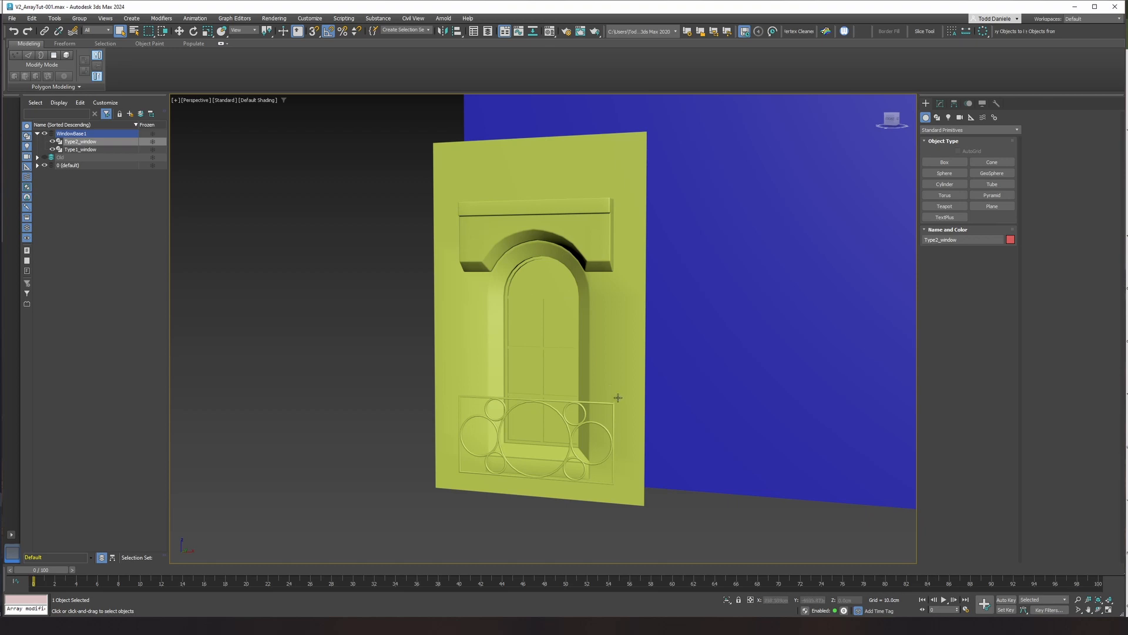
Examine the two window panels and the building base behind them, both up close and as a whole.
scroll(565, 231, "down", 5)
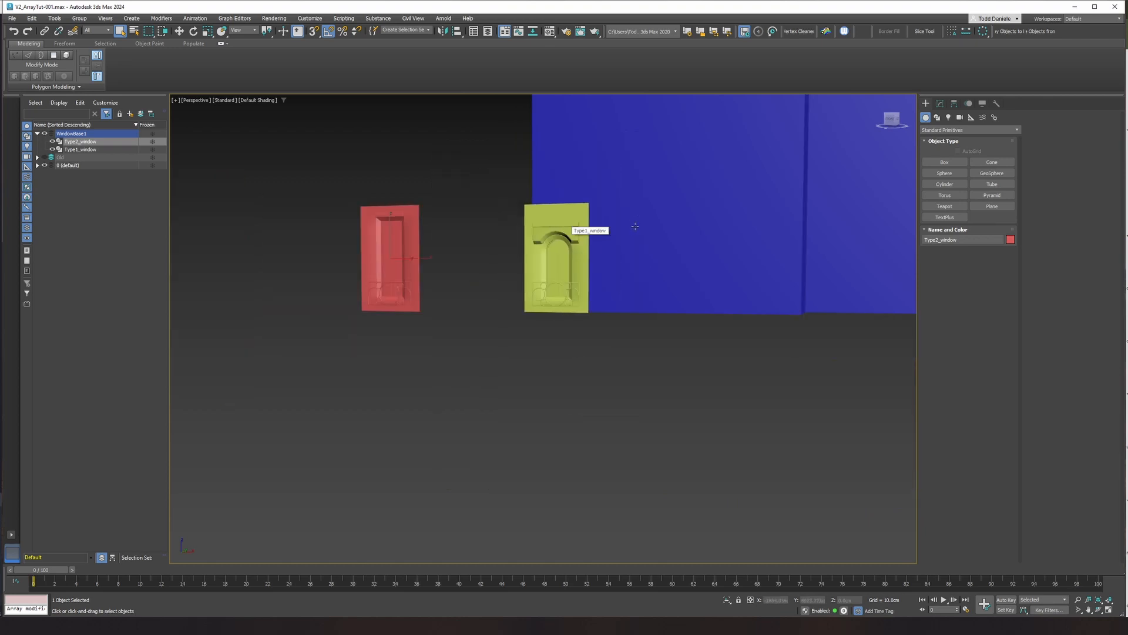
middle_click_drag(635, 226, 520, 375)
scroll(520, 376, "down", 4)
middle_click_drag(594, 271, 593, 288, "alt")
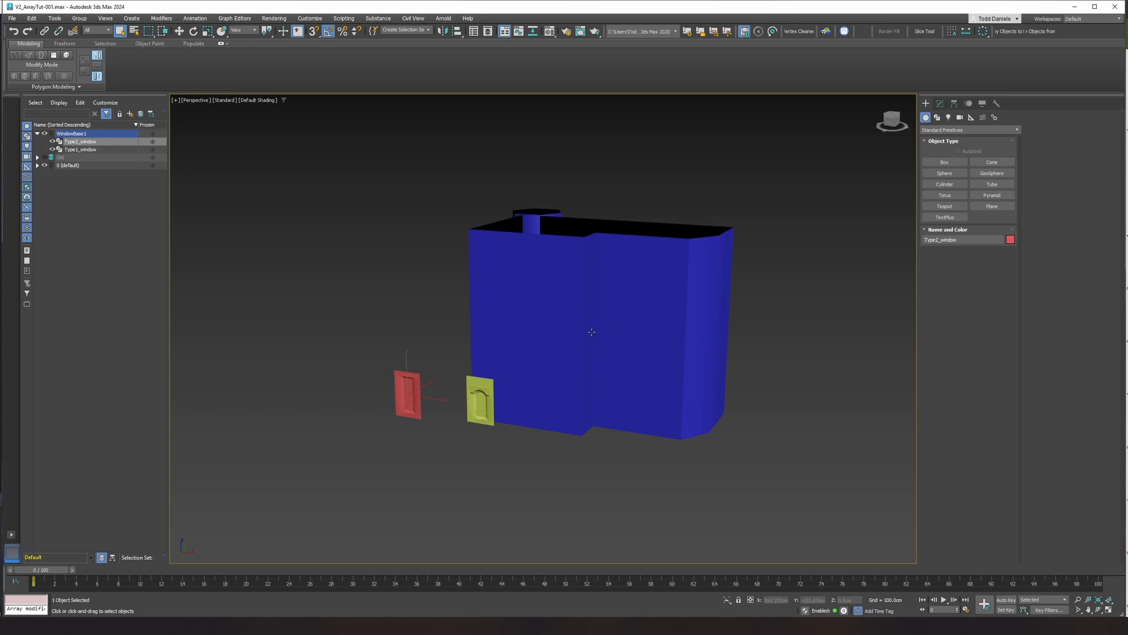
scroll(591, 332, "up", 3)
scroll(497, 353, "up", 5)
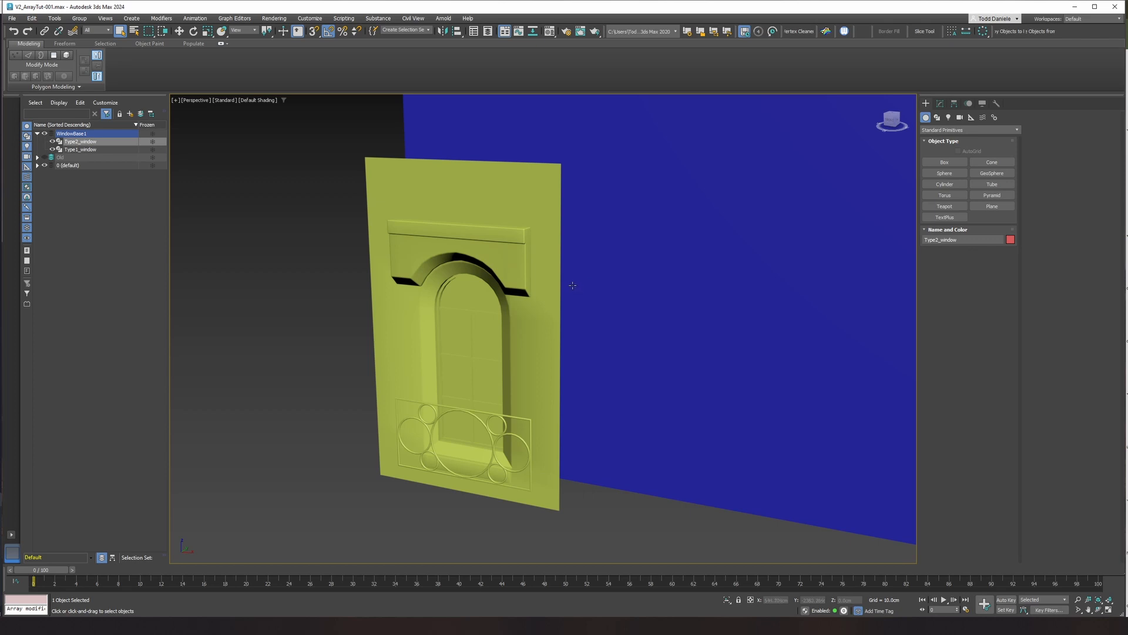
scroll(642, 310, "down", 2)
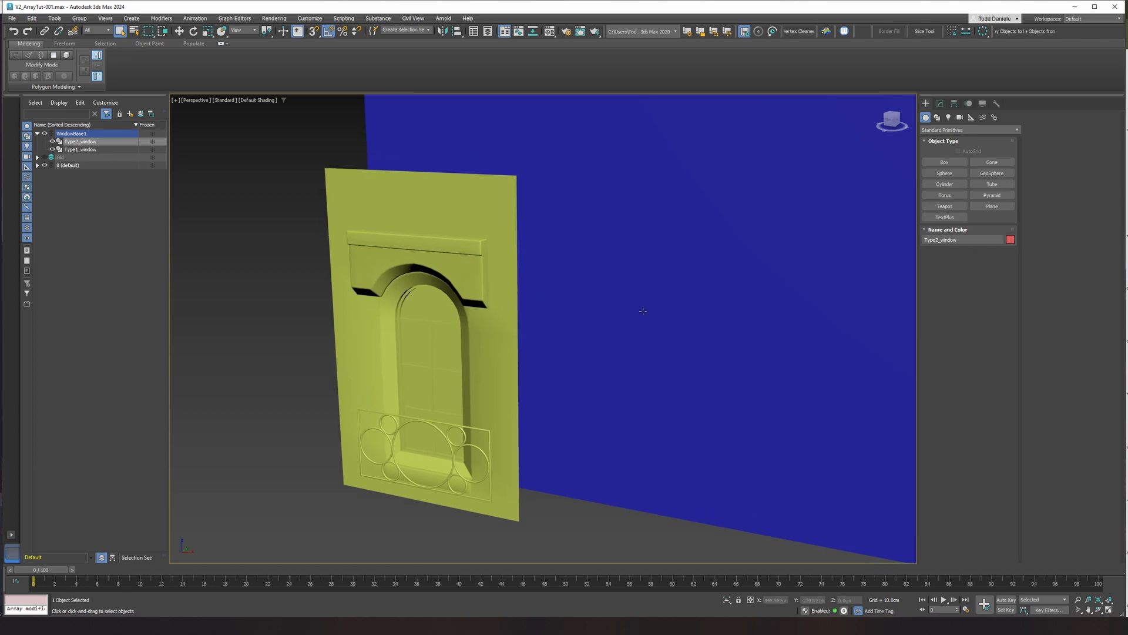
scroll(643, 311, "down", 4)
scroll(642, 310, "down", 2)
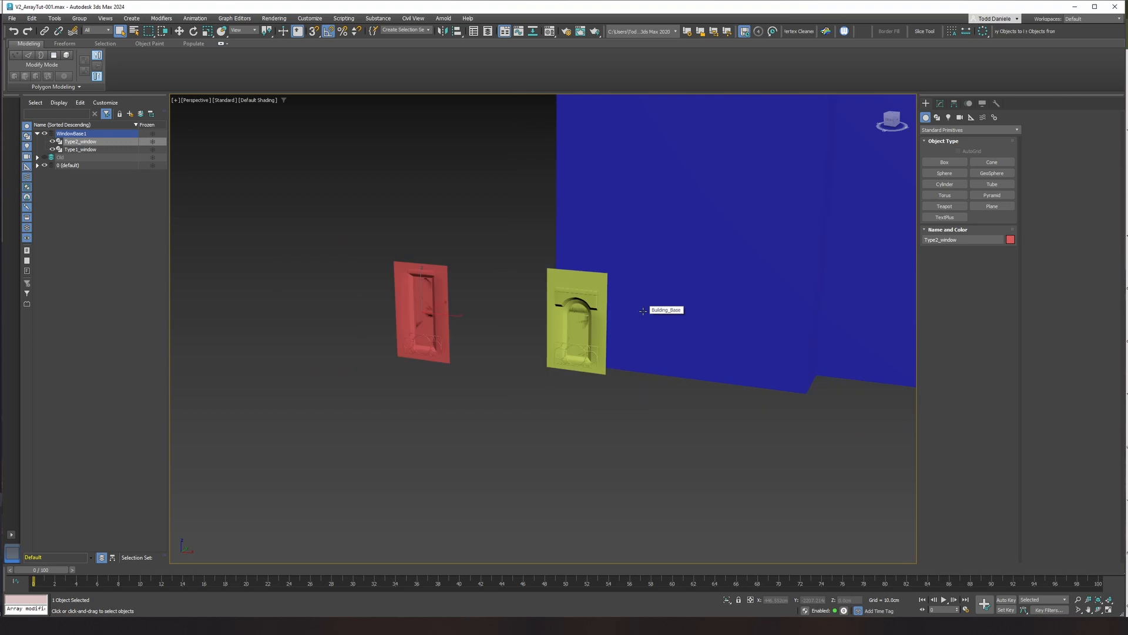
middle_click_drag(745, 280, 622, 395)
scroll(639, 317, "down", 2)
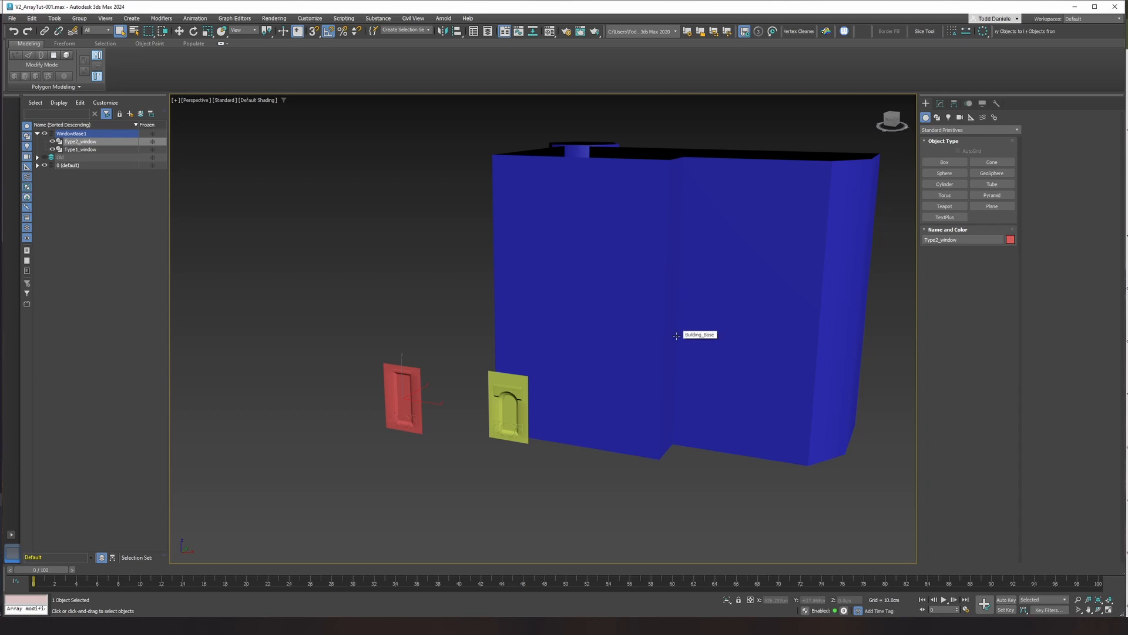
scroll(675, 334, "up", 3)
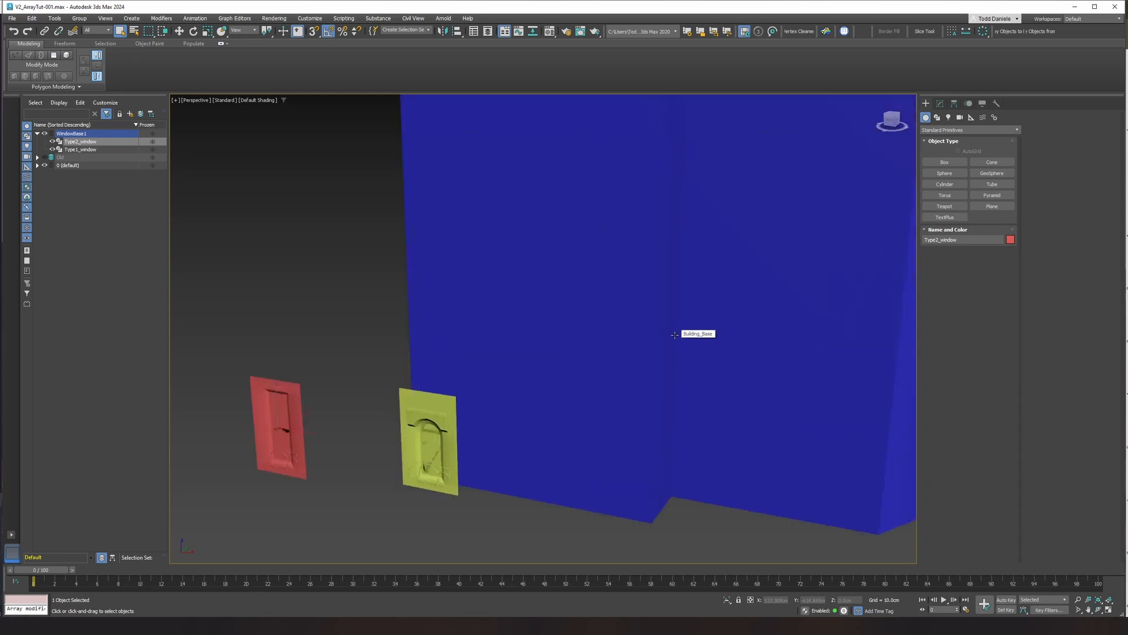
scroll(674, 334, "down", 3)
middle_click_drag(674, 334, 668, 333)
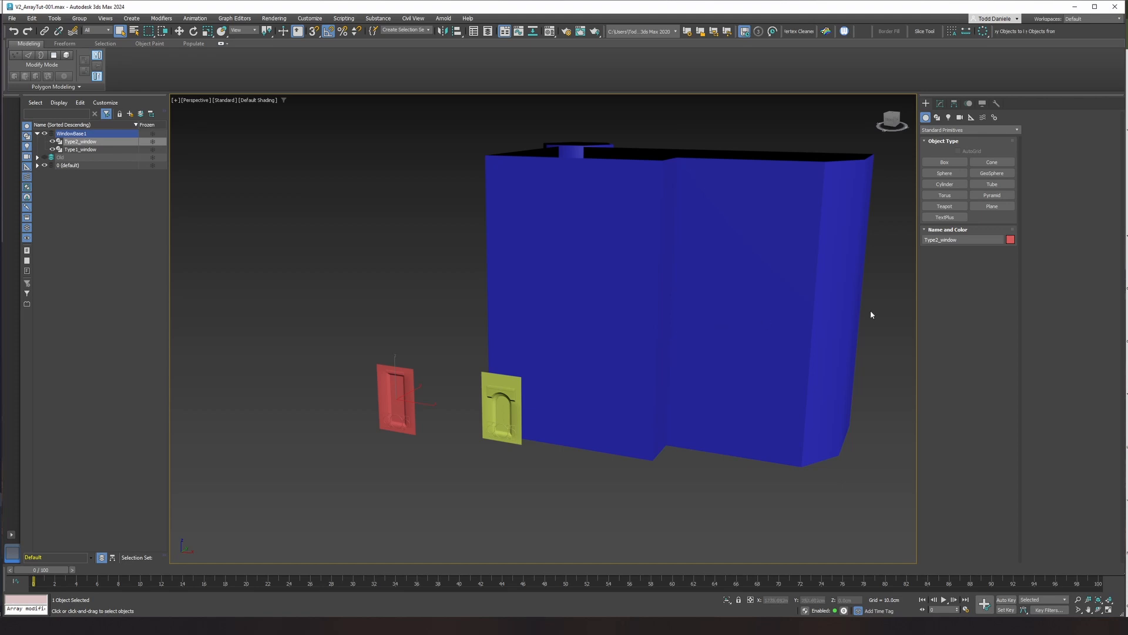
Show edged faces and compare the face grid of Building_Base with the size of the arched window panel from several angles.
key("F4")
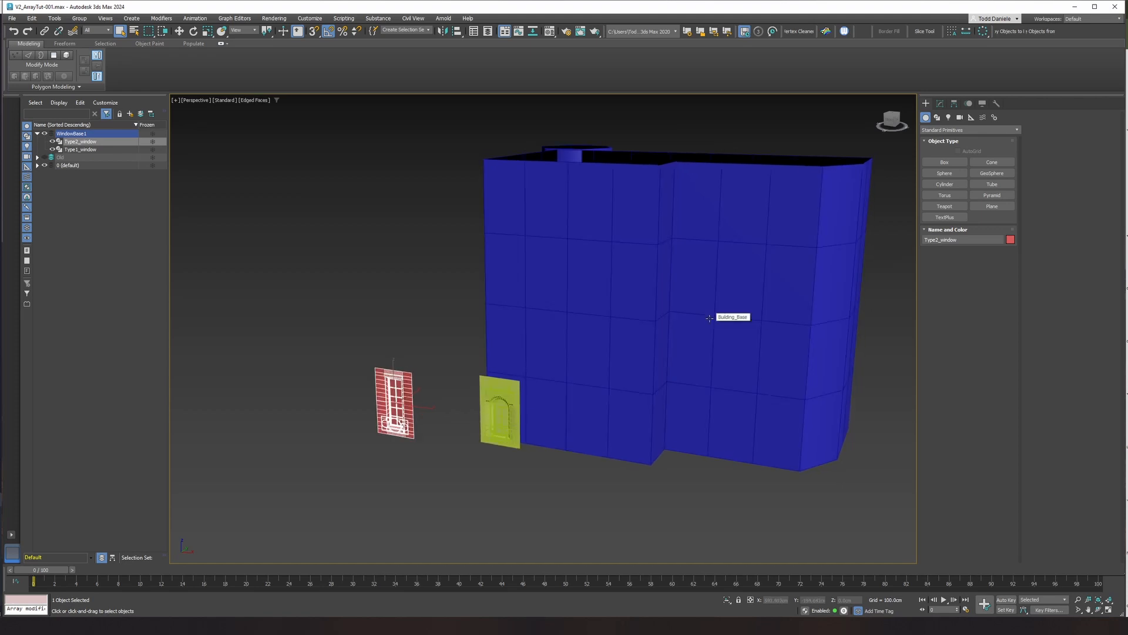
middle_click_drag(707, 315, 670, 340)
left_click(662, 318)
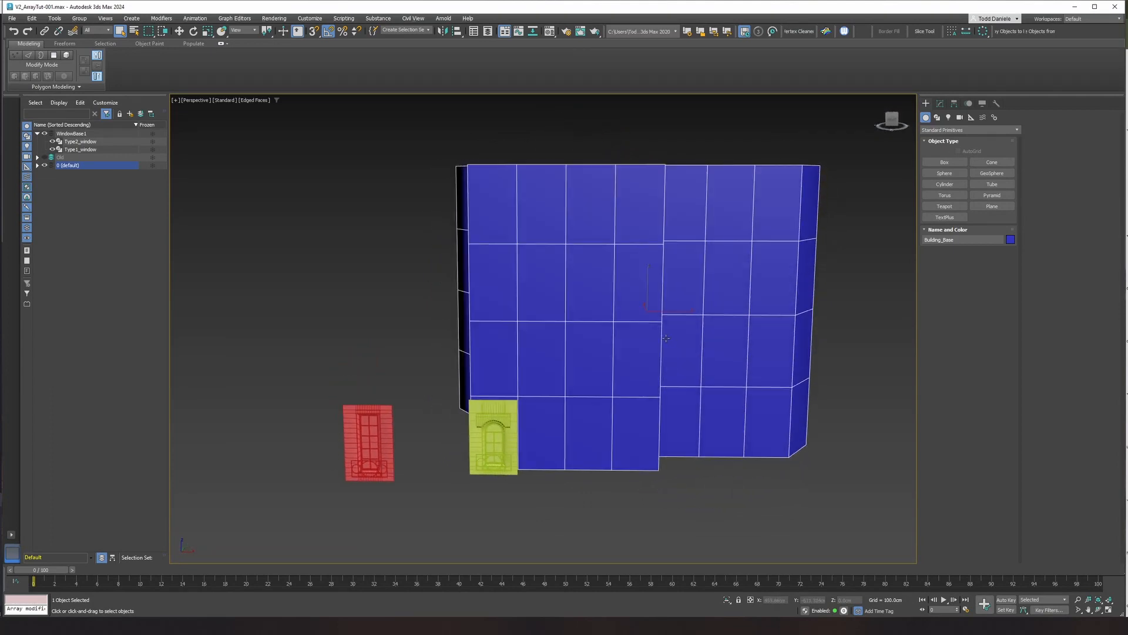
middle_click_drag(656, 335, 667, 292)
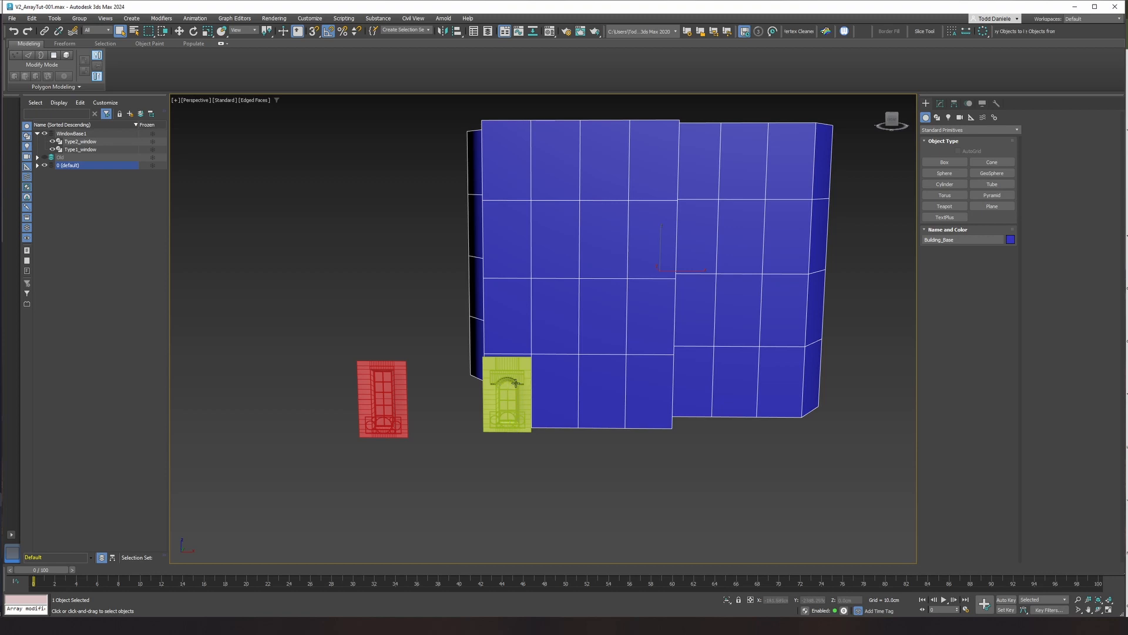
middle_click_drag(612, 390, 597, 382, "alt")
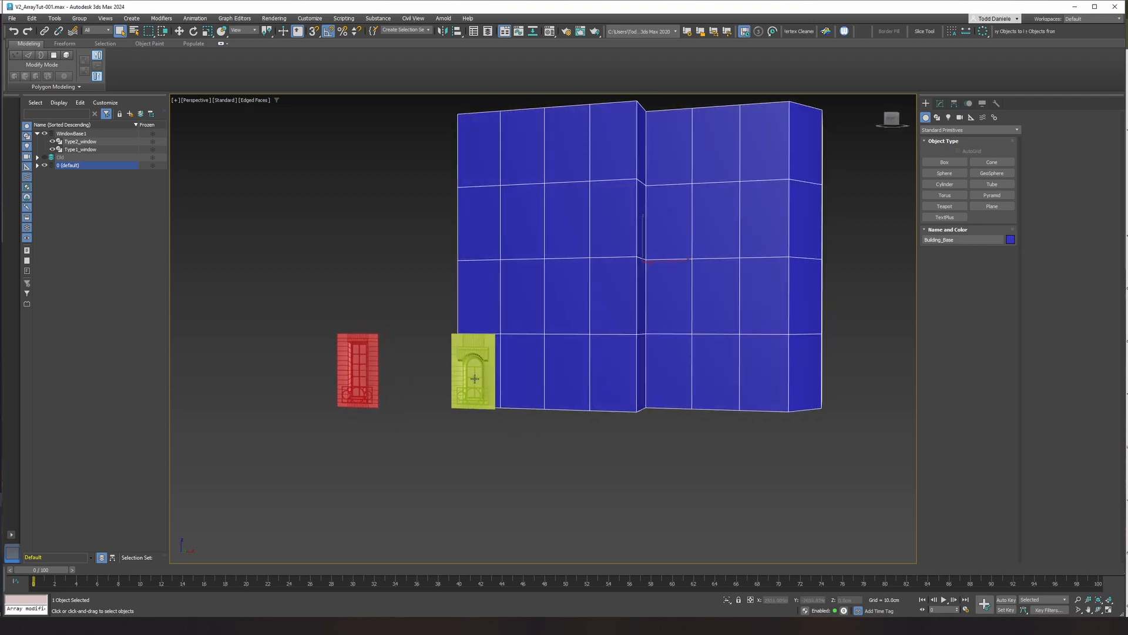
middle_click_drag(478, 379, 505, 385, "alt")
scroll(504, 385, "up", 4)
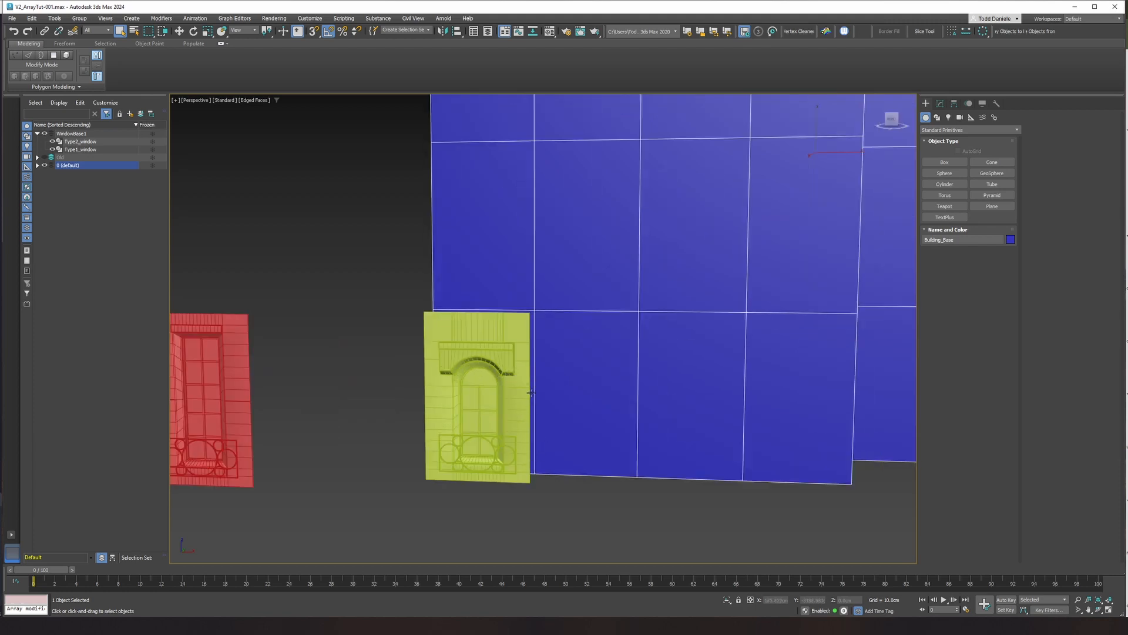
scroll(533, 316, "down", 2)
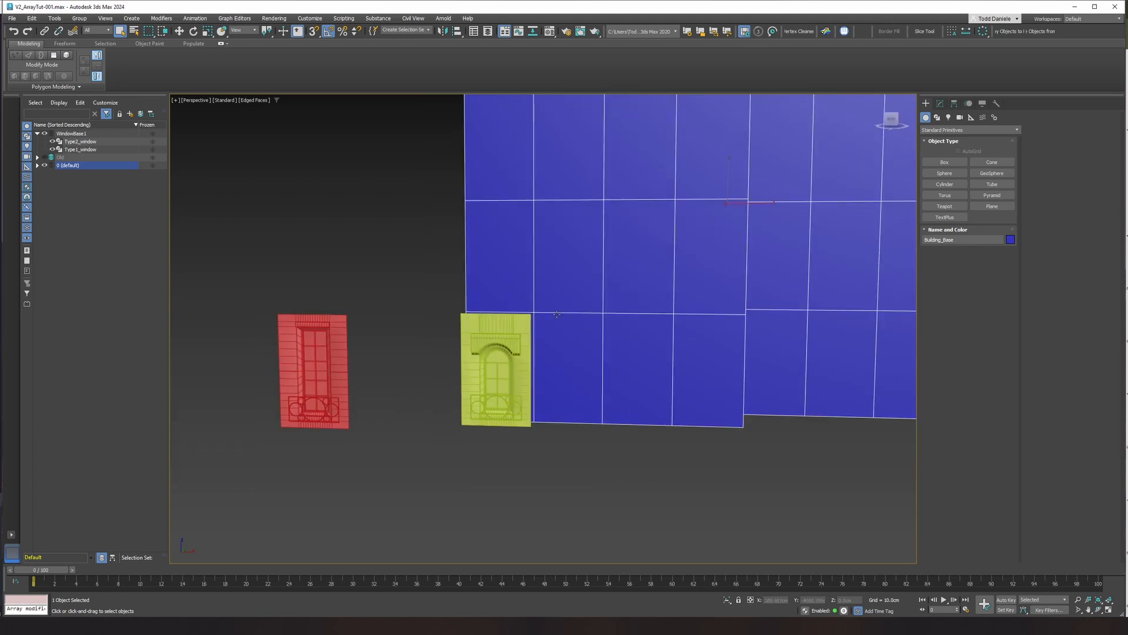
middle_click_drag(539, 309, 562, 355, "alt")
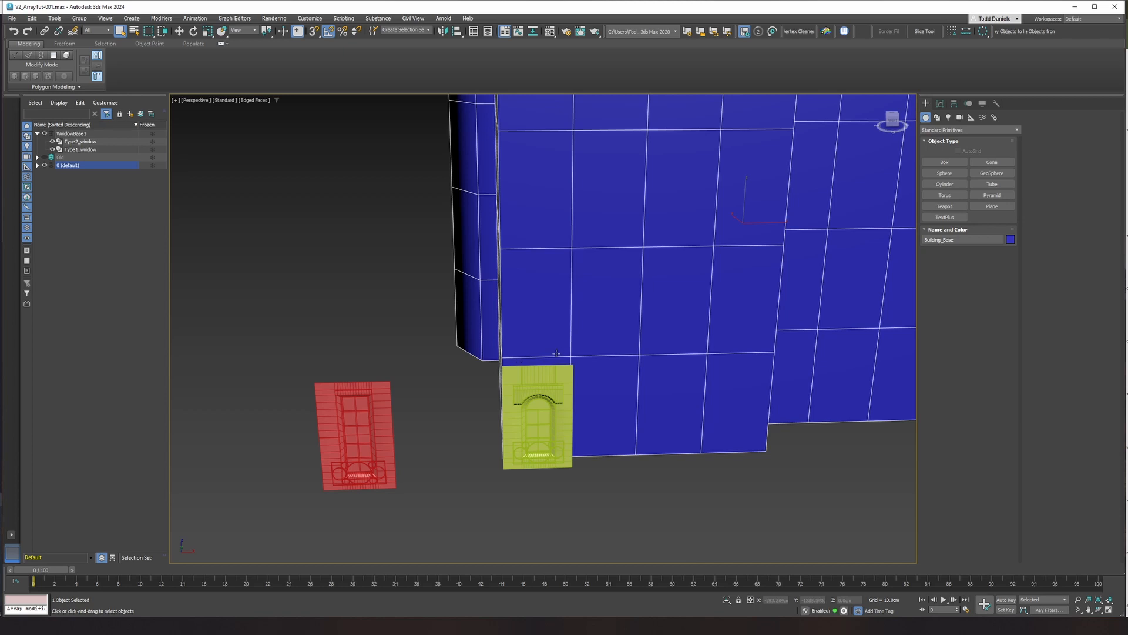
scroll(558, 361, "down", 5)
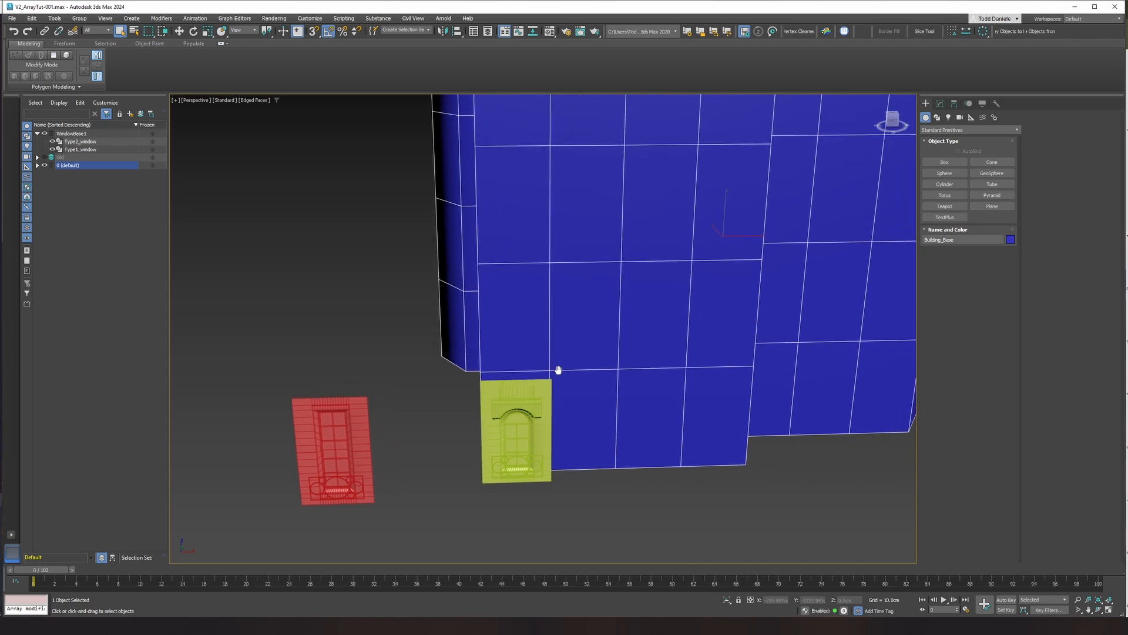
scroll(558, 369, "down", 2)
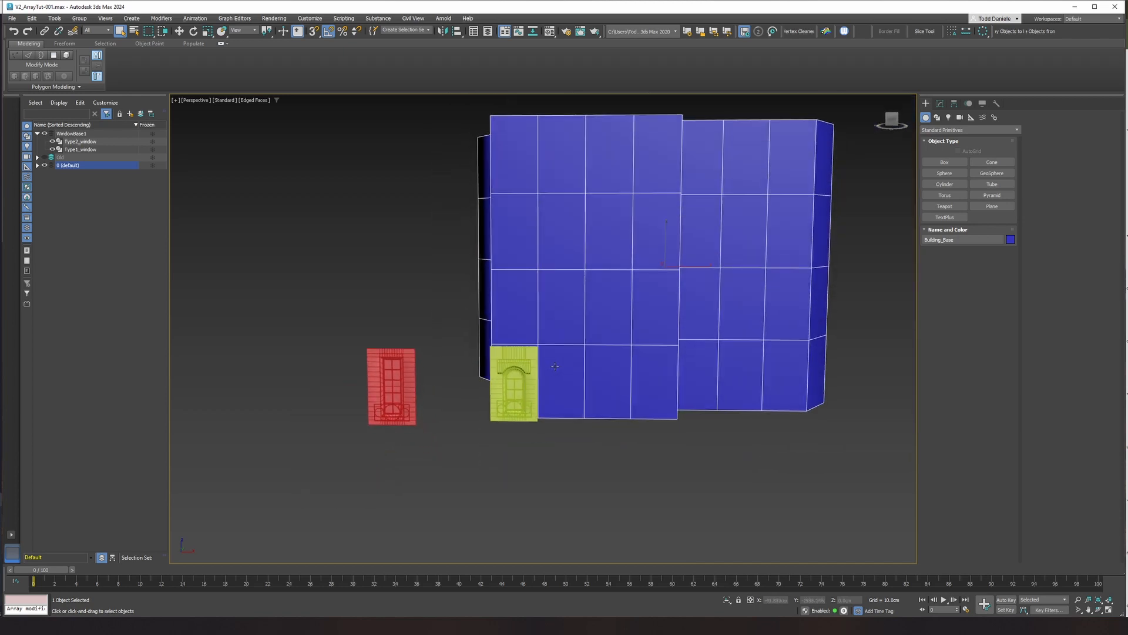
scroll(532, 371, "up", 5)
left_click(515, 366)
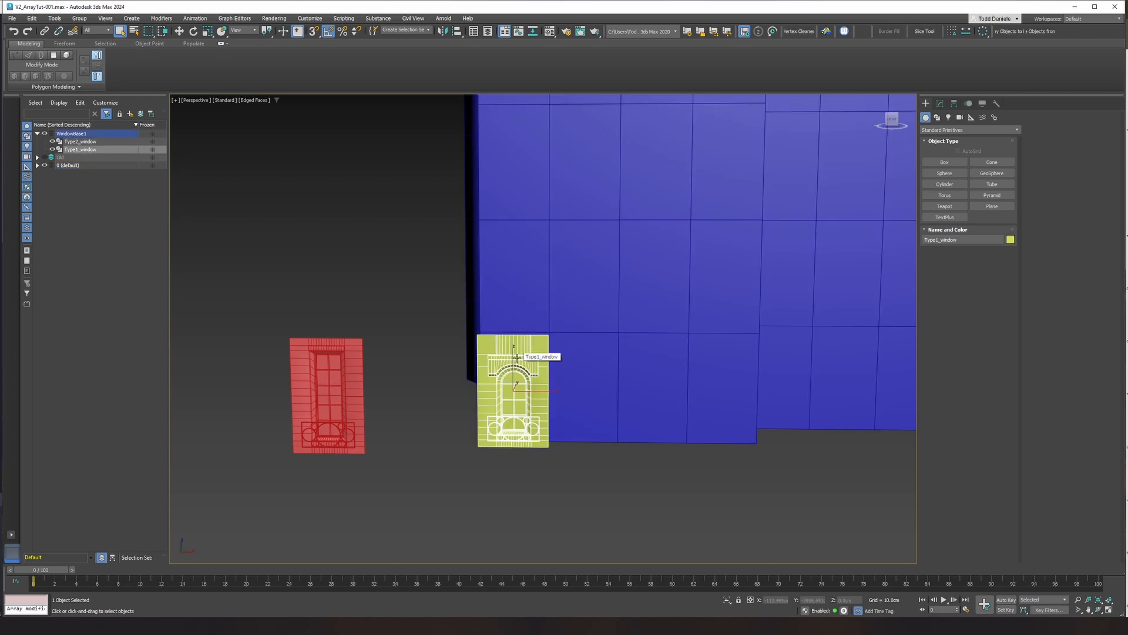
middle_click_drag(515, 365, 694, 326, "alt")
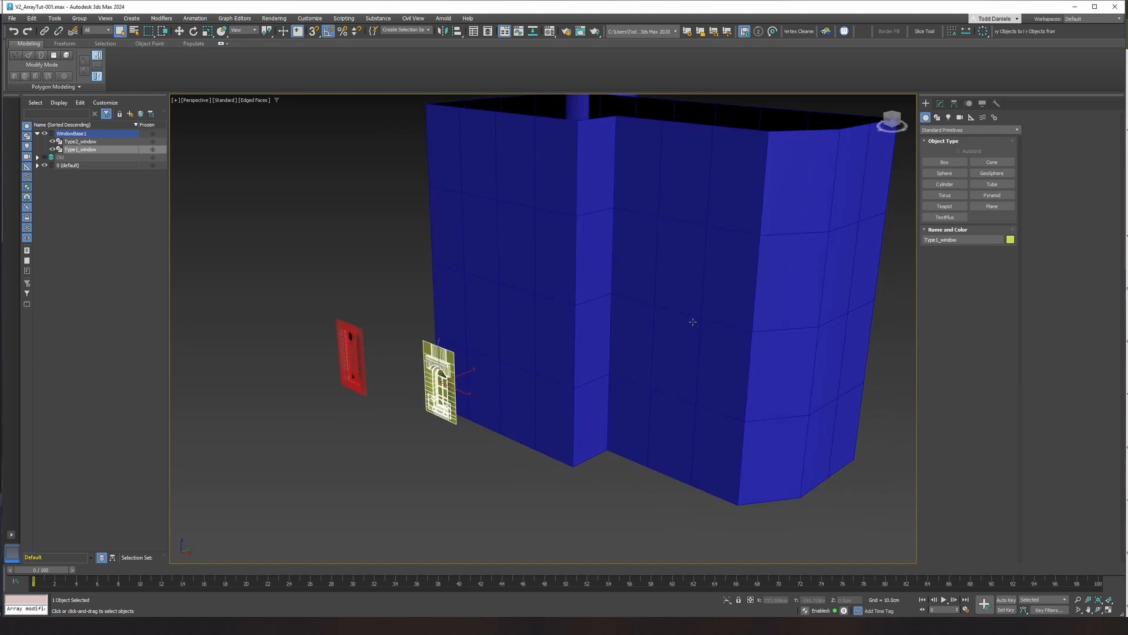
middle_click_drag(596, 319, 667, 333, "alt")
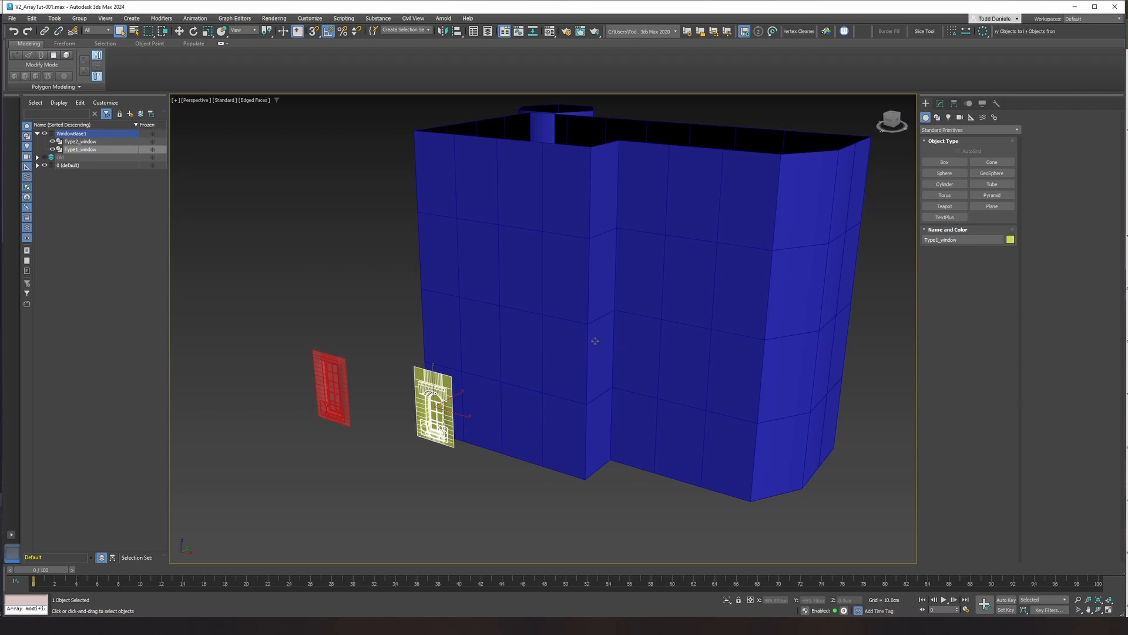
middle_click_drag(588, 344, 578, 365)
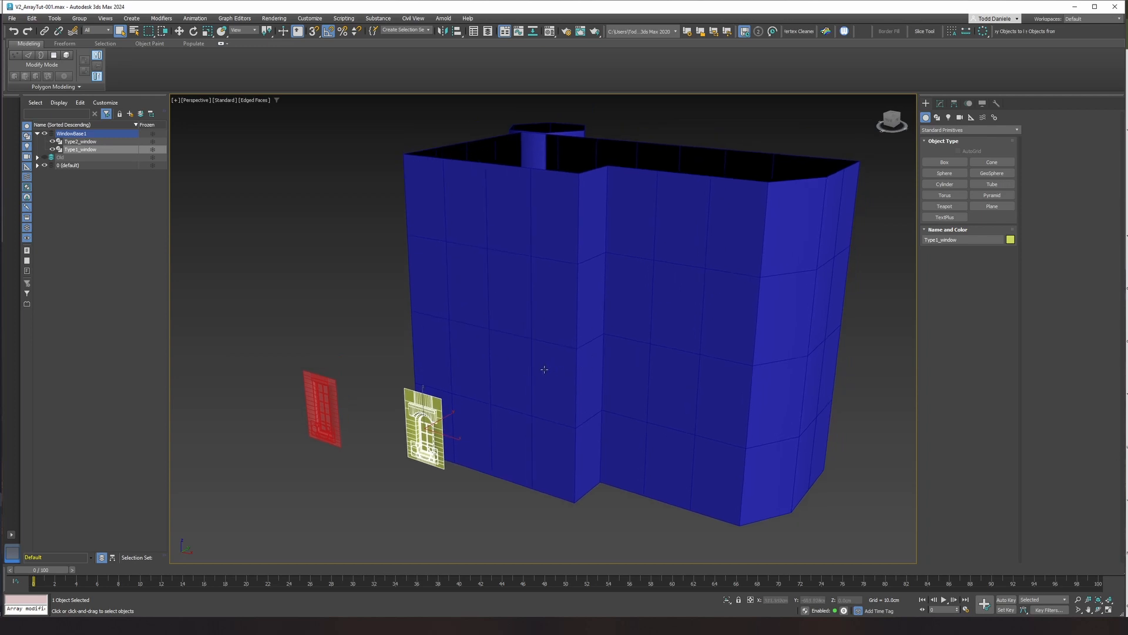
middle_click_drag(544, 369, 548, 353)
middle_click_drag(413, 345, 400, 320, "alt")
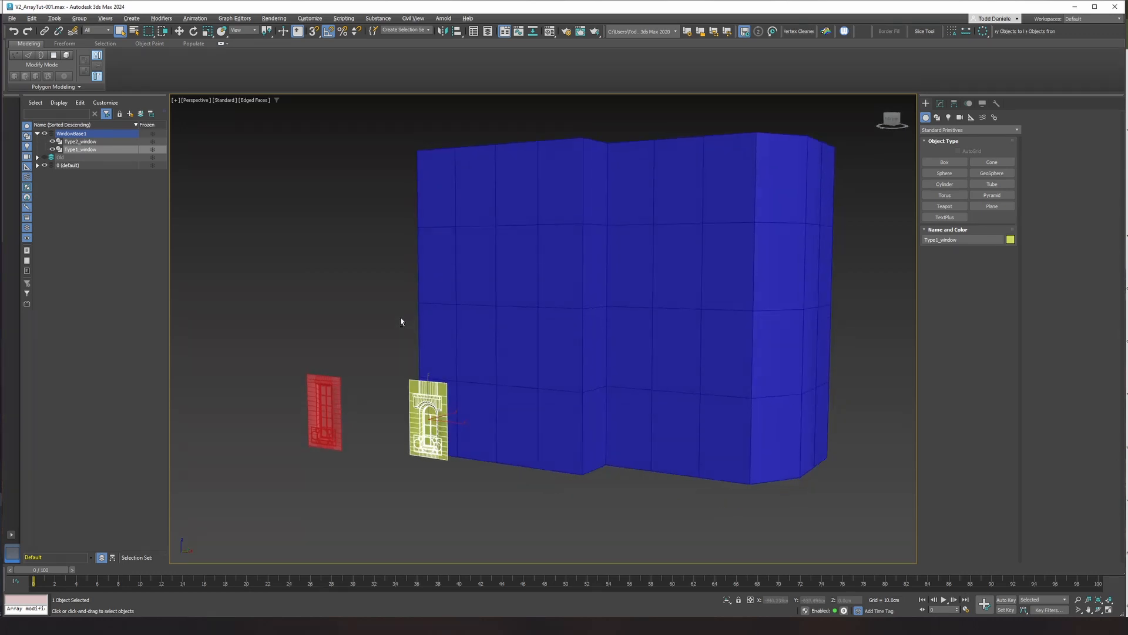
left_click(390, 315)
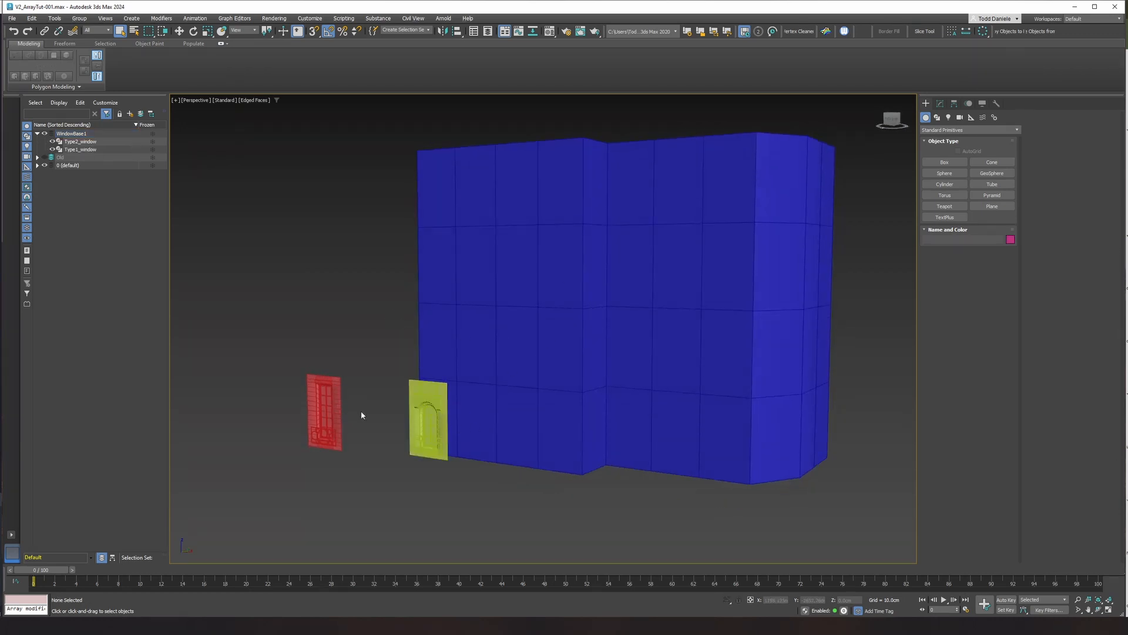
Enable the Array modifier on Type1_window to cover the building's faces, and turn off edged faces.
left_click(410, 395)
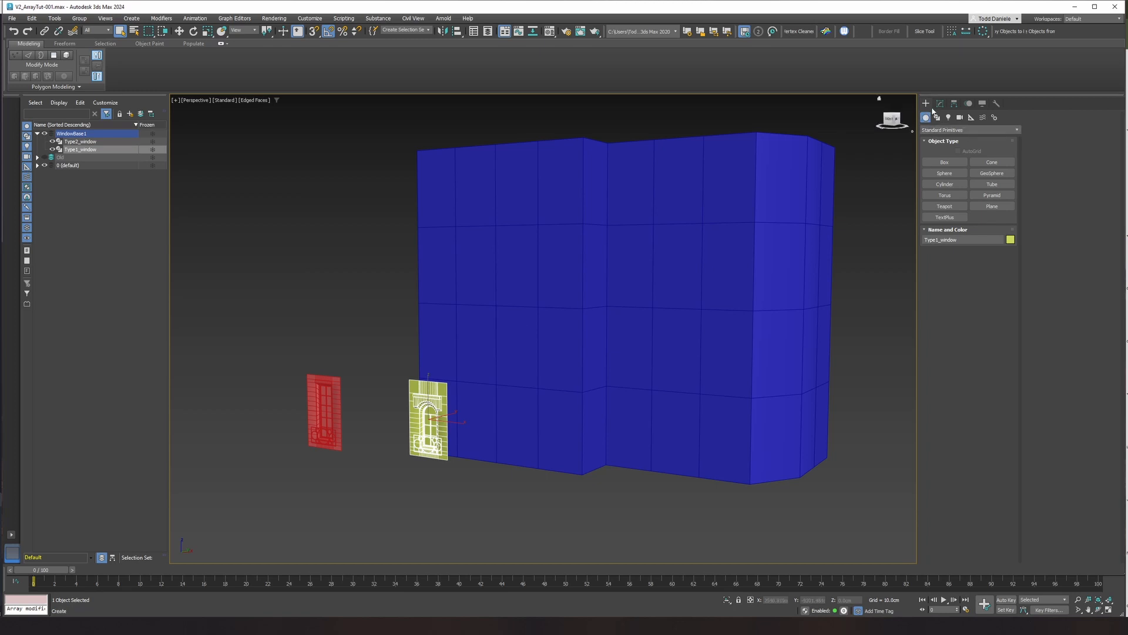
left_click(939, 103)
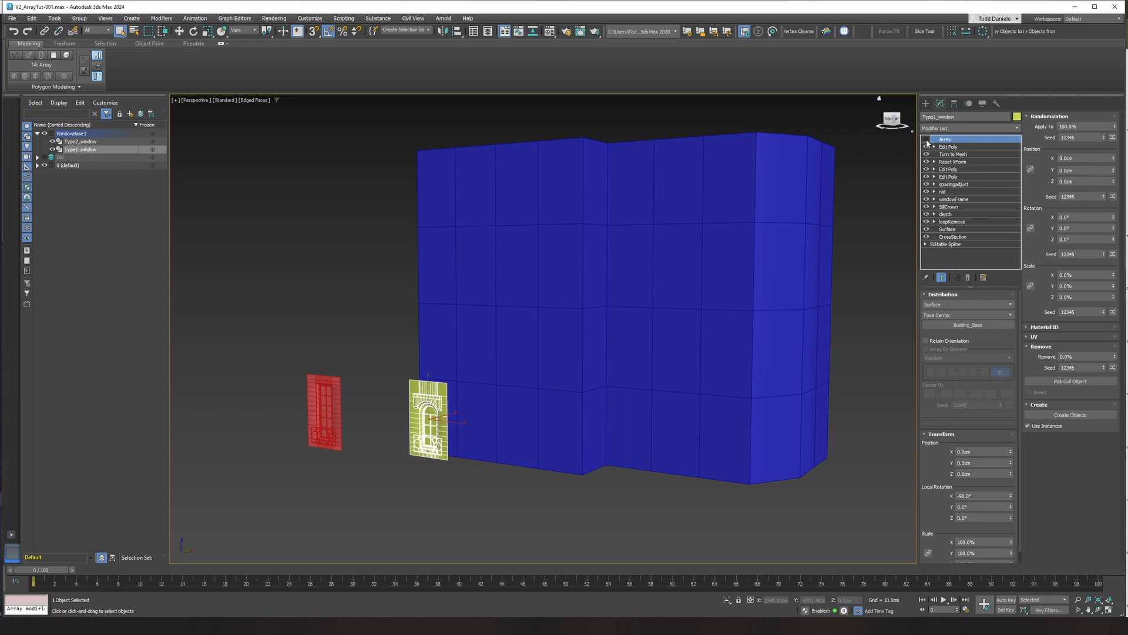
middle_click_drag(709, 275, 703, 277)
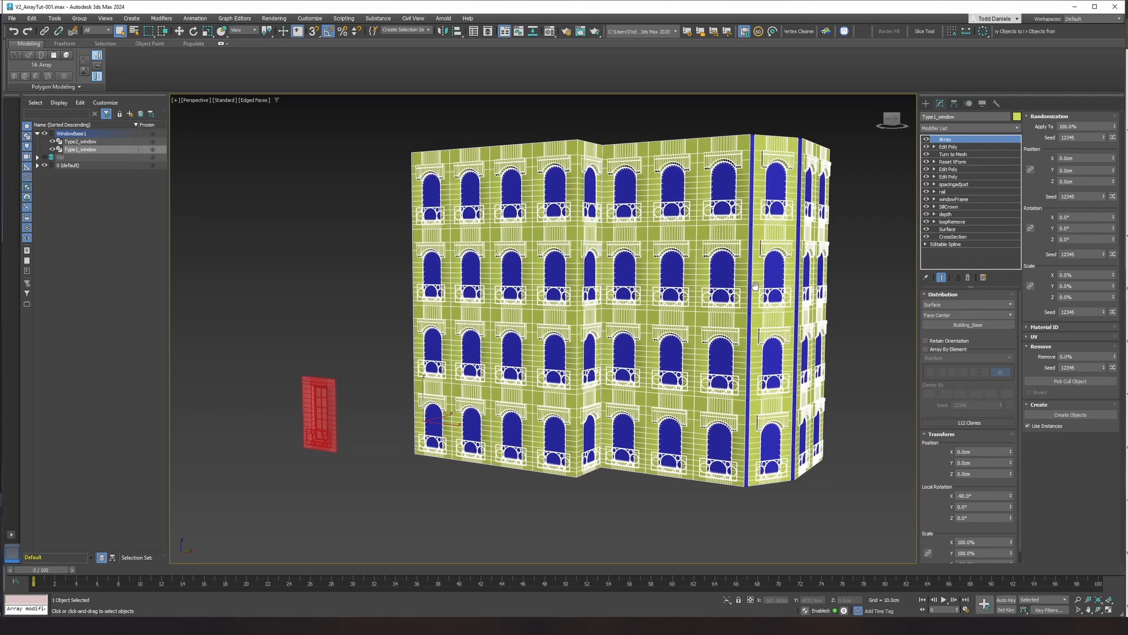
key("F4")
Hide Building_Base so only the window geometry stays displayed, and view the arrayed facade from different angles.
left_click(682, 266)
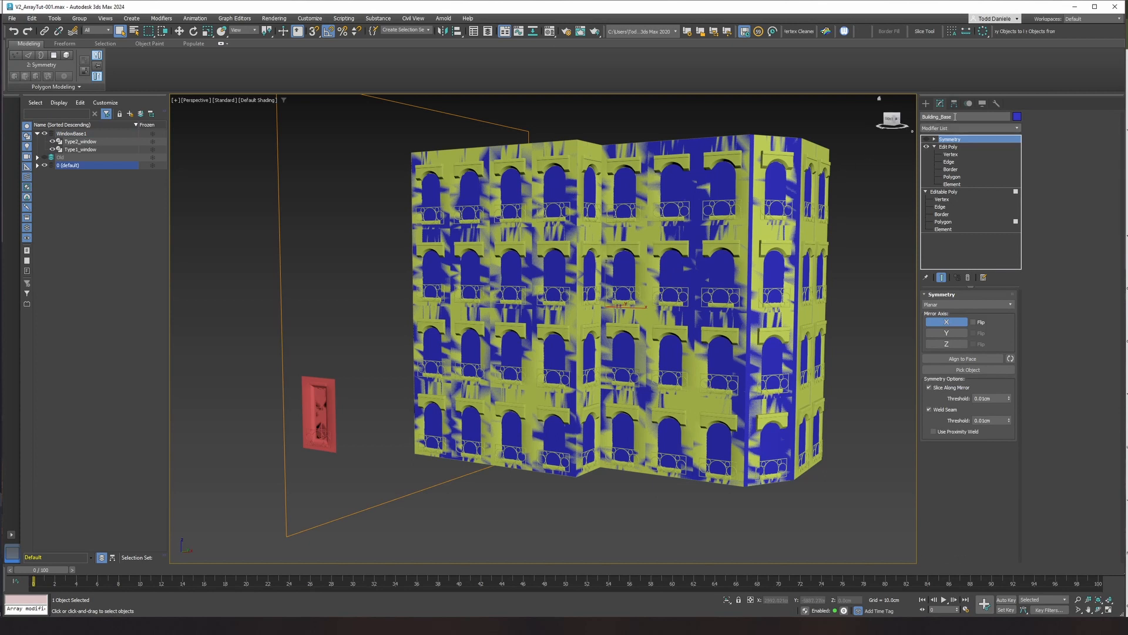
left_click(982, 103)
left_click(967, 333)
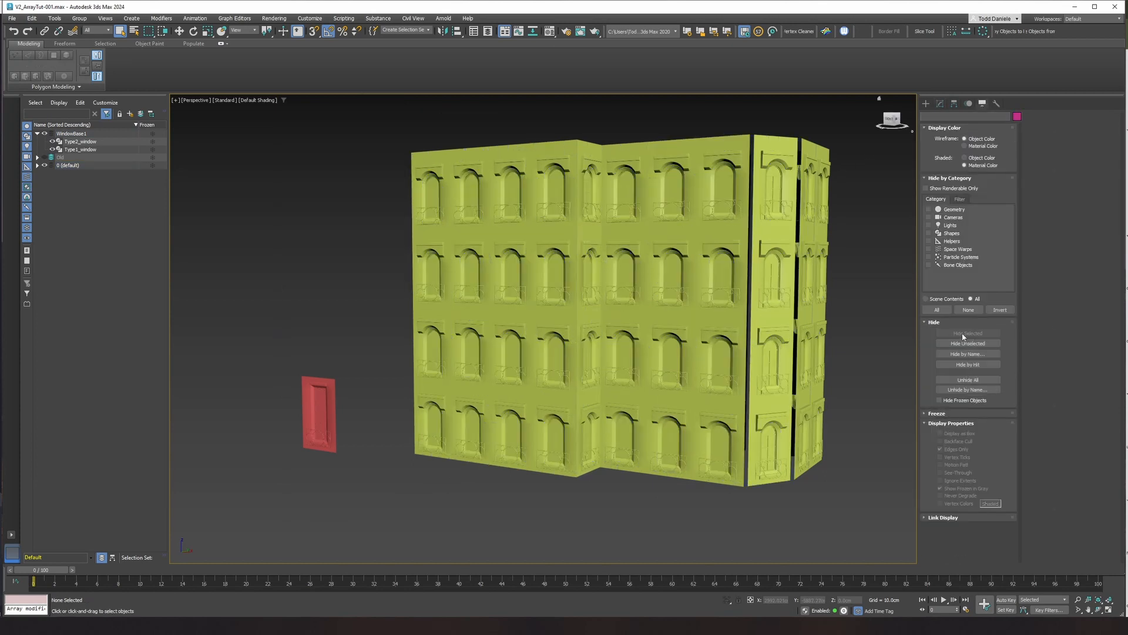
middle_click_drag(823, 332, 800, 347, "alt")
middle_click_drag(697, 269, 726, 259, "alt")
Set the viewport quality to Performance and display edged faces on the arrayed windows.
left_click(225, 100)
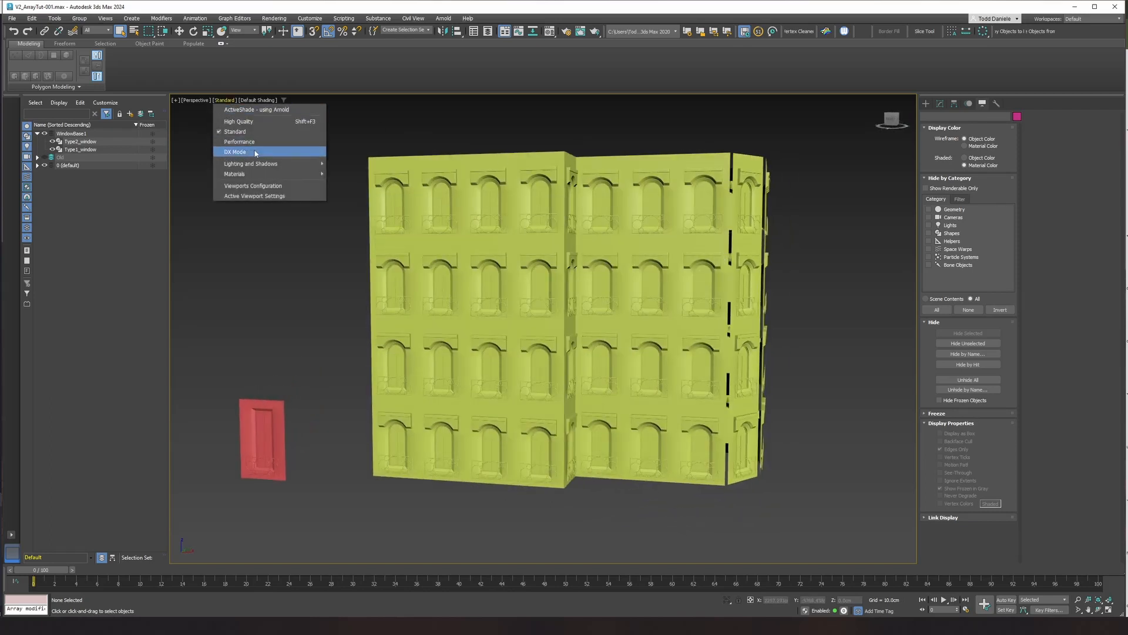
left_click(239, 142)
mouse_move(646, 312)
middle_mouse_down("alt")
mouse_move(675, 328)
mouse_move(728, 297)
middle_mouse_up("alt")
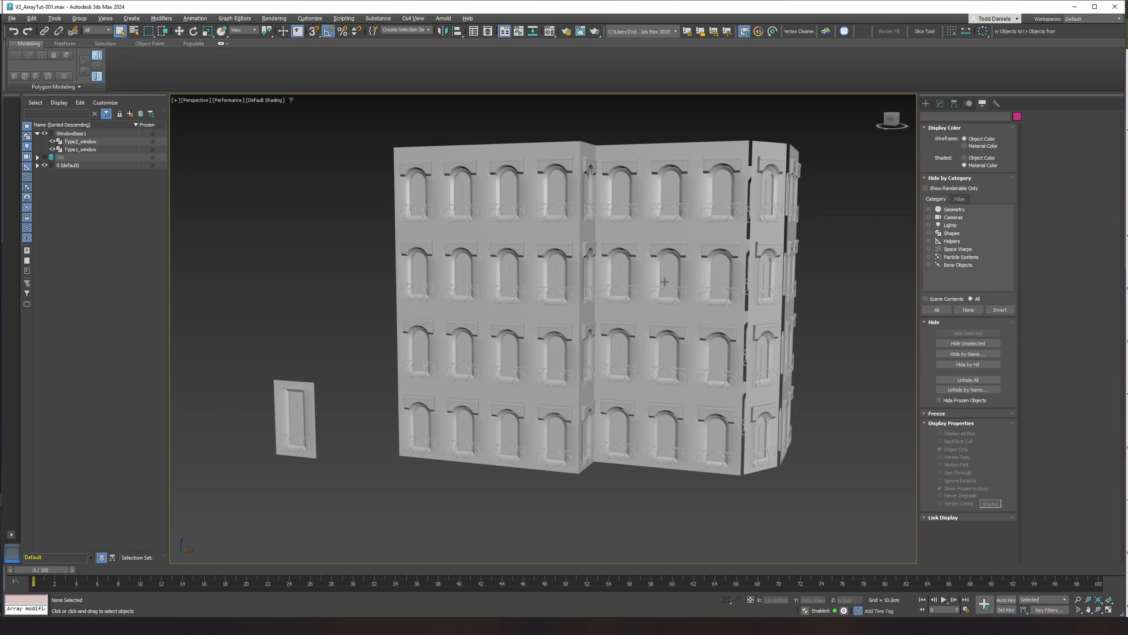
key("shift+z")
key("F4")
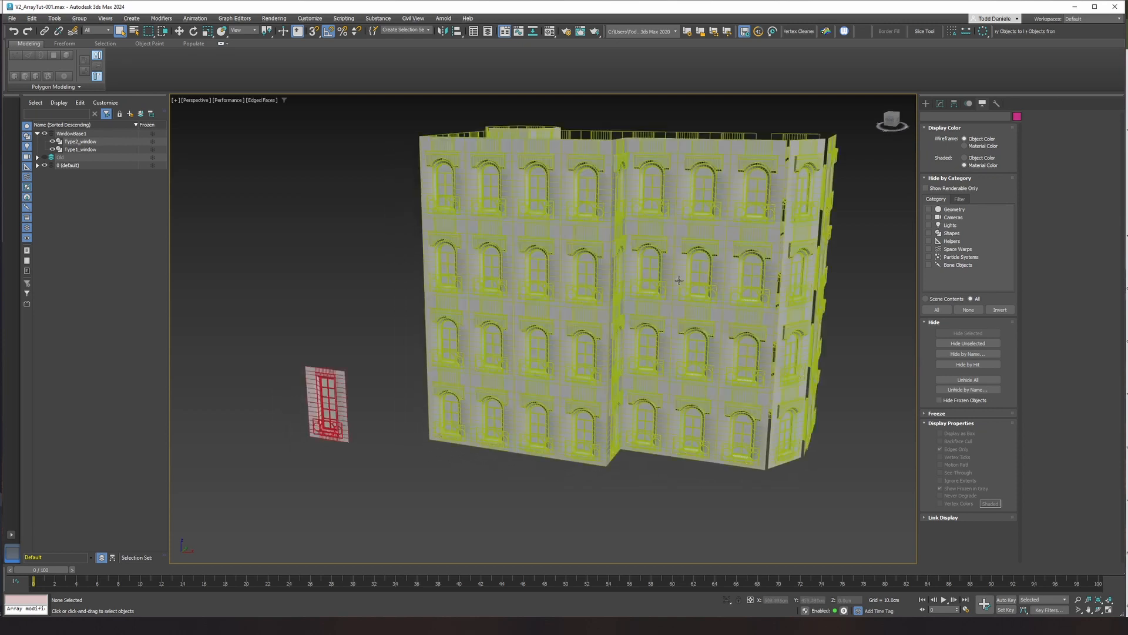
Disable the Array modifier on Type1_window.
left_click(939, 103)
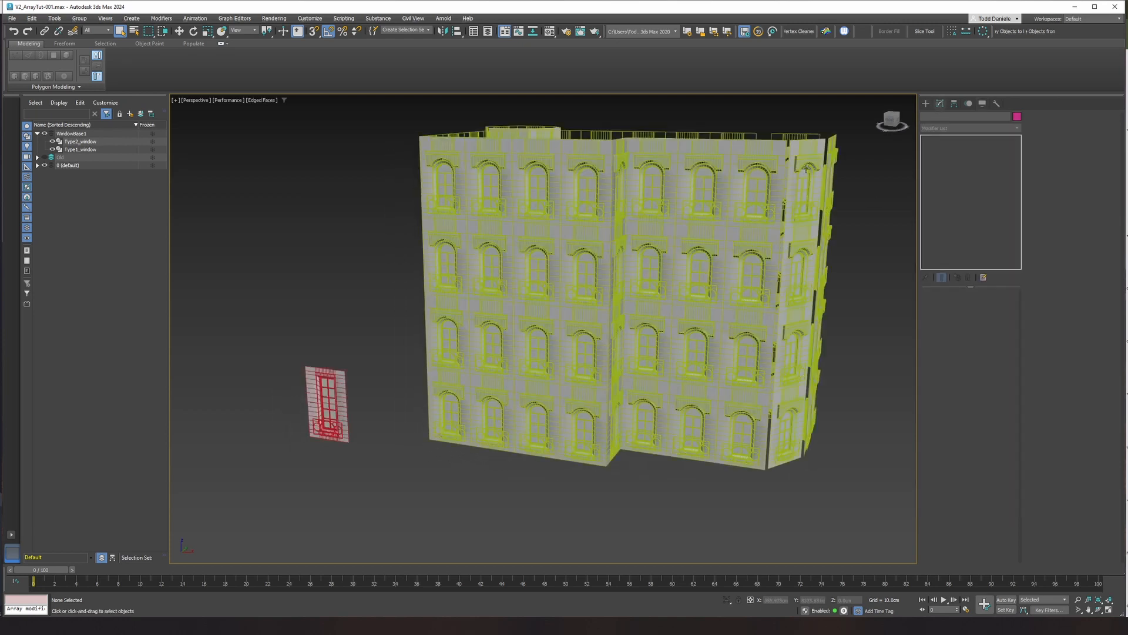
left_click(762, 164)
left_click(927, 139)
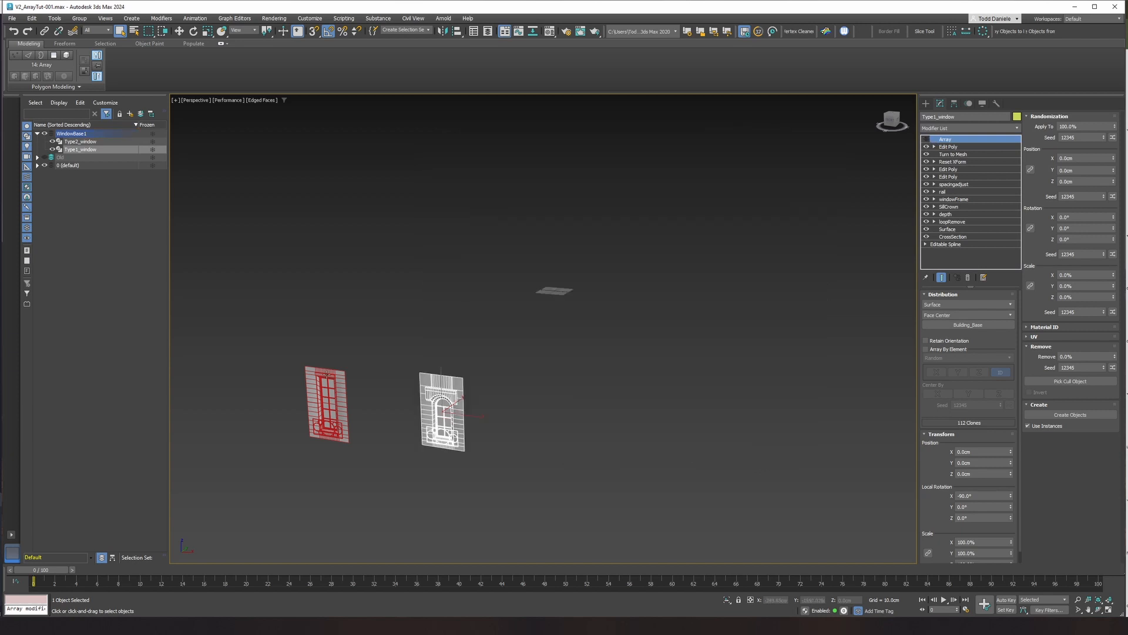
Enable the Array modifier on Type2_window to cover the building with rectangular windows, with edged faces turned off.
left_click(327, 375)
key("F4")
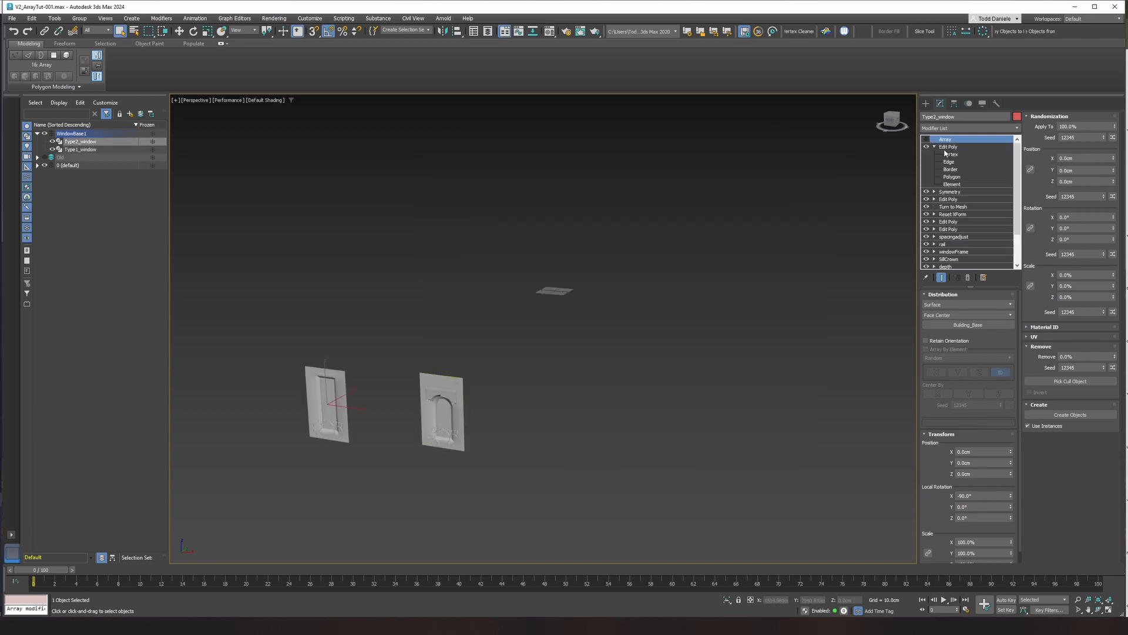
left_click(927, 140)
middle_click_drag(744, 289, 725, 328, "alt")
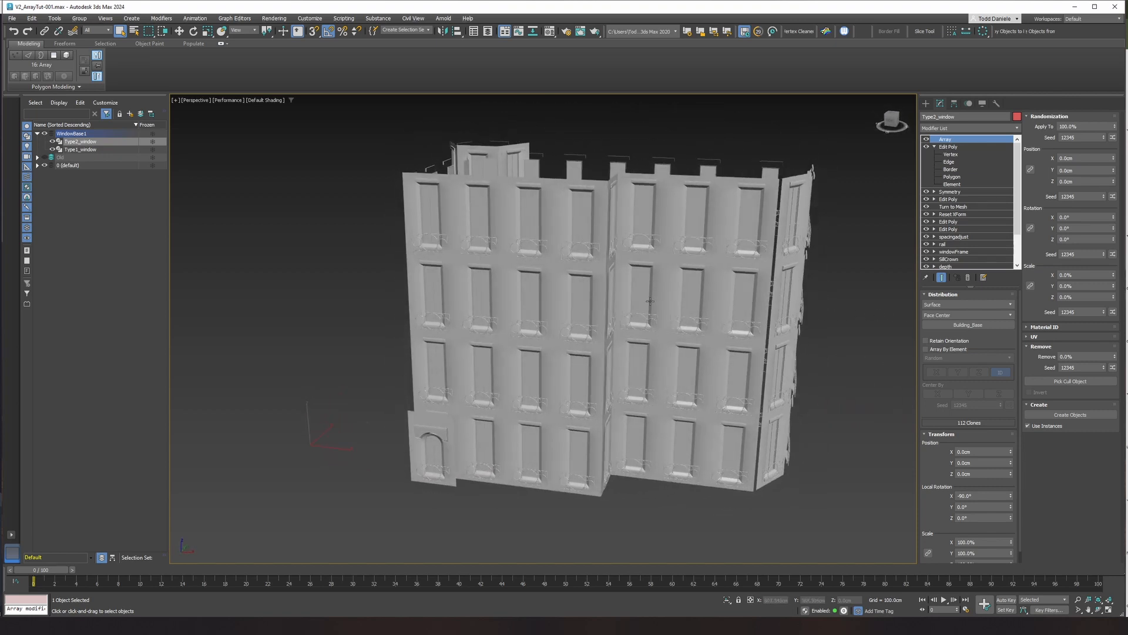
Examine the arrayed rectangular windows around the facade, with edged faces displayed.
middle_click_drag(496, 334, 552, 318, "alt")
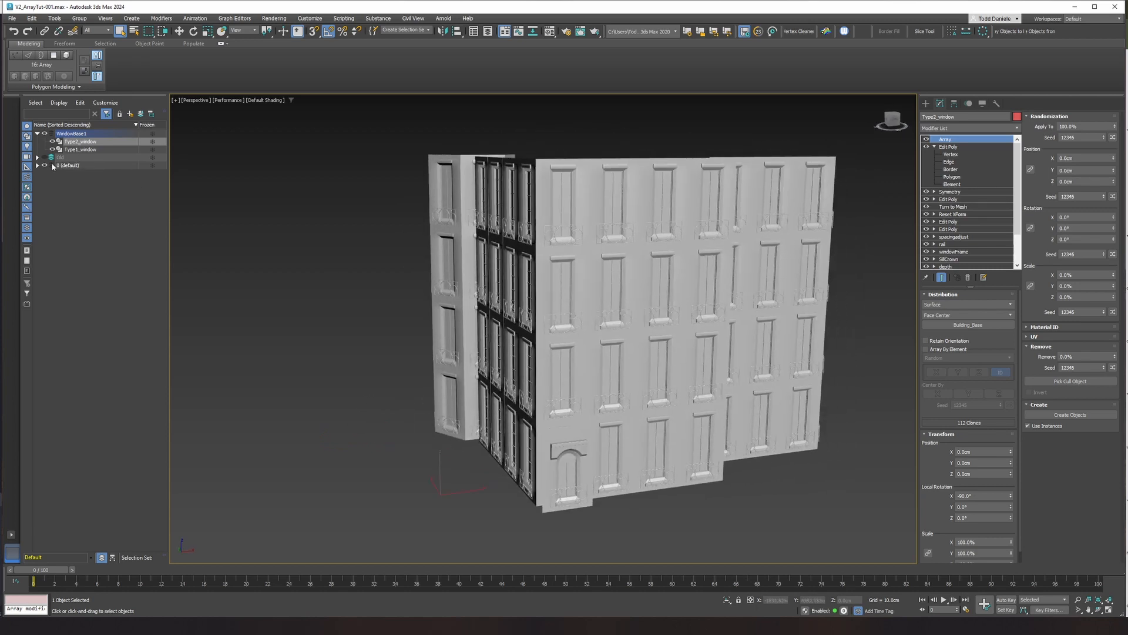
middle_click_drag(629, 291, 435, 276, "alt")
key("F4")
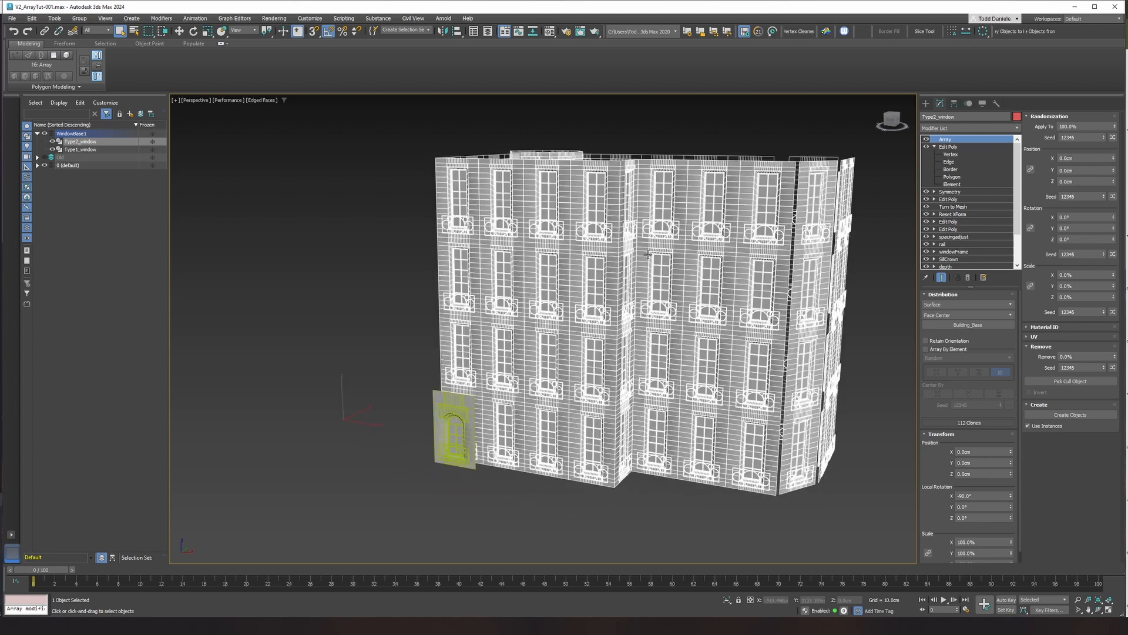
Select Building_Base and enable its Symmetry modifier to mirror the window-covered building across X, with edged faces turned off.
left_click(38, 165)
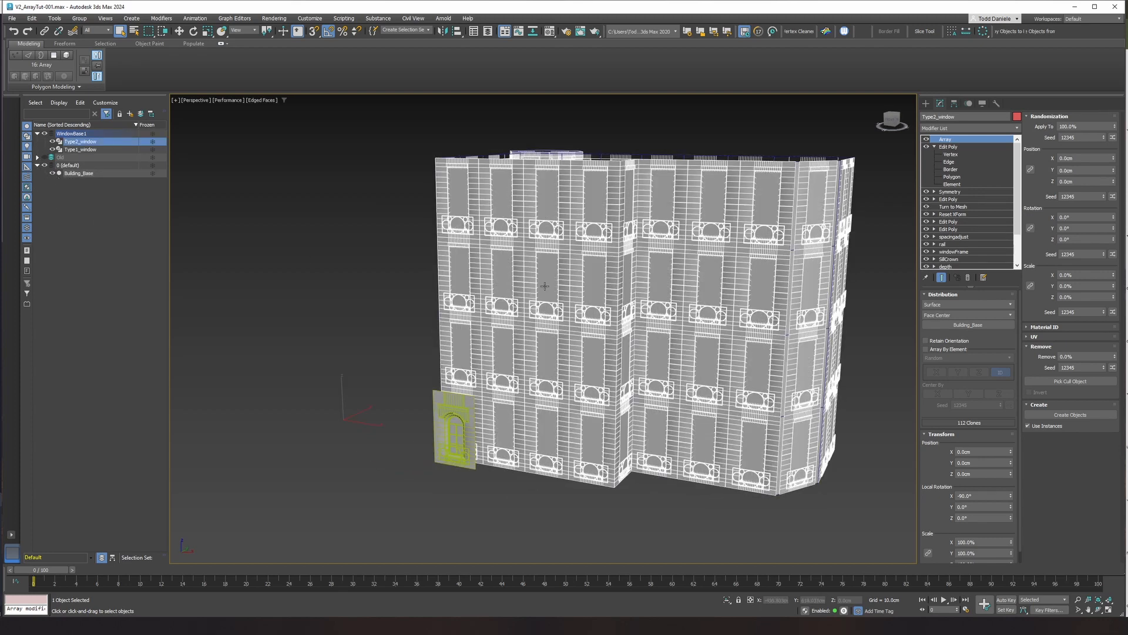
middle_click_drag(544, 286, 524, 339)
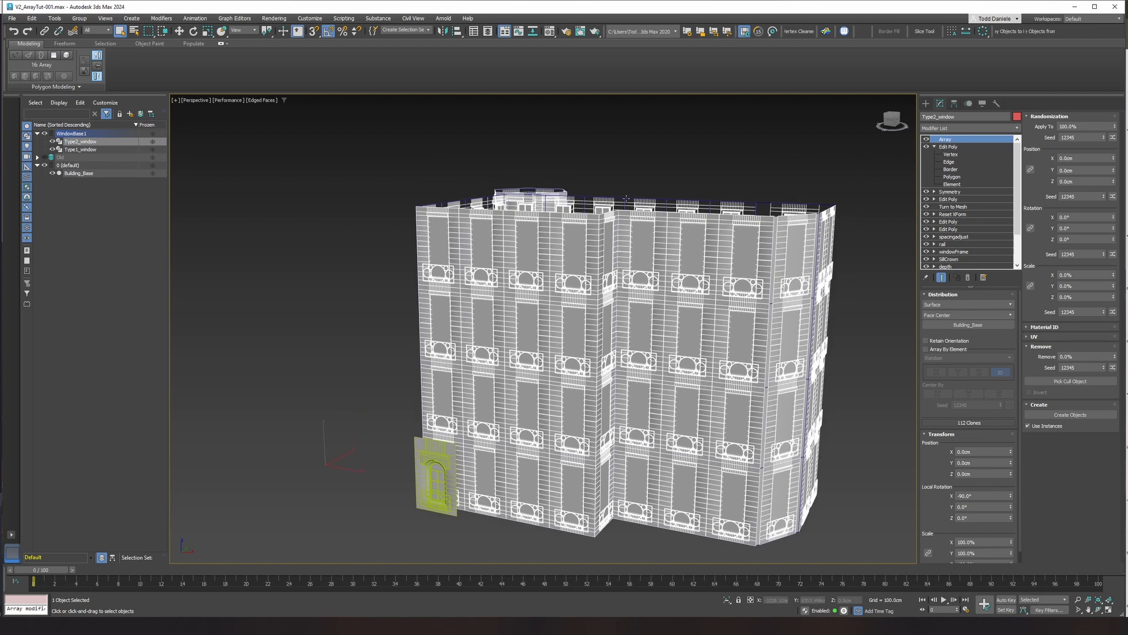
left_click(626, 199)
middle_click_drag(659, 266, 668, 201)
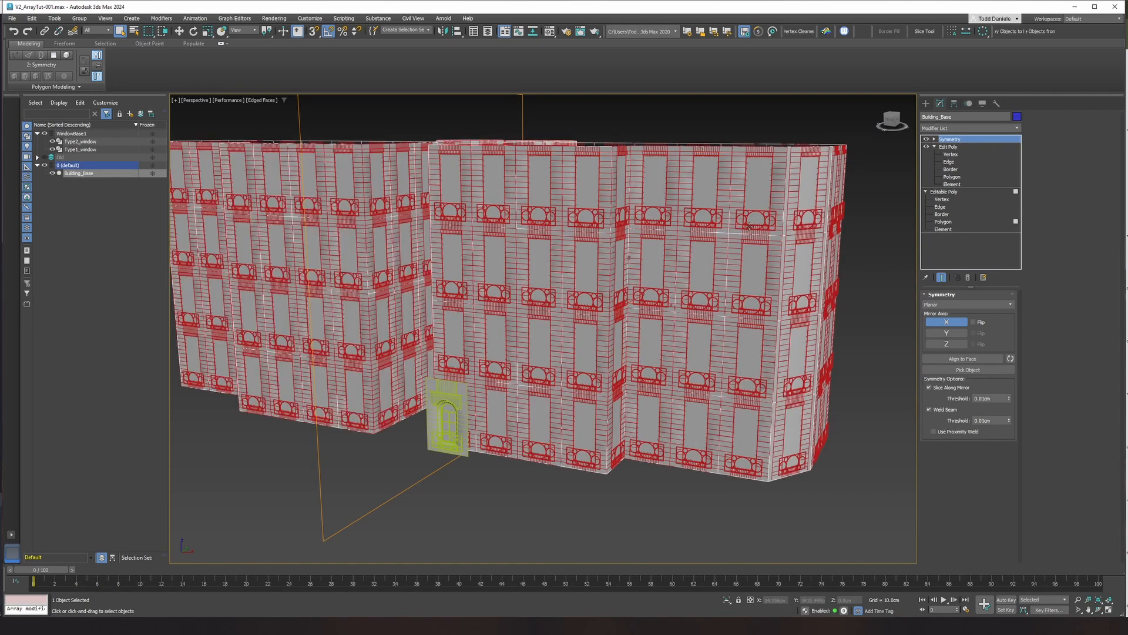
key("F4")
middle_click_drag(510, 319, 573, 365, "alt")
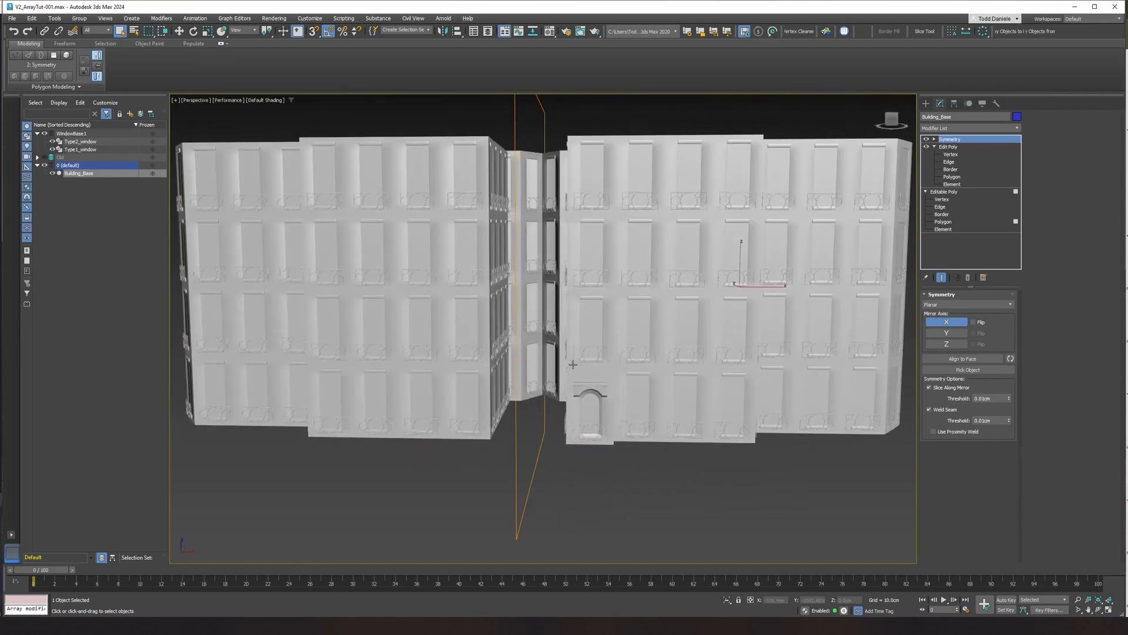
middle_click_drag(595, 454, 570, 406, "alt")
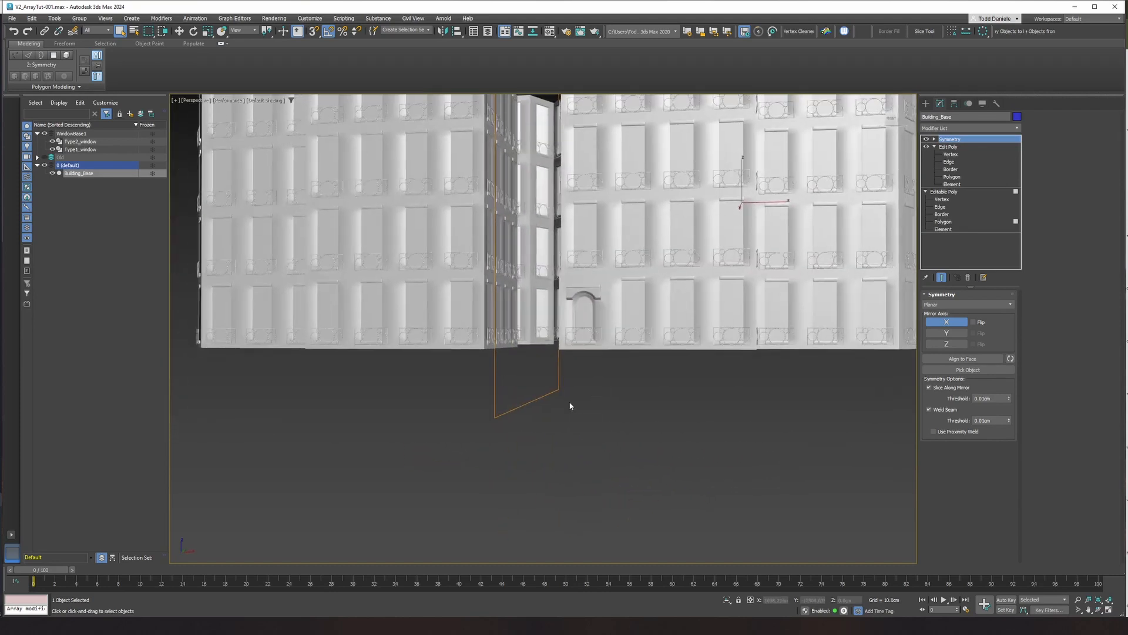
key("z")
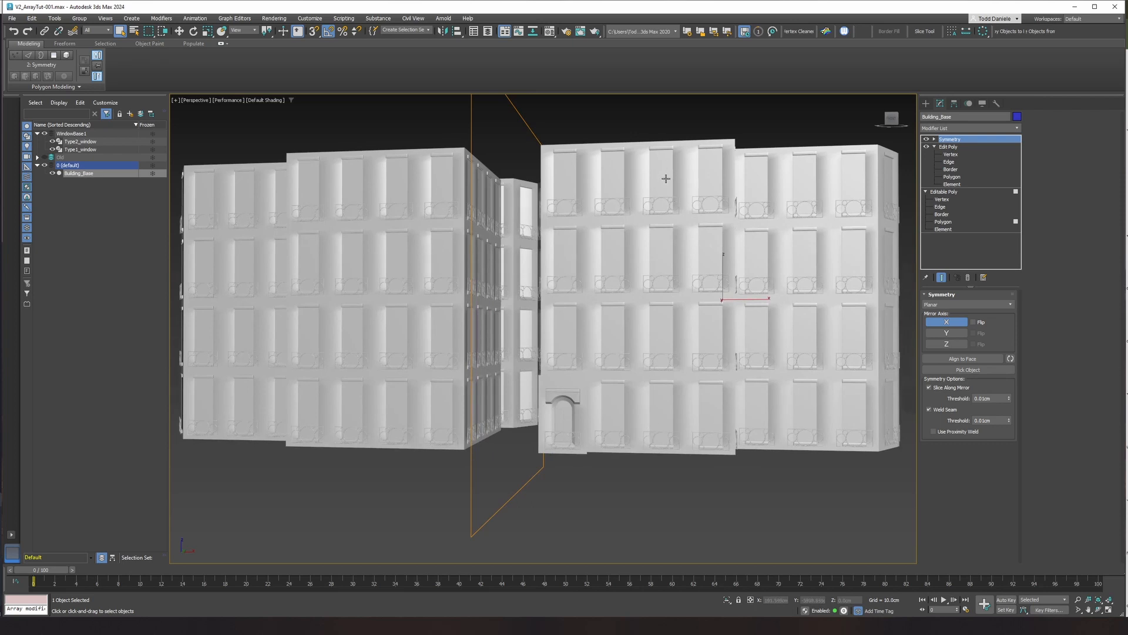
Disable Building_Base's Symmetry modifier and select the upper open border of the mesh in its Edit Poly modifier.
key("F3")
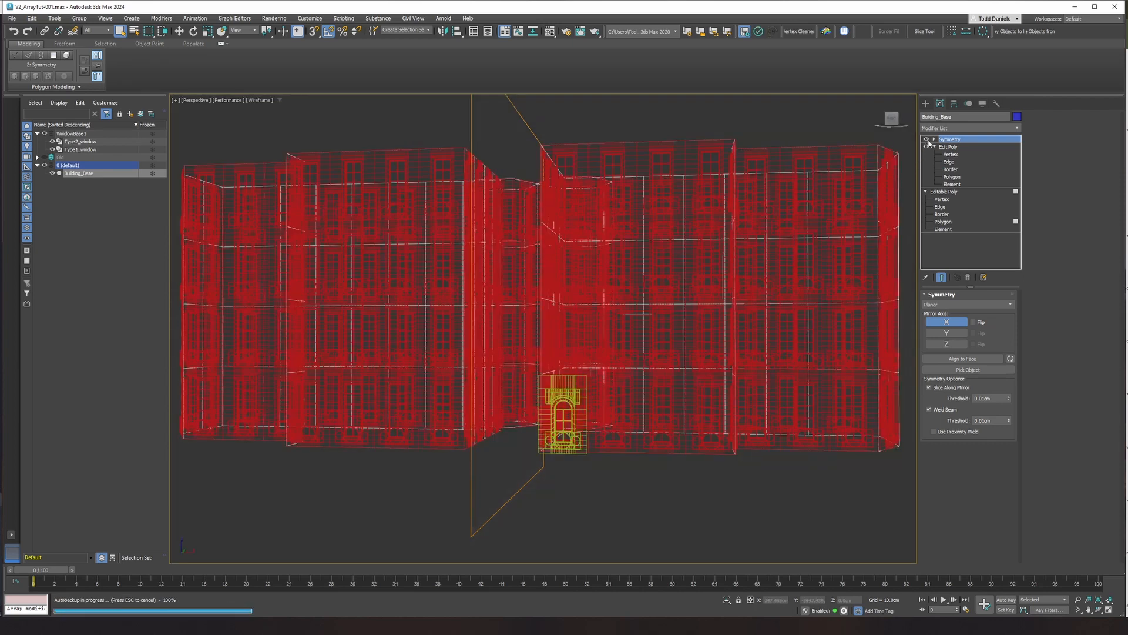
left_click(927, 140)
left_click(949, 169)
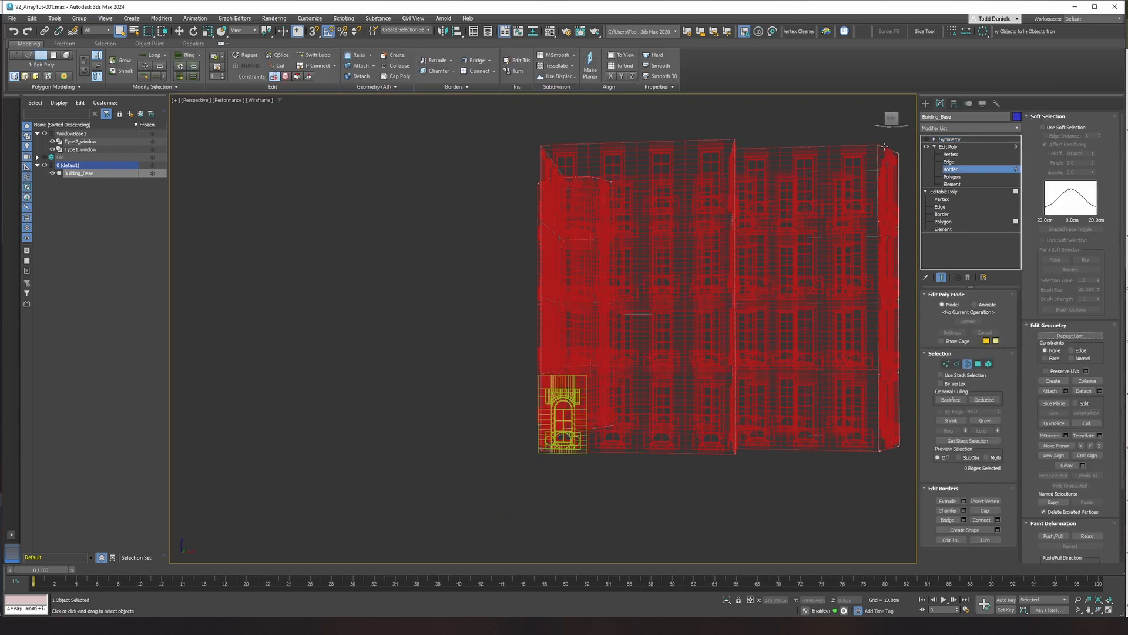
middle_click_drag(862, 168, 768, 262)
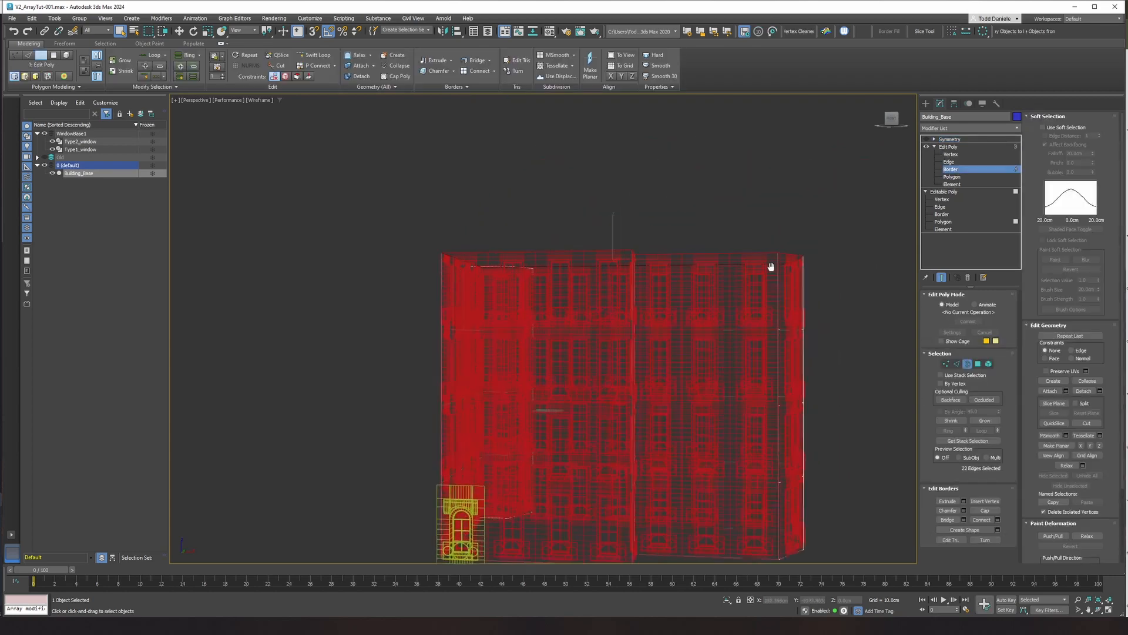
key("F3")
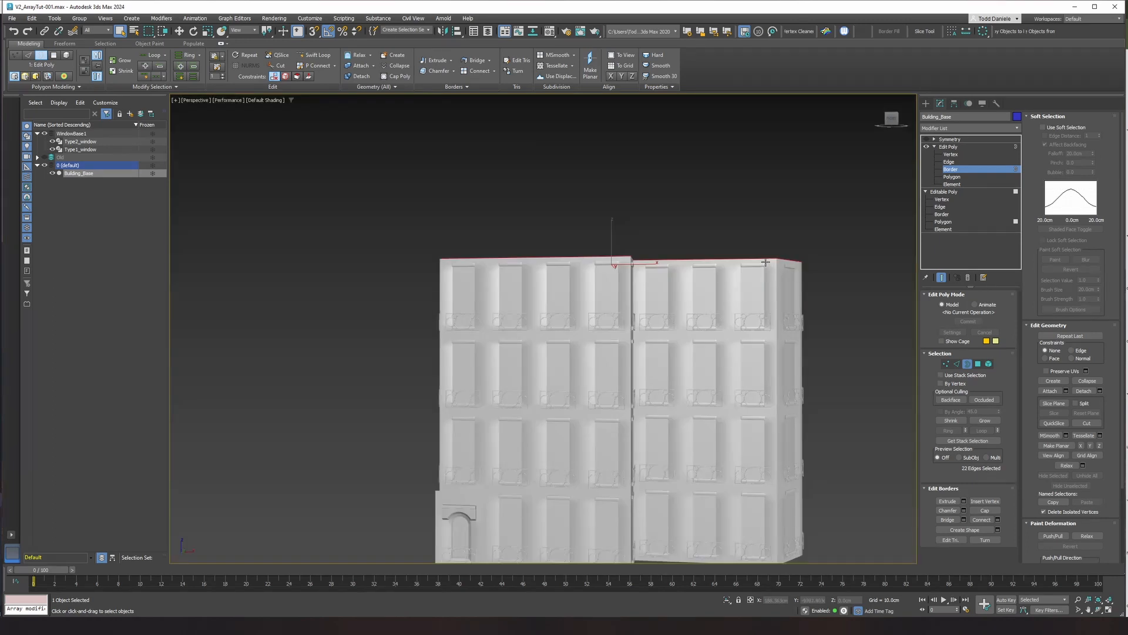
Extrude the selected border straight up by one storey so the window array gains a fifth floor.
key("w")
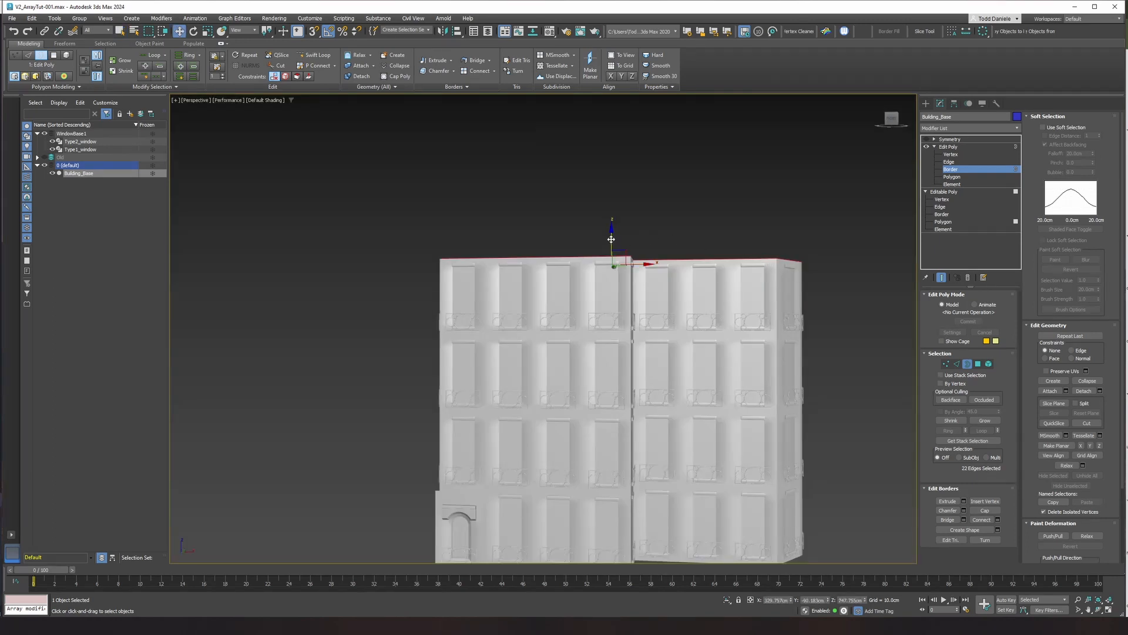
left_click_drag(611, 239, 620, 171)
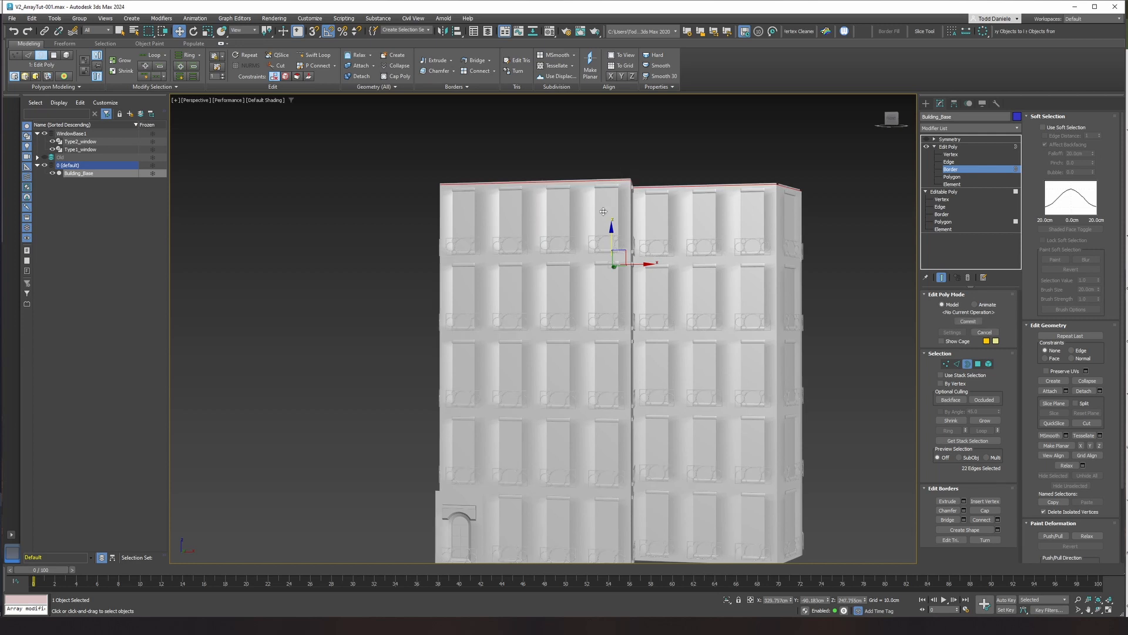
middle_click_drag(620, 176, 571, 226, "alt")
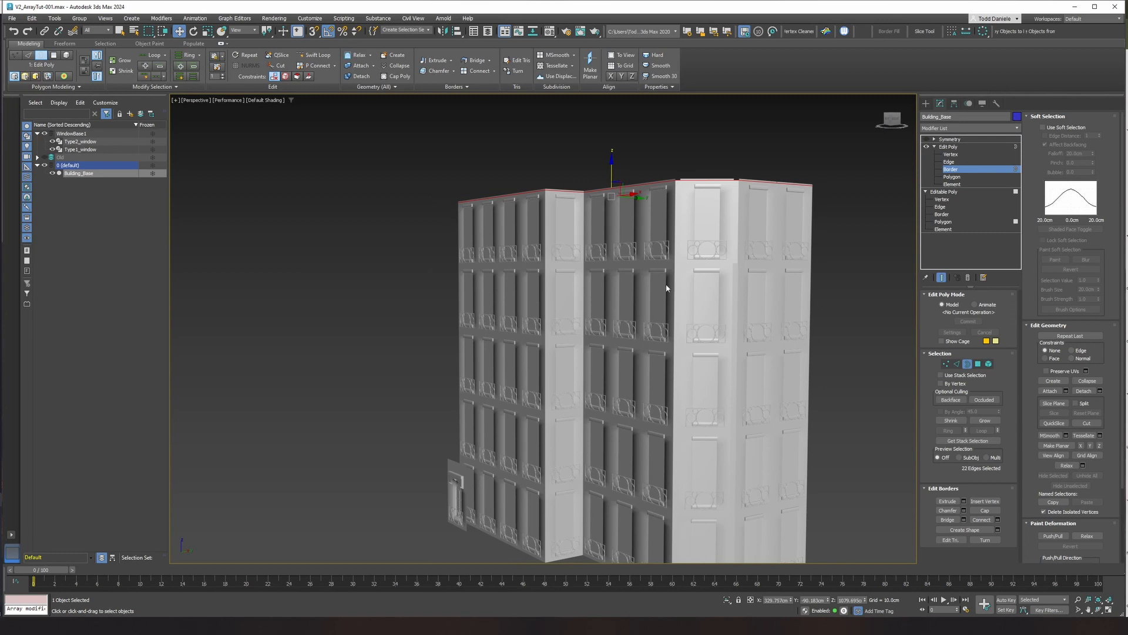
middle_click_drag(666, 288, 720, 270, "alt")
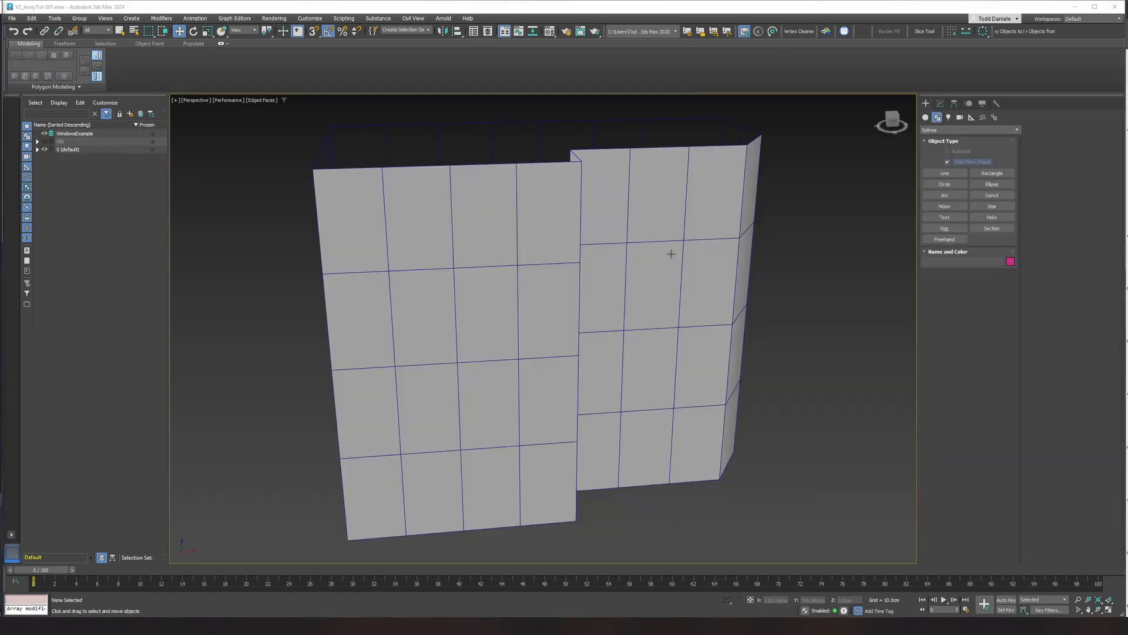
Examine the bare Building_Base mesh and its grid of panel-sized faces from different angles.
mouse_move(670, 251)
middle_mouse_down("alt")
mouse_move(703, 232)
mouse_move(663, 233)
middle_mouse_up("alt")
middle_click_drag(596, 308, 508, 403, "alt")
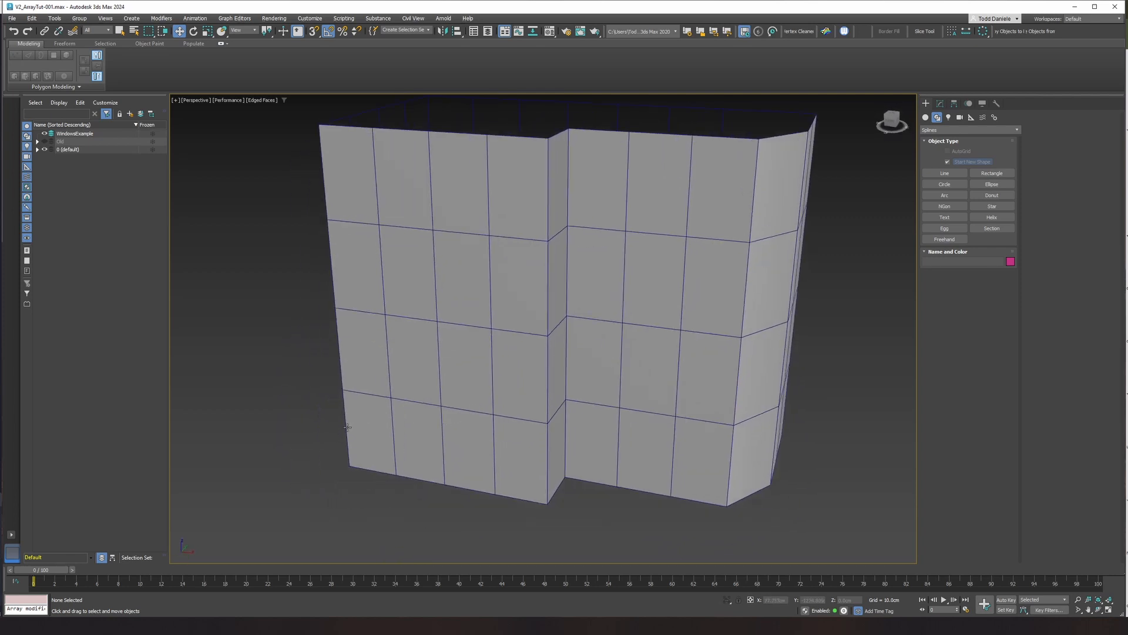
middle_click_drag(376, 431, 380, 420, "alt")
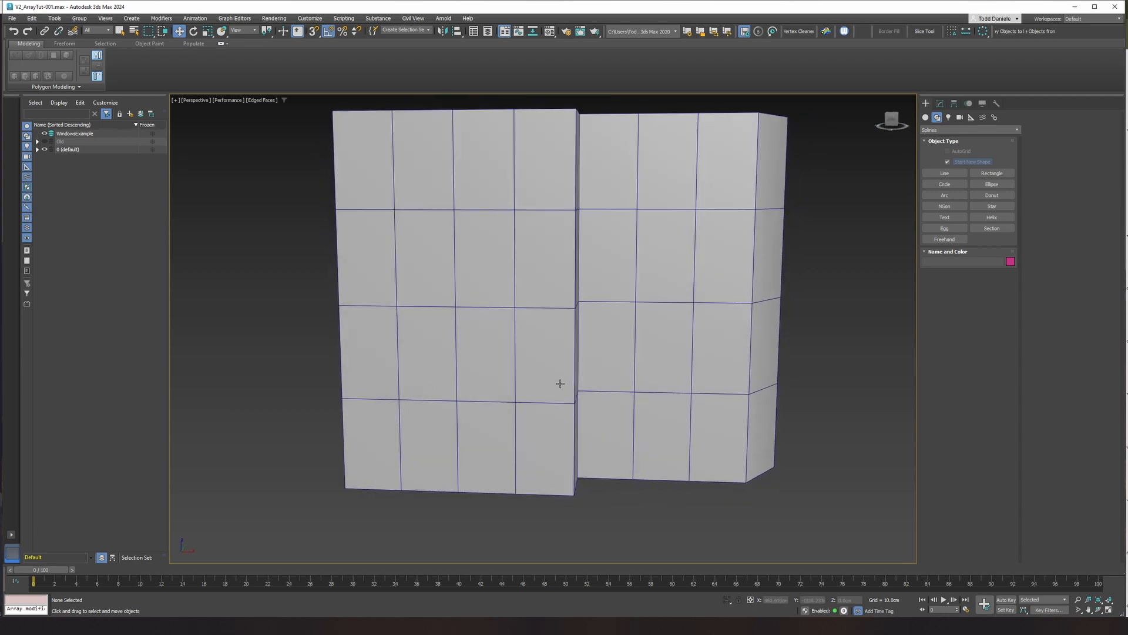
middle_click_drag(588, 348, 582, 364)
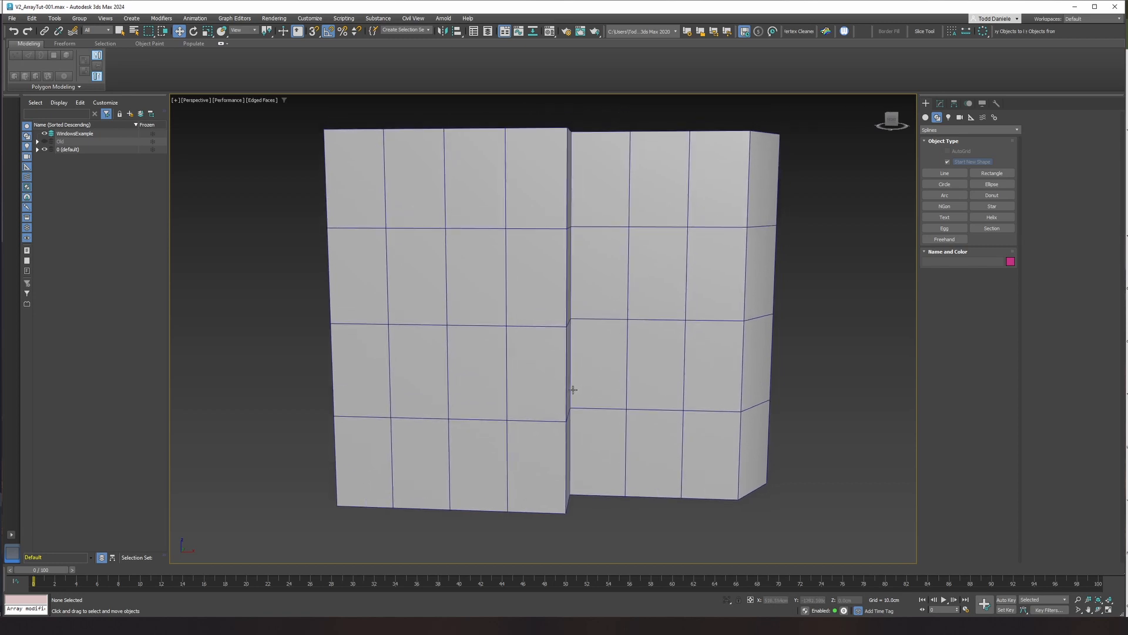
middle_click_drag(546, 394, 517, 402, "alt")
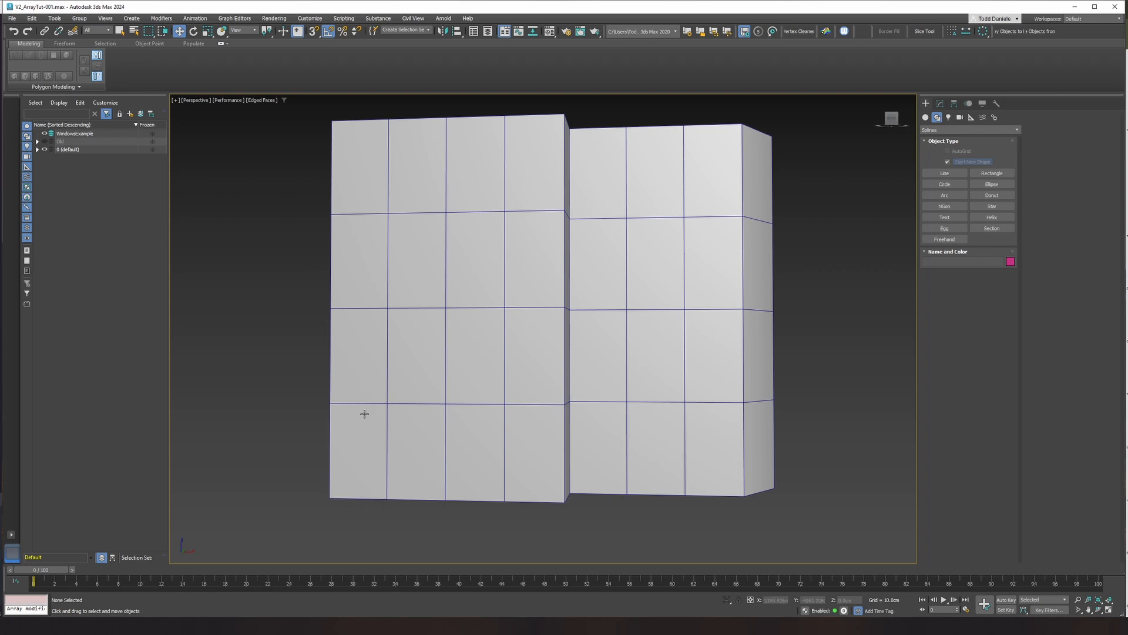
middle_click_drag(594, 375, 561, 389, "alt")
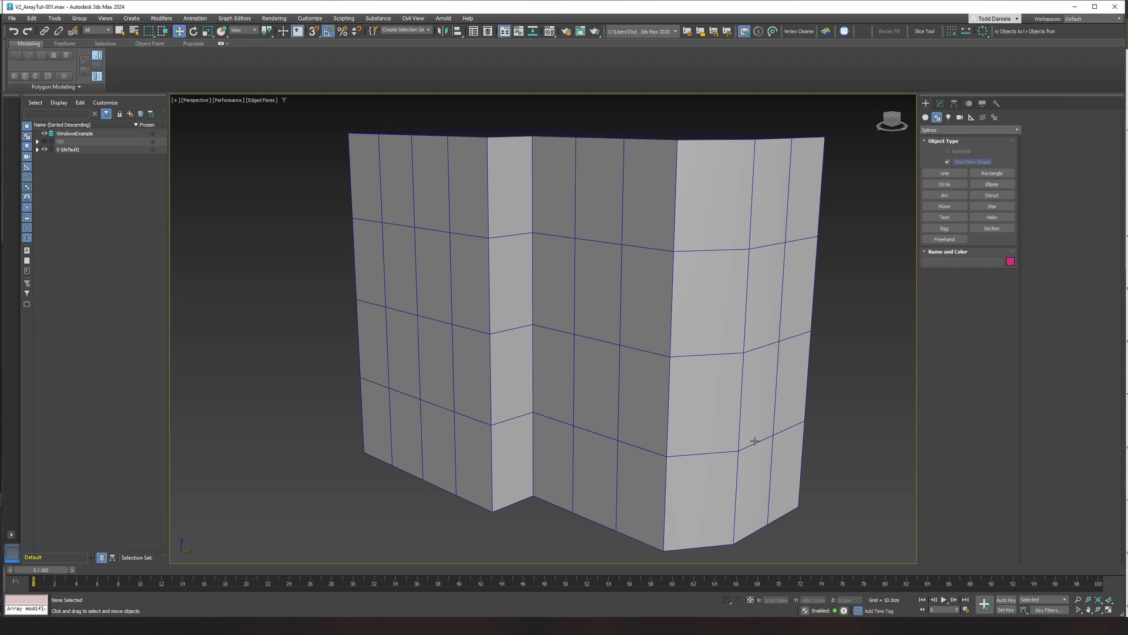
middle_click_drag(594, 408, 554, 369, "alt")
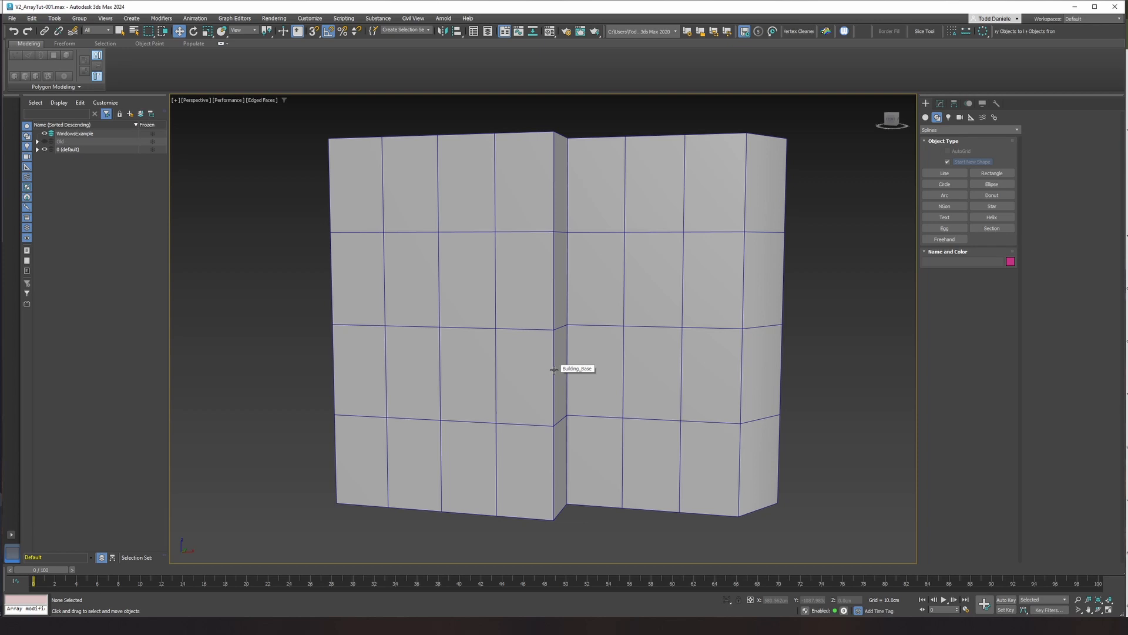
In the Front view, draw a circle inside the lower-left face of the building grid and set its radius to 30".
key("f")
scroll(553, 365, "down", 5)
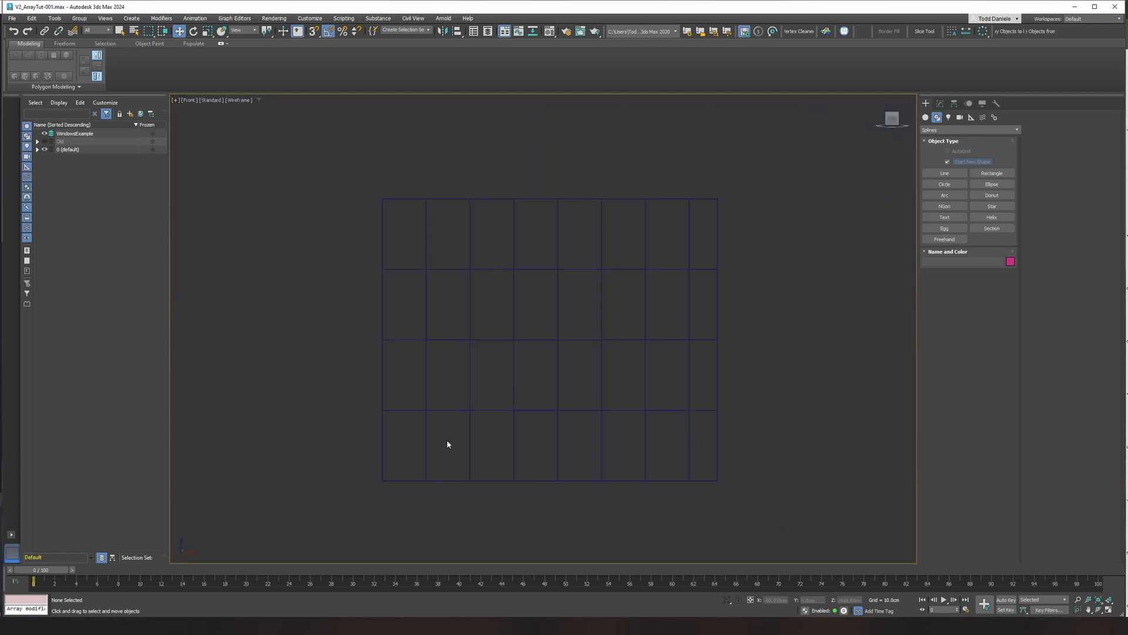
middle_click_drag(445, 405, 457, 366)
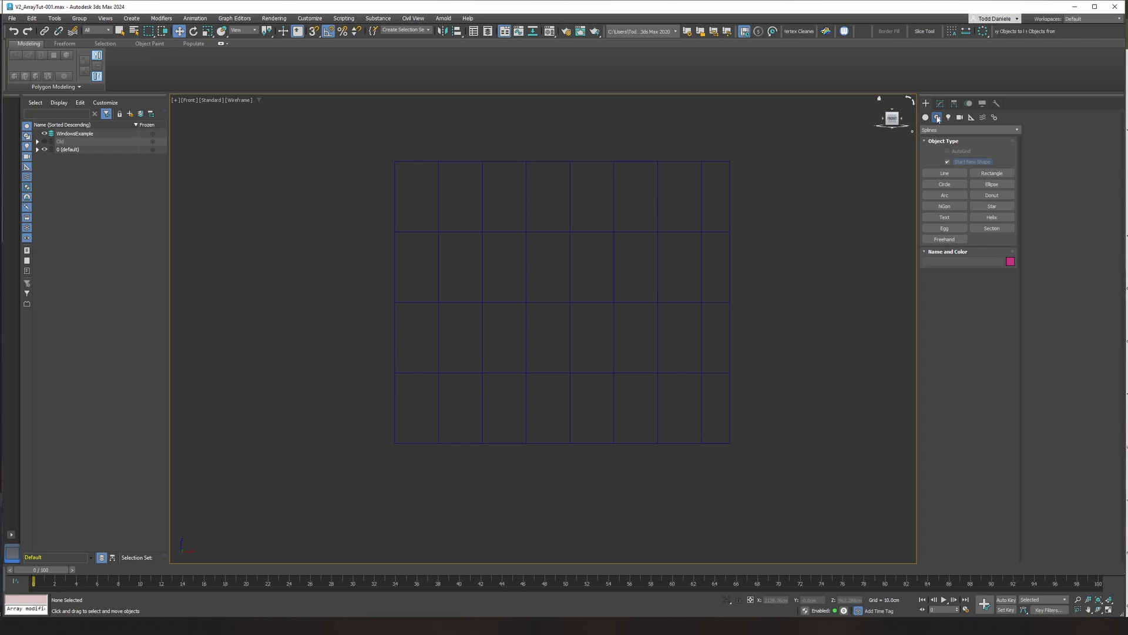
left_click(943, 185)
scroll(405, 370, "up", 5)
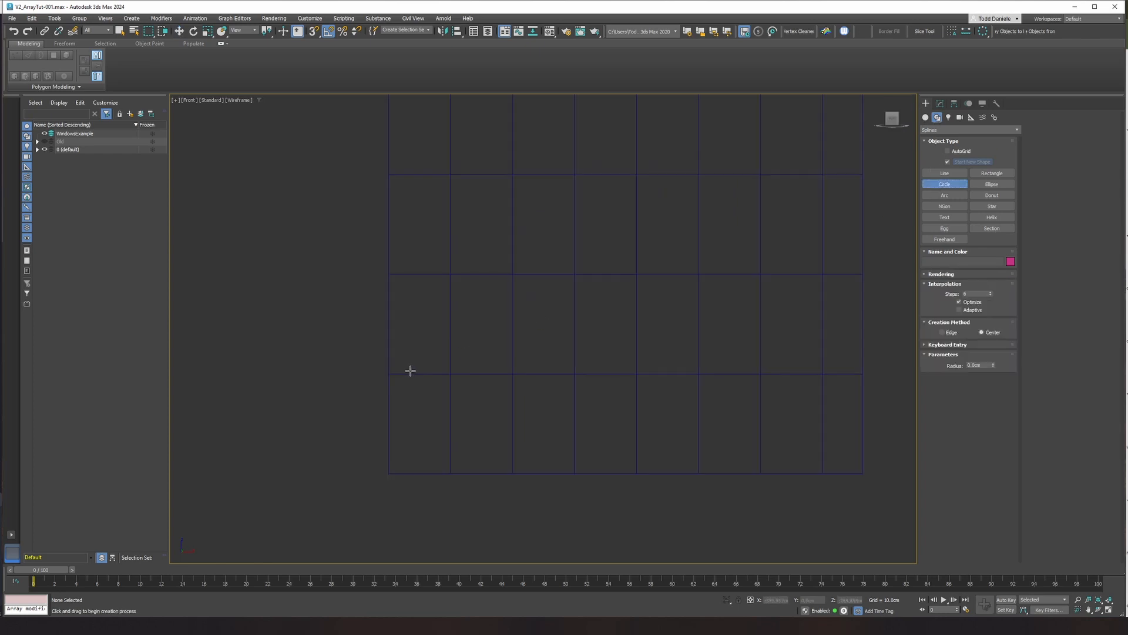
scroll(439, 272, "down", 3)
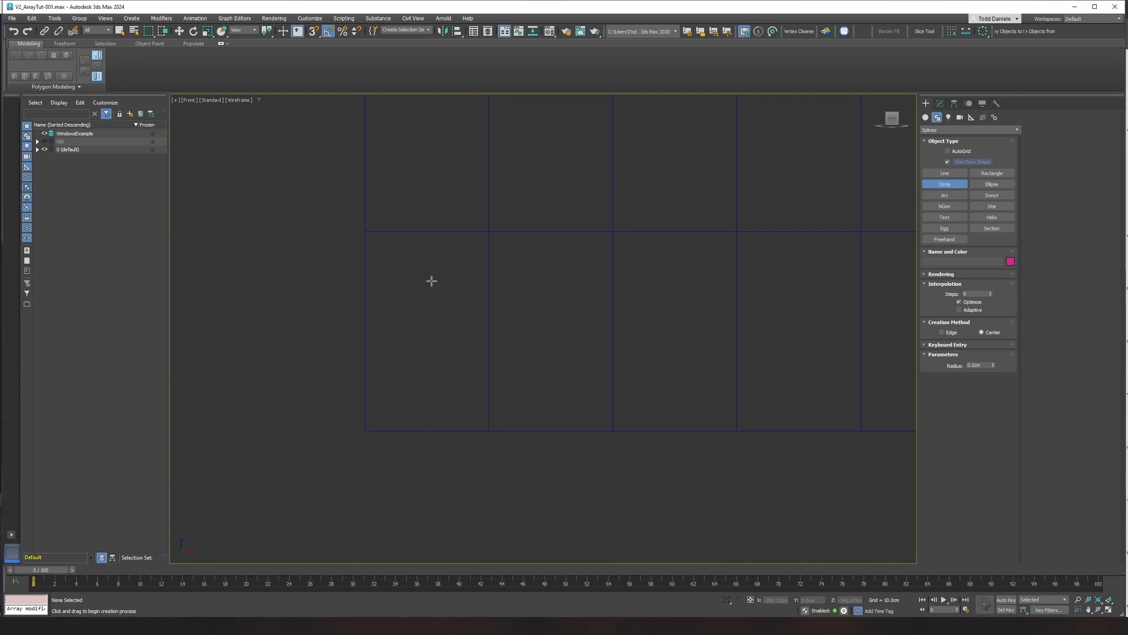
left_click_drag(426, 311, 453, 331)
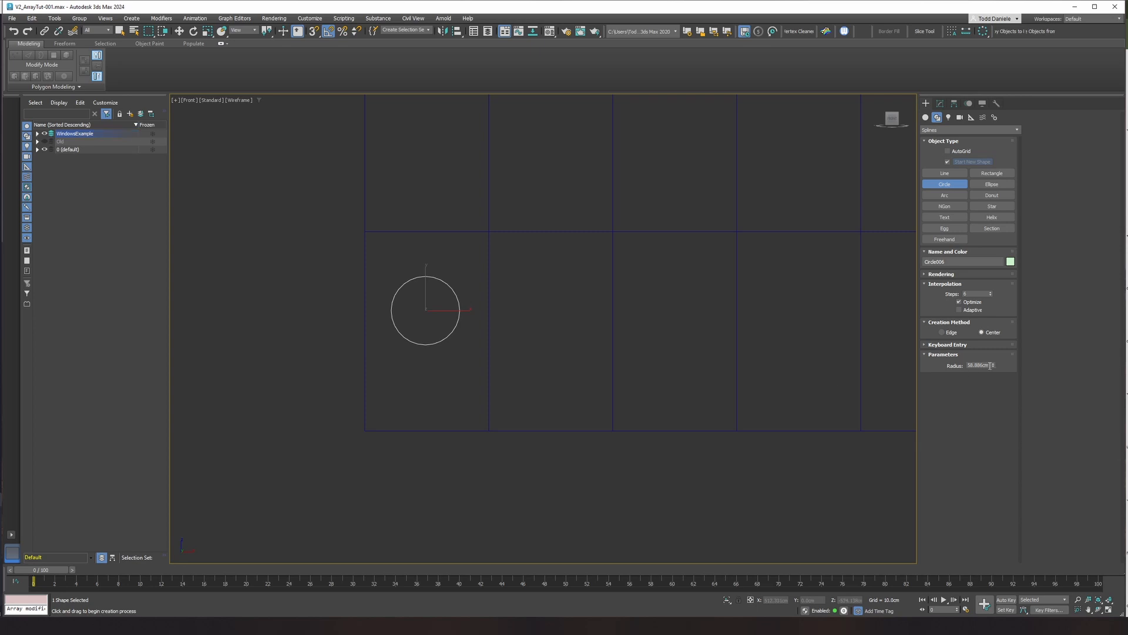
left_click_drag(990, 365, 933, 365)
type("30\"")
key("Return")
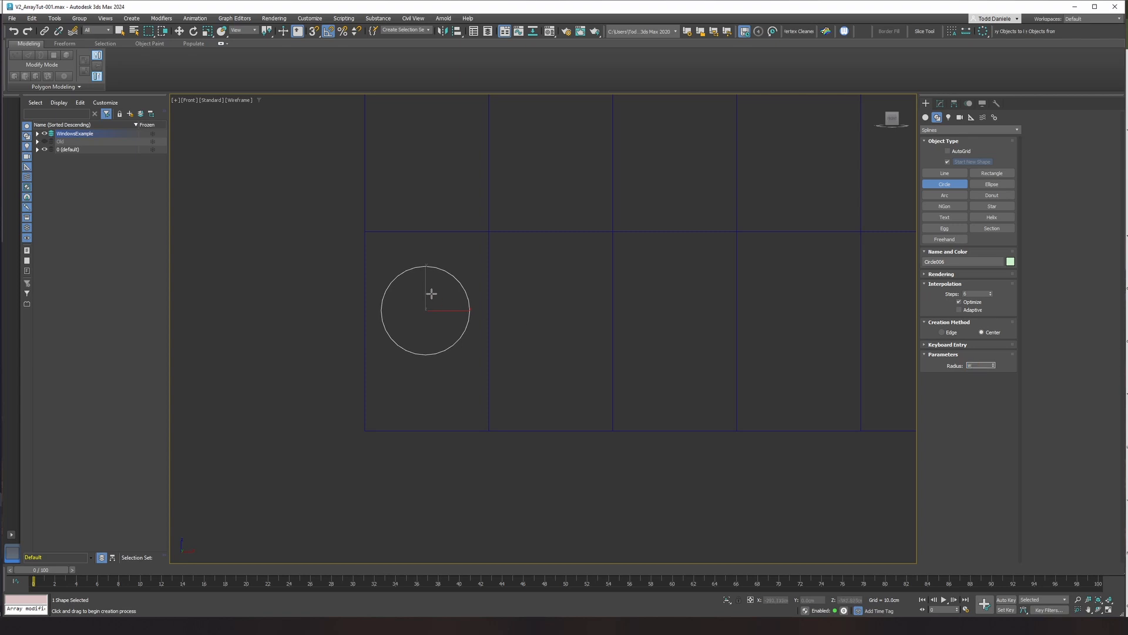
Move the circle up near the upper edge of its grid face and convert it to an Editable Spline.
middle_click_drag(432, 295, 434, 294)
key("w")
left_click_drag(427, 287, 428, 261)
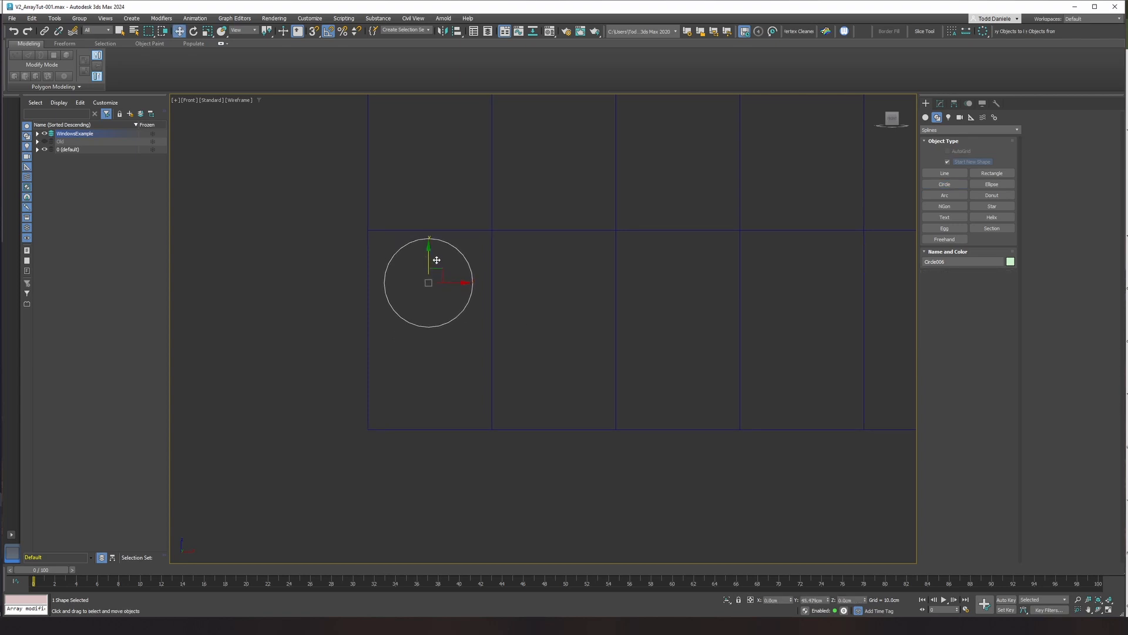
left_click(939, 102)
right_click(942, 141)
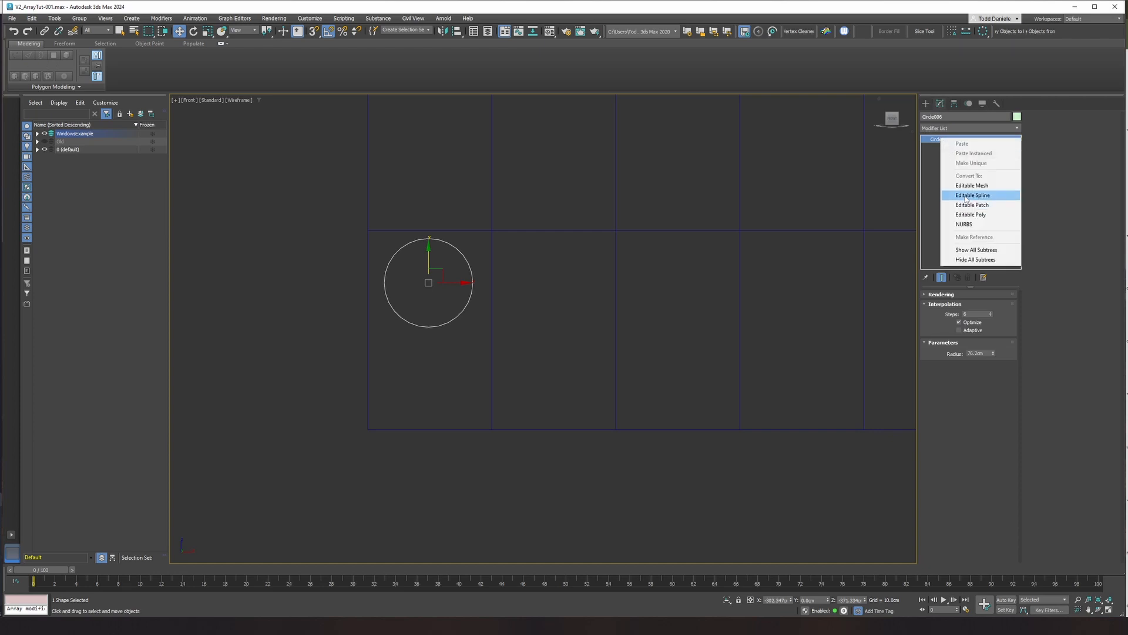
left_click(959, 196)
Move the circle's two lower segments down close to the face's bottom edge, stretching it into a tall rounded slot.
left_click(926, 140)
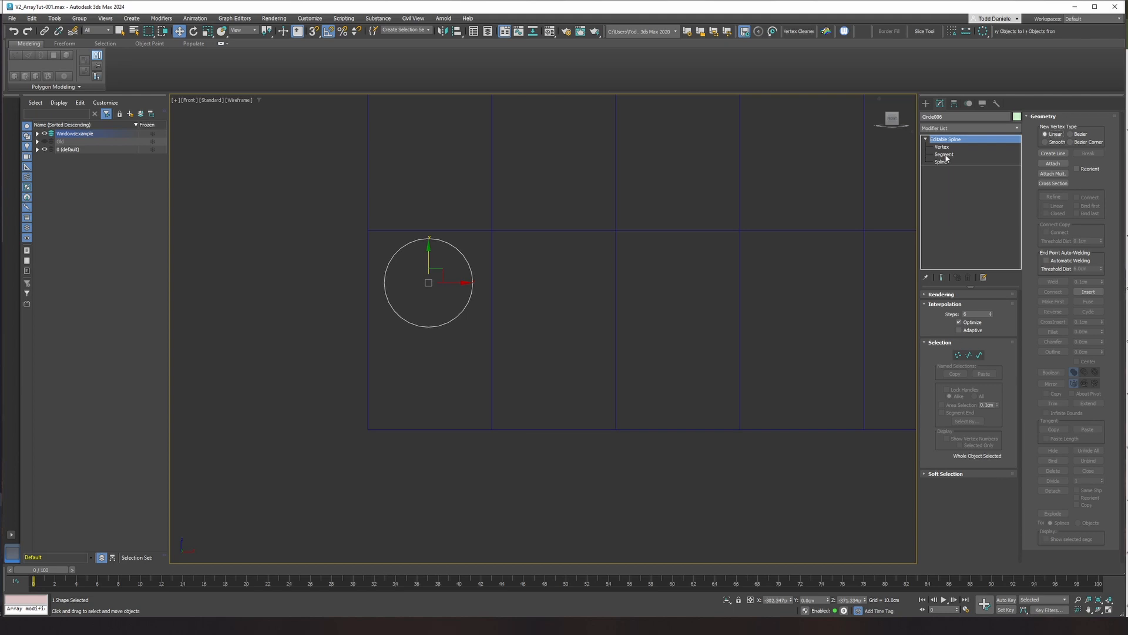
left_click(944, 154)
left_click_drag(546, 346, 386, 308)
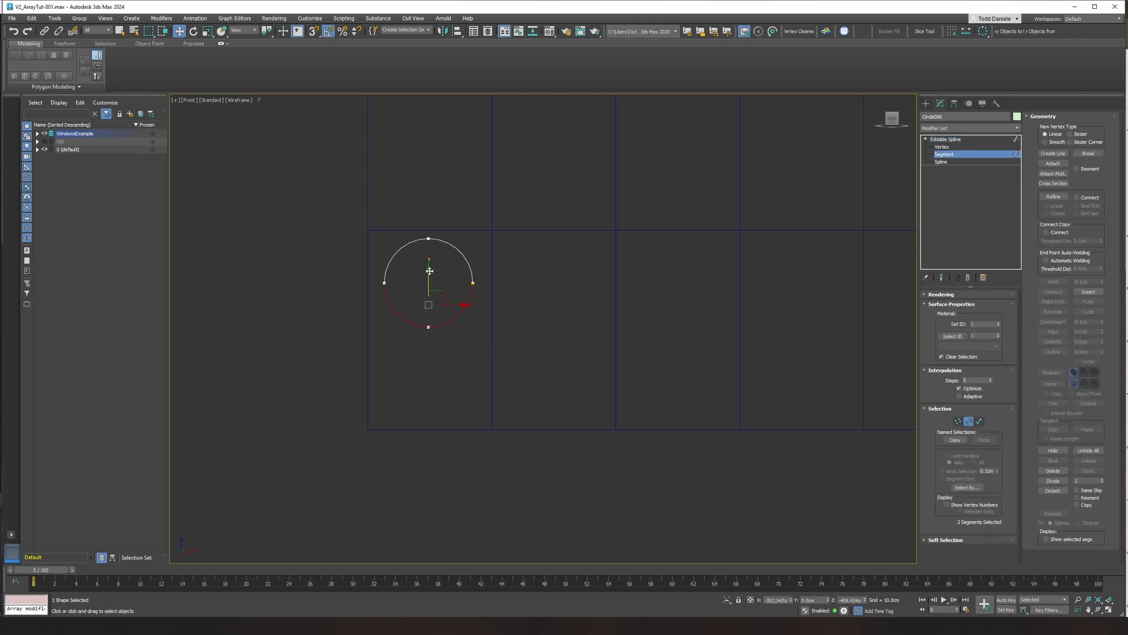
left_click_drag(428, 273, 426, 366)
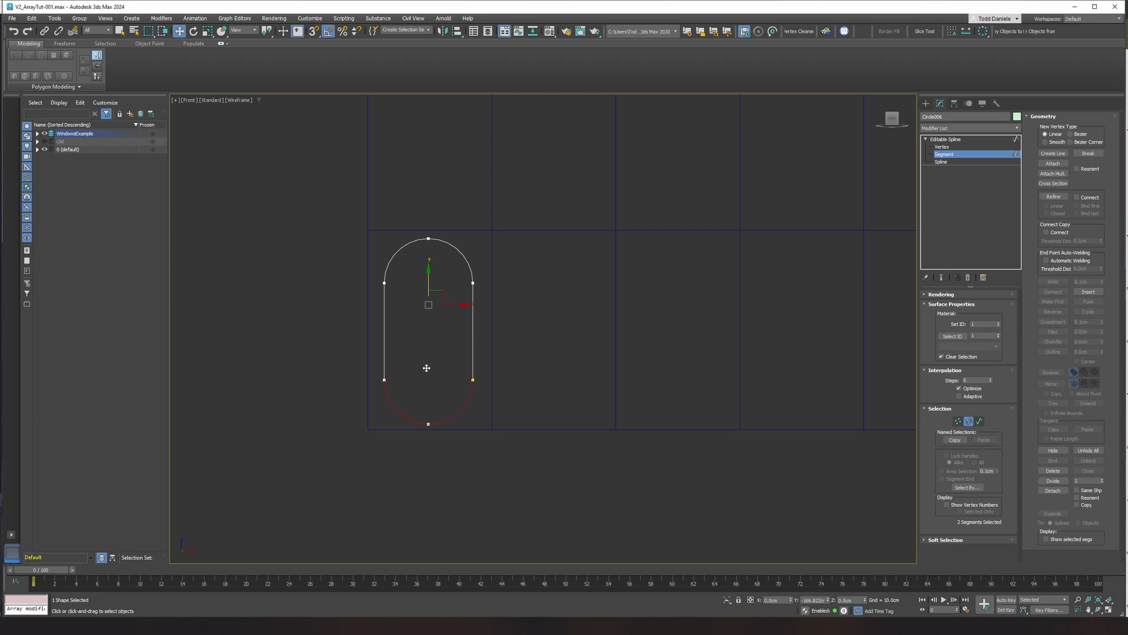
left_click_drag(426, 369, 425, 371)
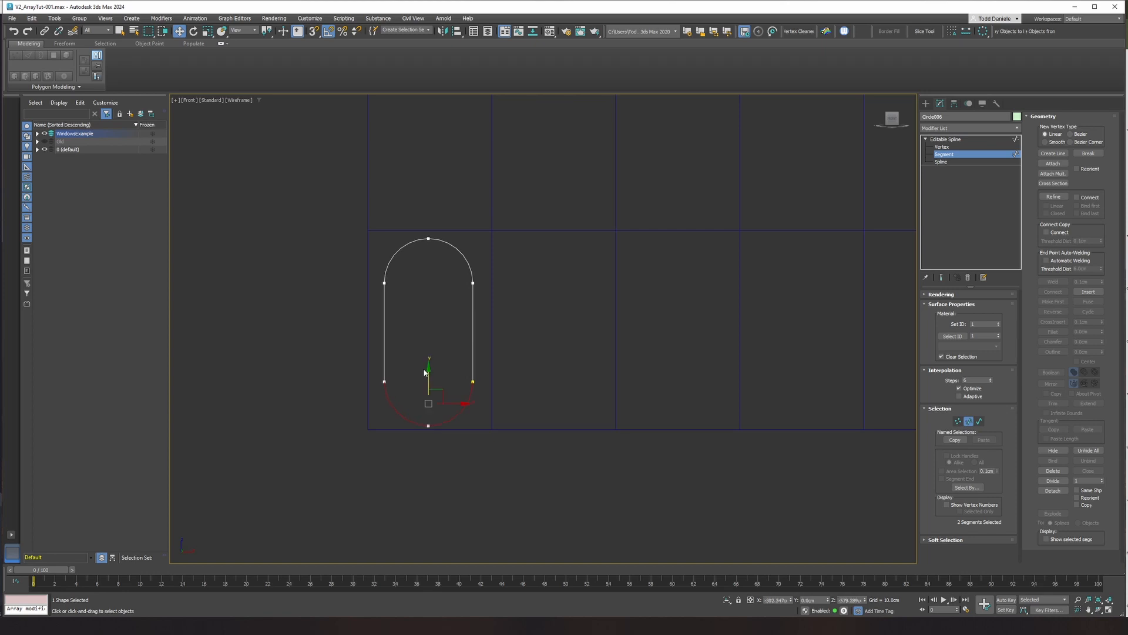
Delete the lowest vertex of the rounded slot spline.
left_click(942, 146)
left_click_drag(414, 462, 439, 431)
left_click_drag(438, 414, 438, 414)
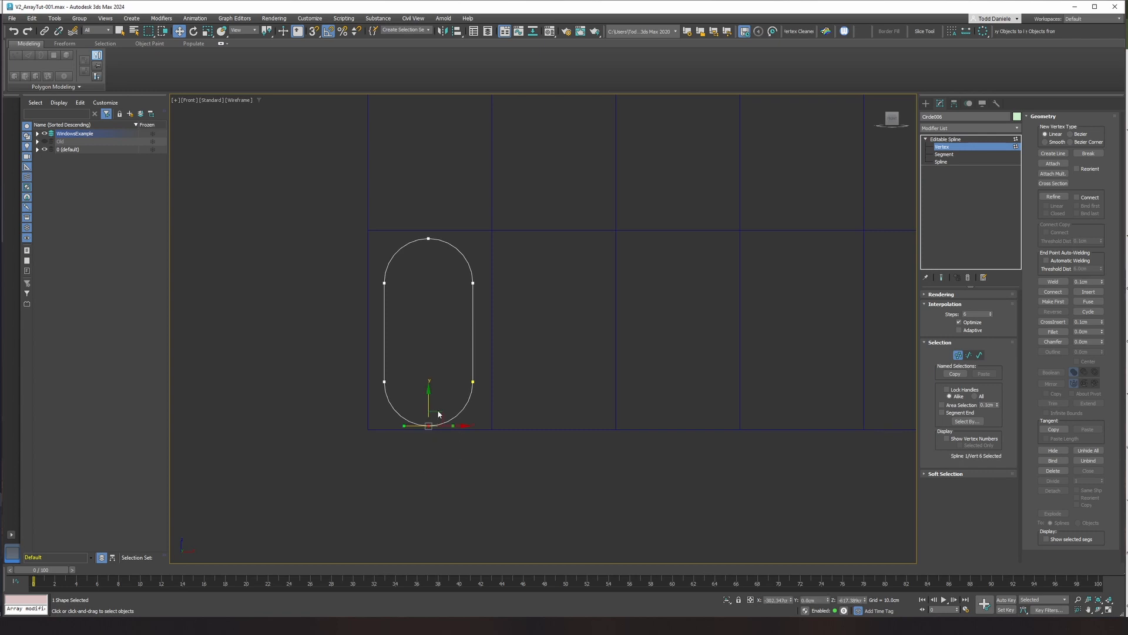
key("Delete")
Convert the slot's two lower vertices to Corner and move them down toward the face's bottom edge, forming a flat-bottomed arch.
left_click_drag(269, 396, 647, 351)
right_click(473, 378)
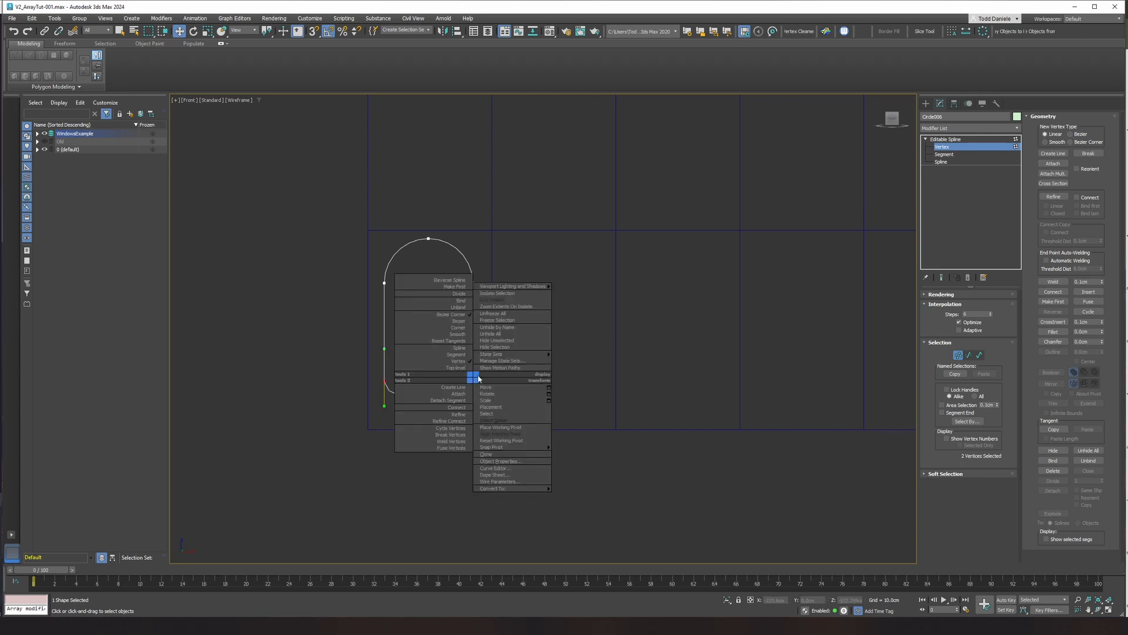
left_click(465, 322)
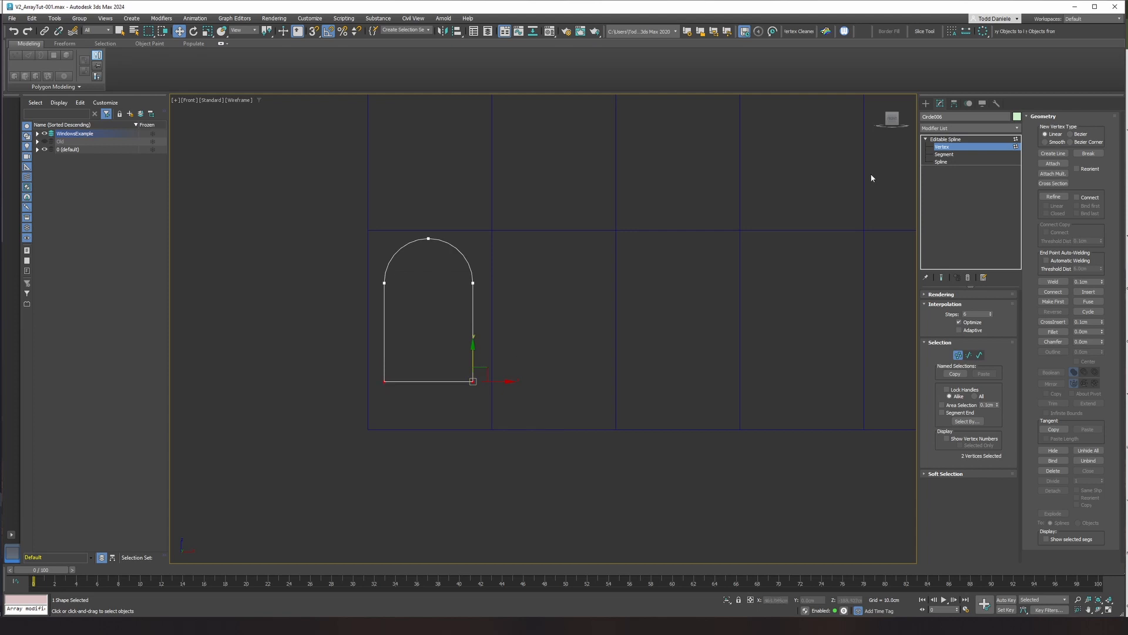
left_click_drag(384, 351, 385, 372)
left_click(948, 140)
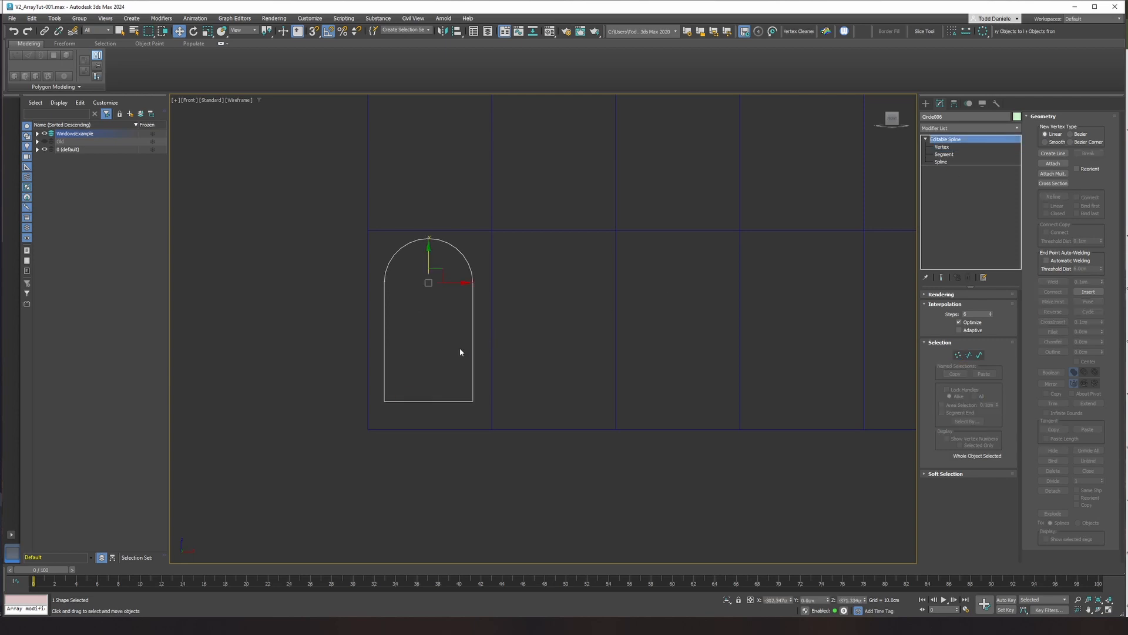
Center the arch spline within its grid face and bring it out to just in front of the building's front wall.
left_click_drag(461, 284, 431, 269)
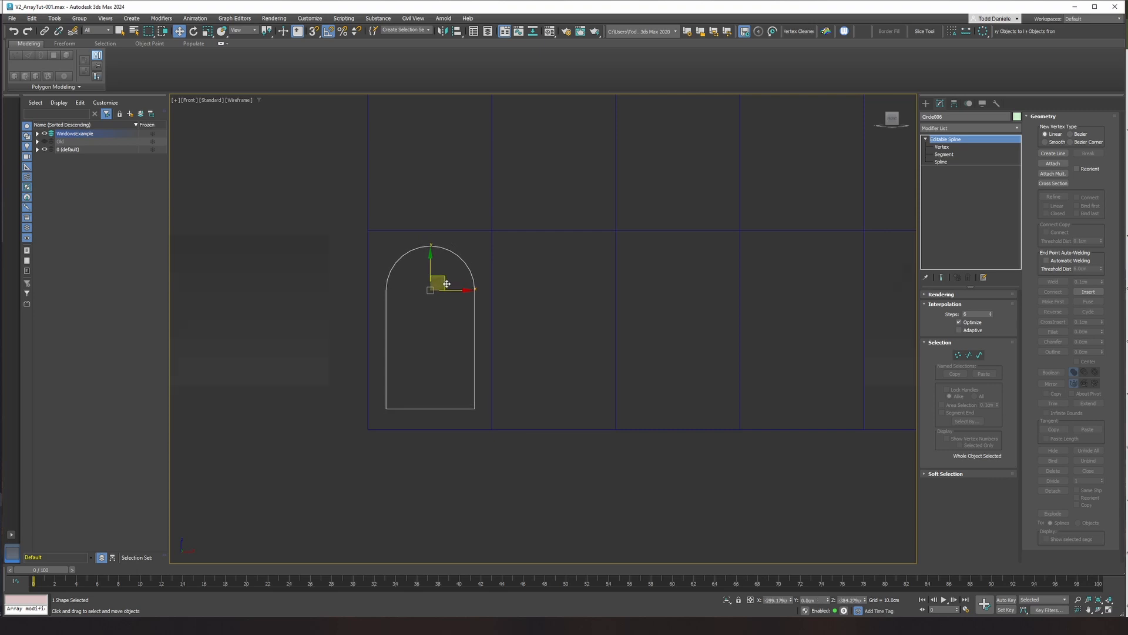
key("p")
key("z")
scroll(485, 341, "down", 3)
middle_click_drag(485, 352, 531, 347, "alt")
scroll(461, 343, "down", 4)
left_click_drag(408, 318, 575, 323)
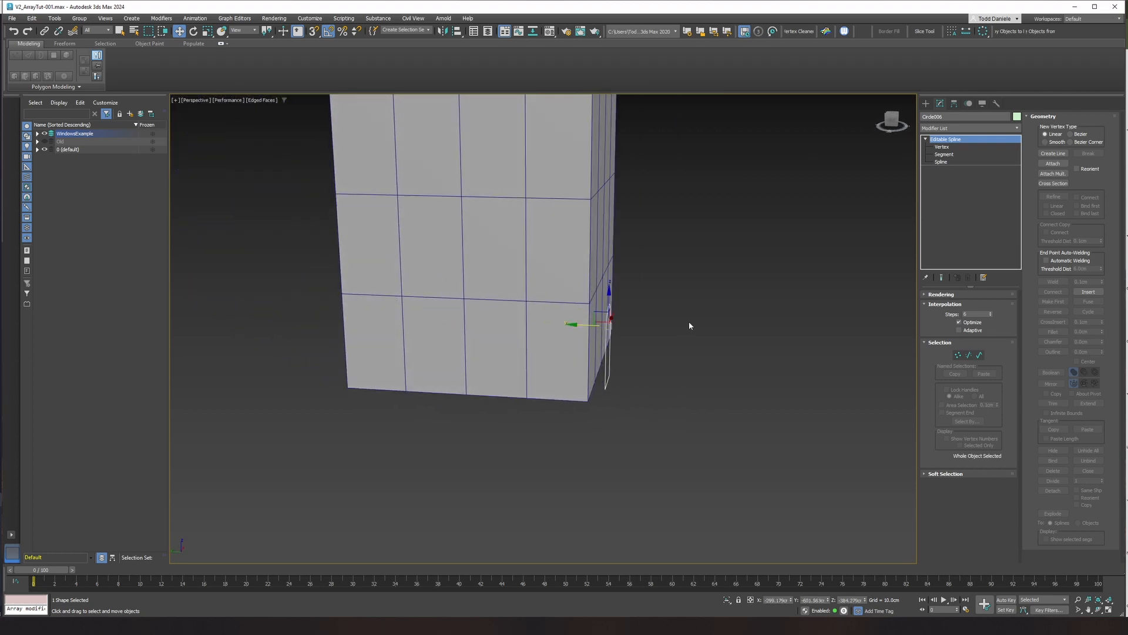
middle_click_drag(617, 322, 647, 322, "alt")
Clone the arch as one smaller, uniformly scaled copy nested inside the original outline.
key("r")
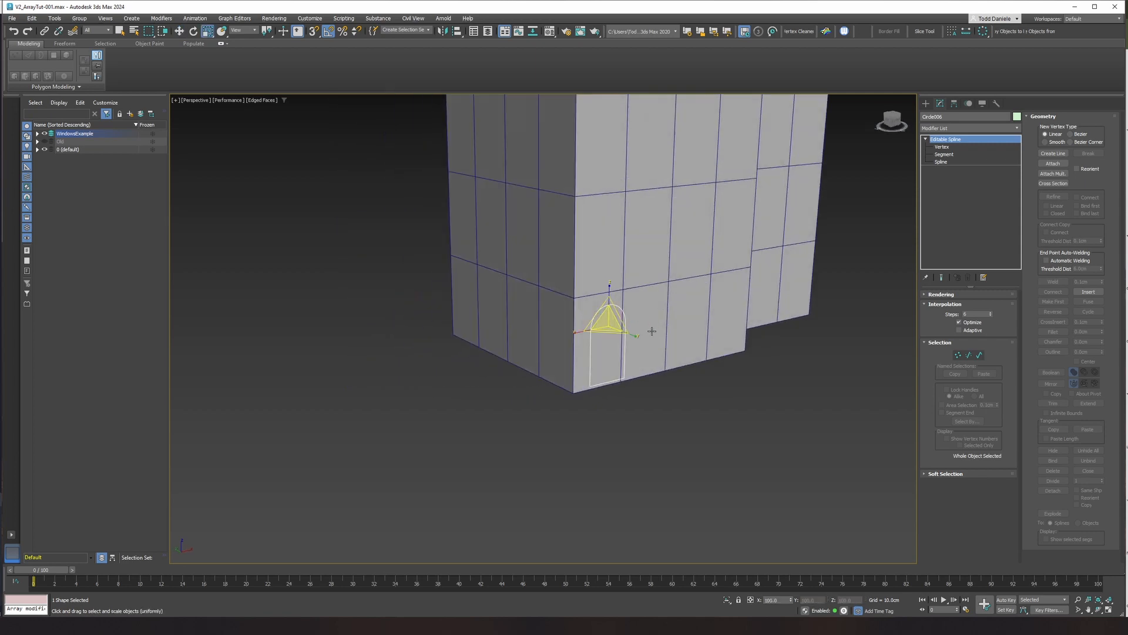
scroll(647, 320, "up", 3)
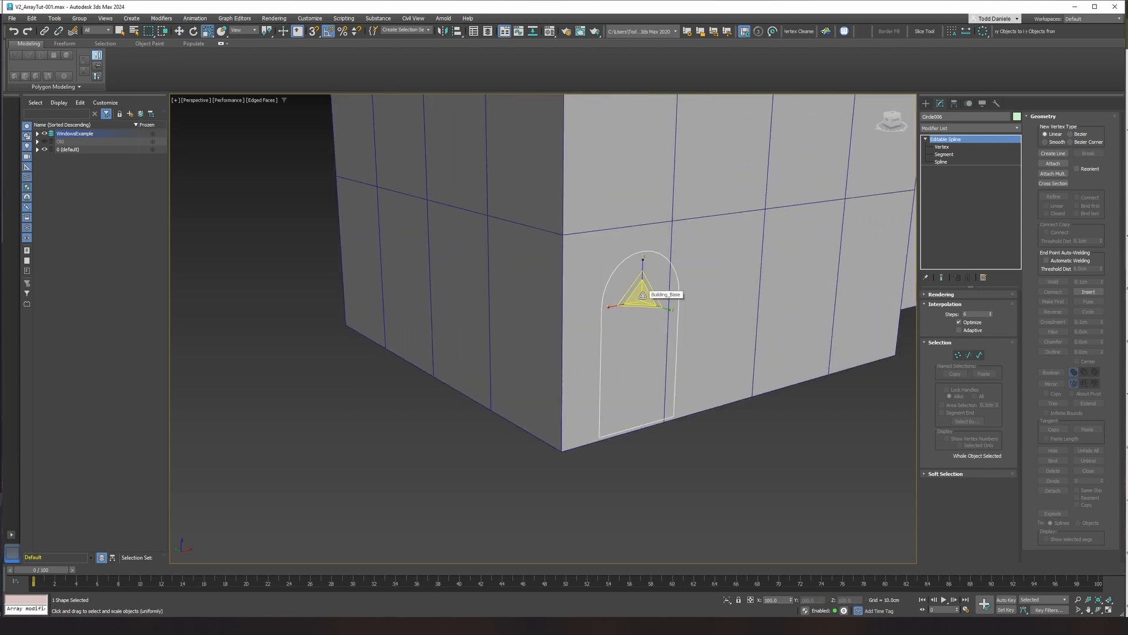
left_click_drag(643, 295, 635, 311, "shift")
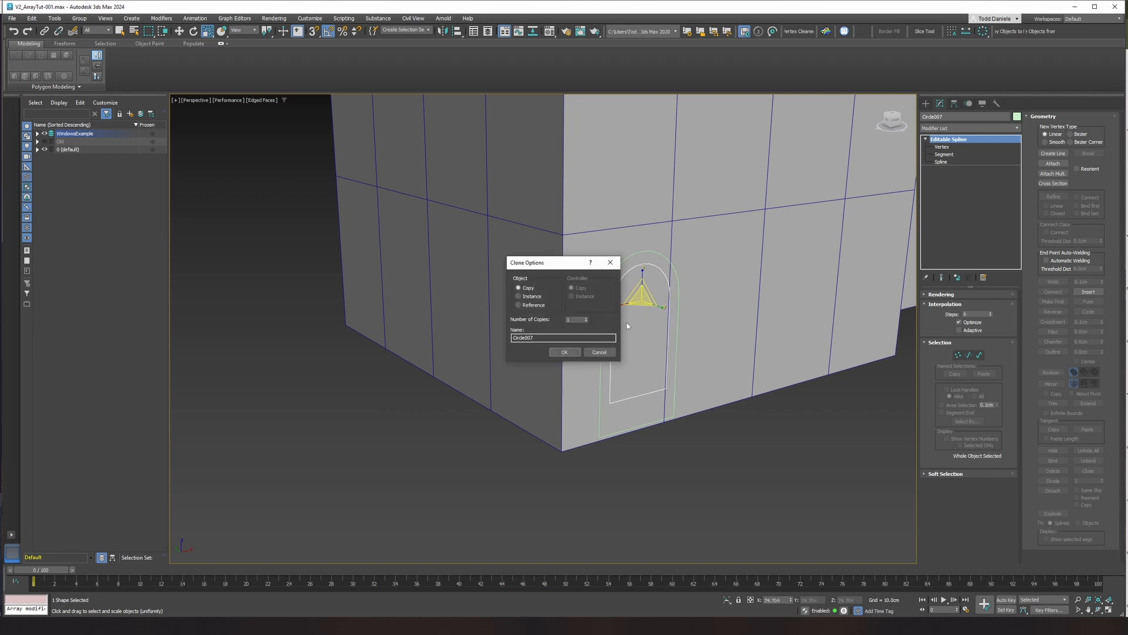
left_click(565, 352)
middle_click_drag(689, 374, 662, 354, "alt")
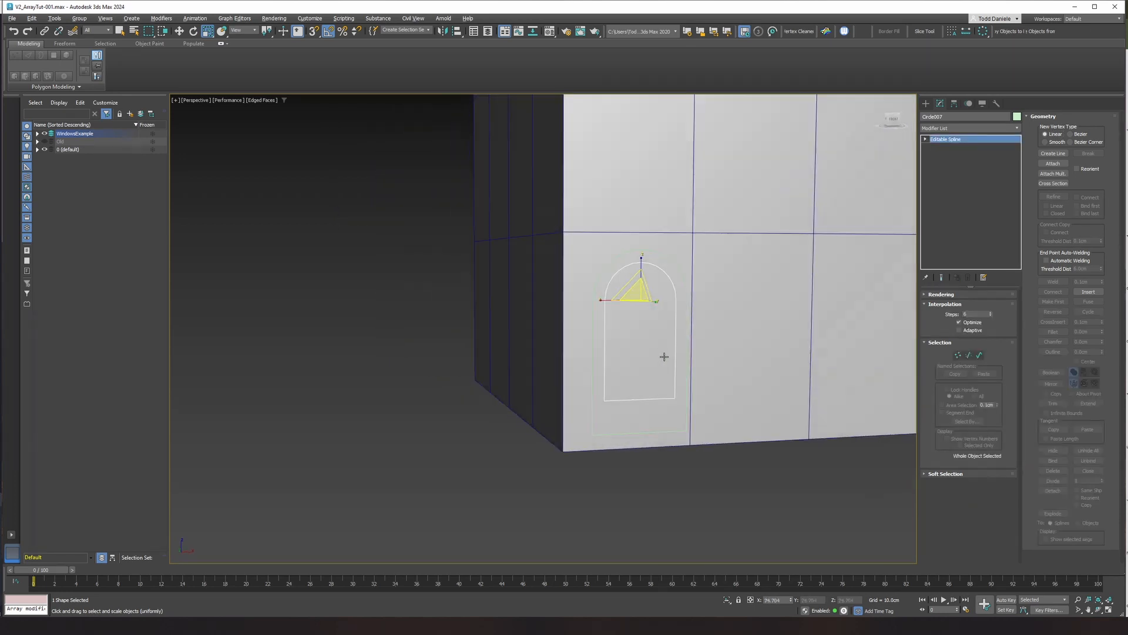
Lower the inner arch's two bottom vertices so the gap at the base roughly matches the gap along the sides.
left_click(926, 139)
left_click(941, 147)
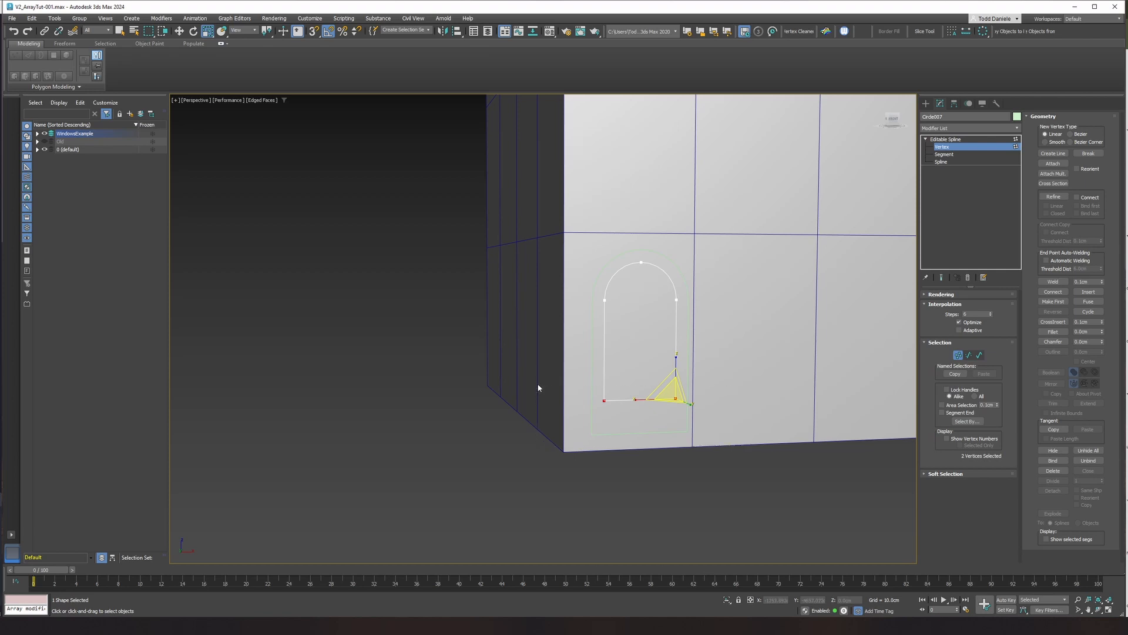
key("w")
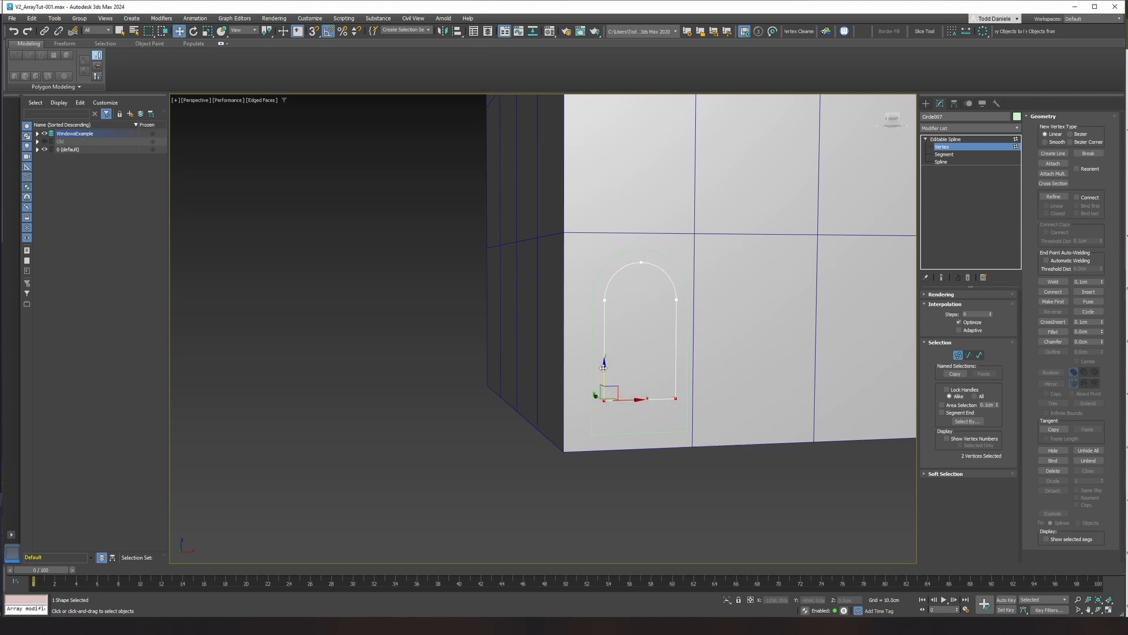
left_click_drag(604, 374, 596, 394)
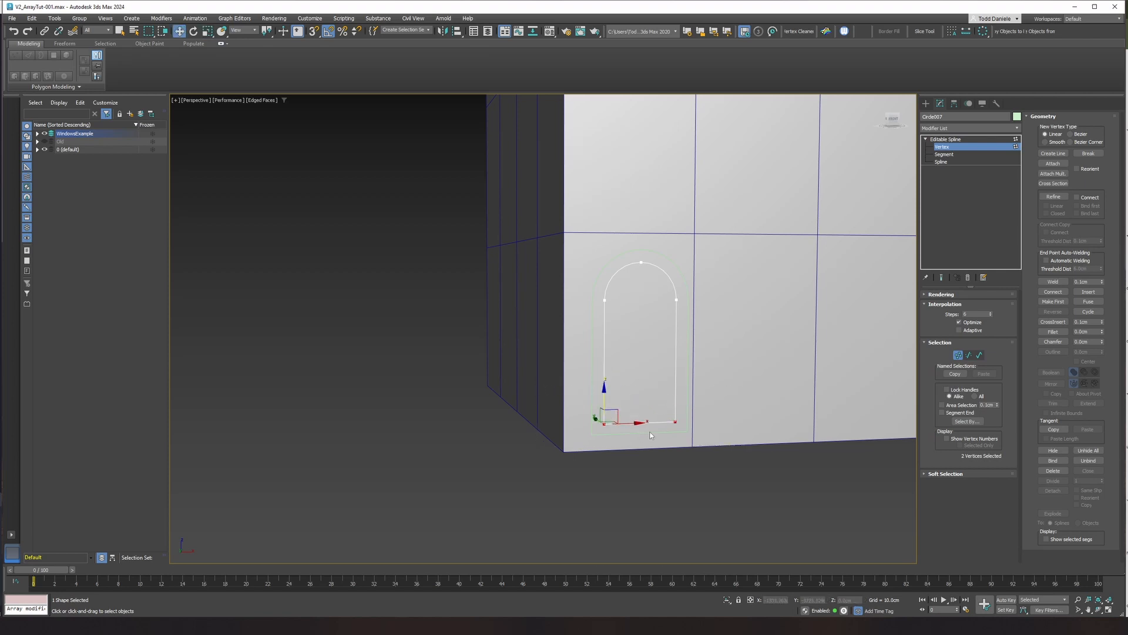
key("F3")
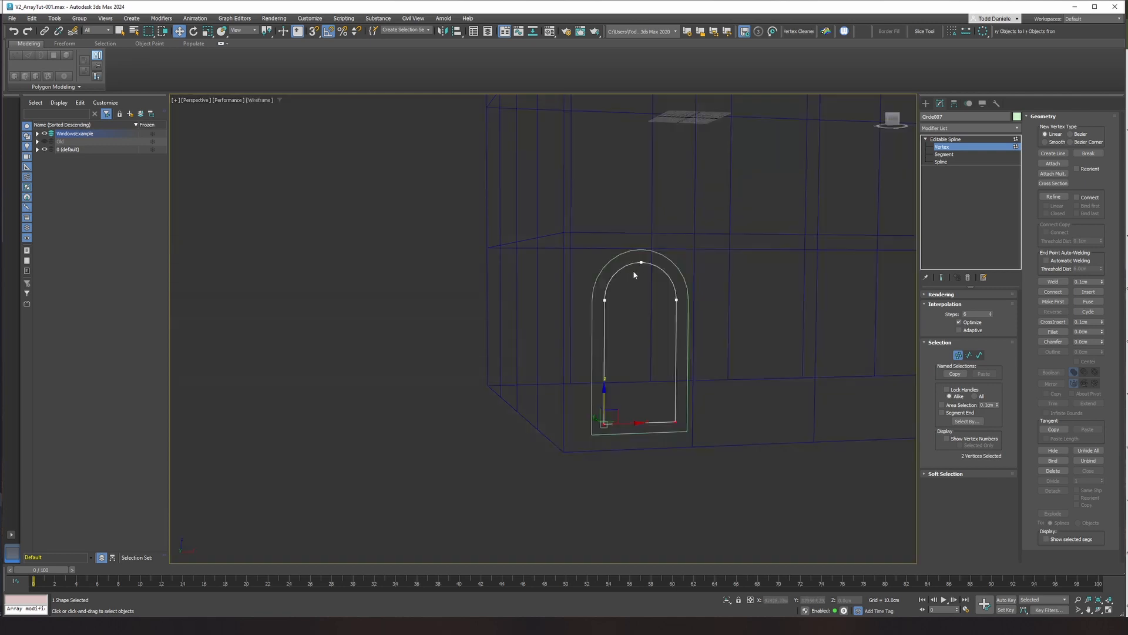
left_click_drag(681, 430, 659, 380)
left_click(943, 140)
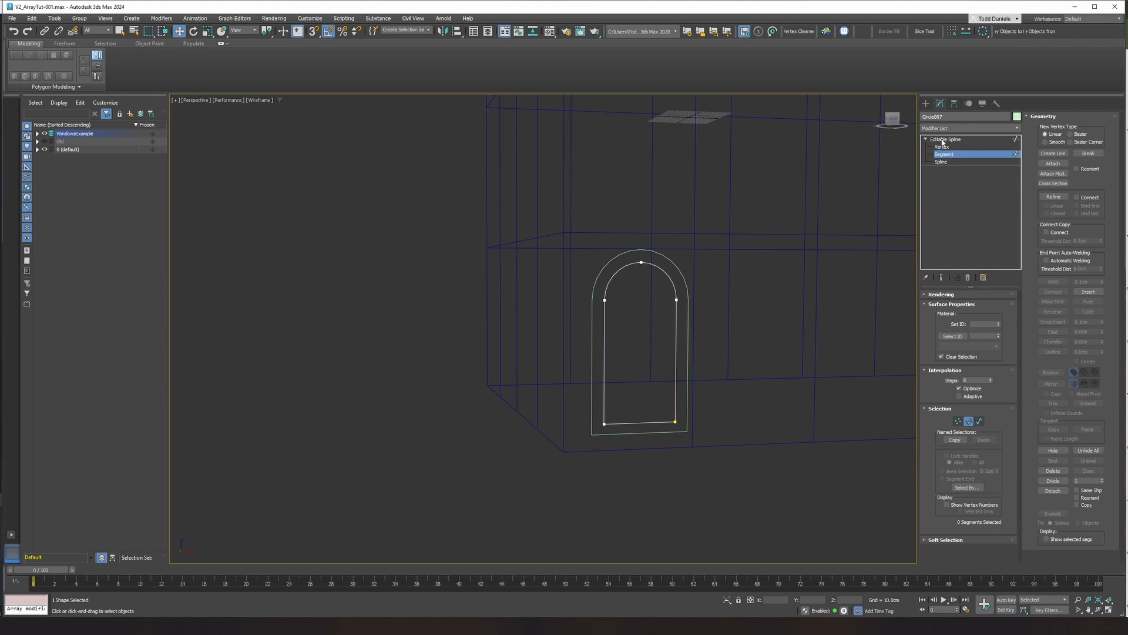
Push the inner arch back toward the building wall so it sits recessed behind the outer arch.
middle_click_drag(653, 339, 661, 354, "alt")
key("F3")
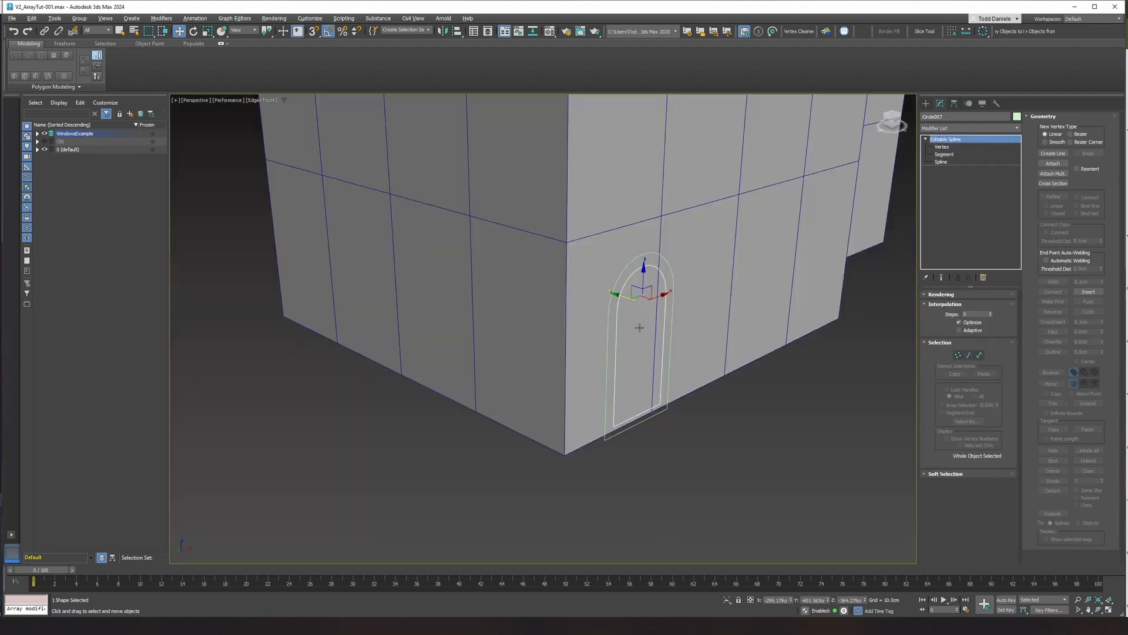
left_click_drag(625, 293, 620, 292)
middle_click_drag(649, 348, 433, 341, "alt")
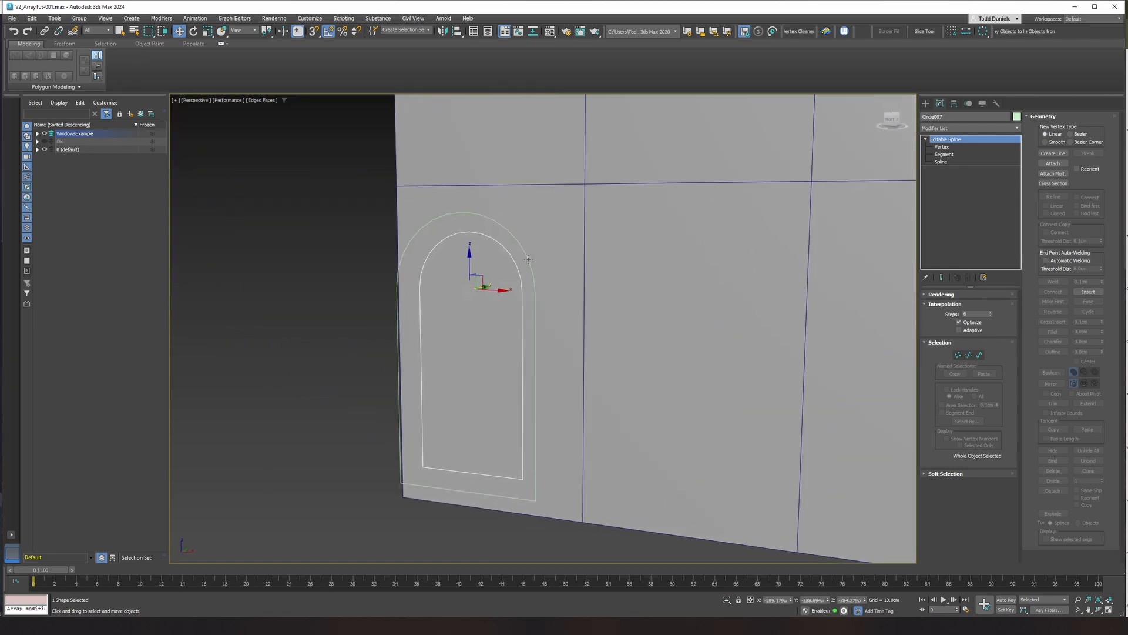
Attach the outer arch to the inner arch spline and add a CrossSection modifier to connect them.
key("F3")
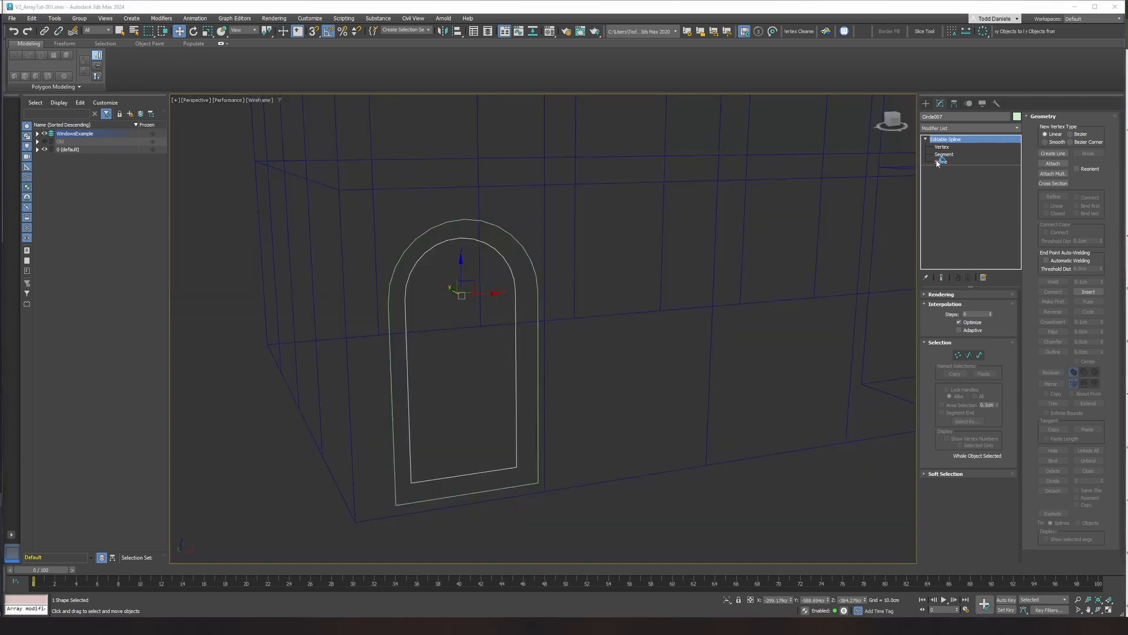
left_click(1051, 163)
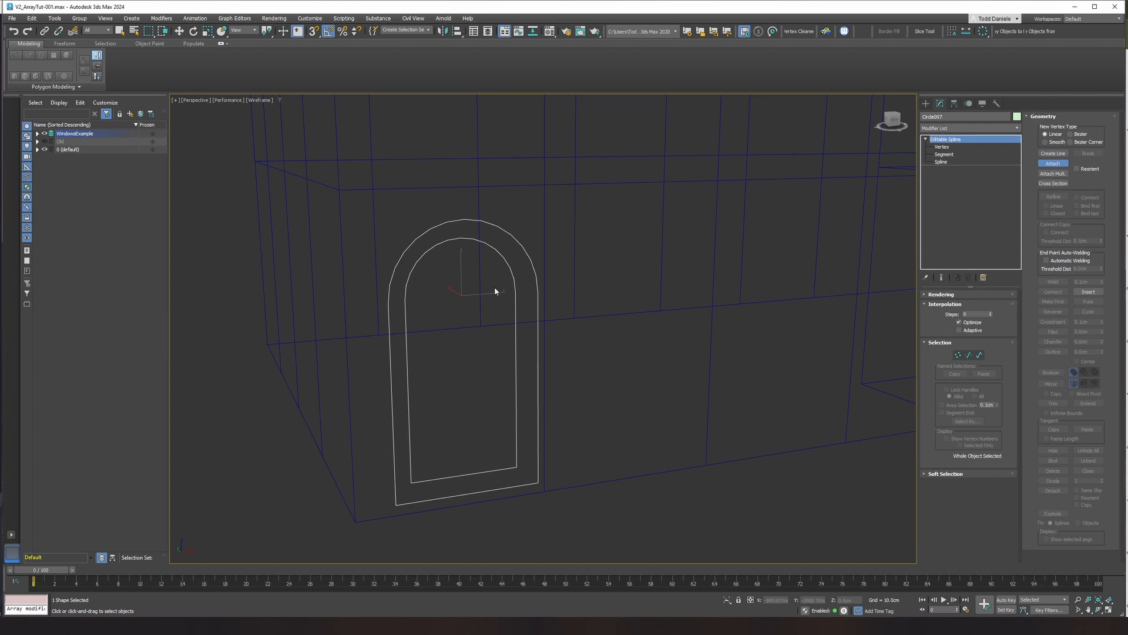
left_click(981, 128)
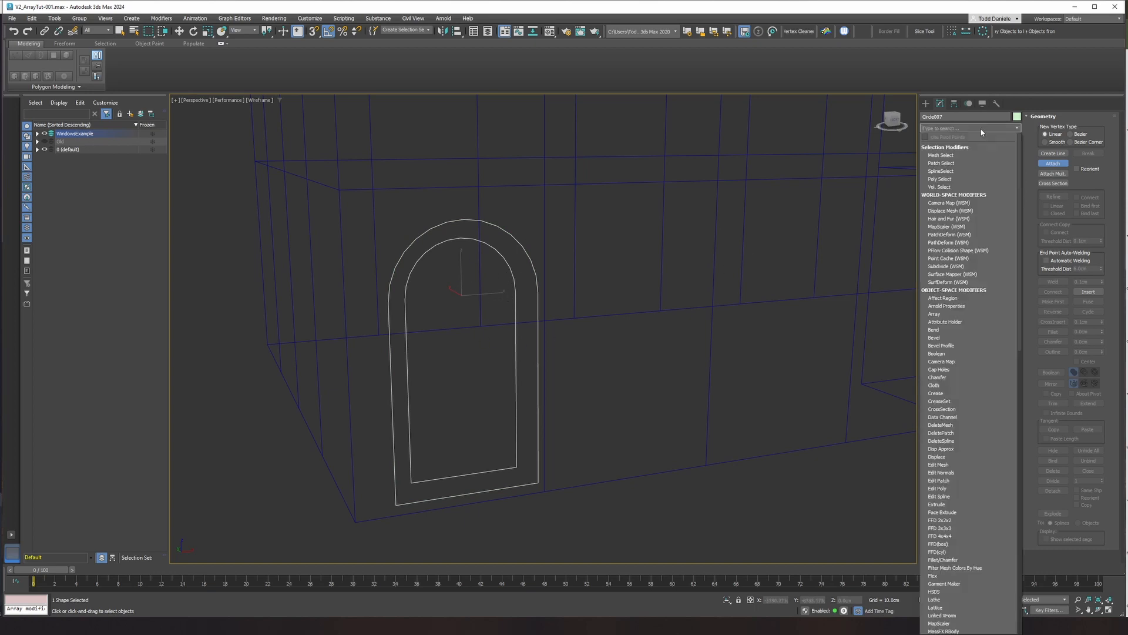
type("c")
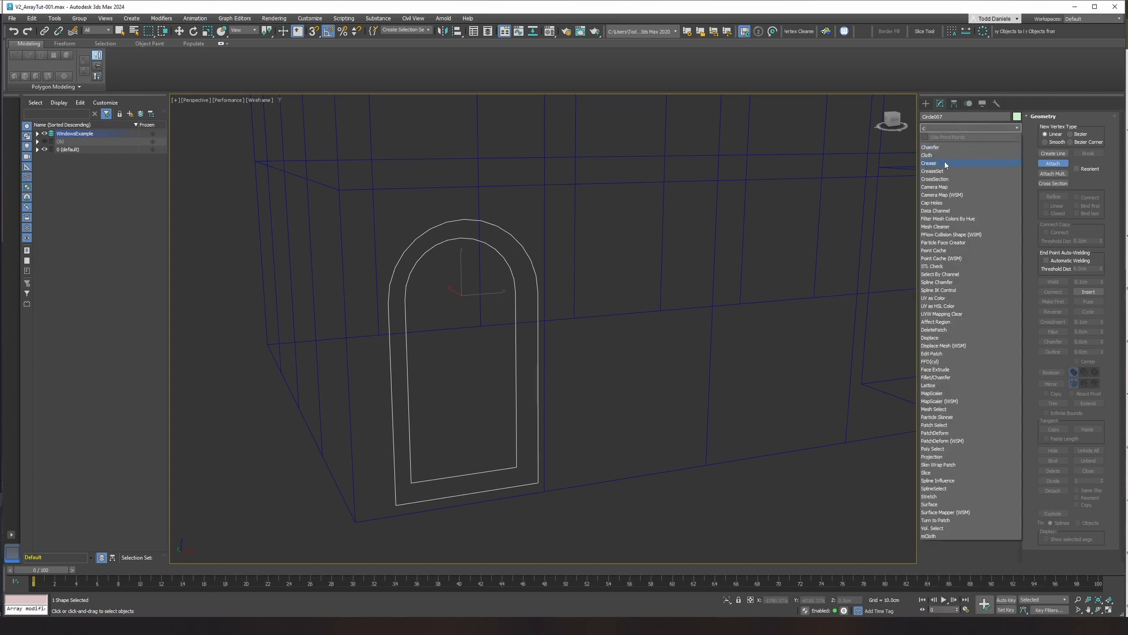
left_click(936, 179)
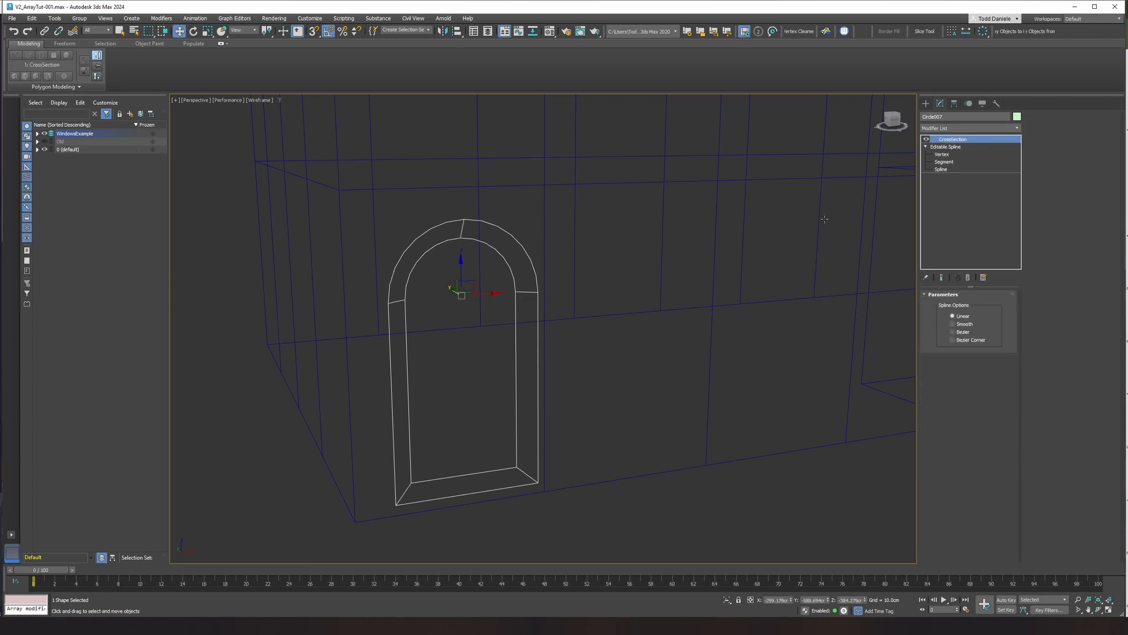
Move the connected arch frame forward, clear of the building's front wall.
key("F3")
key("F3")
key("F3")
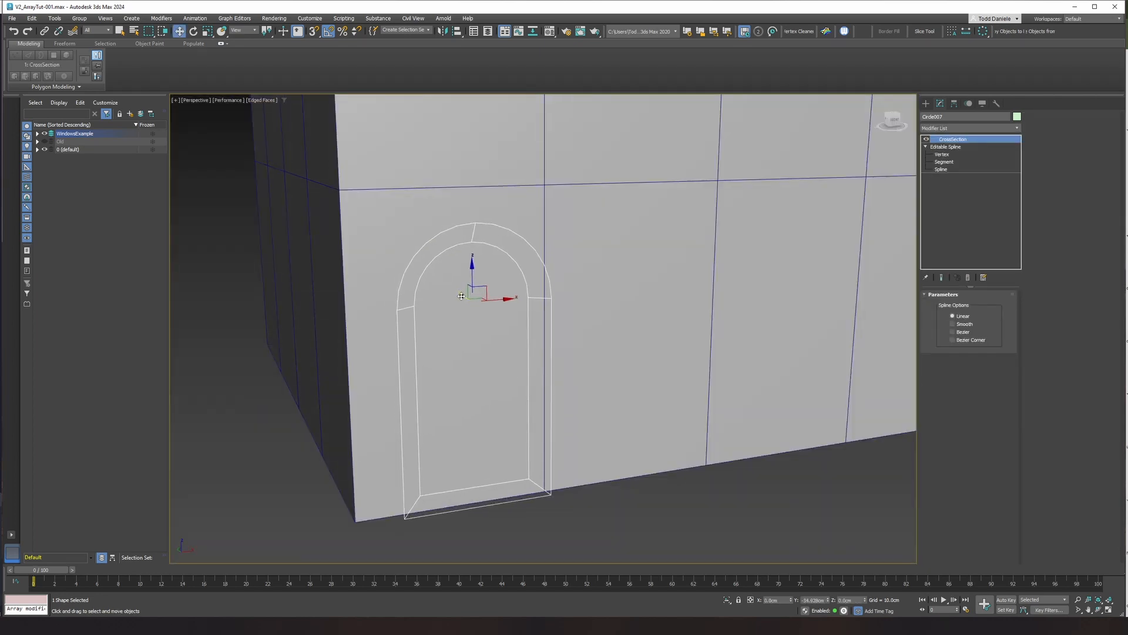
middle_click_drag(450, 289, 516, 303, "alt")
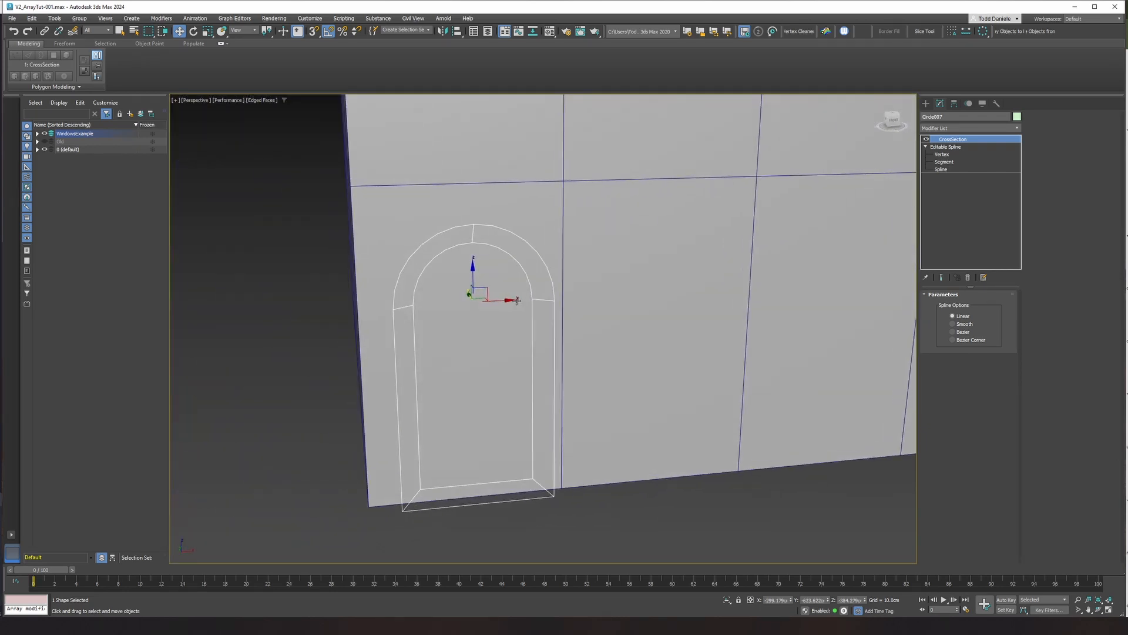
key("F3")
key("F3")
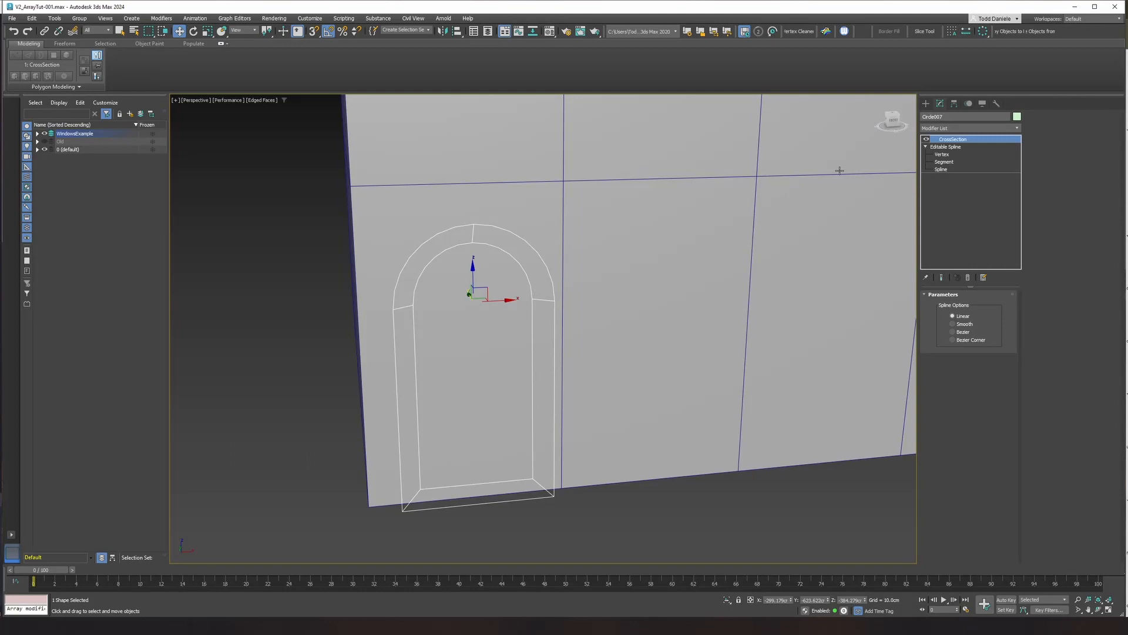
Add a Surface modifier to the arch frame to skin the spline cage.
left_click(944, 128)
type("surf")
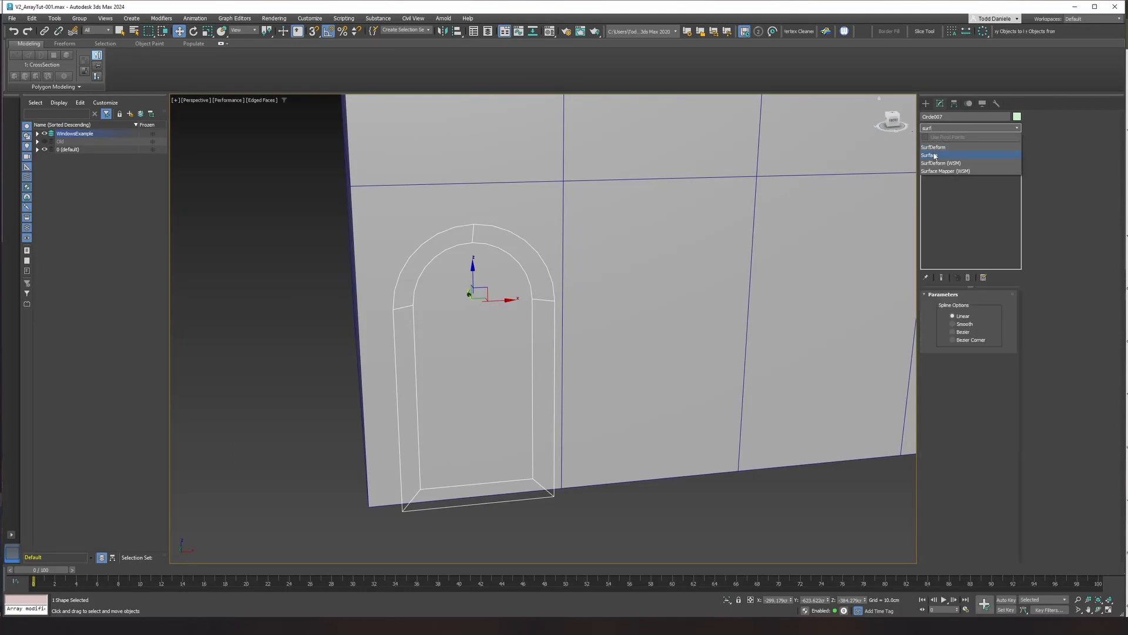
left_click(935, 156)
middle_click_drag(665, 312, 758, 307, "alt")
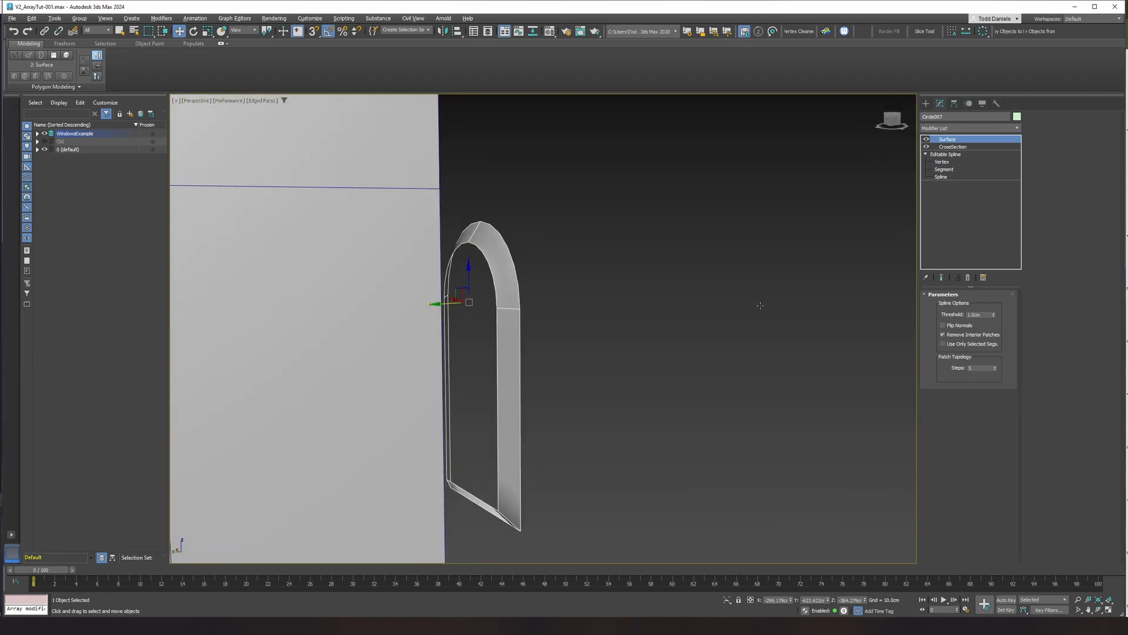
Switch the viewport to Standard shading quality and flip the normals of the arch frame's Surface modifier.
left_click(235, 101)
left_click(238, 131)
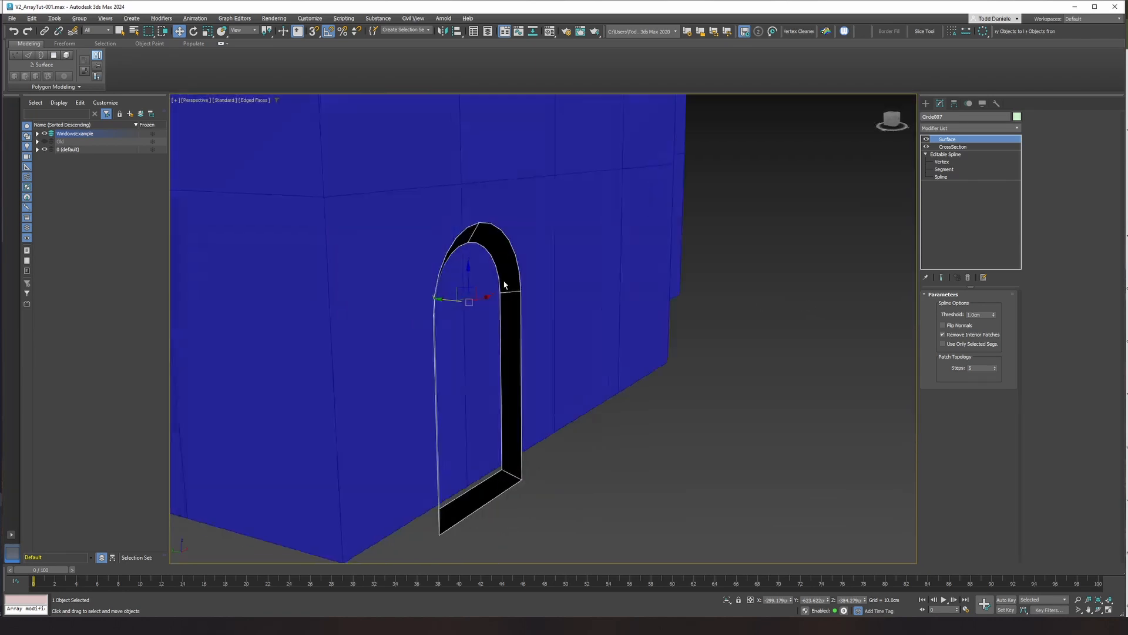
mouse_move(505, 284)
middle_mouse_down("alt")
mouse_move(549, 276)
mouse_move(497, 273)
middle_mouse_up("alt")
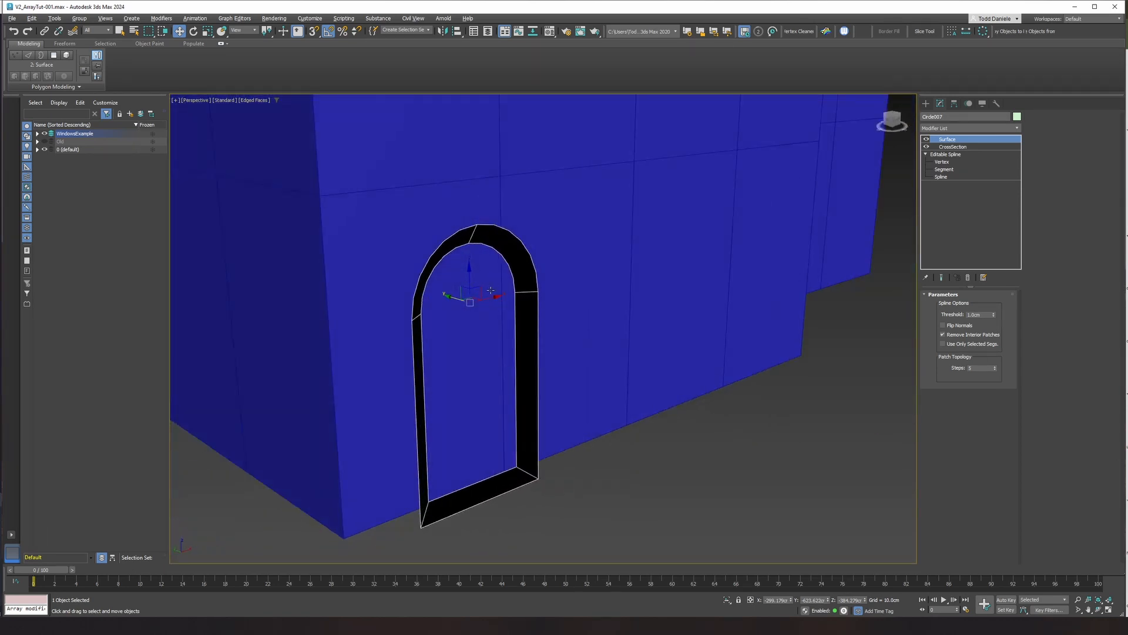
middle_click_drag(670, 316, 637, 305, "alt")
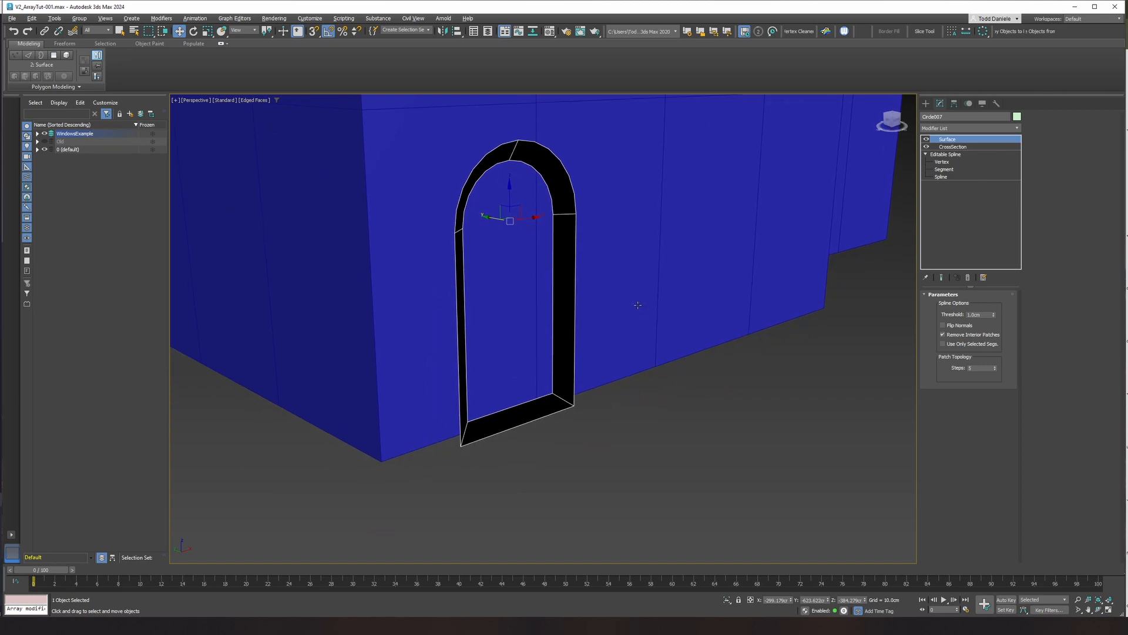
middle_click_drag(559, 252, 618, 321, "alt")
left_click(942, 325)
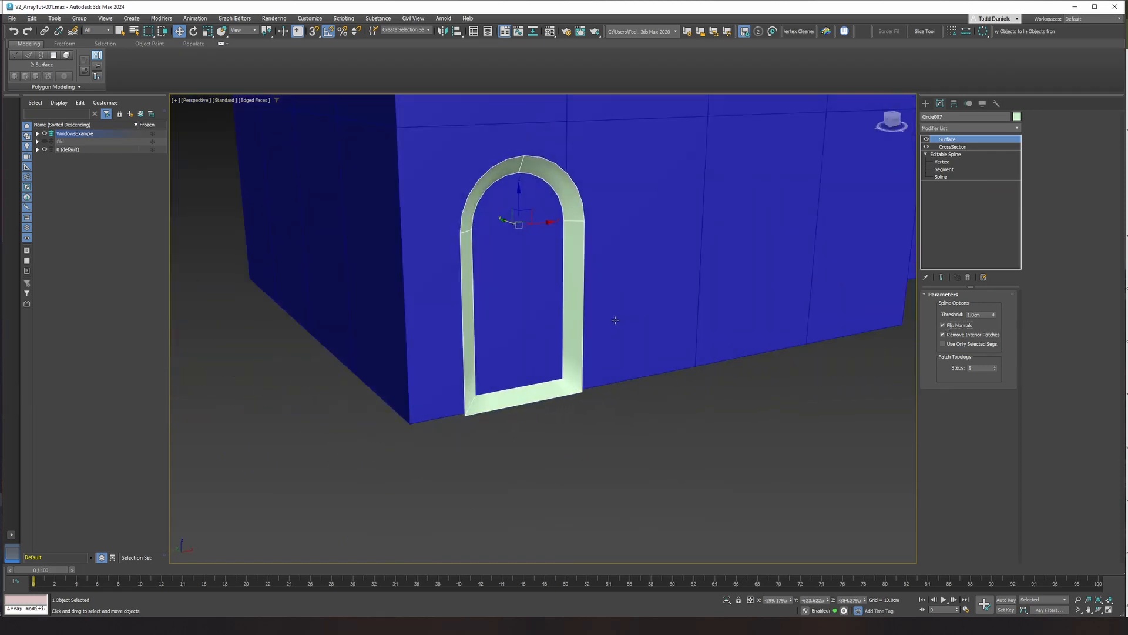
Add an Edit Poly modifier on top of Surface and inspect the arch frame's polygon density up close.
left_click(965, 129)
type("ed")
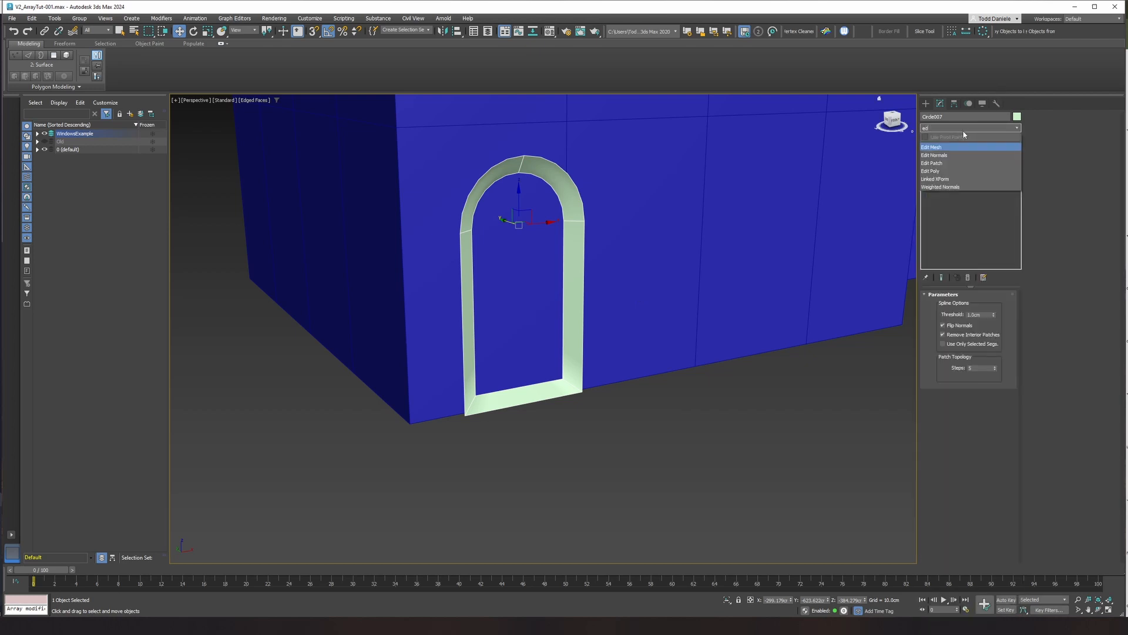
left_click(941, 174)
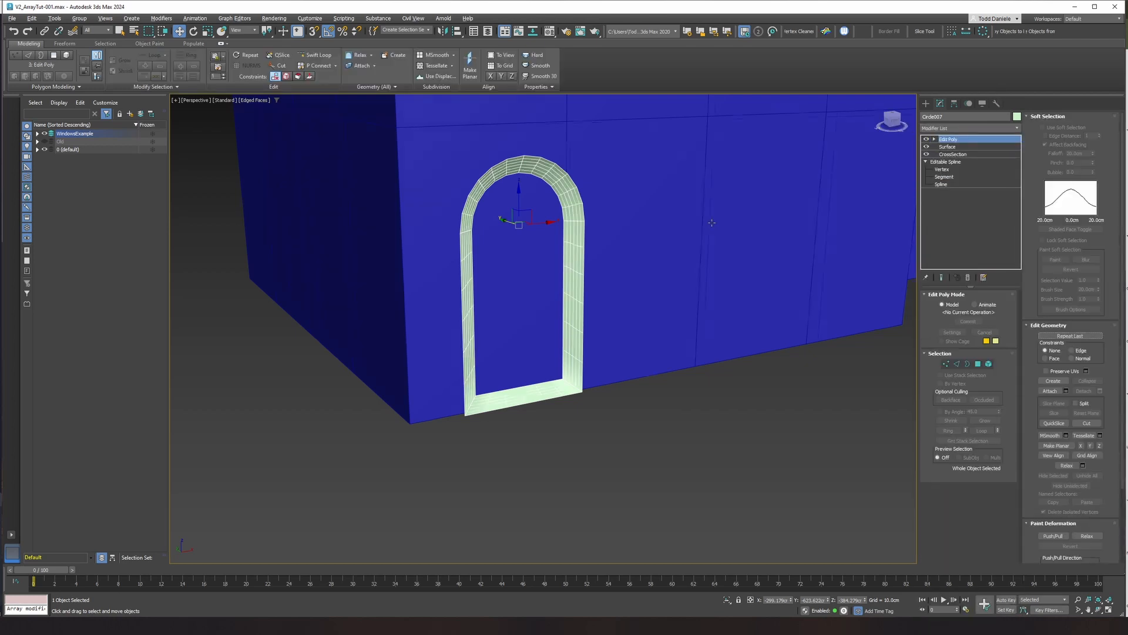
middle_click_drag(640, 223, 701, 207, "alt")
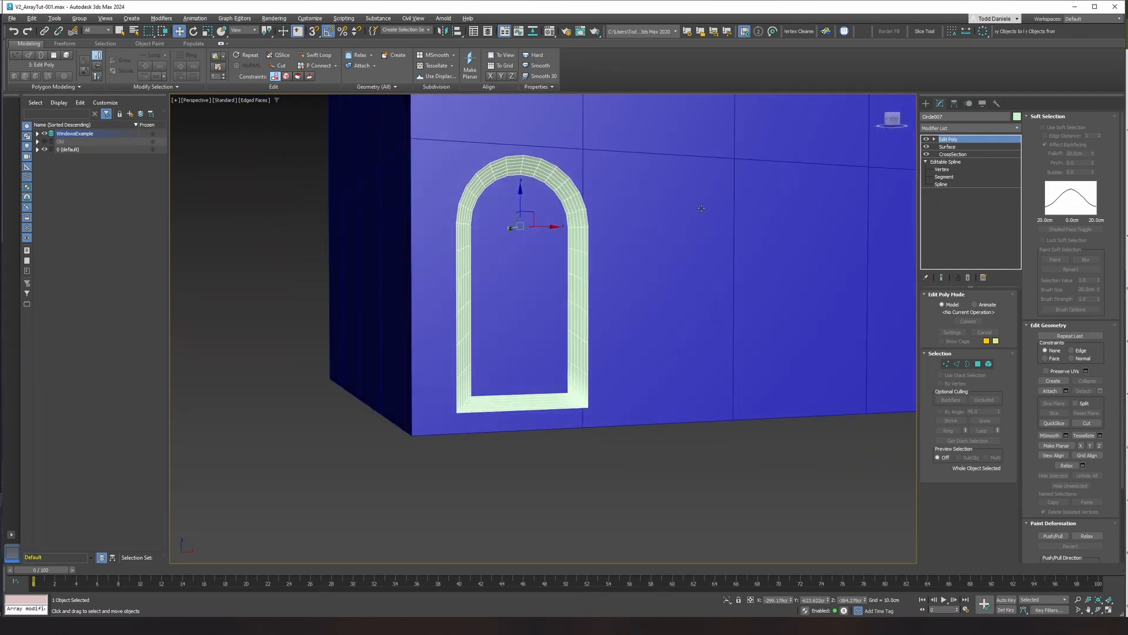
scroll(564, 197, "up", 5)
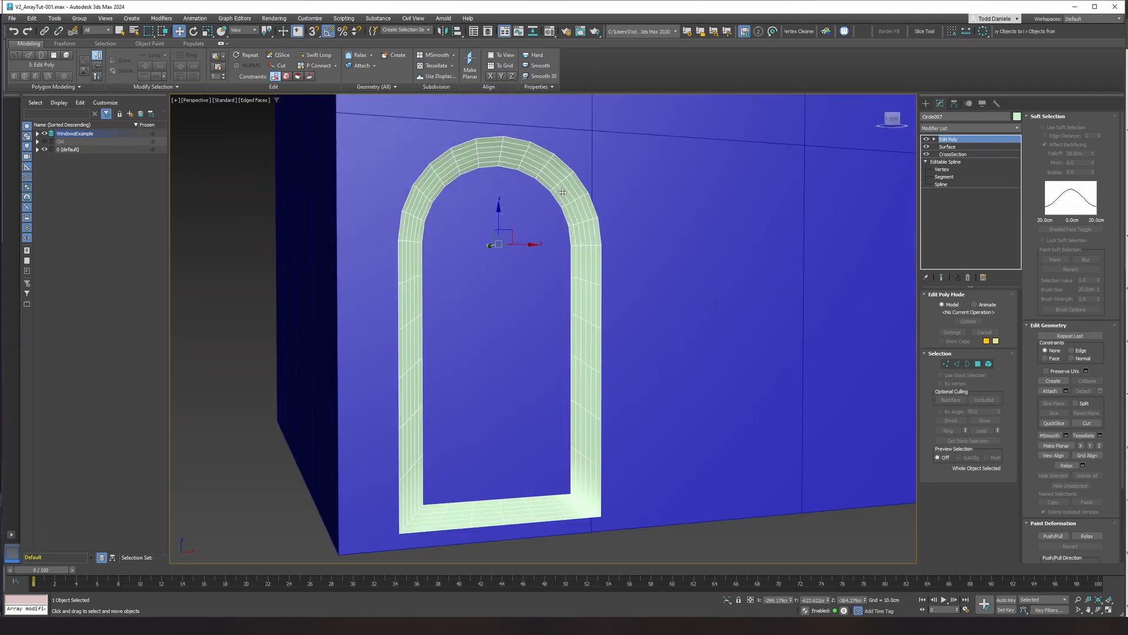
Rename the arch frame's Edit Poly modifier to LoopReduction.
middle_click_drag(559, 302, 576, 210)
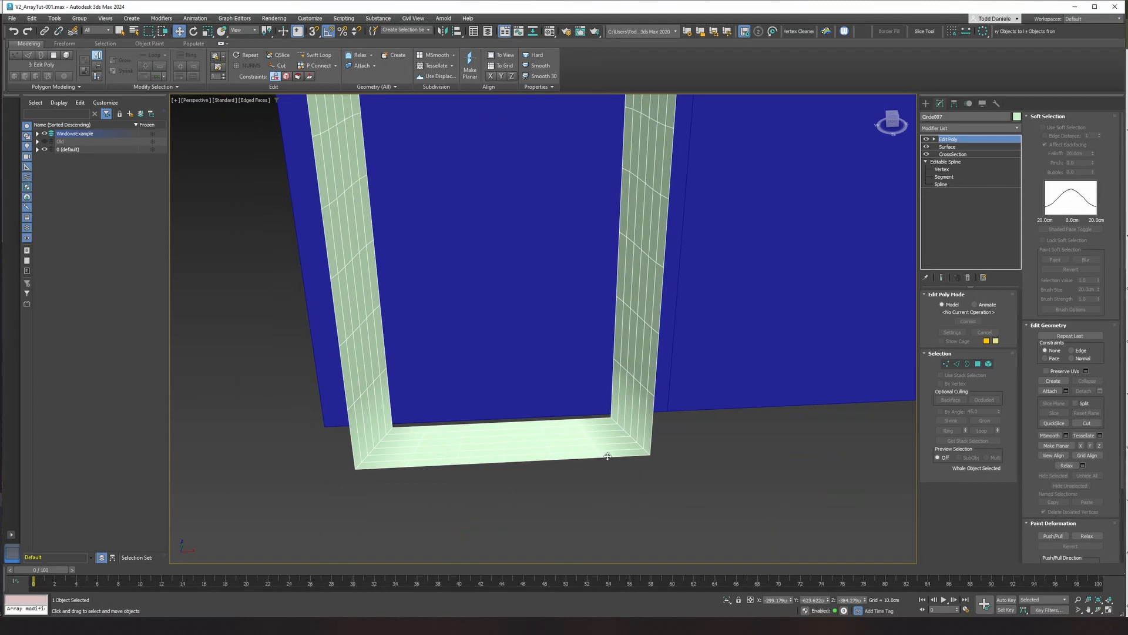
middle_click_drag(531, 236, 524, 365)
middle_click_drag(381, 241, 393, 276)
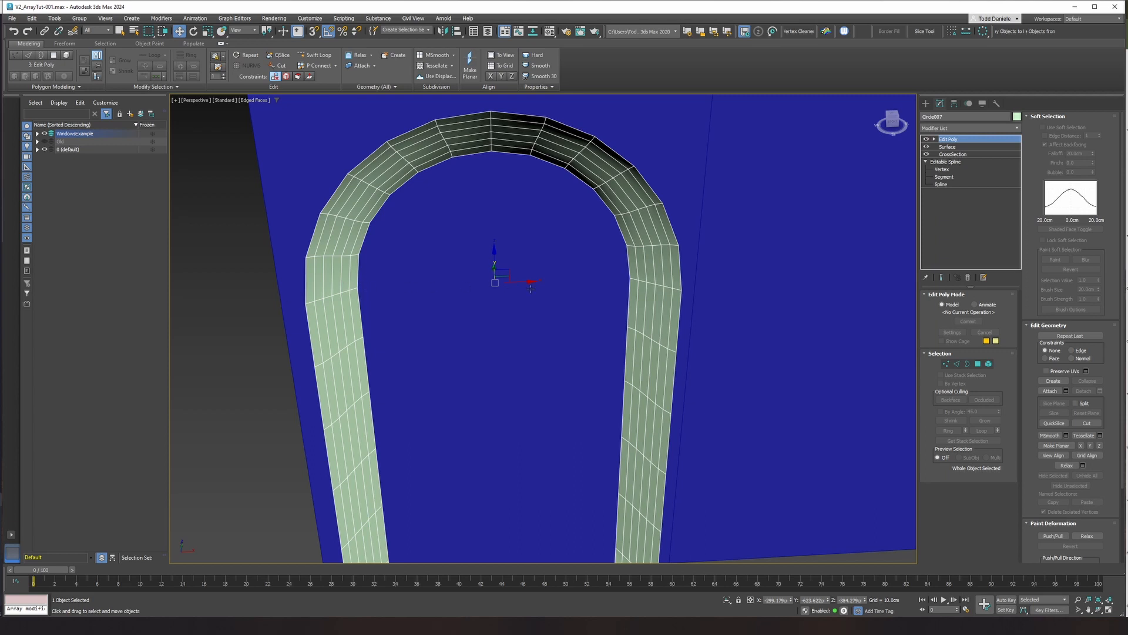
middle_click_drag(676, 288, 668, 262, "alt")
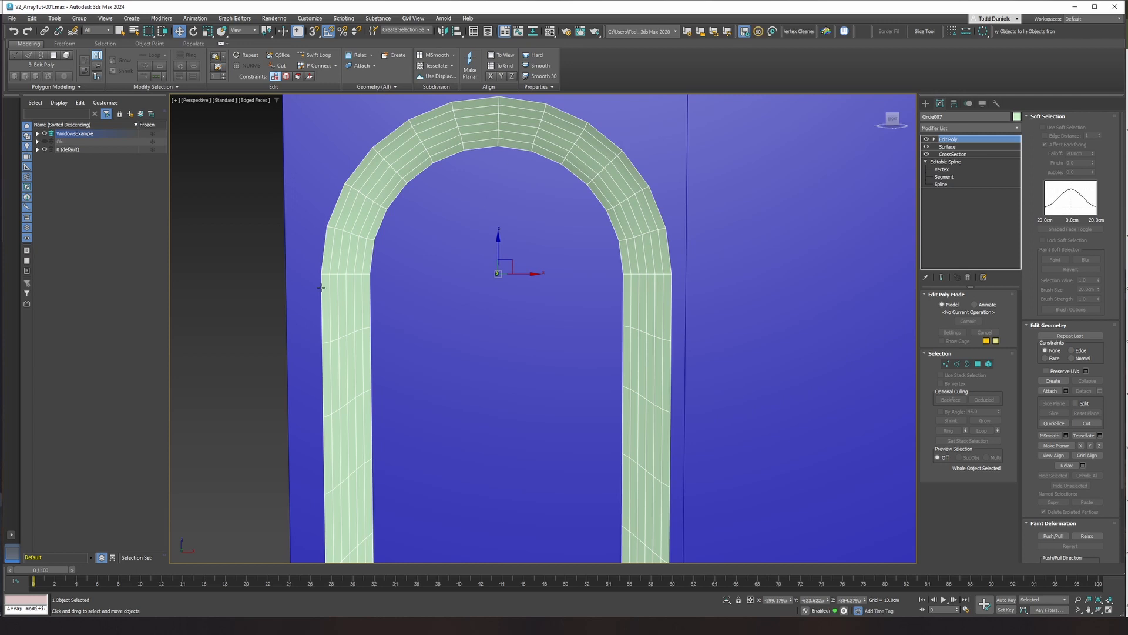
middle_click_drag(530, 259, 533, 221)
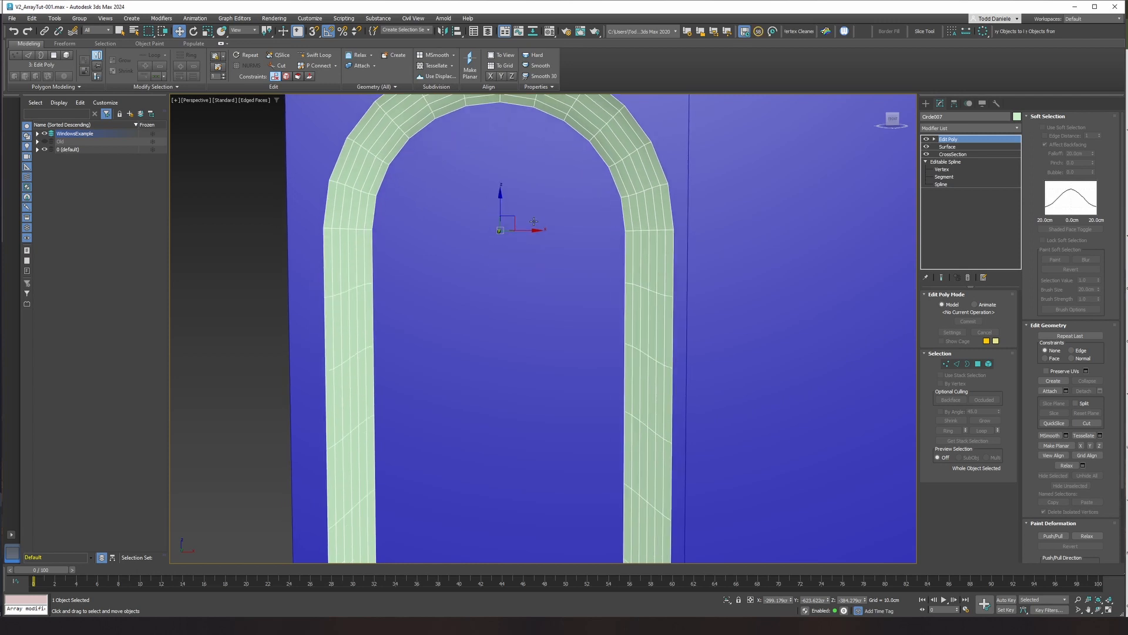
scroll(534, 221, "down", 3)
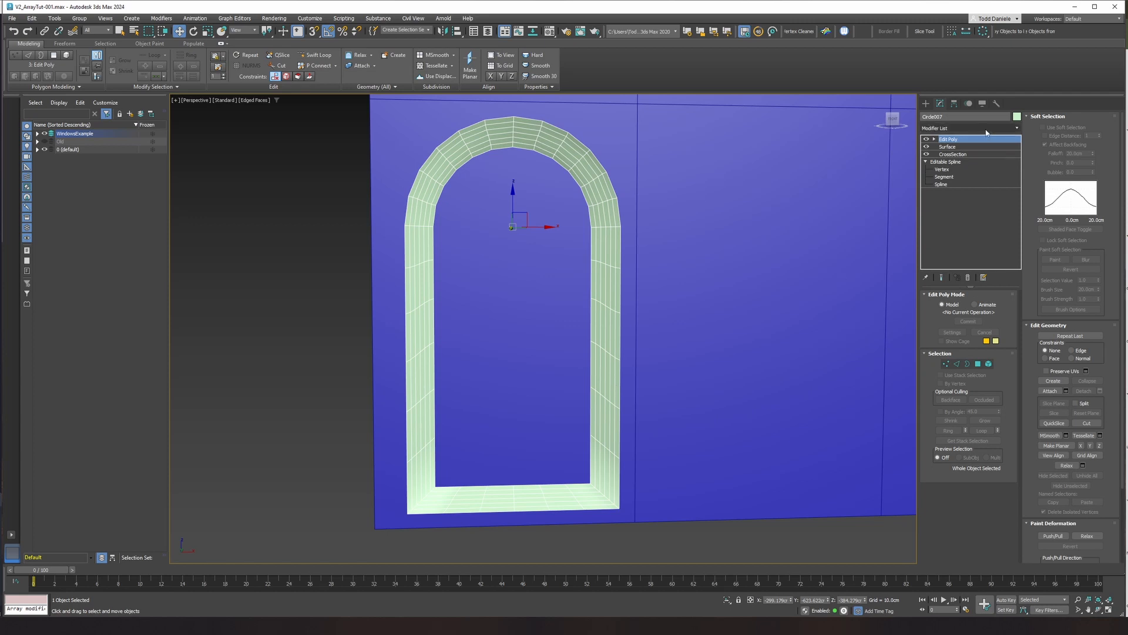
right_click(947, 141)
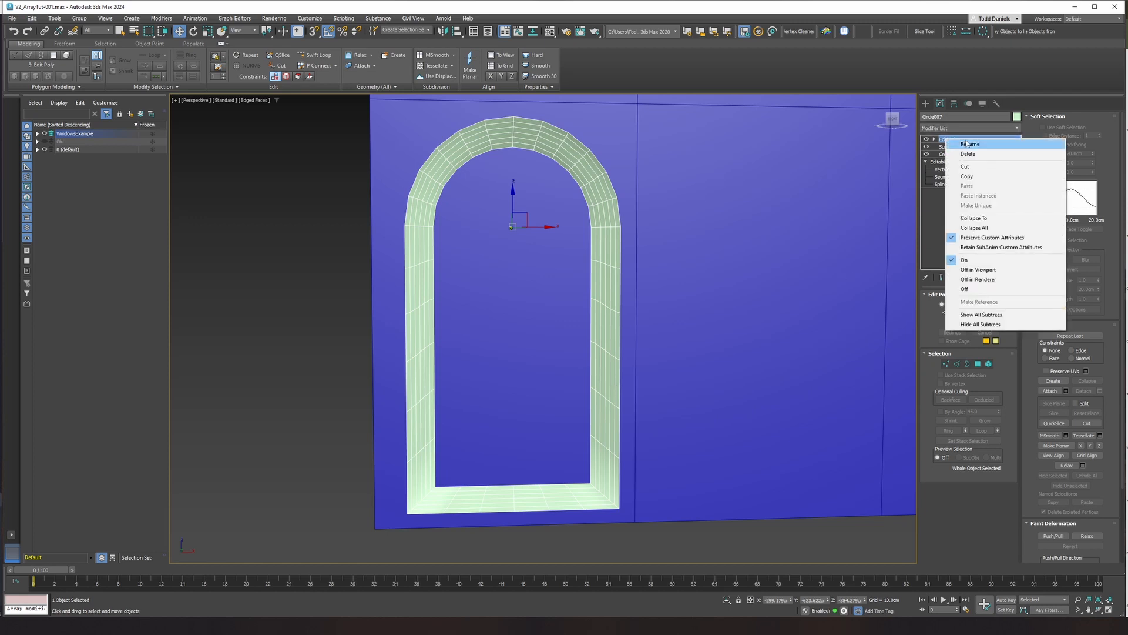
left_click(966, 143)
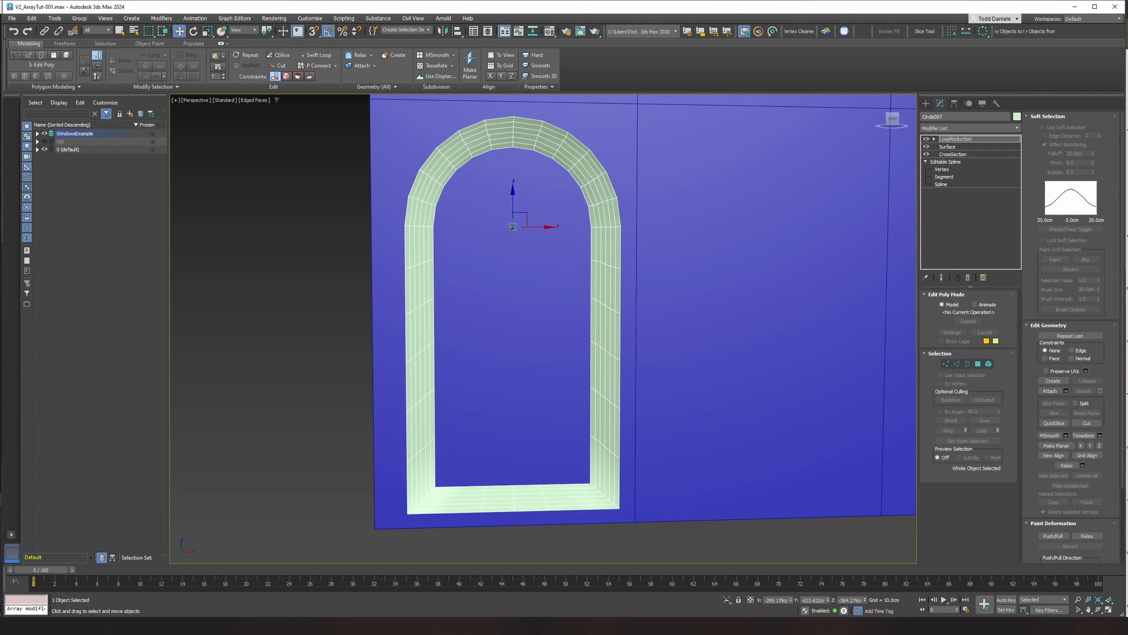
key("Return")
Remove the three intermediate edge loops running around the arch frame, including their vertices, in the LoopReduction modifier.
left_click(934, 139)
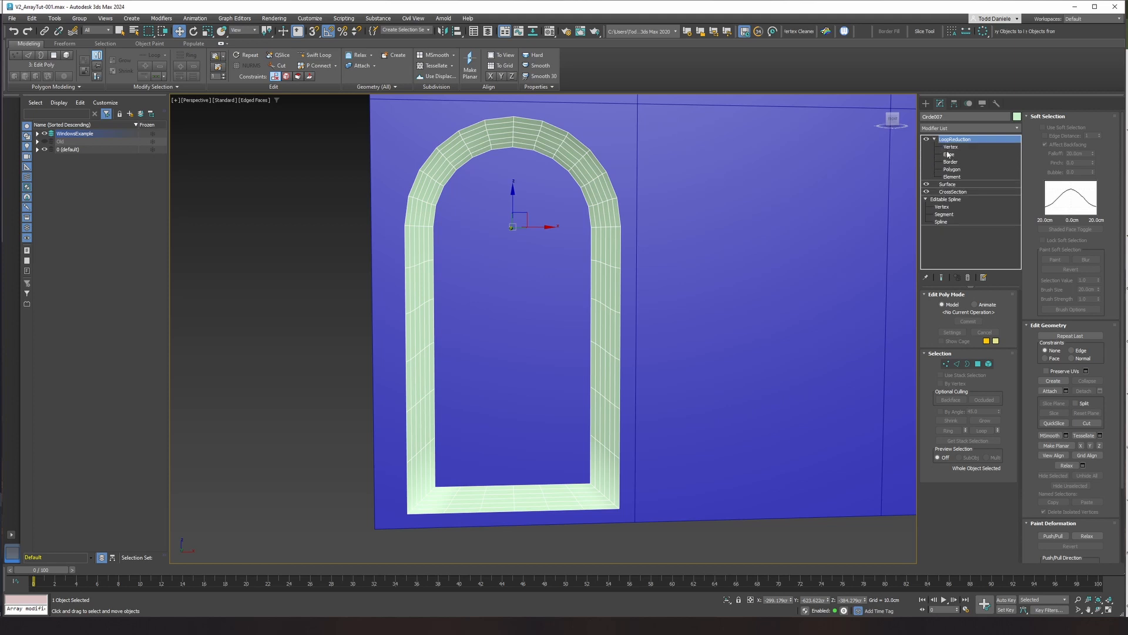
left_click(948, 154)
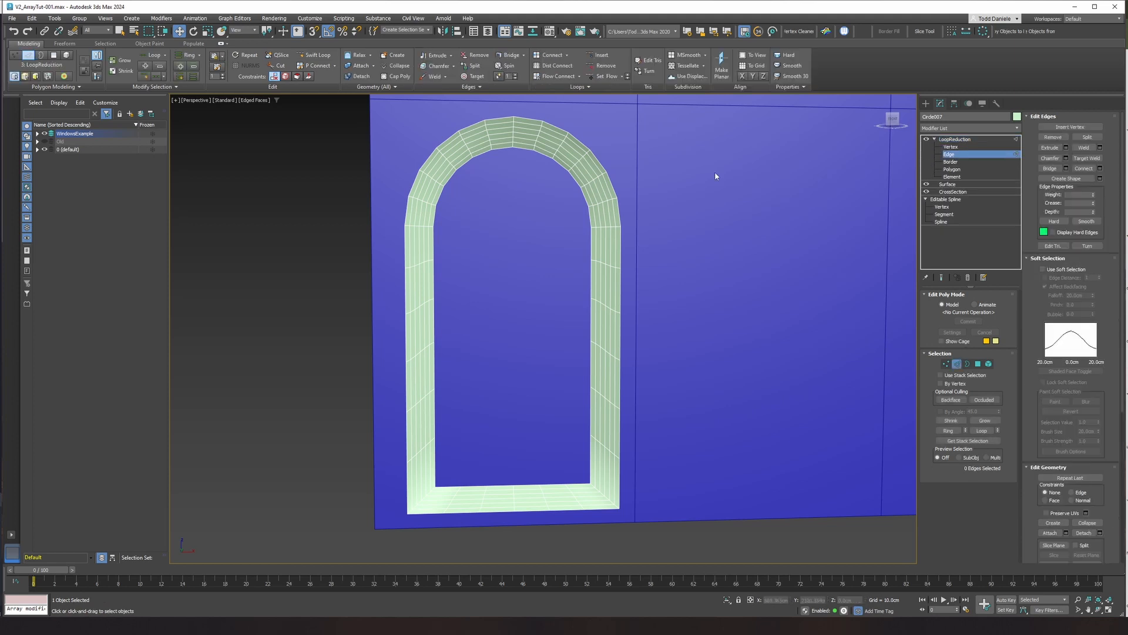
double_click(551, 135)
double_click(550, 141, "ctrl")
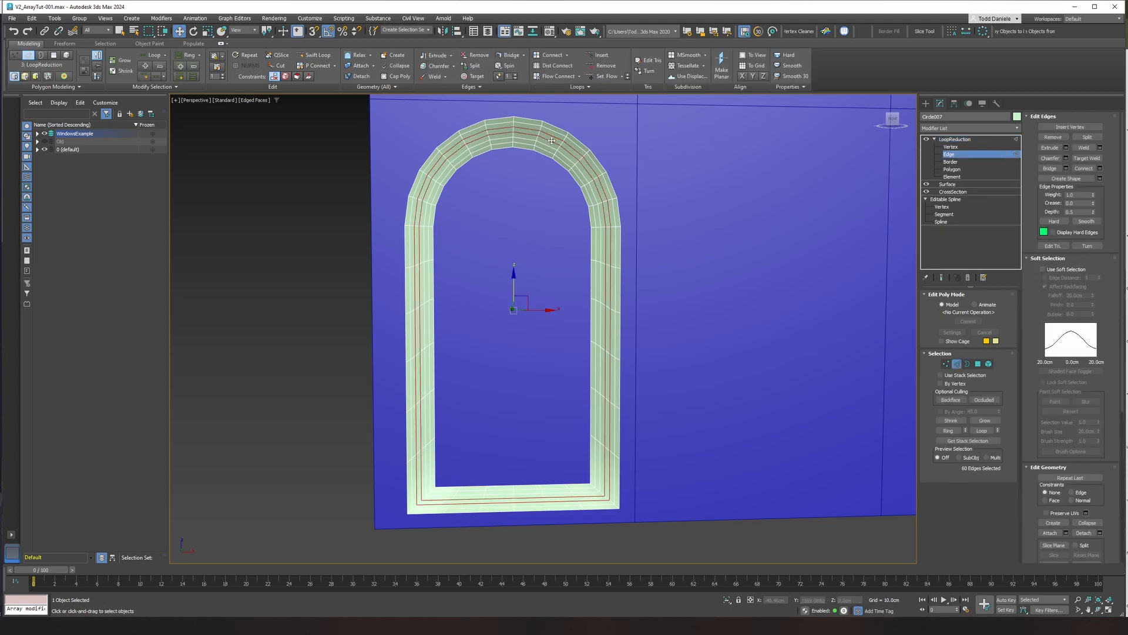
double_click(548, 144, "ctrl")
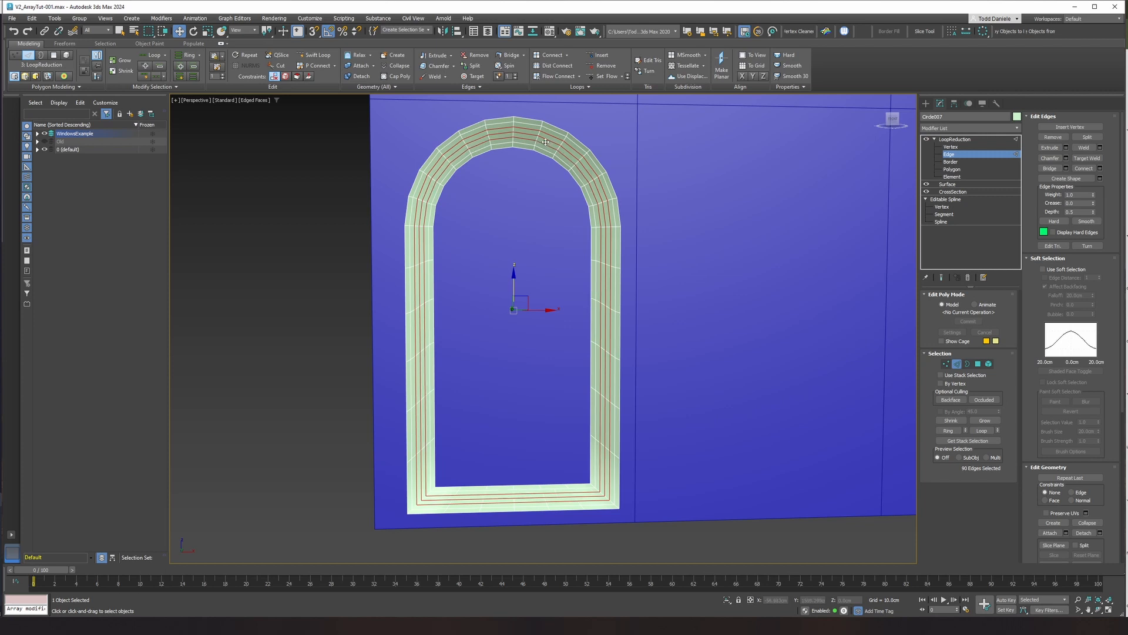
key("ctrl+BackSpace")
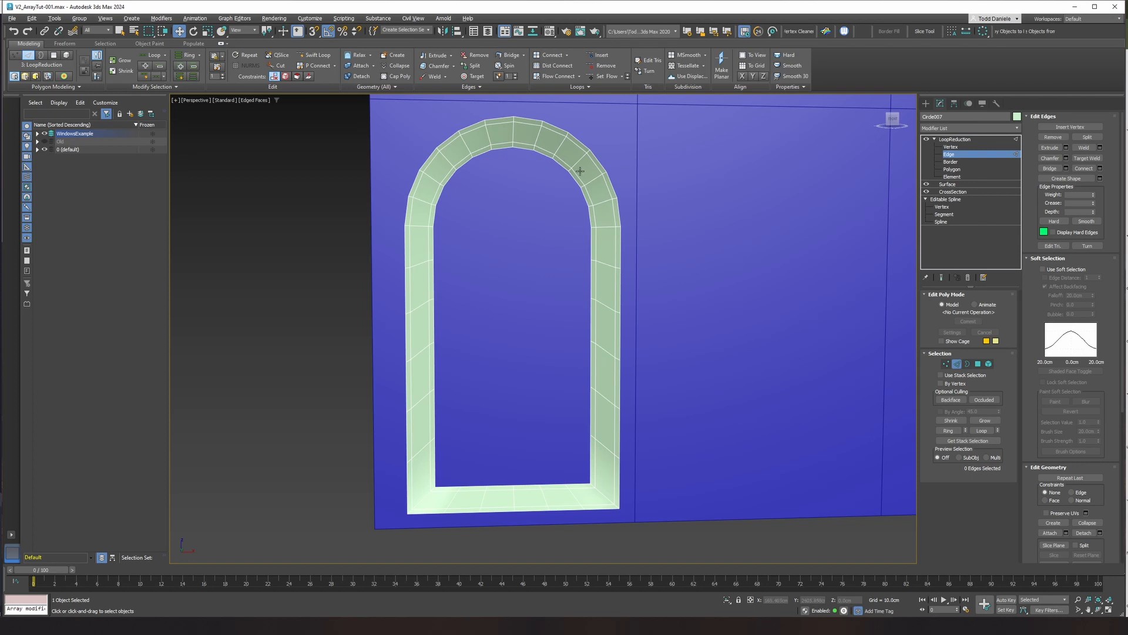
mouse_move(580, 171)
middle_mouse_down("alt")
mouse_move(542, 179)
mouse_move(594, 180)
middle_mouse_up("alt")
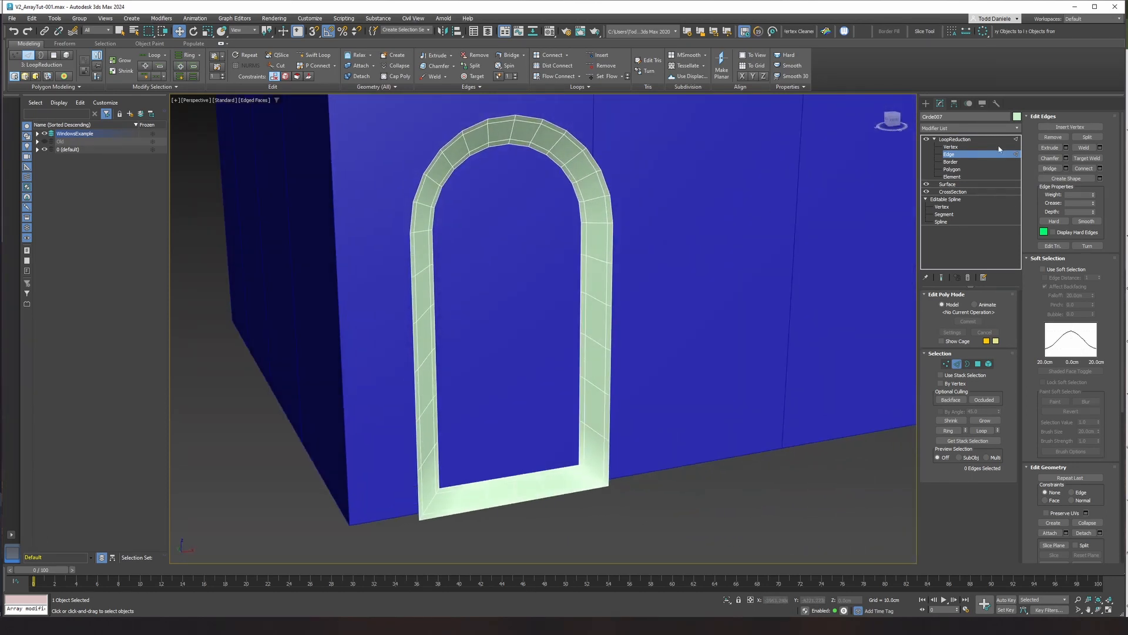
left_click(964, 141)
left_click(935, 139)
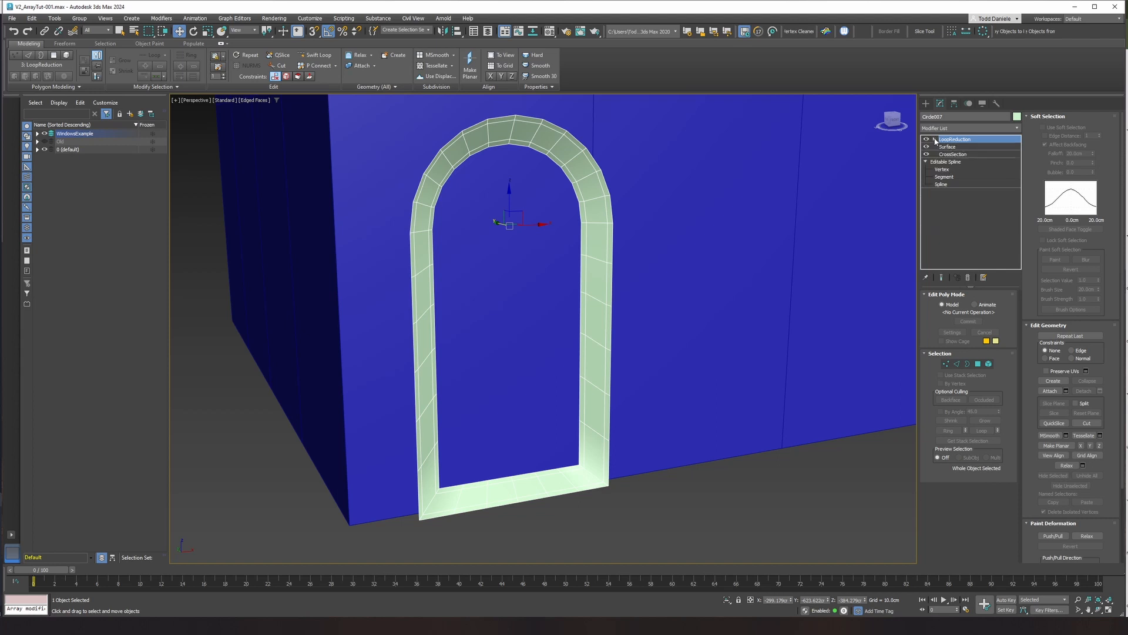
Add a second Edit Poly modifier above LoopReduction and rename it Depth.
left_click(965, 129)
type("ed")
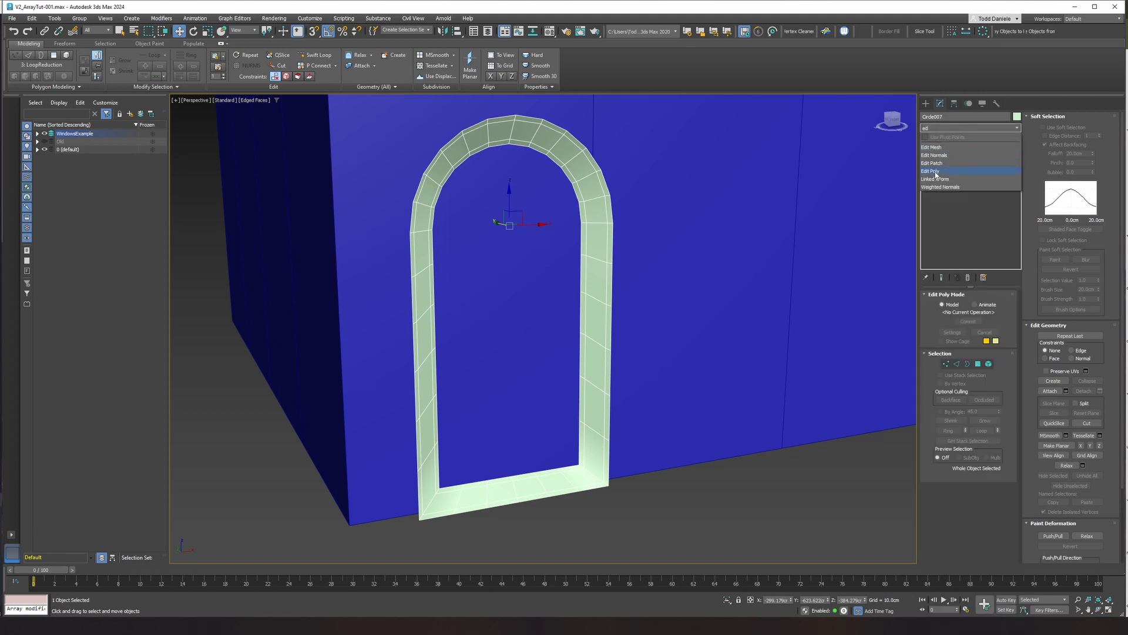
left_click(935, 171)
right_click(943, 141)
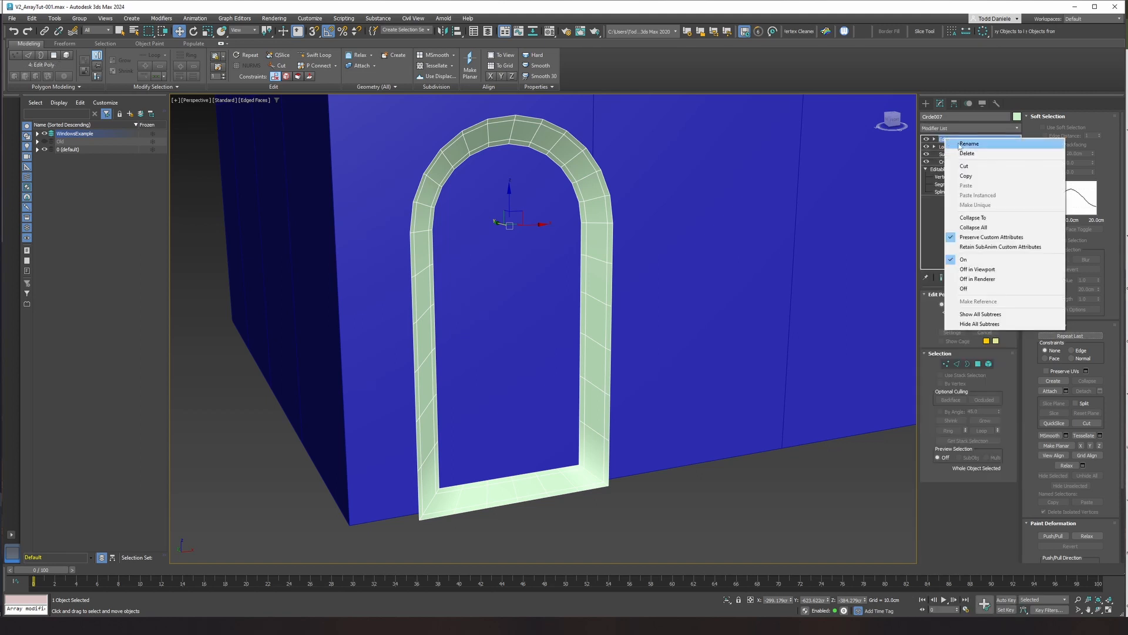
left_click(964, 146)
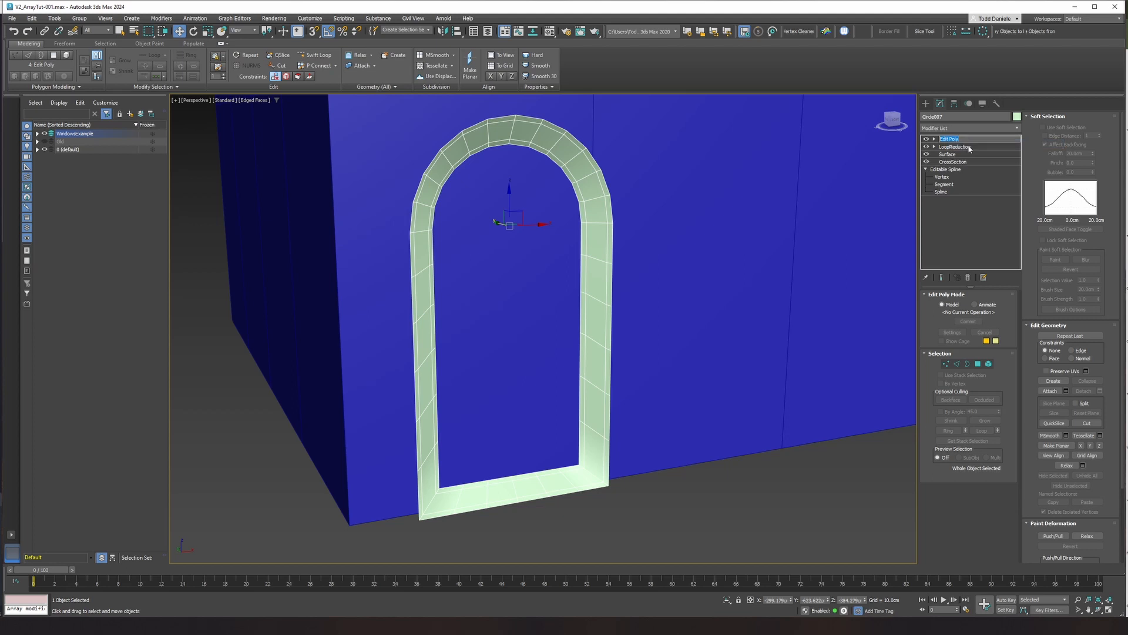
type("Depth")
key("Return")
Extend the frame's inner border straight back toward the wall as new polygons to give the opening depth.
left_click(934, 139)
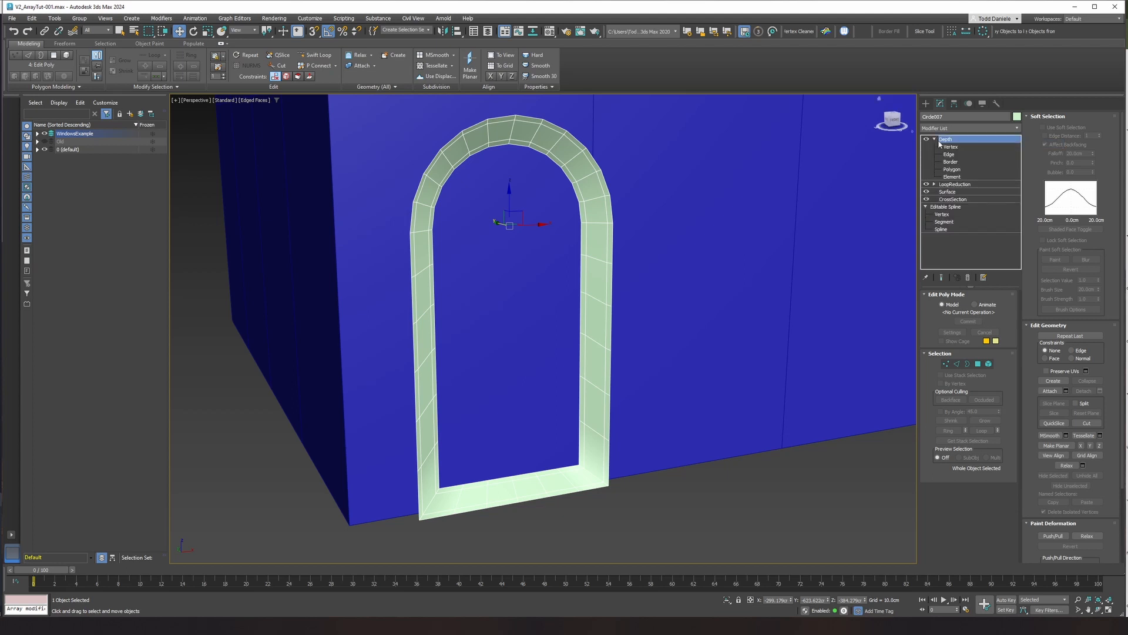
left_click(950, 162)
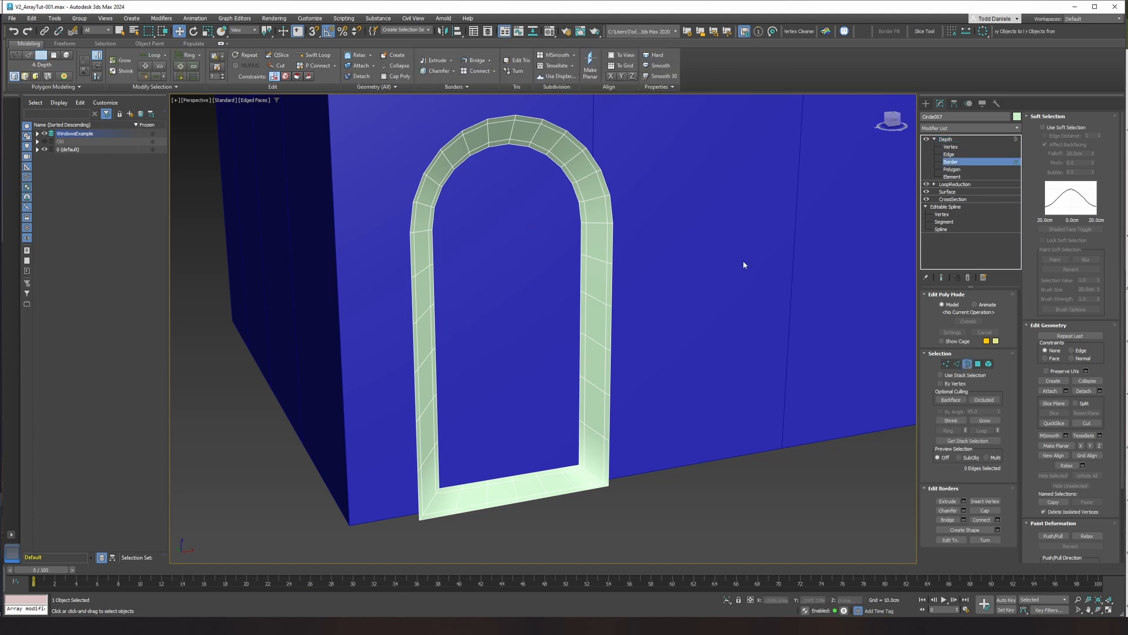
left_click(580, 285)
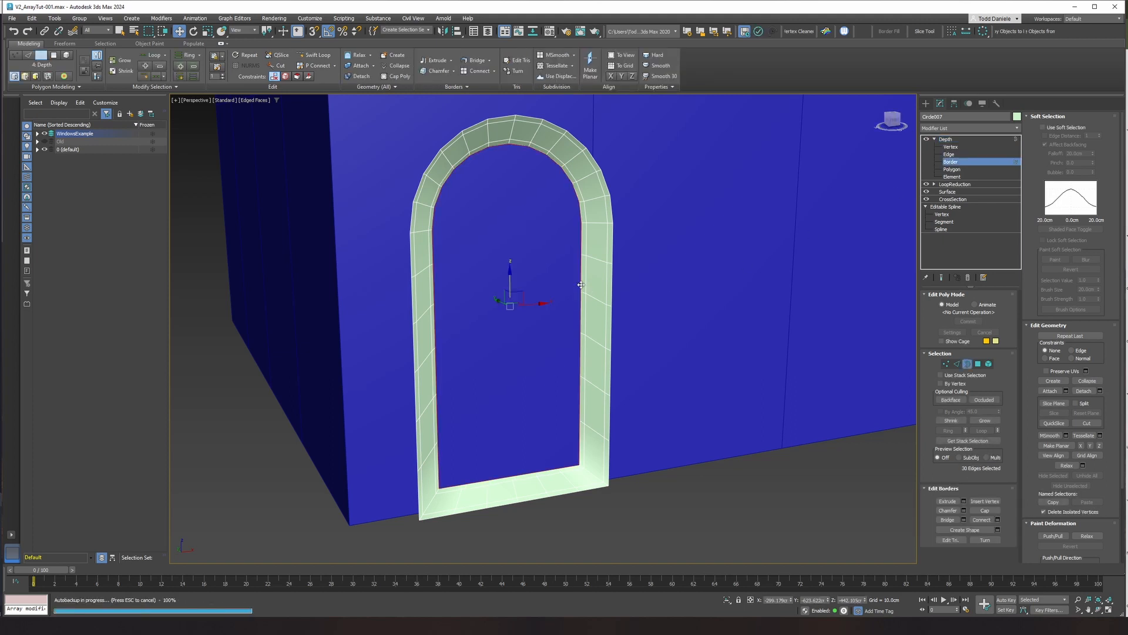
middle_click_drag(581, 285, 575, 289, "alt")
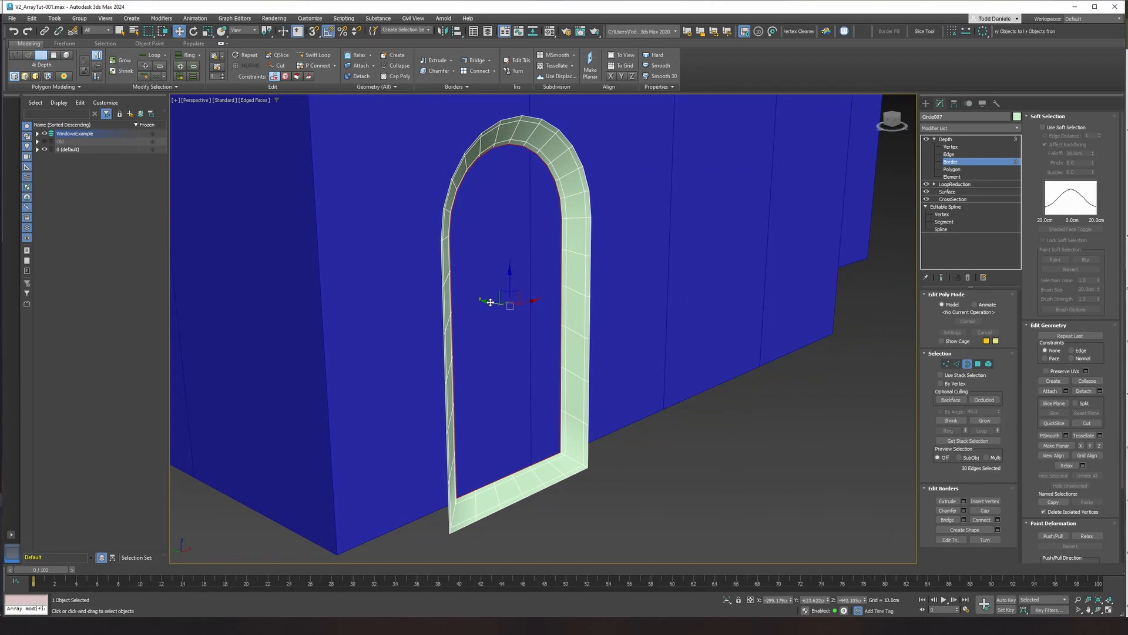
left_click_drag(489, 302, 477, 302)
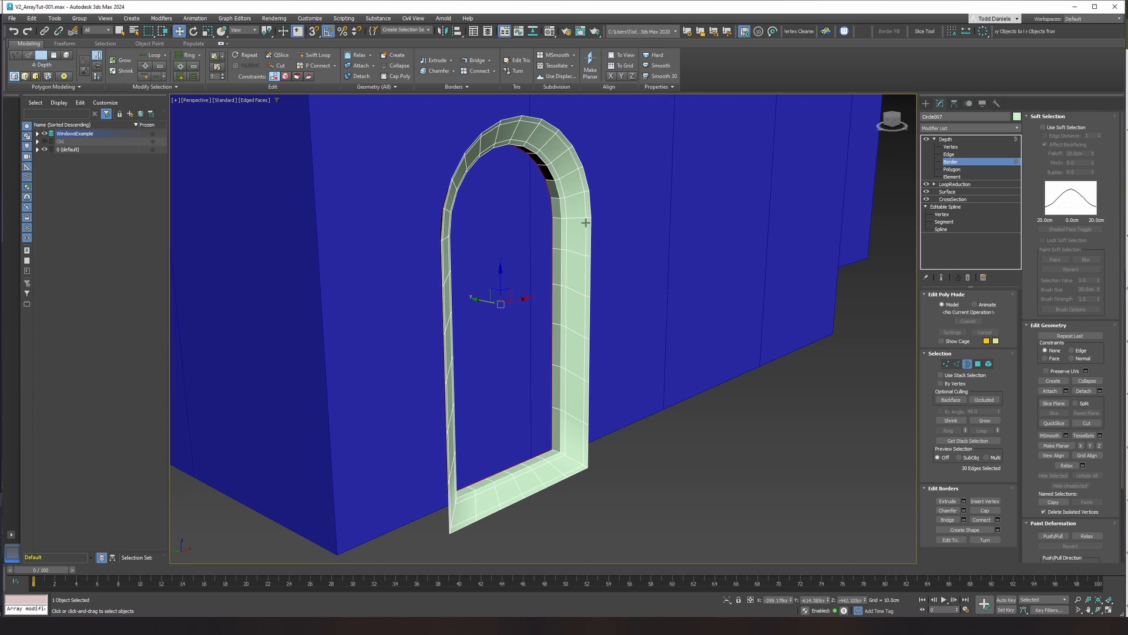
middle_click_drag(634, 264, 607, 249, "alt")
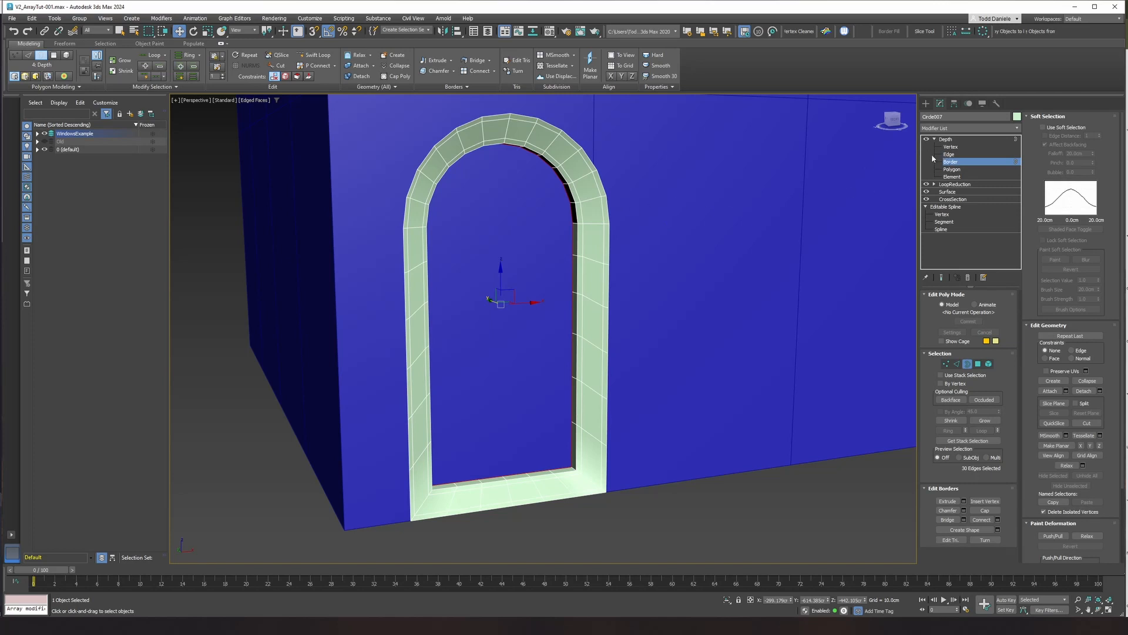
Select only the bottom edges of the frame's outer border and extend them downward as new polygons to form a sill.
left_click(608, 316)
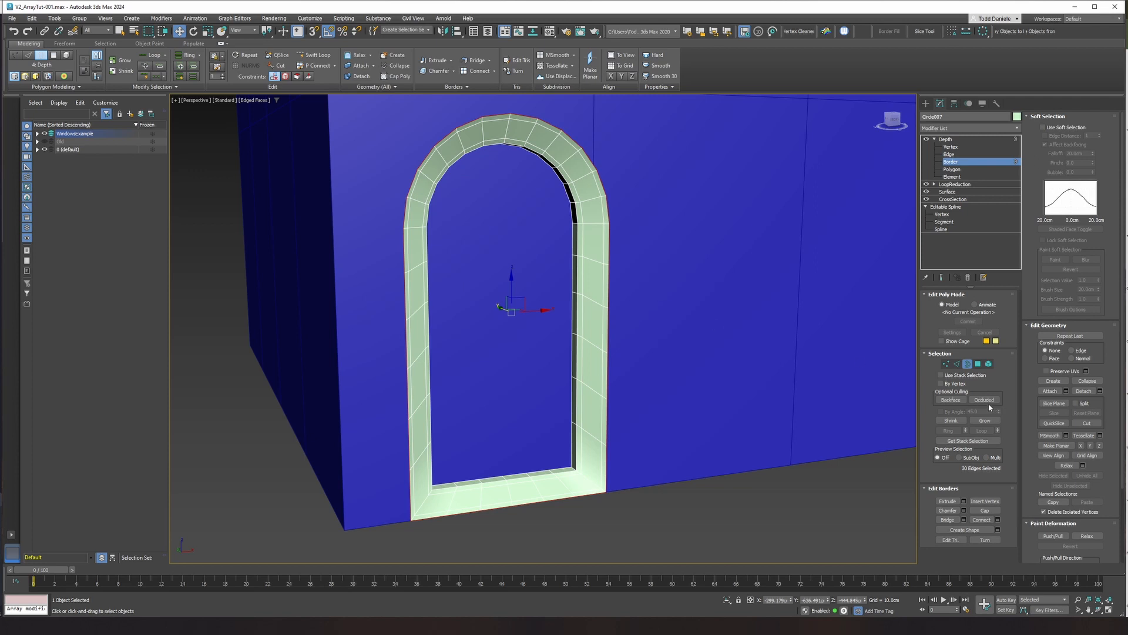
left_click(957, 365)
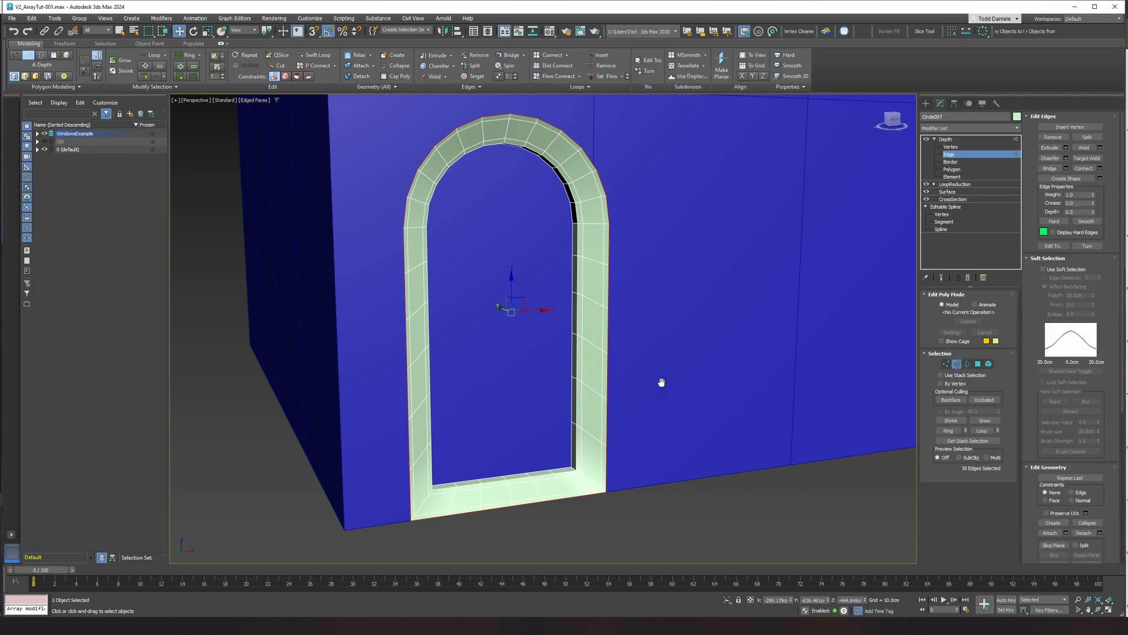
scroll(653, 390, "down", 3)
middle_click_drag(662, 382, 611, 376)
left_click_drag(396, 179, 649, 447)
left_click_drag(399, 245, 514, 410, "alt")
scroll(538, 433, "up", 7)
middle_click_drag(538, 434, 454, 275)
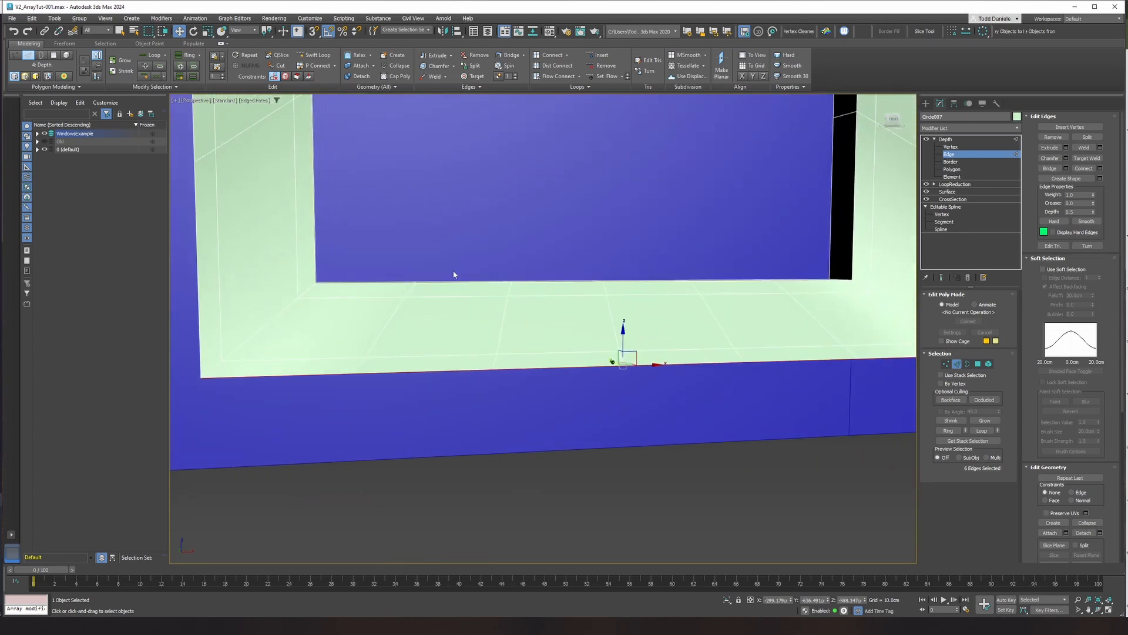
scroll(509, 310, "down", 2)
middle_click_drag(564, 339, 575, 343, "alt")
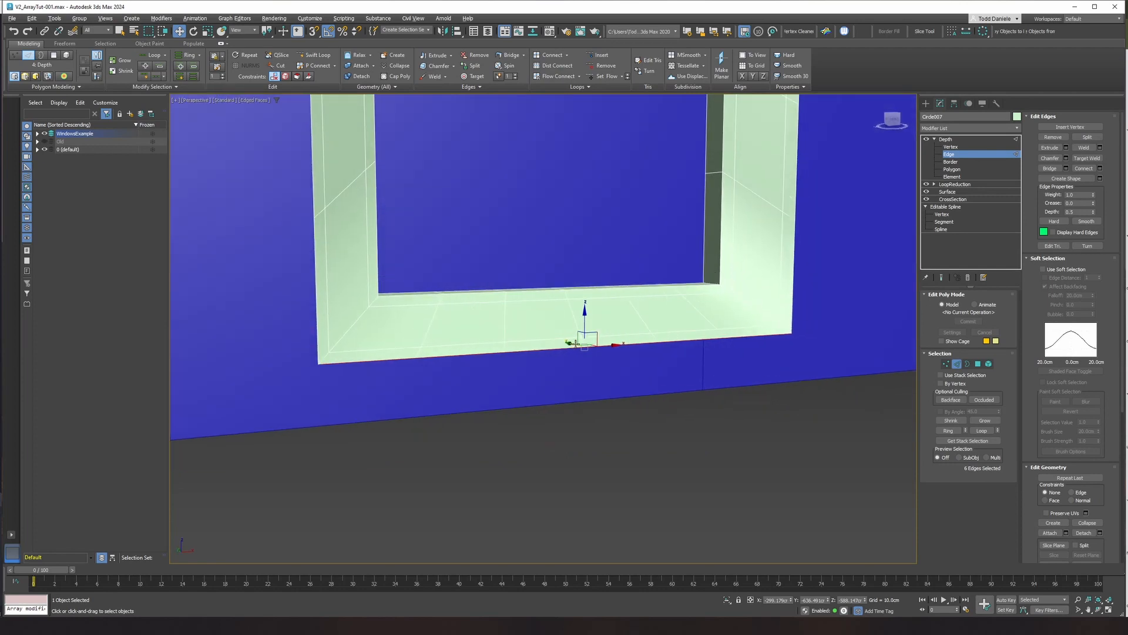
left_click_drag(586, 319, 587, 370, "shift")
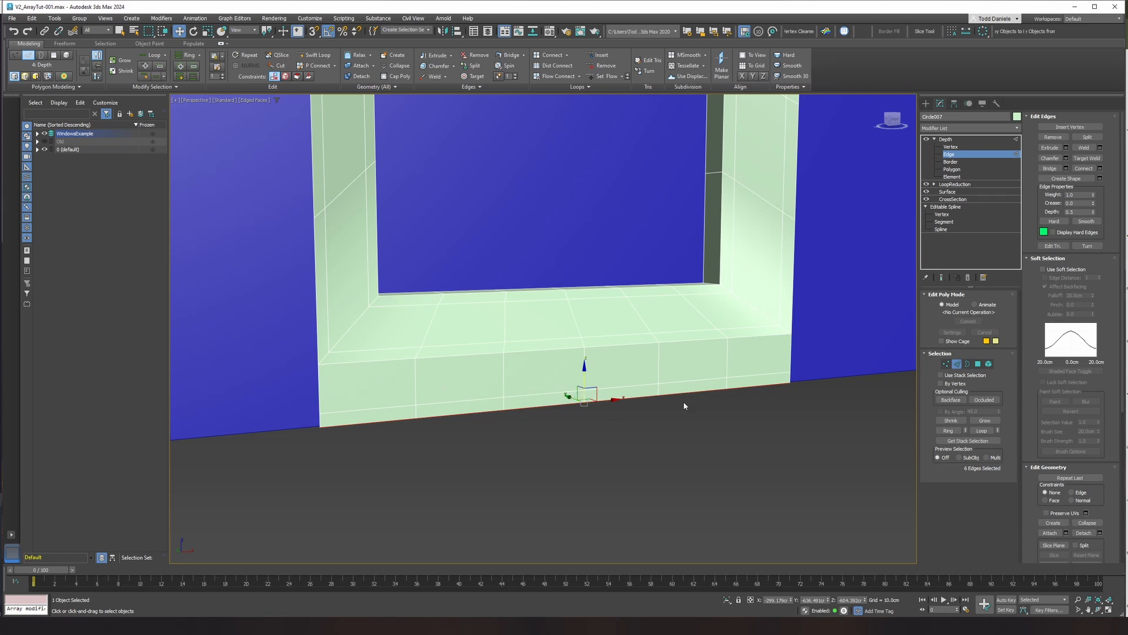
Examine the edge divisions along the frame's sill and around its arched top.
middle_click_drag(765, 365, 782, 392)
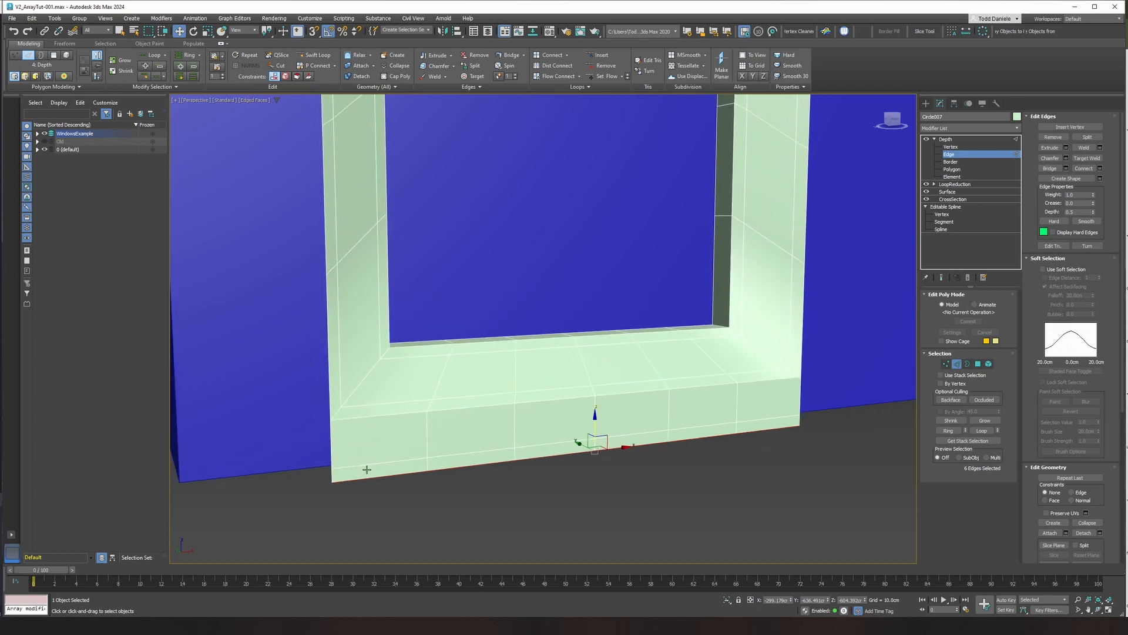
scroll(541, 323, "down", 3)
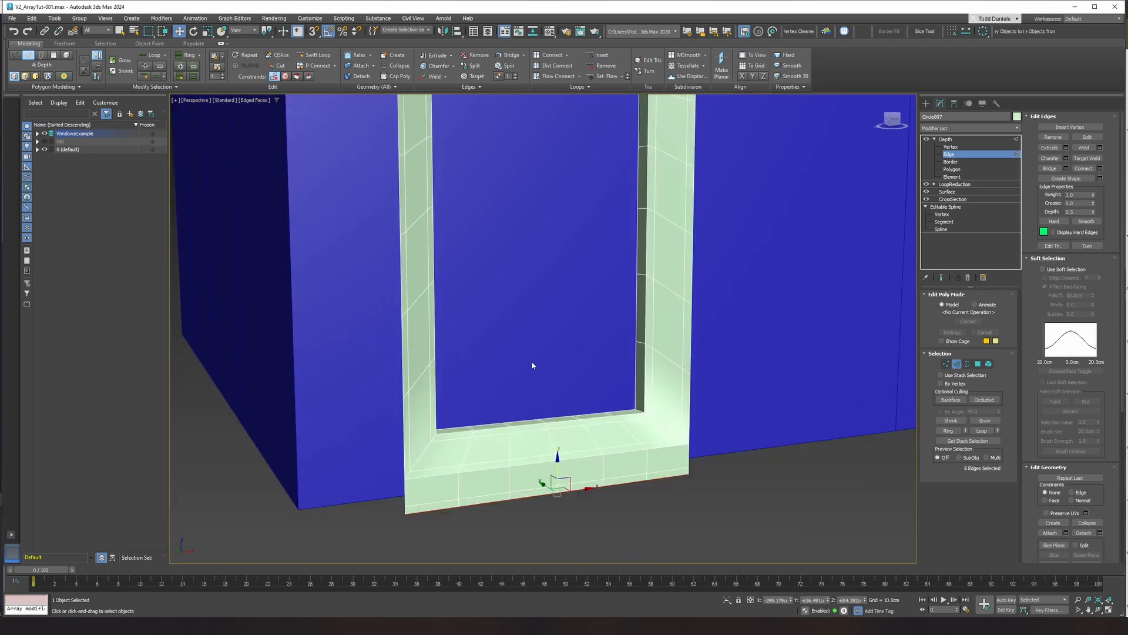
scroll(568, 274, "down", 5)
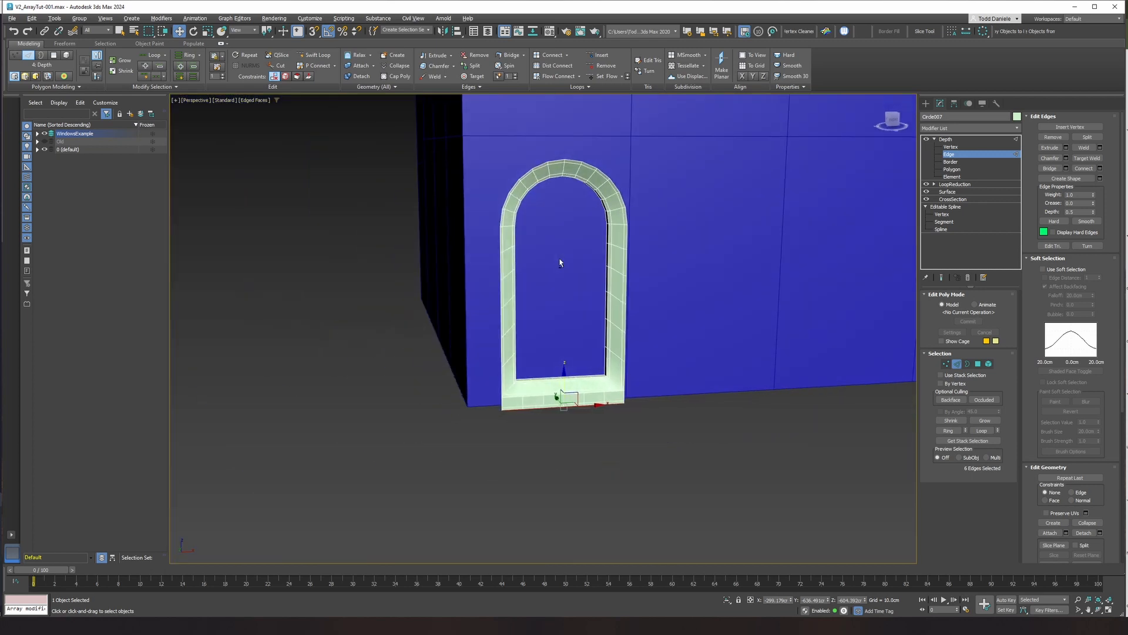
scroll(553, 346, "up", 3)
scroll(522, 421, "up", 5)
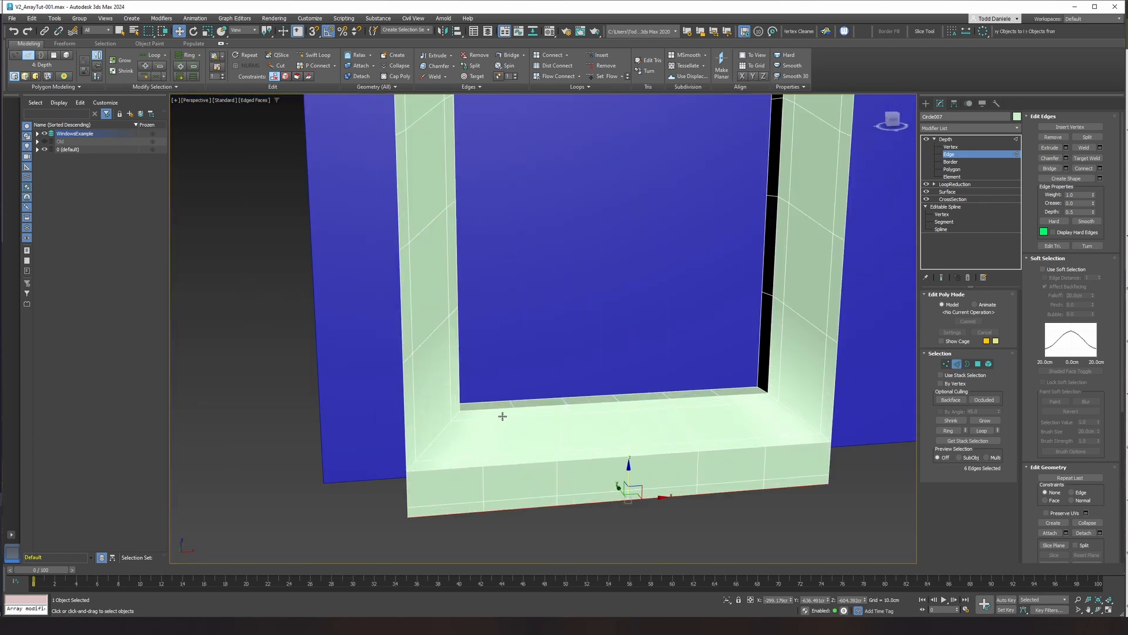
scroll(504, 401, "down", 3)
middle_click_drag(601, 205, 568, 344)
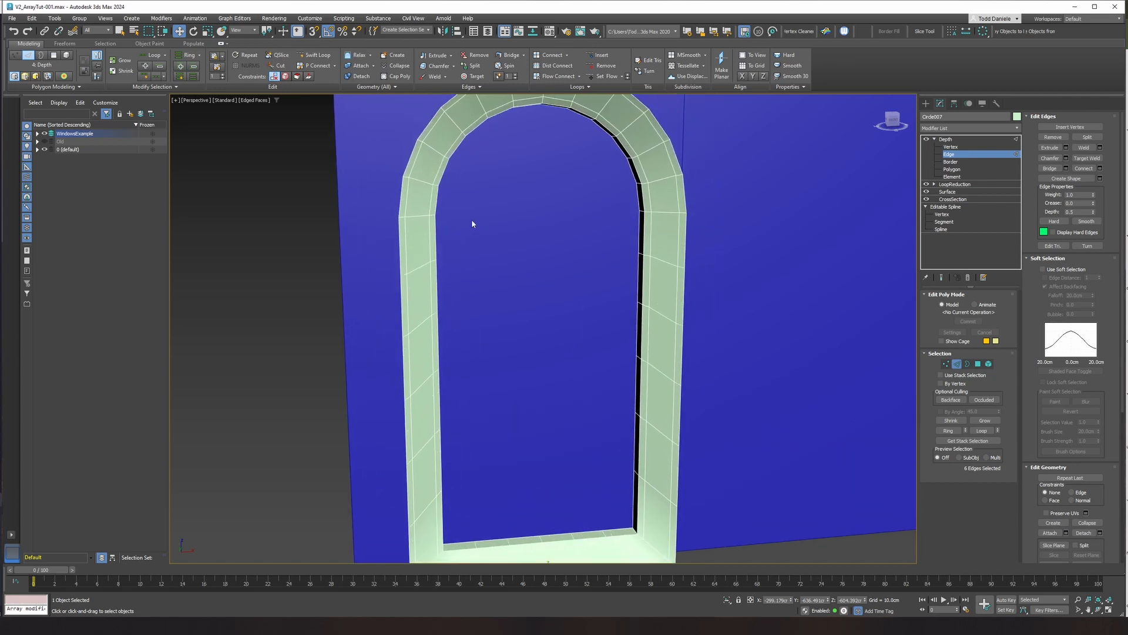
key("z")
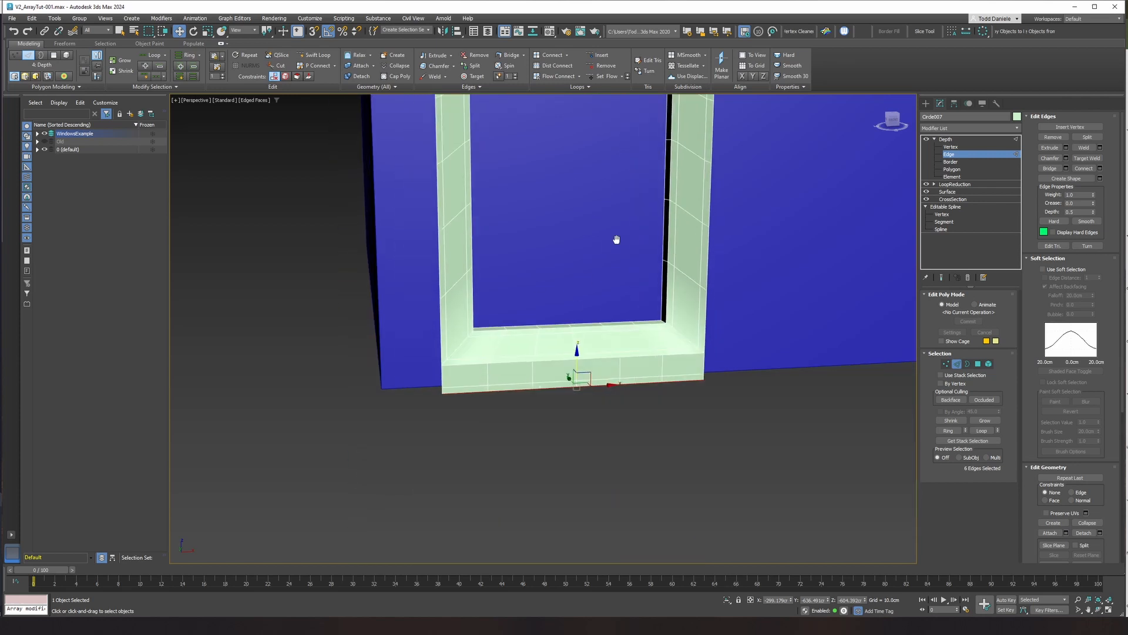
Select the six back edges along the bottom of the opening and connect their rings, splitting every sill segment in two.
left_click(486, 330)
left_click(523, 329, "ctrl")
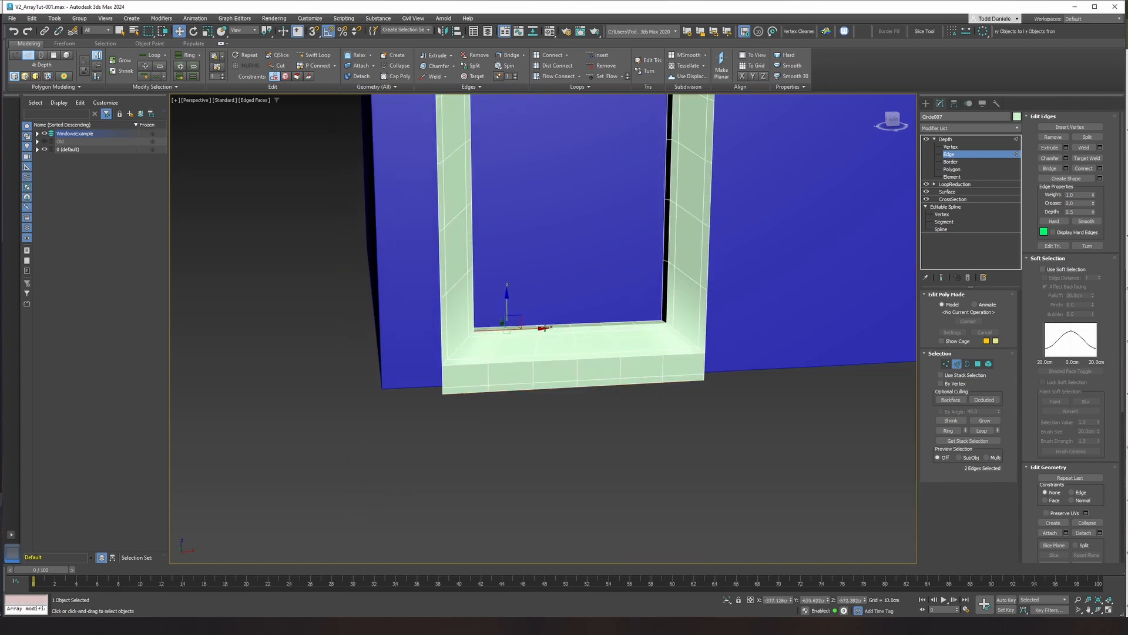
left_click(547, 326, "ctrl")
left_click(593, 327, "ctrl")
left_click(617, 324, "ctrl")
left_click(644, 322, "ctrl")
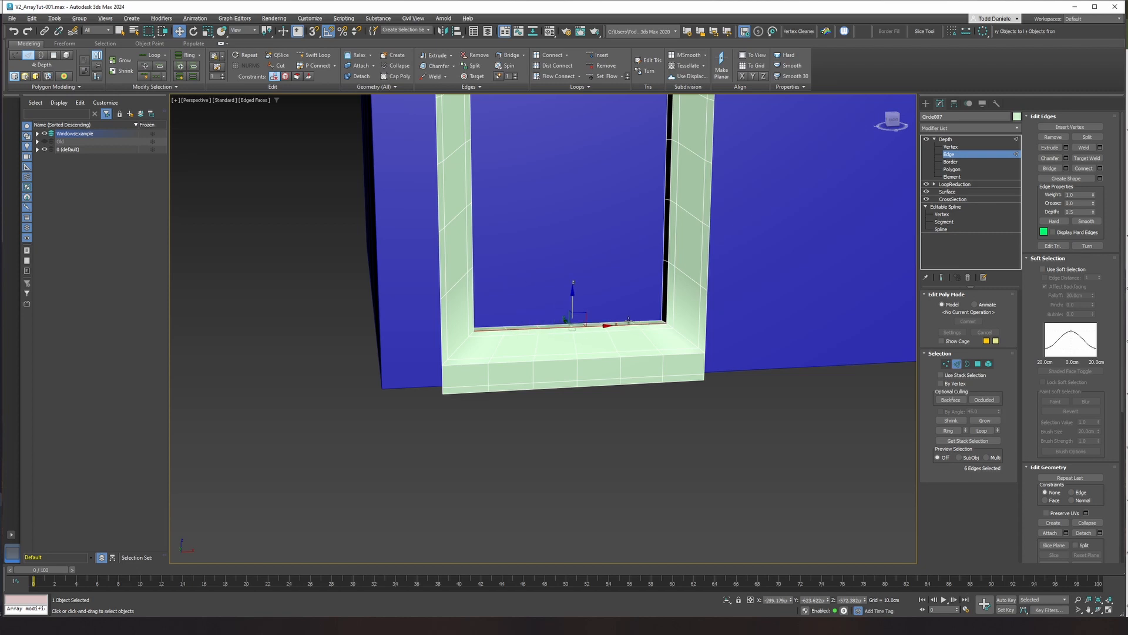
key("alt+l")
key("alt+r")
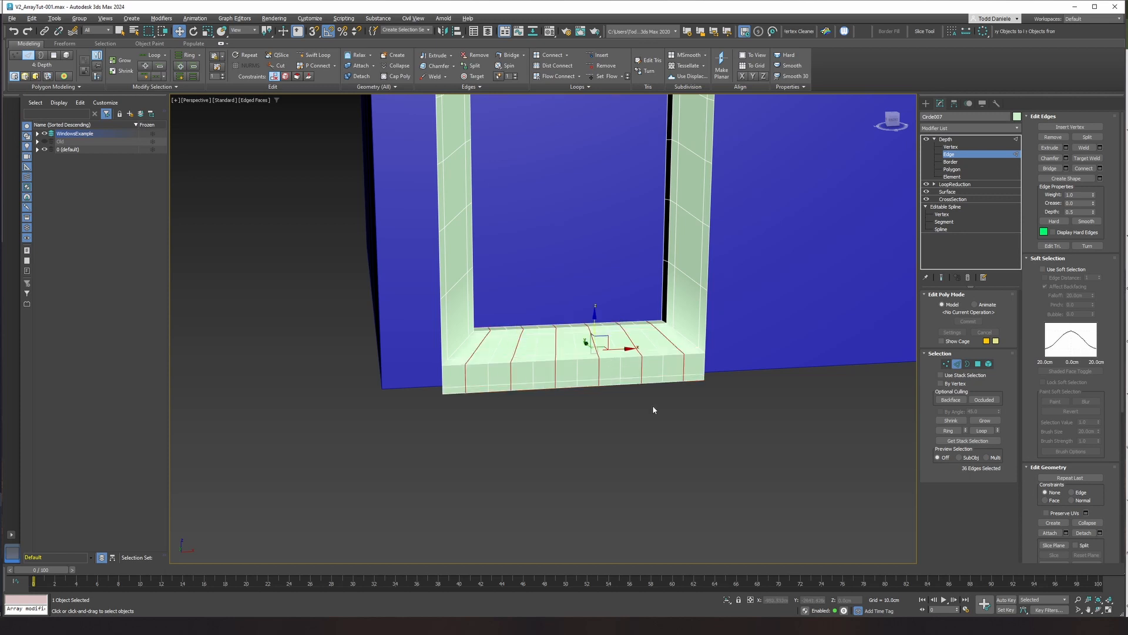
double_click(654, 383)
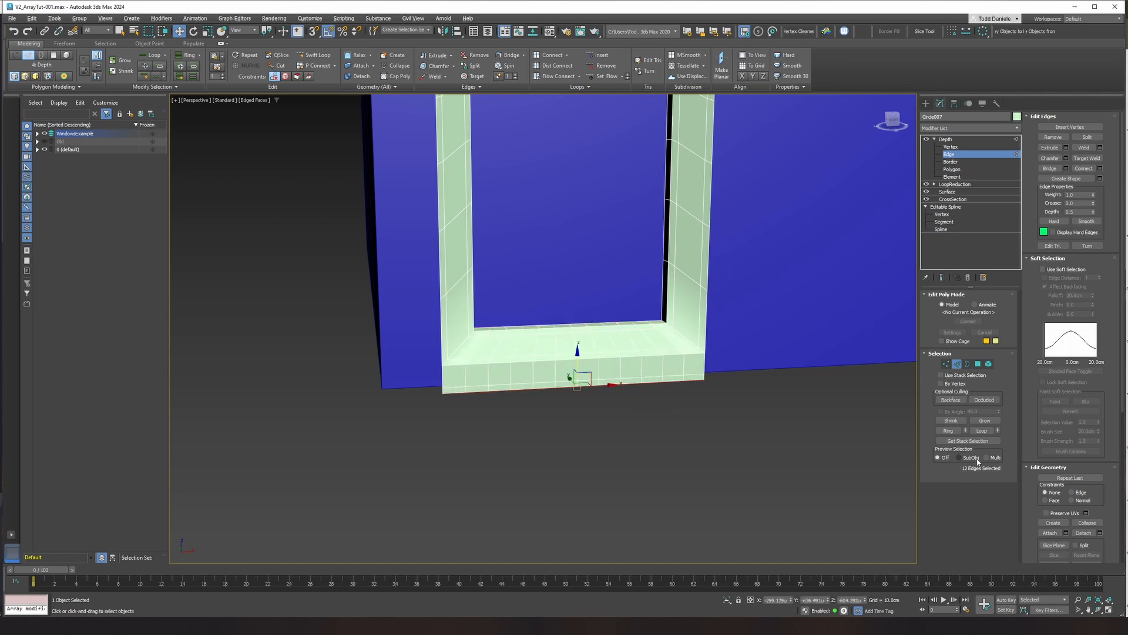
Select only the arched top edges of the frame's outer border and extend them upward as new polygons.
middle_click_drag(568, 242, 531, 459)
middle_click_drag(487, 198, 496, 235)
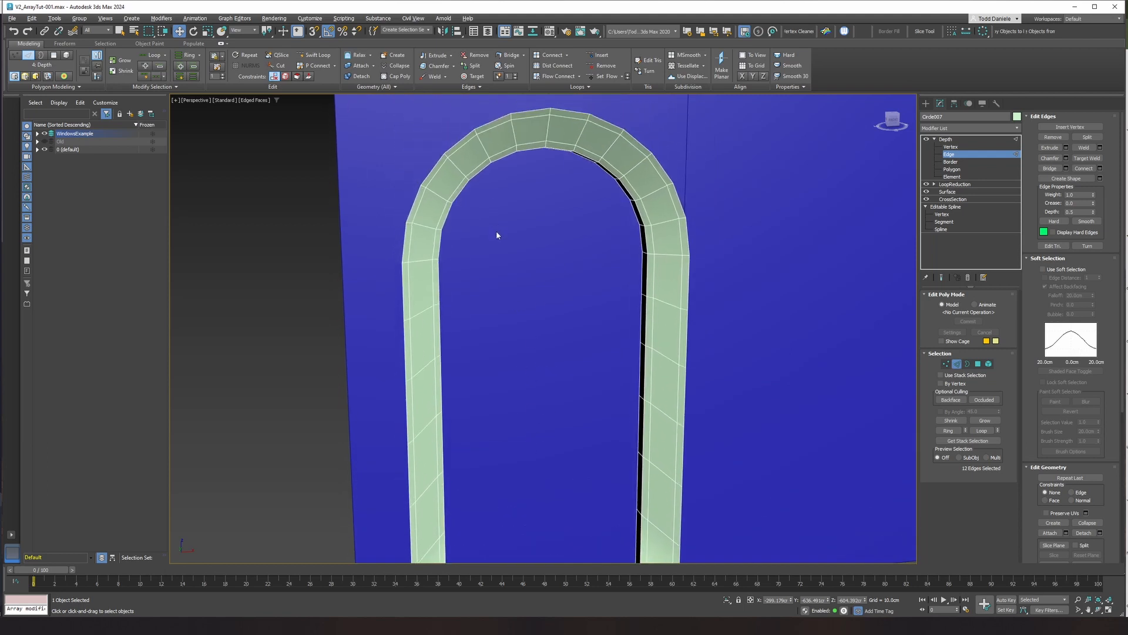
left_click(952, 162)
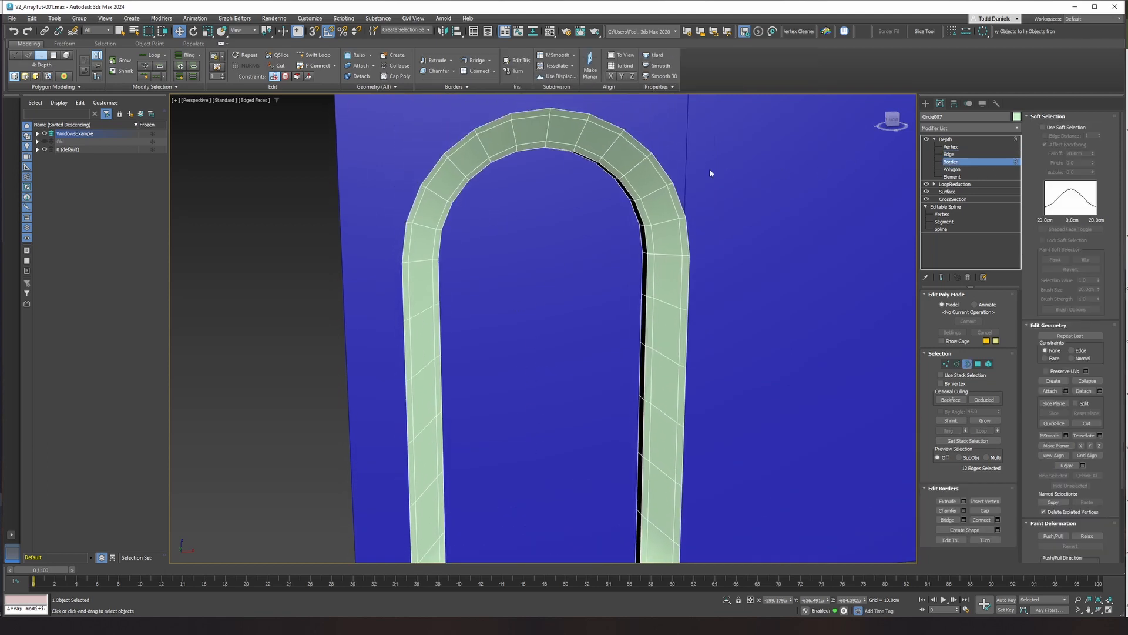
left_click(665, 171)
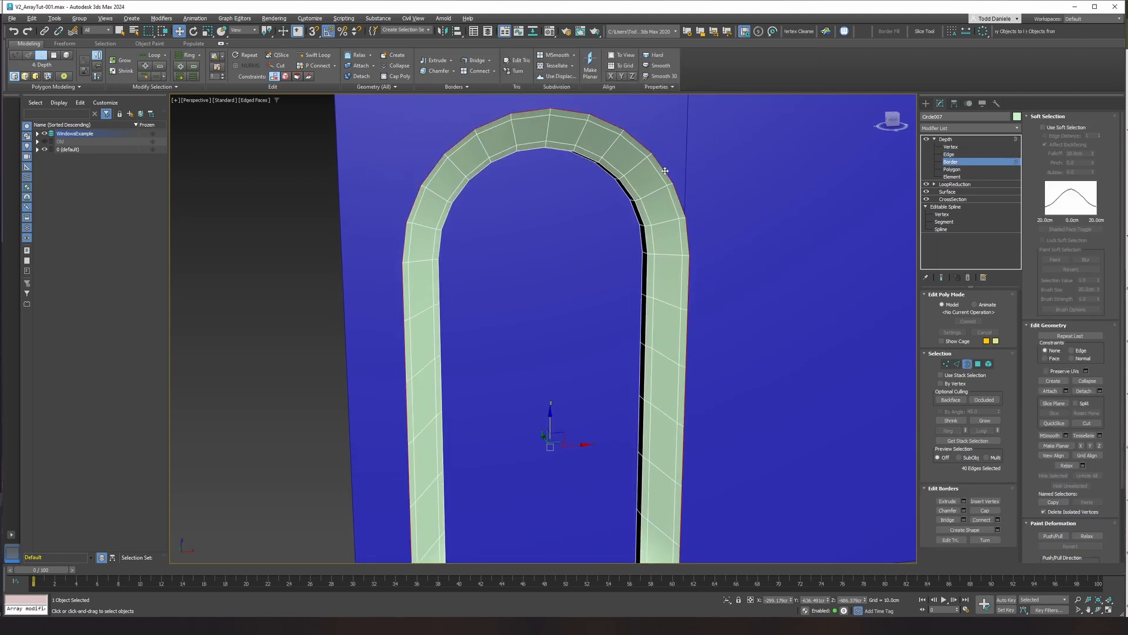
left_click(956, 364)
middle_click_drag(719, 356, 667, 290)
scroll(671, 224, "down", 3)
left_click_drag(723, 477, 411, 198)
middle_click_drag(650, 238, 657, 318)
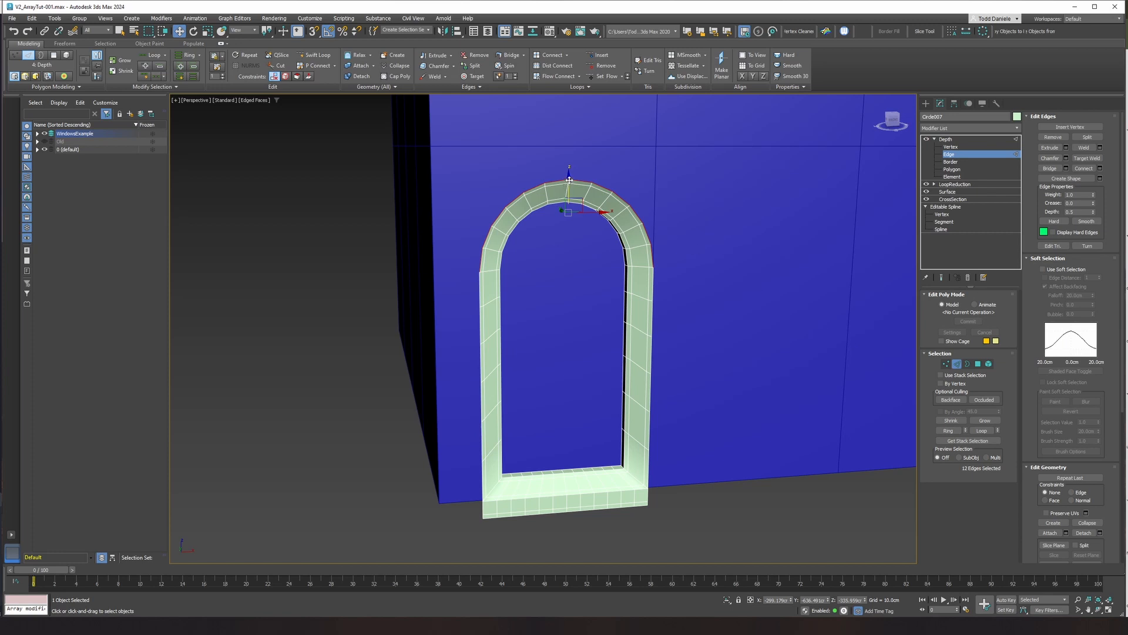
left_click_drag(569, 181, 569, 131)
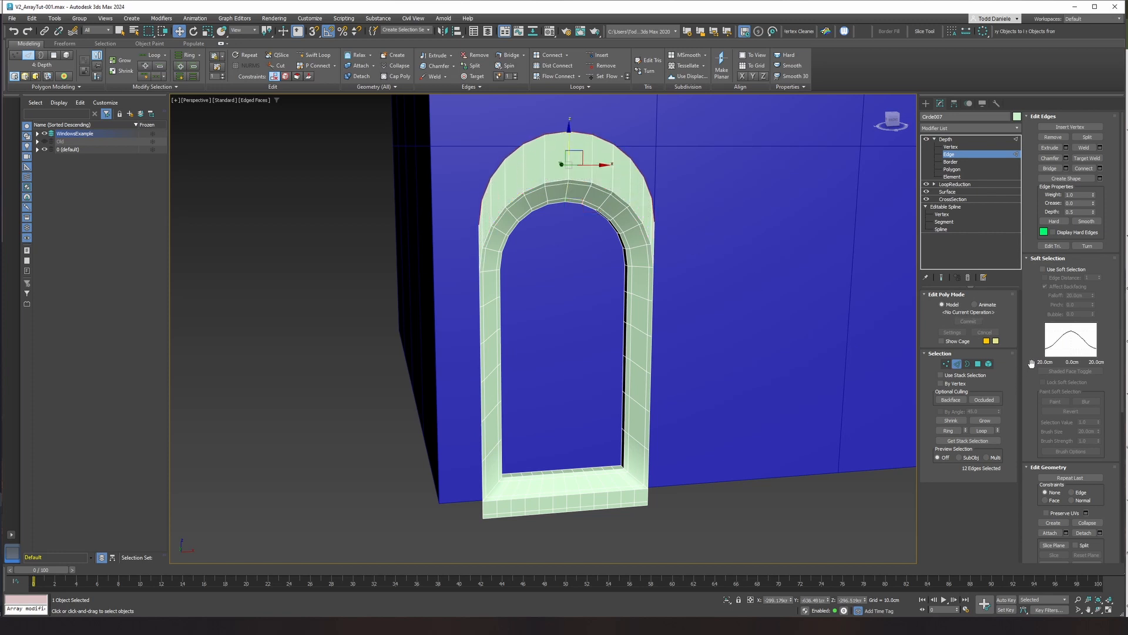
Make the extended top edges planar on Z and extend them up to the wall panel's upper grid line in the Front view.
scroll(1033, 364, "down", 5)
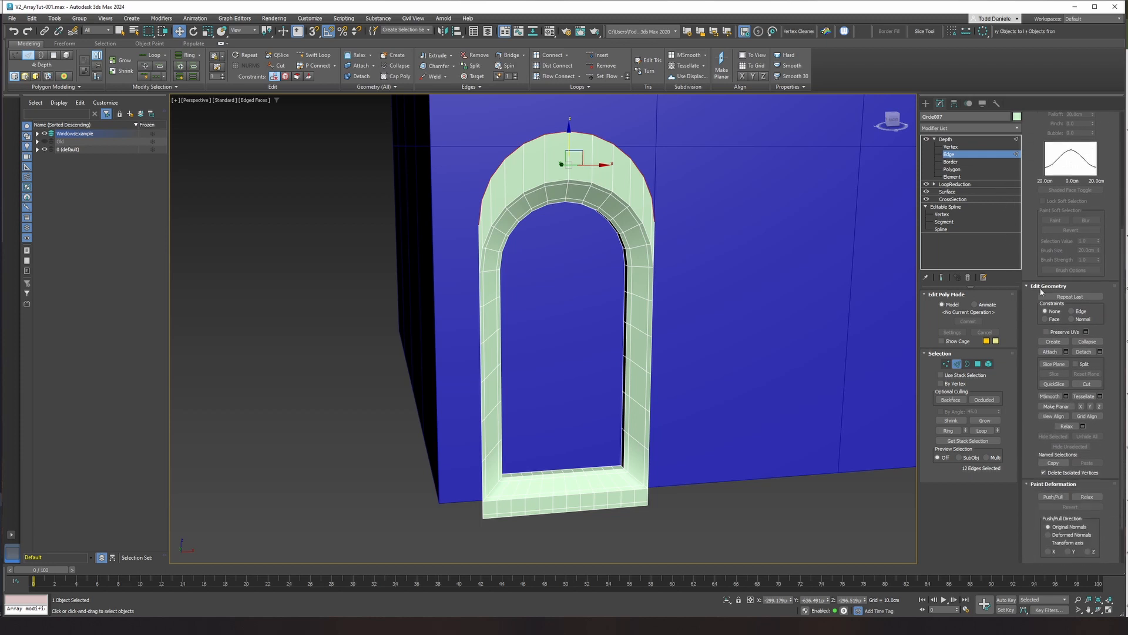
left_click(1090, 407)
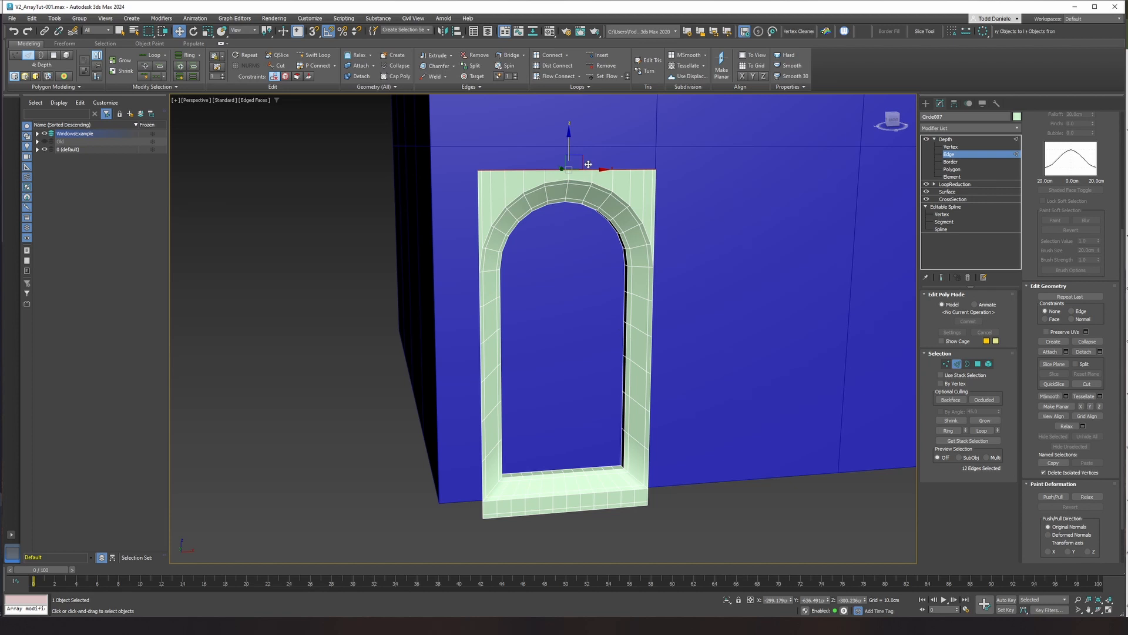
key("f")
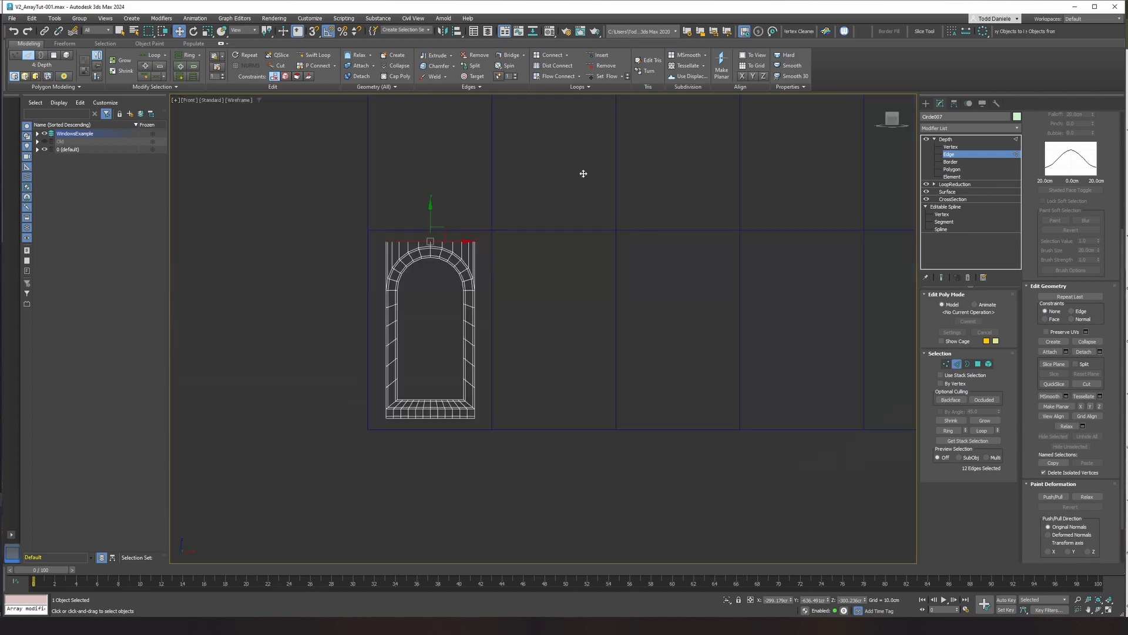
scroll(442, 294, "up", 5)
scroll(442, 295, "down", 1)
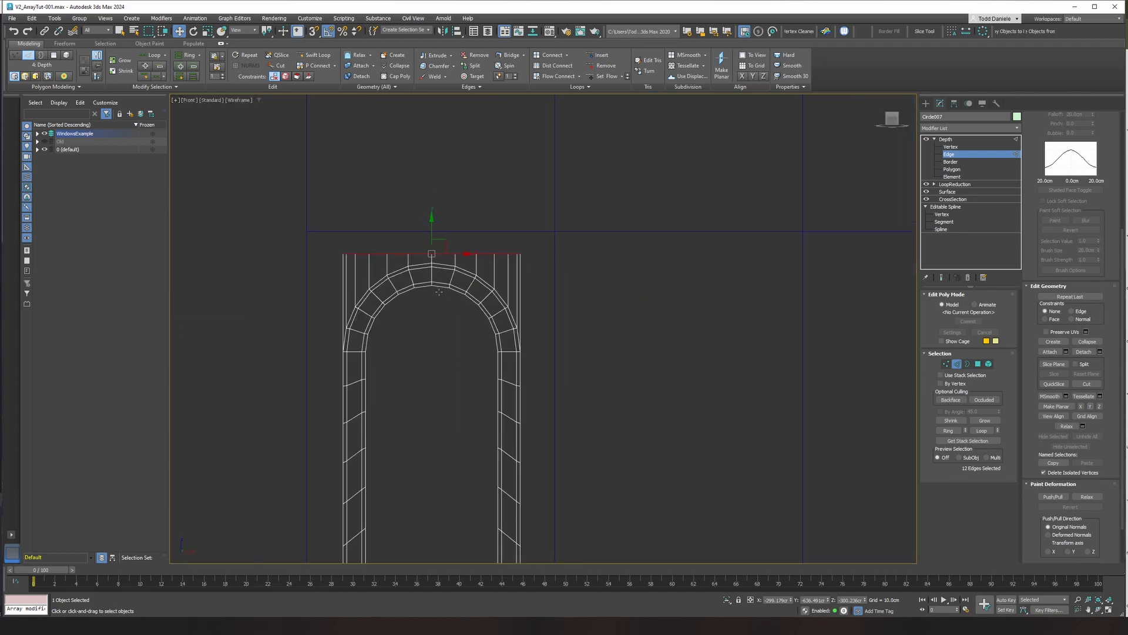
middle_click_drag(431, 288, 518, 201)
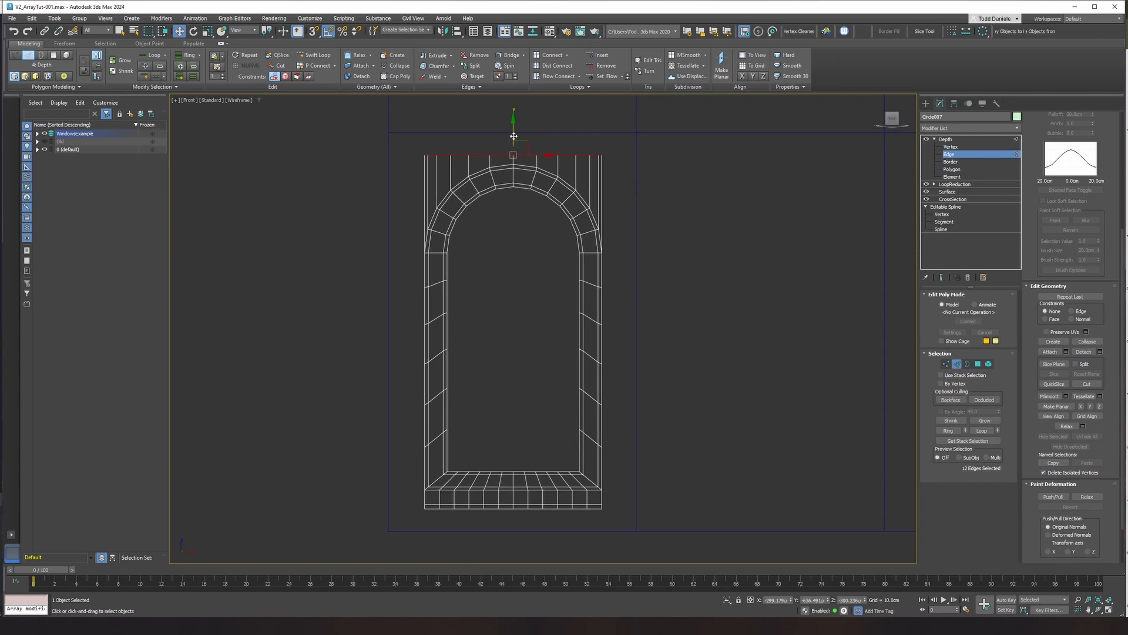
left_click_drag(514, 136, 516, 88)
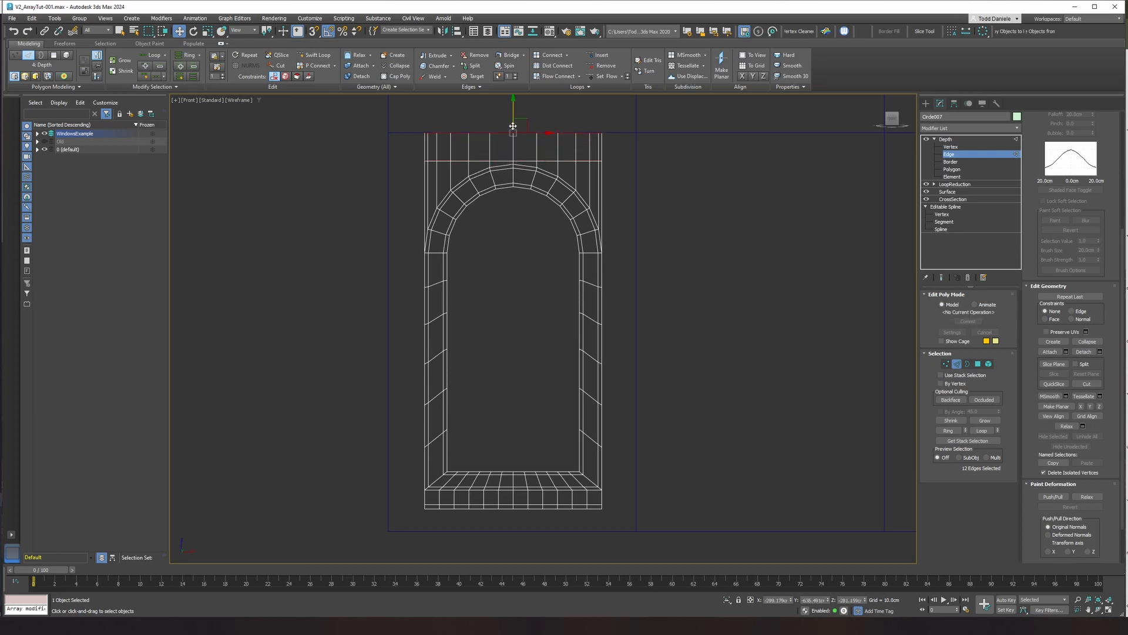
Extend the sill's bottom edges down as new polygons to the wall panel's lower grid line, and return to Perspective view.
double_click(508, 507)
left_click_drag(515, 479, 511, 500)
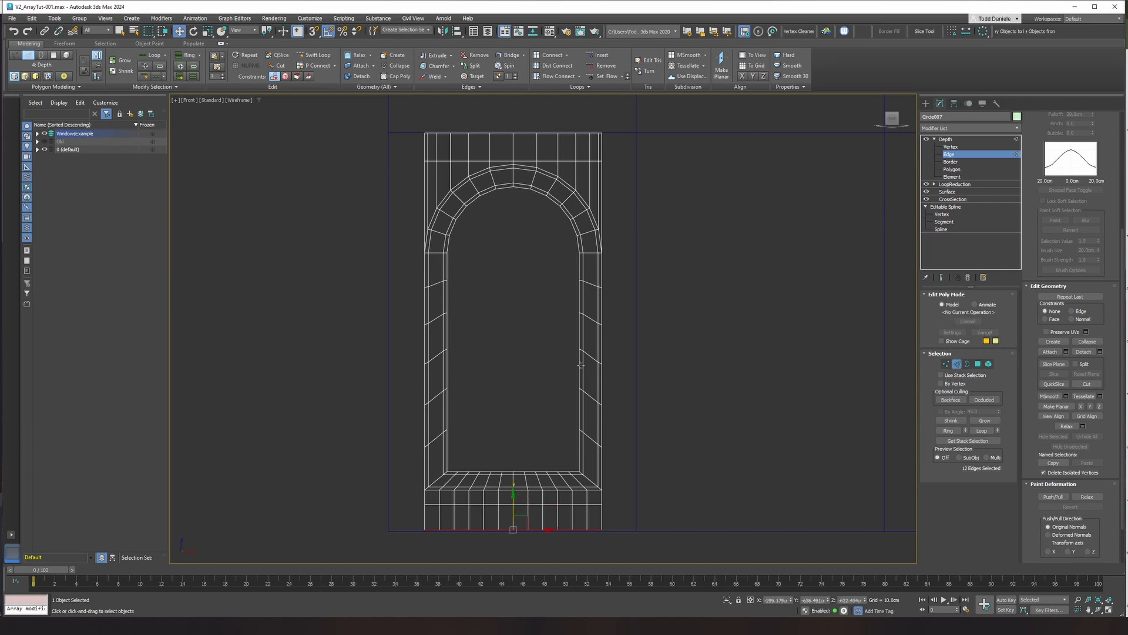
key("p")
middle_click_drag(593, 347, 566, 356, "alt")
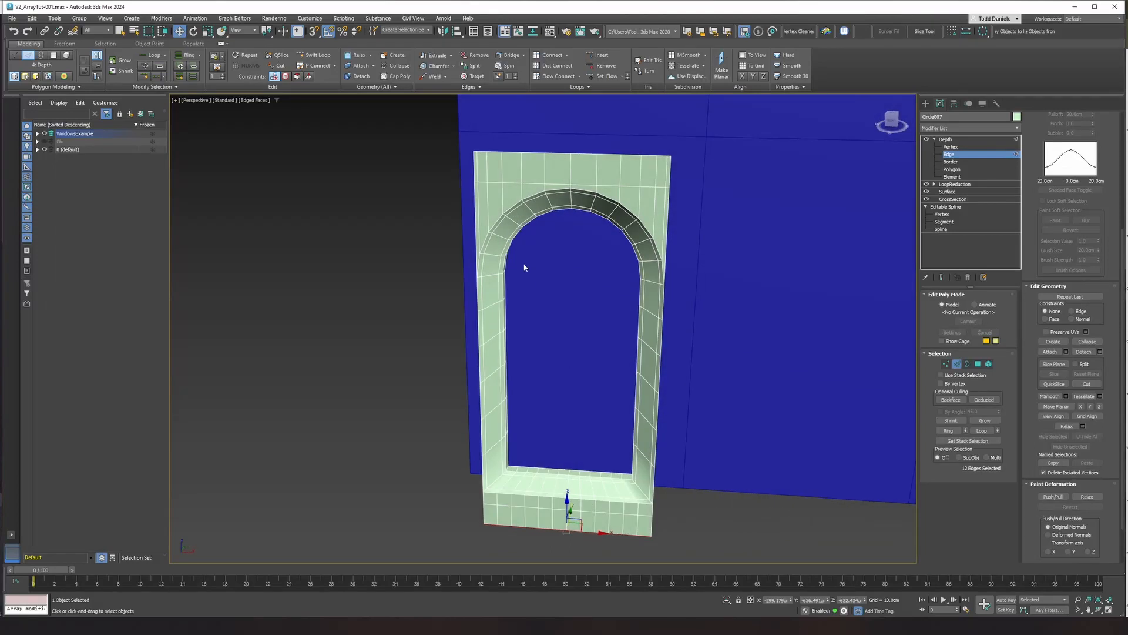
Select the outer edge loop together with the sill's side edges, and drop the upper arch edges from the selection.
left_click(668, 257)
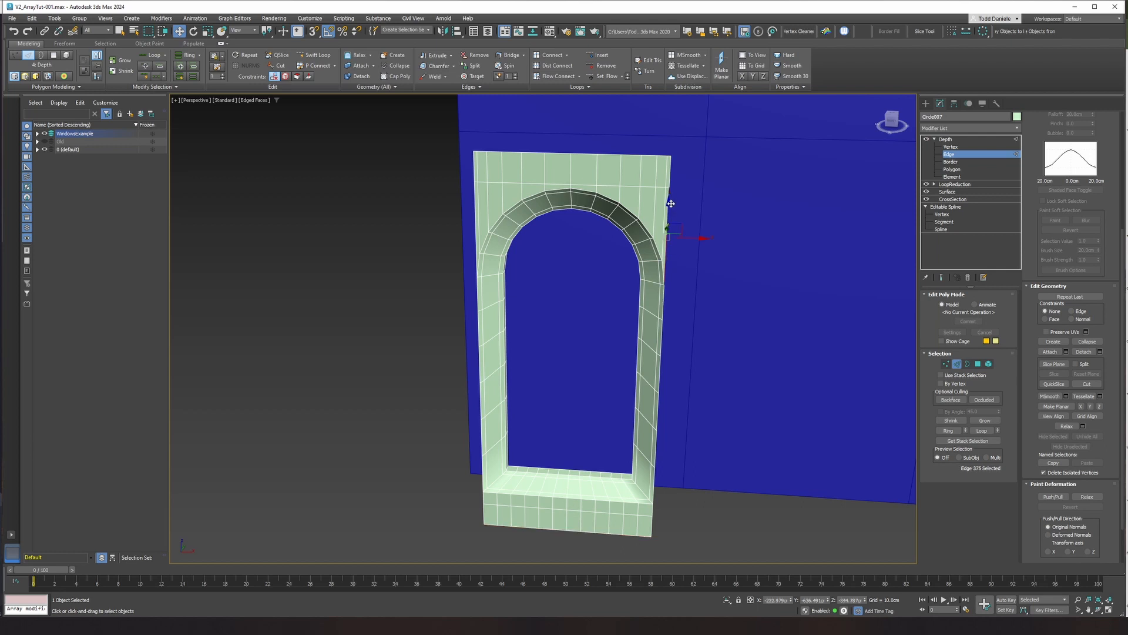
left_click(670, 177, "ctrl")
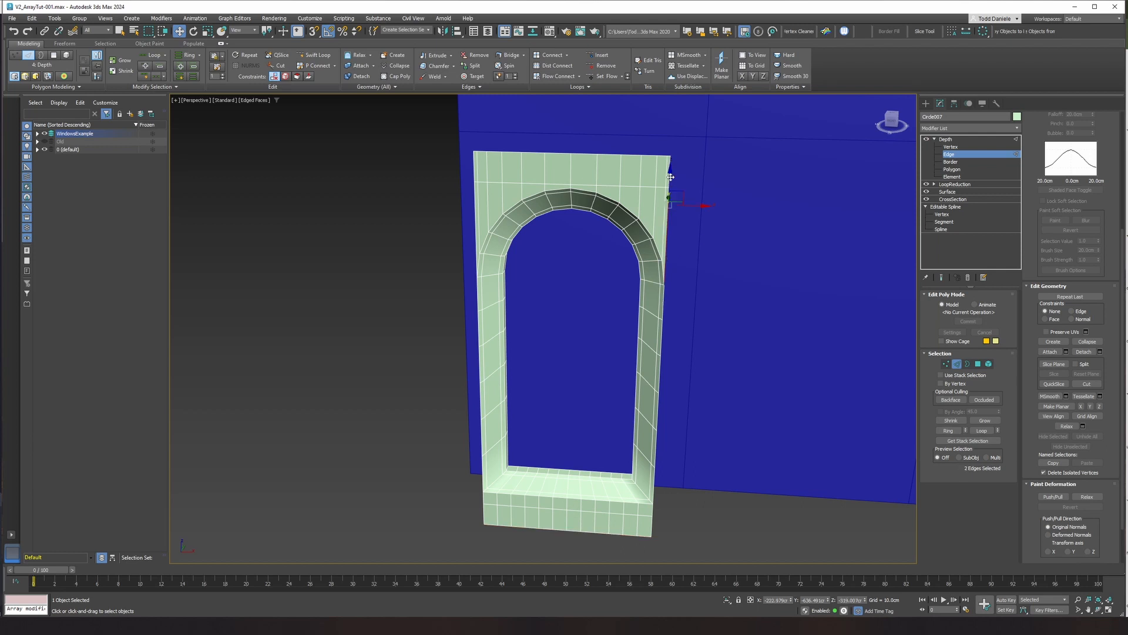
double_click(664, 311)
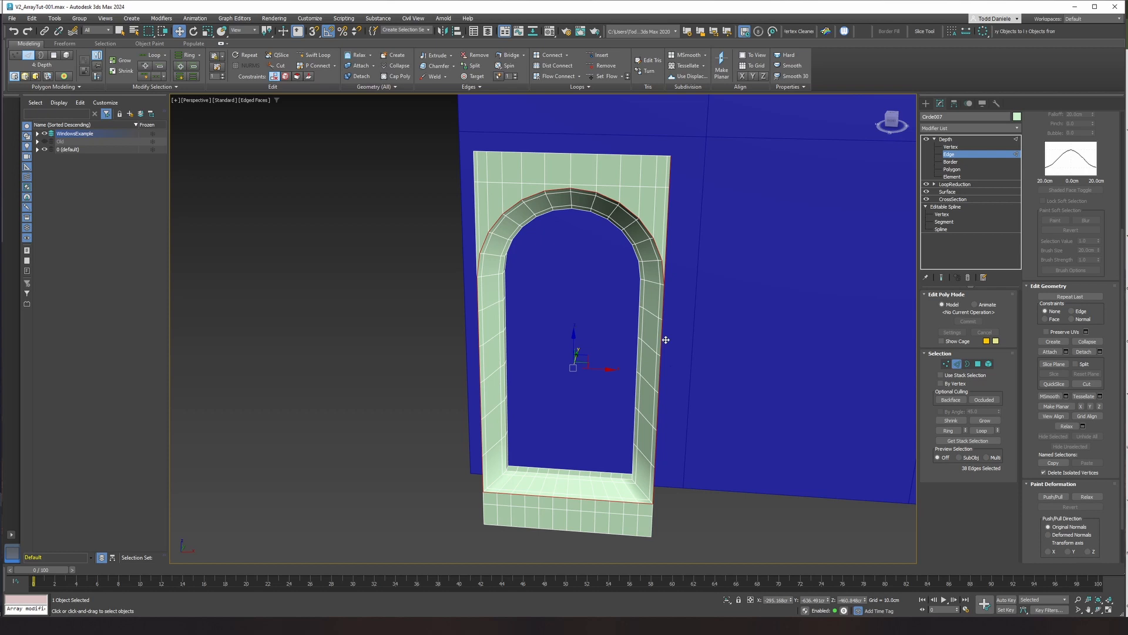
double_click(651, 510, "ctrl")
left_click_drag(420, 121, 641, 263, "alt")
left_click_drag(599, 539, 637, 541, "alt")
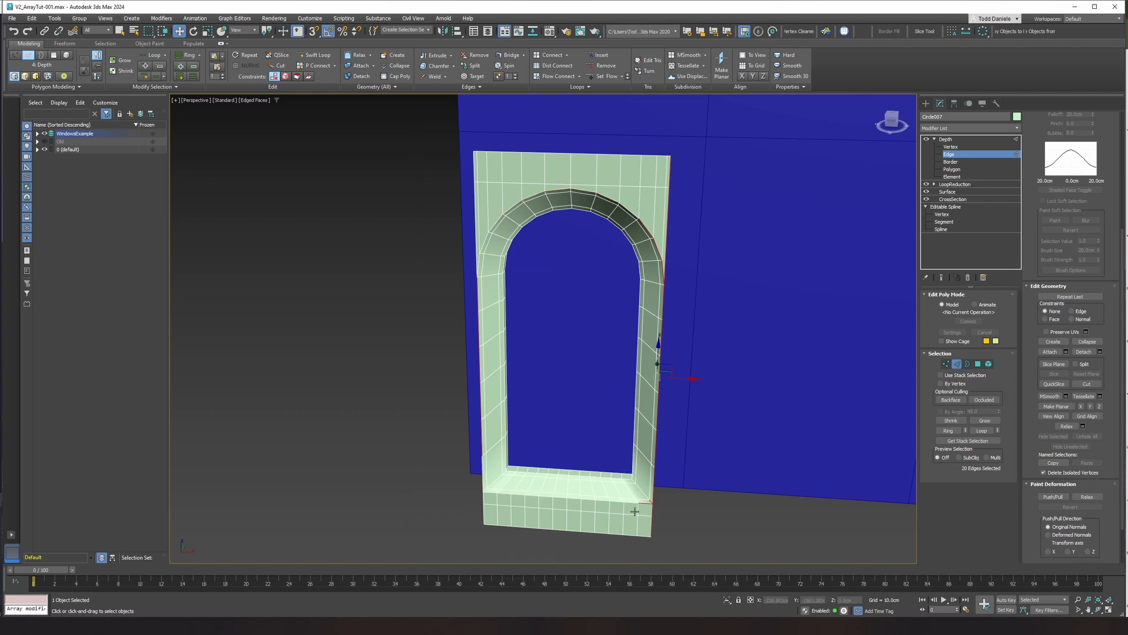
Reduce the selection to the outer edges on the frame's right side and extend them to the wall panel's right grid line.
scroll(635, 509, "up", 5)
left_click_drag(606, 461, 690, 497)
scroll(696, 388, "down", 3)
middle_click_drag(674, 321, 644, 476)
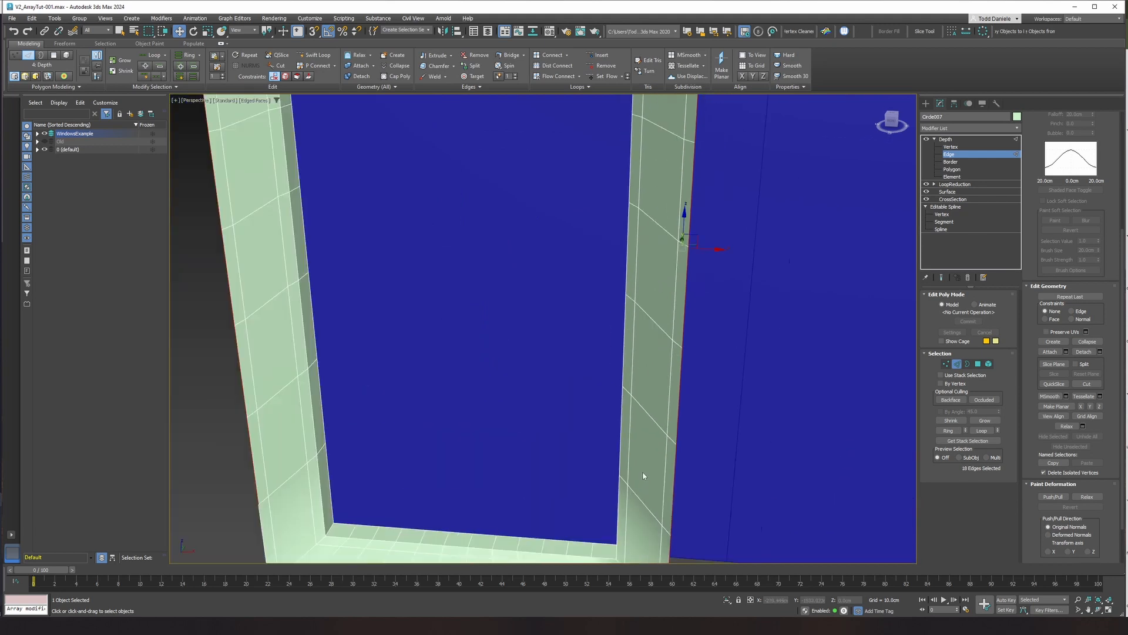
scroll(645, 476, "down", 3)
middle_click_drag(622, 176, 615, 323)
left_click_drag(630, 247, 668, 305, "alt")
middle_click_drag(621, 411, 579, 371)
scroll(578, 372, "down", 3)
middle_click_drag(617, 432, 608, 332)
key("f")
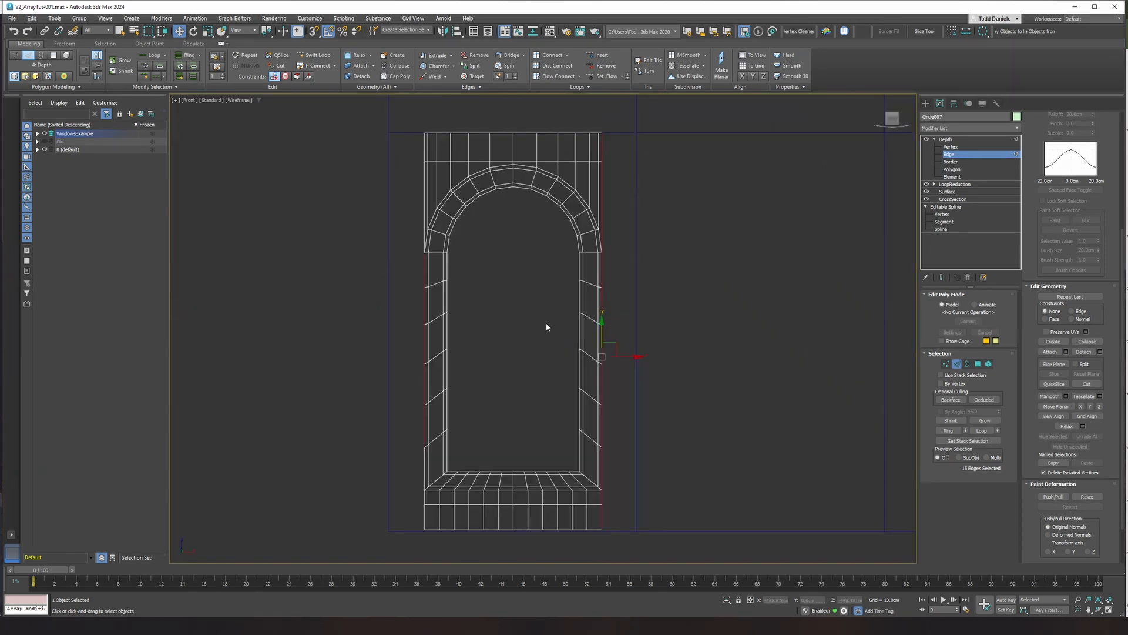
left_click_drag(350, 229, 489, 527, "alt")
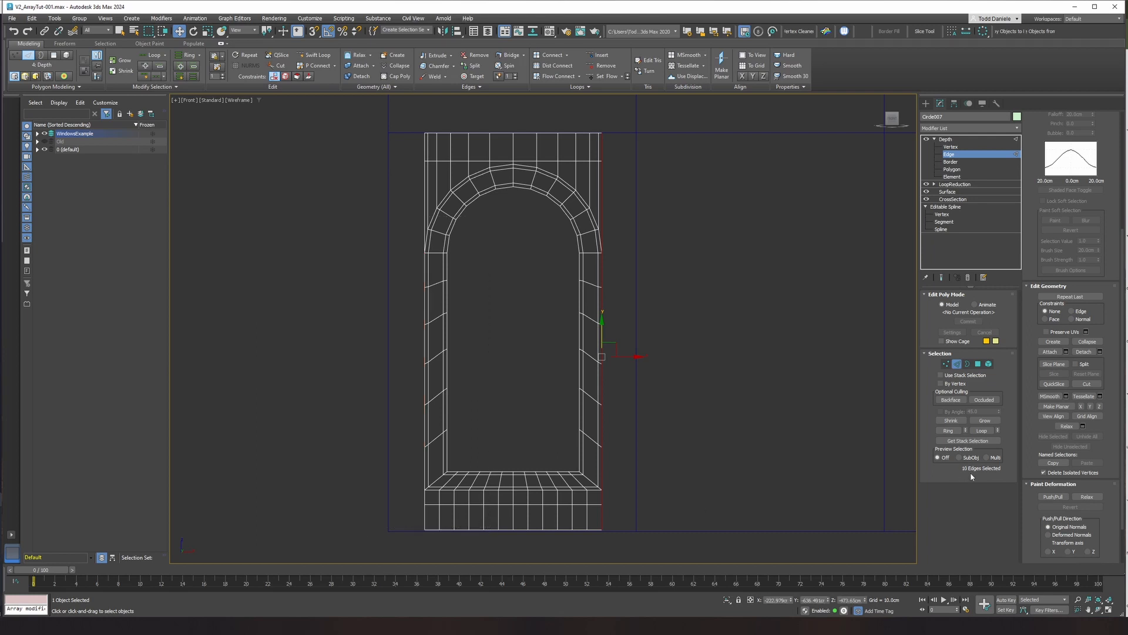
left_click_drag(624, 356, 660, 355, "shift")
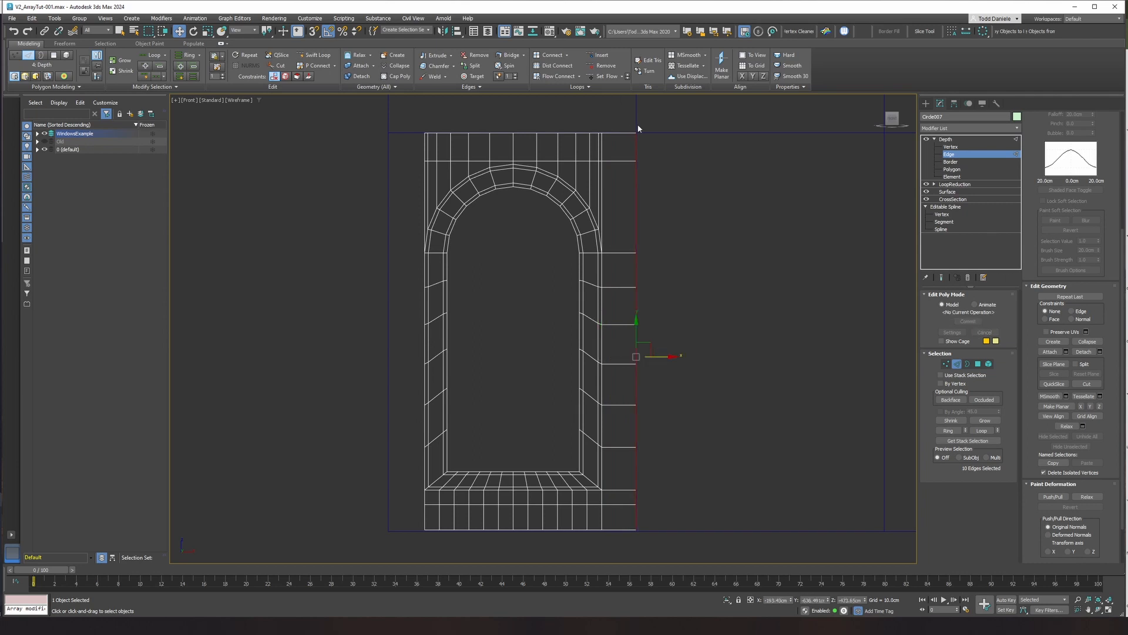
Select the outer edges on the frame's left side and drop the lower sill and upper arch edges from the selection.
double_click(424, 150)
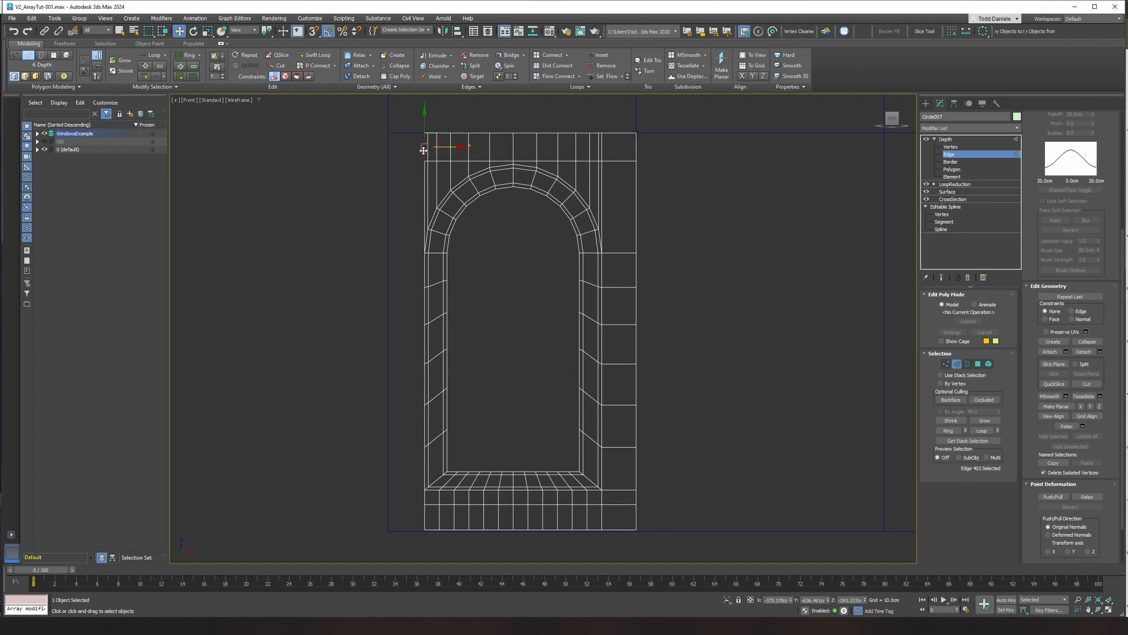
left_click(423, 268, "ctrl")
double_click(423, 269, "ctrl")
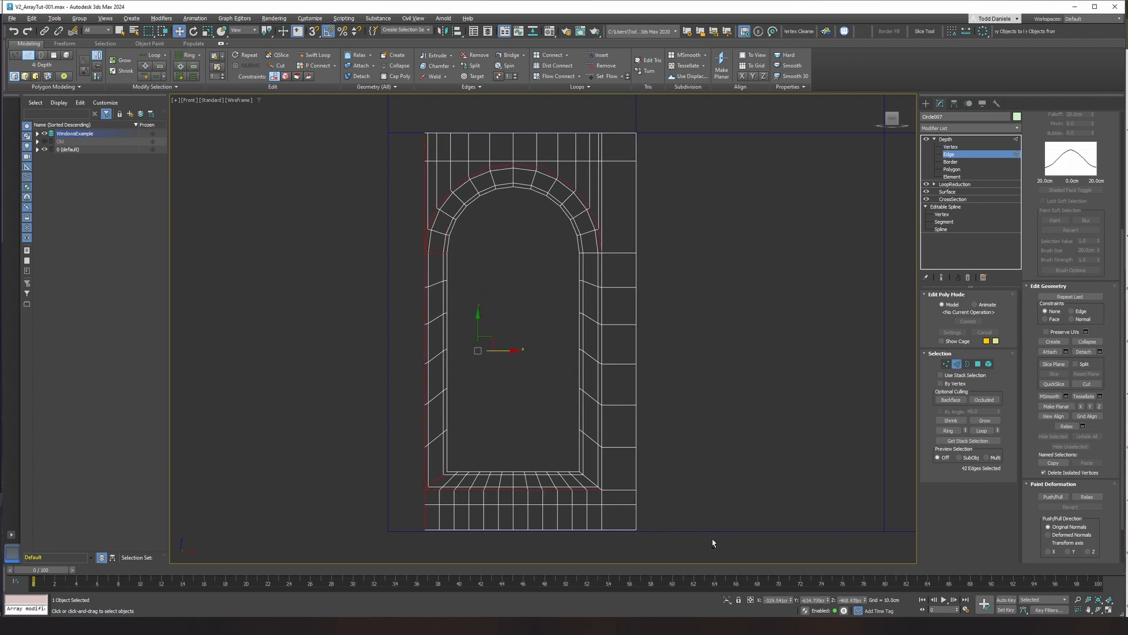
left_click_drag(710, 539, 431, 424, "ctrl")
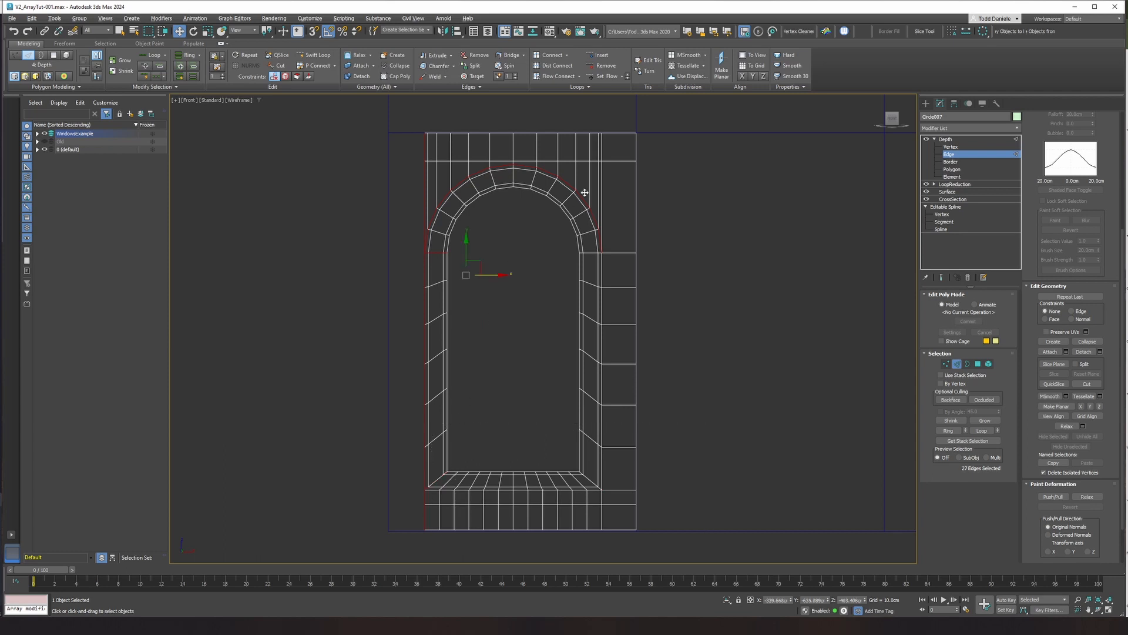
left_click_drag(676, 107, 499, 298, "alt")
left_click_drag(454, 205, 407, 238, "alt")
scroll(445, 252, "up", 3)
left_click(407, 212, "alt")
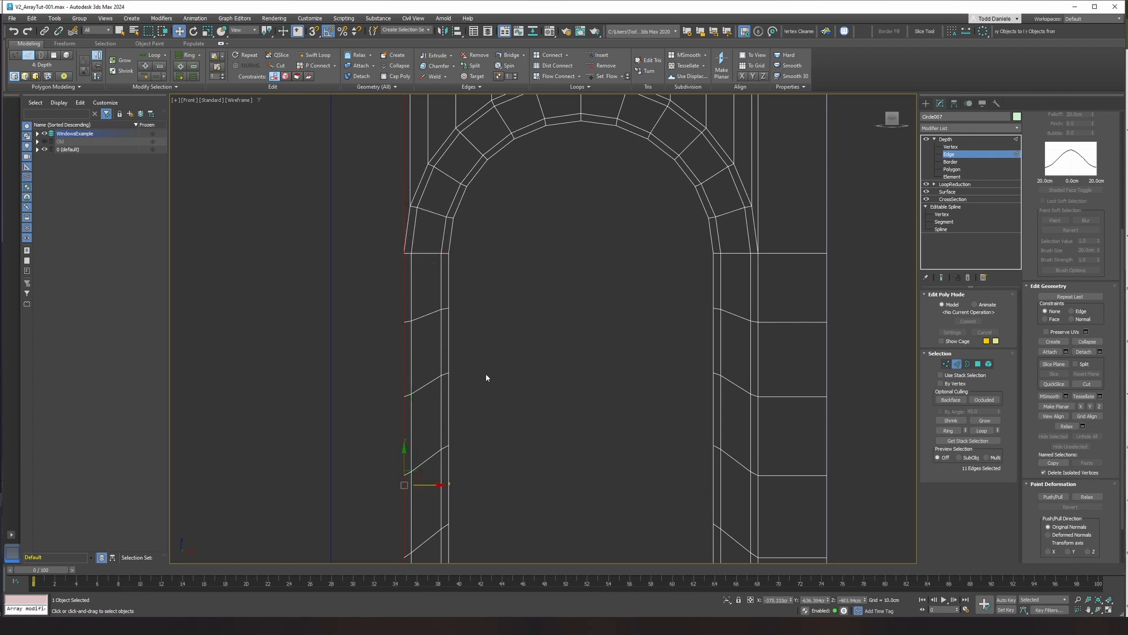
Remove the remaining stray edge from the selection and extend the left outer edges as new polygons to the wall panel's left grid line.
middle_click_drag(491, 438, 498, 224)
middle_click_drag(489, 362, 493, 262)
left_click_drag(446, 403, 421, 416, "alt")
scroll(470, 369, "down", 3)
middle_click_drag(536, 293, 537, 349)
scroll(537, 349, "down", 2)
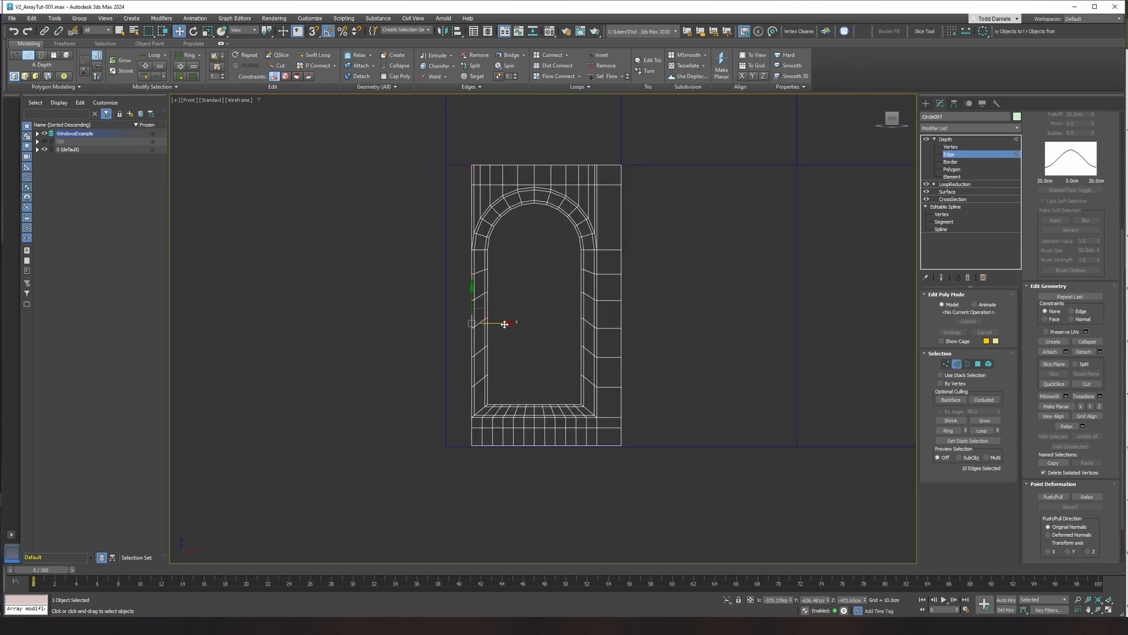
left_click_drag(506, 322, 478, 322, "shift")
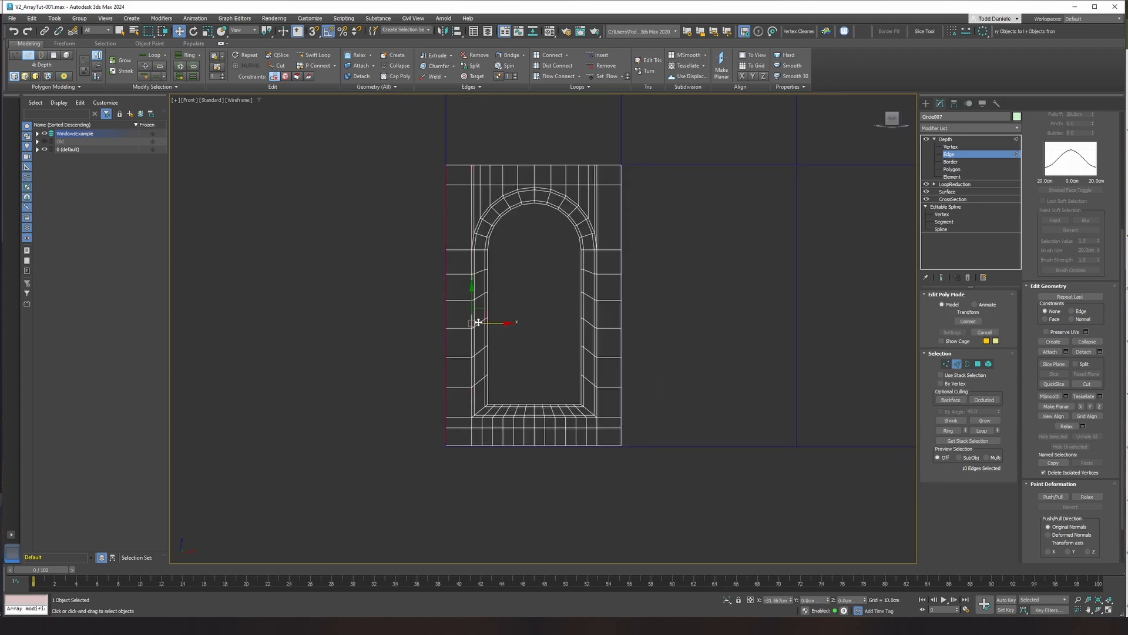
key("F3")
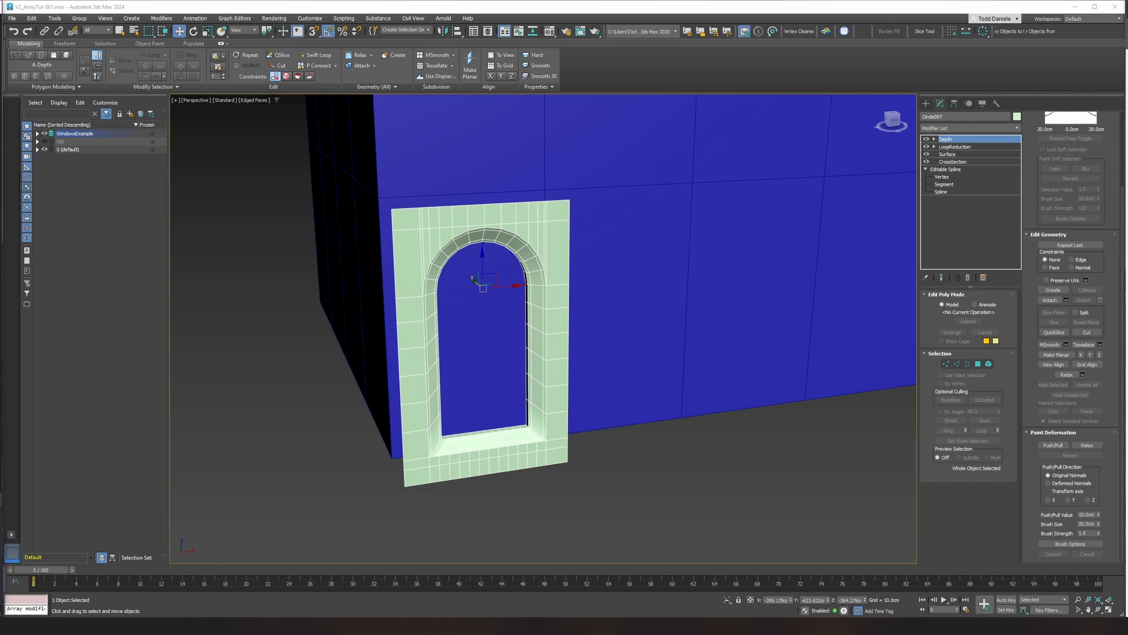
Examine the French building reference photo in the browser window, and move it back out of the way.
left_click_drag(1127, 53, 594, 40)
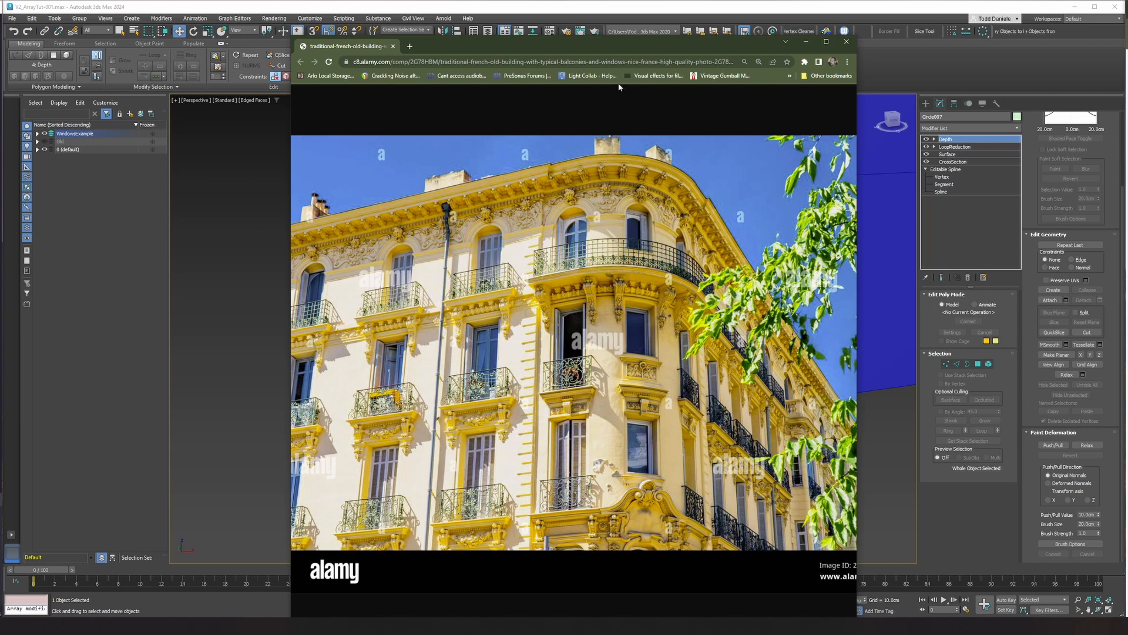
left_click_drag(610, 49, 1127, 36)
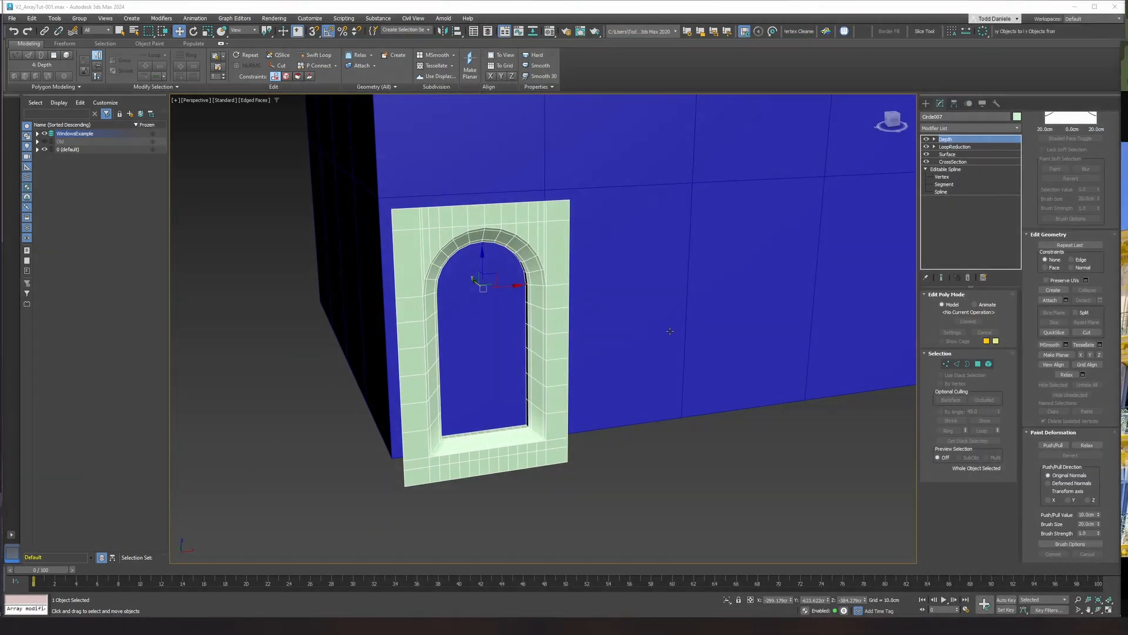
Add an Edit Poly modifier above Depth, rename it SillCrown and expand its sub-object levels.
left_click(968, 128)
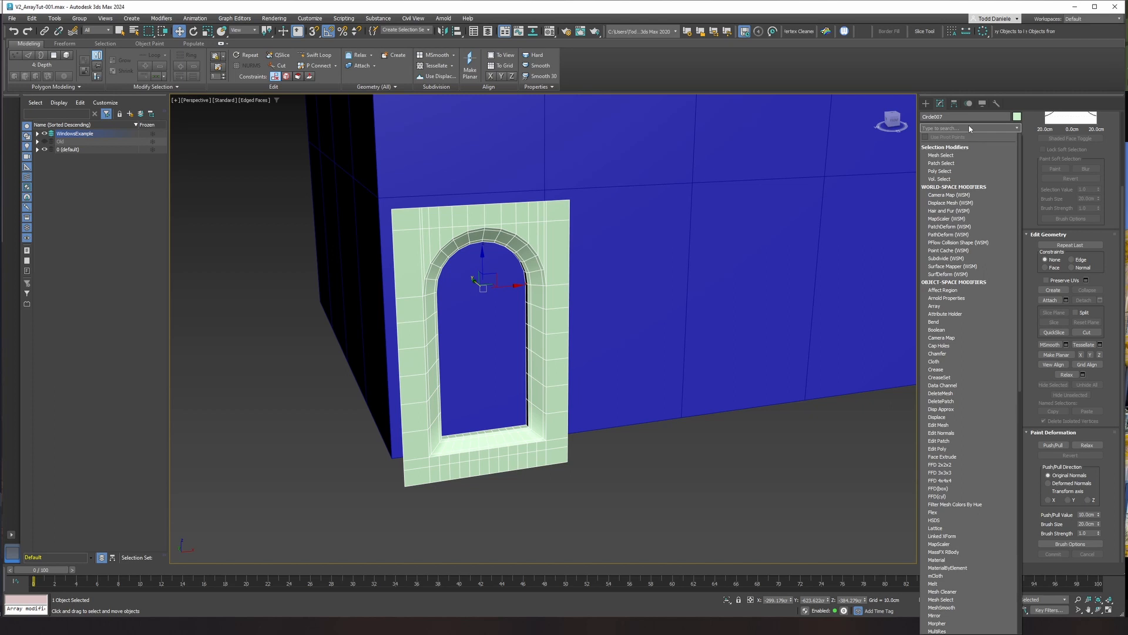
type("ed")
left_click(937, 171)
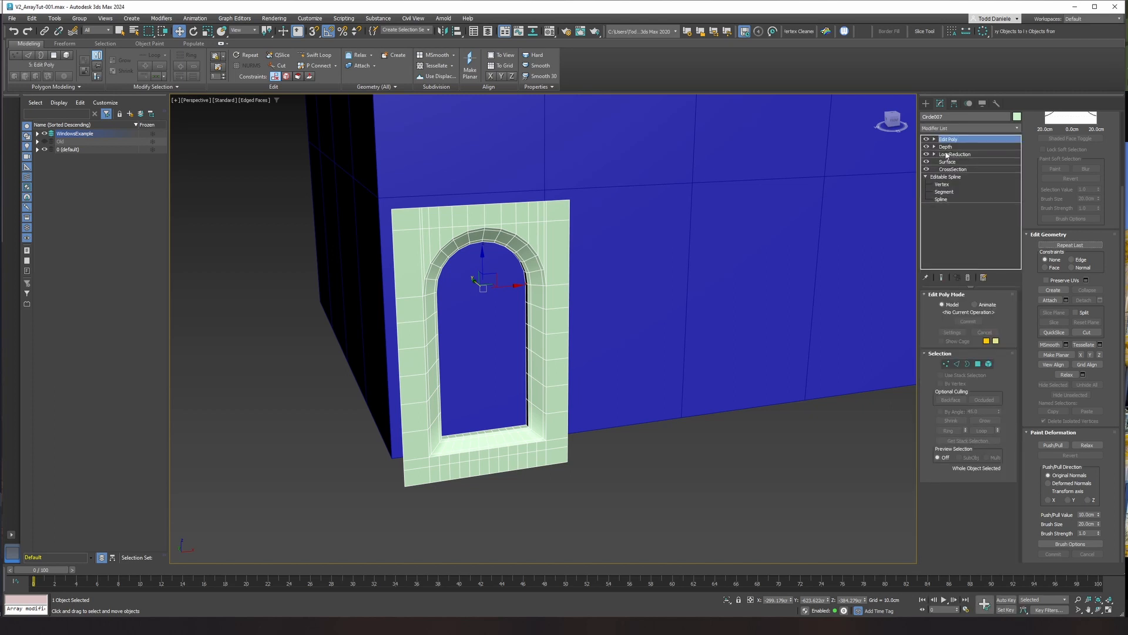
right_click(951, 142)
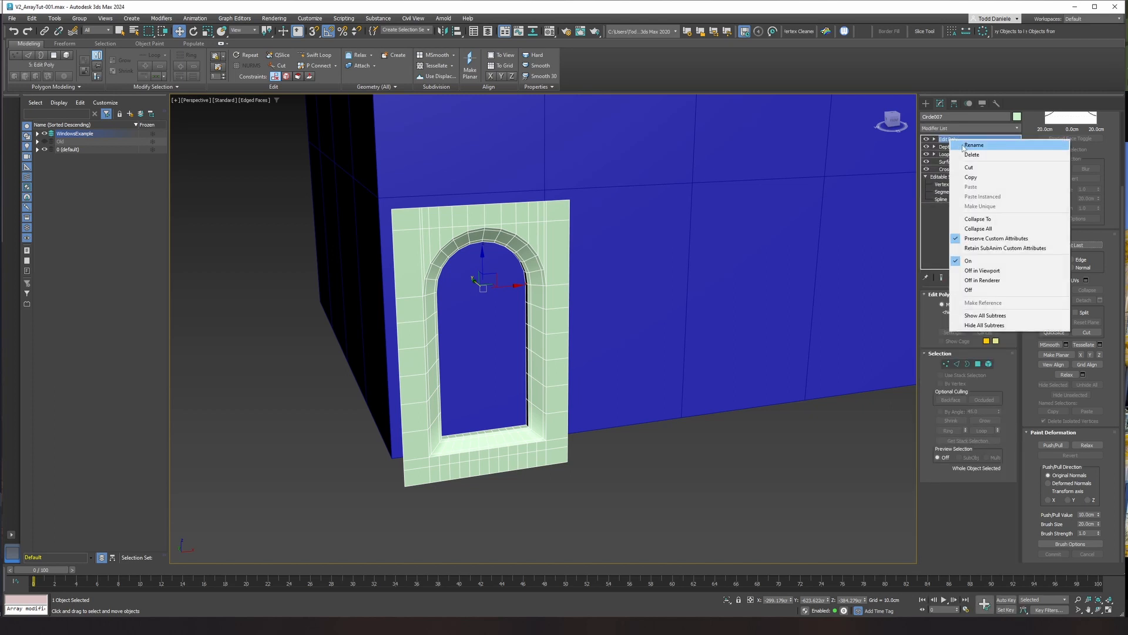
left_click(964, 147)
type("SillCrown")
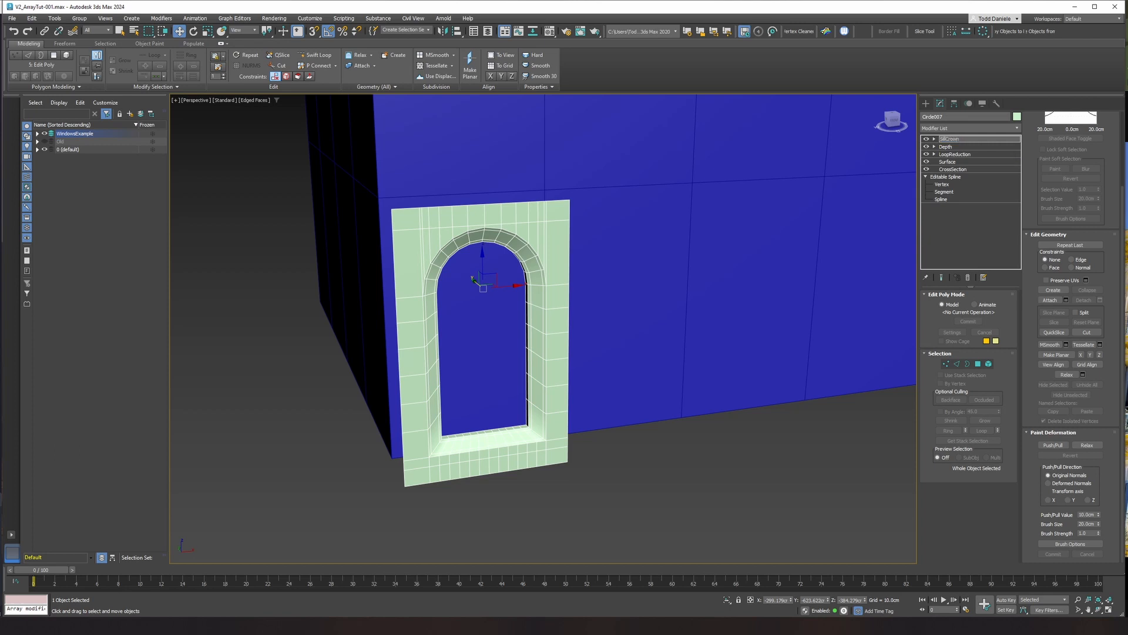
key("Return")
left_click(934, 139)
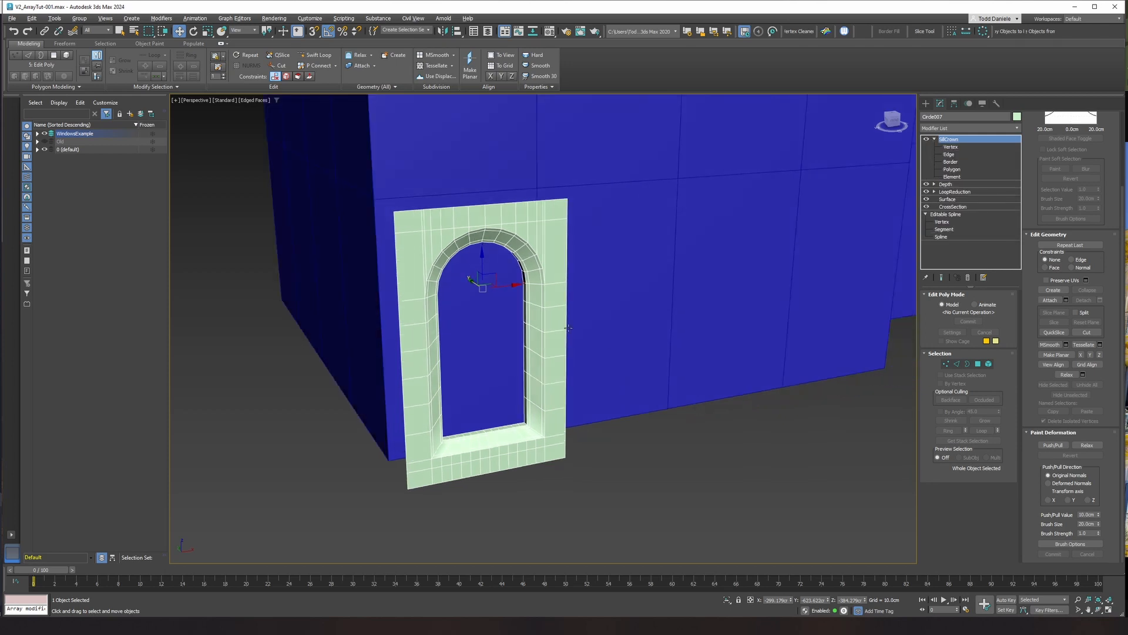
Select the horizontal edge loop running across the panel below the window sill and move it down toward the panel's lower edge.
scroll(568, 327, "up", 2)
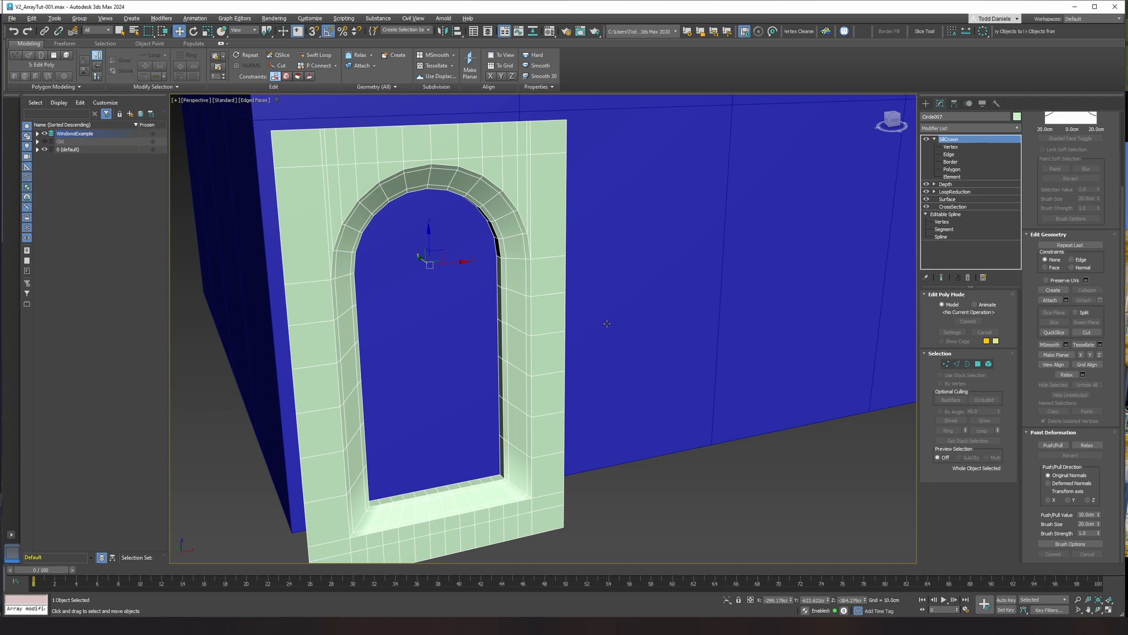
left_click(955, 169)
middle_click_drag(586, 474, 632, 391)
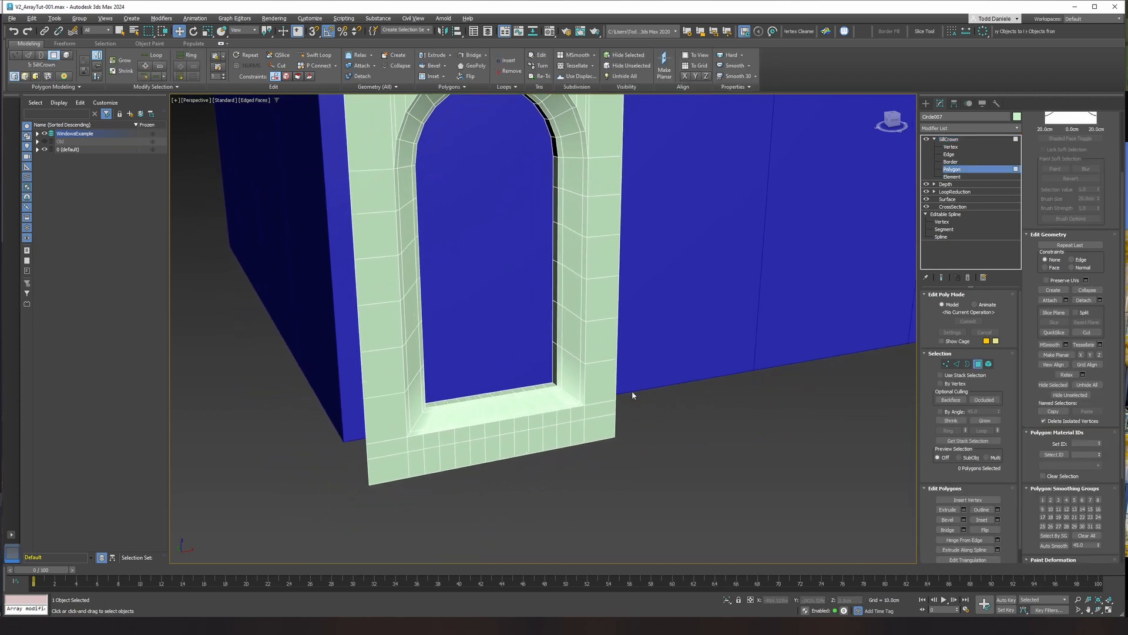
left_click(949, 154)
double_click(565, 422)
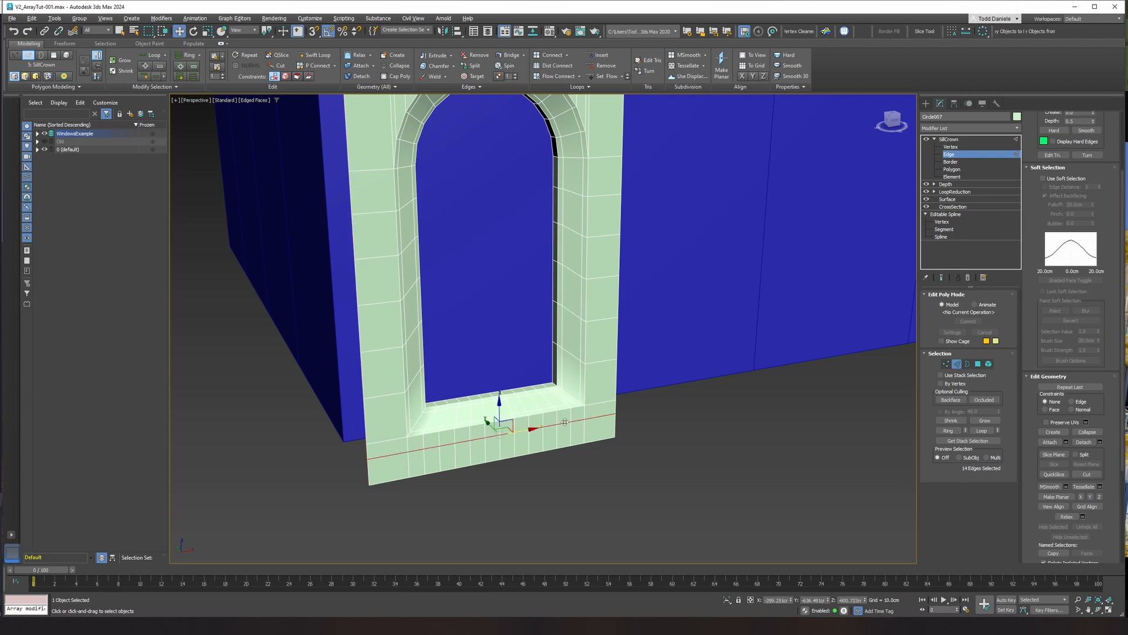
left_click_drag(500, 411, 503, 424)
Try extruding the full-width band of polygons below the window sill outward from the wall, and undo the extrusion.
left_click(947, 170)
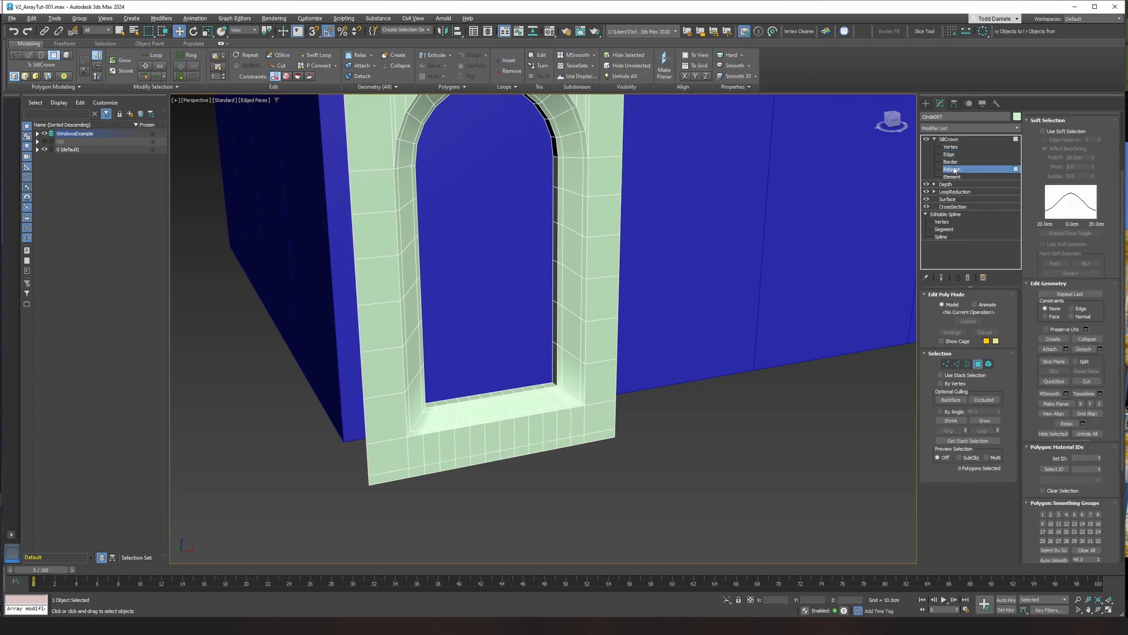
left_click(599, 424)
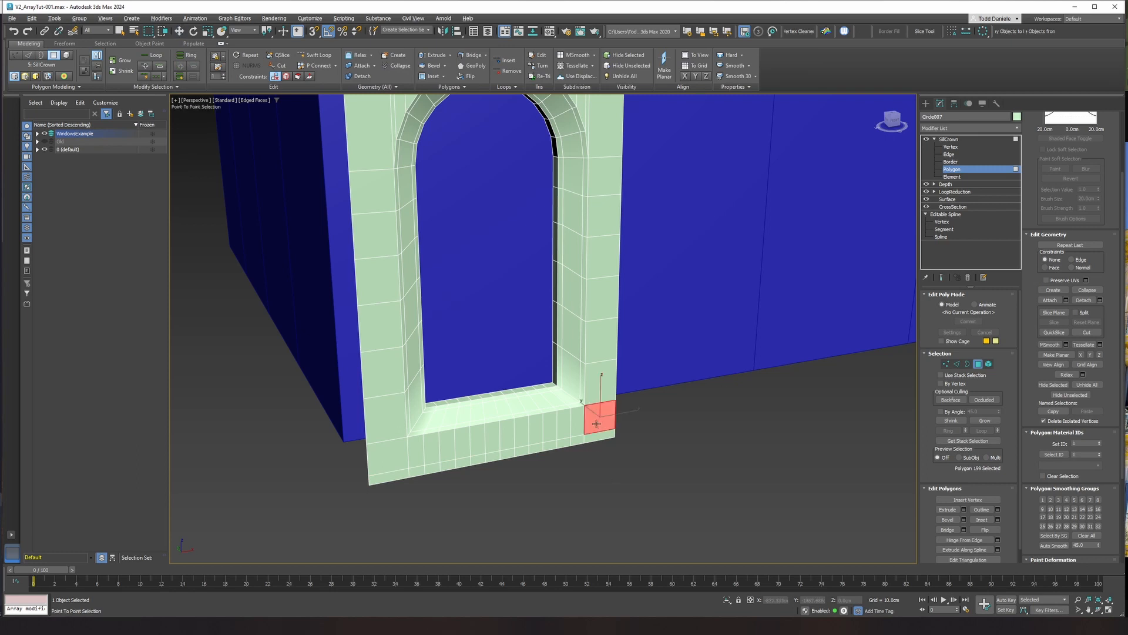
right_click(411, 456)
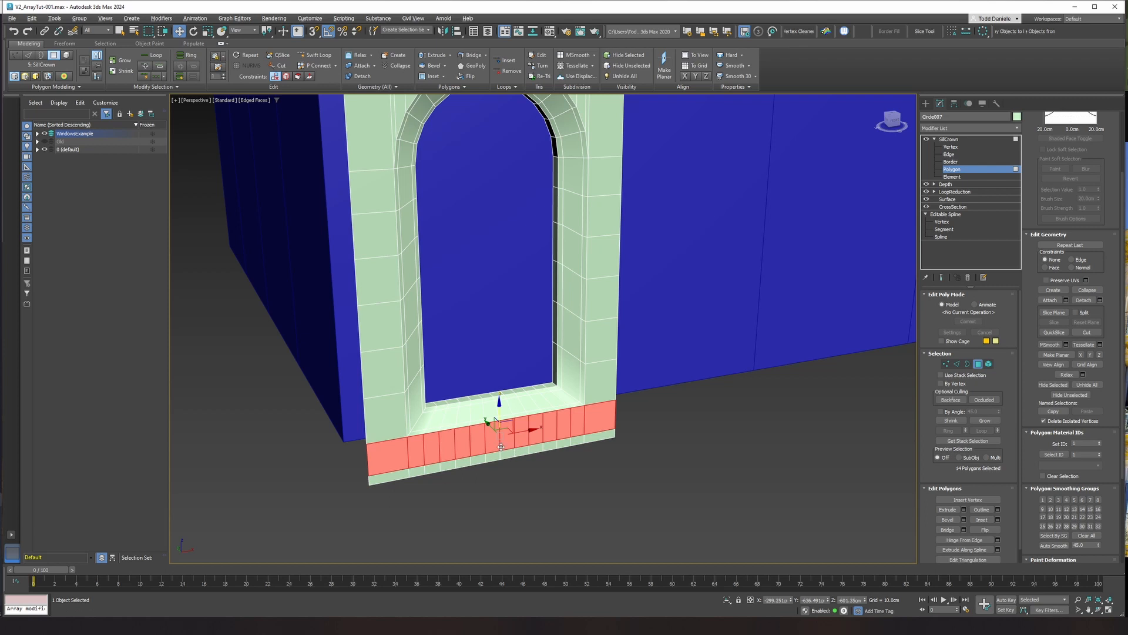
middle_click_drag(499, 446, 503, 447, "alt")
key("shift+e")
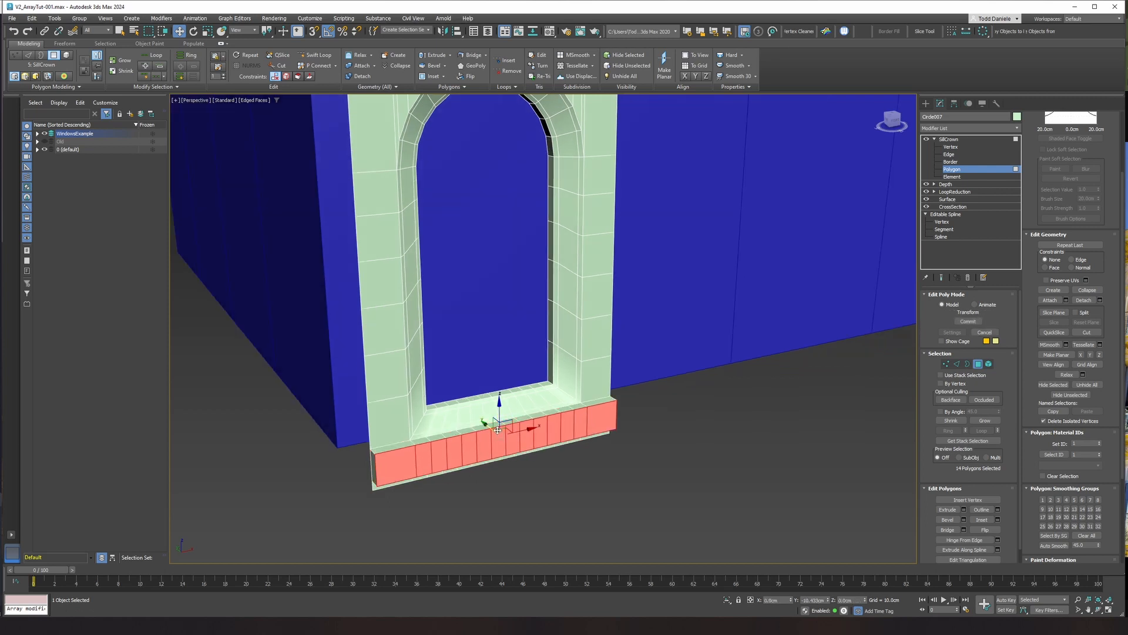
mouse_move(524, 468)
middle_mouse_down("alt")
mouse_move(460, 451)
mouse_move(473, 463)
mouse_move(526, 455)
mouse_move(524, 472)
middle_mouse_up("alt")
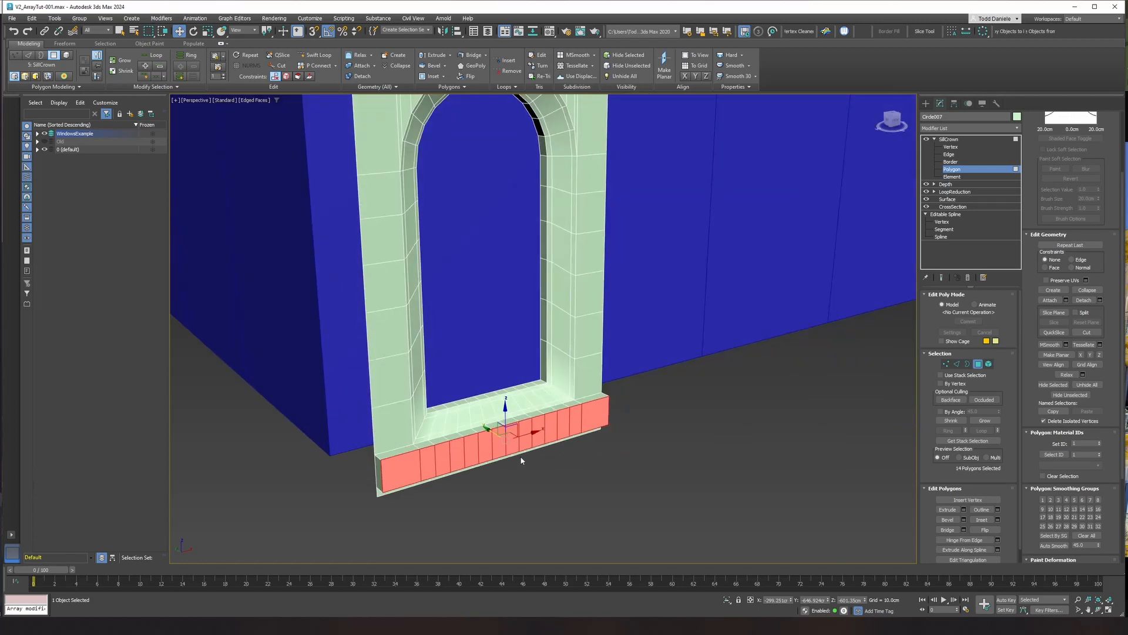
middle_click_drag(566, 416, 572, 423)
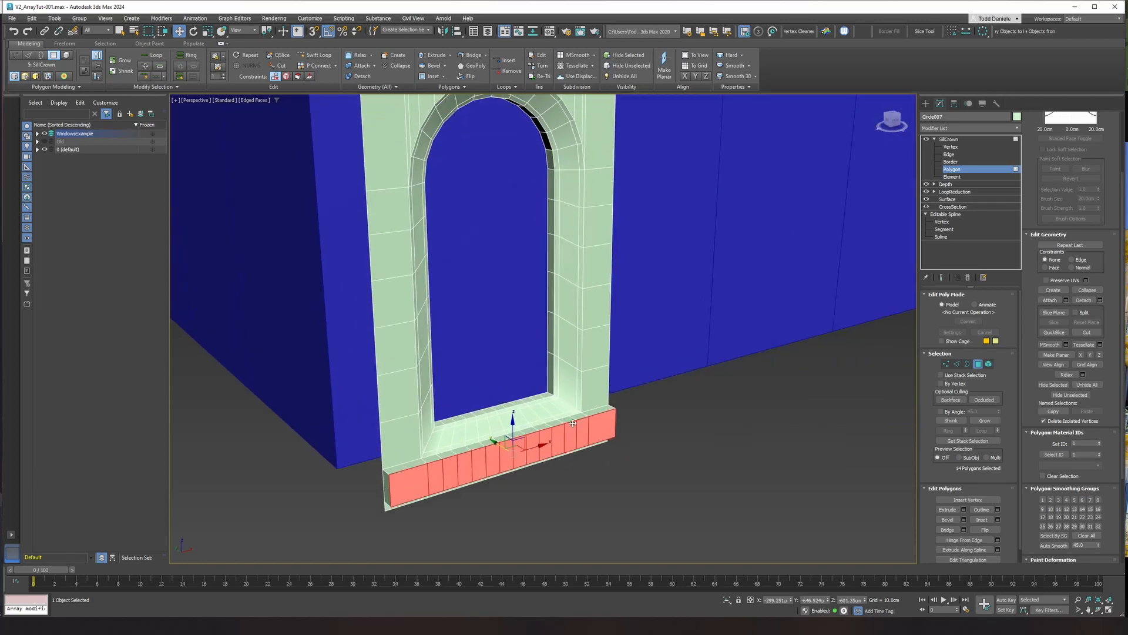
key("ctrl+z")
Add the full top row of polygons above the arch to the polygon selection.
middle_click_drag(548, 265, 584, 397)
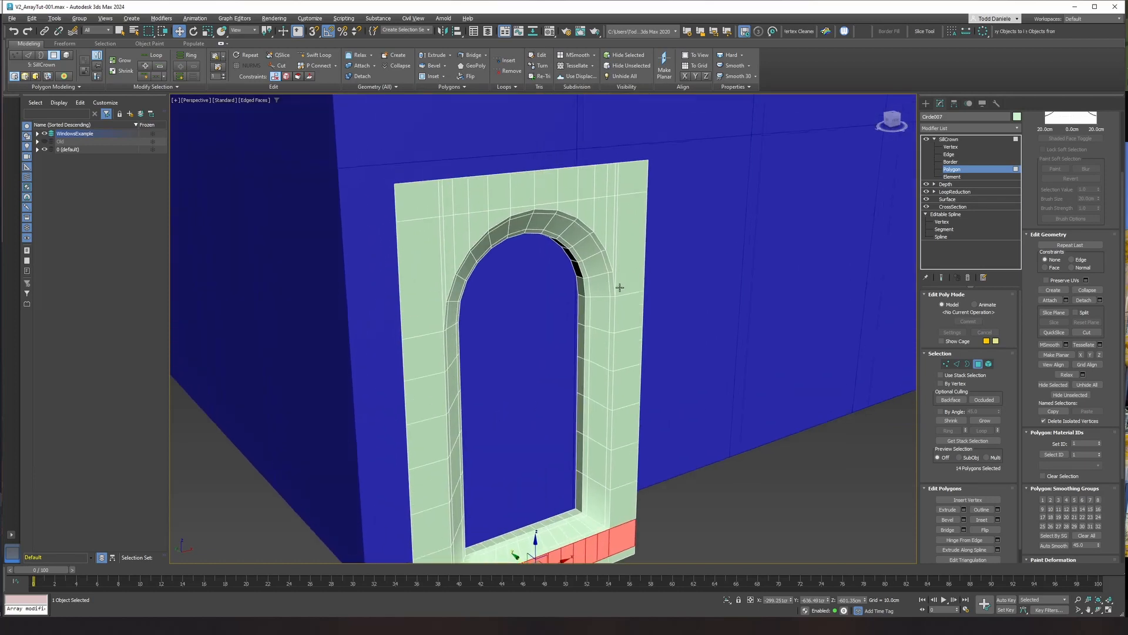
middle_click_drag(619, 287, 613, 283, "alt")
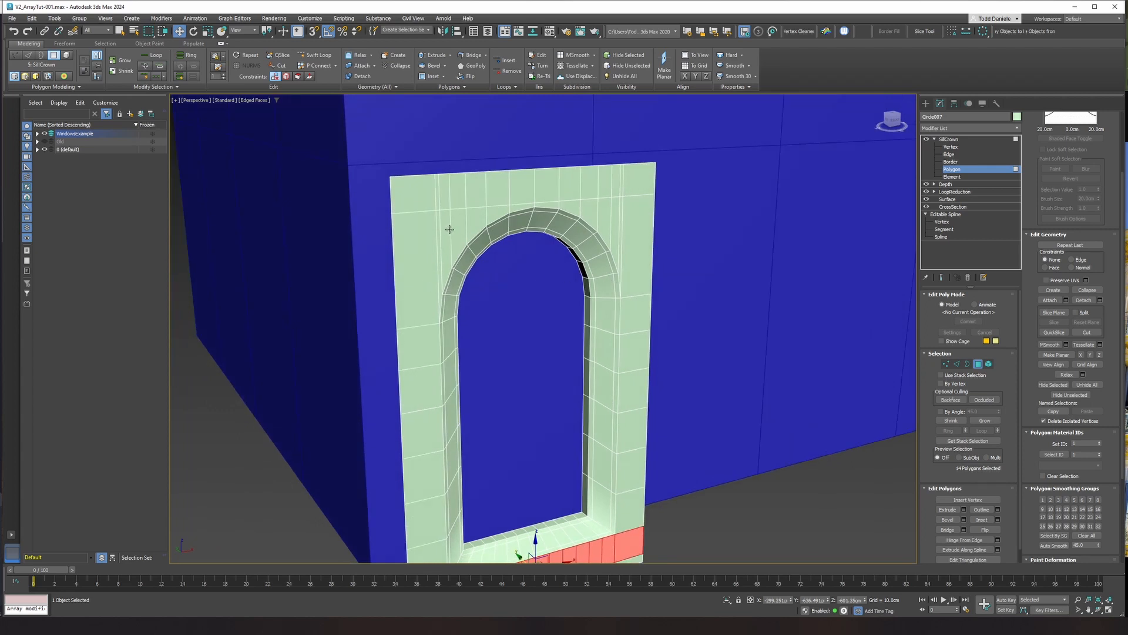
scroll(450, 230, "up", 2)
left_click(389, 184, "ctrl")
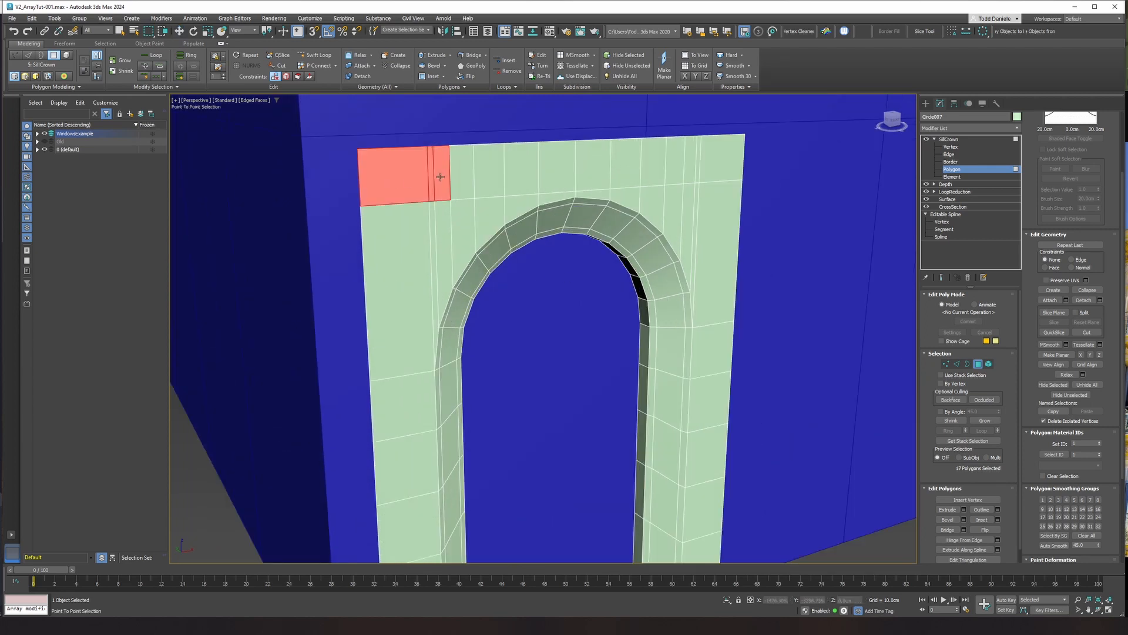
right_click(722, 167)
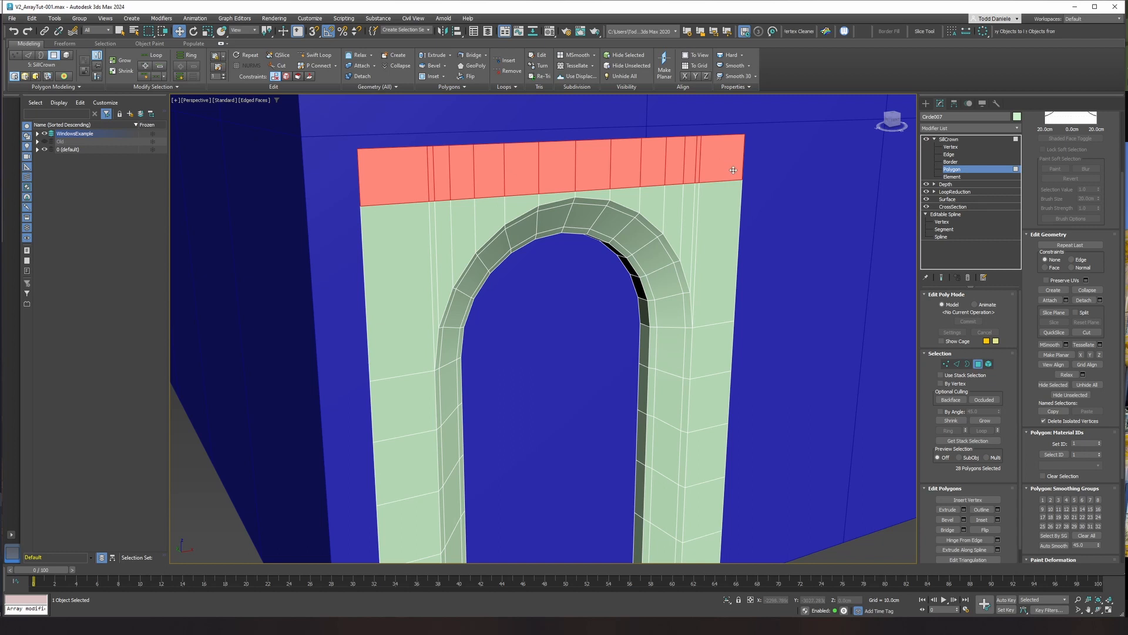
Extend the selection to the polygons surrounding the arch down to where its straight sides begin, and clear the selection.
middle_click_drag(708, 242, 690, 242, "alt")
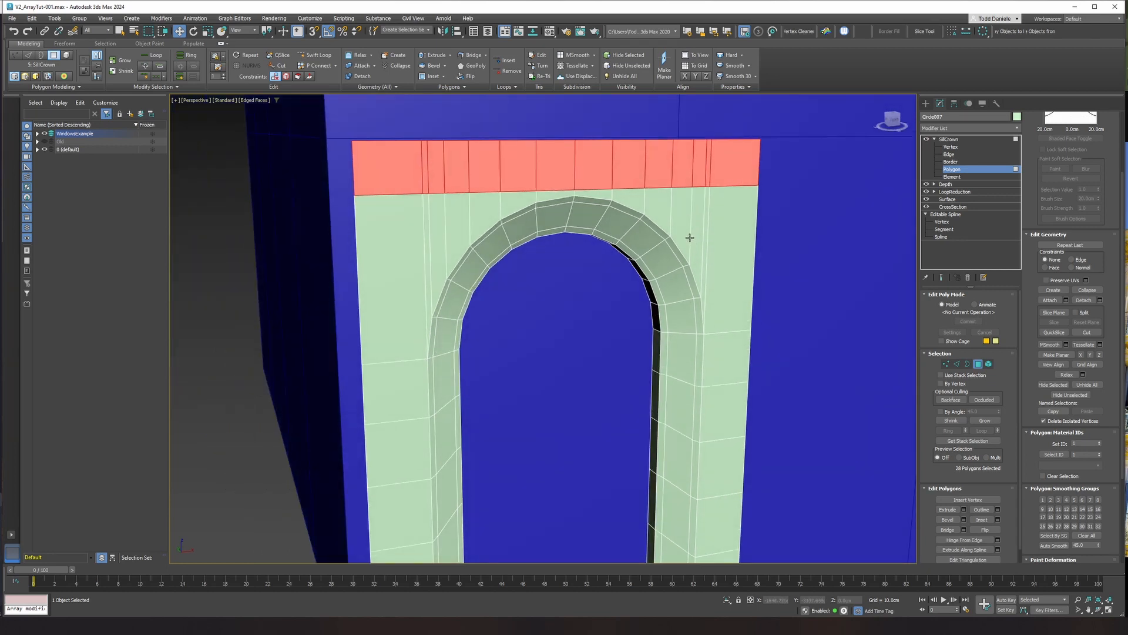
left_click(720, 257, "ctrl")
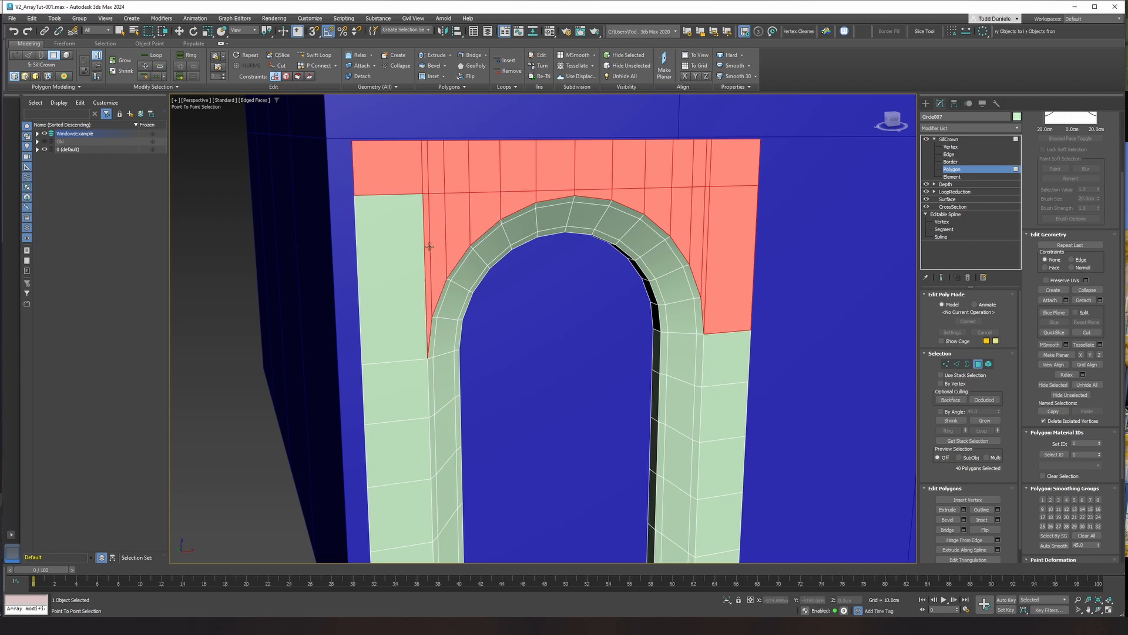
right_click(406, 269)
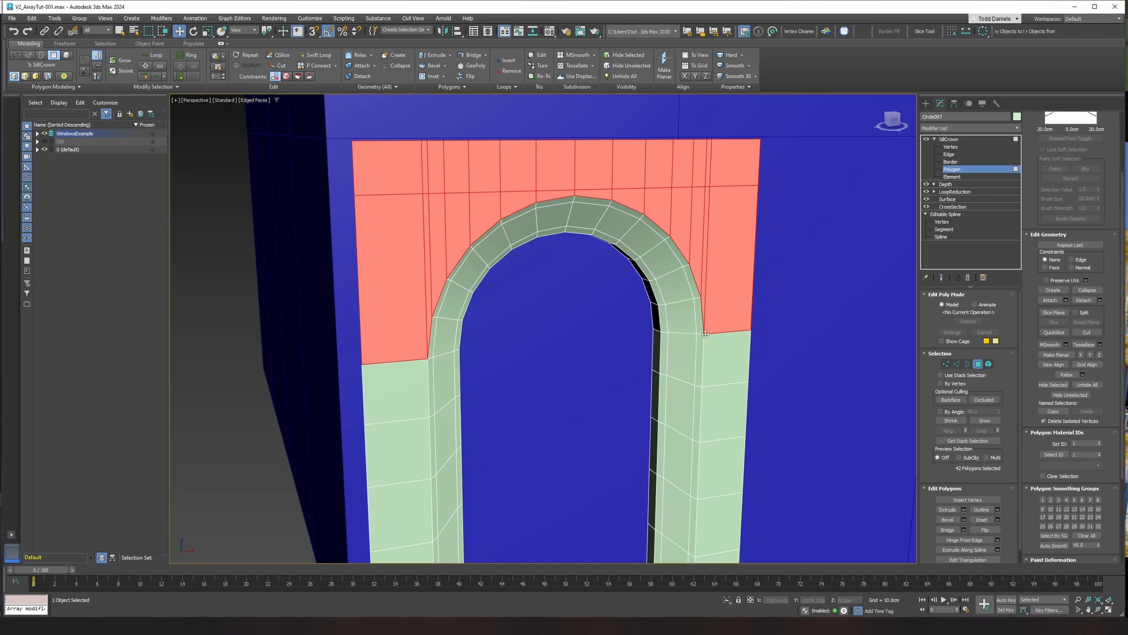
scroll(702, 331, "down", 4)
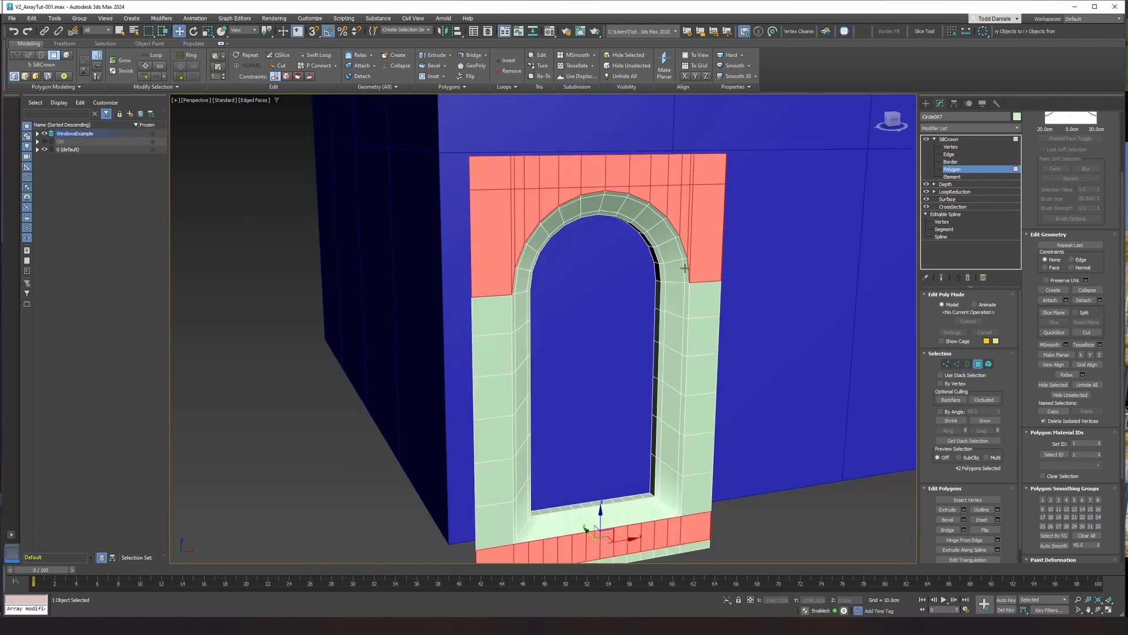
middle_click_drag(699, 310, 687, 294)
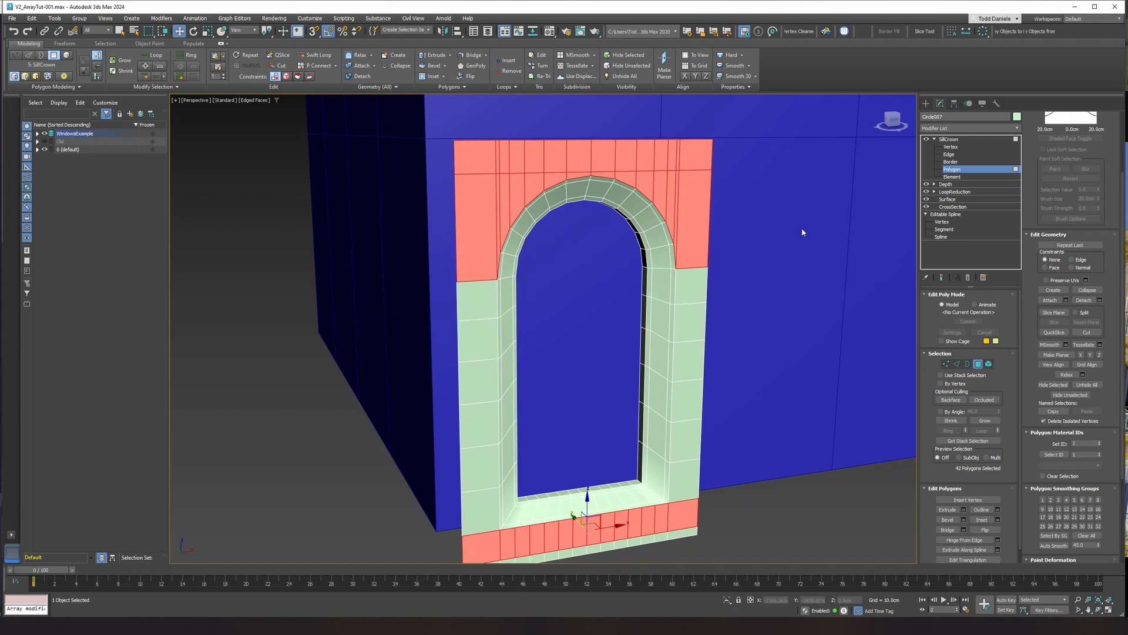
left_click(787, 512)
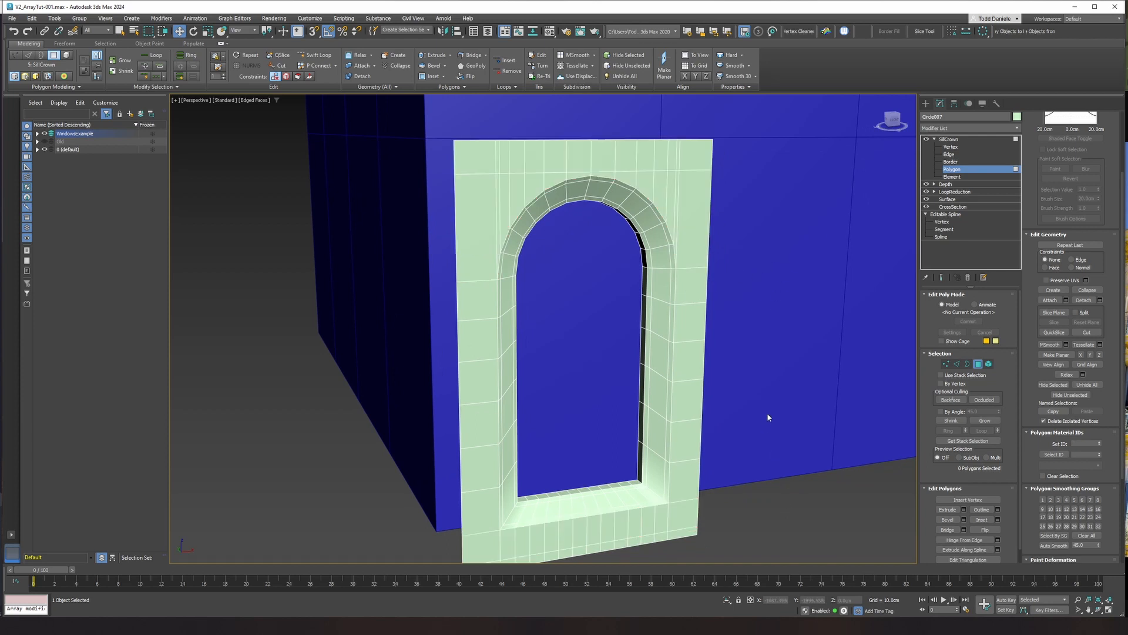
Draw a box about 189 cm wide and 27 cm long with AutoGrid on the panel's front face, just below the window sill.
middle_click_drag(766, 413, 710, 396, "alt")
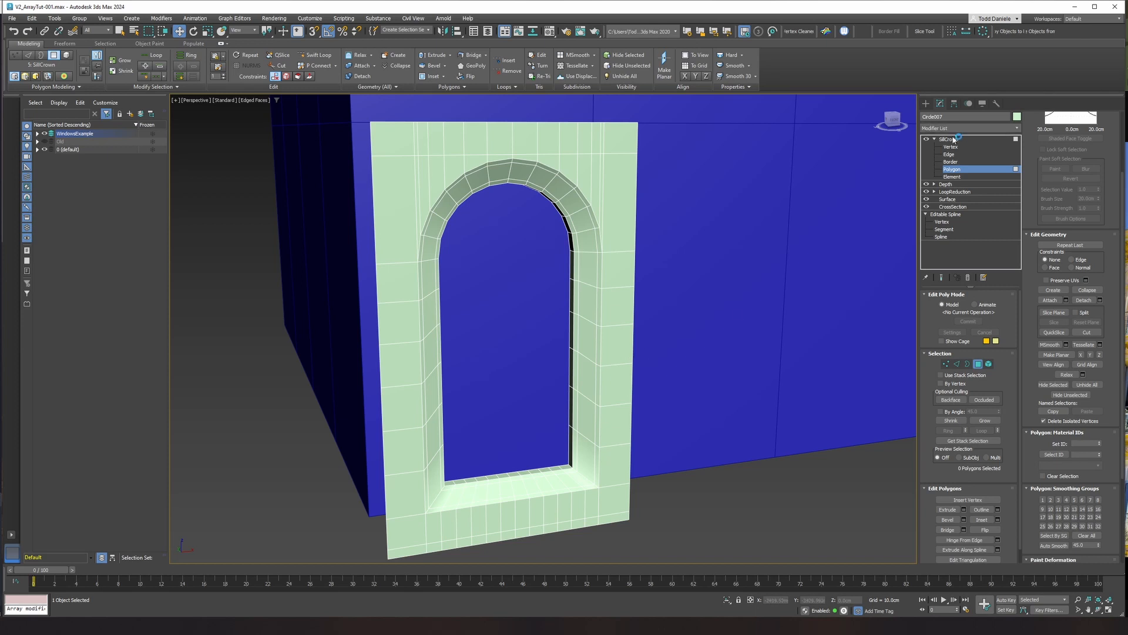
left_click(926, 104)
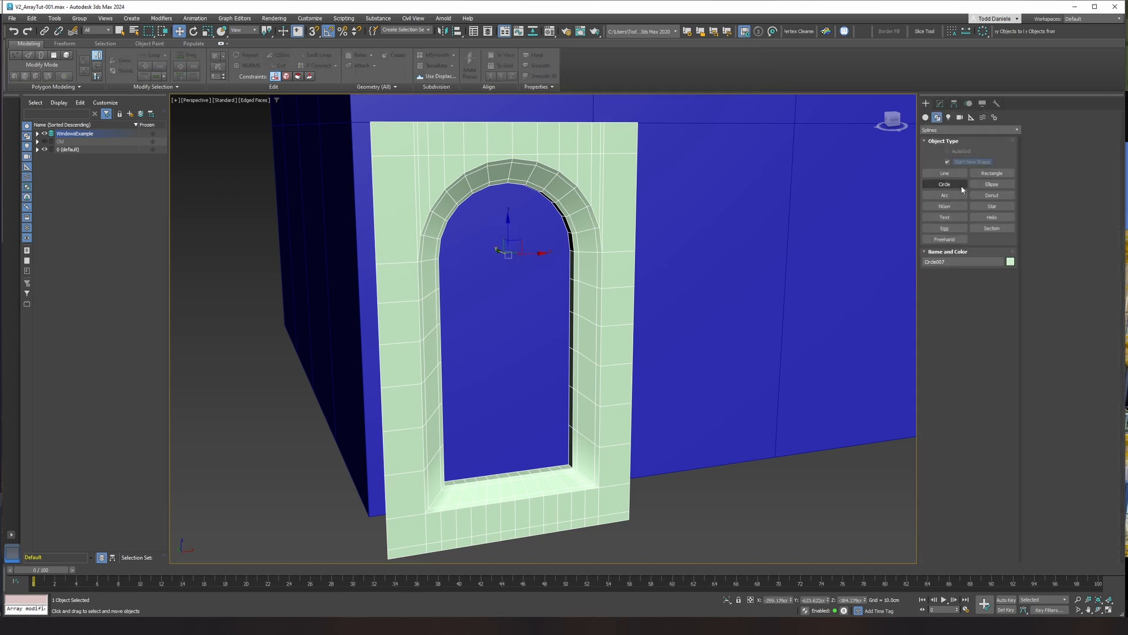
left_click(926, 120)
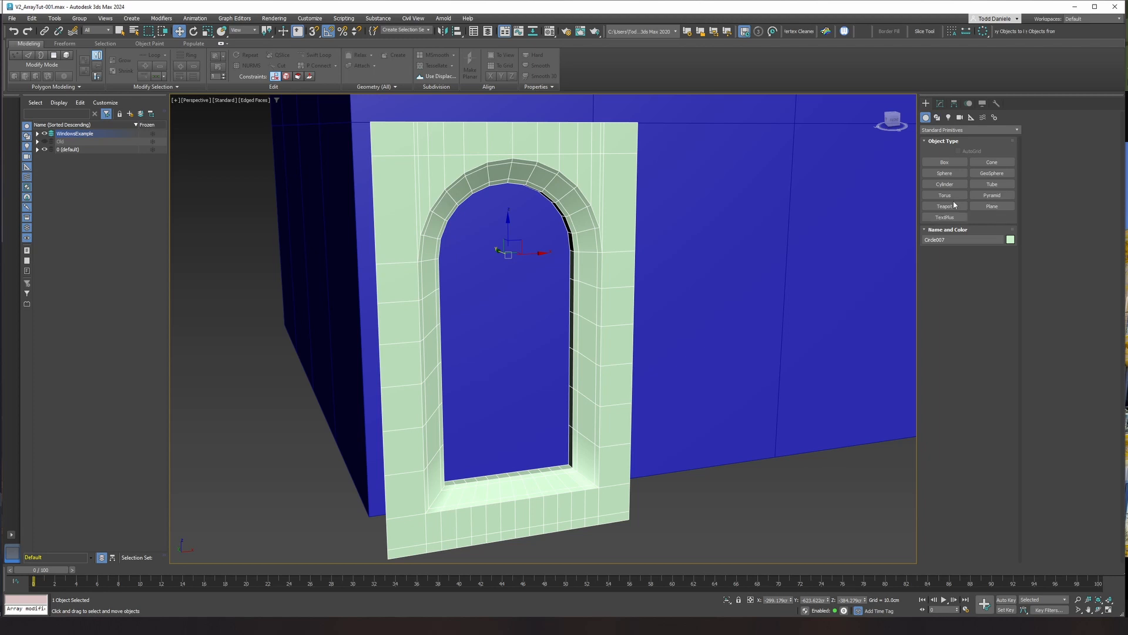
left_click(944, 162)
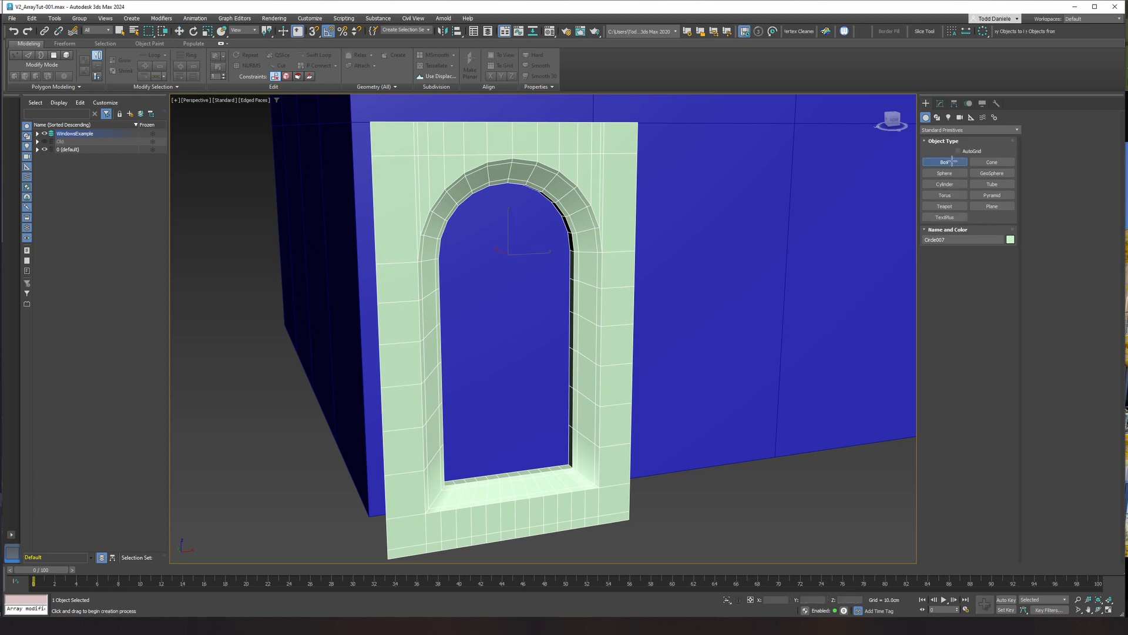
left_click(959, 151)
middle_click_drag(693, 421, 699, 410)
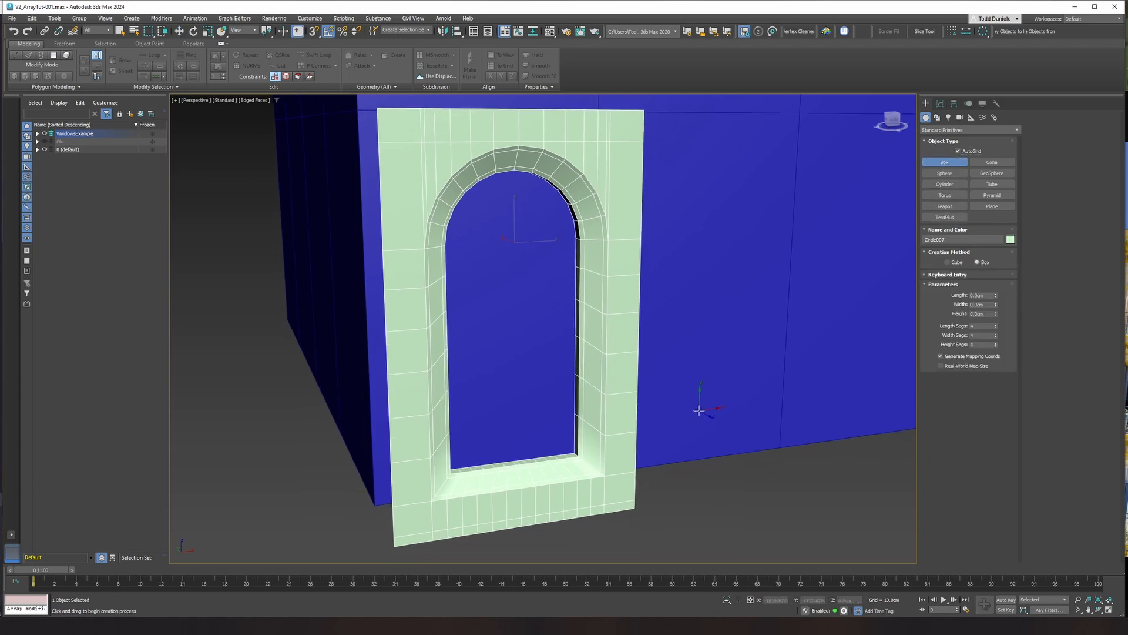
key("f")
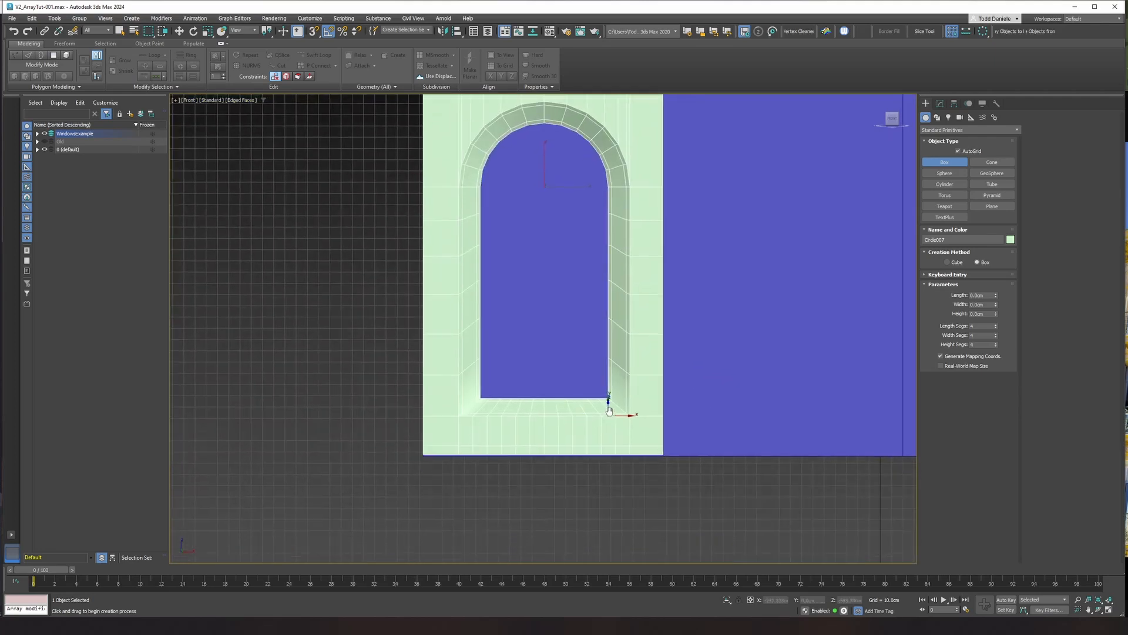
scroll(504, 408, "up", 6)
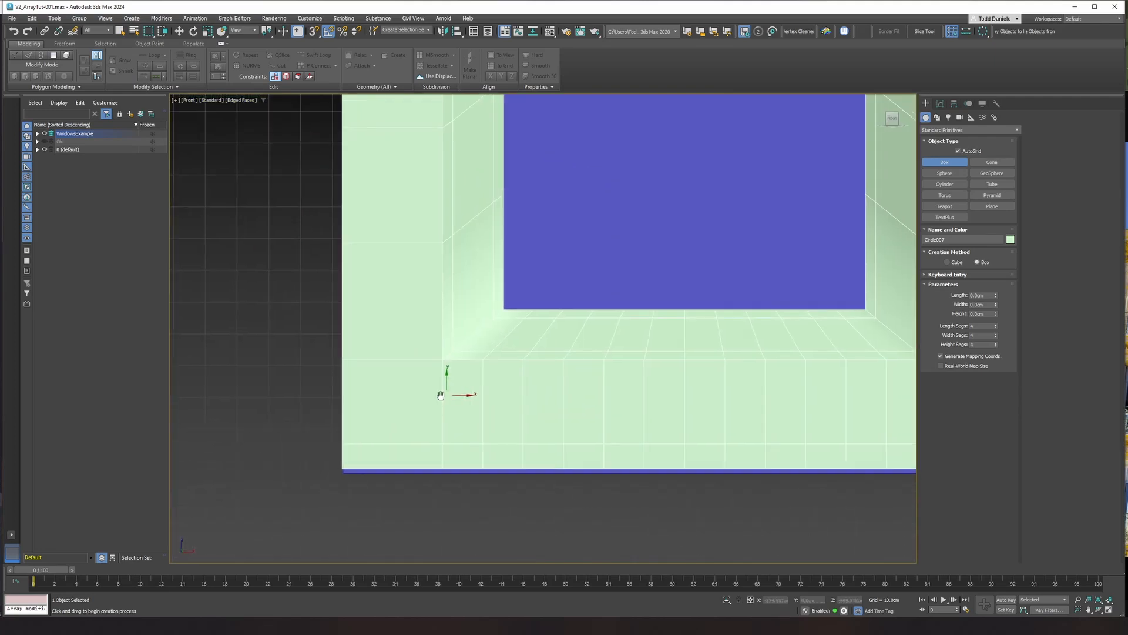
middle_click_drag(441, 390, 298, 386)
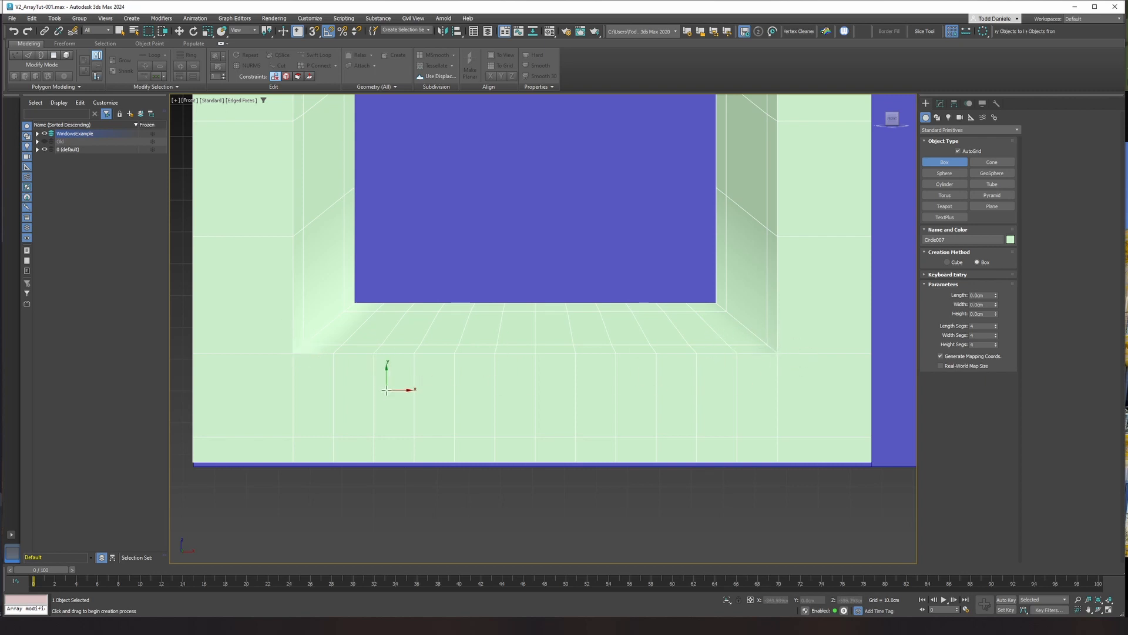
middle_click_drag(354, 383, 338, 372)
scroll(338, 372, "down", 5)
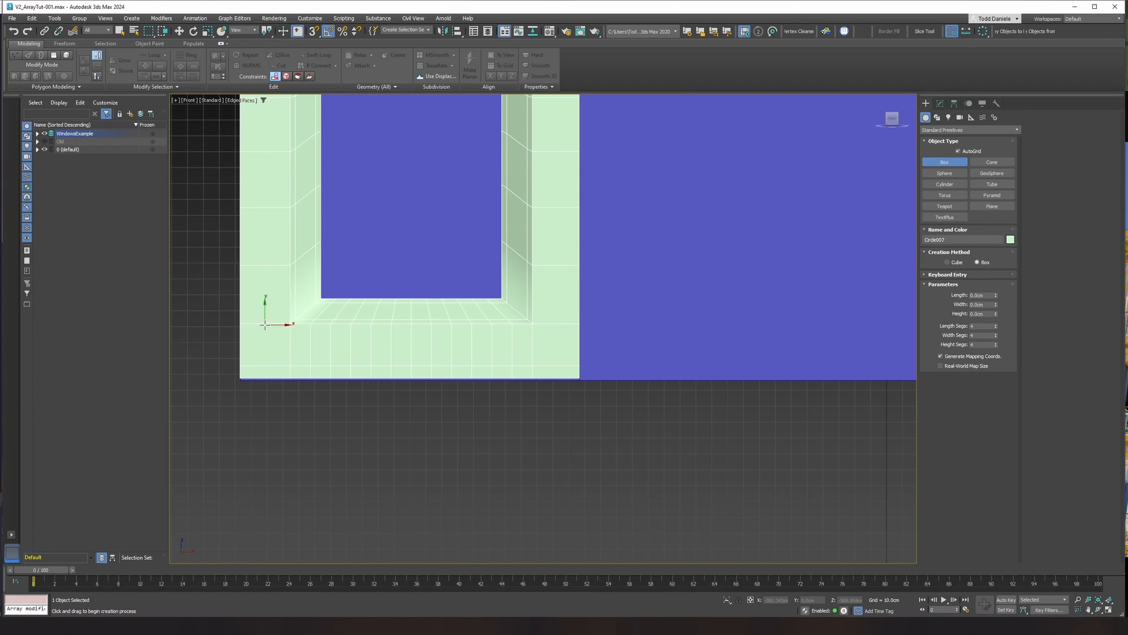
left_click_drag(263, 323, 565, 368)
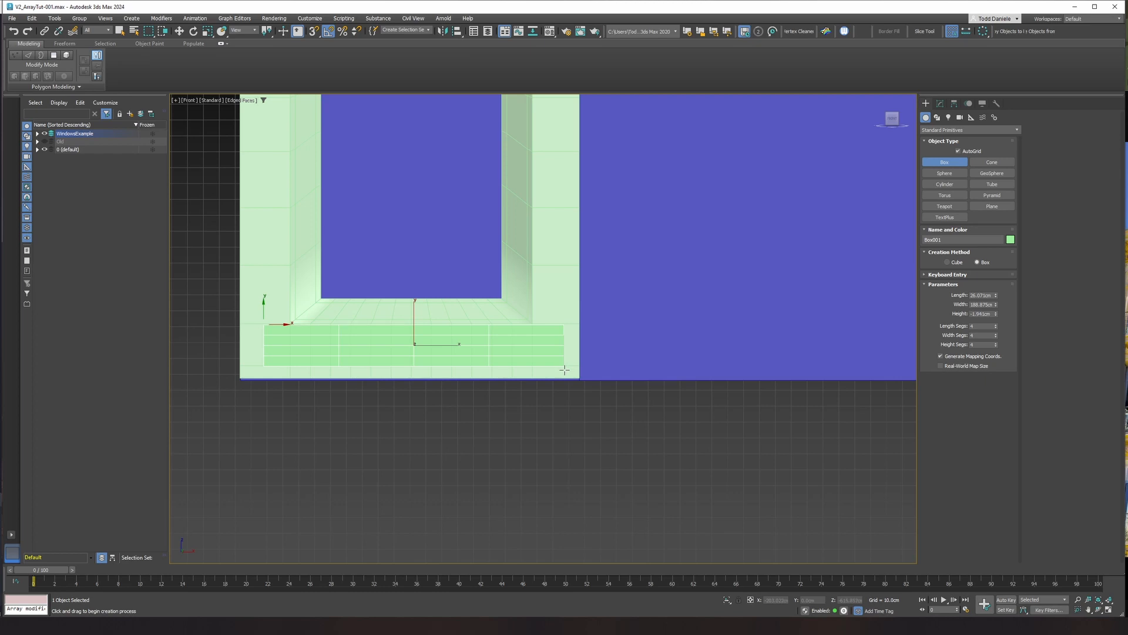
left_click(573, 400)
Set the box's height to about 14.4 cm outward from the panel and its length, width and height segments to 1.
key("z")
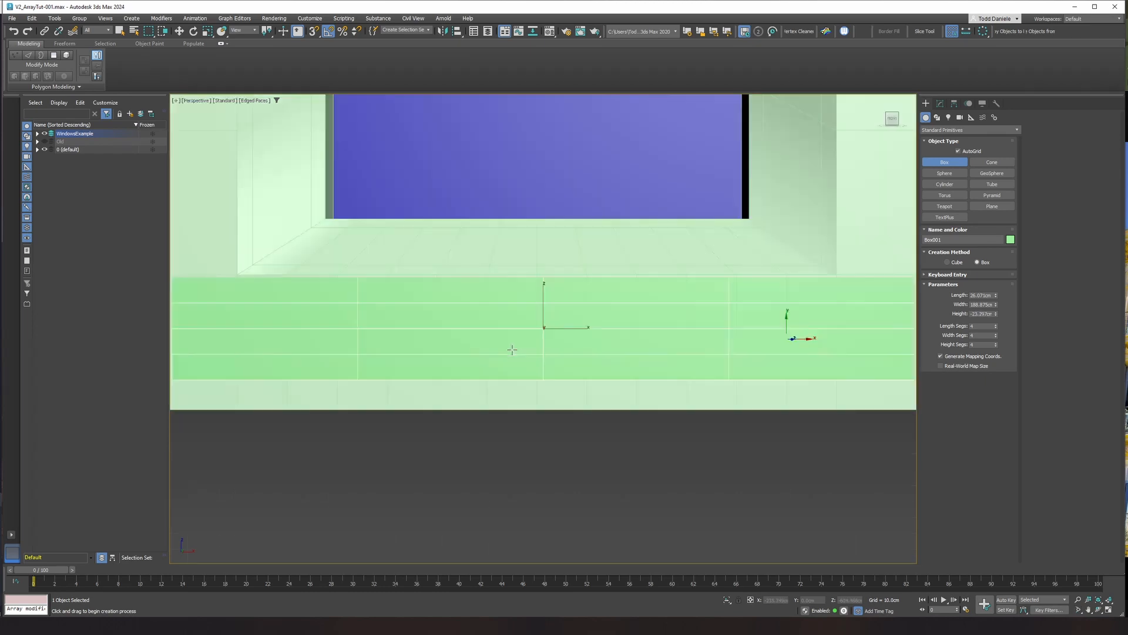
key("p")
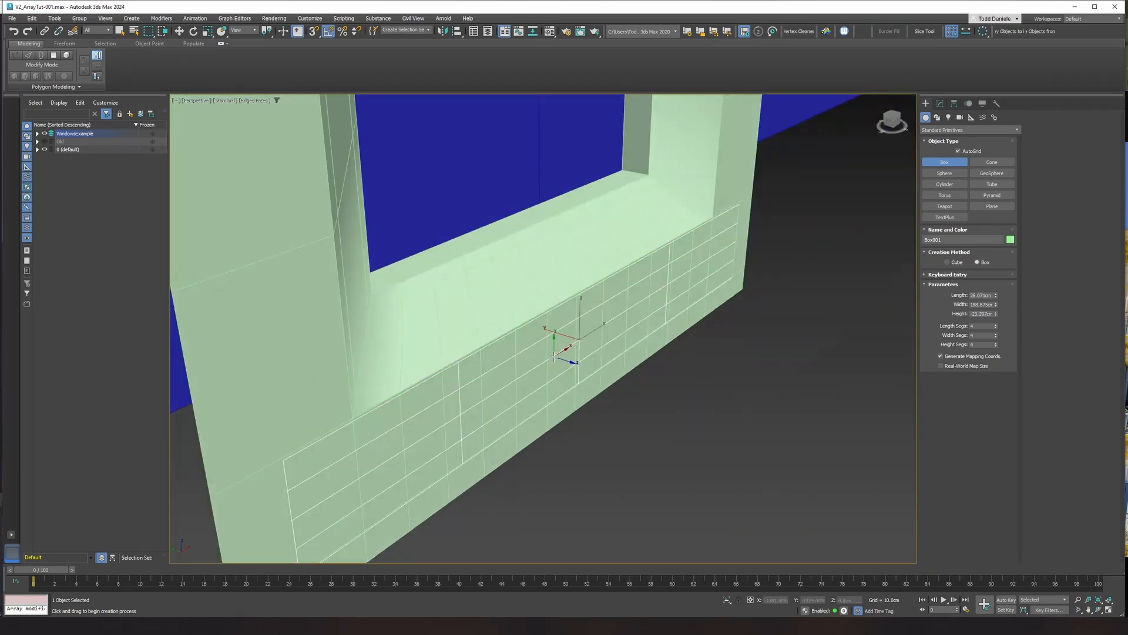
key("F3")
key("F3")
left_click_drag(997, 314, 1008, 263)
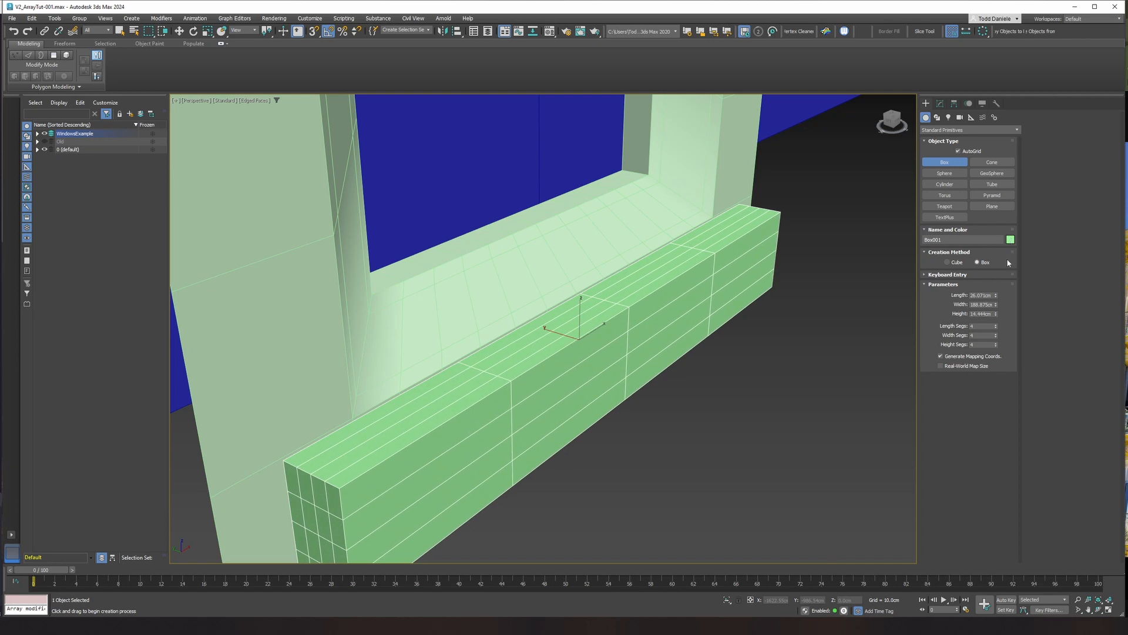
right_click(996, 326)
right_click(996, 335)
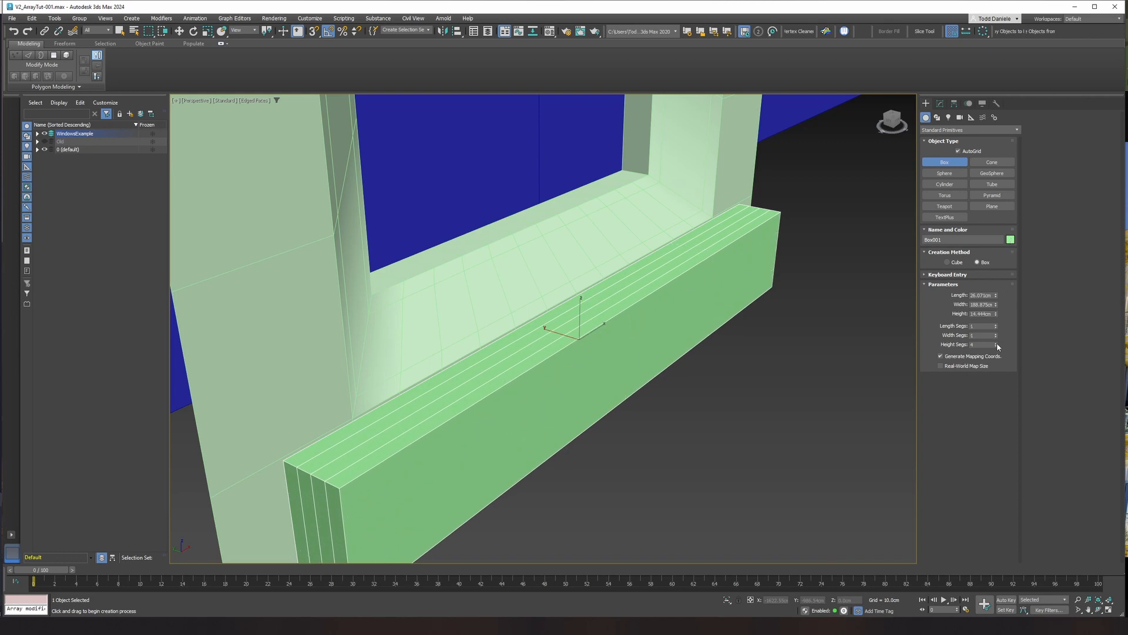
right_click(996, 344)
Examine the sill box's placement on the window panel in the perspective and front views.
scroll(727, 371, "down", 5)
middle_click_drag(722, 363, 673, 399, "alt")
scroll(673, 399, "down", 3)
middle_click_drag(702, 338, 681, 390, "alt")
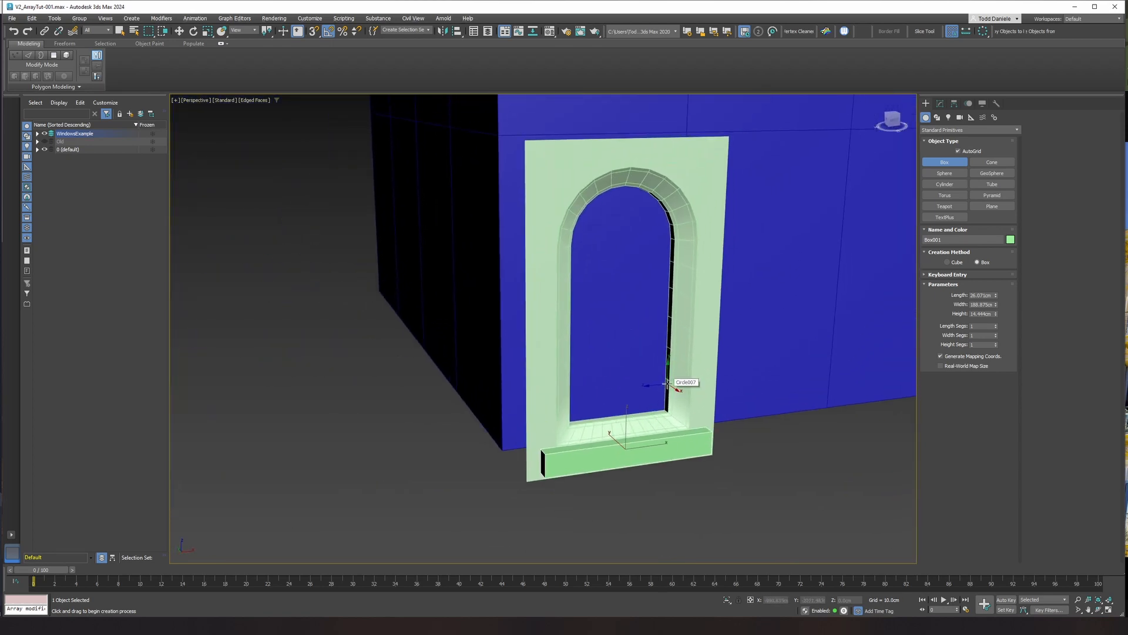
key("f")
middle_click_drag(462, 337, 632, 385)
scroll(632, 385, "up", 3)
scroll(633, 386, "down", 4)
middle_click_drag(669, 242, 660, 290)
scroll(660, 290, "down", 2)
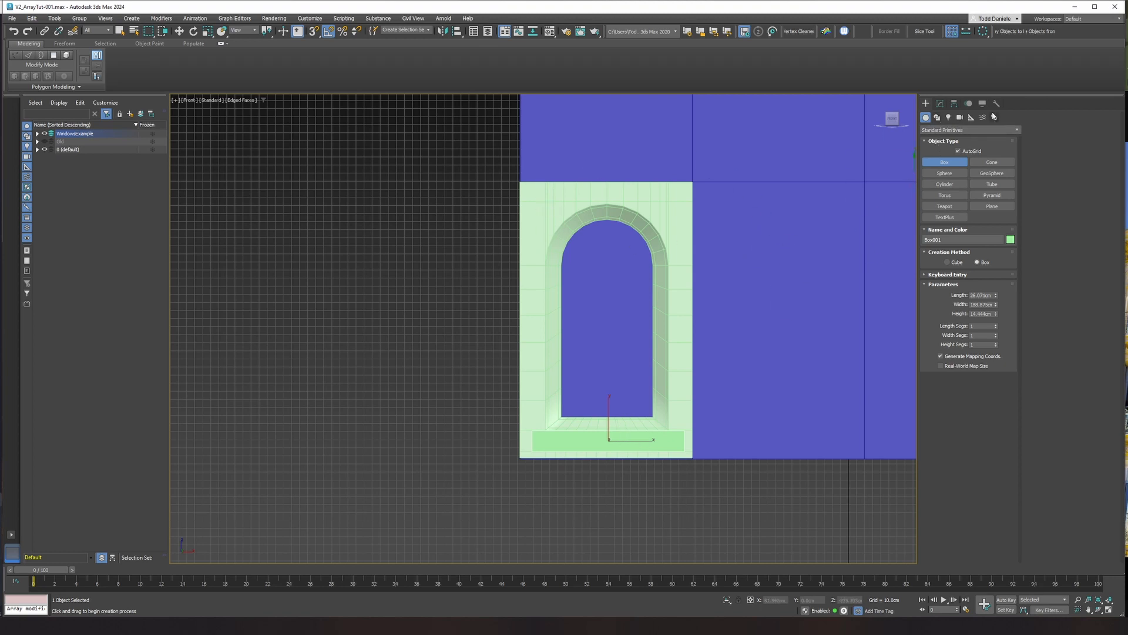
left_click(940, 104)
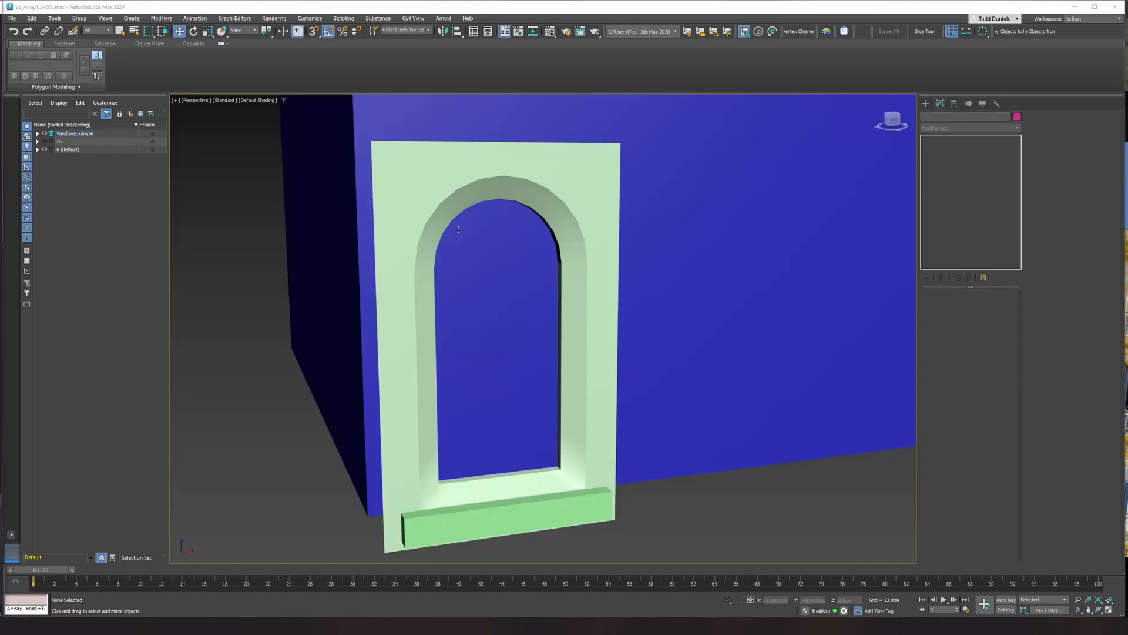
Draw a cylinder of about 95 cm radius and 9.4 cm height with AutoGrid, centred on the panel face above the arch.
left_click(926, 104)
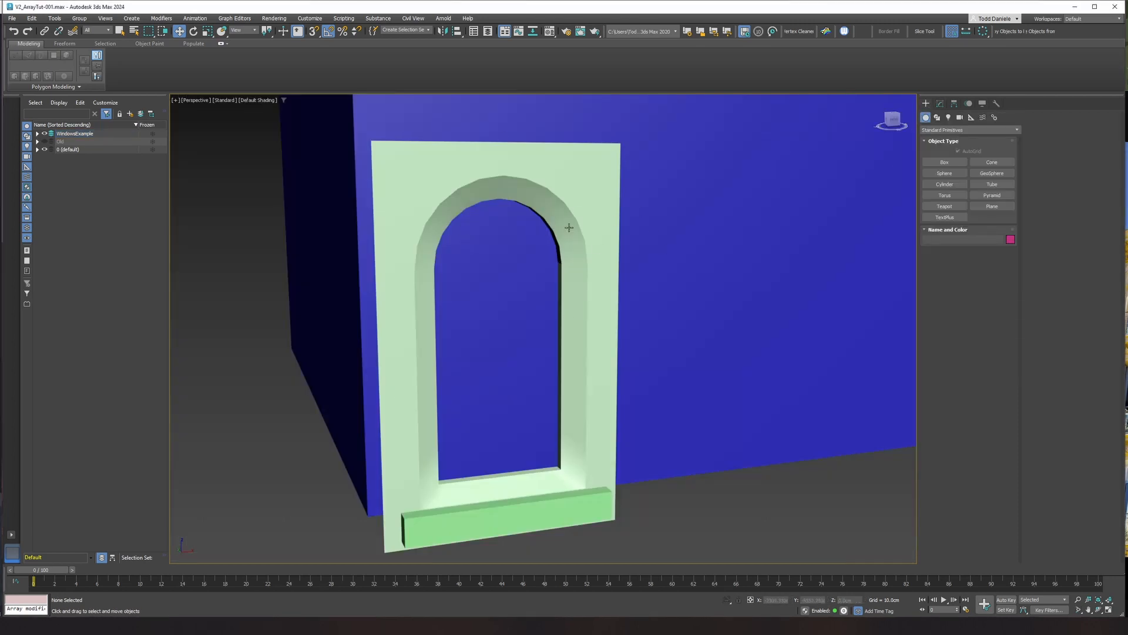
left_click(945, 183)
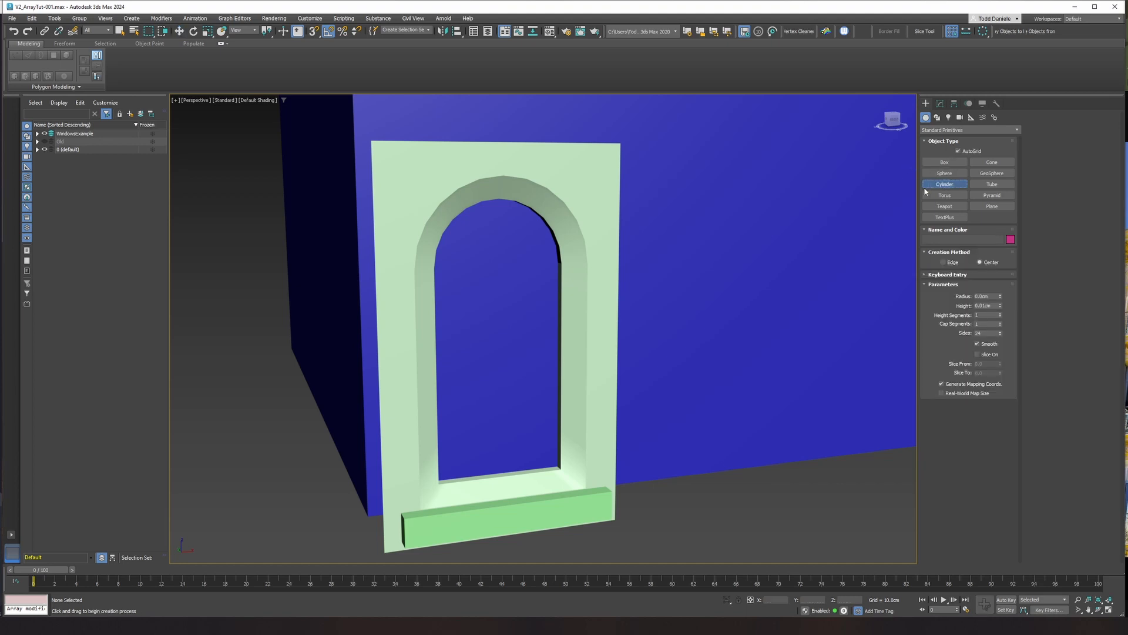
middle_click_drag(641, 228, 640, 264)
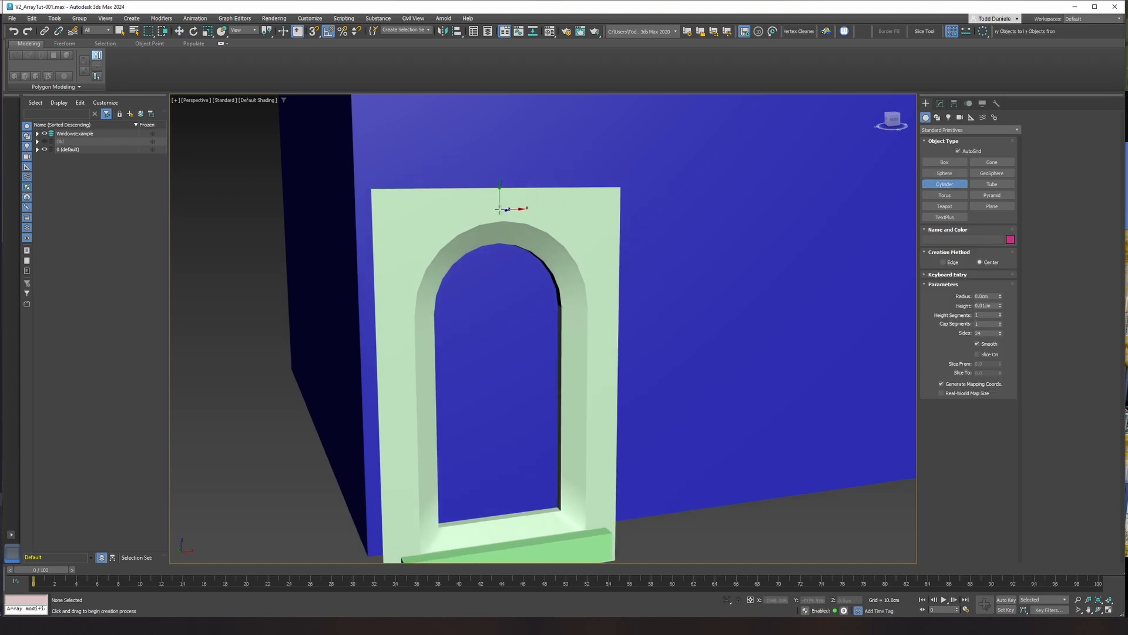
middle_click_drag(519, 215, 514, 215, "alt")
key("f")
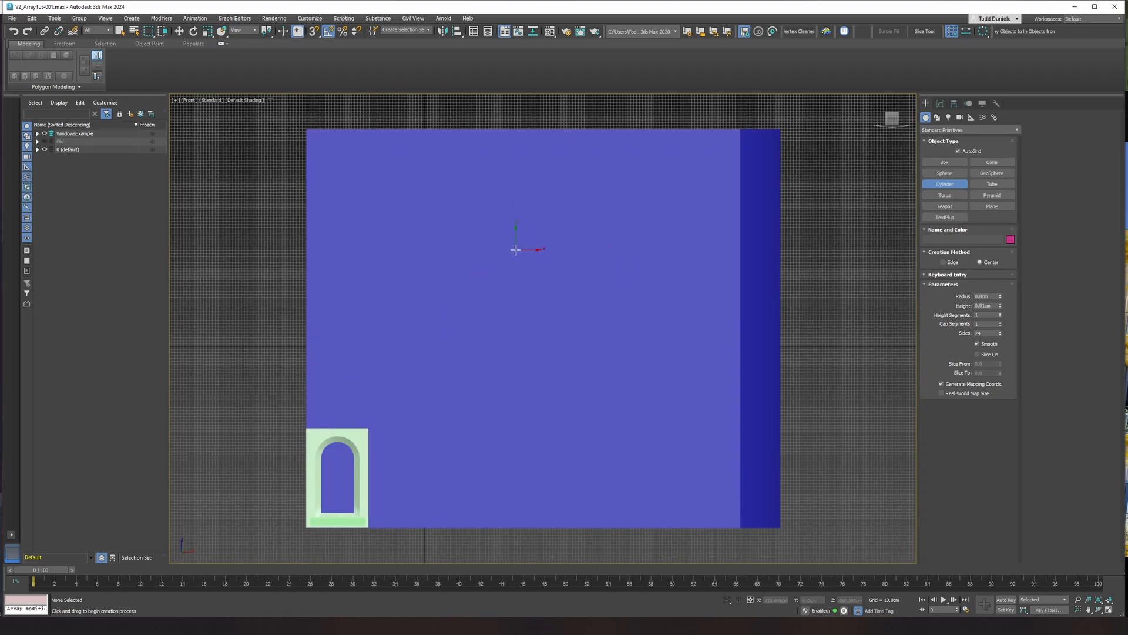
scroll(427, 365, "up", 7)
key("F4")
scroll(517, 276, "up", 5)
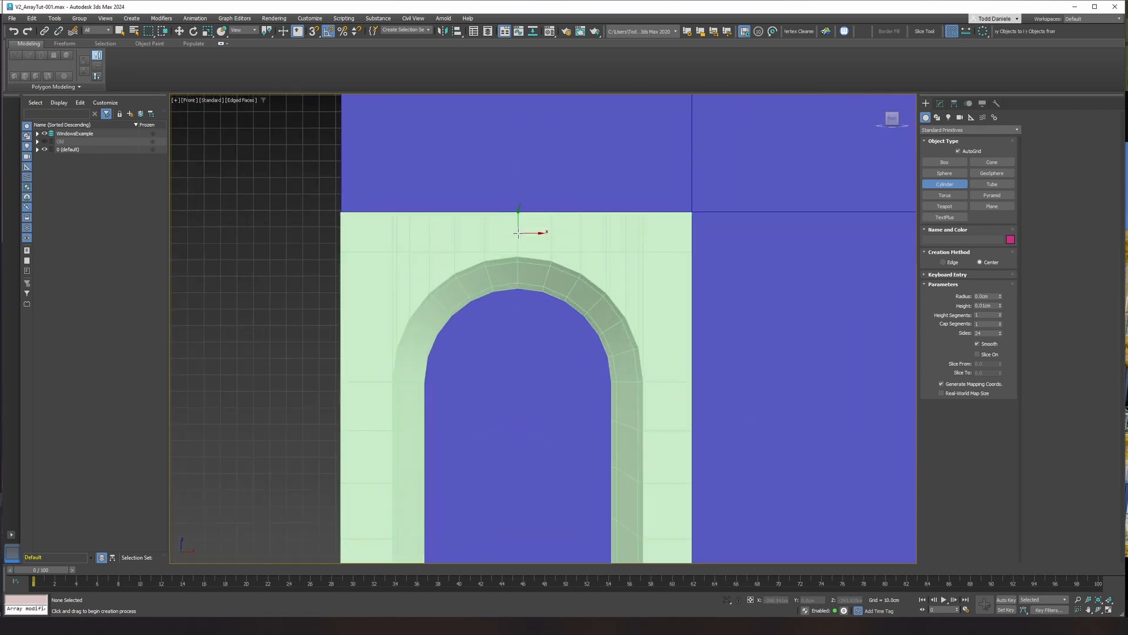
left_click_drag(517, 233, 674, 235)
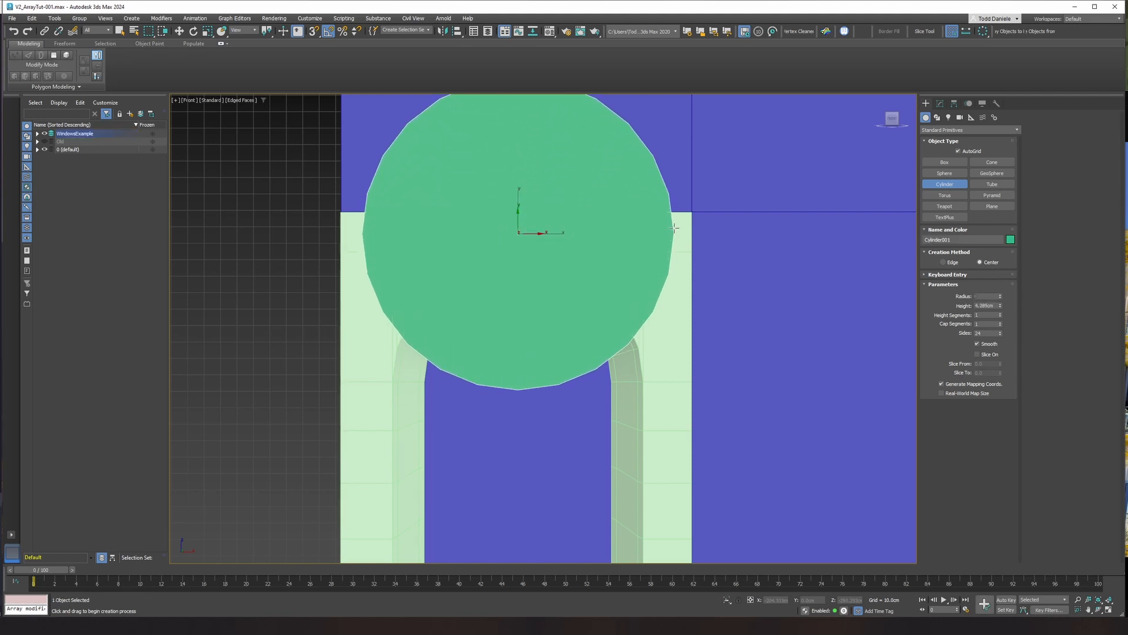
key("w")
Move the cylinder straight down until it is concentric with the window's arch.
key("p")
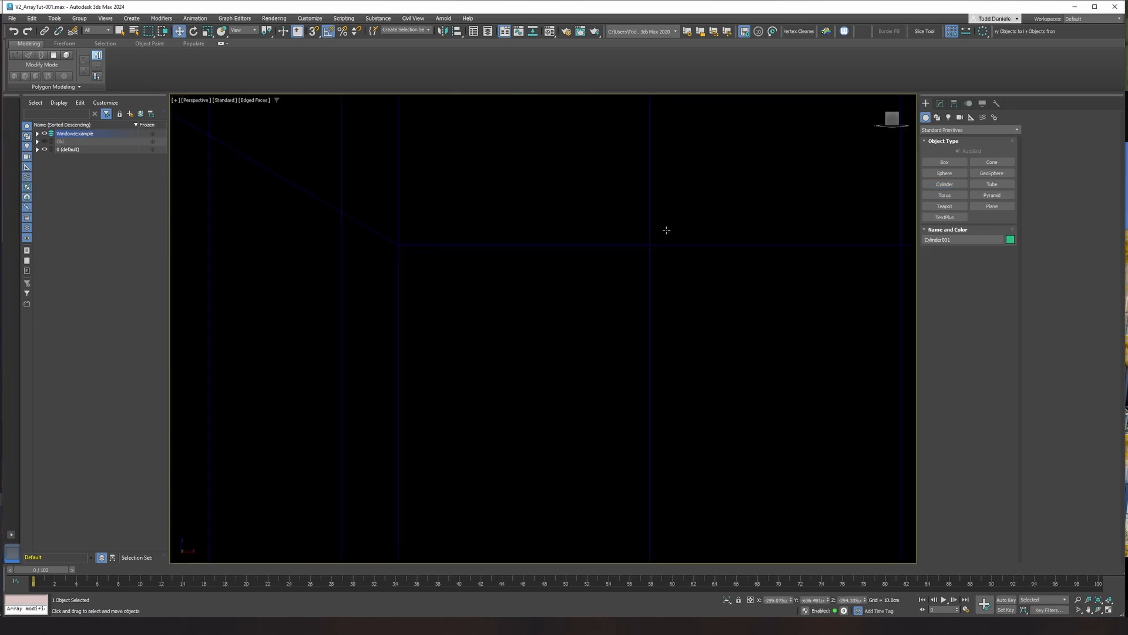
key("z")
scroll(605, 305, "down", 4)
middle_click_drag(605, 305, 655, 314, "alt")
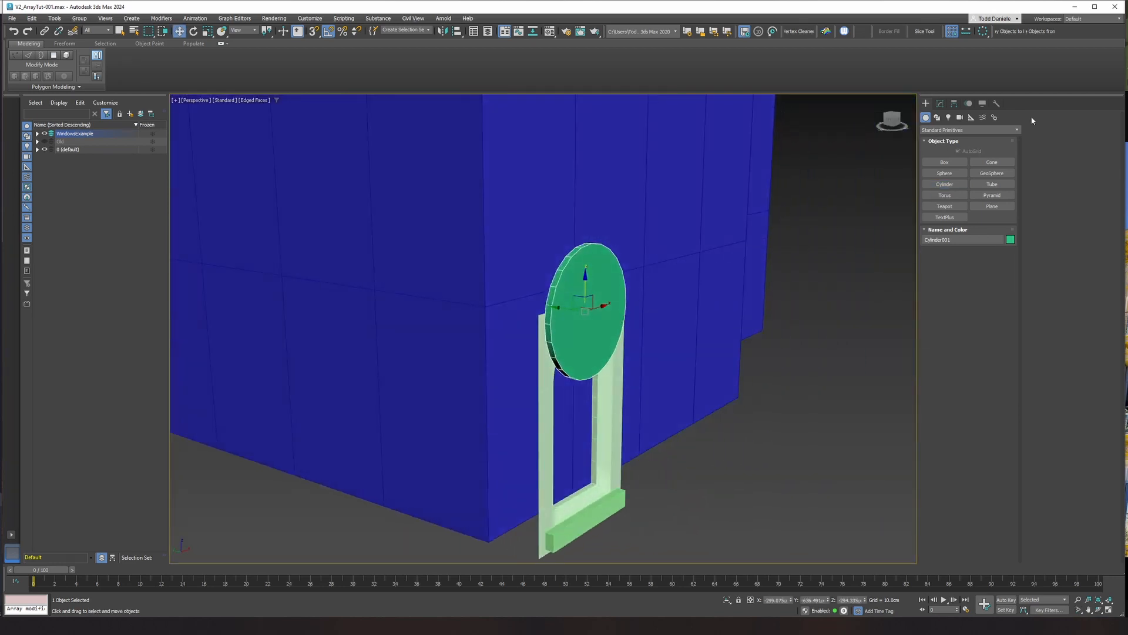
left_click(940, 103)
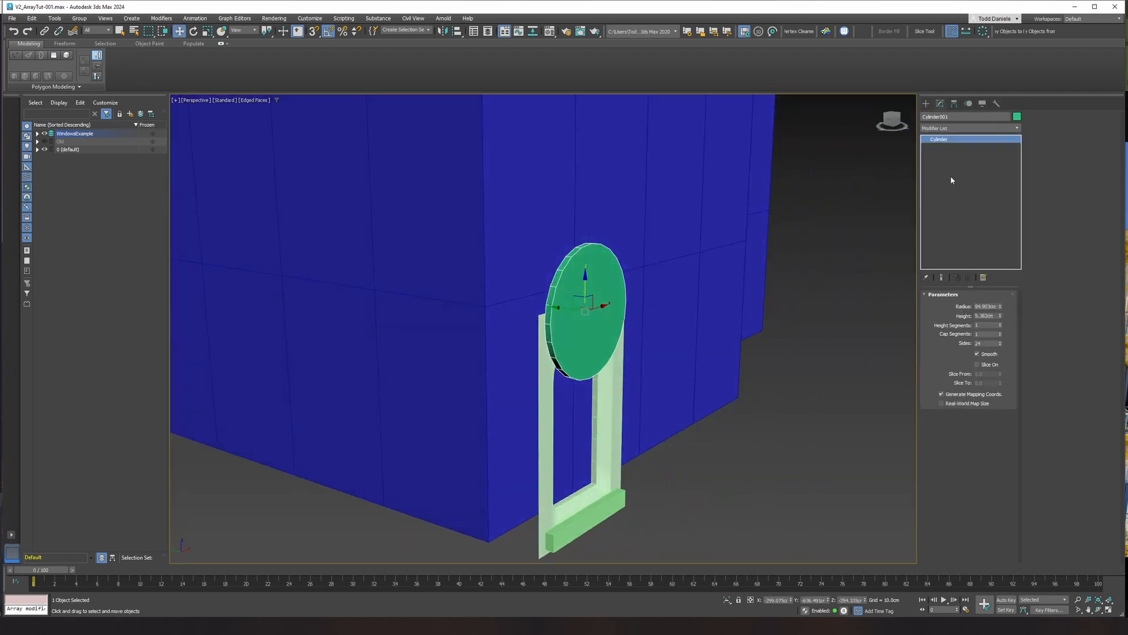
double_click(982, 344)
middle_click_drag(695, 347, 665, 345, "alt")
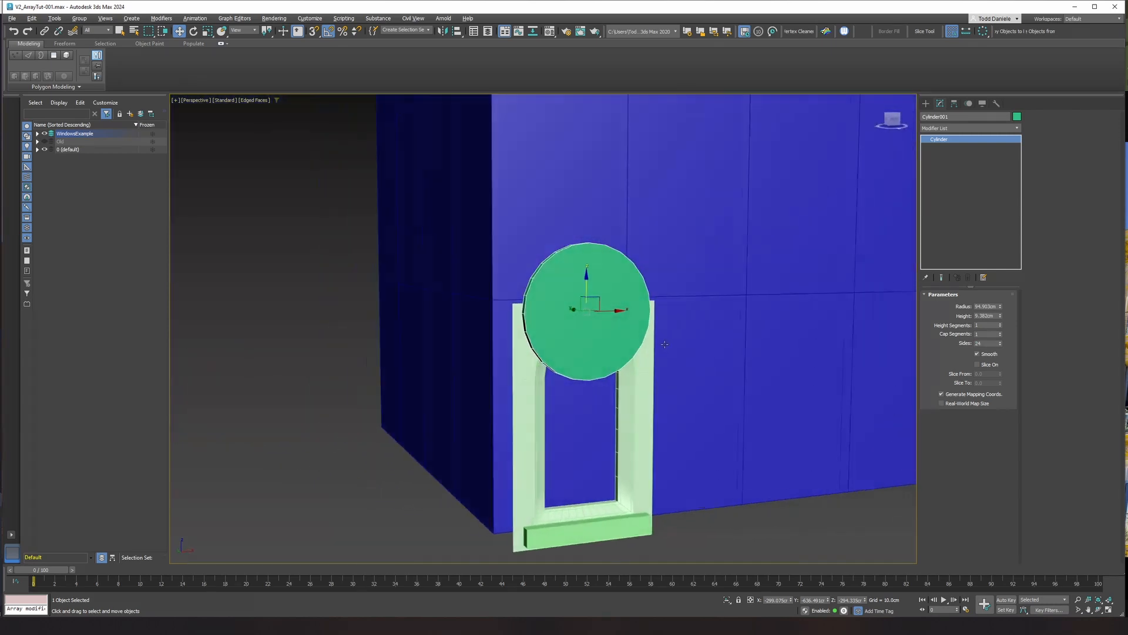
scroll(615, 316, "up", 3)
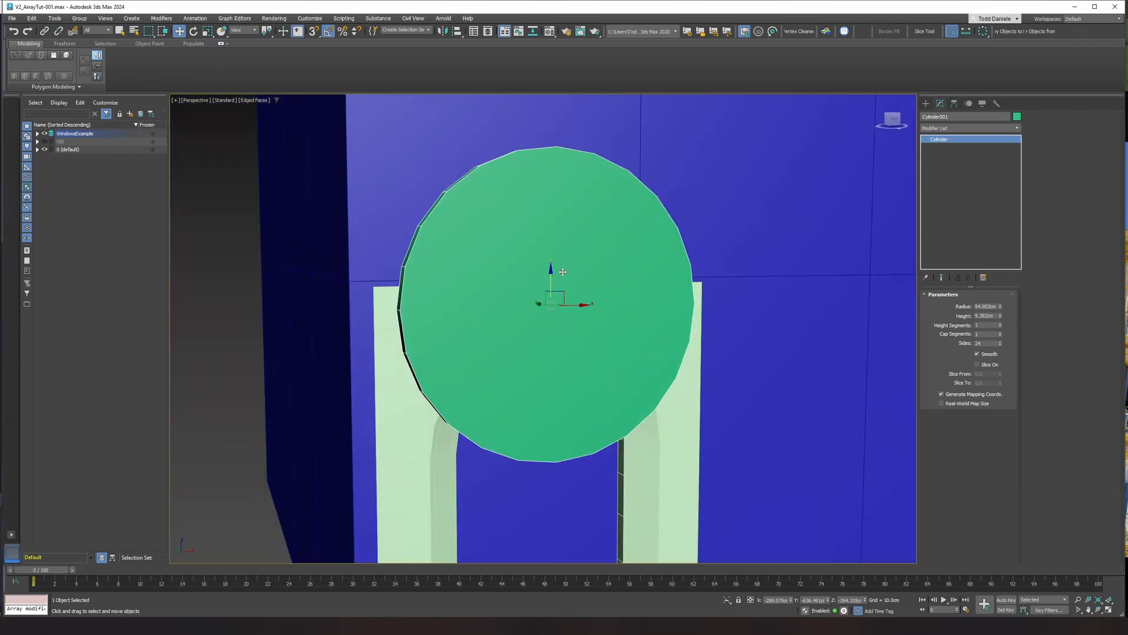
left_click_drag(549, 274, 557, 449)
middle_click_drag(559, 403, 545, 322)
key("F3")
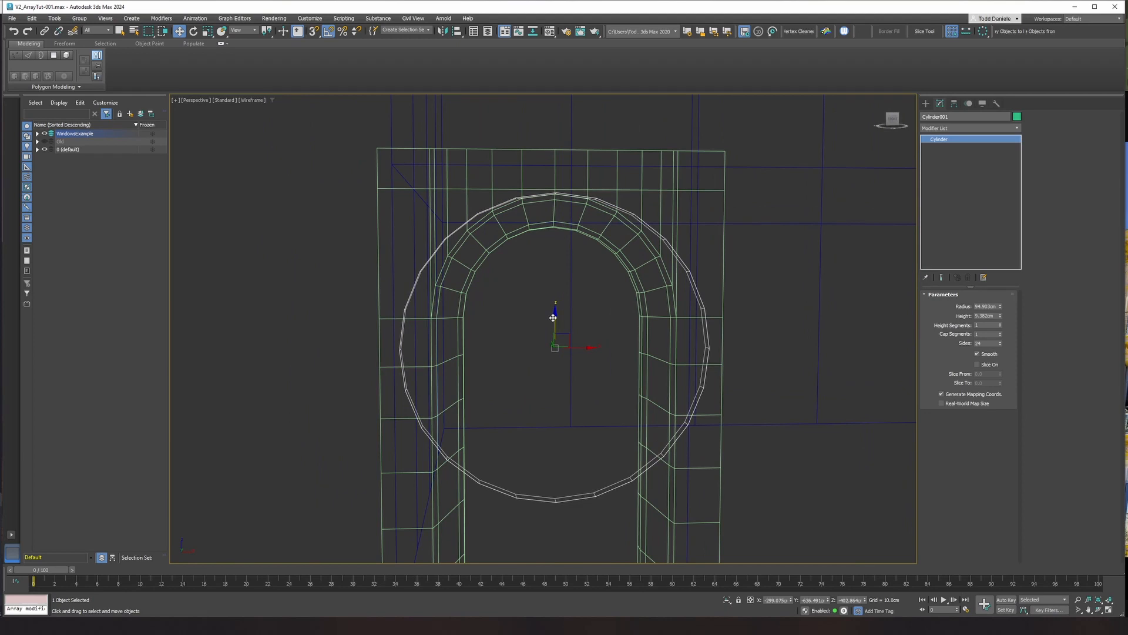
left_click_drag(553, 317, 566, 286)
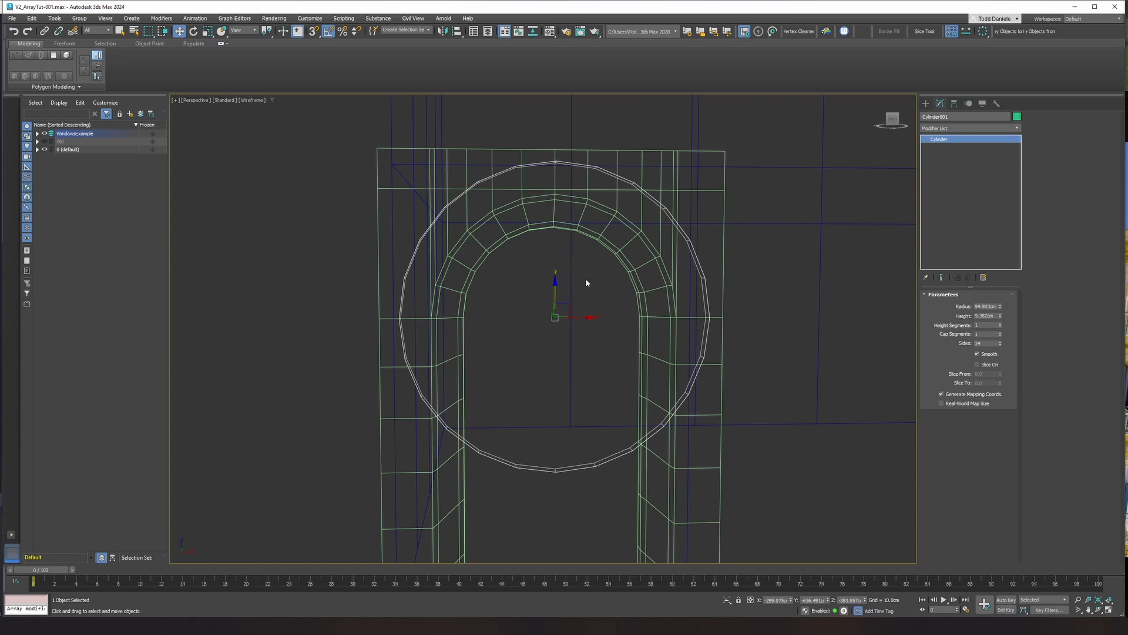
Convert the cylinder to an Editable Poly and select its front cap polygon.
middle_click_drag(571, 298, 614, 305, "alt")
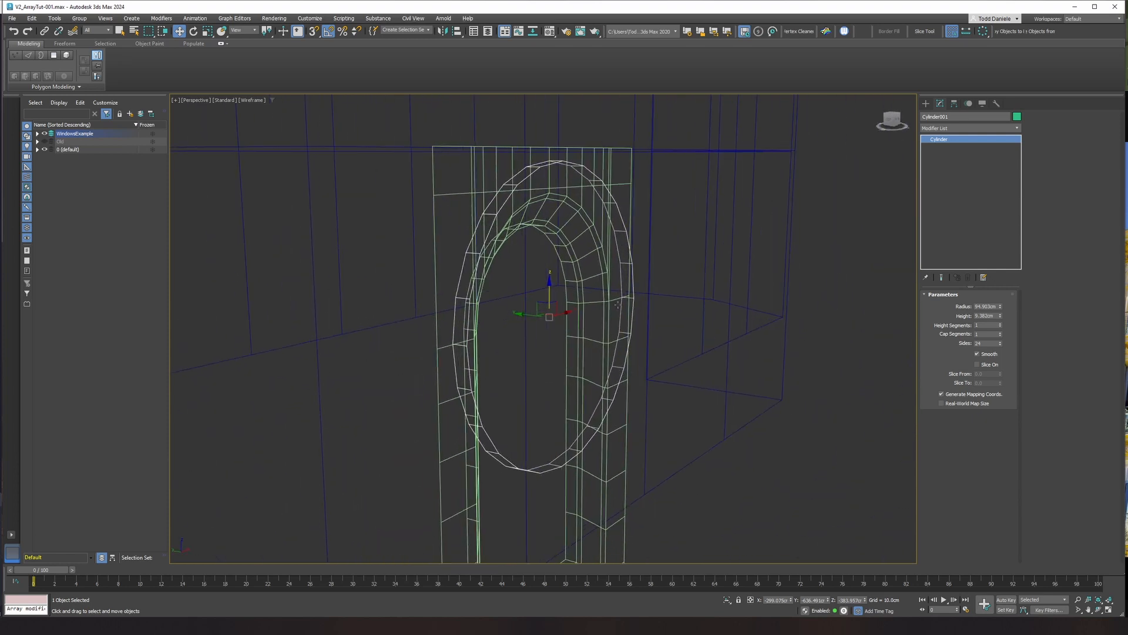
key("F3")
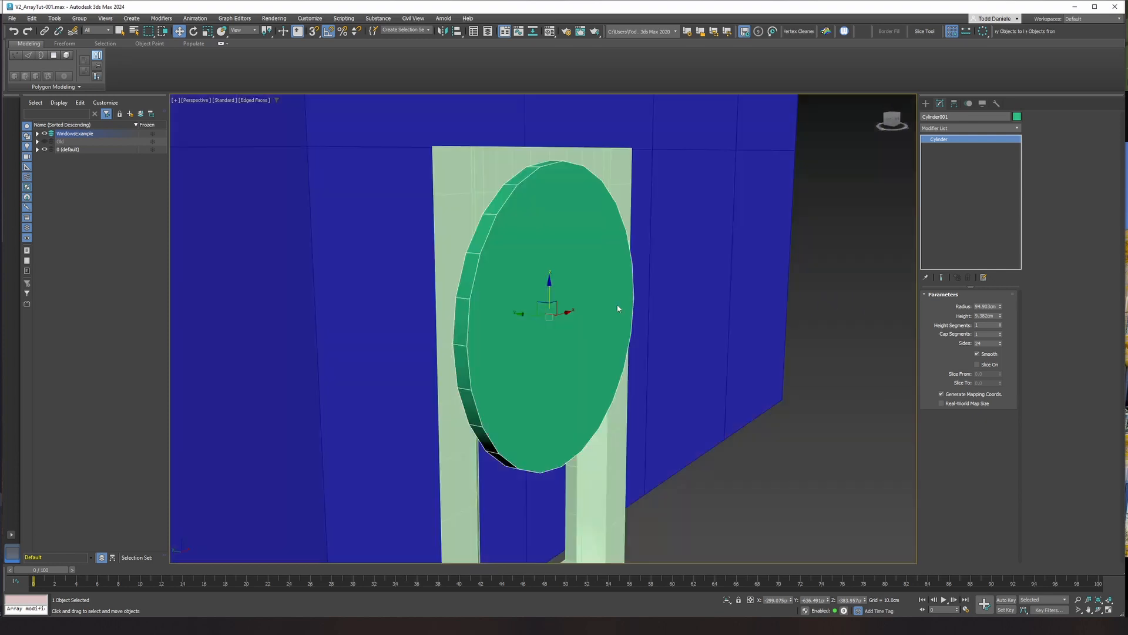
right_click(955, 141)
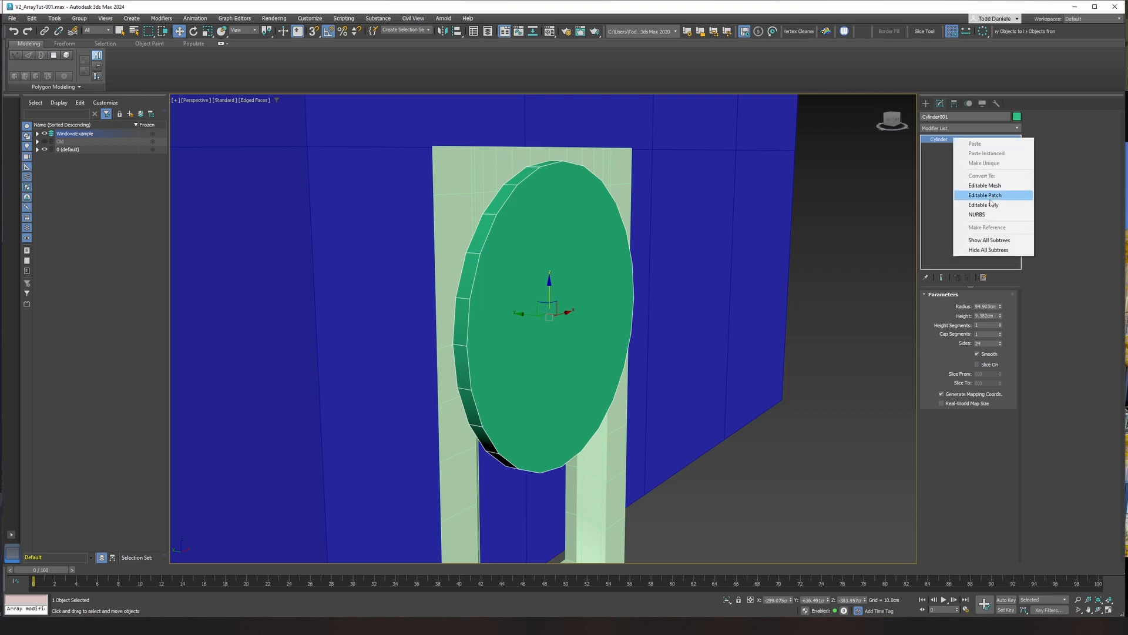
left_click(970, 205)
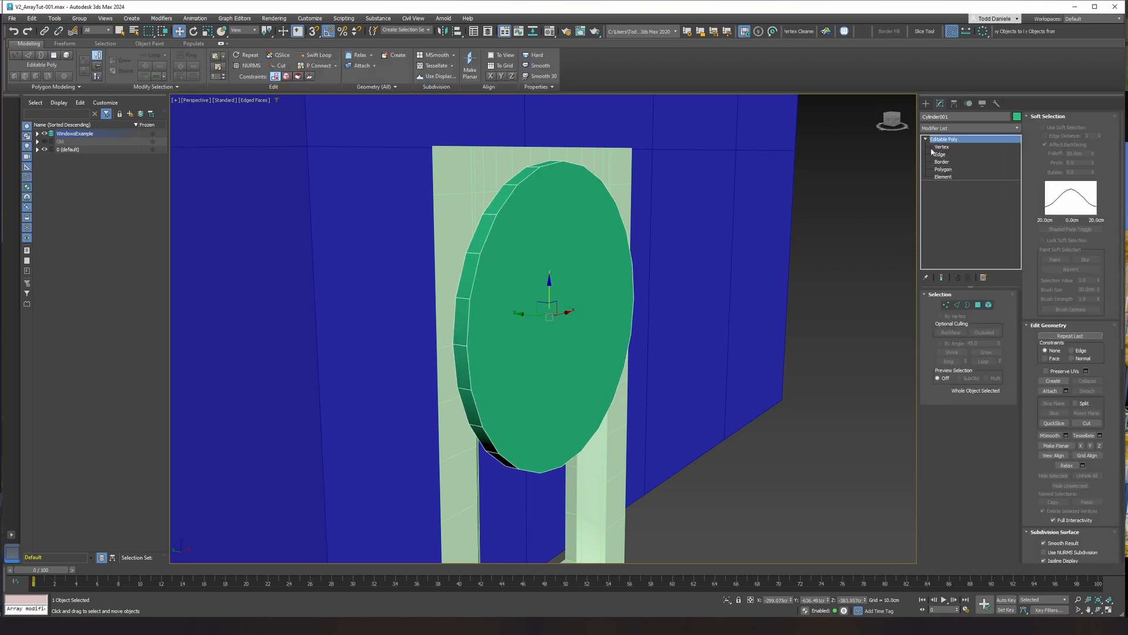
left_click(950, 171)
left_click(559, 281)
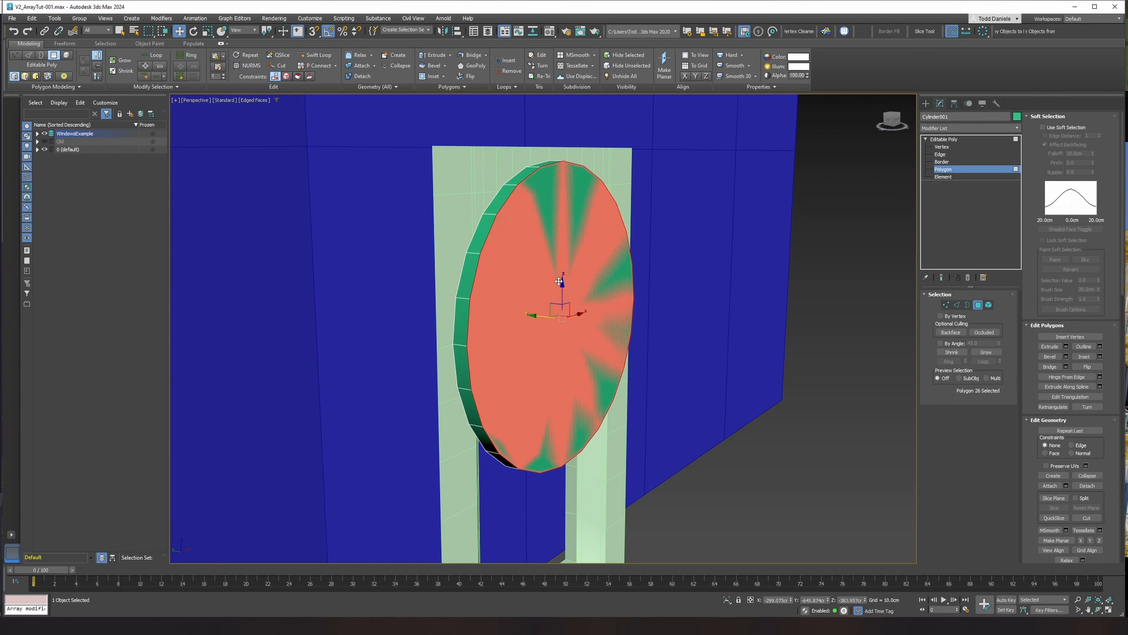
Scale the cylinder's cap polygons inward and open up the centre, leaving a ring around the window's arch.
key("r")
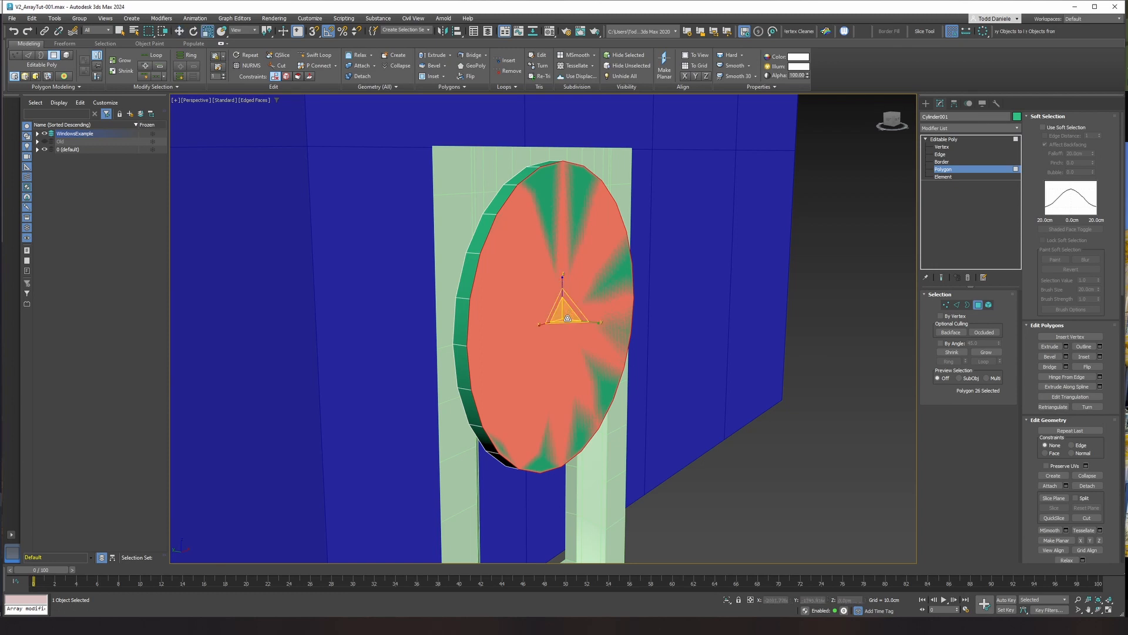
left_click_drag(565, 312, 486, 307)
key("w")
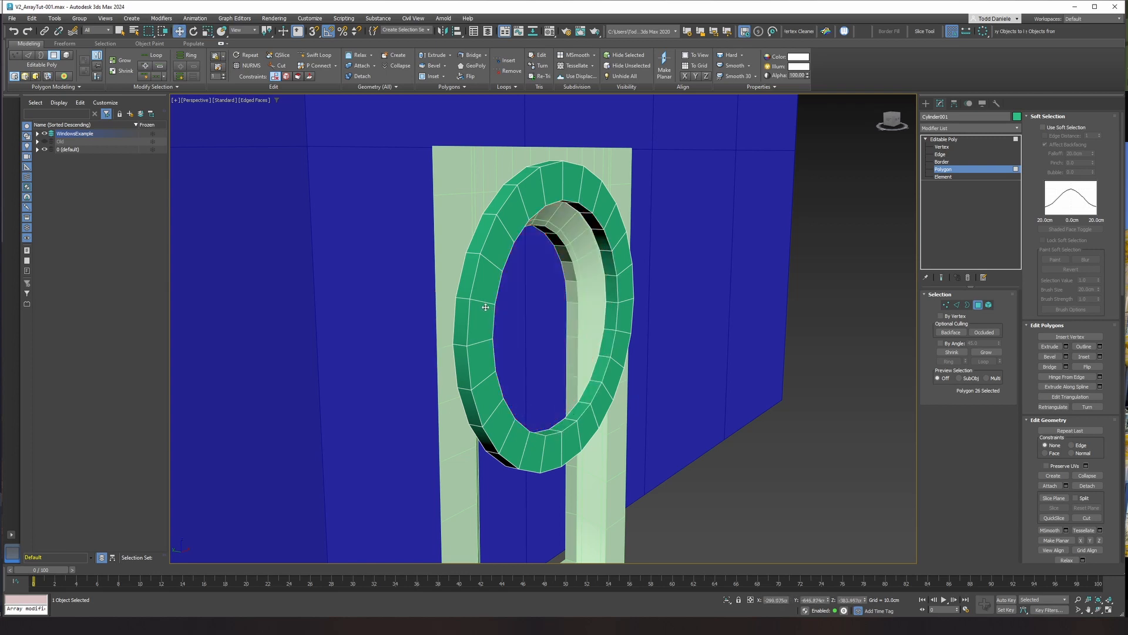
middle_click_drag(576, 344, 523, 345, "alt")
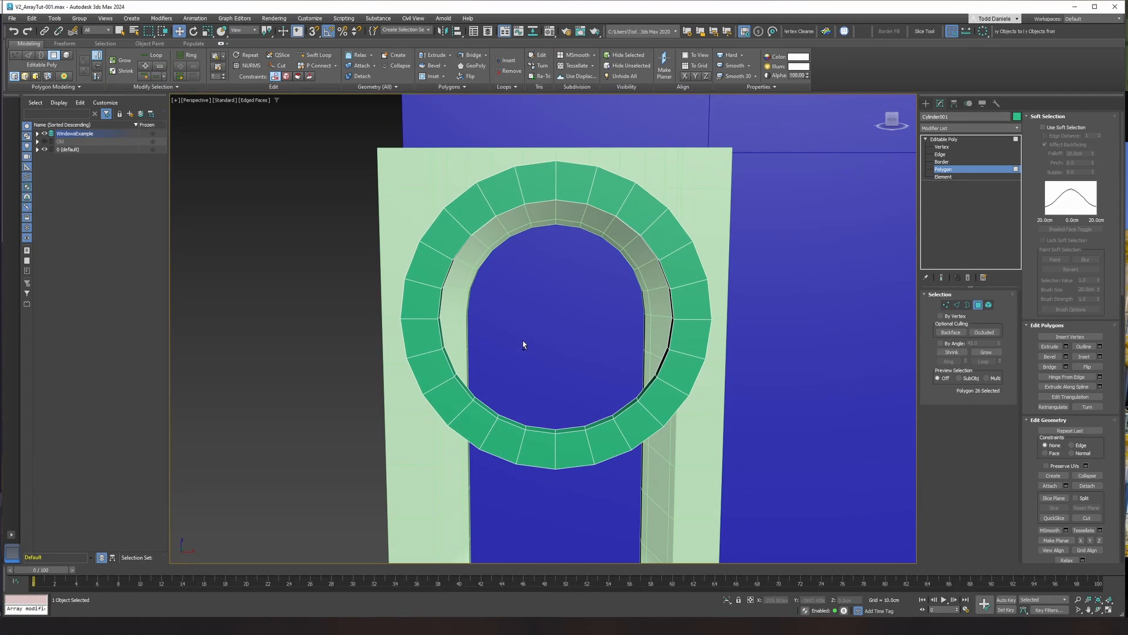
Add a Slice modifier to the ring, slicing along Y with Remove Negative to keep only the upper half.
left_click(964, 139)
left_click(965, 128)
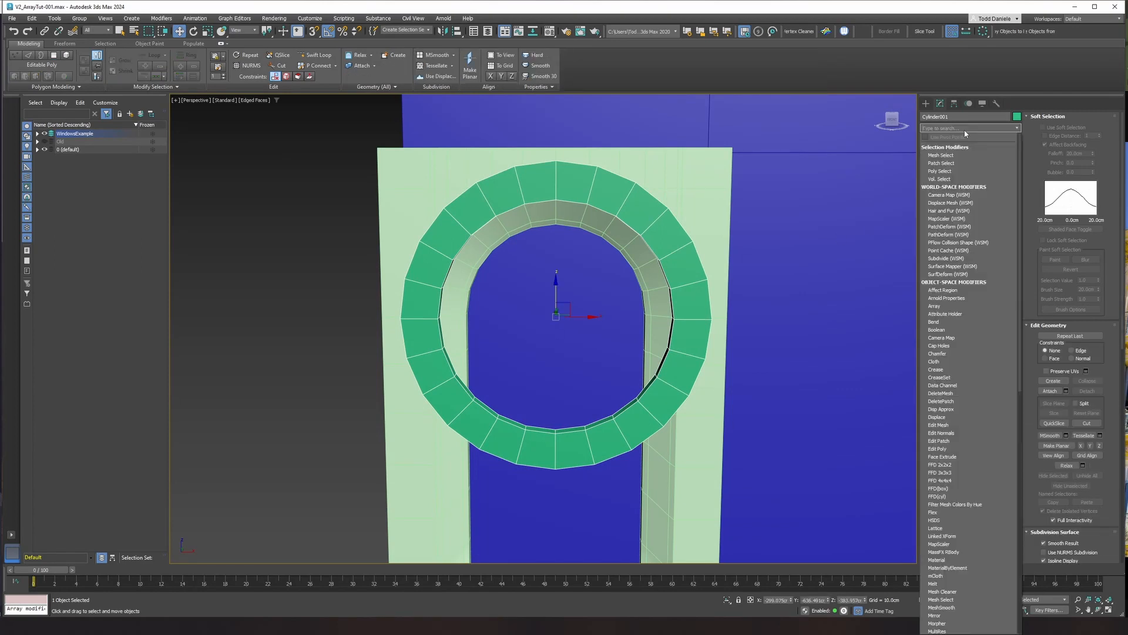
type("sl")
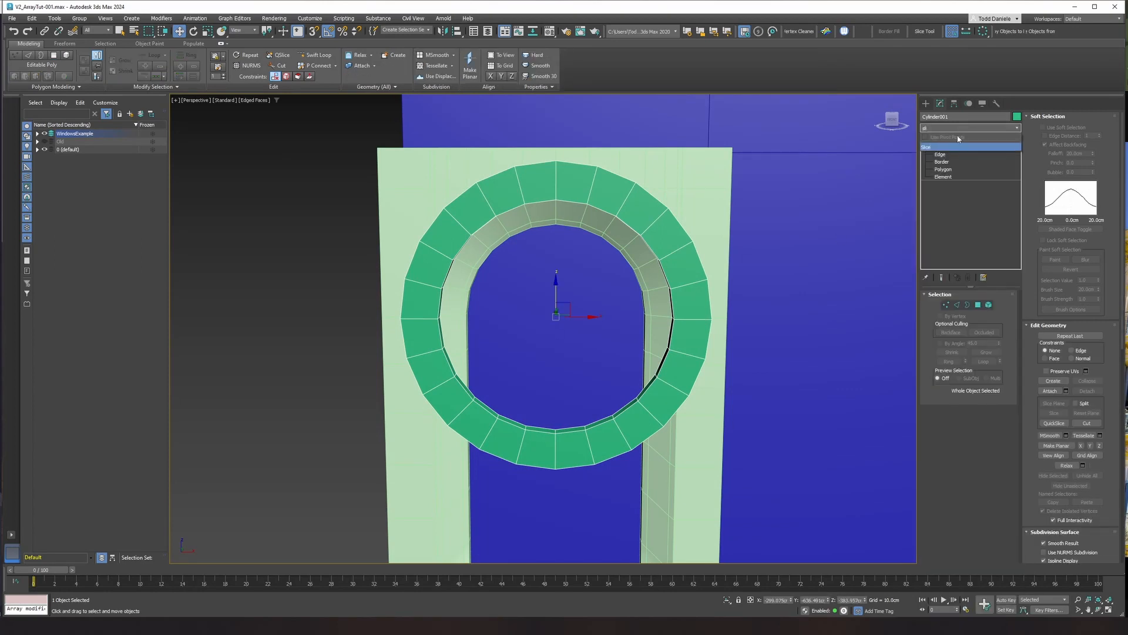
left_click(950, 147)
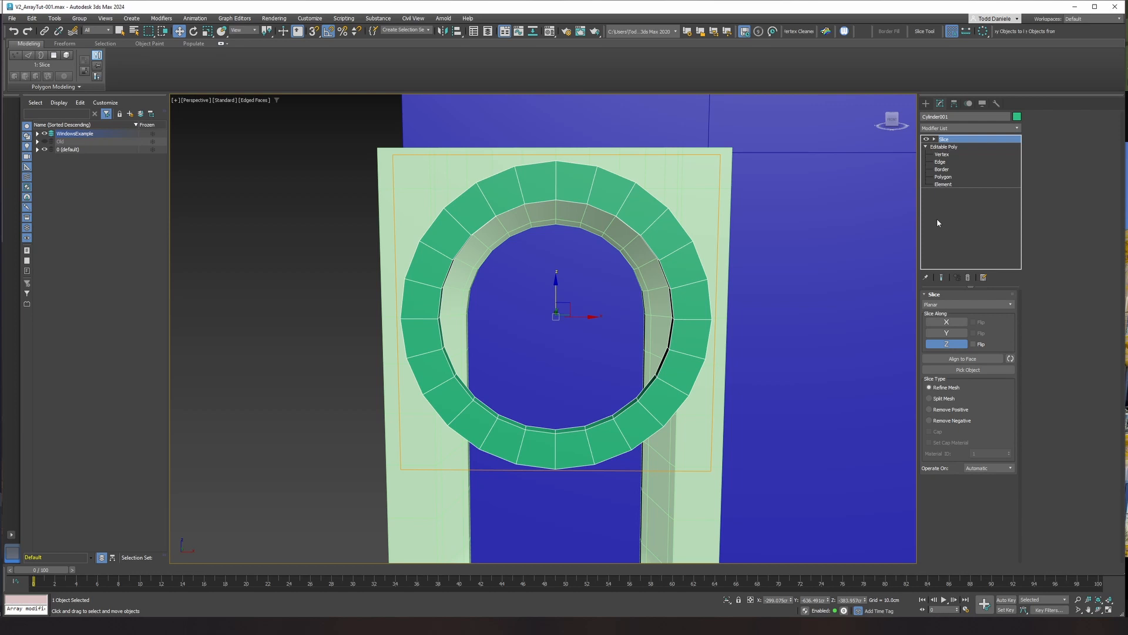
left_click(950, 334)
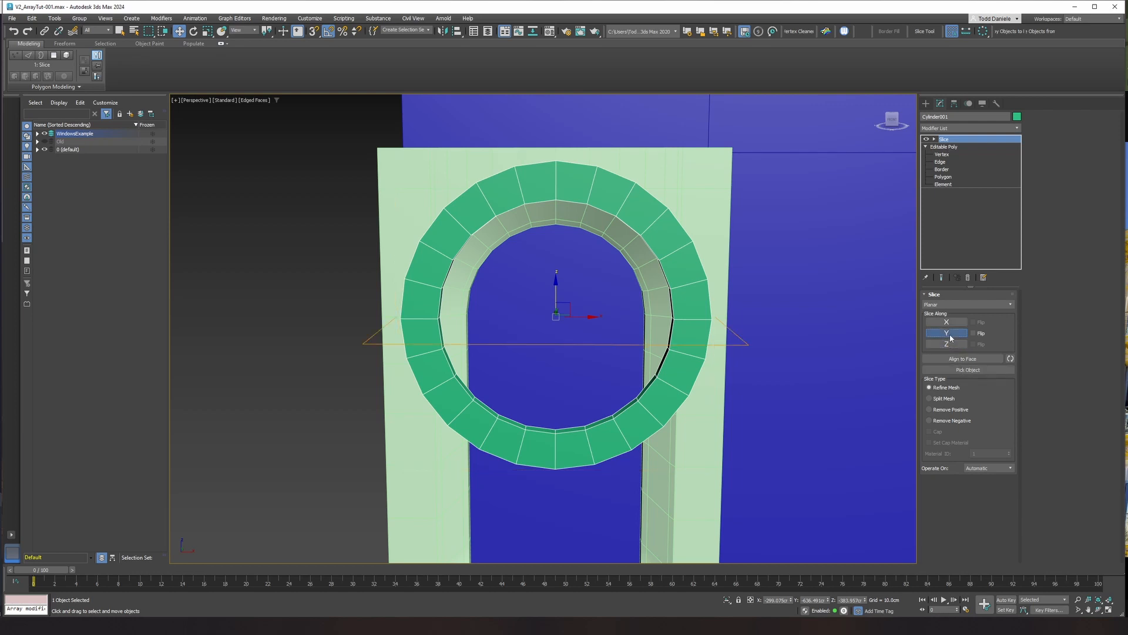
left_click(951, 421)
middle_click_drag(703, 406, 629, 386, "alt")
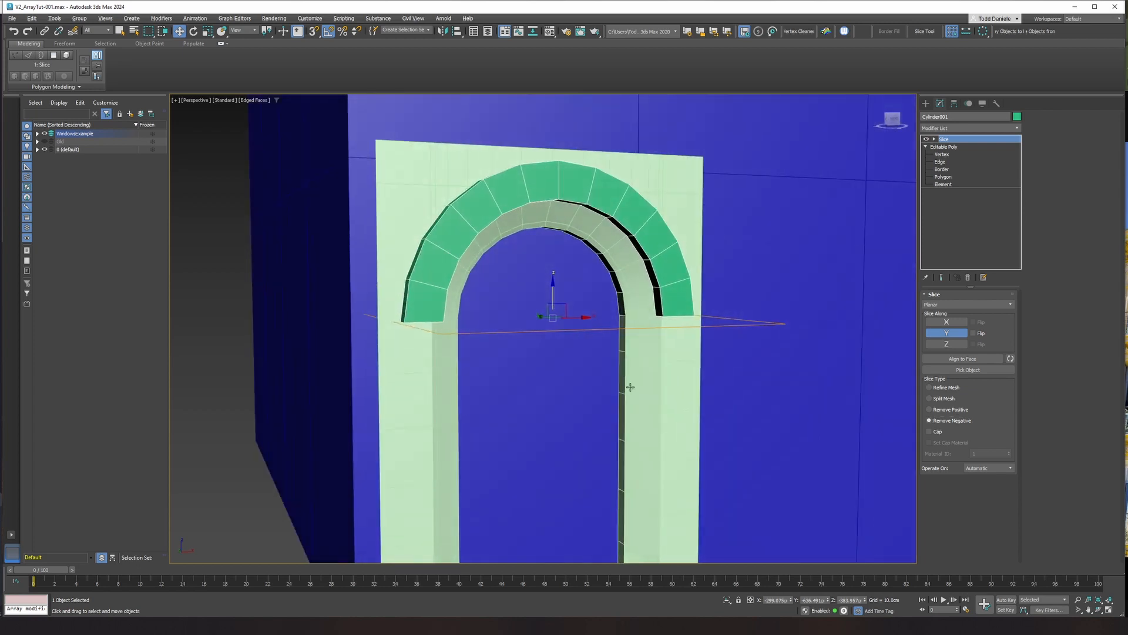
Add a Cap Holes modifier to close the open ends of the half ring.
left_click(967, 129)
type("cap")
key("Return")
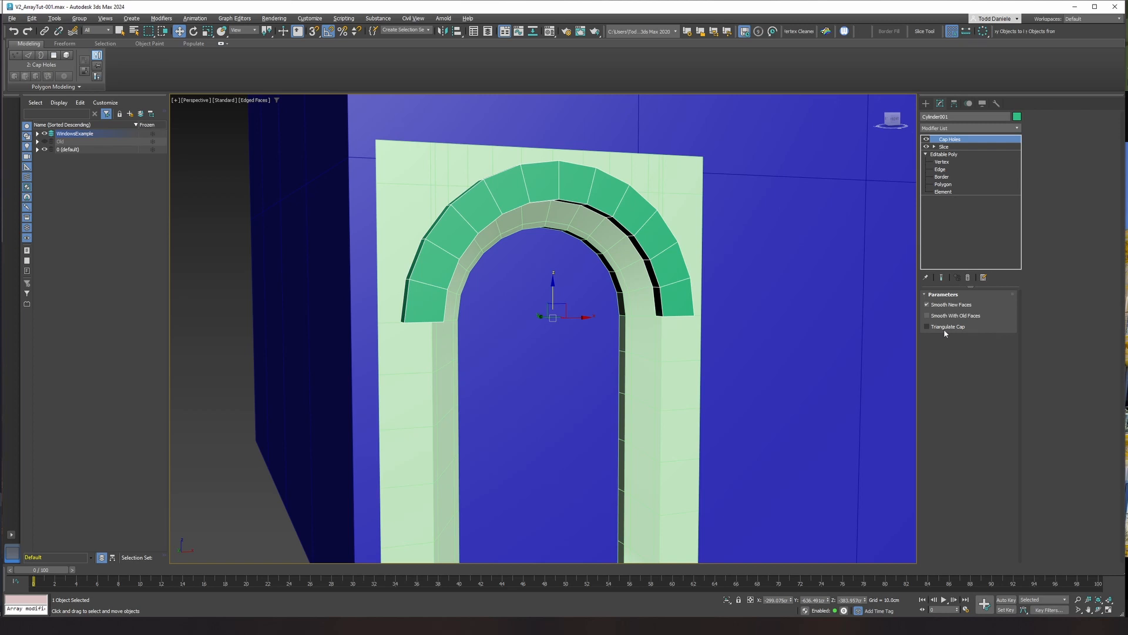
middle_click_drag(693, 335, 673, 327, "alt")
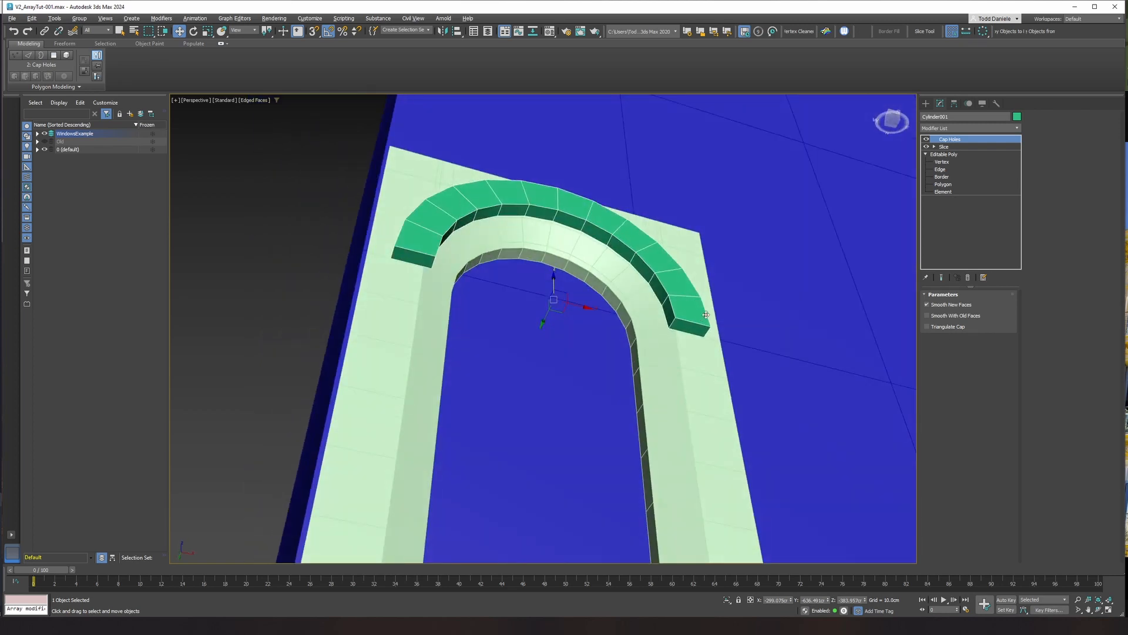
Add an Edit Poly modifier above Cap Holes and switch to vertex editing on the arch crown.
left_click(952, 128)
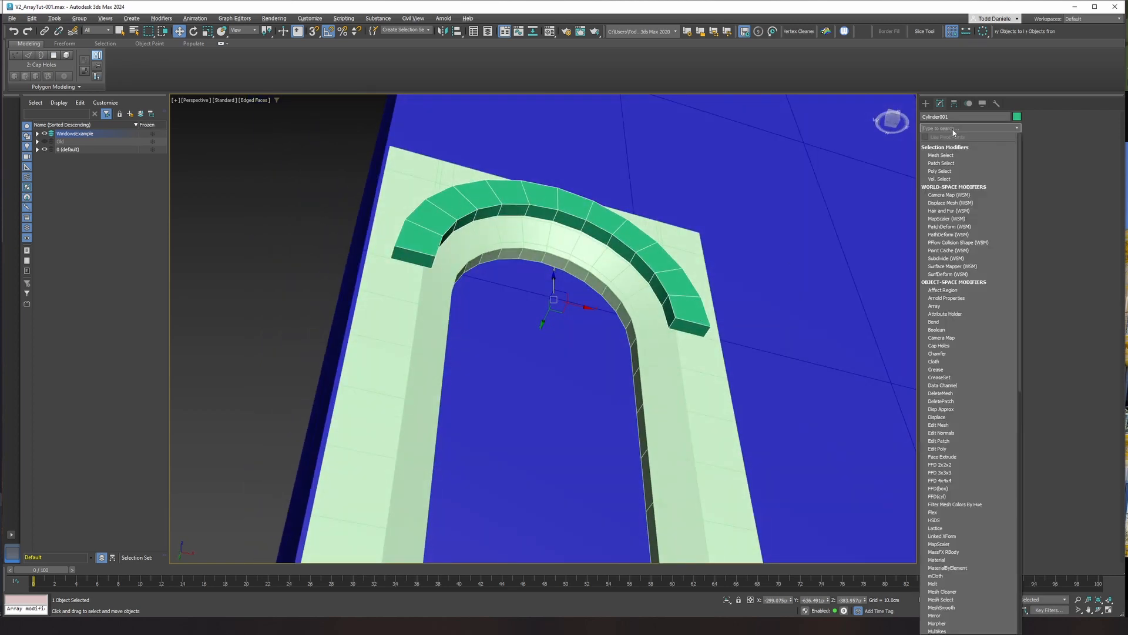
type("ed")
left_click(930, 171)
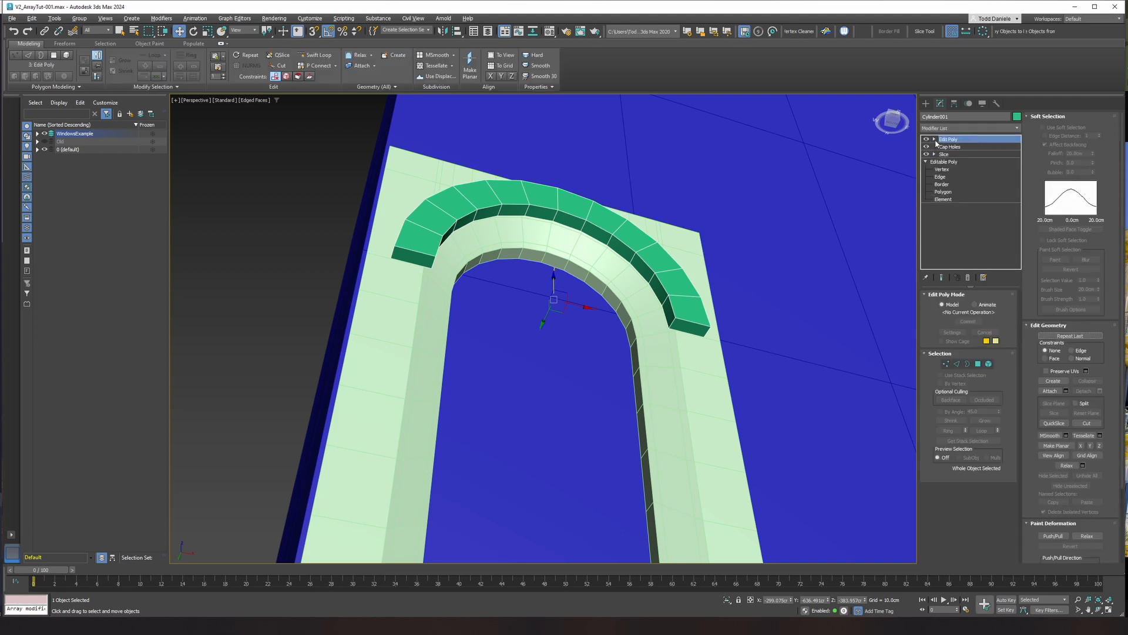
key("1")
middle_click_drag(691, 286, 671, 322, "alt")
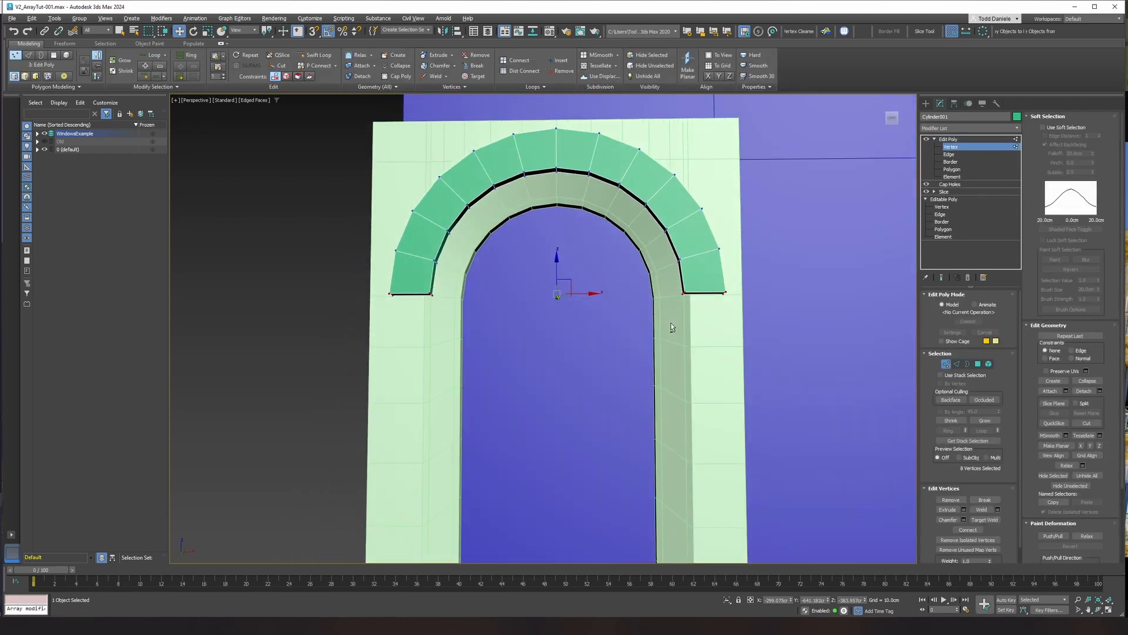
Select all the crown's vertices, scale them slightly outward around the window arch, and leave vertex editing.
left_click_drag(672, 292, 757, 367)
middle_click_drag(656, 334, 685, 297, "alt")
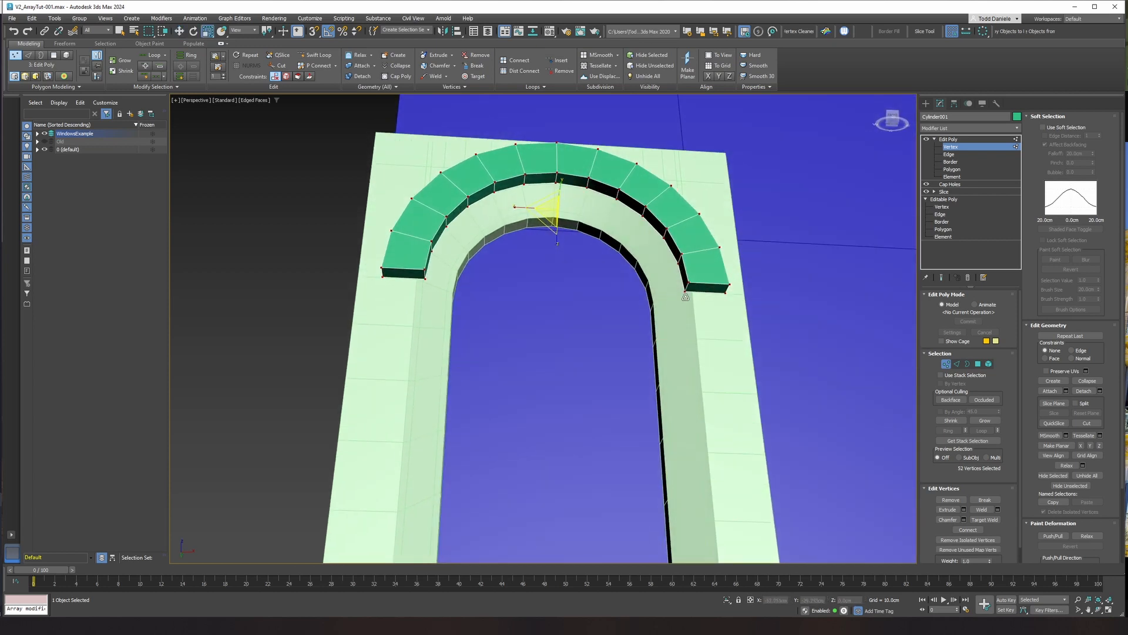
left_click_drag(555, 209, 555, 203)
mouse_move(555, 203)
middle_mouse_down("alt")
mouse_move(547, 241)
mouse_move(537, 228)
middle_mouse_up("alt")
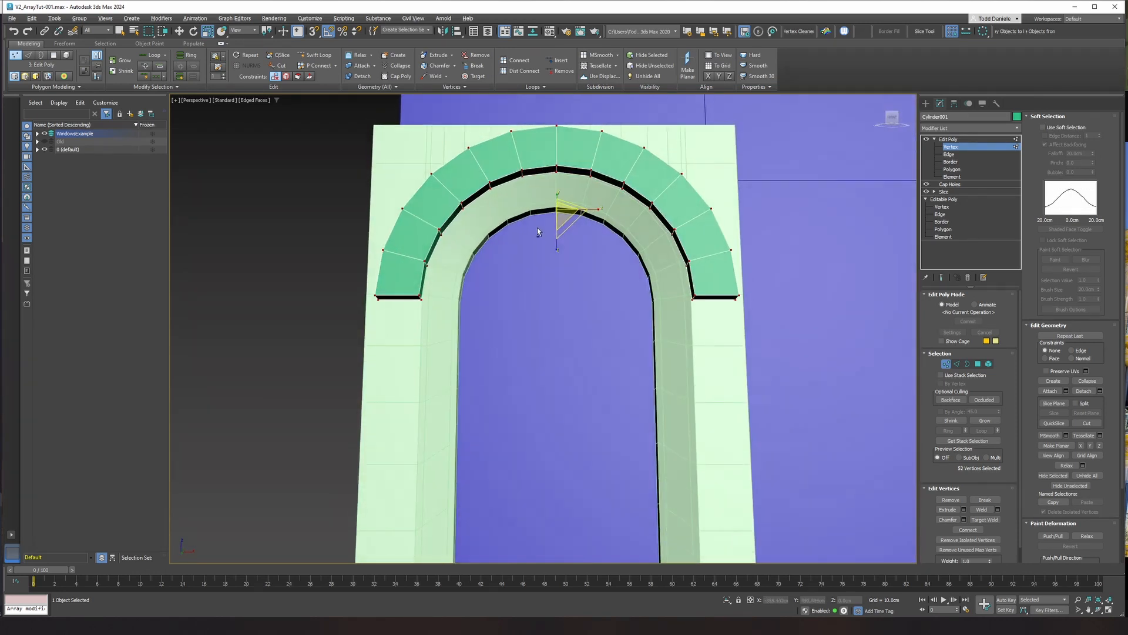
key("F4")
left_click(940, 139)
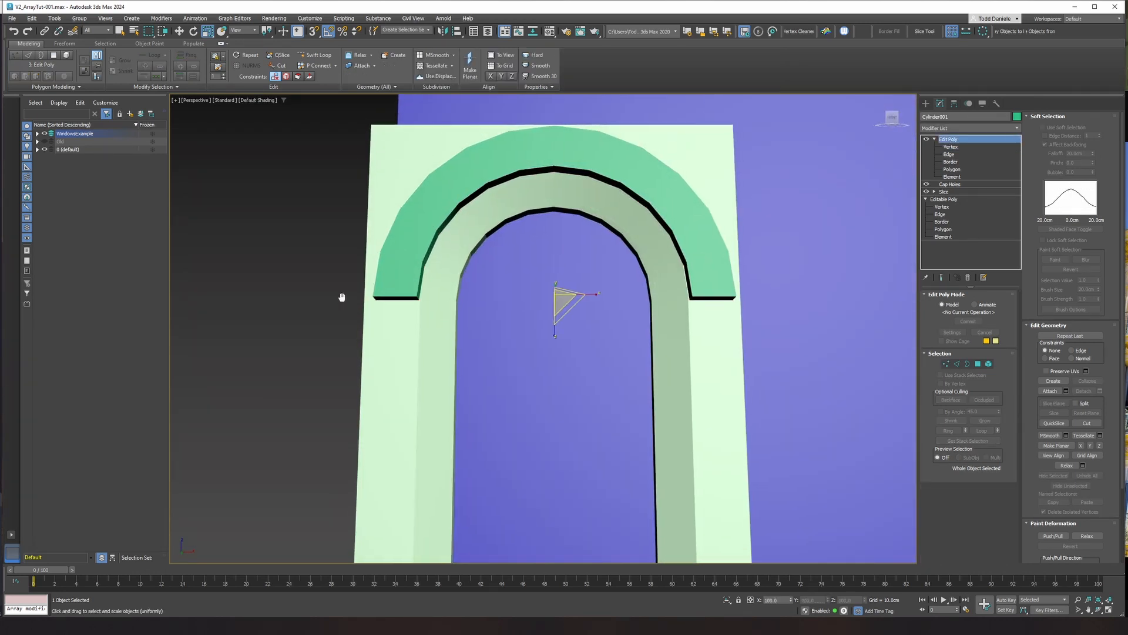
scroll(335, 298, "down", 5)
middle_click_drag(329, 300, 353, 324, "alt")
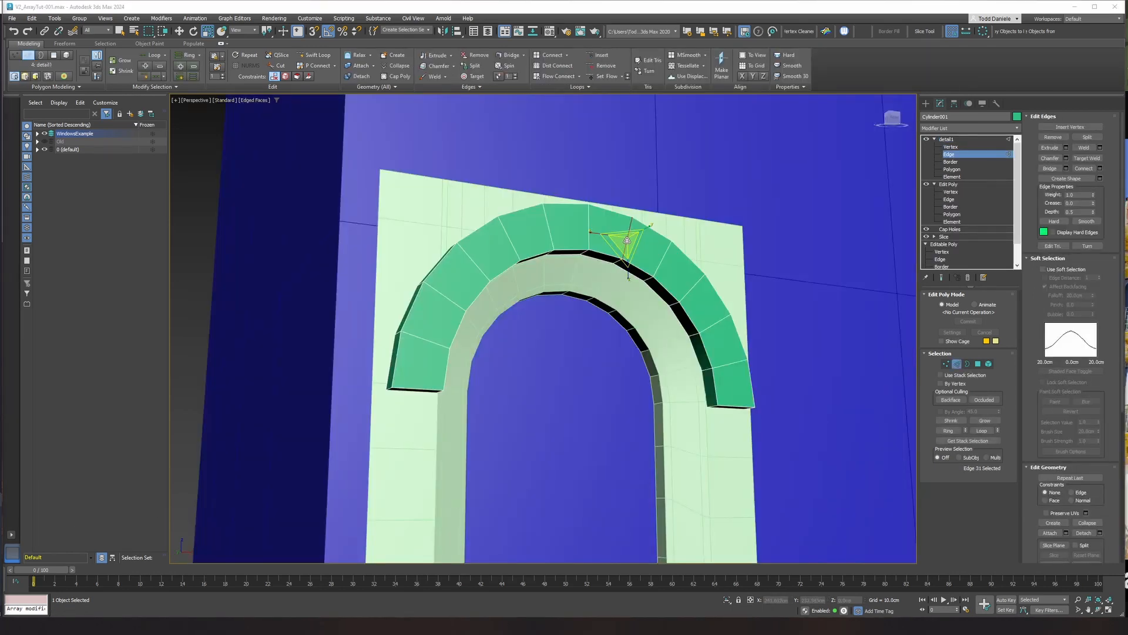
Select the edge ring across the crown's front face and connect it with 2 segments and a pinch of 46.
middle_click_drag(620, 259, 621, 258)
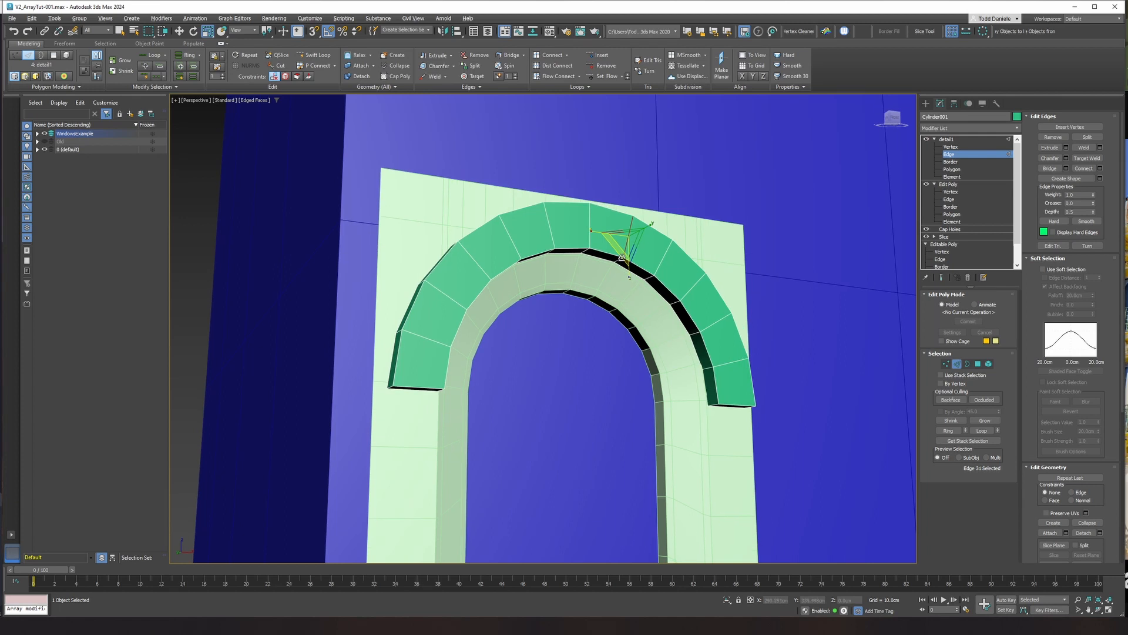
key("alt+r")
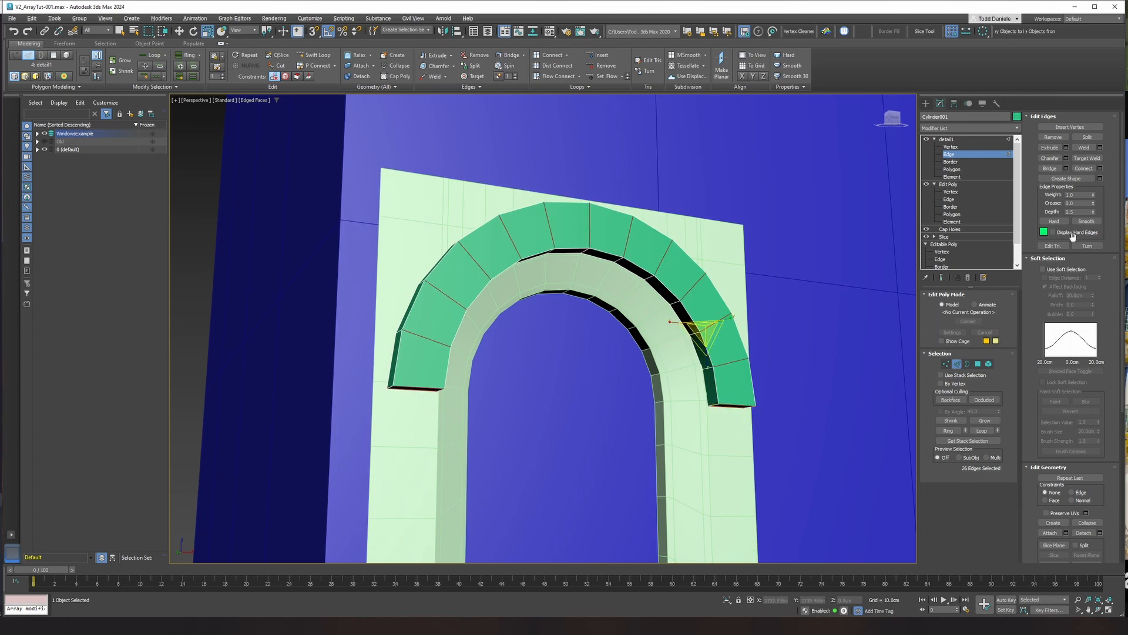
left_click(1100, 168)
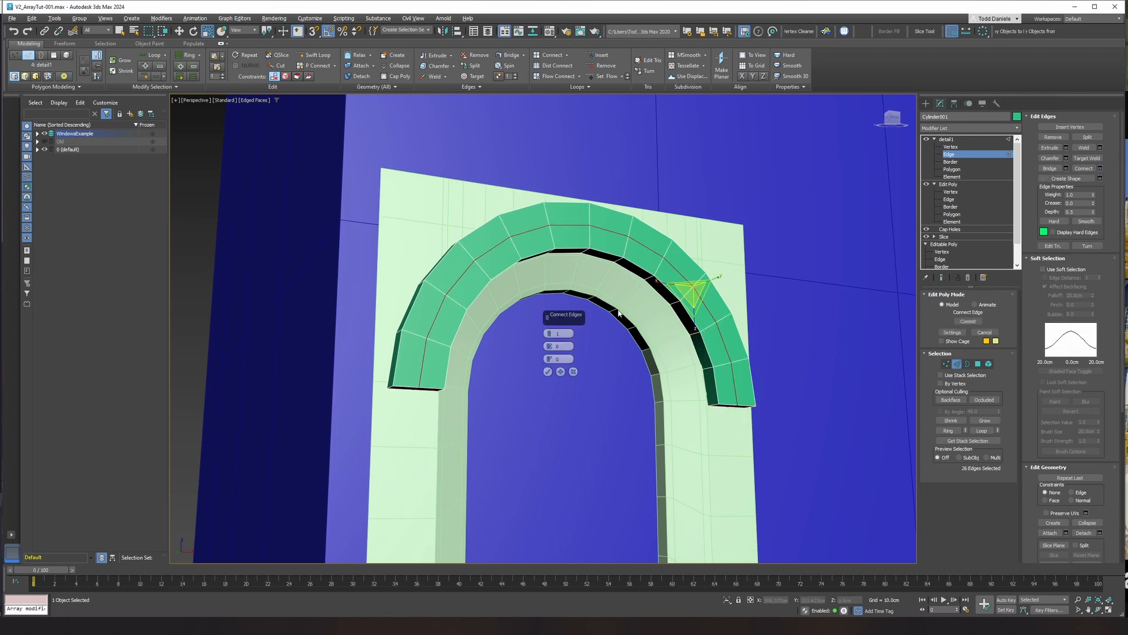
left_click(549, 331)
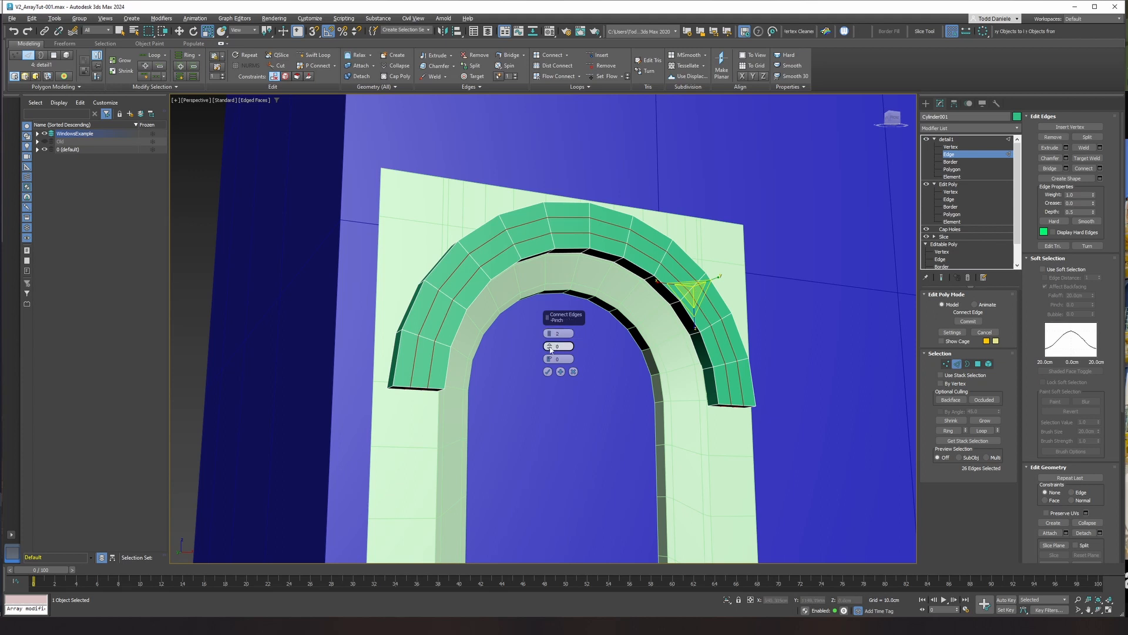
left_click_drag(550, 348, 551, 345)
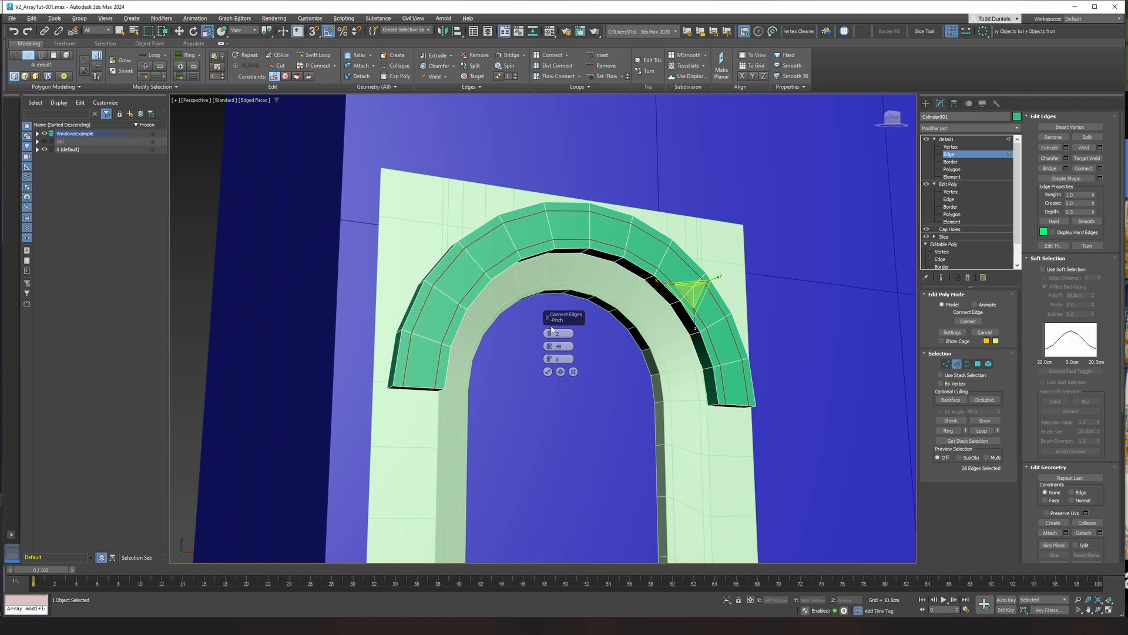
left_click(548, 371)
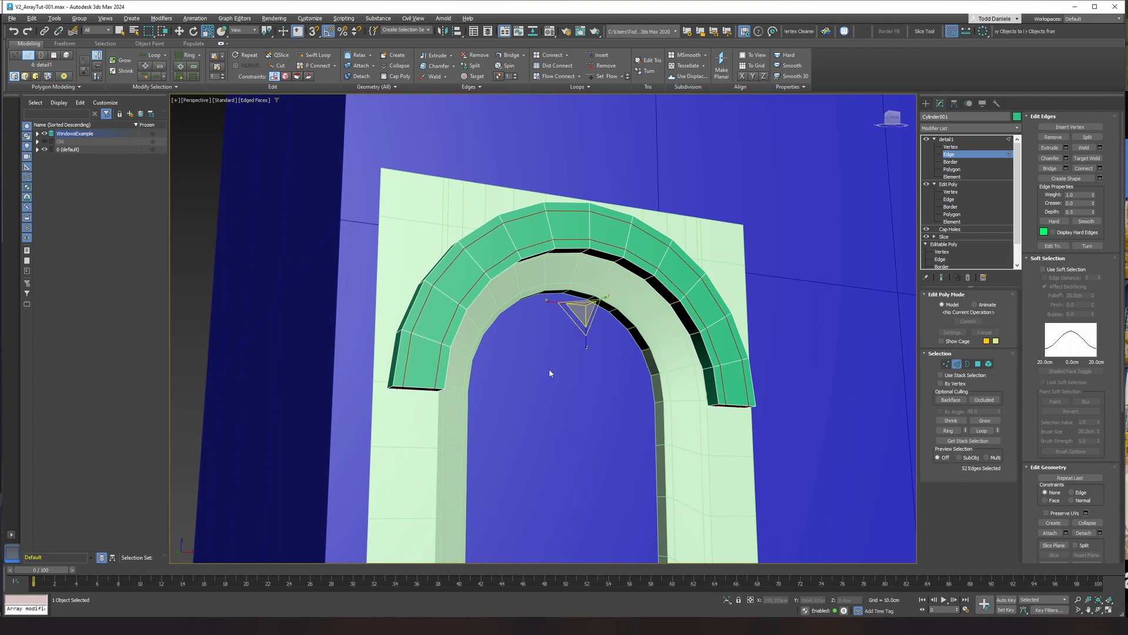
Select the narrow outer and inner polygon strips running along the full length of the crown's front face.
left_click(947, 169)
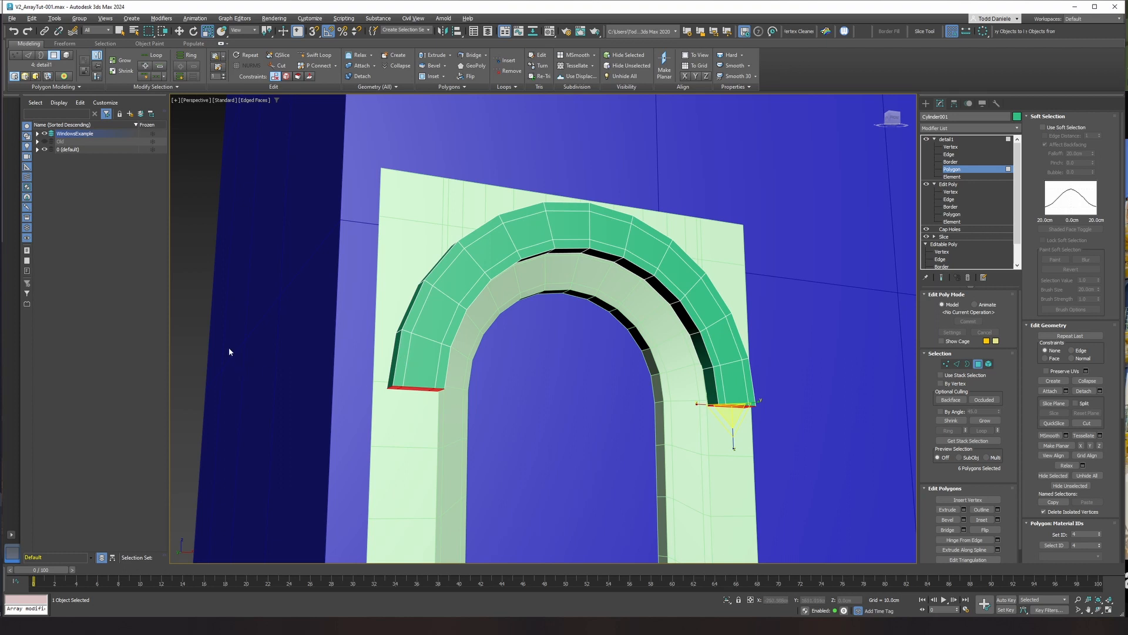
left_click(198, 307)
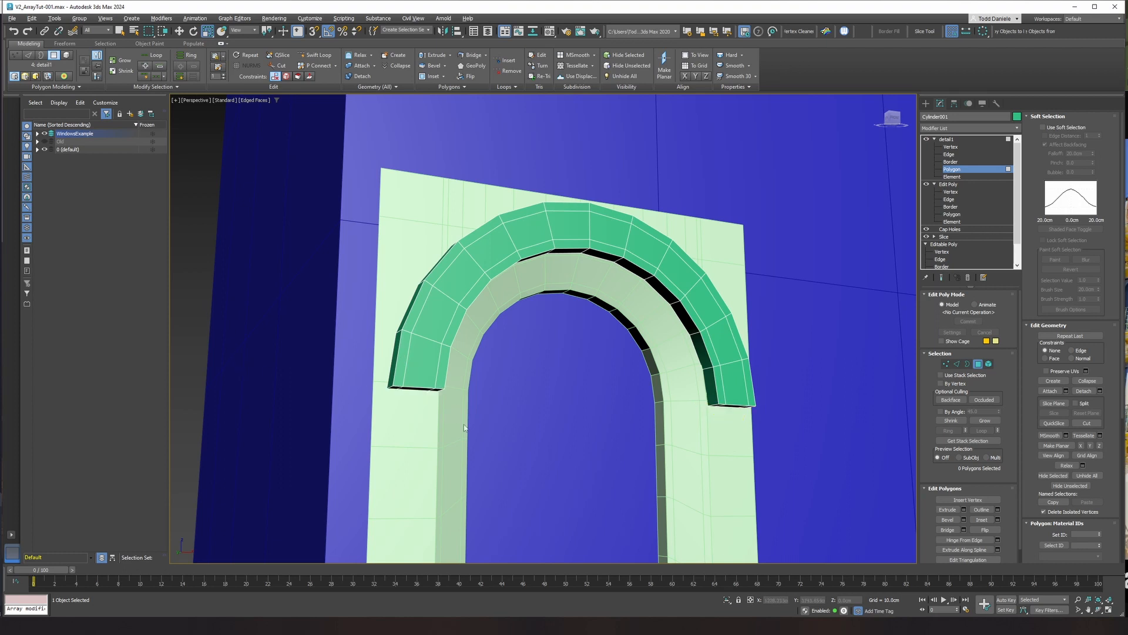
left_click(397, 369)
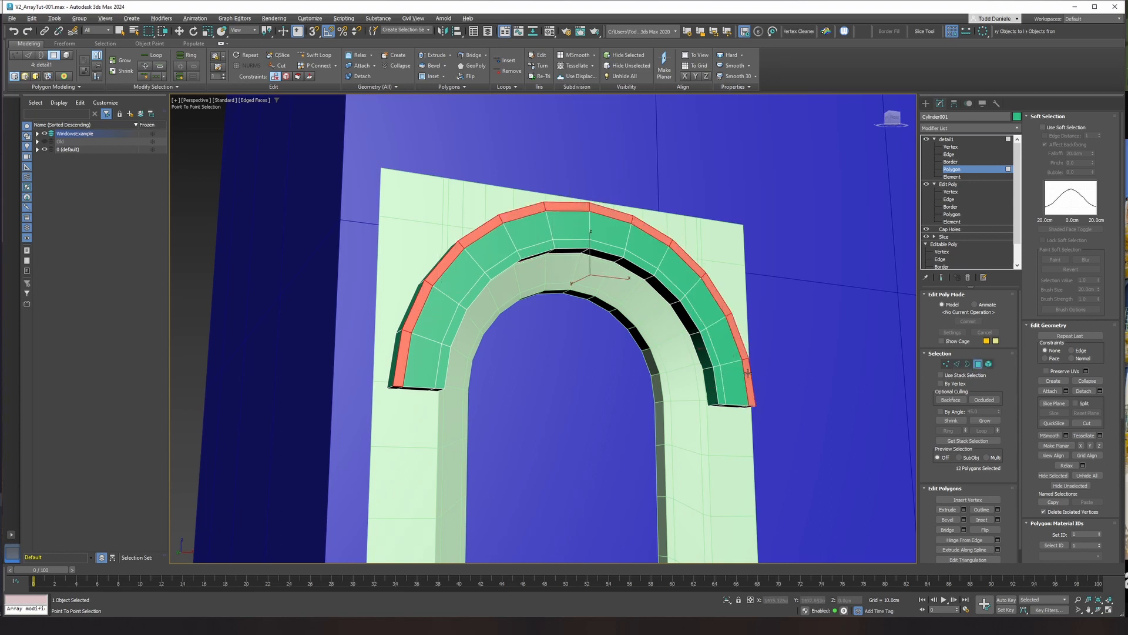
right_click(746, 372)
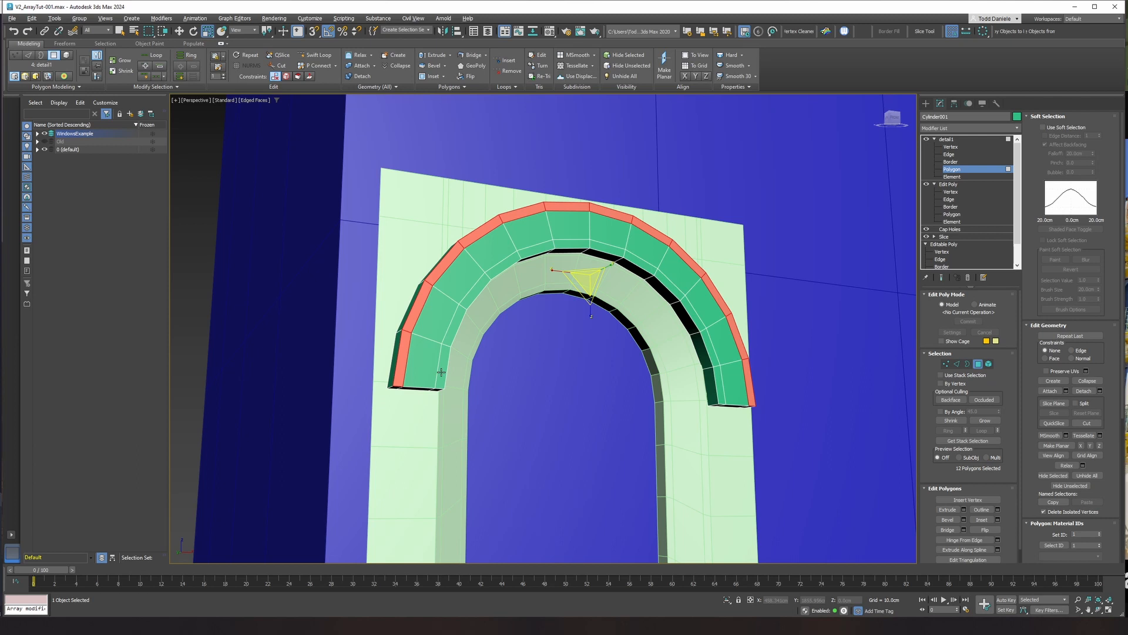
left_click(448, 348, "ctrl")
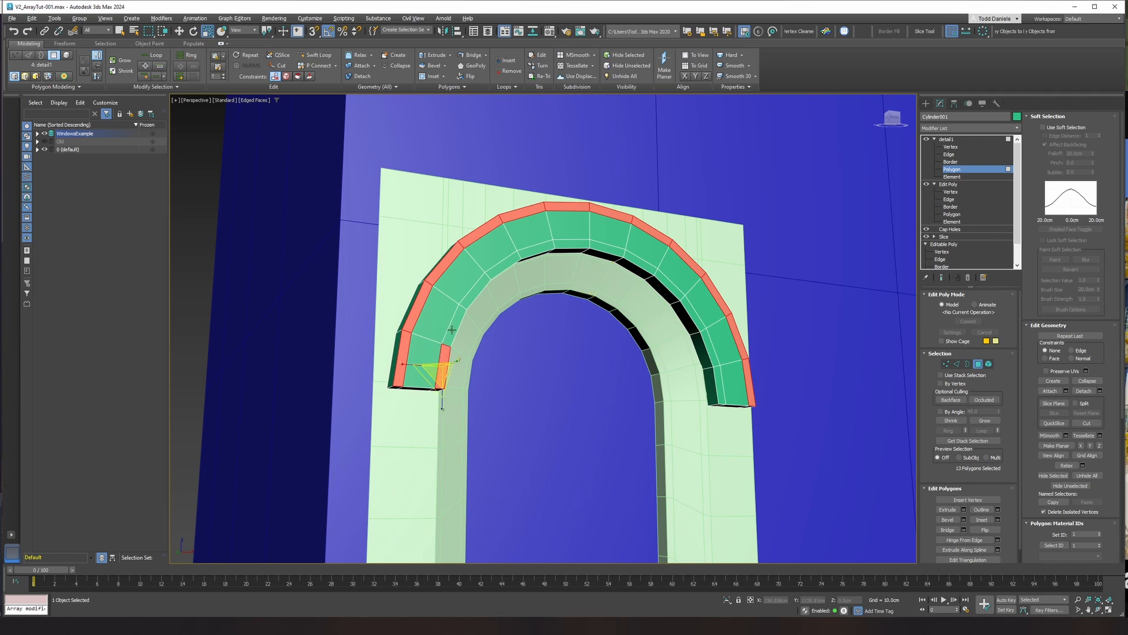
key("shift")
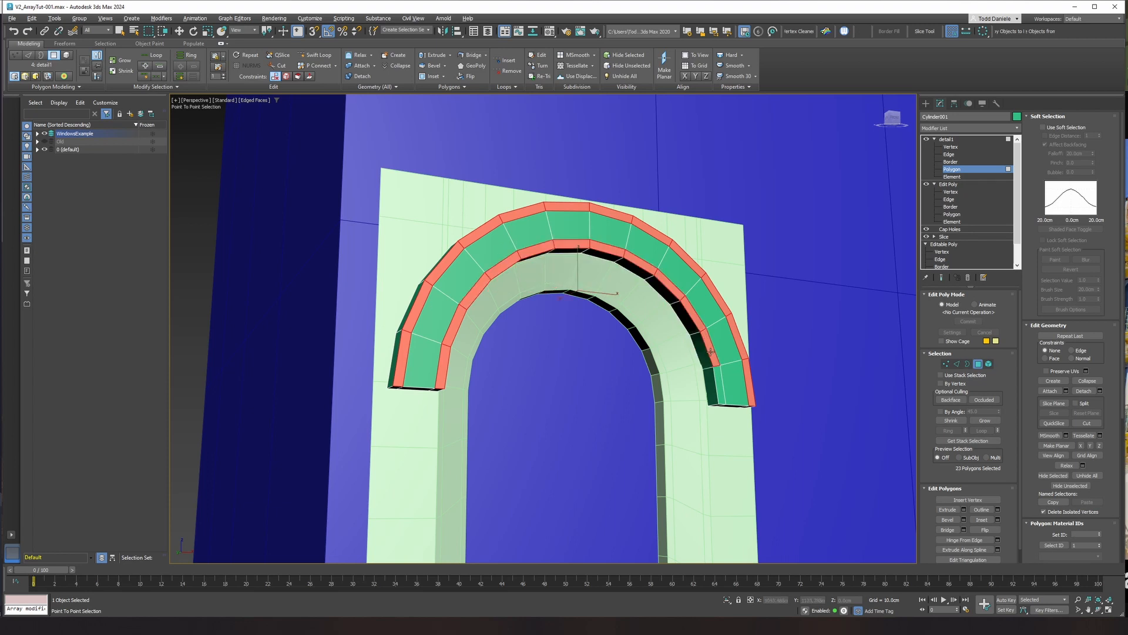
right_click(717, 372)
Move the two selected strips slightly outward from the wall as raised trim, then leave polygon editing and deselect the crown.
middle_click_drag(556, 321, 570, 346, "alt")
key("w")
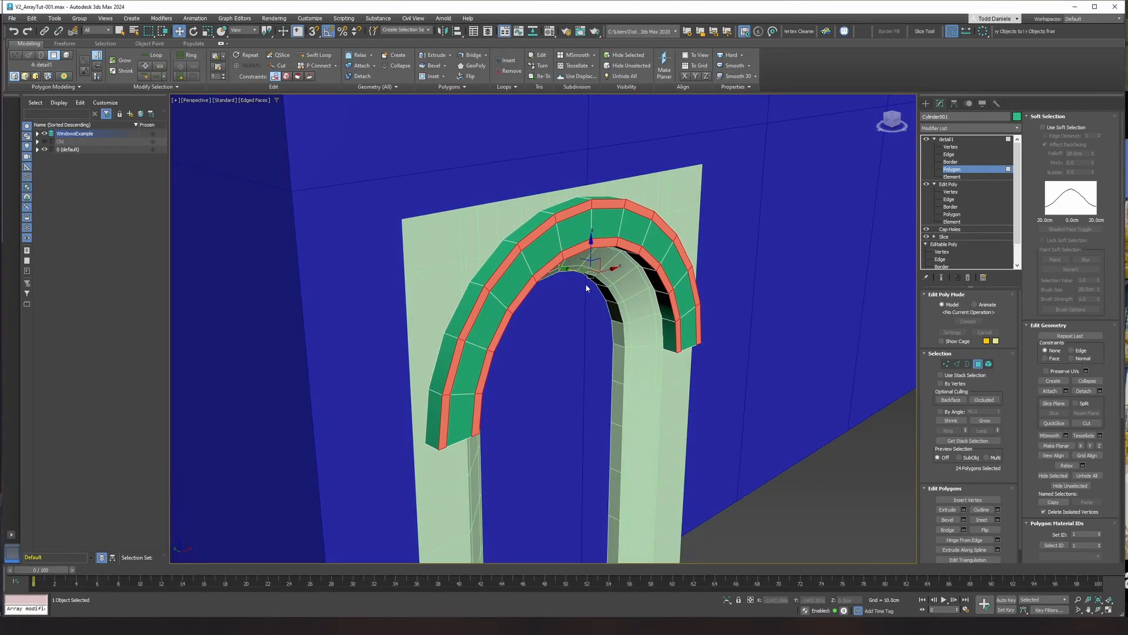
left_click_drag(575, 271, 577, 271)
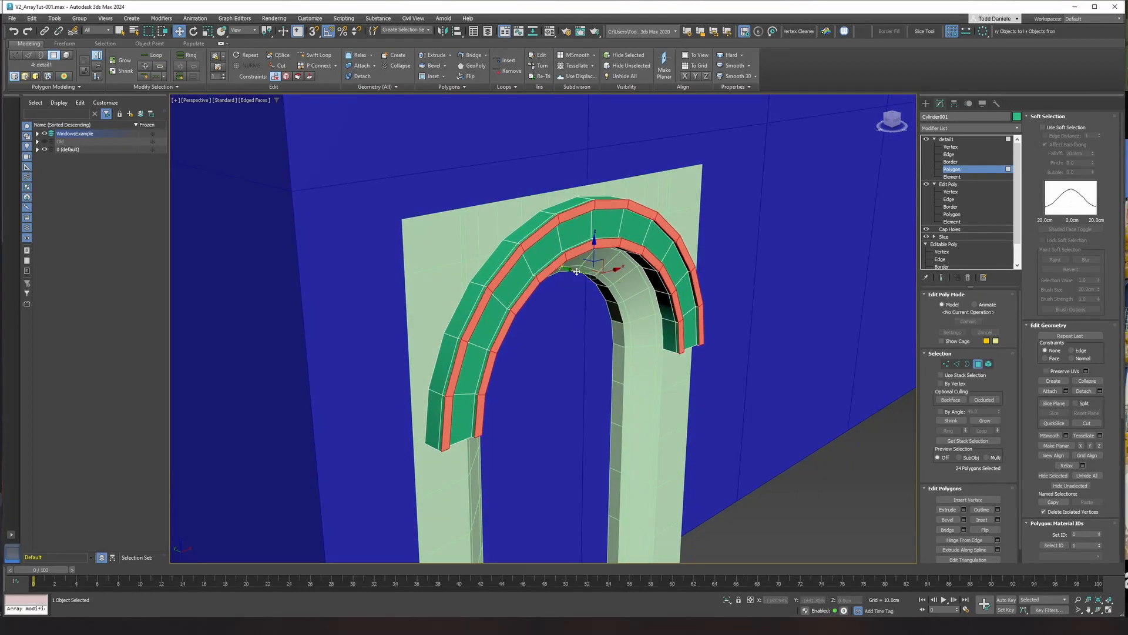
middle_click_drag(573, 369, 560, 359, "alt")
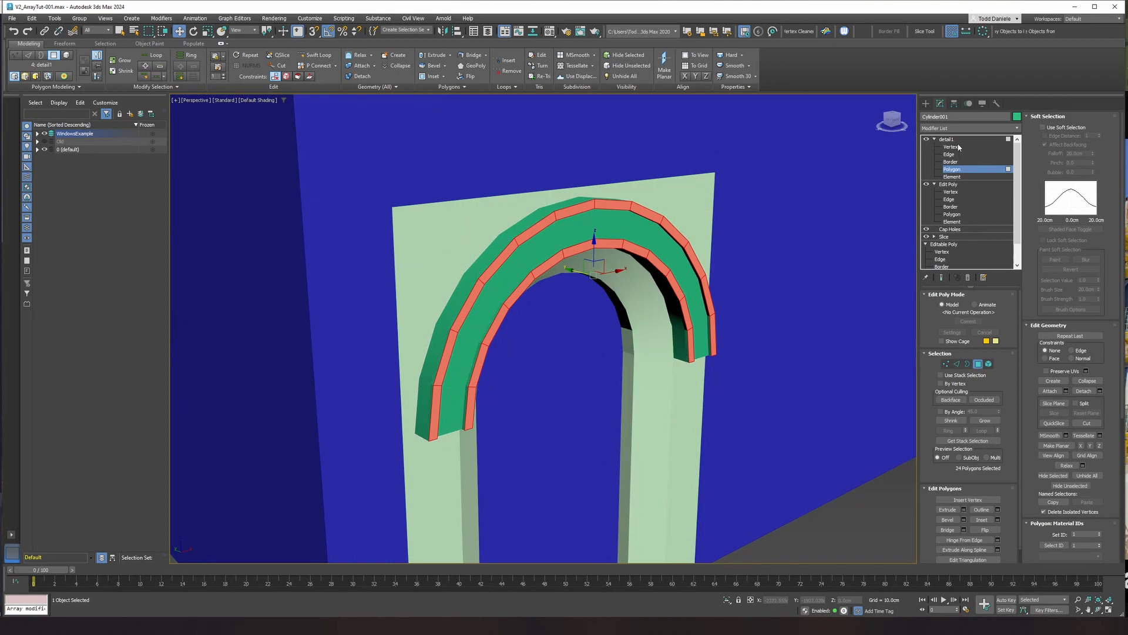
left_click(948, 169)
left_click(846, 542)
Check the crown against the whole window panel with edged faces shown, and select the arched panel mesh.
middle_click_drag(846, 542, 668, 327)
scroll(733, 470, "down", 6)
scroll(650, 284, "up", 5)
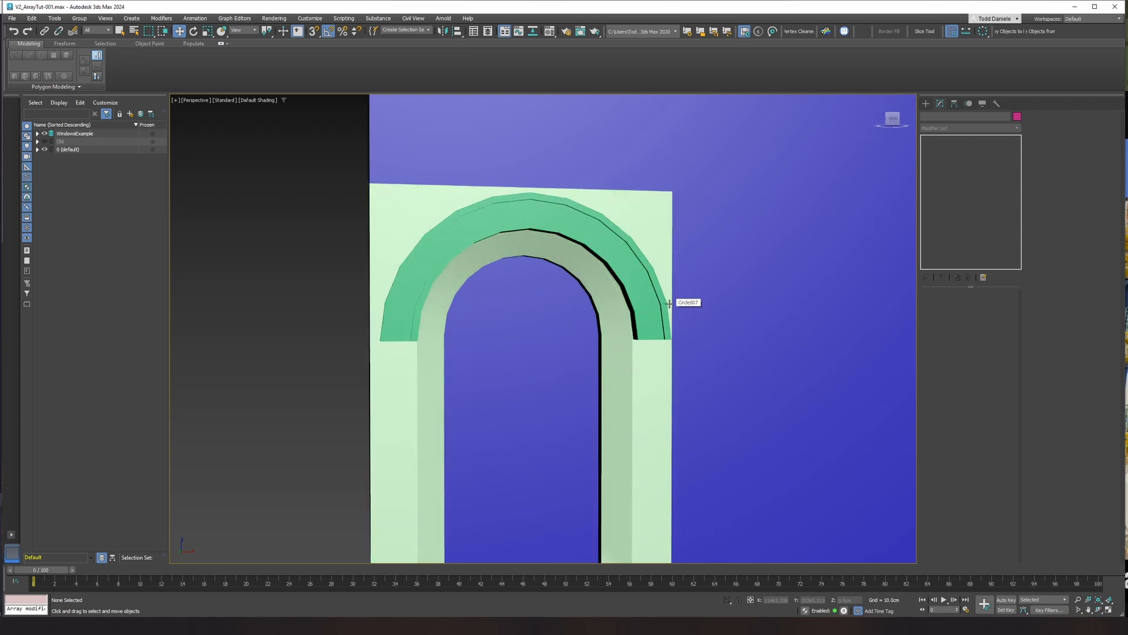
scroll(670, 302, "down", 4)
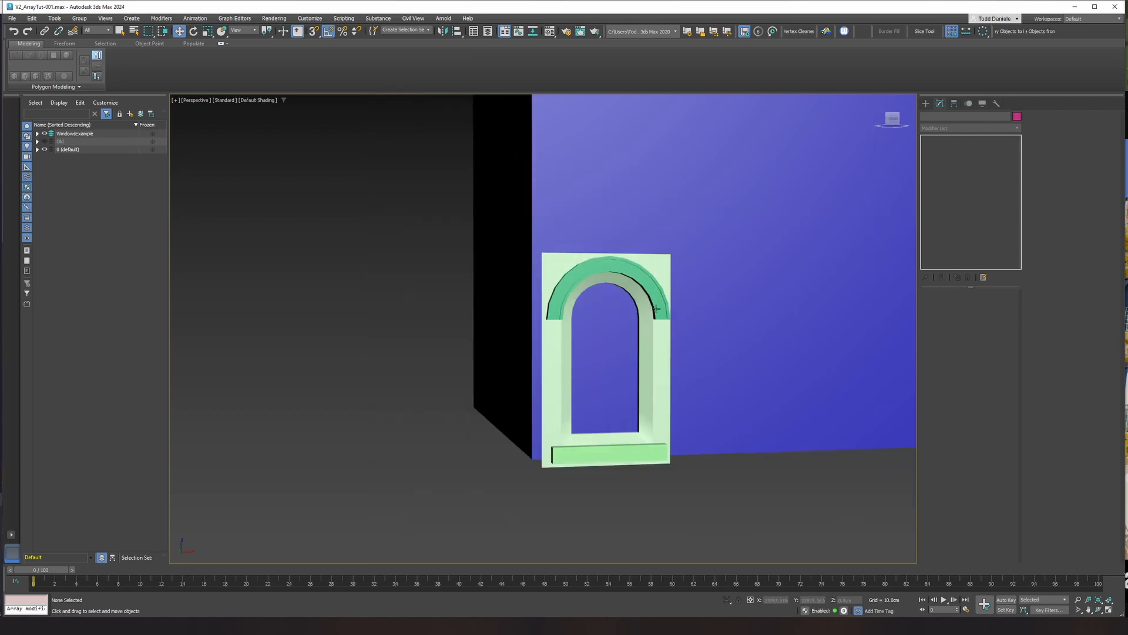
middle_click_drag(657, 308, 587, 356)
key("F4")
left_click(583, 340)
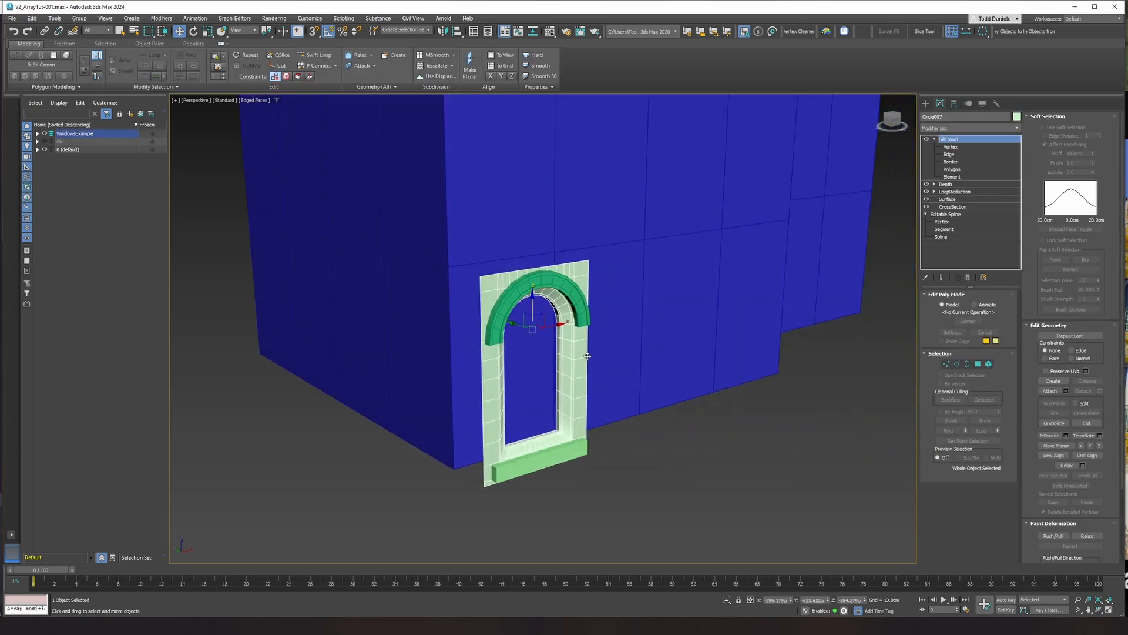
Add an Array modifier on top of the SillCrown modifier of the arched window panel.
left_click(934, 139)
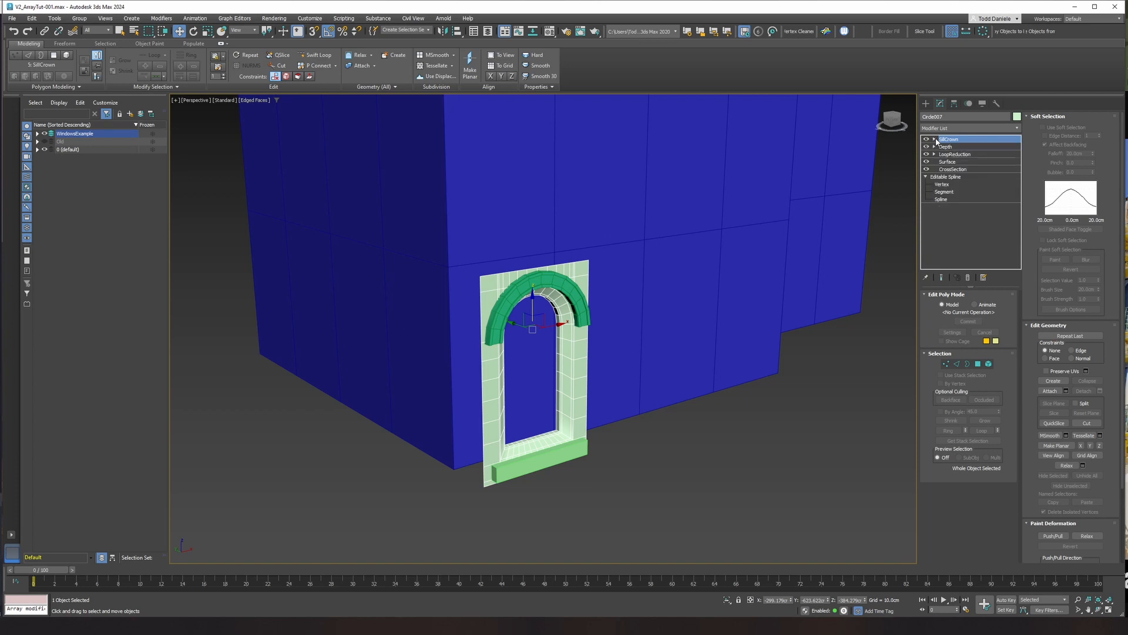
left_click(950, 128)
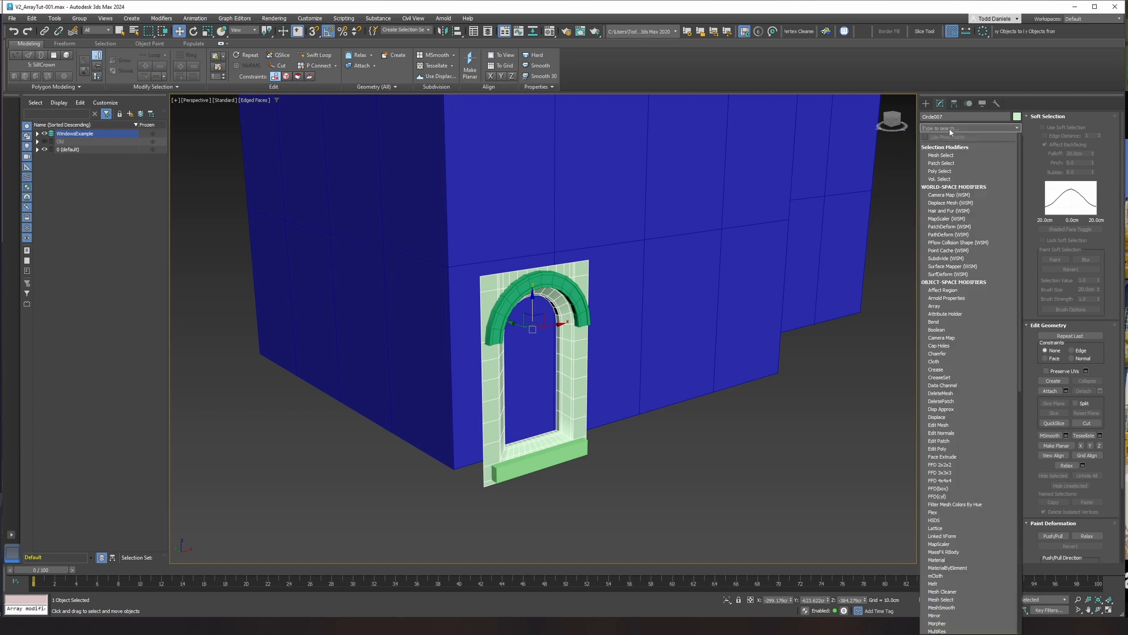
type("ar")
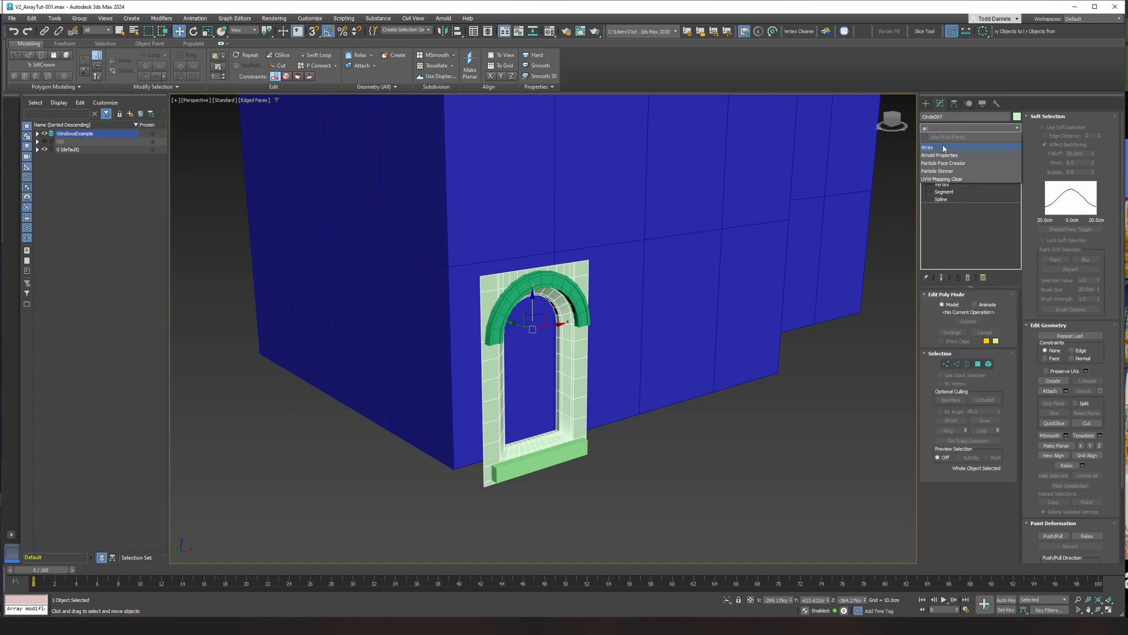
left_click(943, 148)
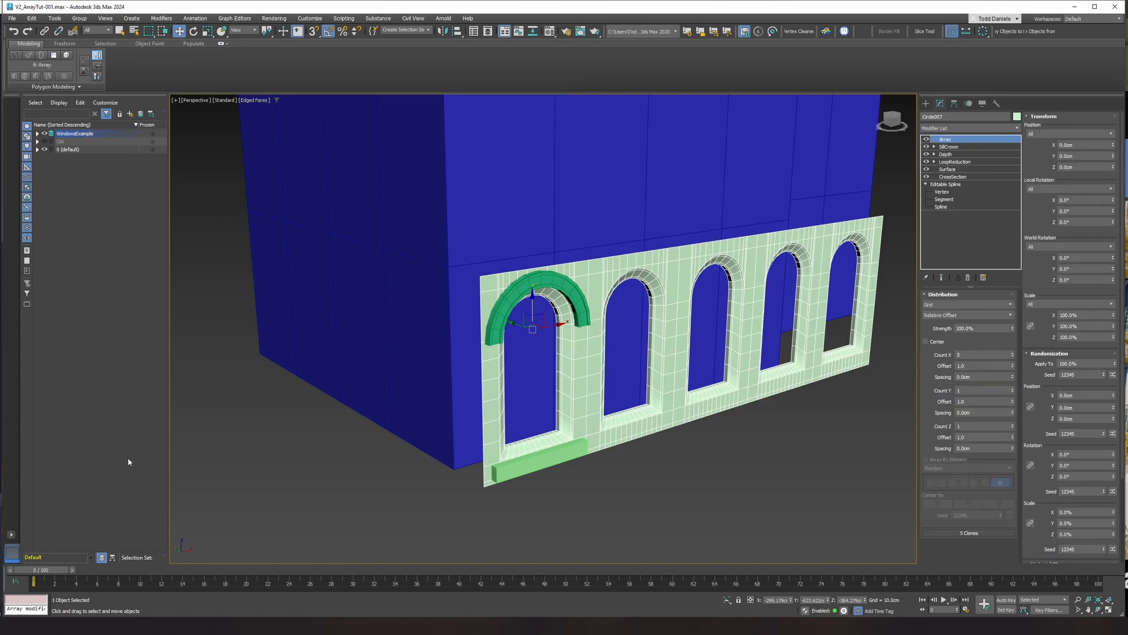
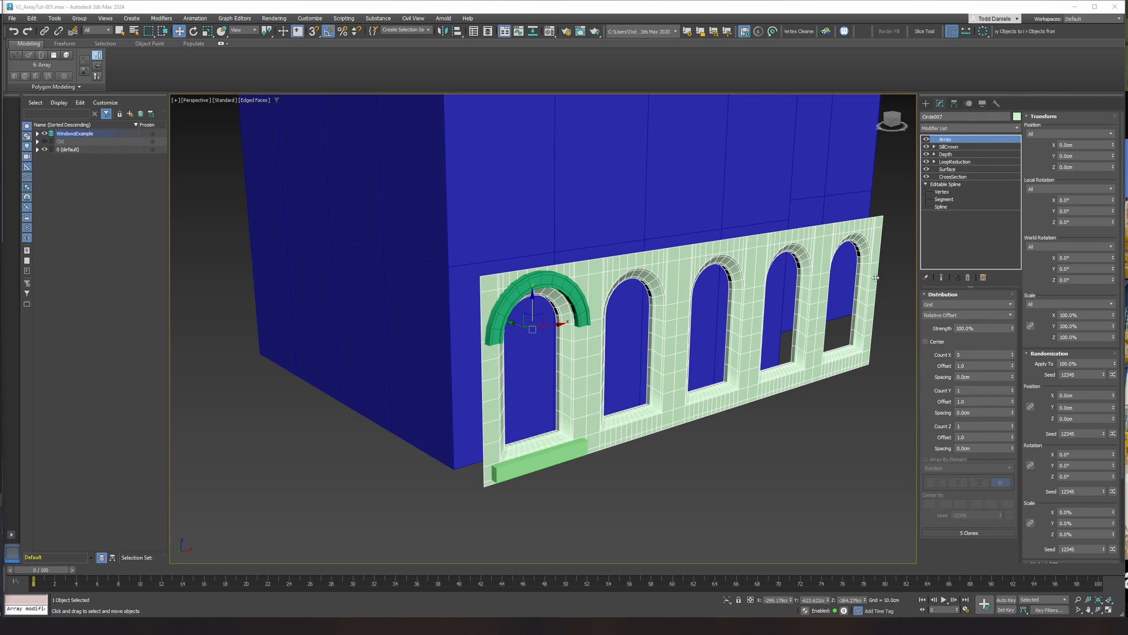
Set the Array distribution to Surface and pick Building_Base as the surface to cover.
middle_click_drag(571, 340, 512, 331)
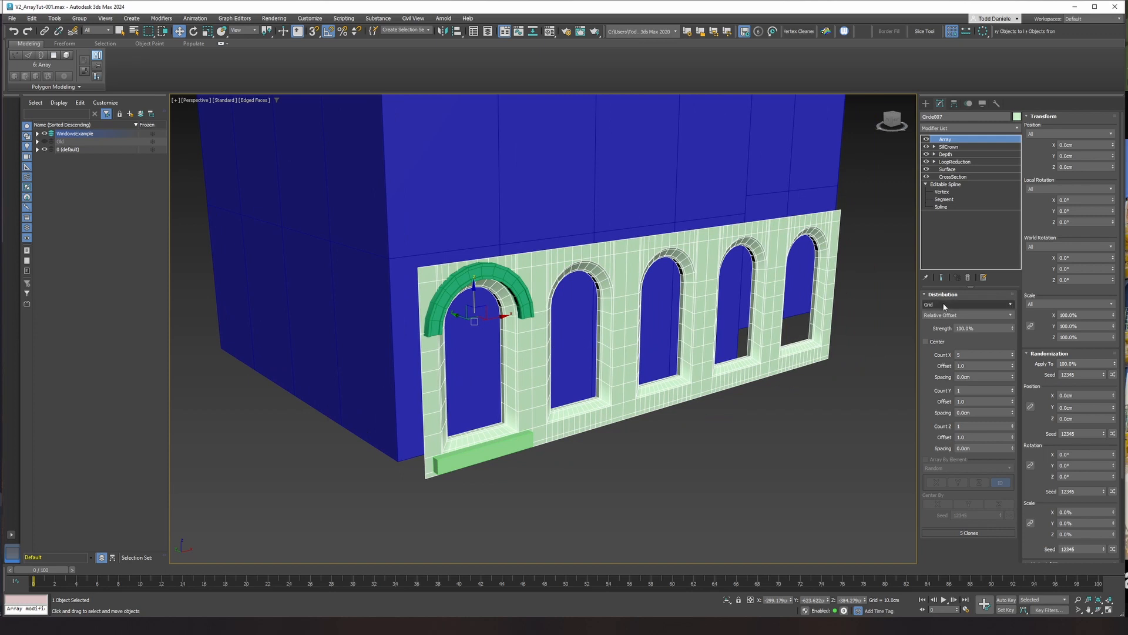
middle_click_drag(746, 339, 682, 357, "alt")
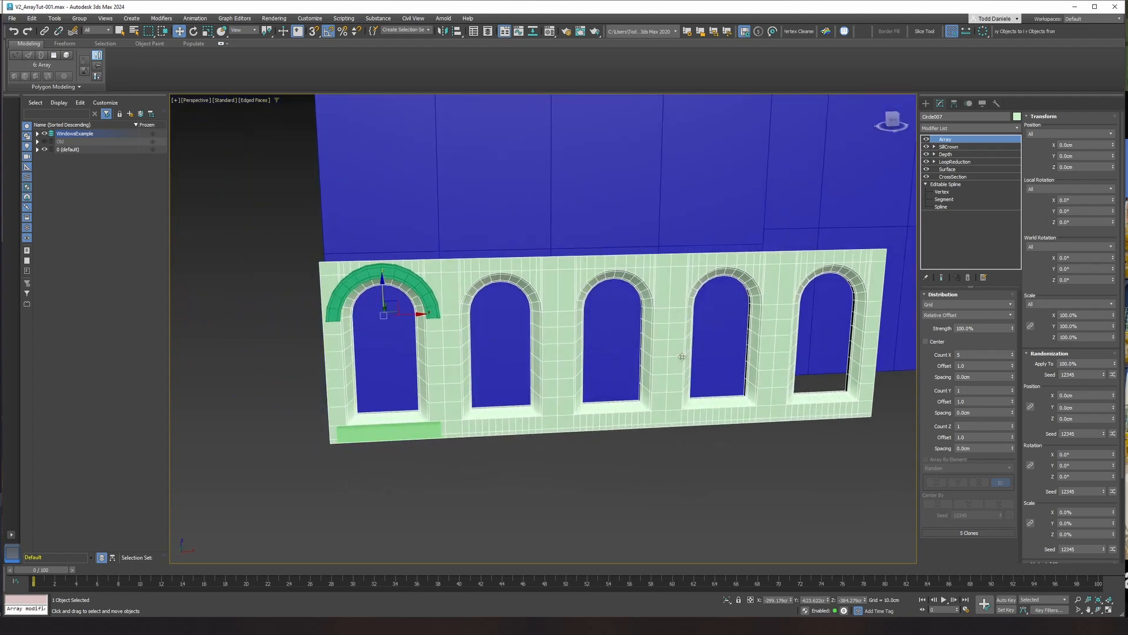
left_click(941, 304)
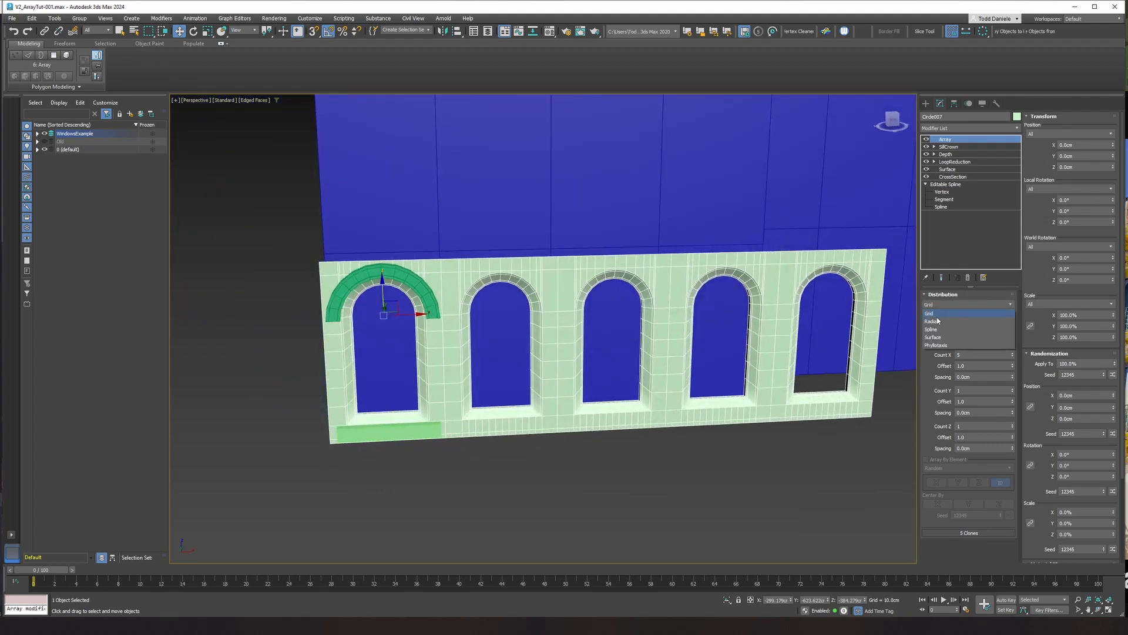
left_click(934, 337)
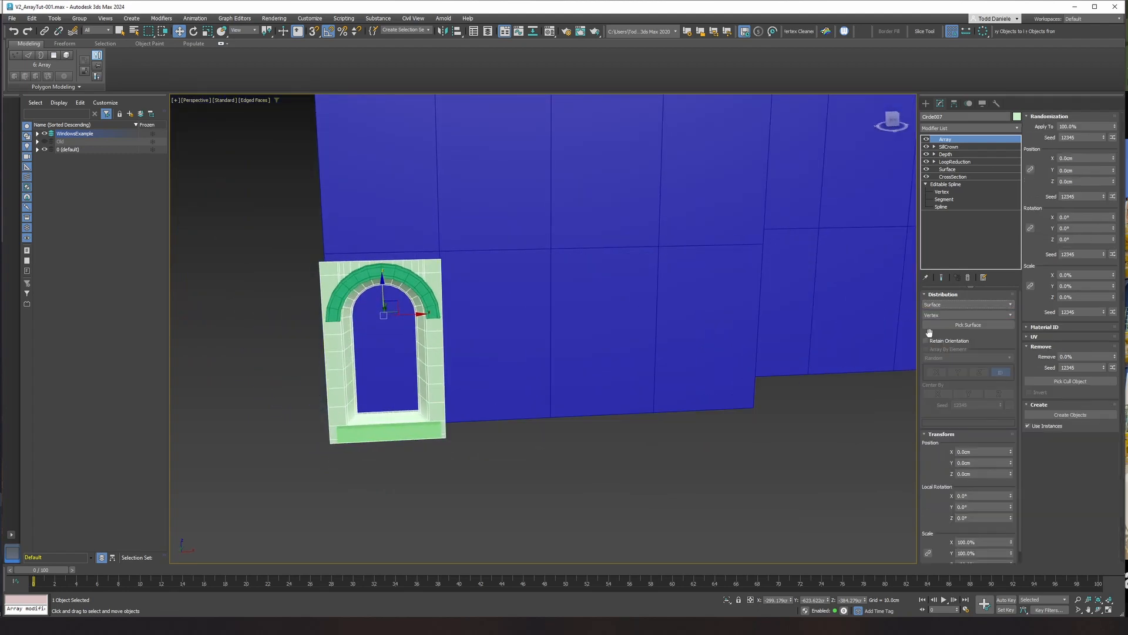
left_click(949, 327)
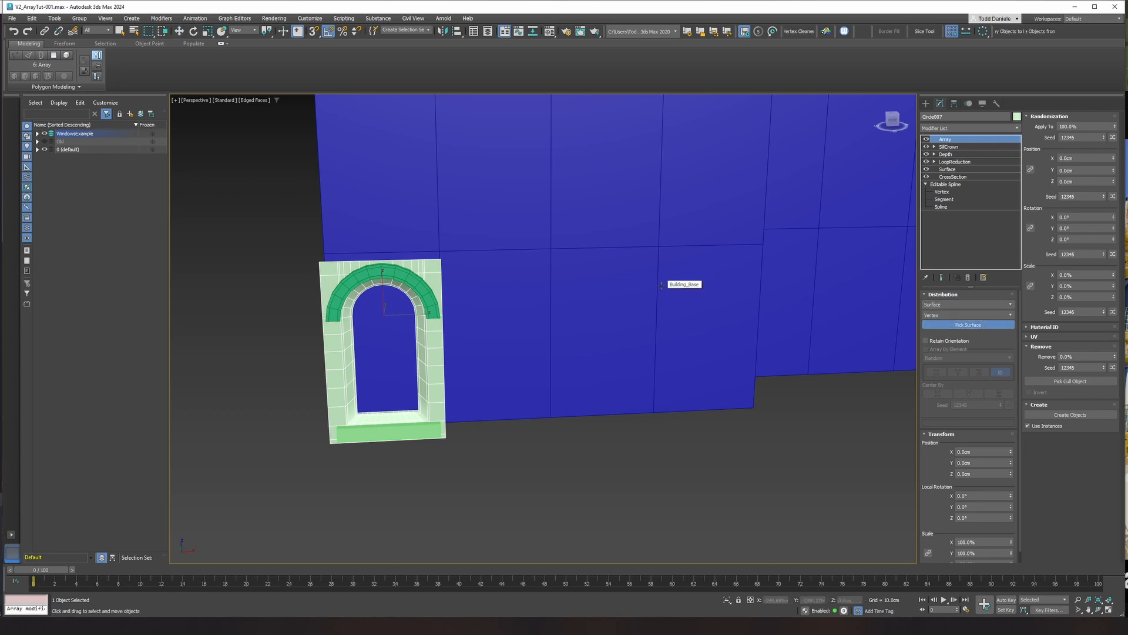
left_click(661, 285)
Change the surface array's placement to Face Center so the panels sit on the building's polygons.
middle_click_drag(679, 320, 625, 329)
scroll(652, 312, "down", 4)
left_click(942, 317)
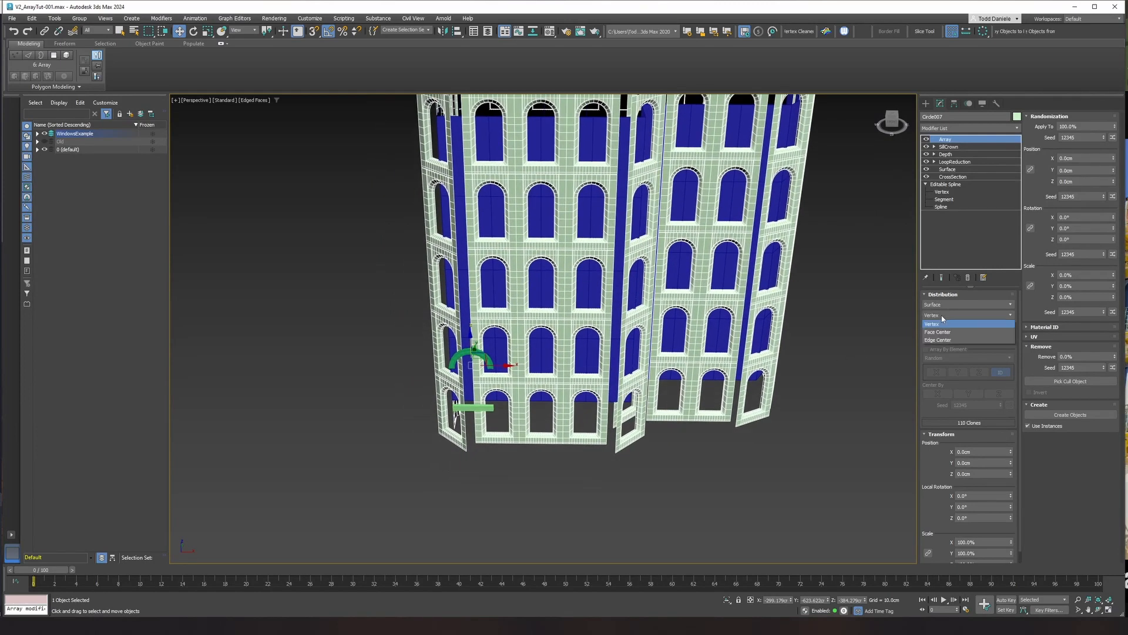
left_click(939, 332)
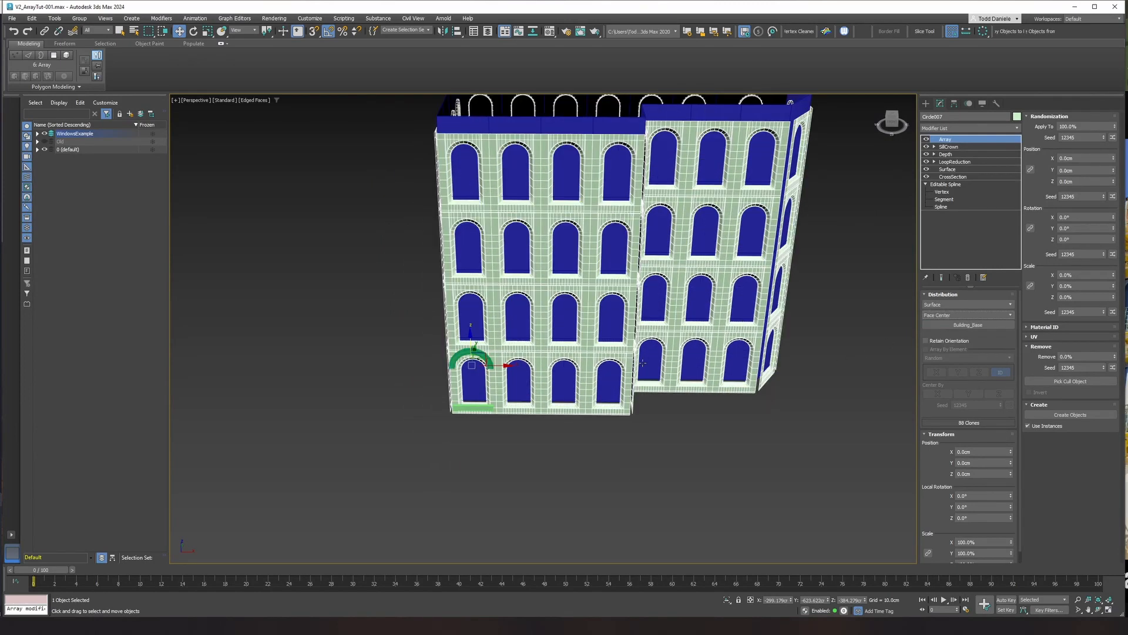
Check the arrayed panels around the building, turn off the Array modifier and return to the SillCrown modifier.
middle_click_drag(611, 346, 574, 353, "alt")
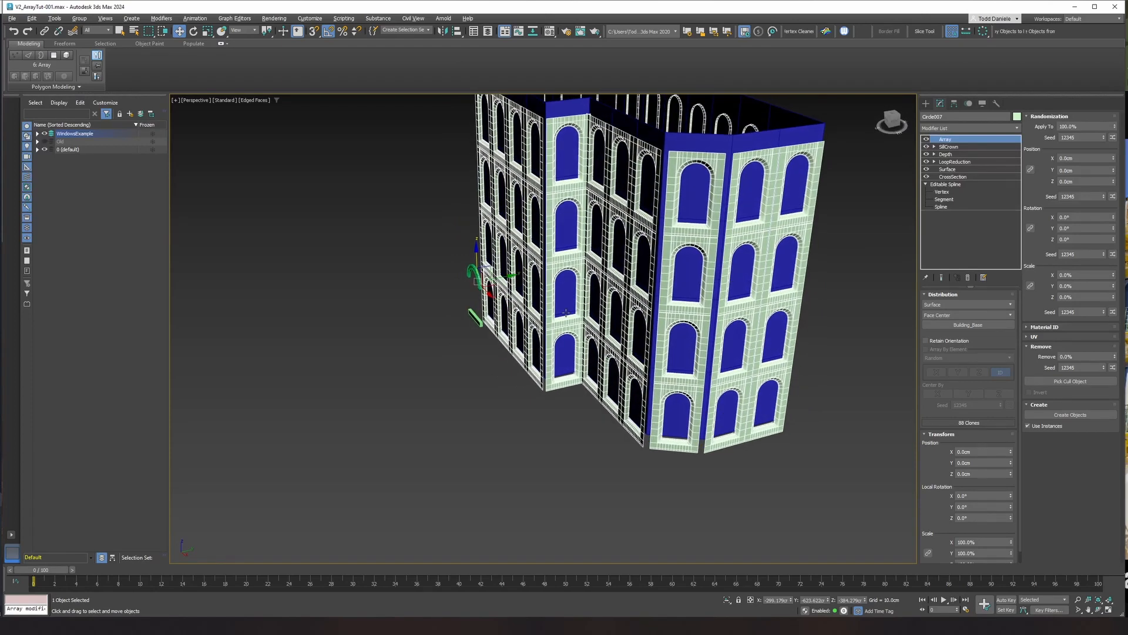
middle_click_drag(566, 313, 703, 370, "alt")
middle_click_drag(716, 370, 674, 313)
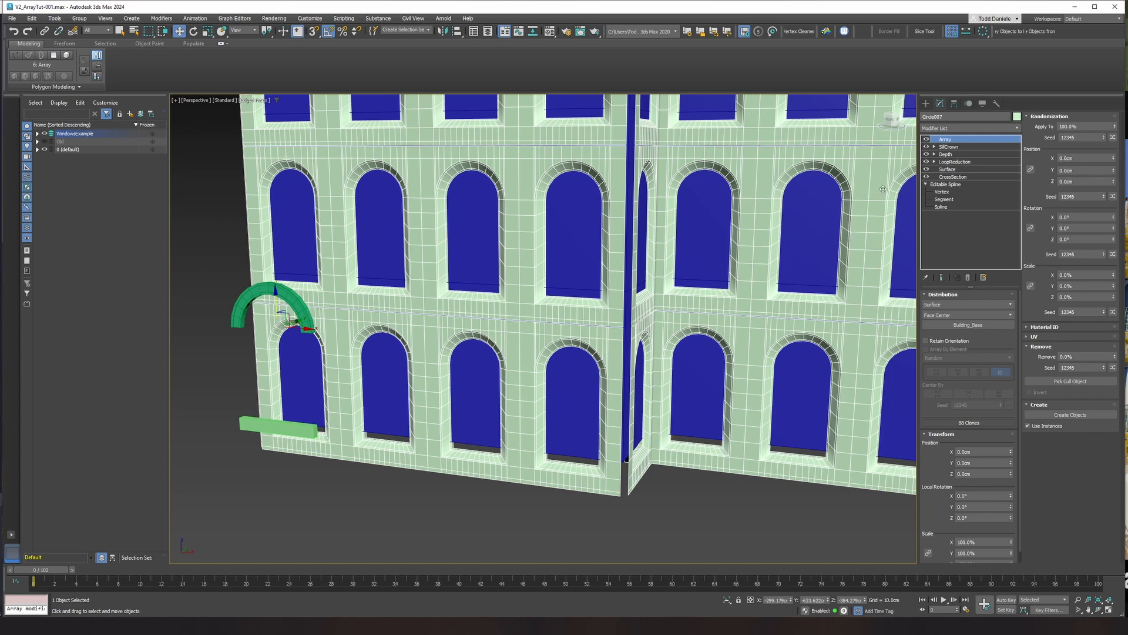
scroll(639, 267, "down", 6)
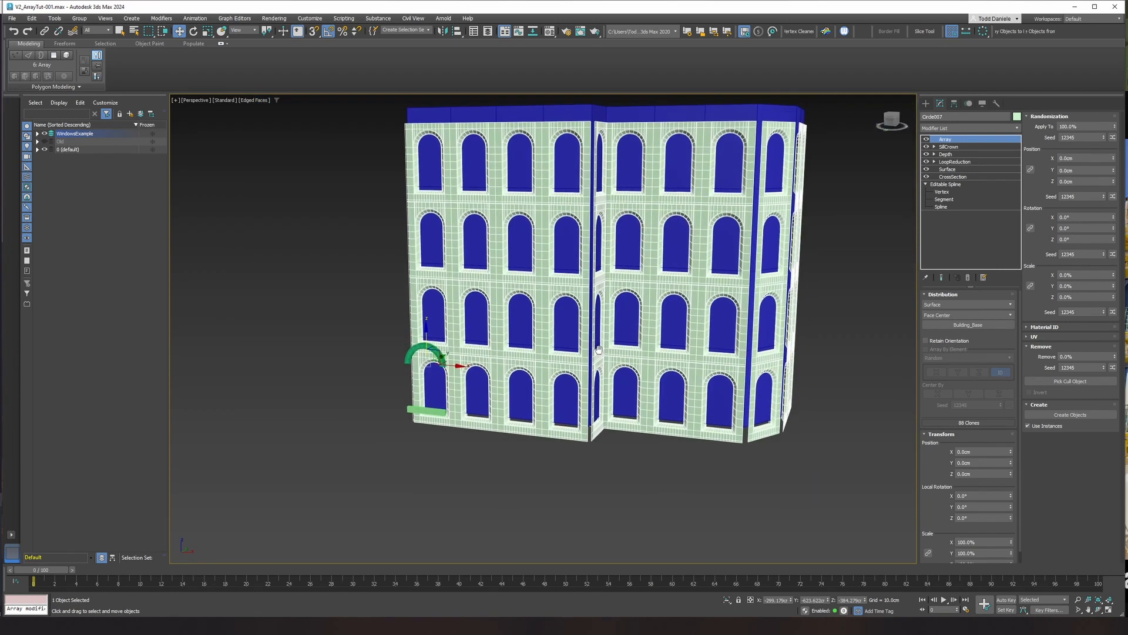
left_click(926, 139)
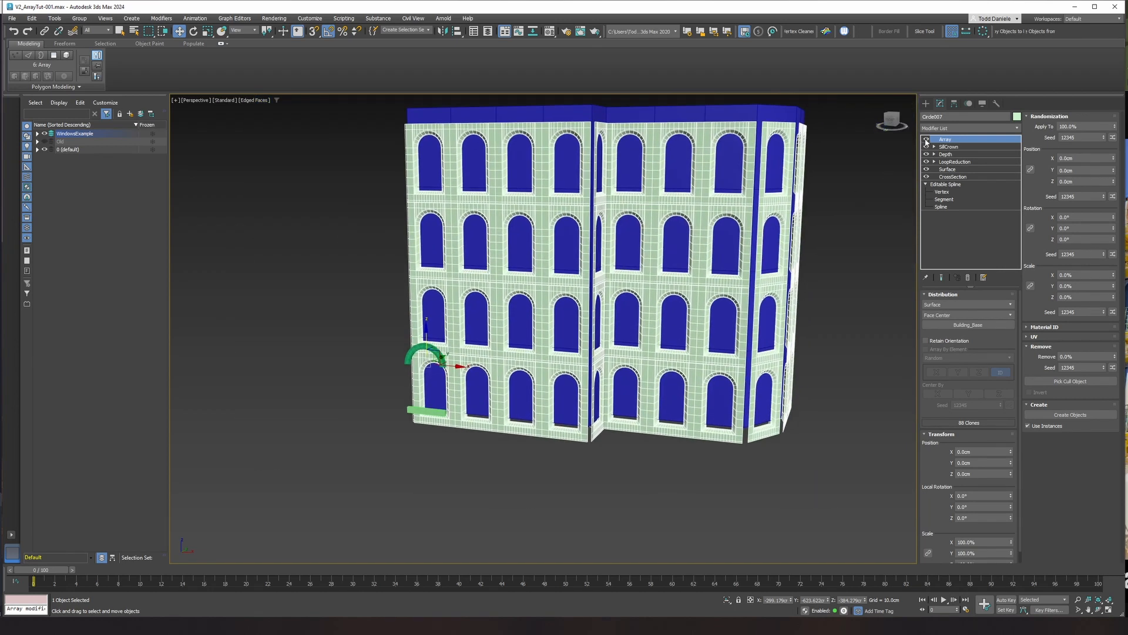
scroll(411, 382, "up", 5)
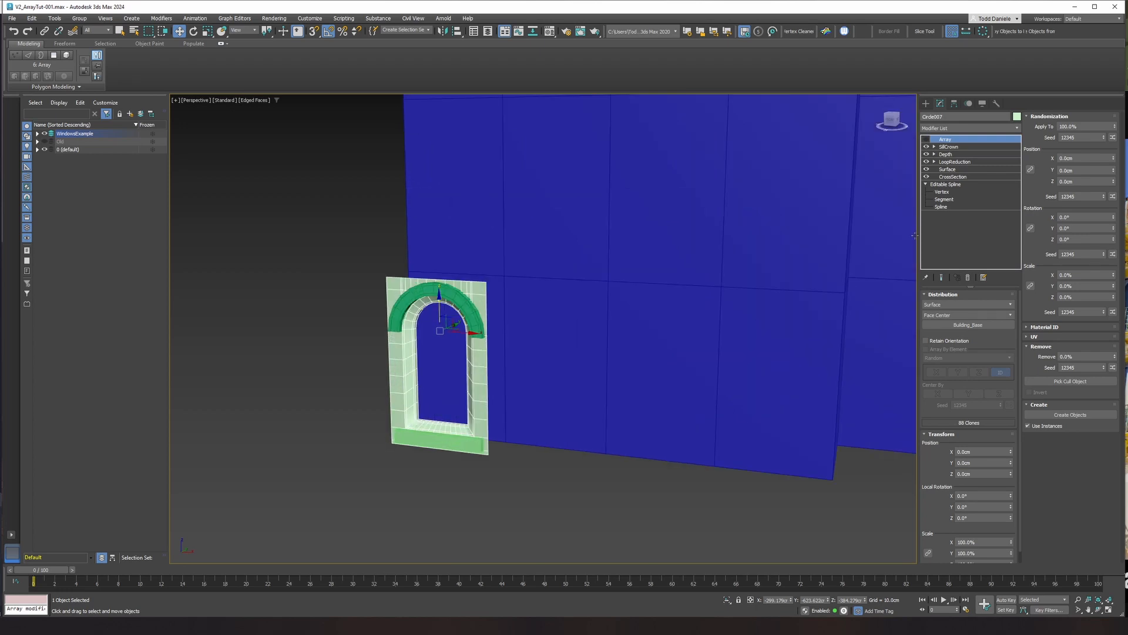
left_click(947, 147)
left_click(934, 147)
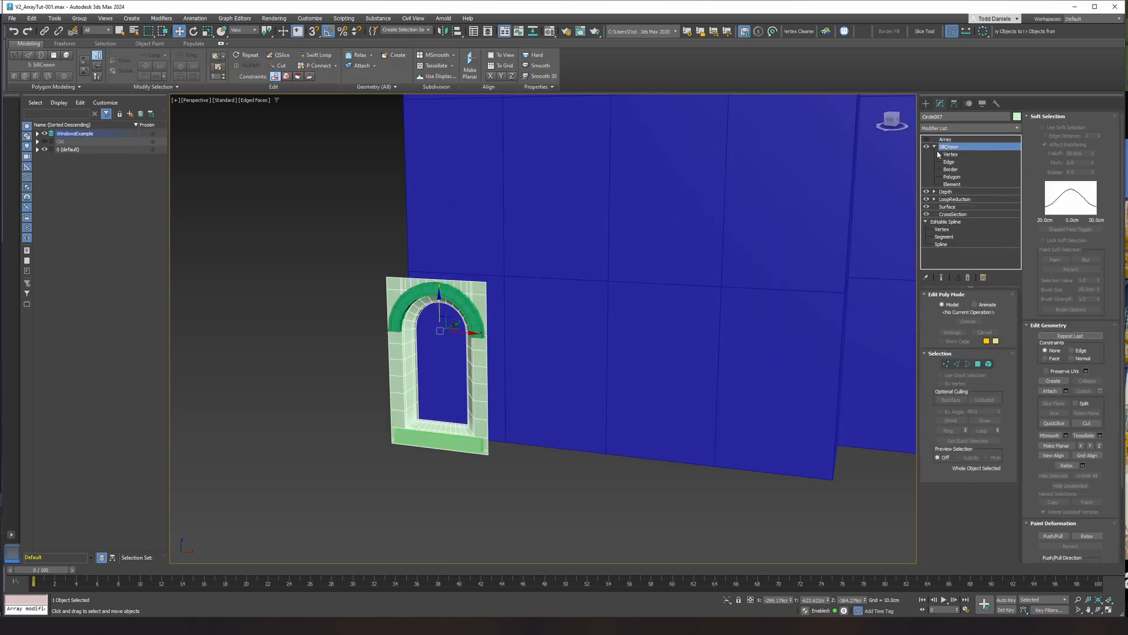
Attach the arch crown and the box sill to the window panel mesh and turn the Array modifier back on.
left_click(1049, 391)
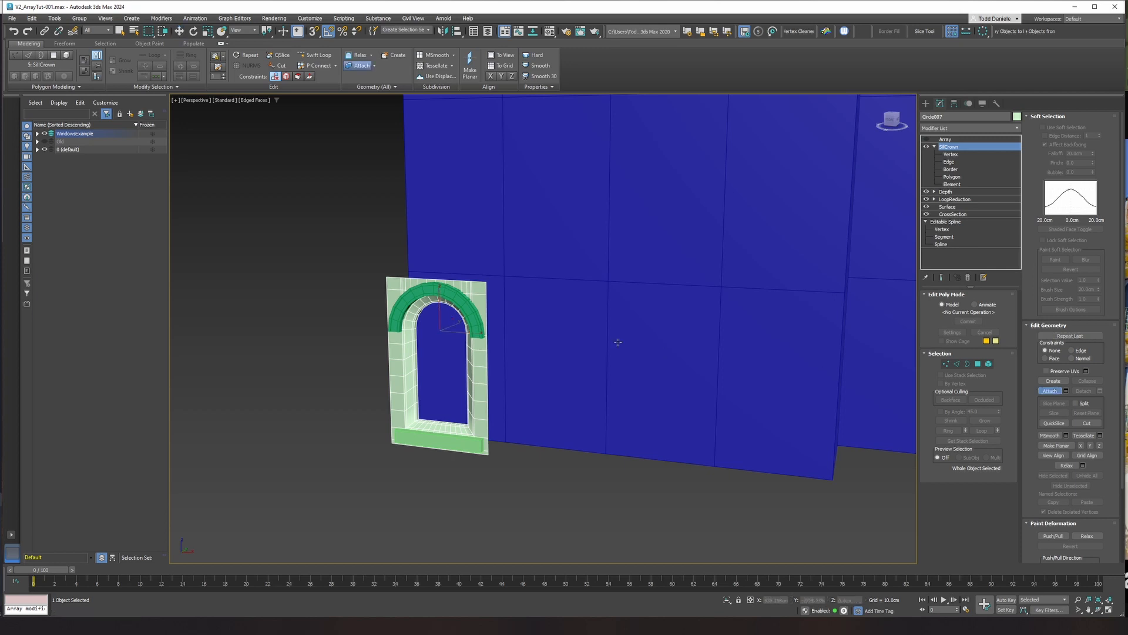
left_click(482, 315)
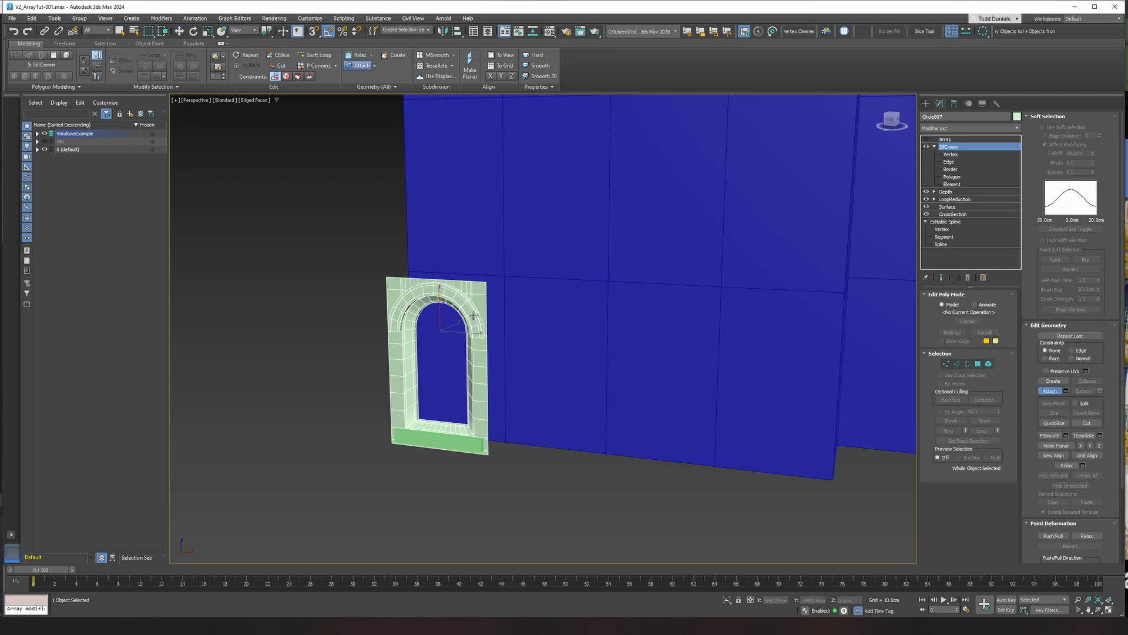
left_click(471, 447)
left_click(947, 140)
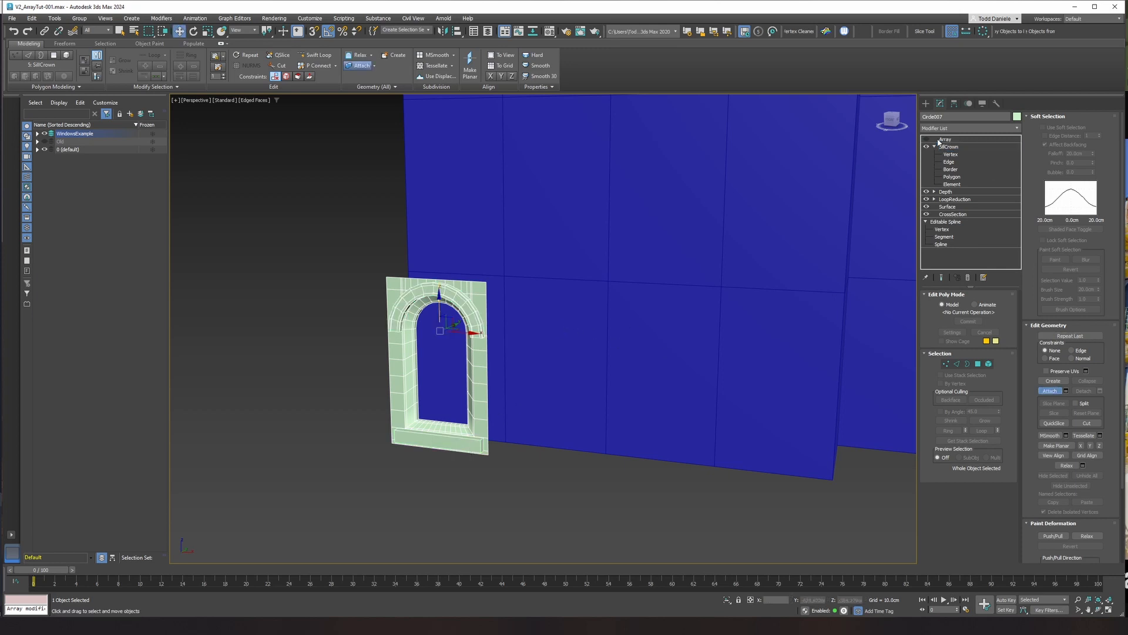
left_click(926, 139)
Examine the arrayed crowns and sills across the facades and inner corner, with and without edged faces.
mouse_move(780, 218)
middle_mouse_down()
mouse_move(694, 222)
mouse_move(593, 340)
middle_mouse_up()
key("F4")
scroll(693, 223, "down", 5)
key("F4")
scroll(586, 340, "up", 12)
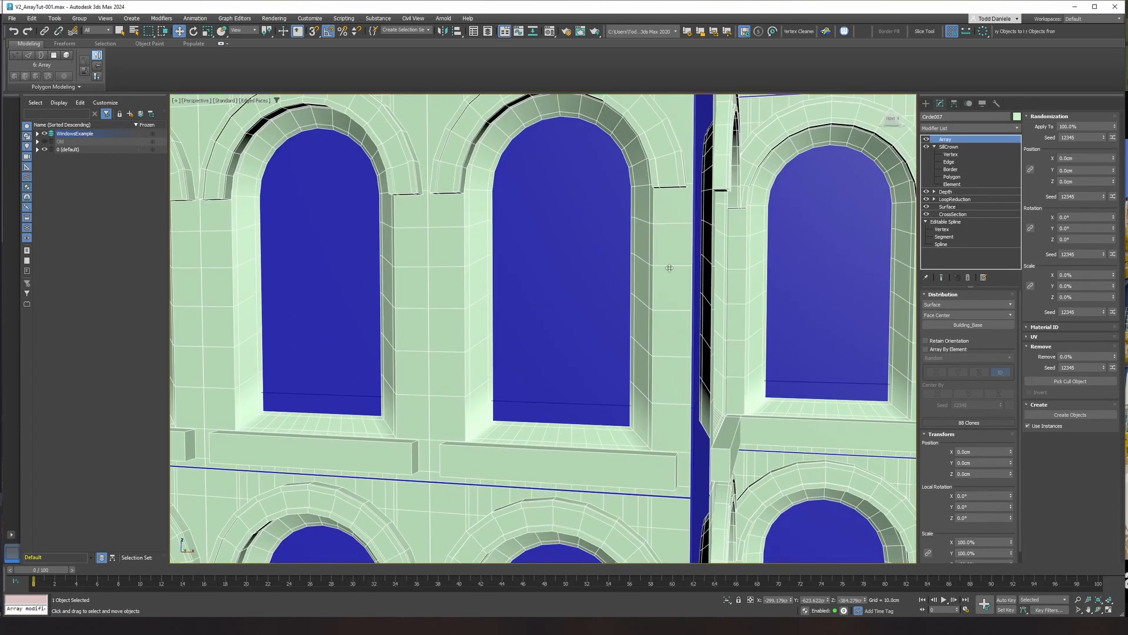
middle_click_drag(665, 390, 717, 199)
middle_click_drag(690, 259, 687, 292, "alt")
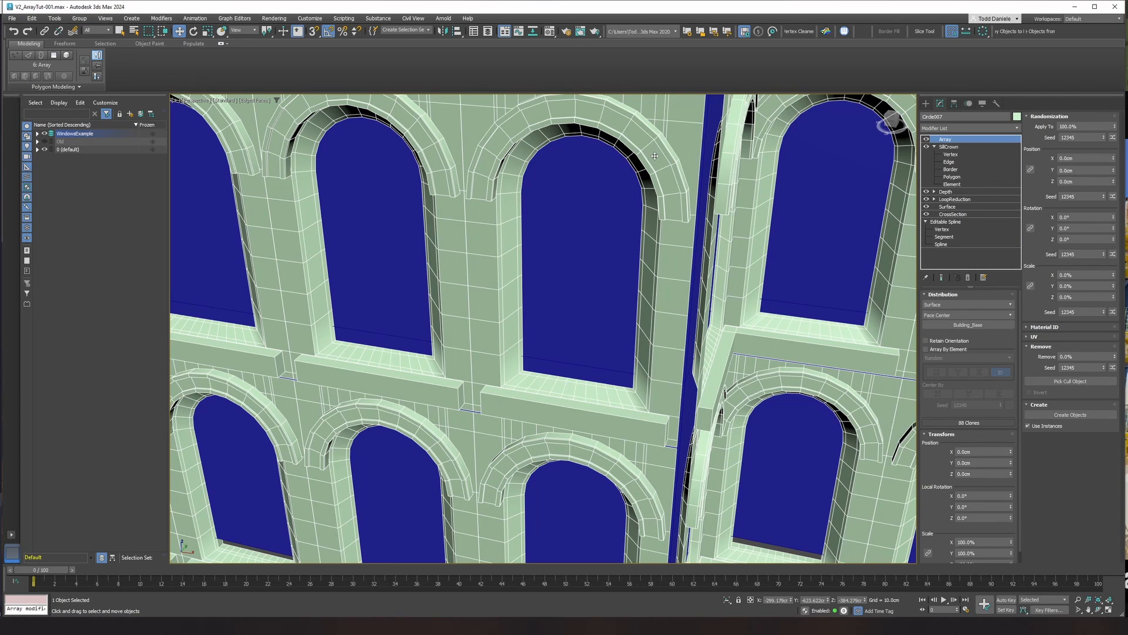
middle_click_drag(654, 156, 636, 160, "alt")
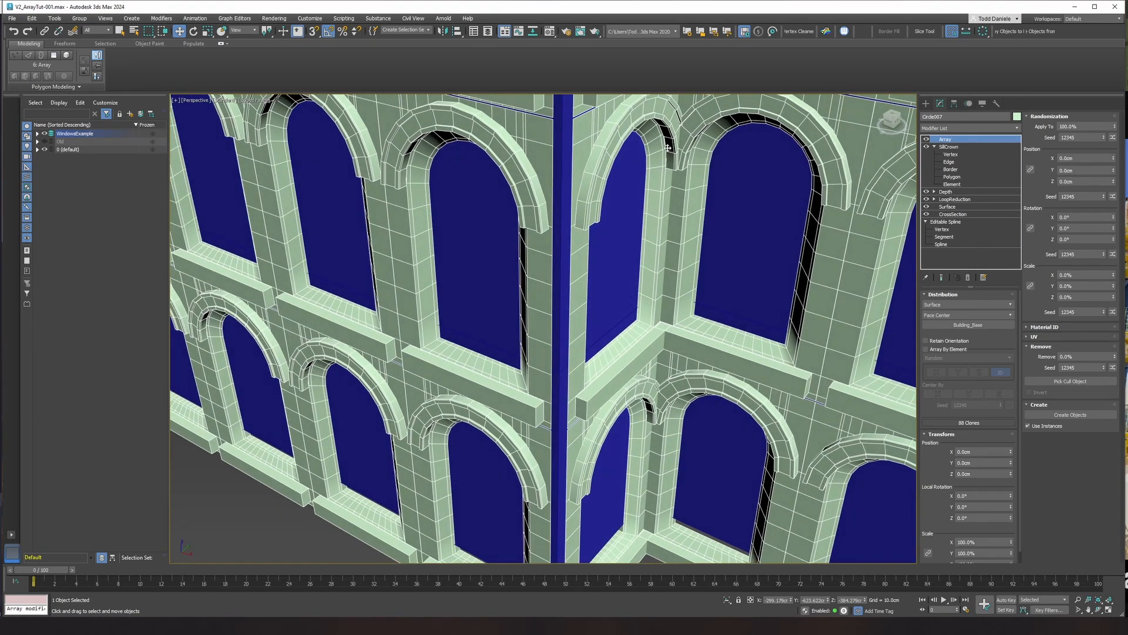
key("F4")
scroll(659, 286, "down", 5)
middle_click_drag(659, 286, 614, 336, "alt")
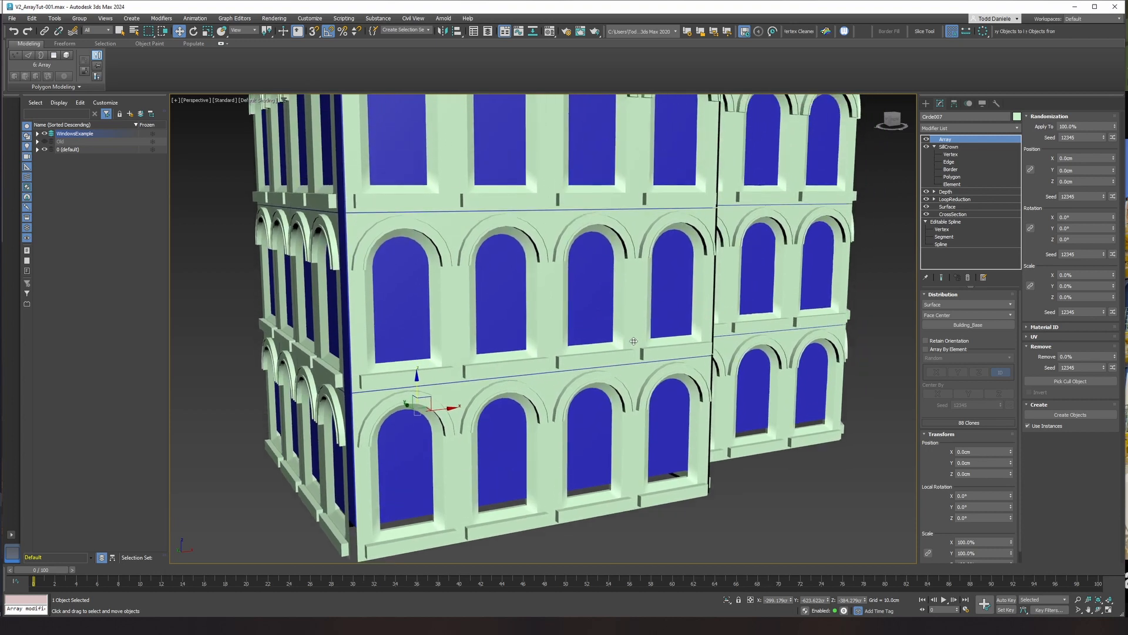
Turn off the Array modifier and add an Edit Poly modifier between SillCrown and Array.
left_click(934, 146)
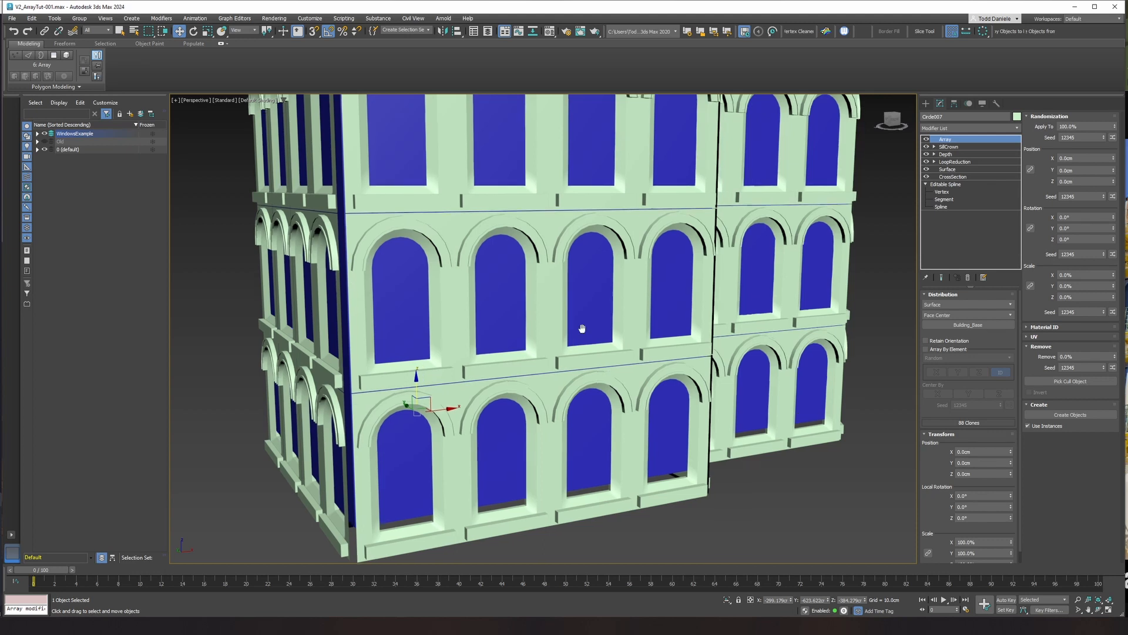
scroll(579, 327, "up", 2)
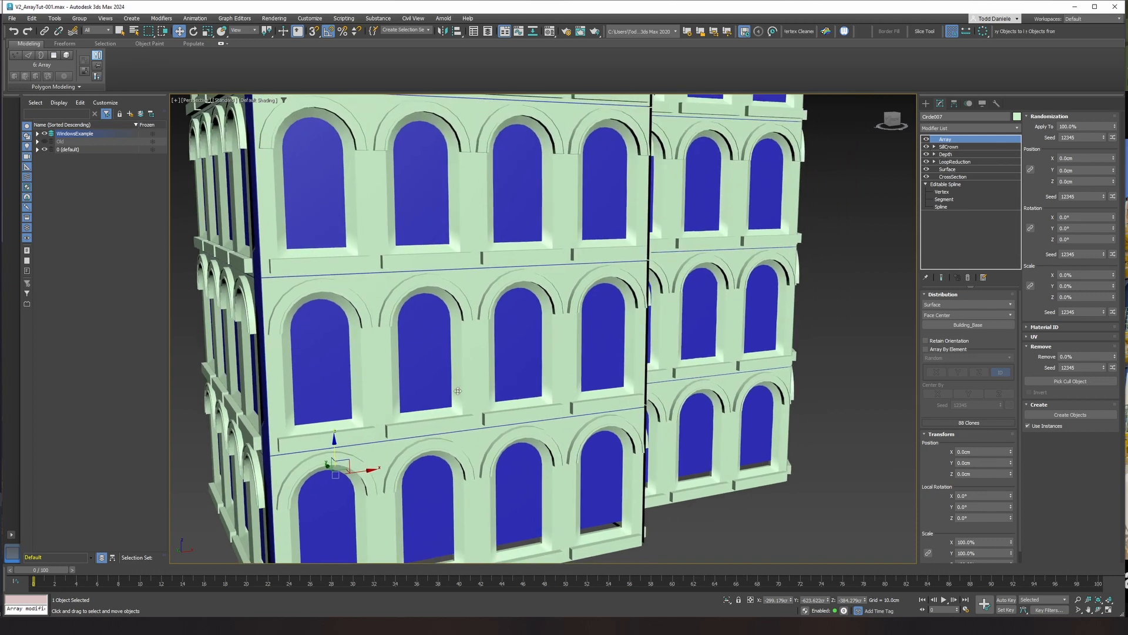
left_click(928, 138)
middle_click_drag(451, 395, 520, 310)
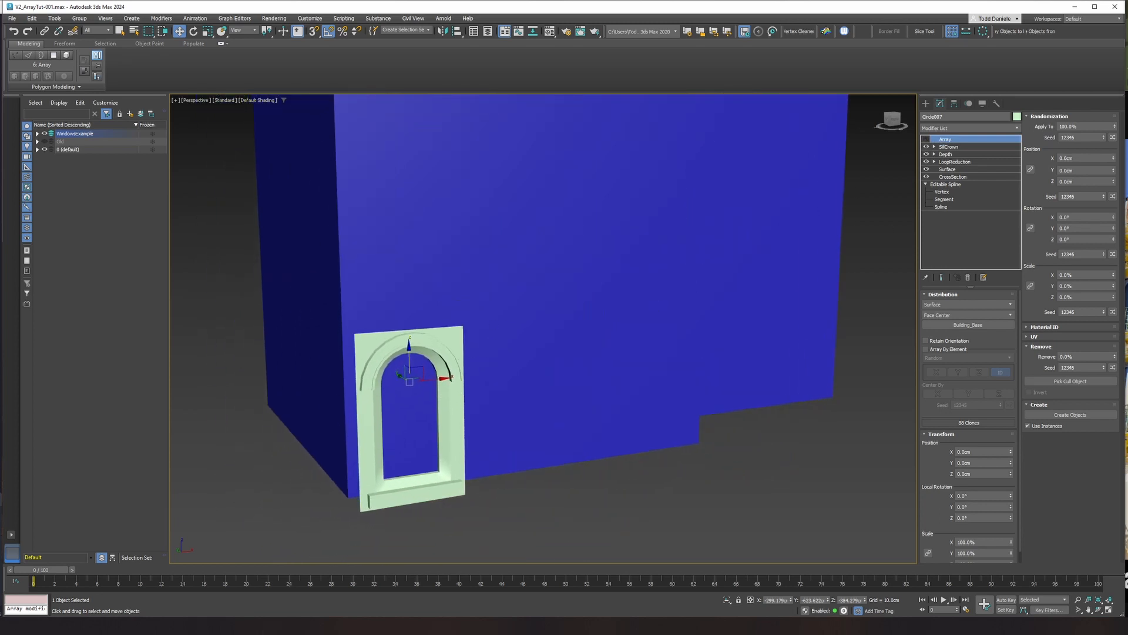
left_click(948, 146)
left_click(969, 127)
type("ed")
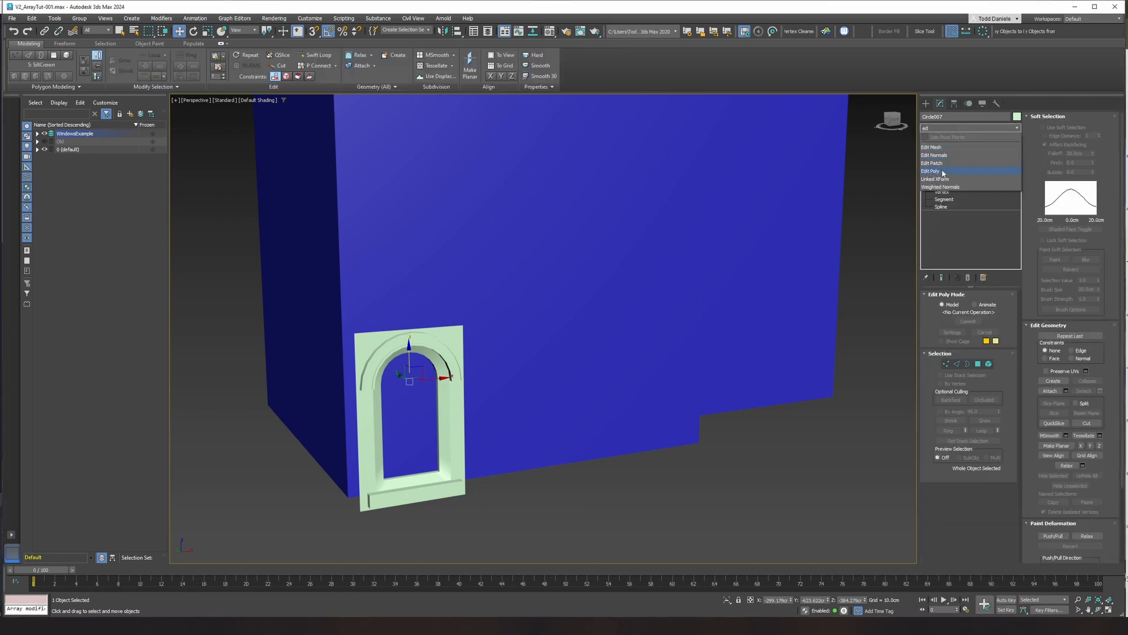
left_click(942, 171)
Rename the new Edit Poly modifier above SillCrown with a name beginning "Fra".
right_click(956, 148)
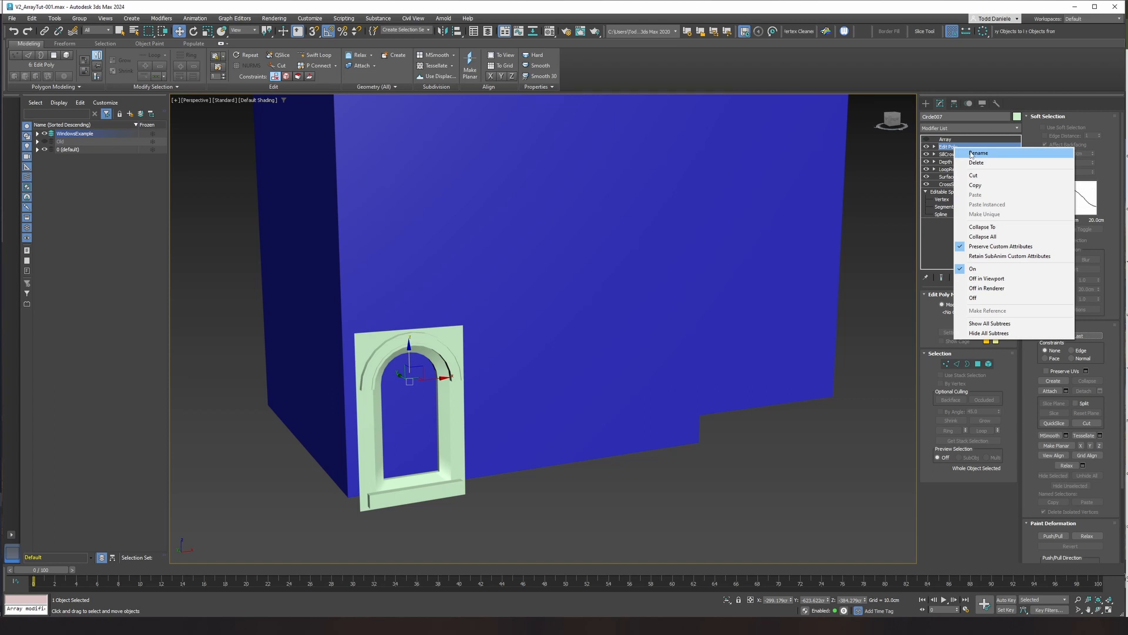
left_click(969, 153)
type("Fra")
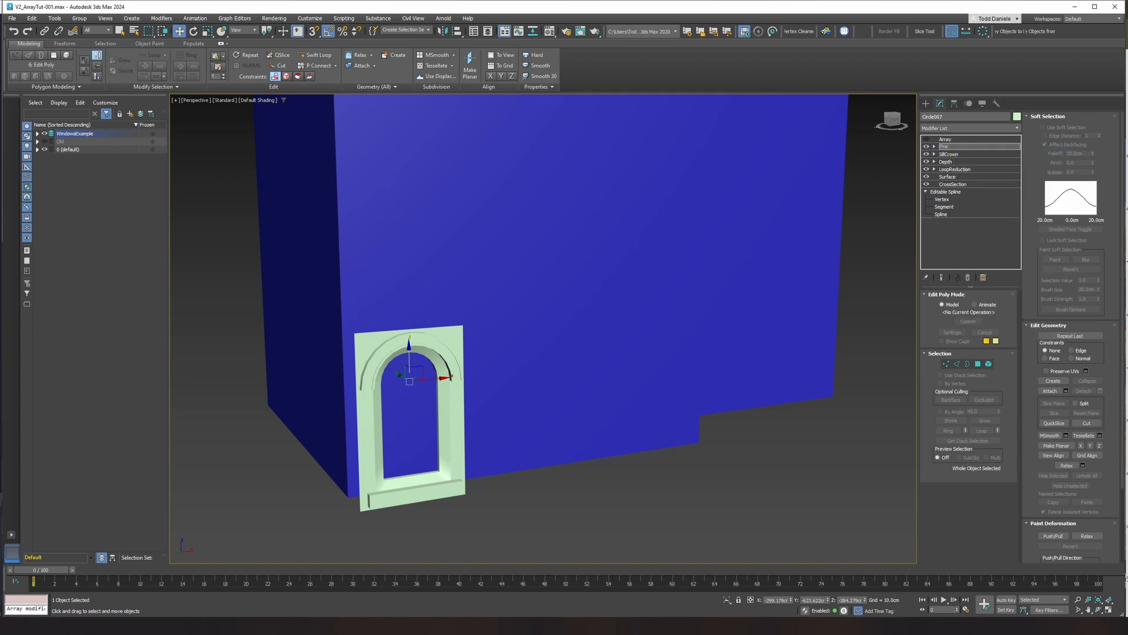
Finish renaming the window's Edit Poly modifier to Frame, and isolate the window with edged faces shown.
type("me")
key("Return")
middle_click_drag(462, 447, 474, 428)
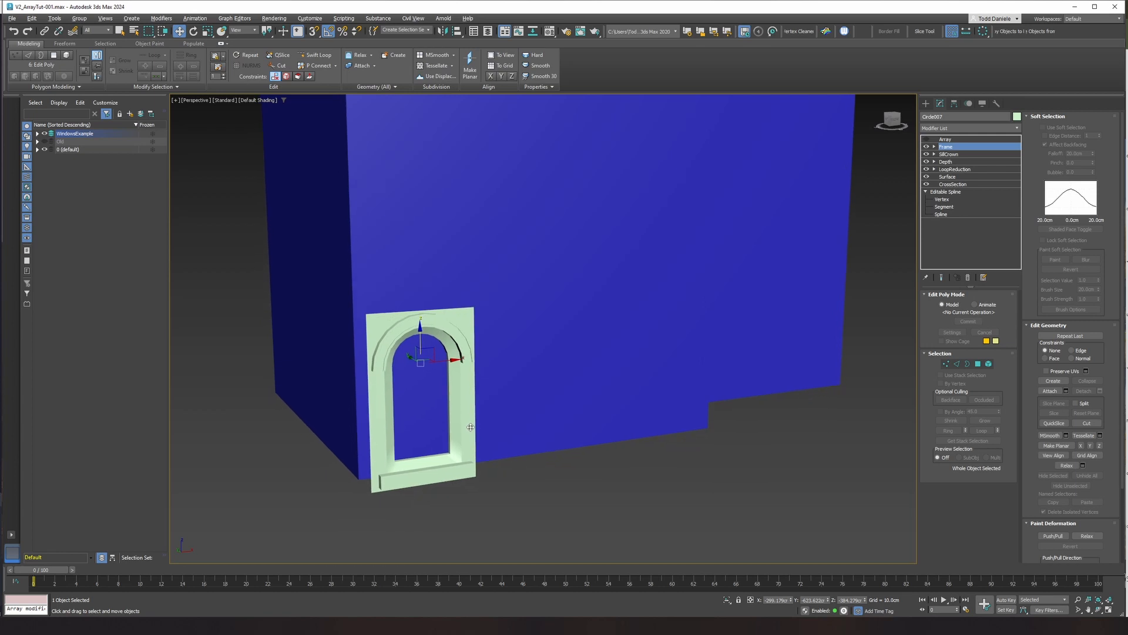
key("alt+q")
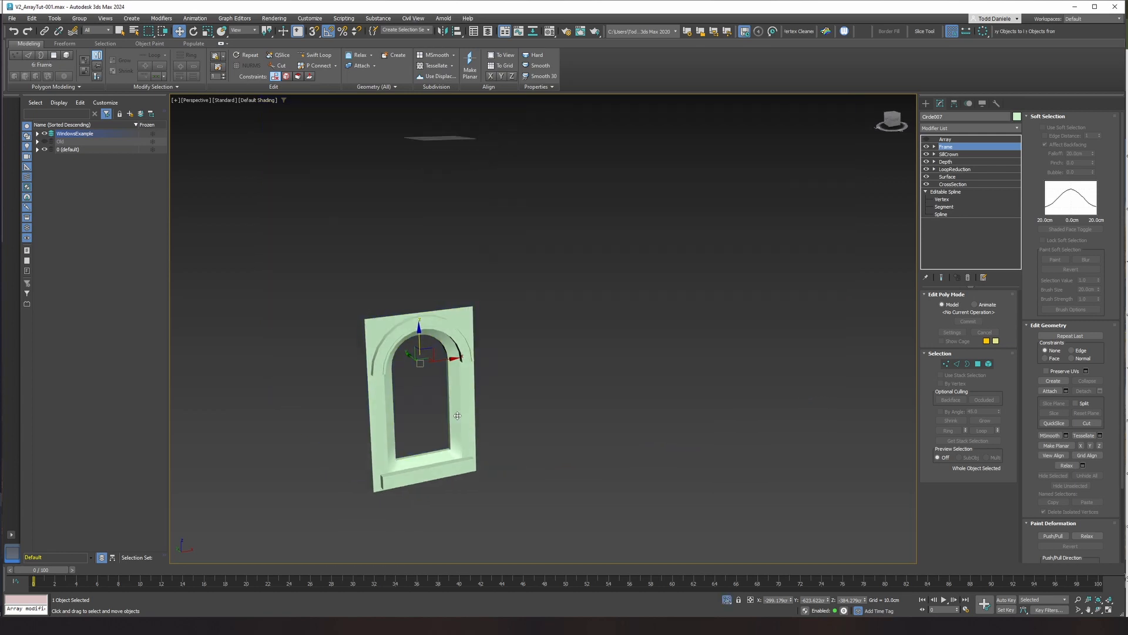
key("F4")
scroll(446, 408, "up", 10)
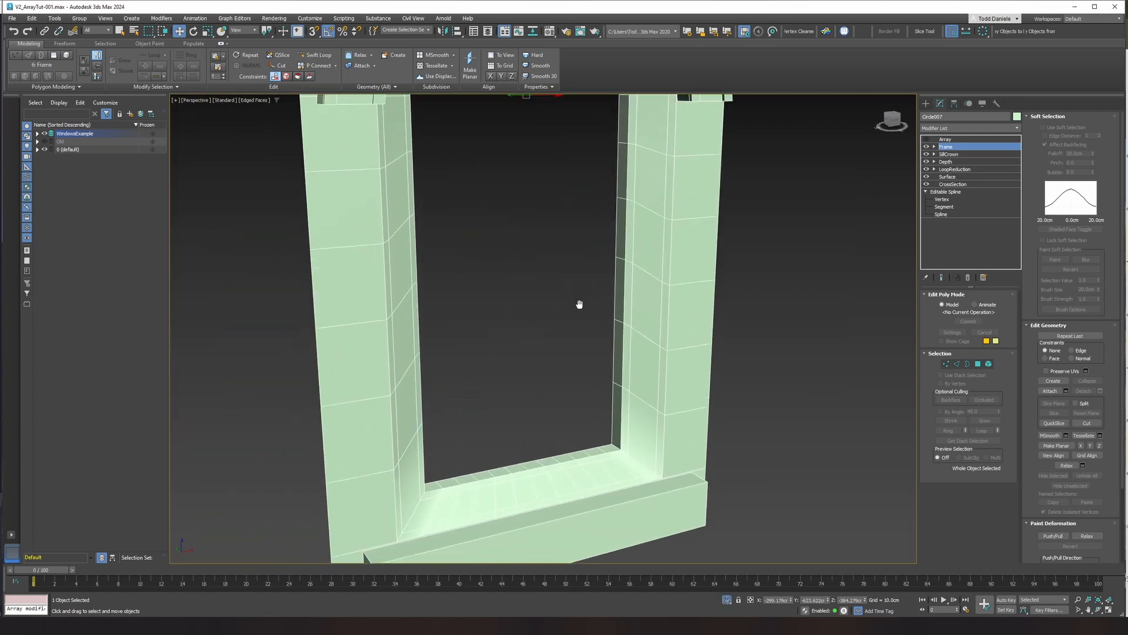
scroll(578, 321, "down", 4)
In the Frame modifier, clear the polygon selection and select the complete innermost loop of polygons around the window opening.
left_click(934, 147)
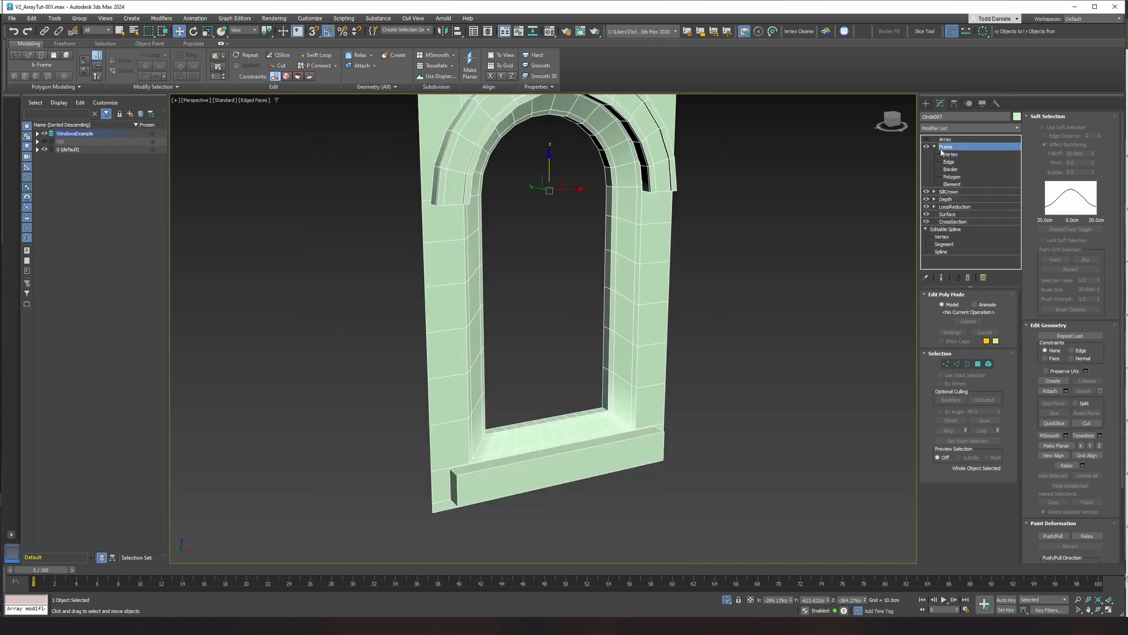
left_click(952, 176)
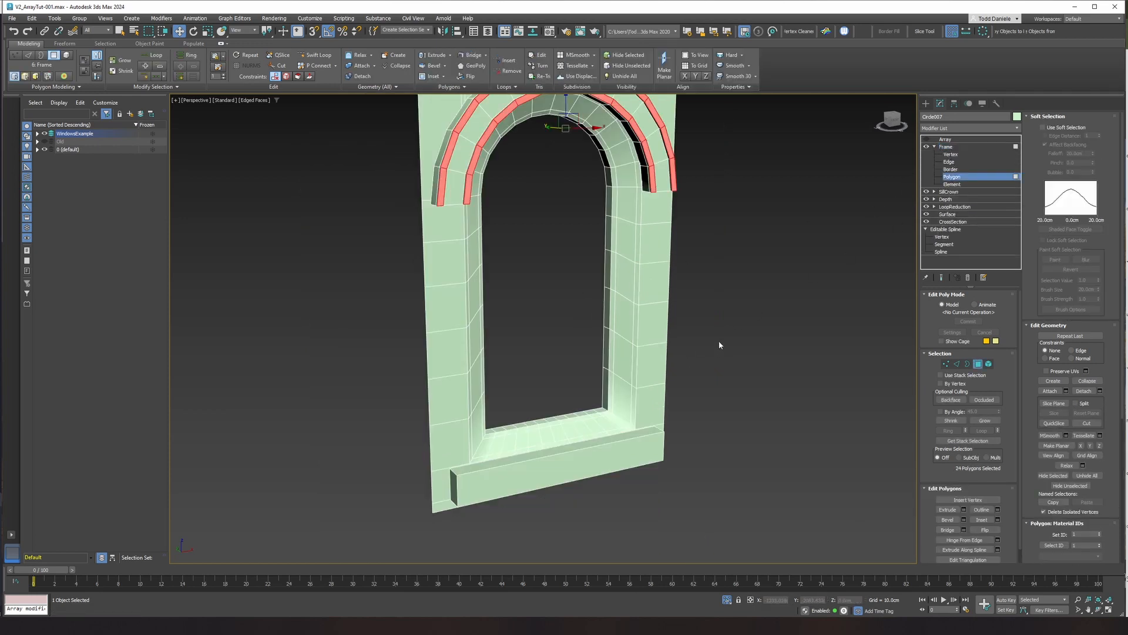
left_click_drag(770, 370, 769, 369)
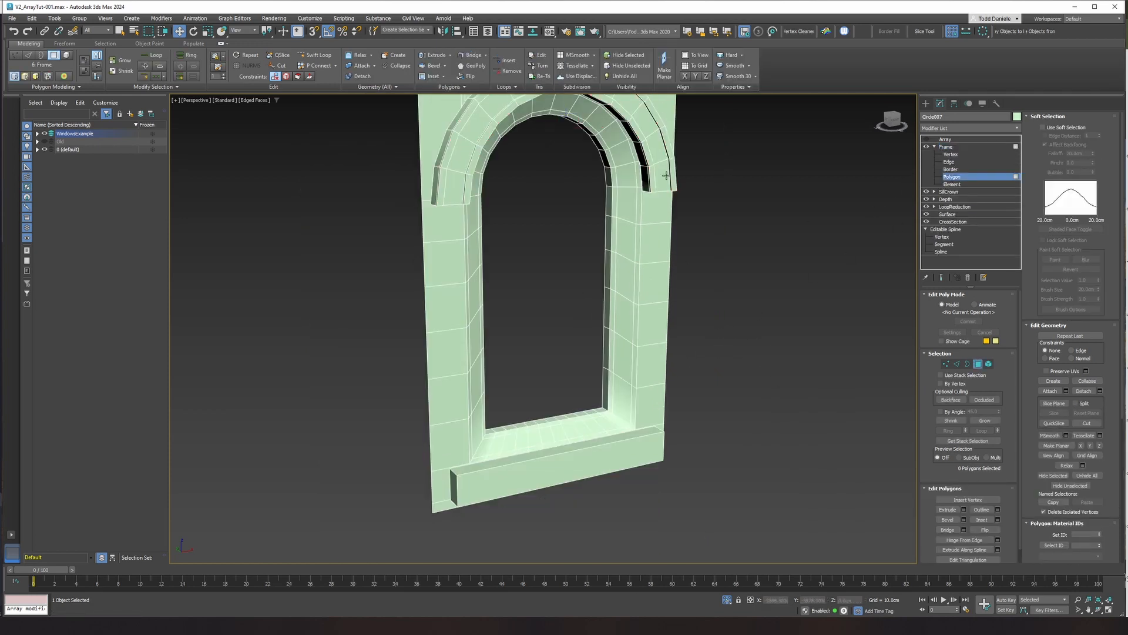
left_click(606, 386)
double_click(606, 352)
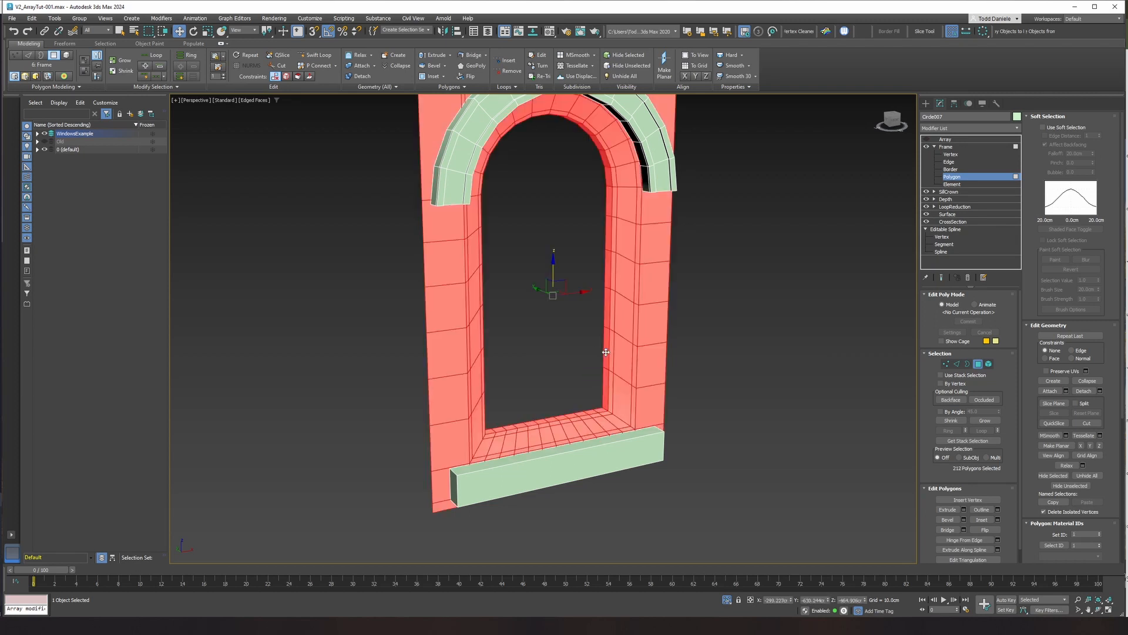
left_click(676, 353)
left_click(606, 383)
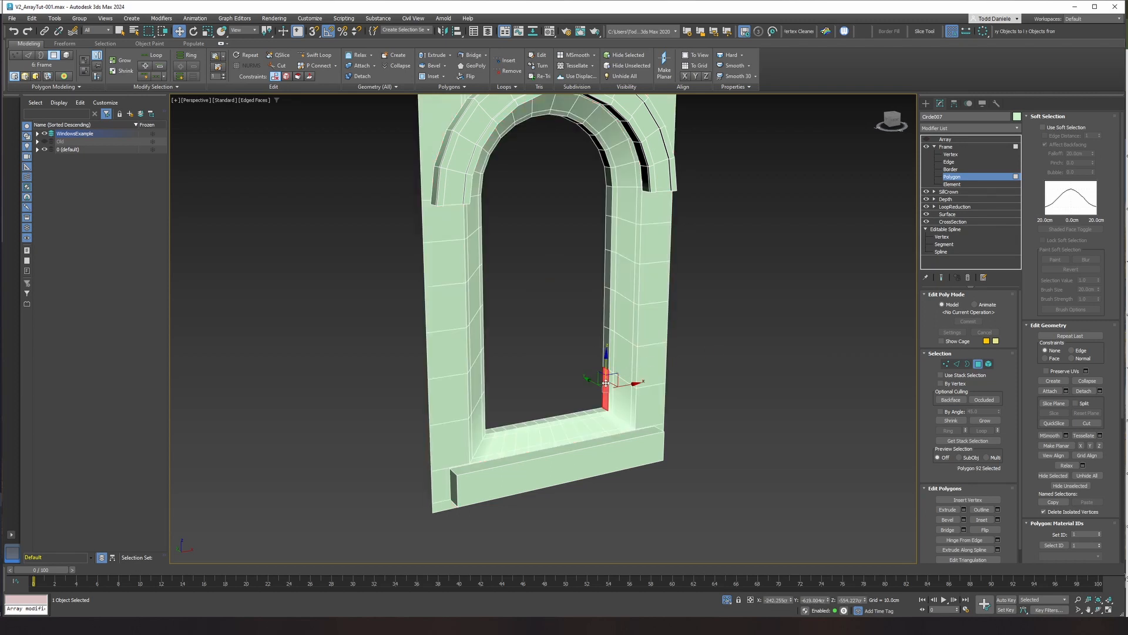
left_click(606, 357, "shift")
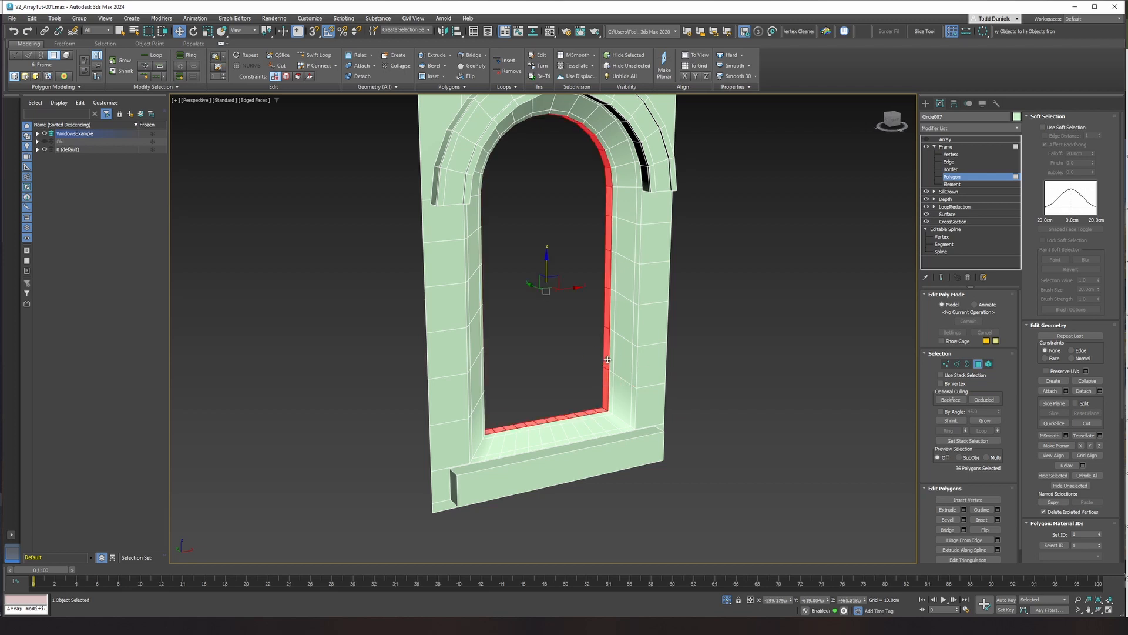
middle_click_drag(719, 354, 695, 354, "alt")
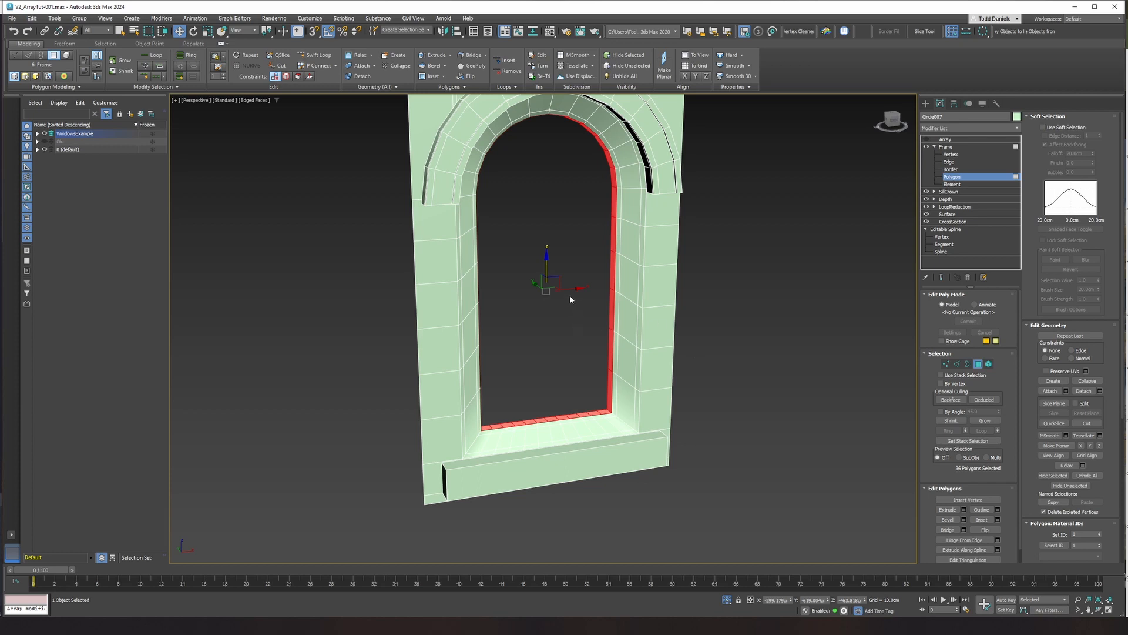
Scale the selected polygon loop slightly inward as a copy, cloning it to a separate object named frame1.
key("r")
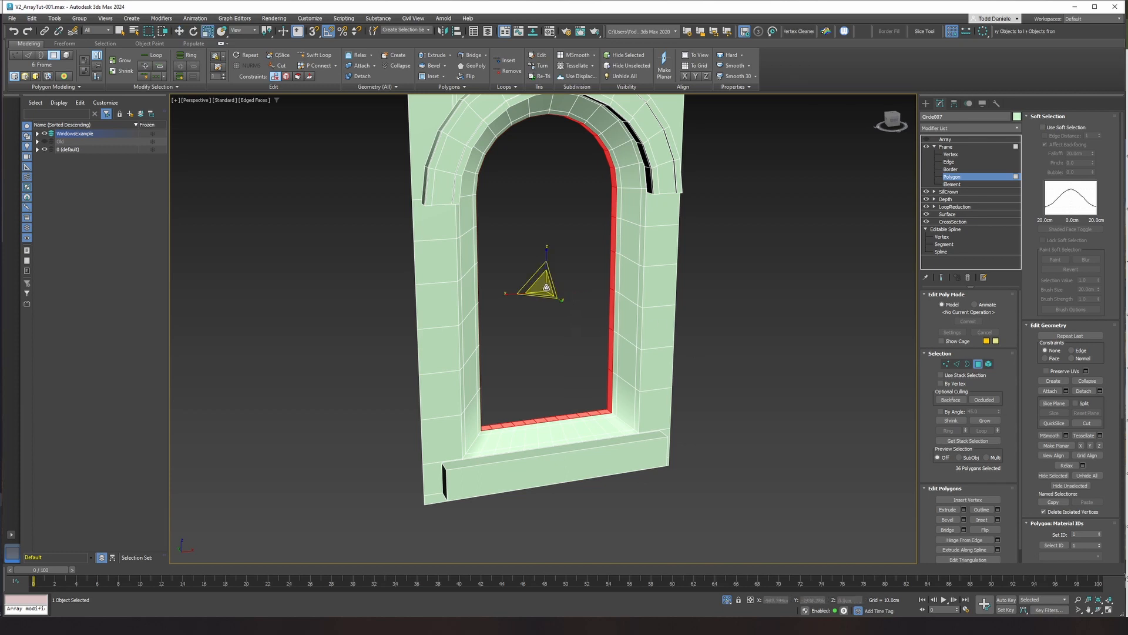
left_click_drag(544, 287, 550, 292)
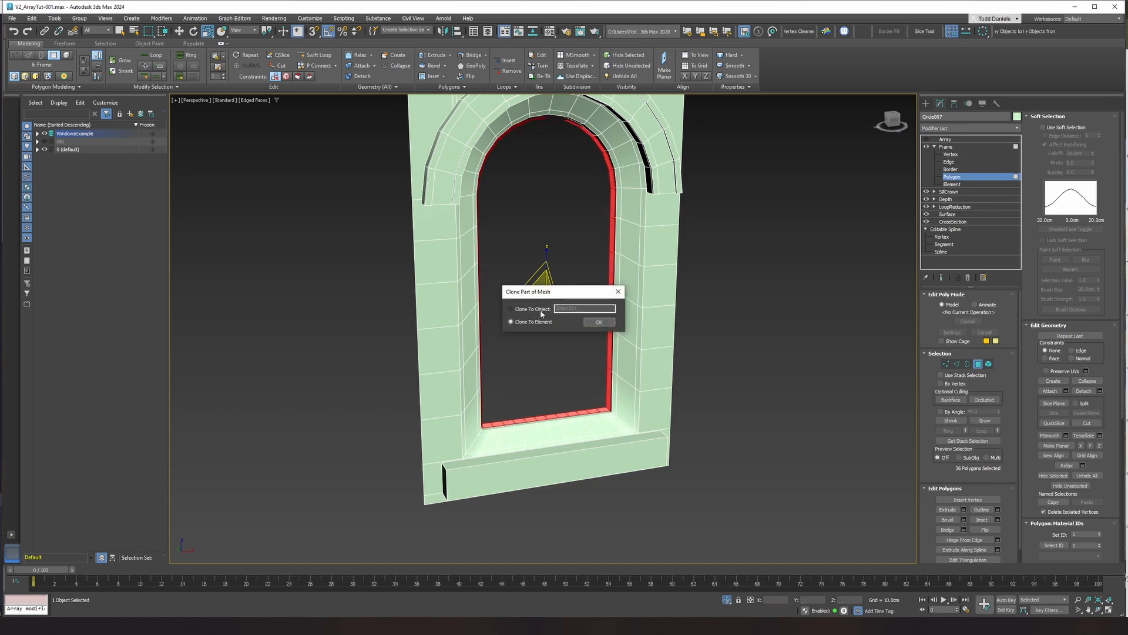
left_click(538, 310)
type("frame")
key("Return")
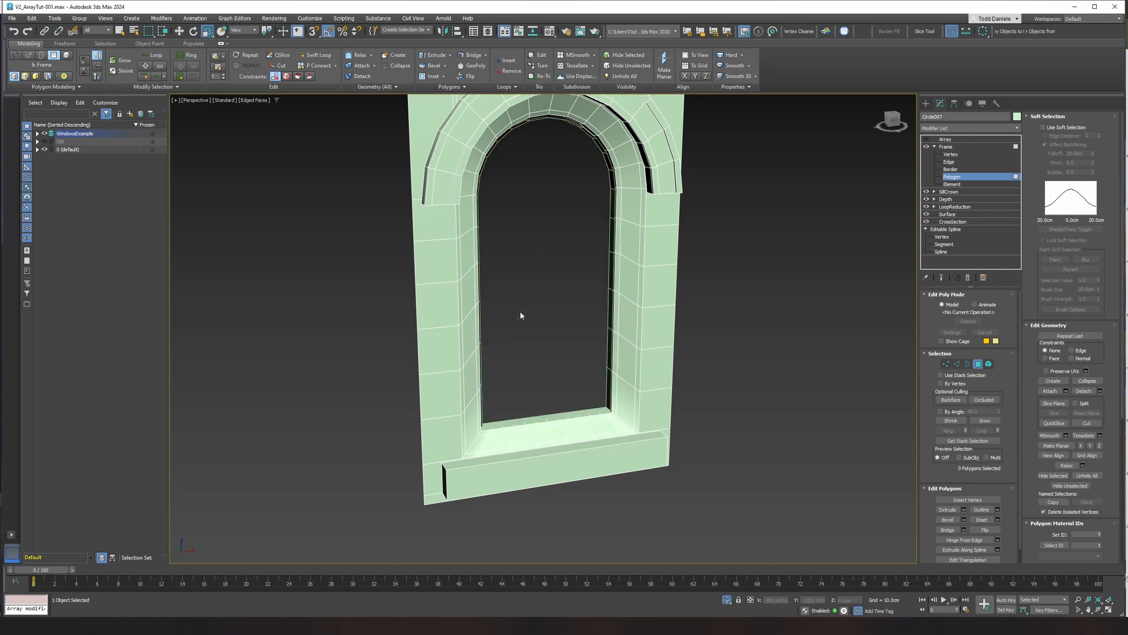
Leave polygon editing on the window and select the cloned frame object inside the opening.
left_click(948, 147)
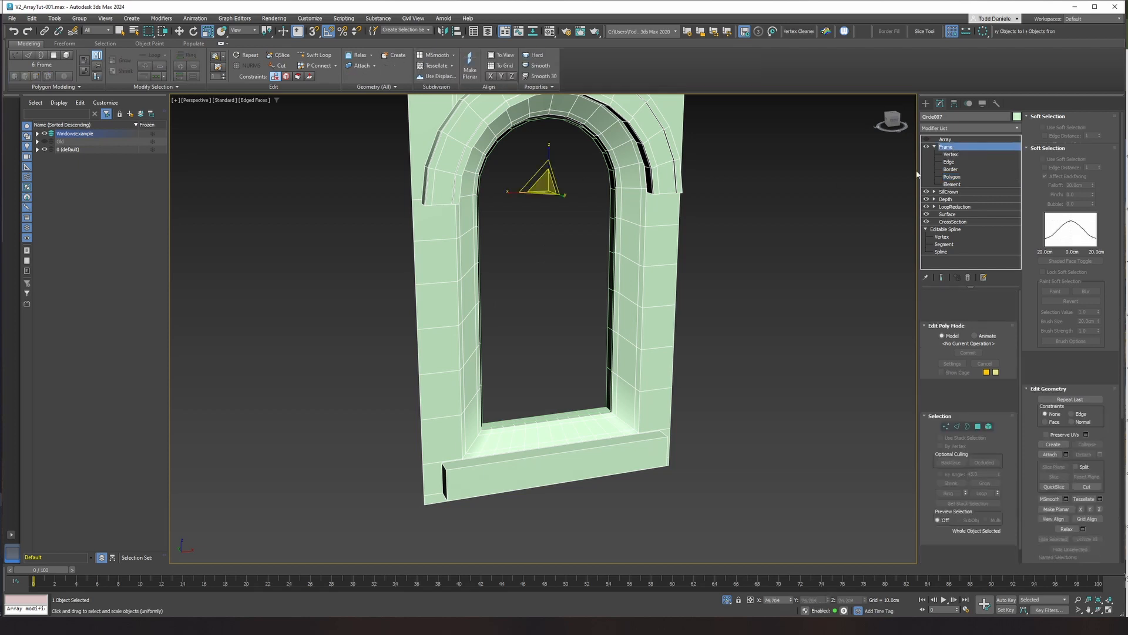
left_click(608, 351)
scroll(608, 353, "up", 4)
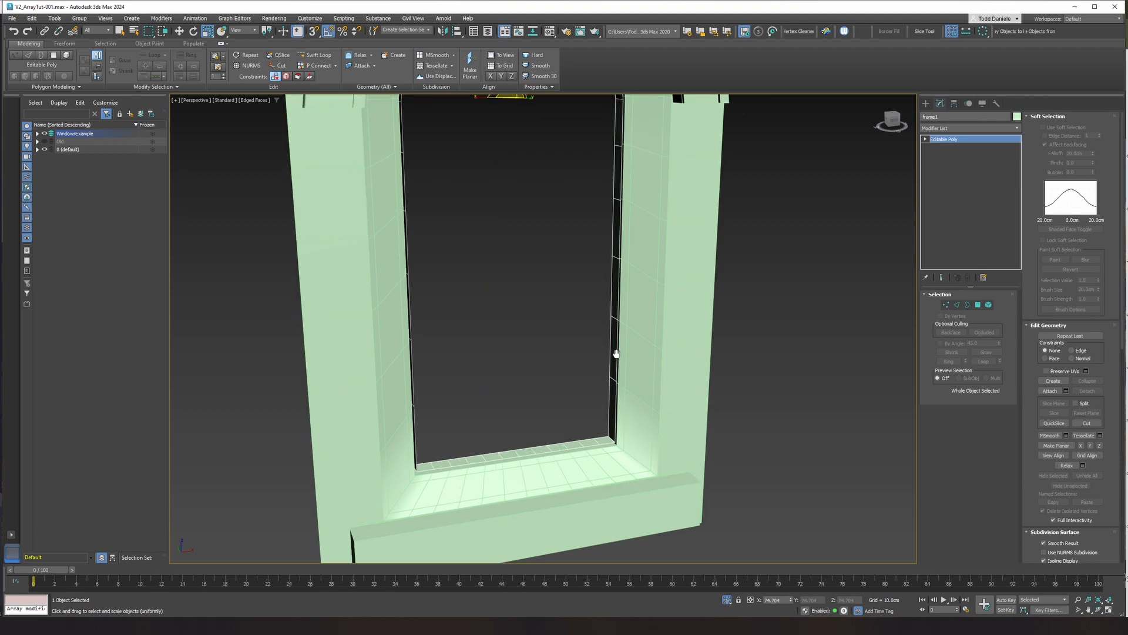
scroll(650, 420, "down", 2)
scroll(646, 388, "down", 5)
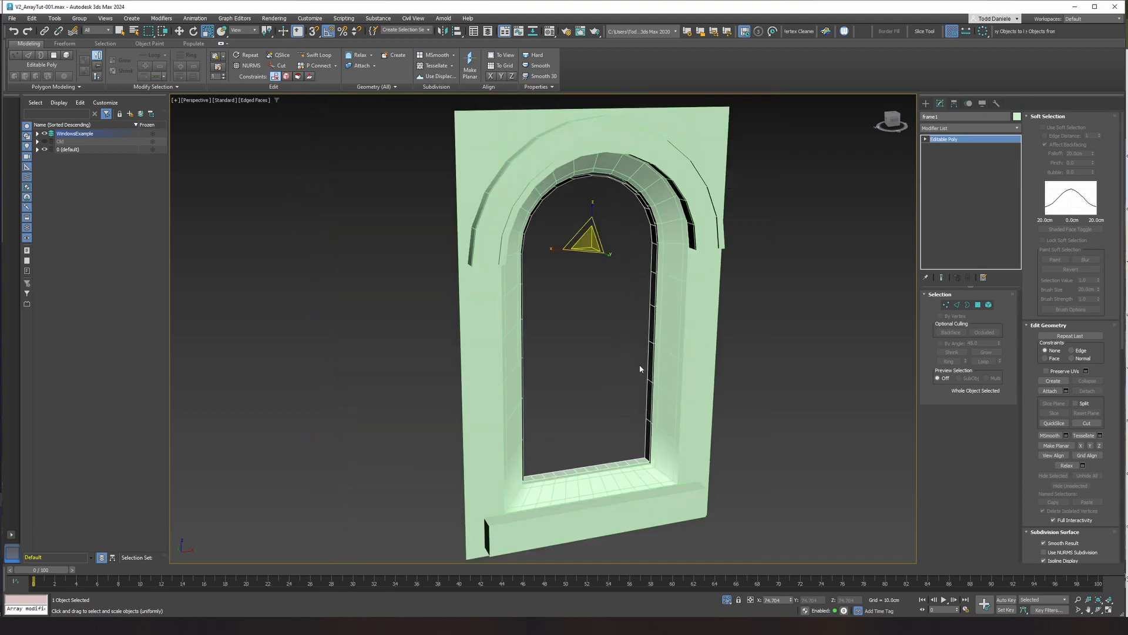
middle_click_drag(641, 370, 568, 301, "alt")
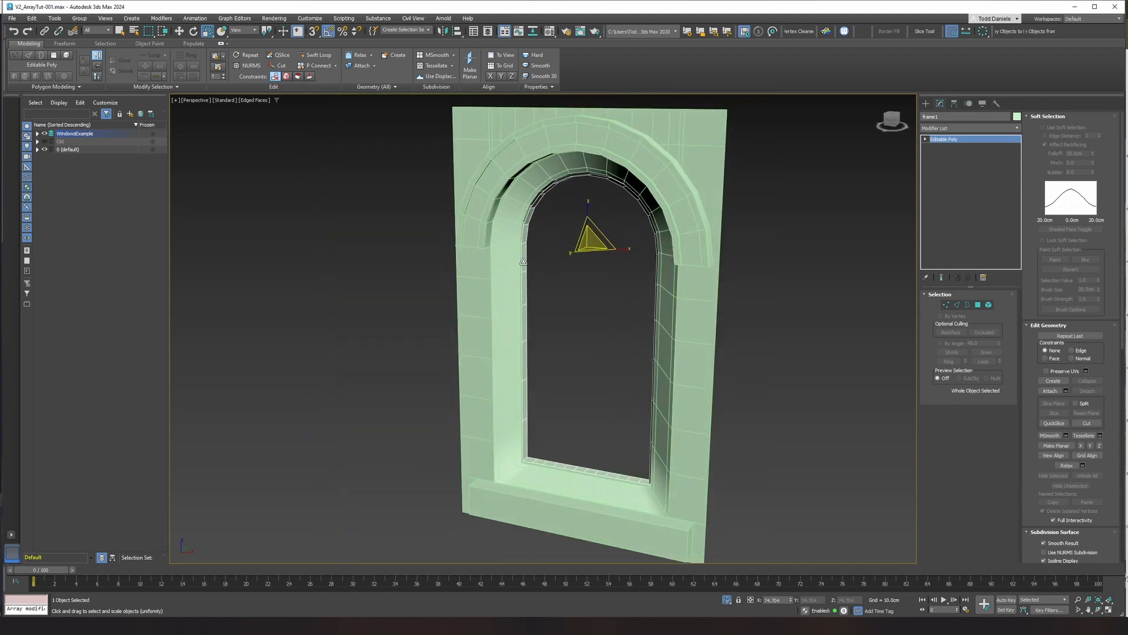
Examine how the cloned frame sits inside the window opening, with and without edged faces.
key("r")
key("r")
mouse_move(664, 221)
middle_mouse_down("alt")
mouse_move(646, 214)
mouse_move(670, 214)
middle_mouse_up("alt")
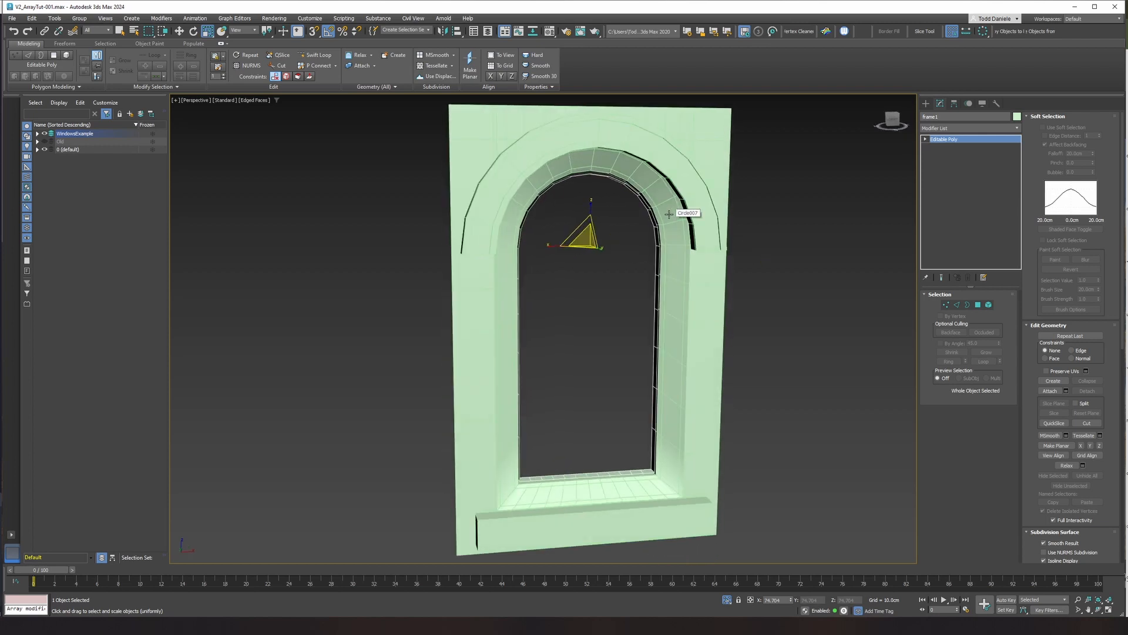
scroll(670, 213, "down", 3)
key("F4")
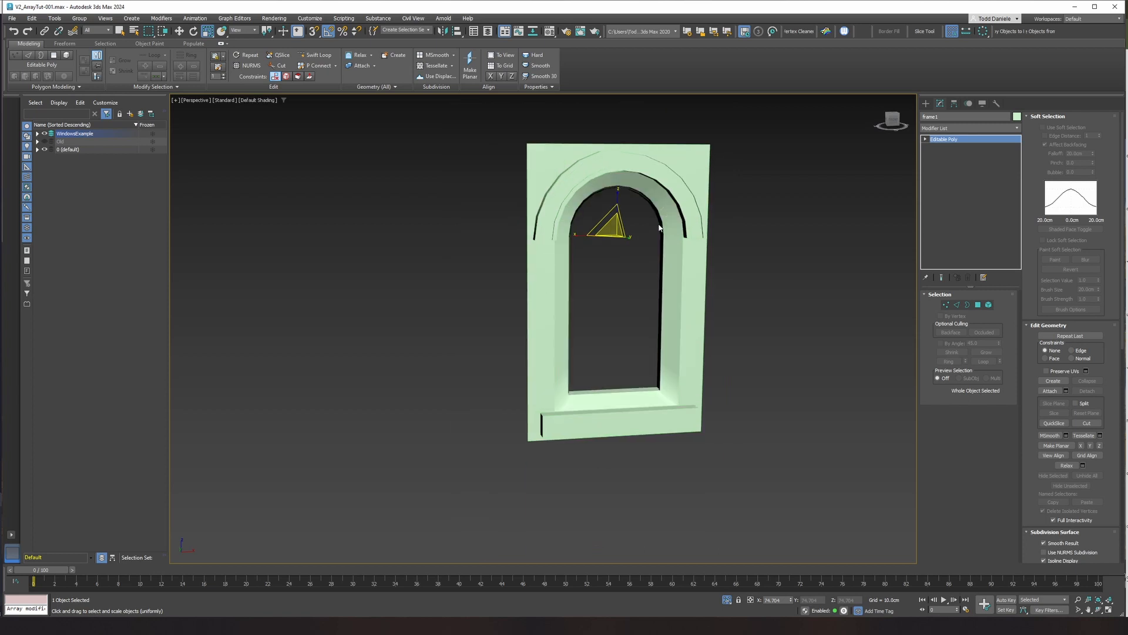
scroll(659, 228, "down", 3)
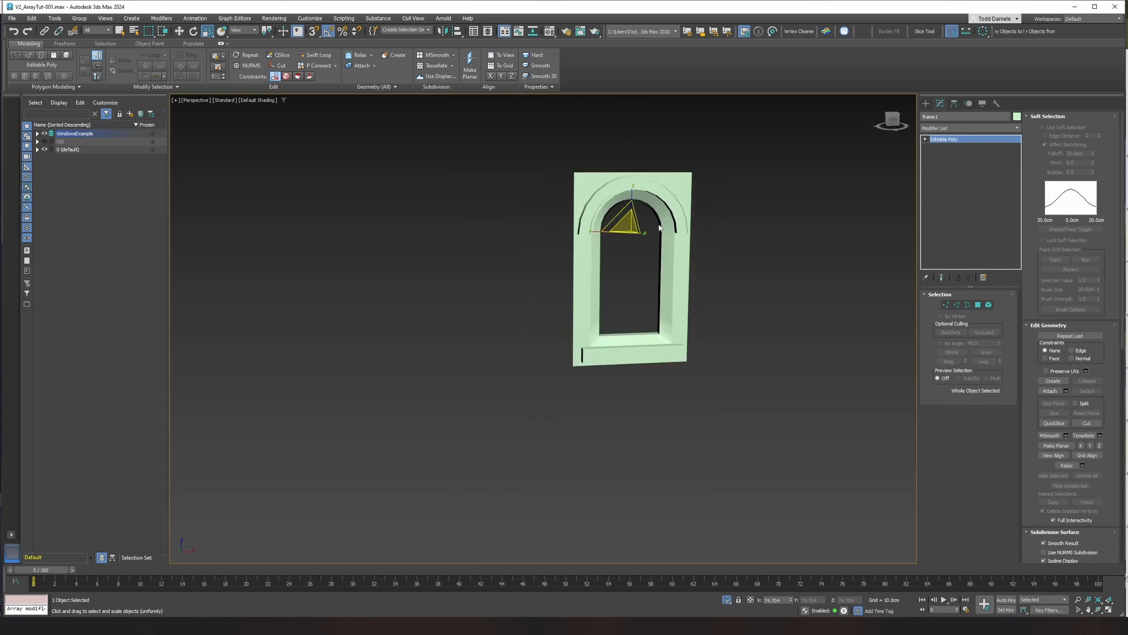
scroll(659, 226, "up", 8)
key("F4")
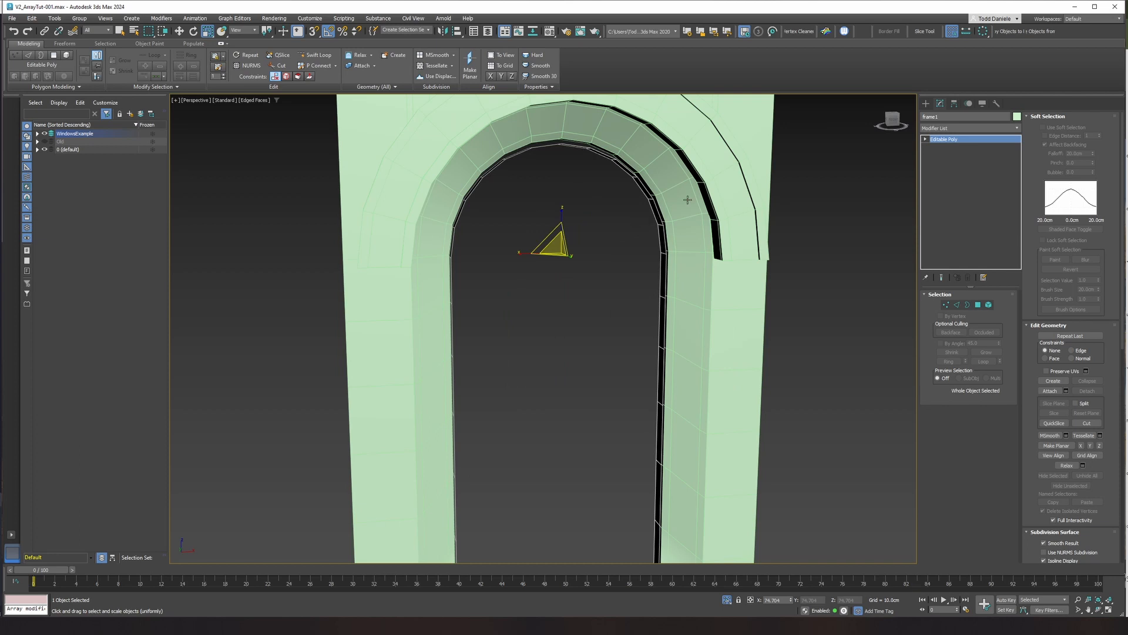
Add a Shell modifier to the cloned frame with an inner amount of about 3.35 cm and outer amount of about 2.48 cm.
left_click(959, 130)
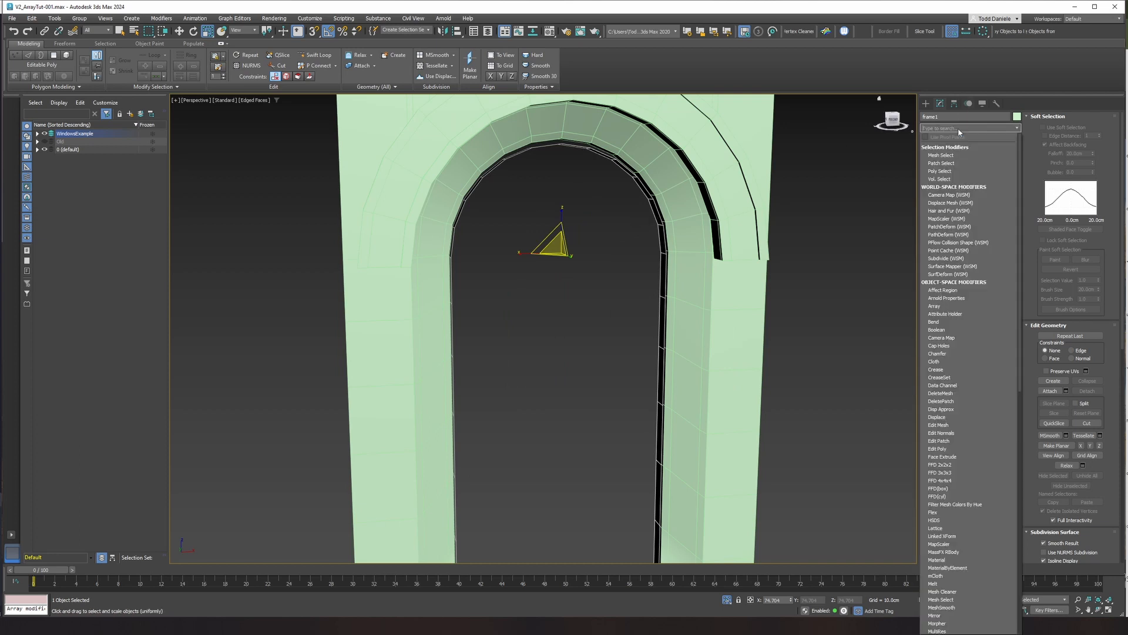
type("s")
left_click(943, 146)
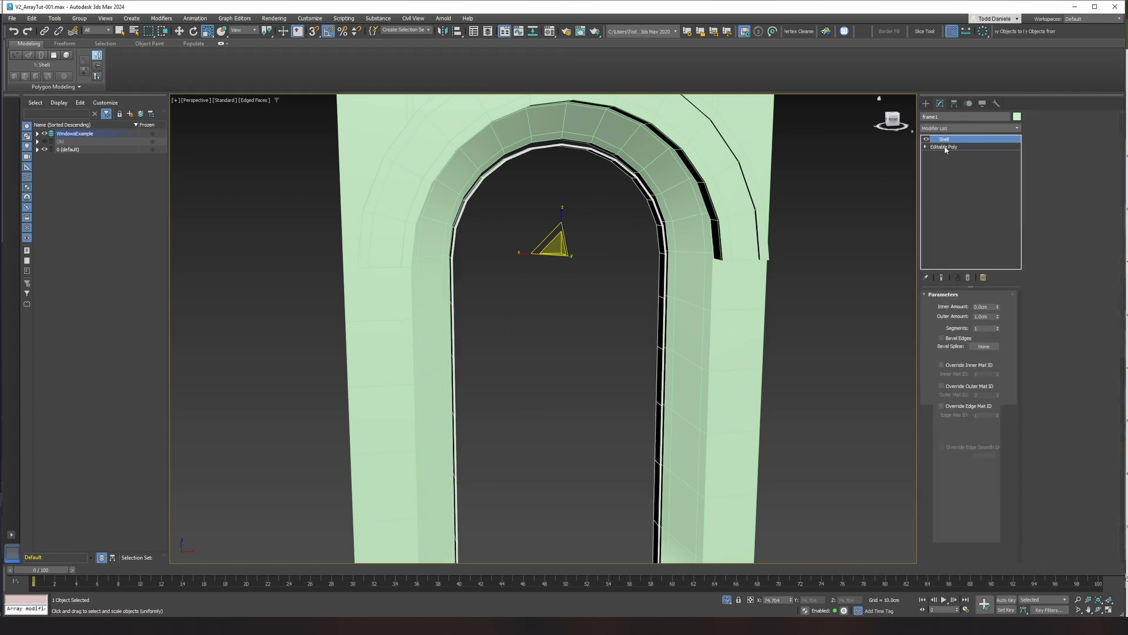
right_click(998, 318)
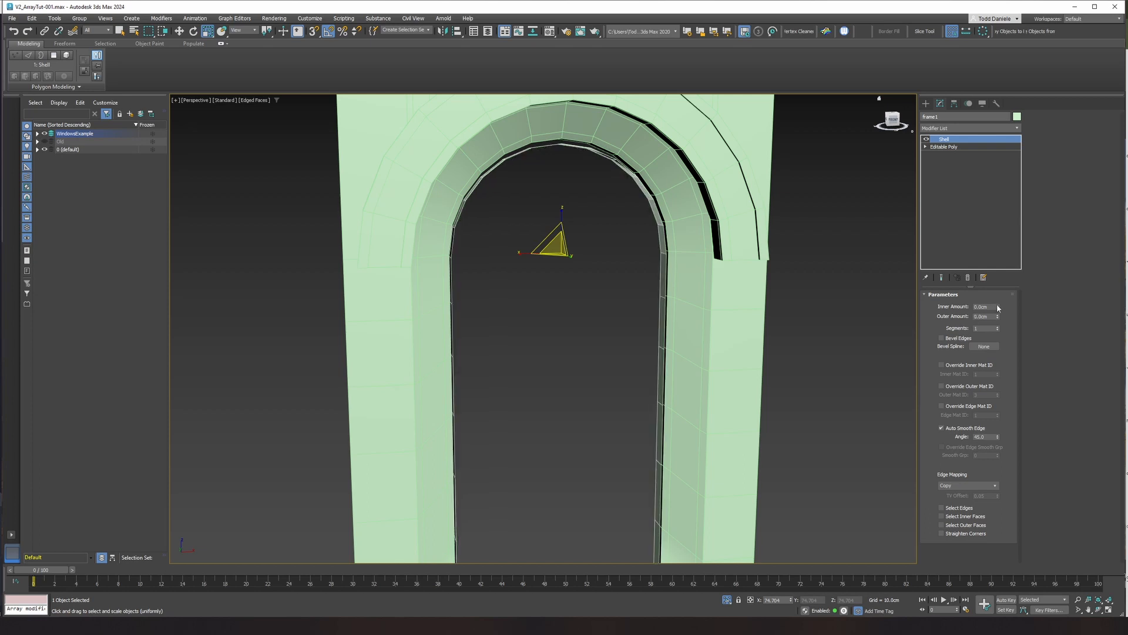
left_click_drag(998, 306, 1015, 160)
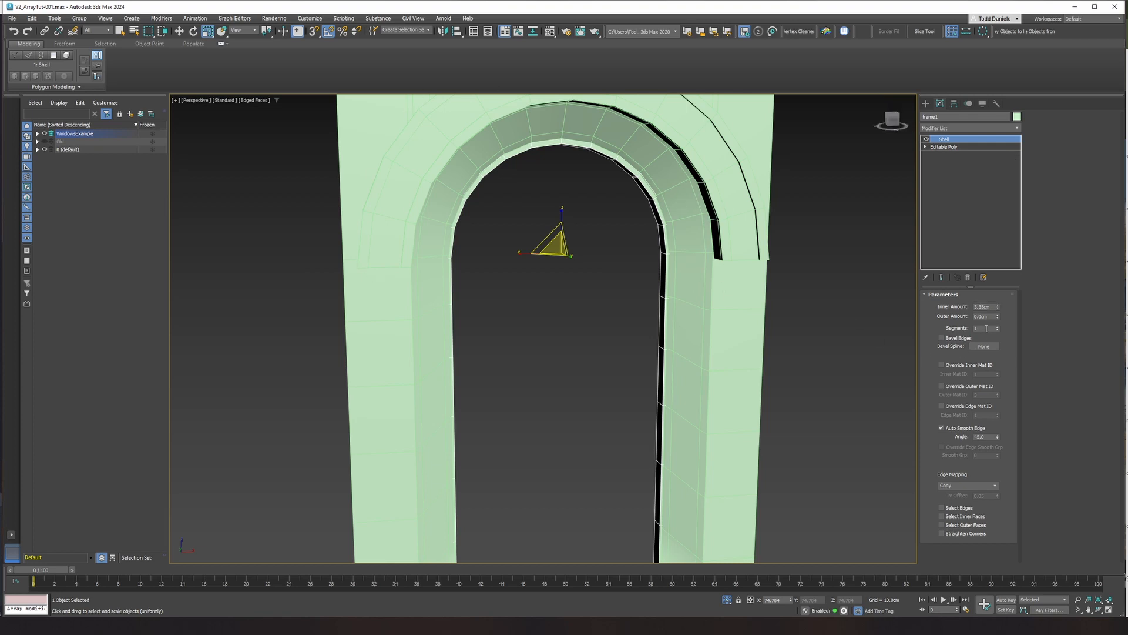
left_click_drag(997, 318, 1001, 212)
Enable Straighten Corners for the frame's Shell modifier and check the corners around the opening.
middle_click_drag(623, 395, 613, 282, "alt")
scroll(651, 505, "up", 5)
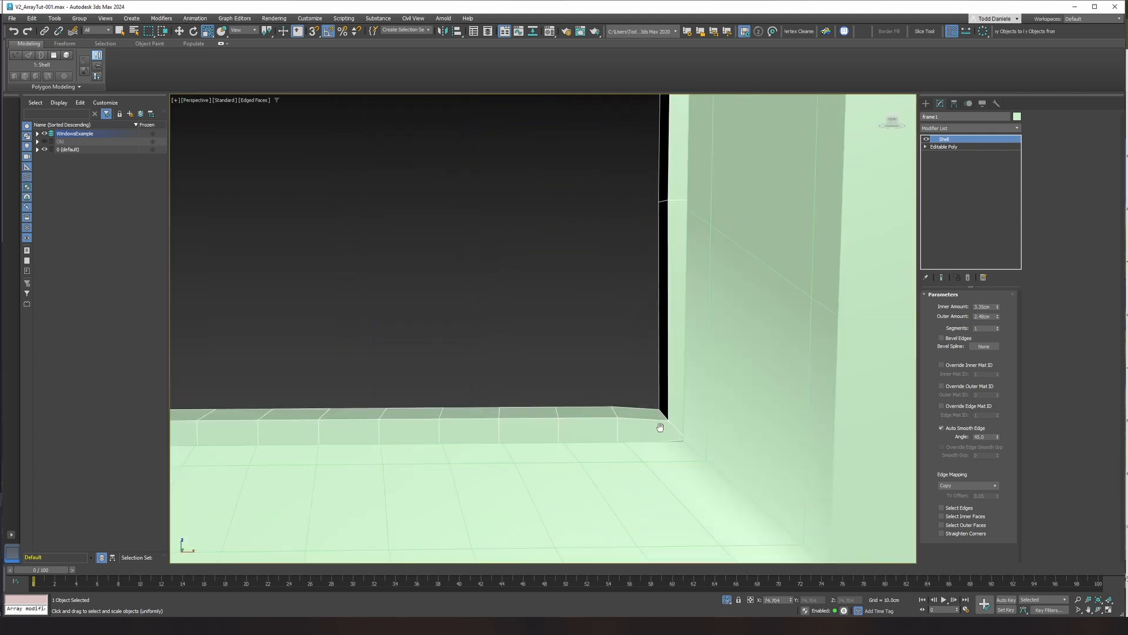
middle_click_drag(660, 427, 662, 395)
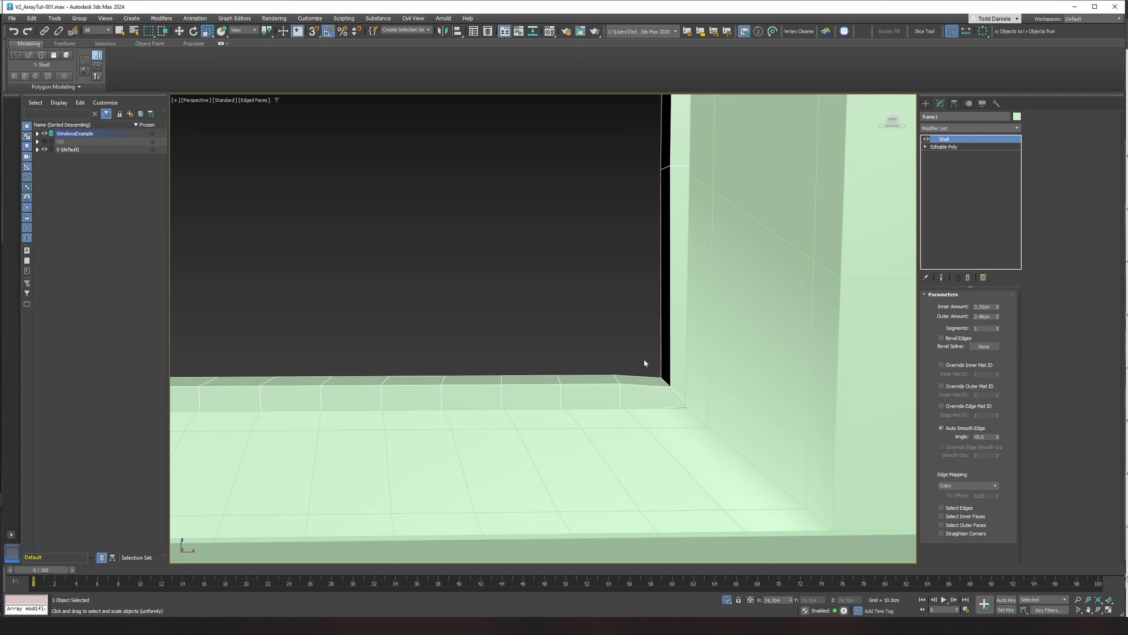
left_click(941, 534)
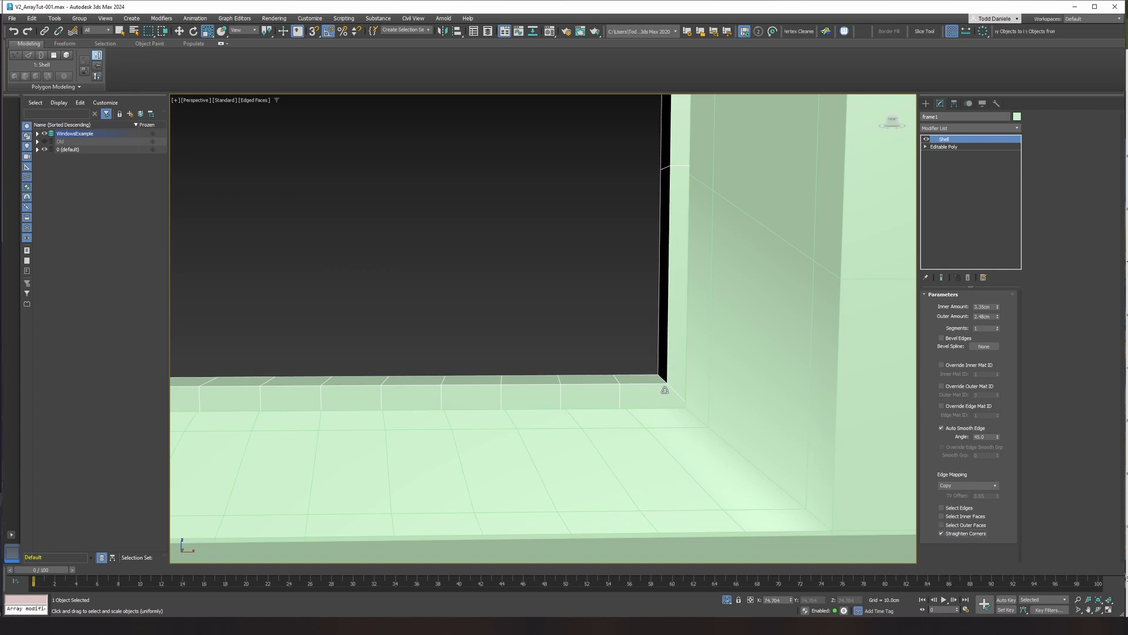
middle_click_drag(664, 389, 713, 398)
scroll(715, 397, "down", 3)
middle_click_drag(612, 196, 607, 361)
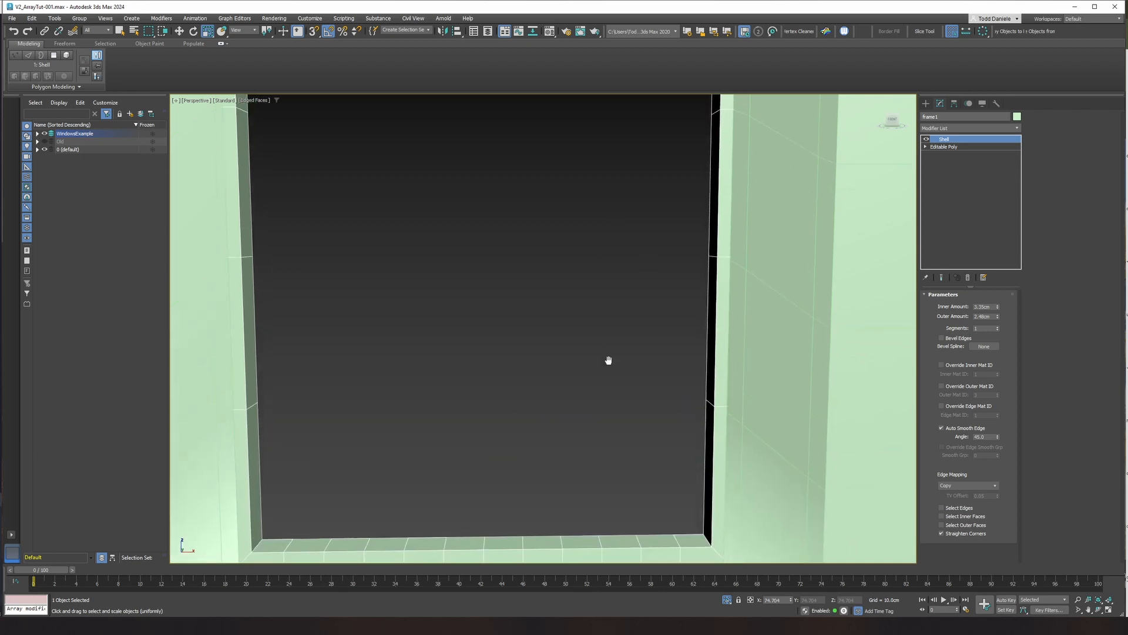
scroll(609, 358, "down", 2)
middle_click_drag(640, 284, 622, 330)
scroll(630, 325, "down", 2)
scroll(630, 320, "down", 3)
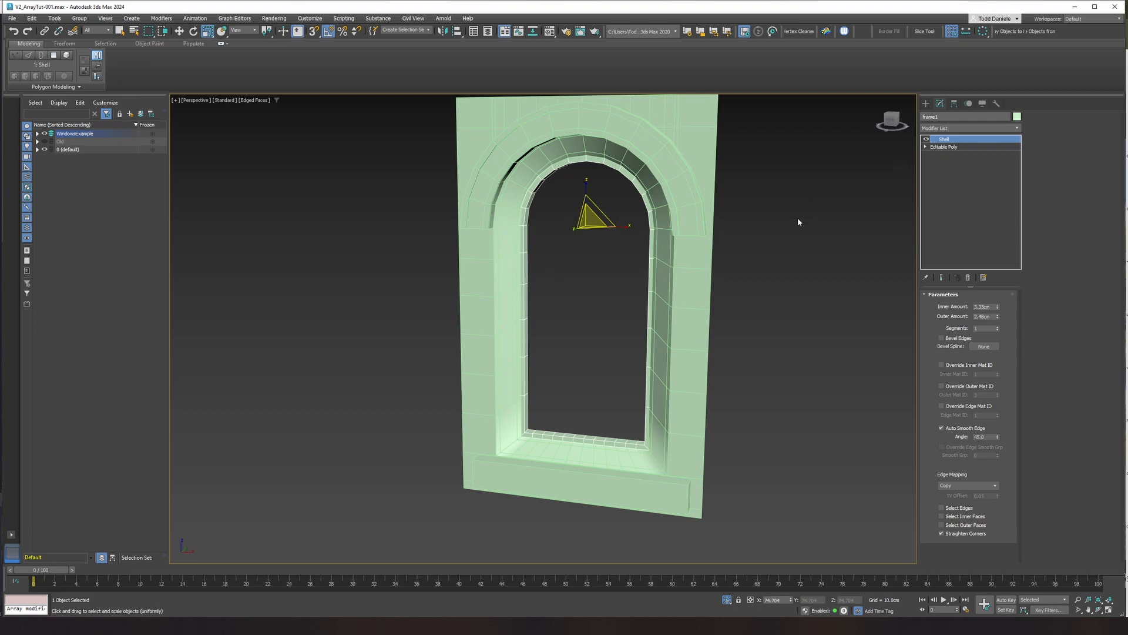
In the front view, create a thin horizontal box about 108 cm wide and 4 cm long across the opening at the arch's base.
key("f")
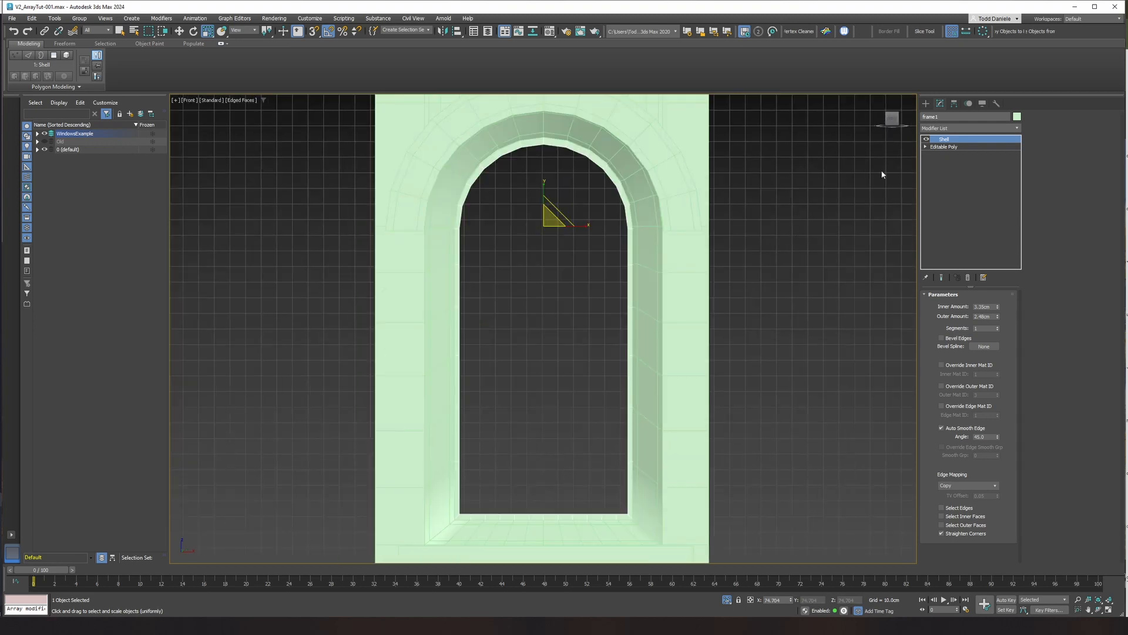
left_click(925, 103)
left_click(945, 161)
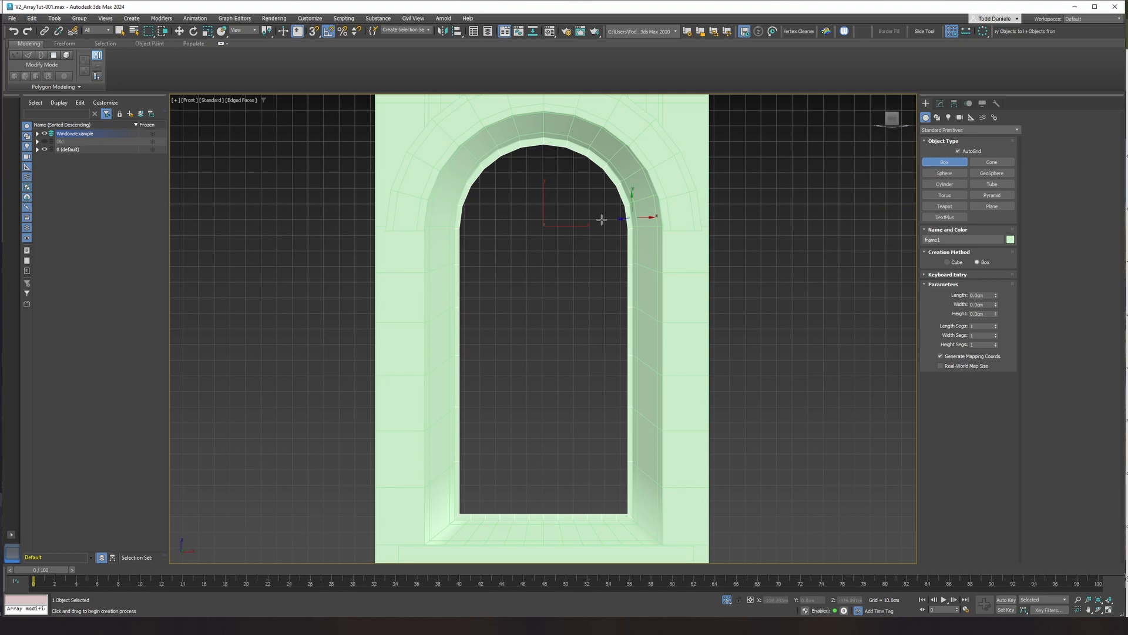
scroll(478, 223, "up", 2)
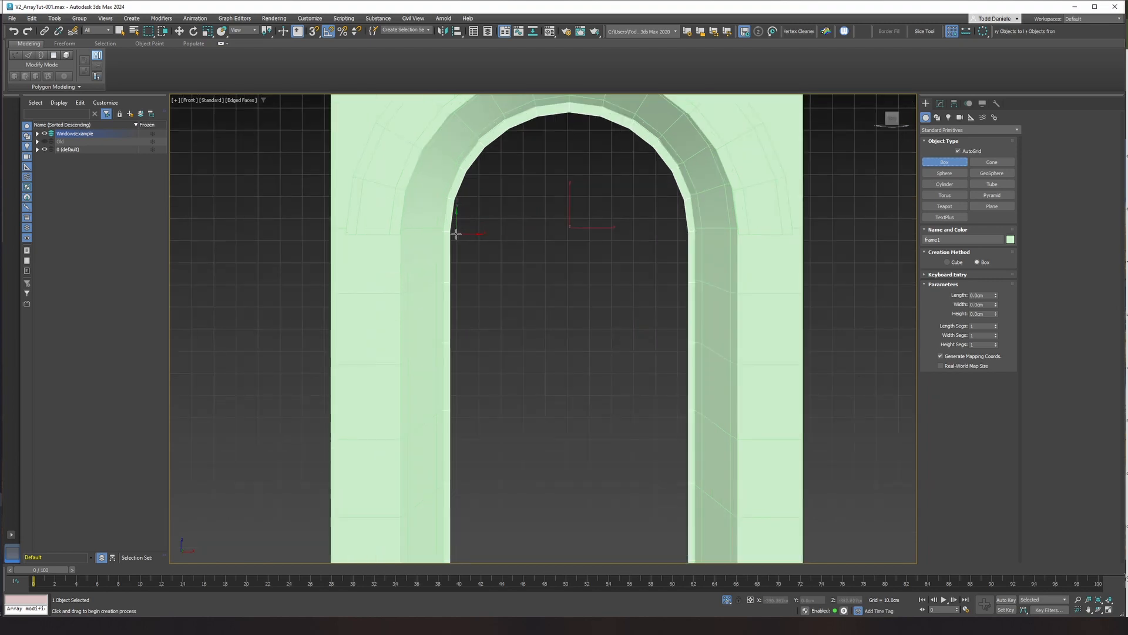
key("F3")
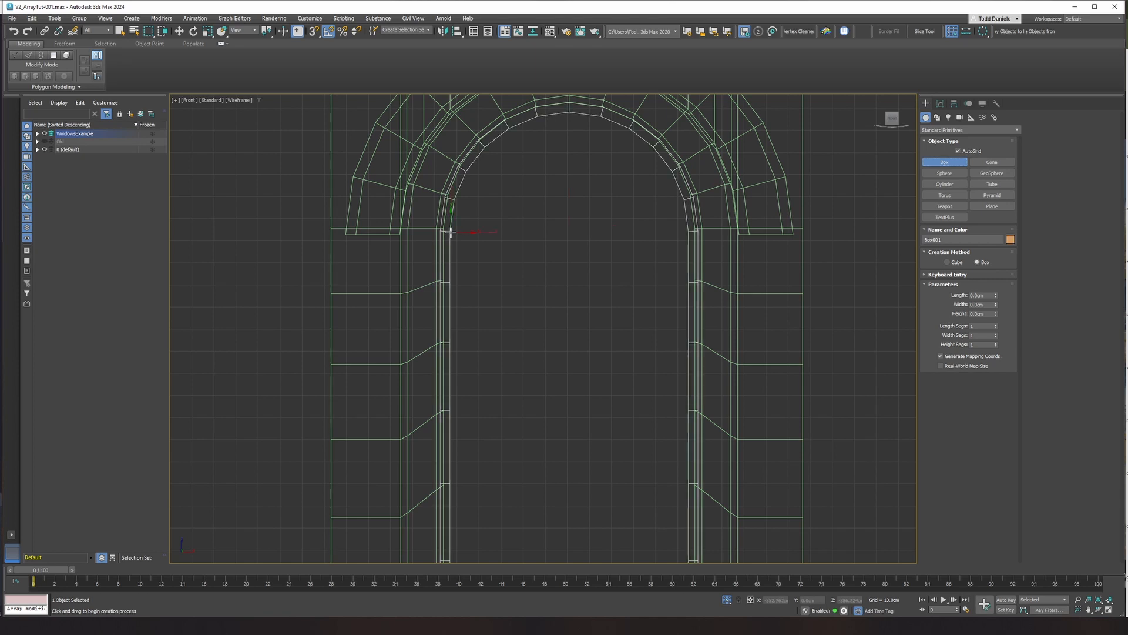
key("F3")
left_click_drag(450, 233, 690, 240)
key("r")
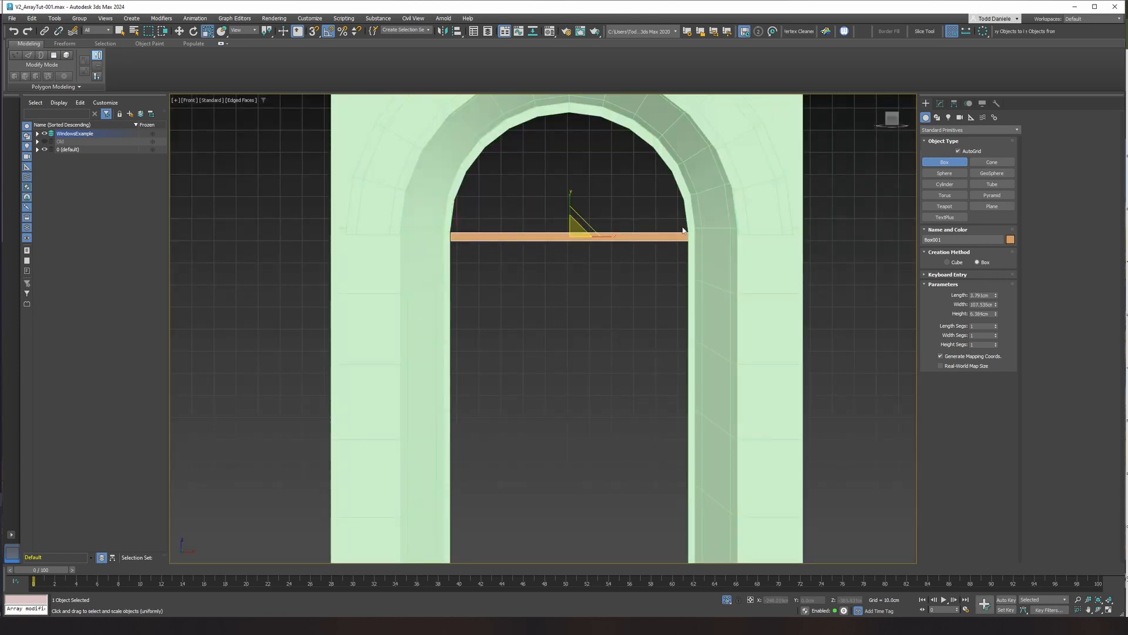
Bring the rest of the window back into view and move the box crossbar into its opening in the perspective view.
key("alt+q")
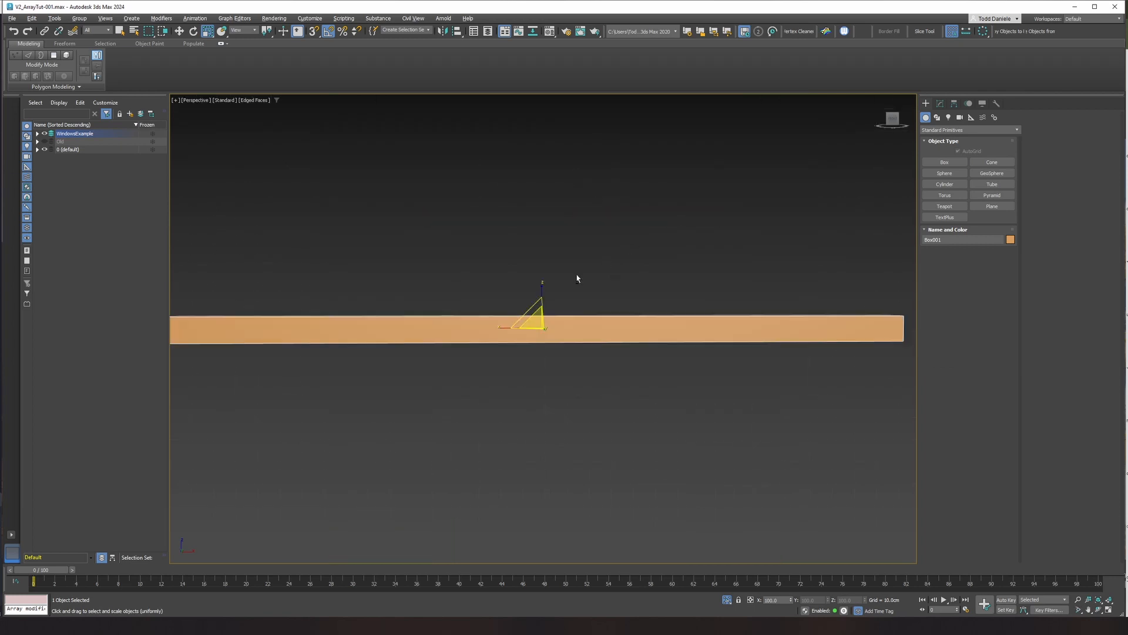
key("p")
key("alt+q")
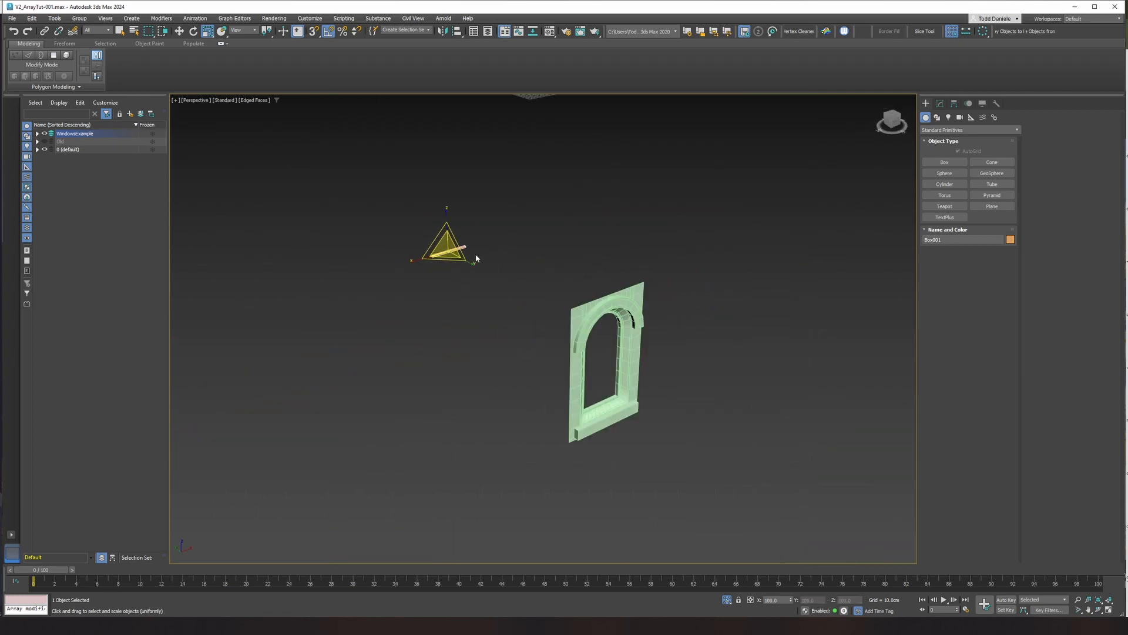
key("w")
left_click_drag(449, 249, 606, 317)
key("z")
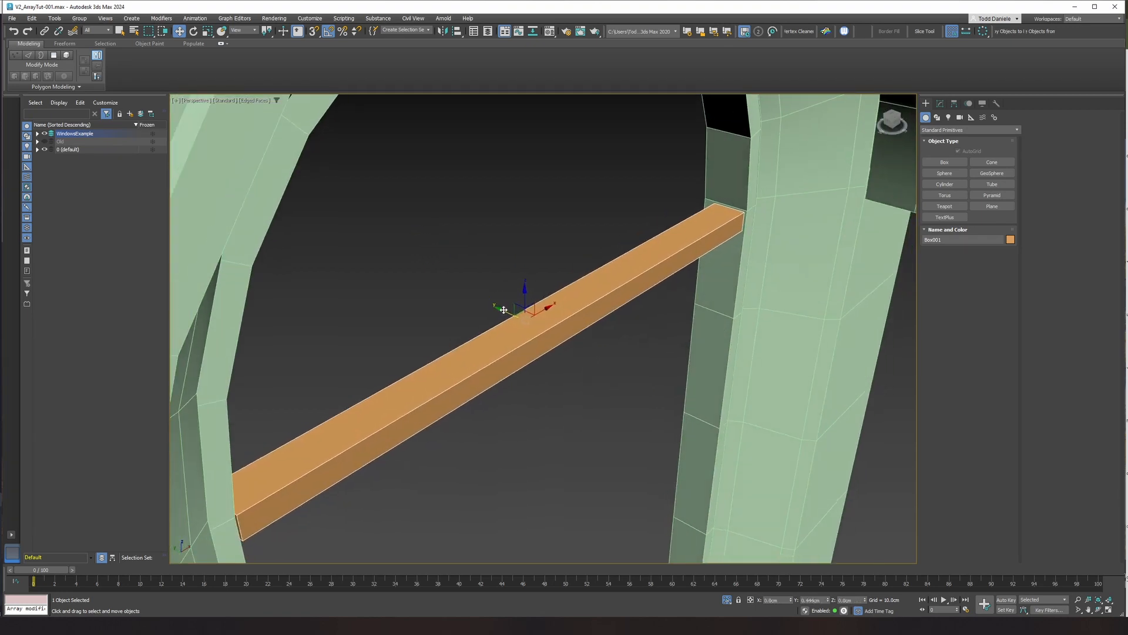
Reduce the crossbar's length to about 3.5 cm, trim its height slightly, and adjust its depth position in the frame.
left_click(940, 103)
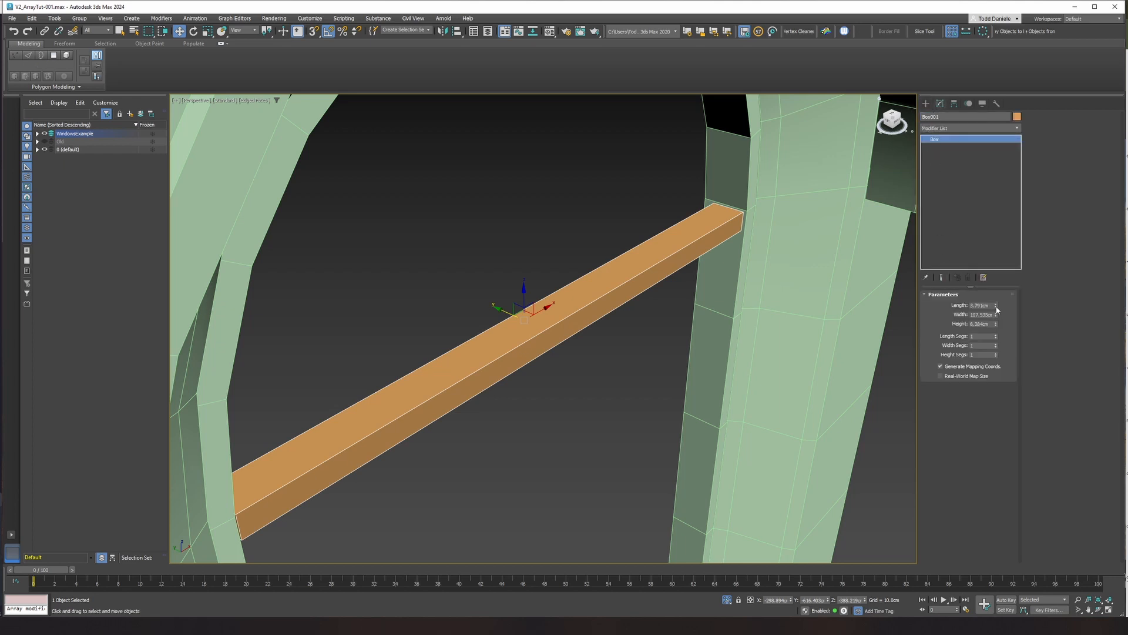
left_click_drag(996, 306, 997, 333)
left_click_drag(510, 311, 512, 313)
middle_click_drag(512, 313, 508, 252, "alt")
scroll(509, 305, "down", 3)
scroll(500, 209, "down", 3)
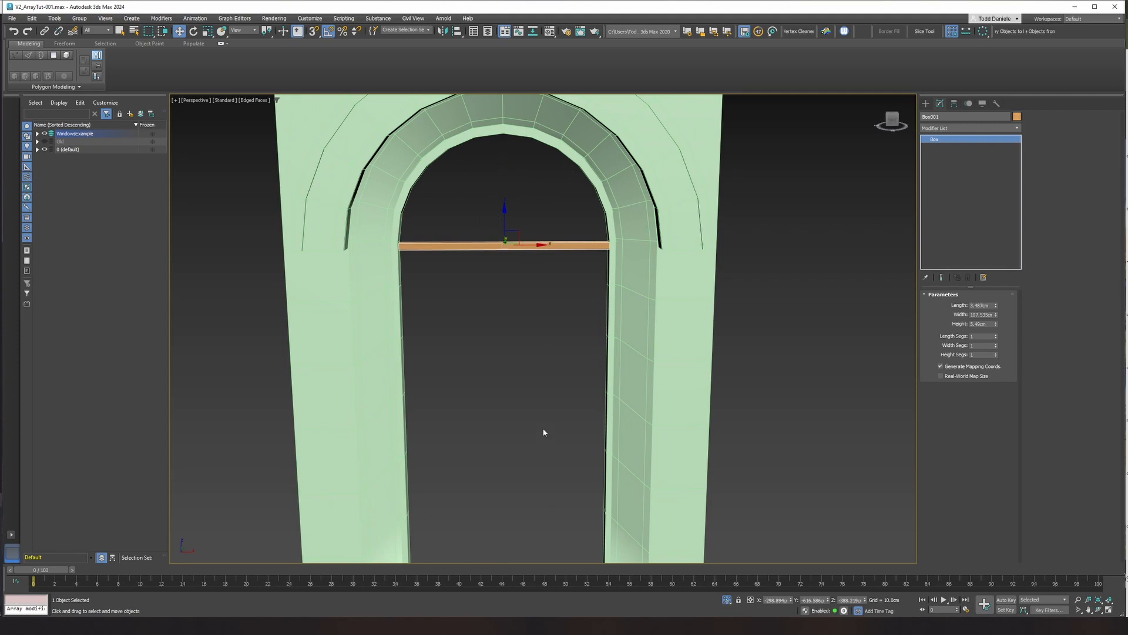
Clone the crossbar as one independent copy placed lower in the window opening.
middle_click_drag(544, 433, 602, 291)
middle_click_drag(620, 249, 593, 255)
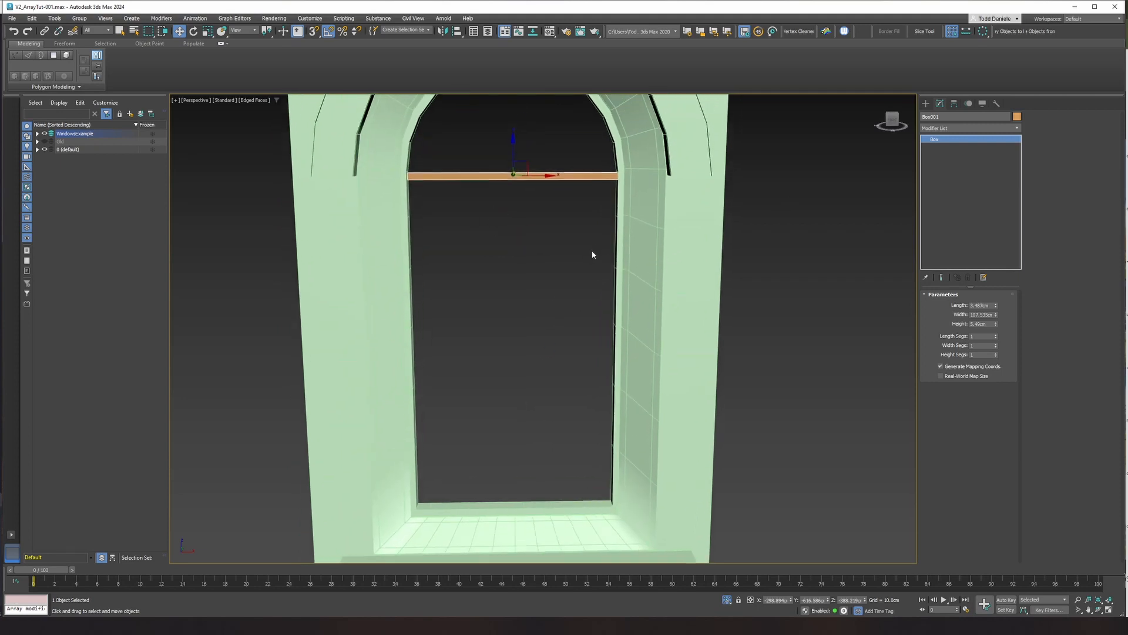
left_click_drag(512, 140, 516, 270, "shift")
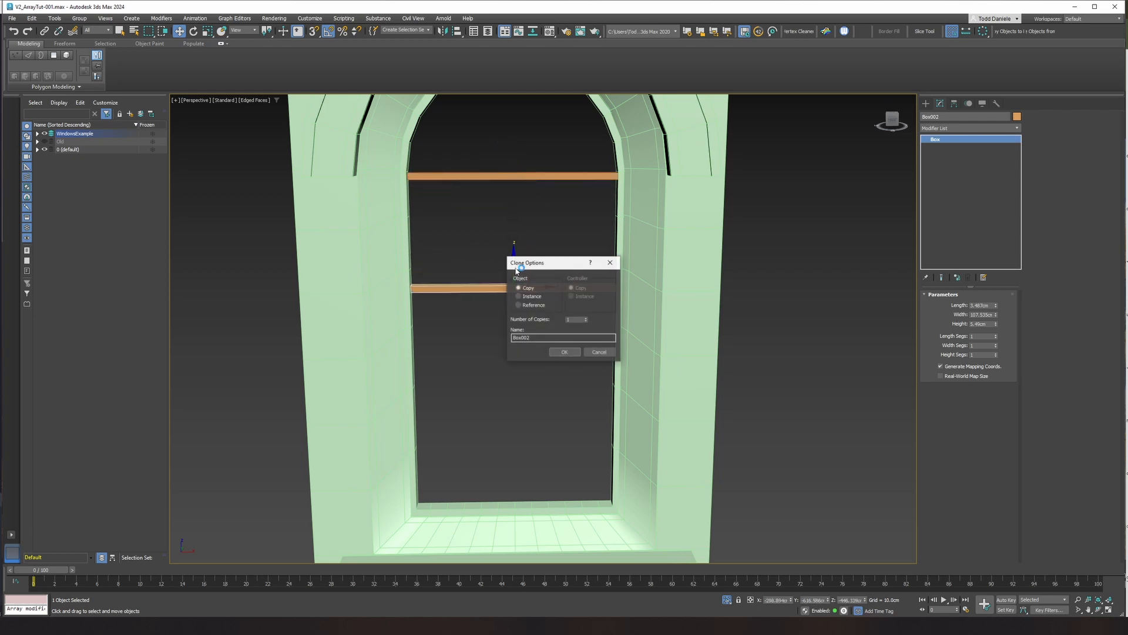
left_click(566, 351)
Rotate the copied bar 90 degrees with Angle Snap so it stands vertically in the opening.
key("e")
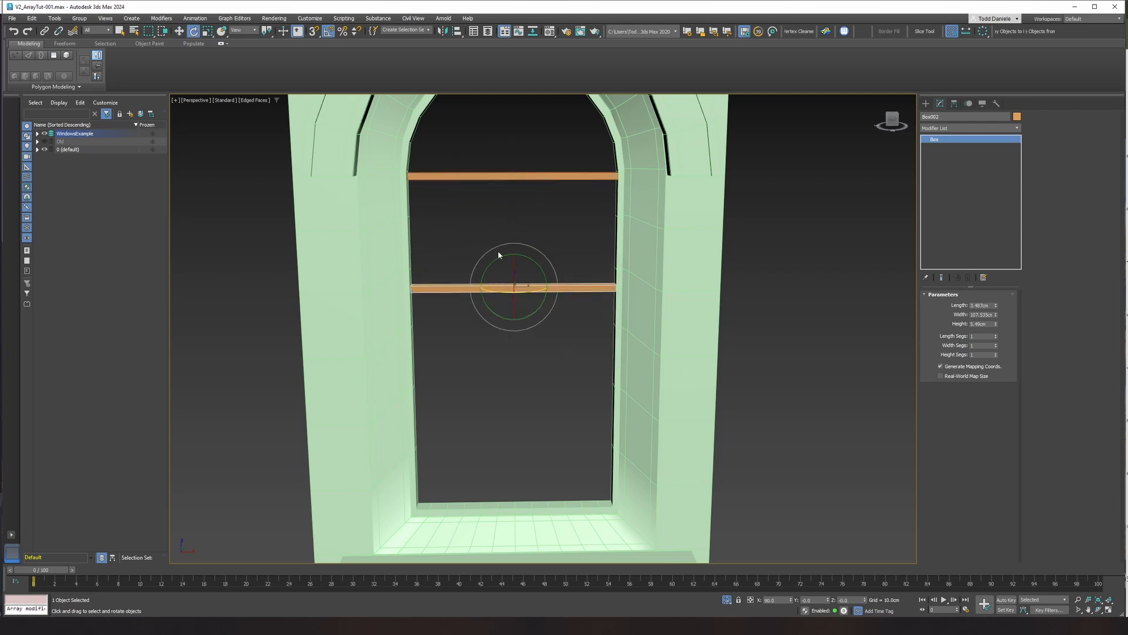
right_click(328, 33)
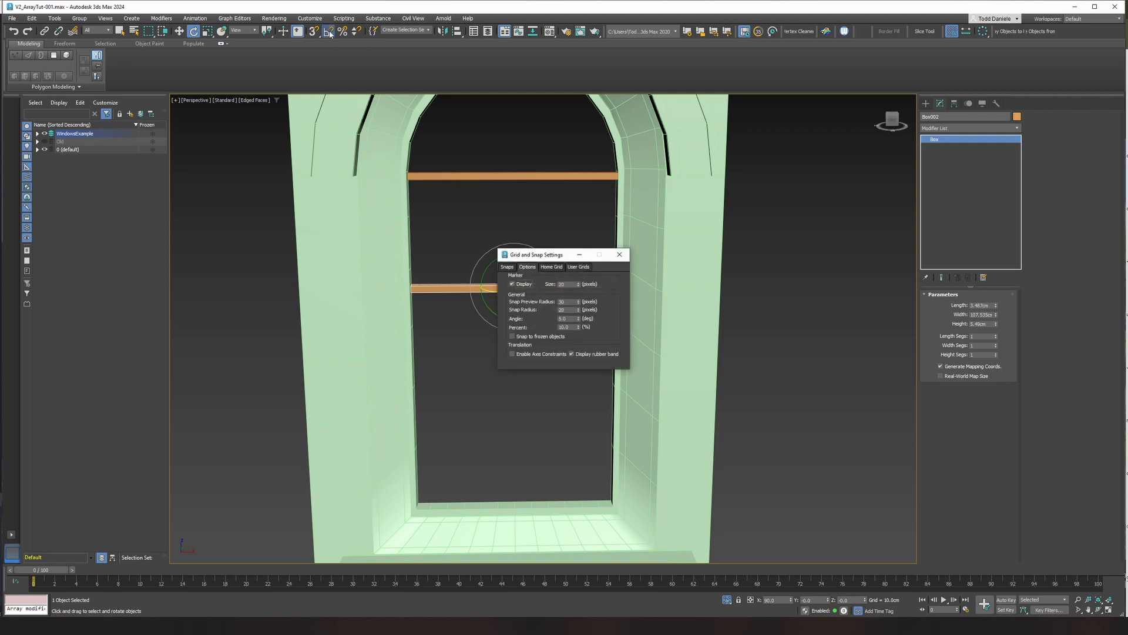
left_click(507, 266)
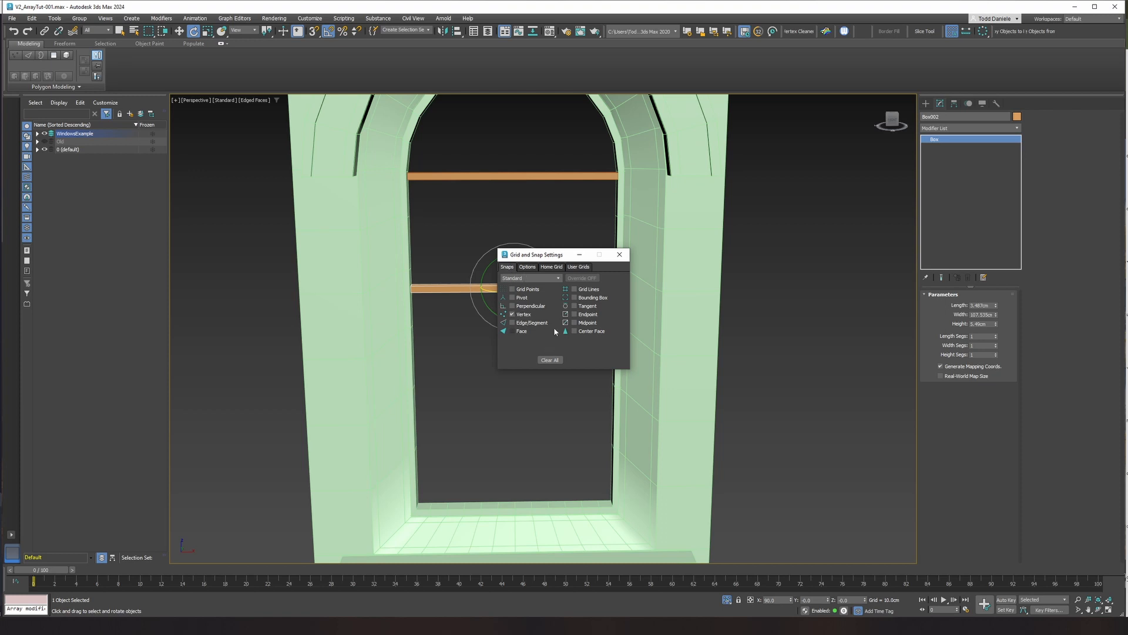
left_click(619, 255)
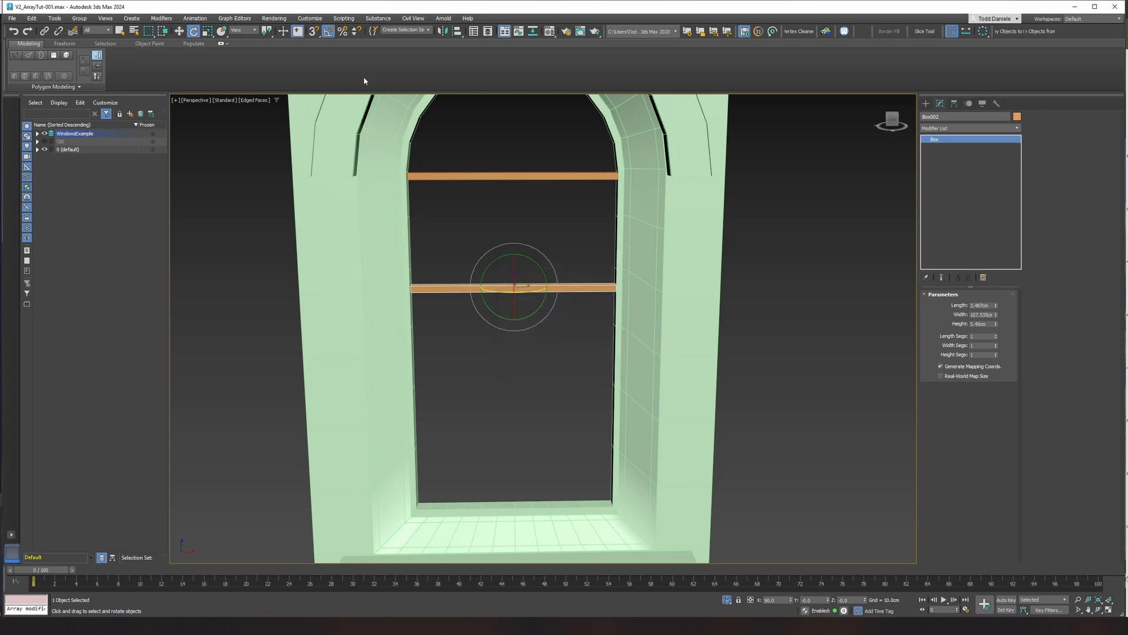
left_click(328, 31)
left_click_drag(502, 255, 534, 248)
Convert the vertical bar to Editable Poly and move its end vertices to span from the crossbar to the frame's bottom edge.
key("w")
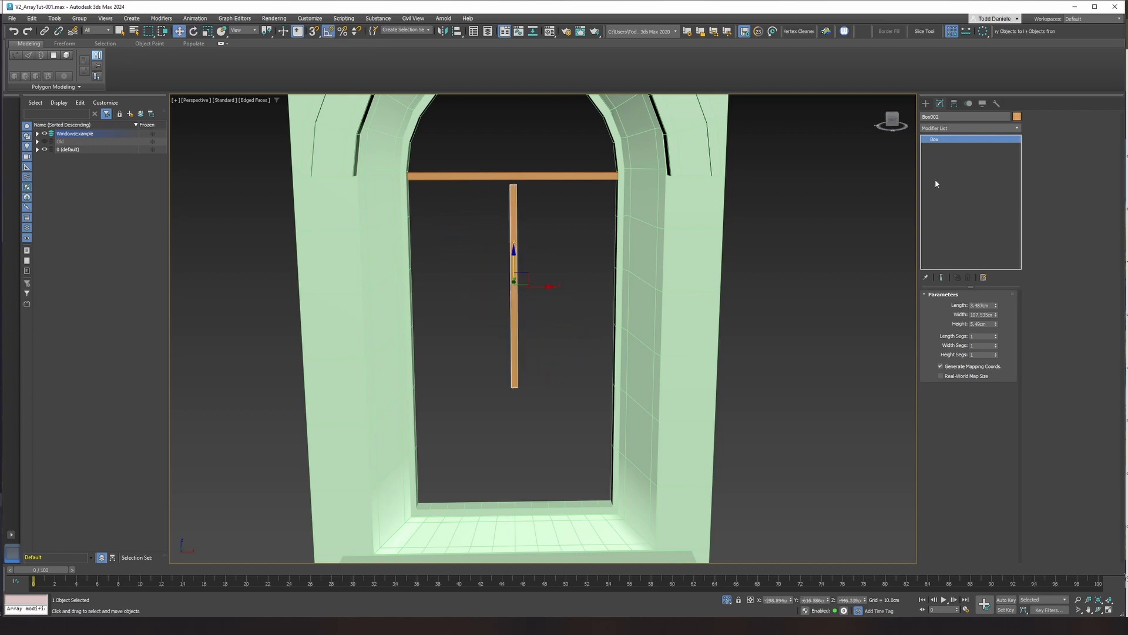
right_click(942, 142)
left_click(964, 207)
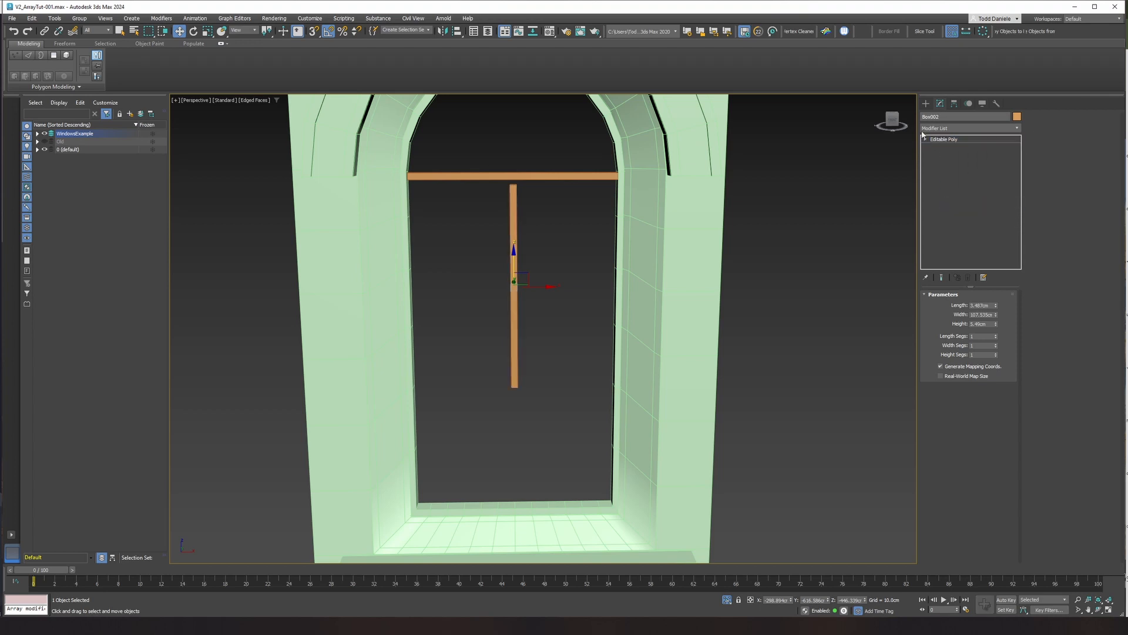
left_click(926, 139)
left_click(942, 146)
left_click_drag(504, 175, 513, 152)
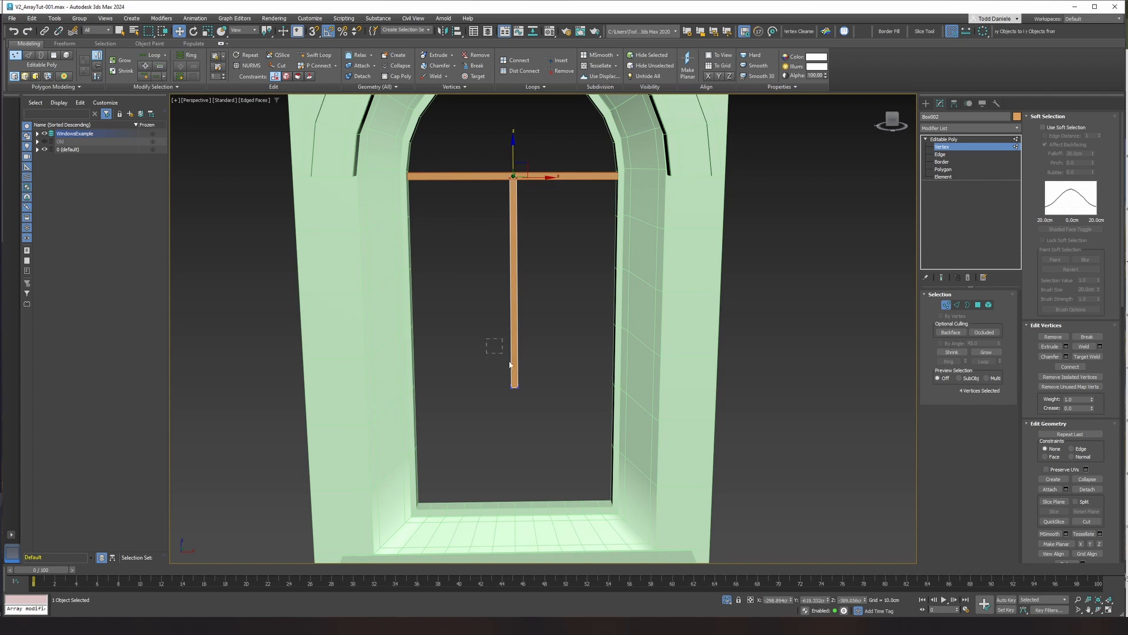
left_click_drag(504, 379, 508, 485)
middle_click_drag(511, 488, 527, 345, "alt")
left_click(952, 147)
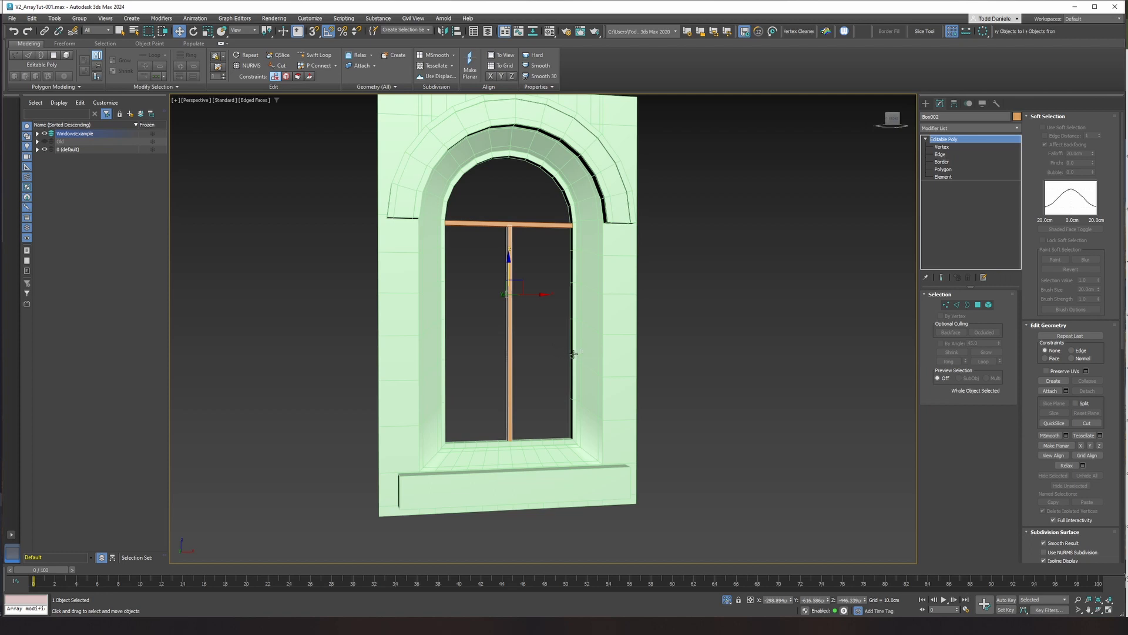
Clone the horizontal crossbar downward as 2 copies, evenly spaced down the opening.
key("F4")
left_click(539, 224)
key("F4")
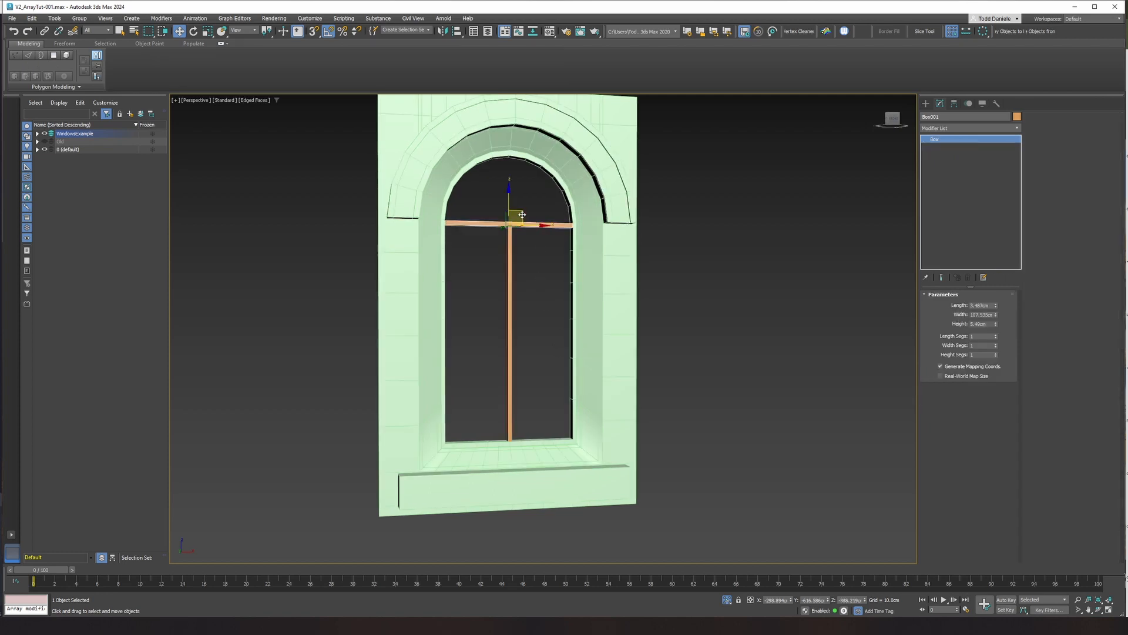
left_click_drag(509, 201, 508, 276, "shift")
left_click(586, 317)
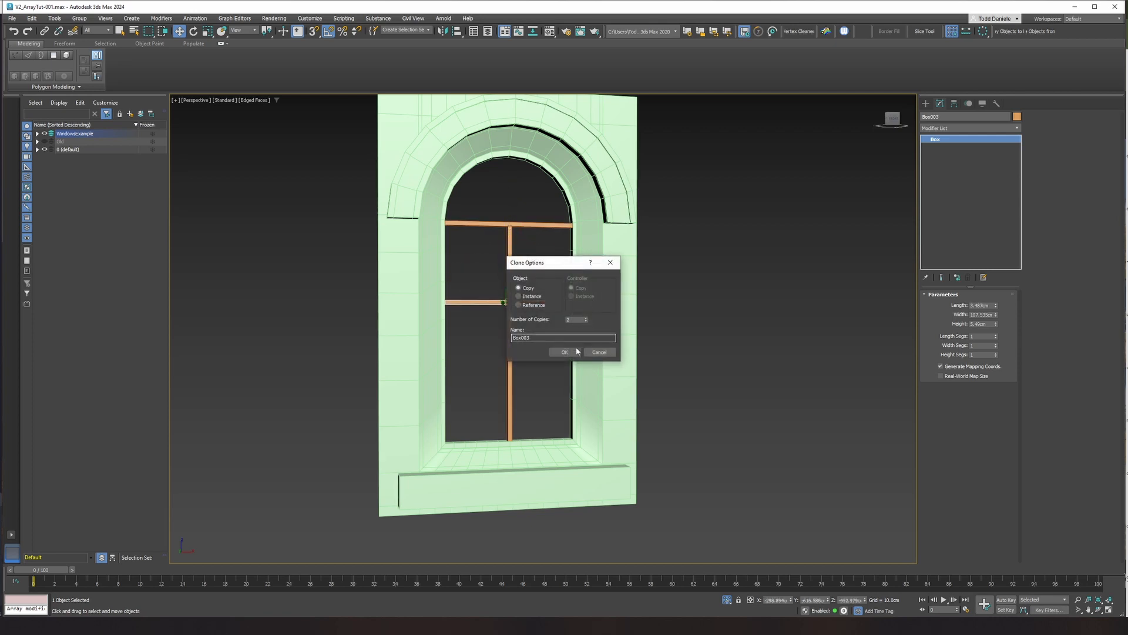
left_click(564, 352)
Move the two copied crossbars up together, and fine-tune each one's height to even out the panes.
middle_click_drag(586, 347, 564, 344, "alt")
left_click(510, 302, "ctrl")
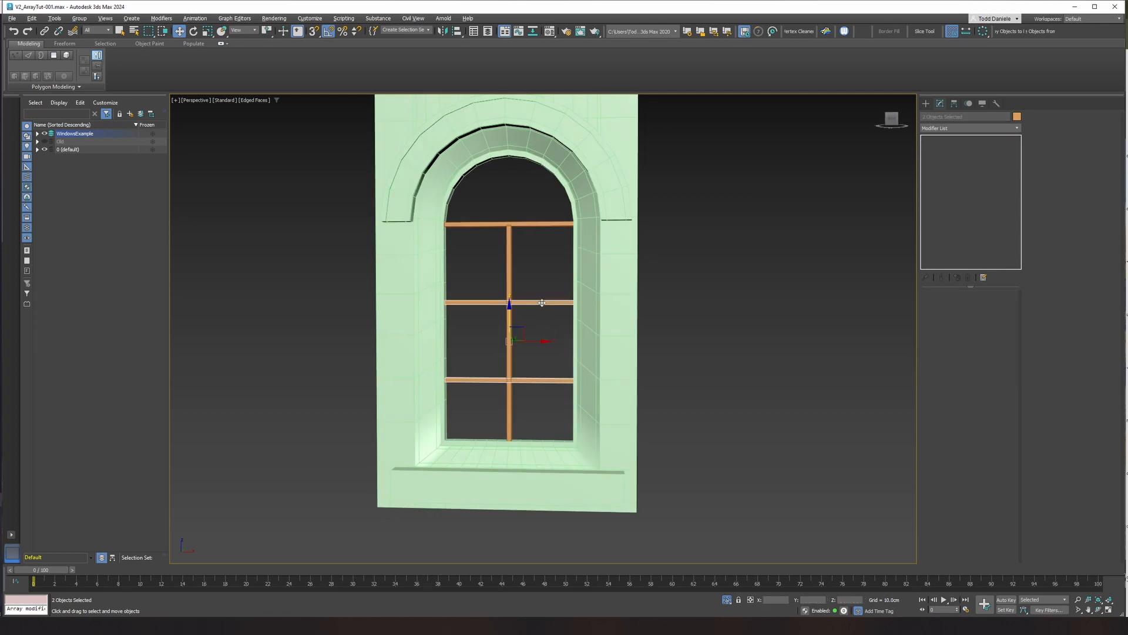
left_click_drag(510, 314, 510, 307)
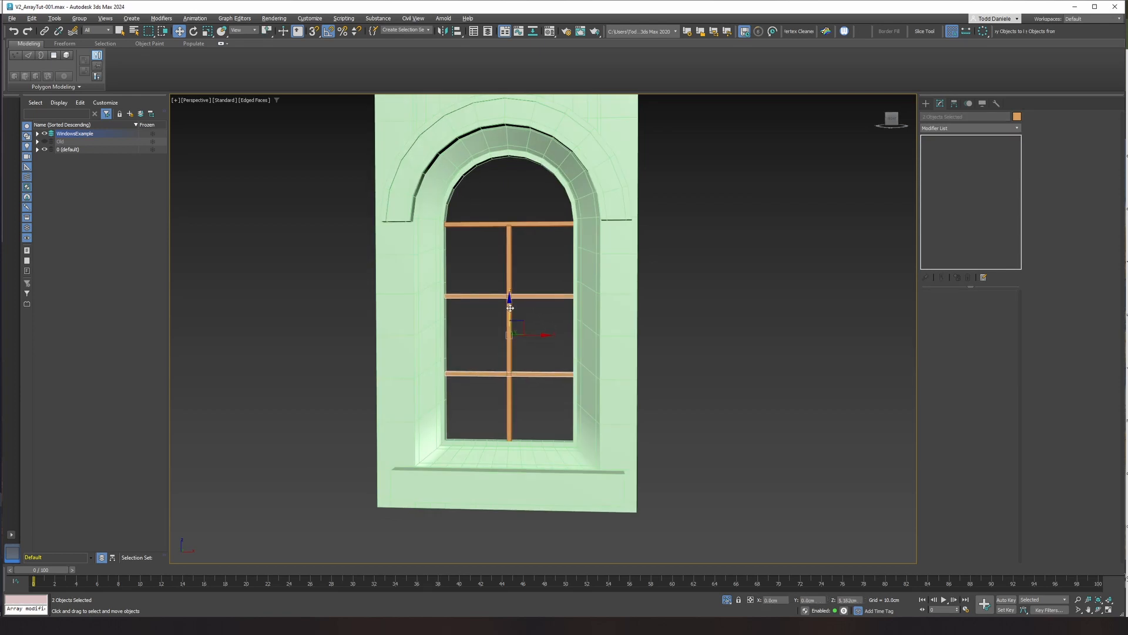
left_click(735, 317)
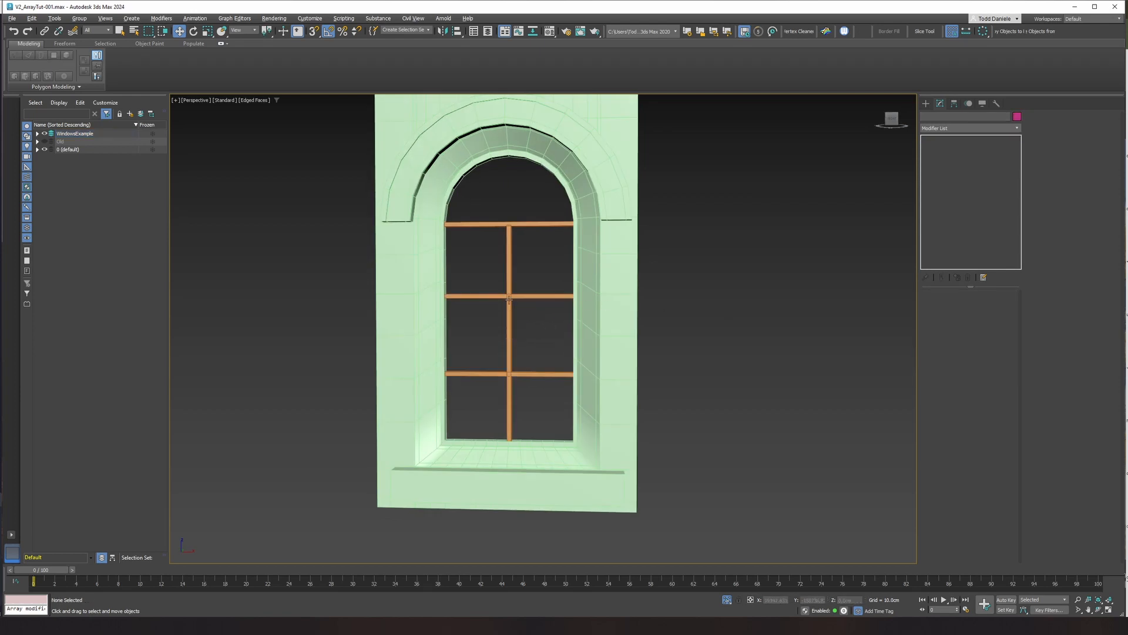
left_click(521, 296)
left_click_drag(521, 296, 512, 354)
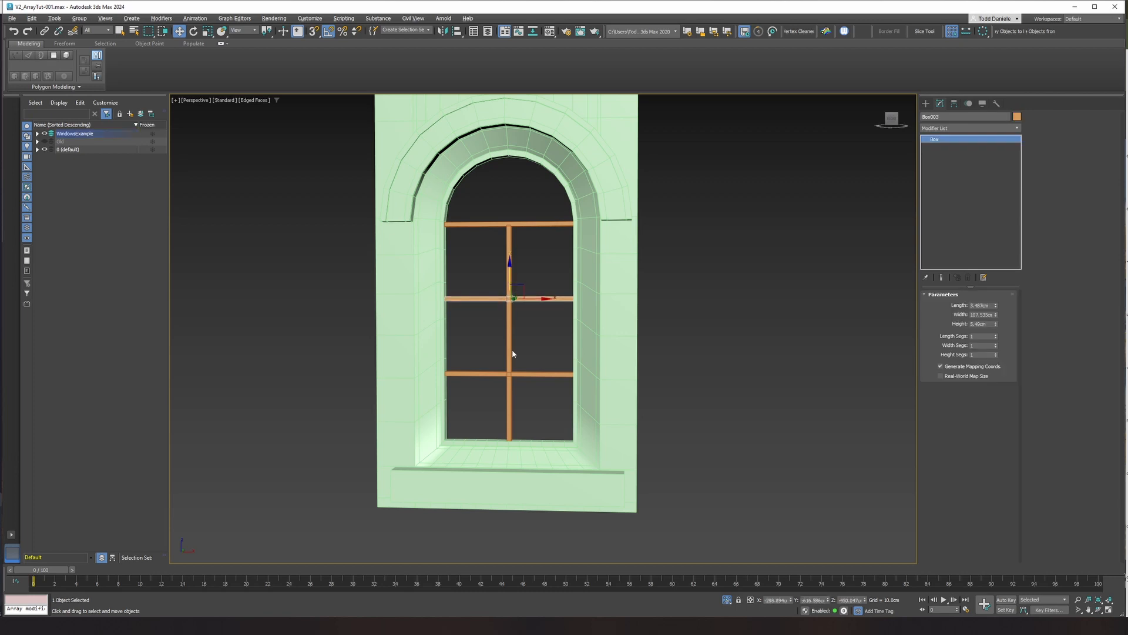
left_click(517, 374)
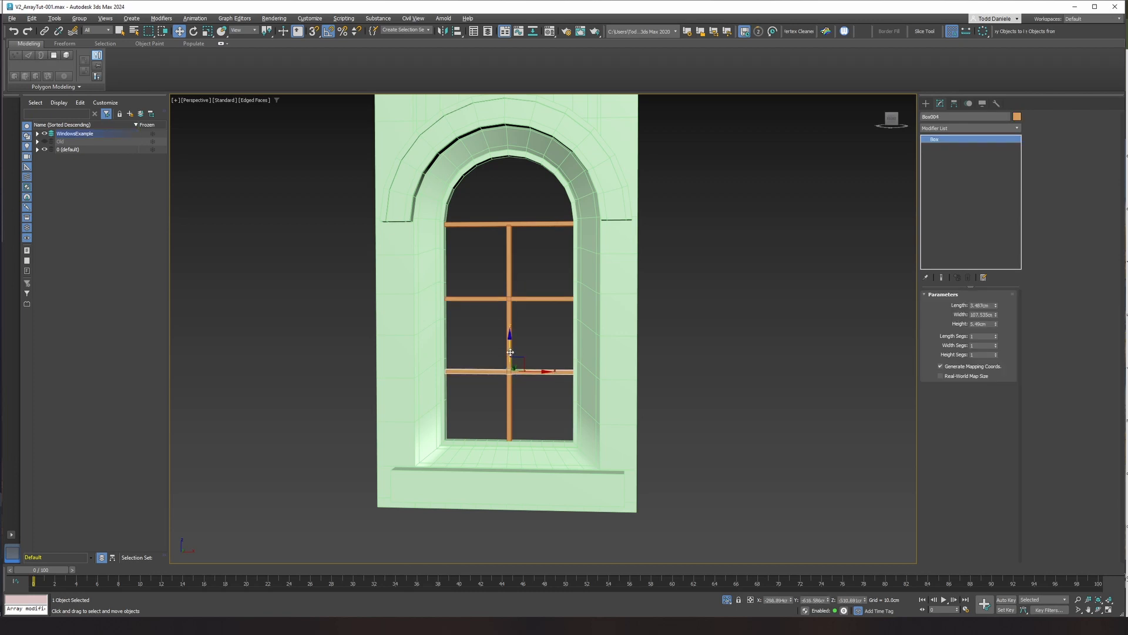
Examine the bar layout in the window from different angles and distances, with and without edged faces.
mouse_move(518, 375)
middle_mouse_down("alt")
mouse_move(536, 359)
mouse_move(523, 360)
middle_mouse_up("alt")
key("F4")
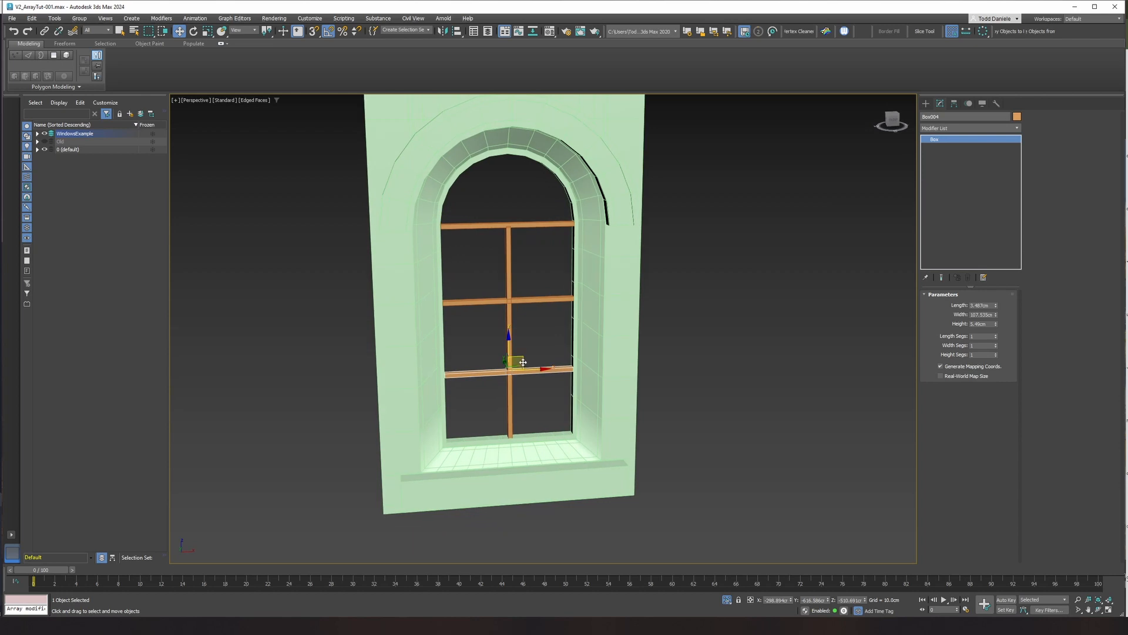
scroll(554, 357, "down", 3)
key("F4")
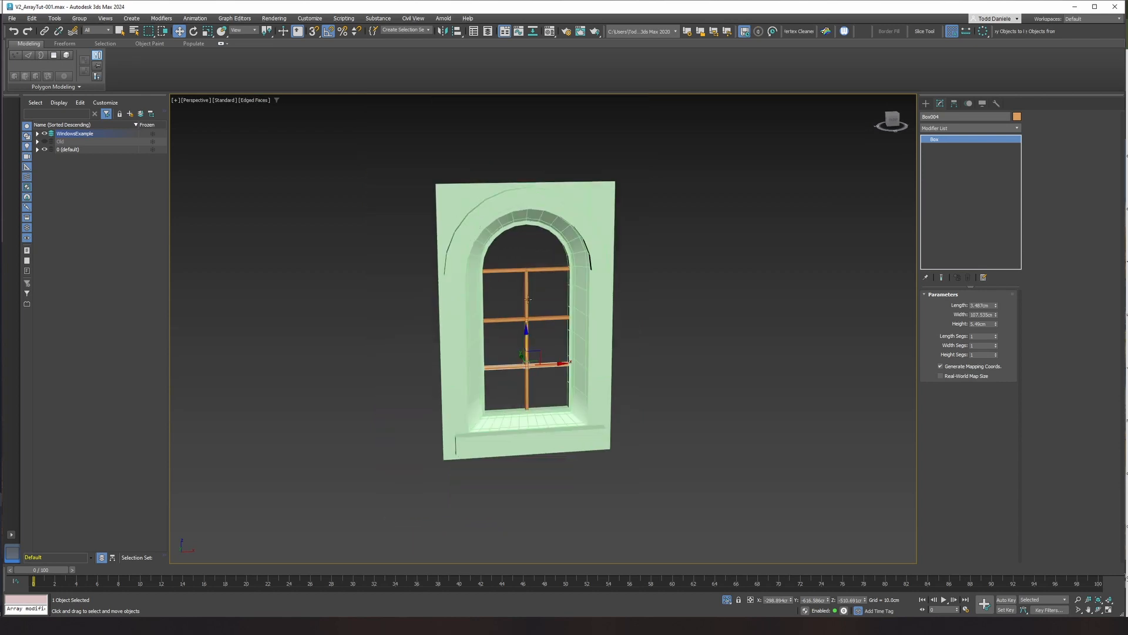
scroll(535, 300, "up", 5)
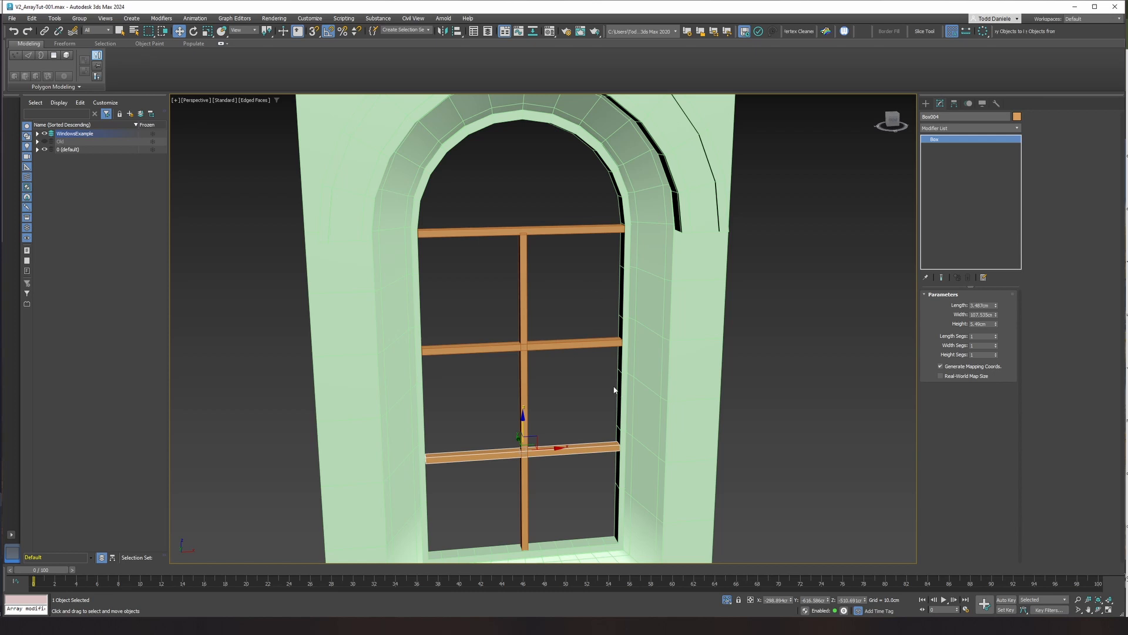
scroll(618, 389, "down", 7)
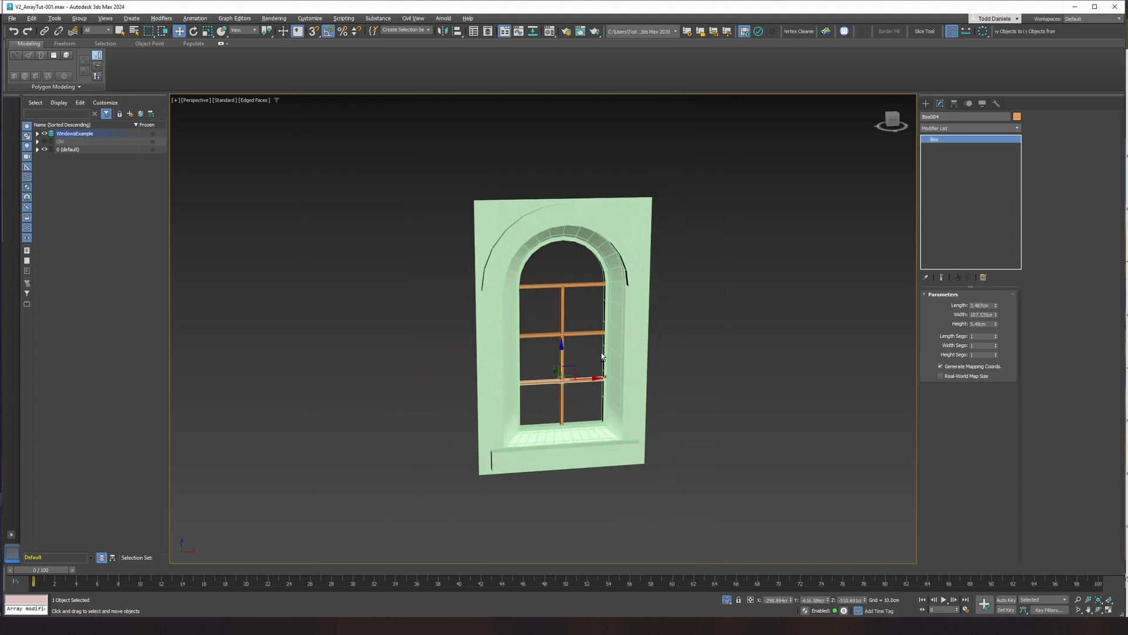
middle_click_drag(623, 350, 585, 340, "alt")
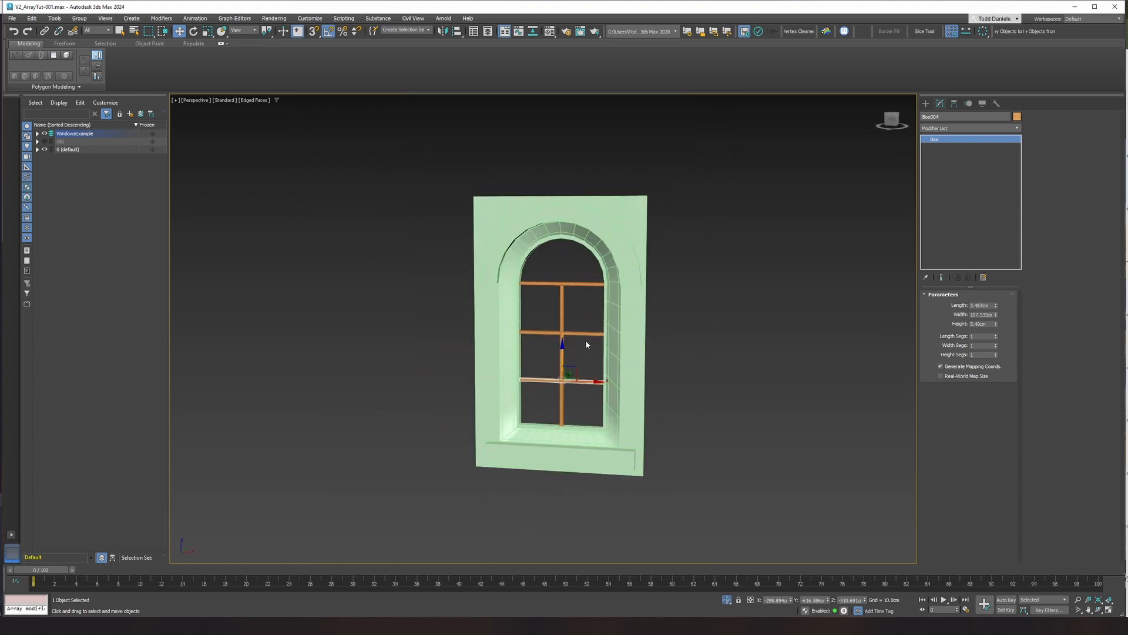
scroll(572, 314, "up", 3)
Collapse the Shell modifier on the inner frame and convert the resulting mesh to Editable Poly.
left_click(617, 237)
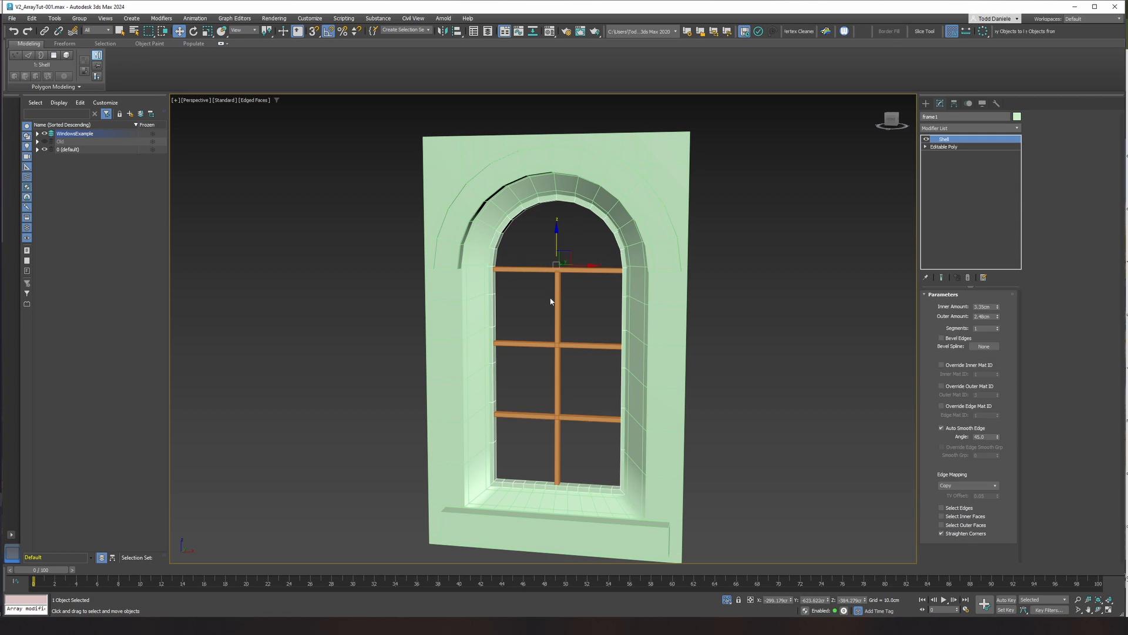
middle_click_drag(550, 301, 680, 310, "alt")
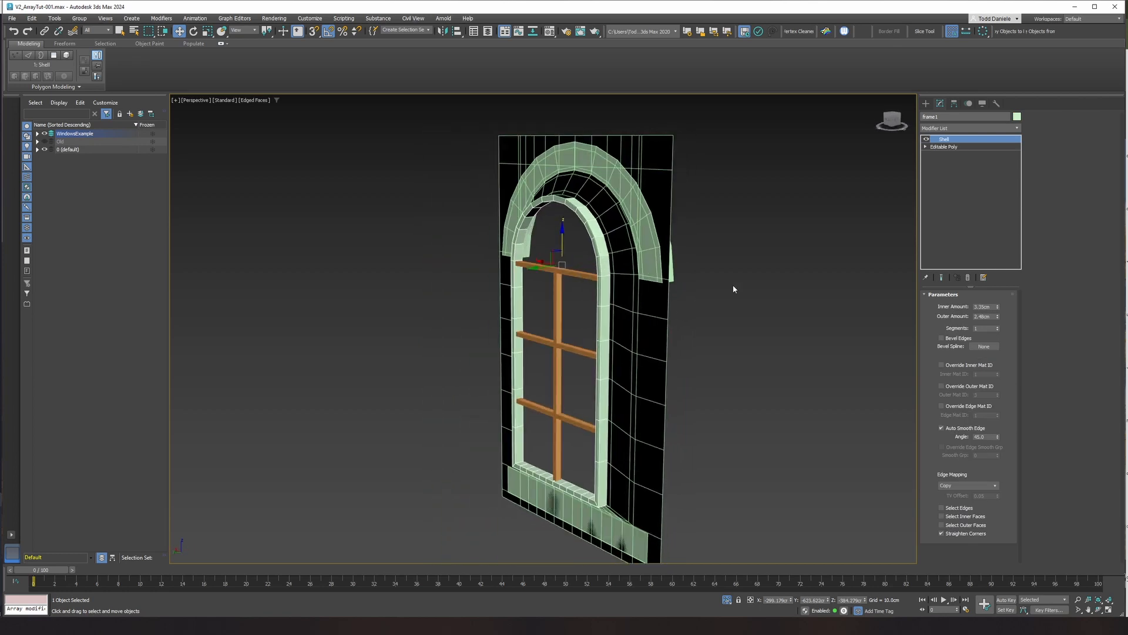
right_click(949, 141)
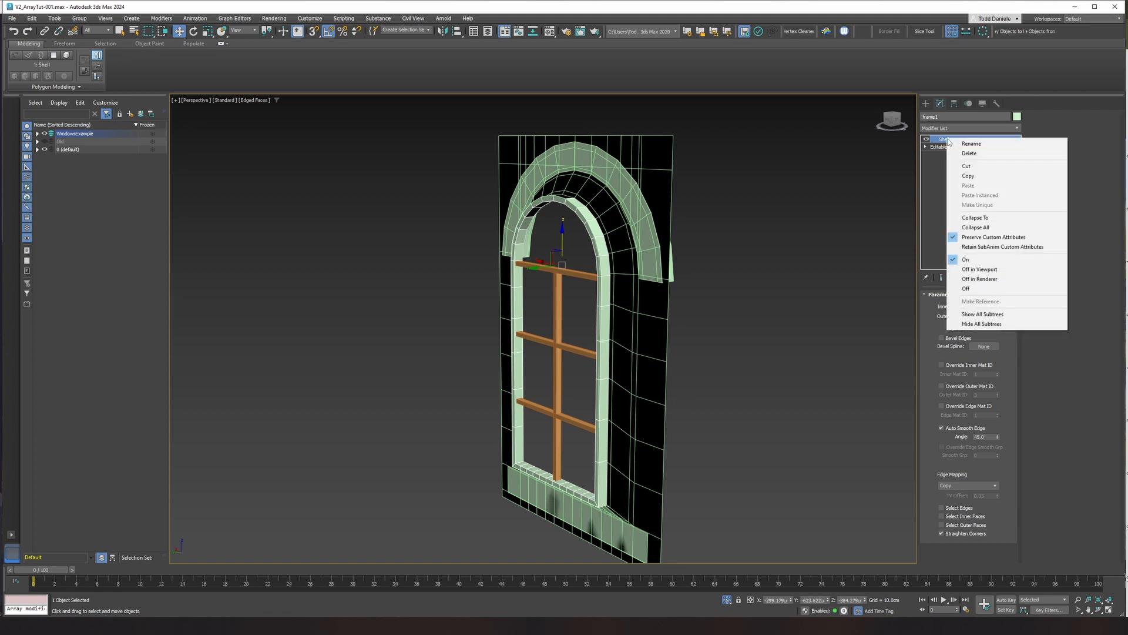
left_click(968, 218)
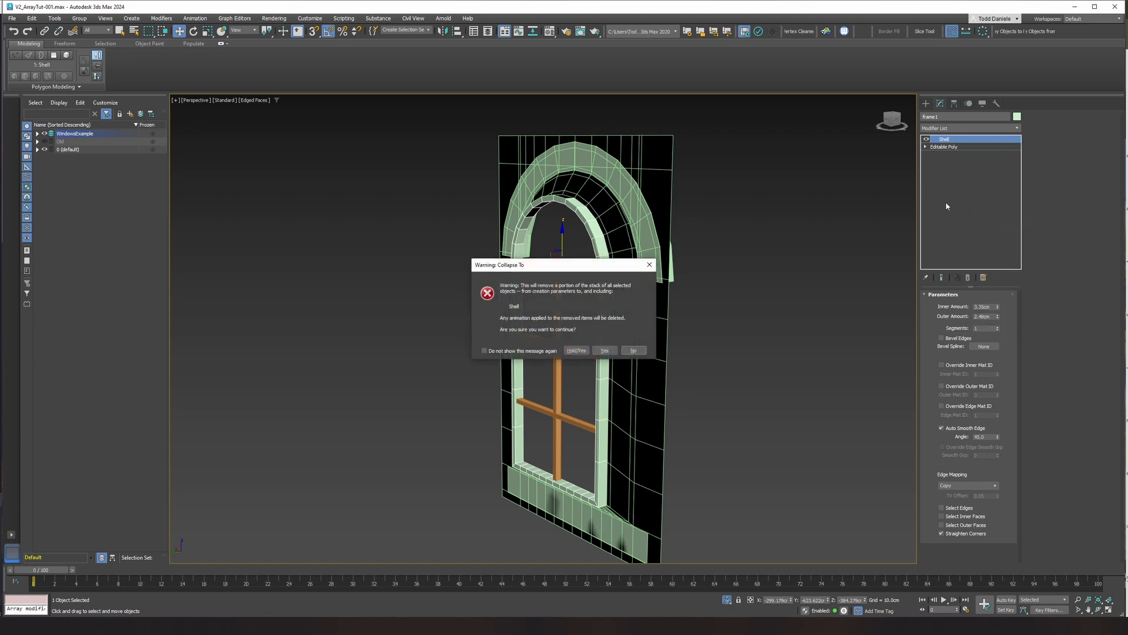
left_click(611, 355)
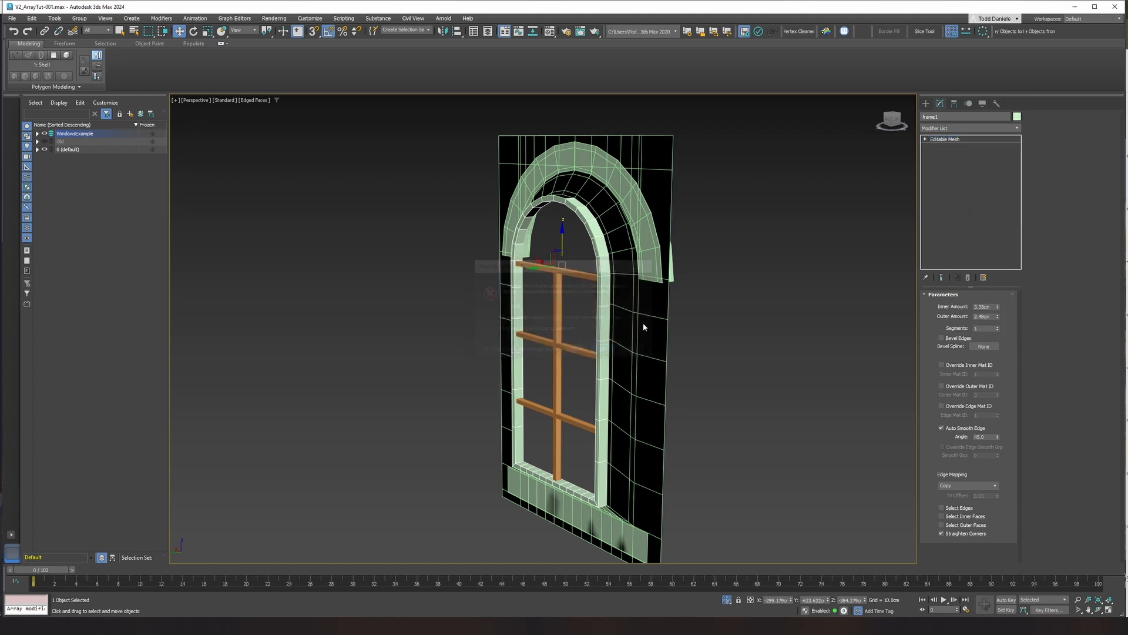
right_click(942, 141)
left_click(970, 204)
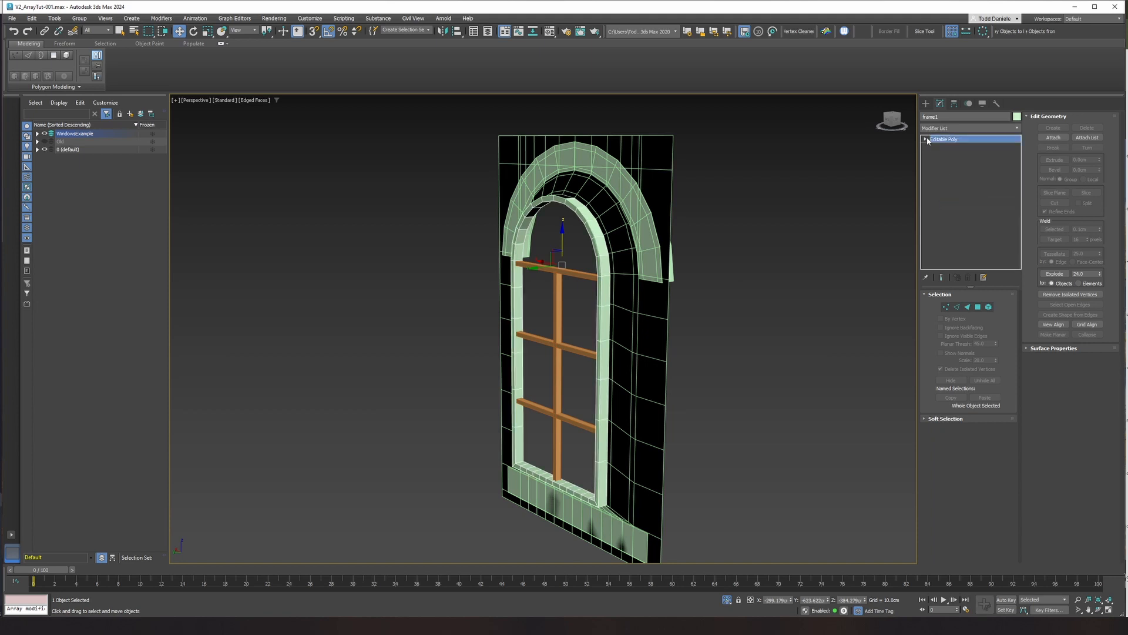
Select the loop of rear-facing polygons around the inner frame and delete it.
left_click(927, 139)
left_click(944, 169)
middle_click_drag(830, 232, 616, 234, "alt")
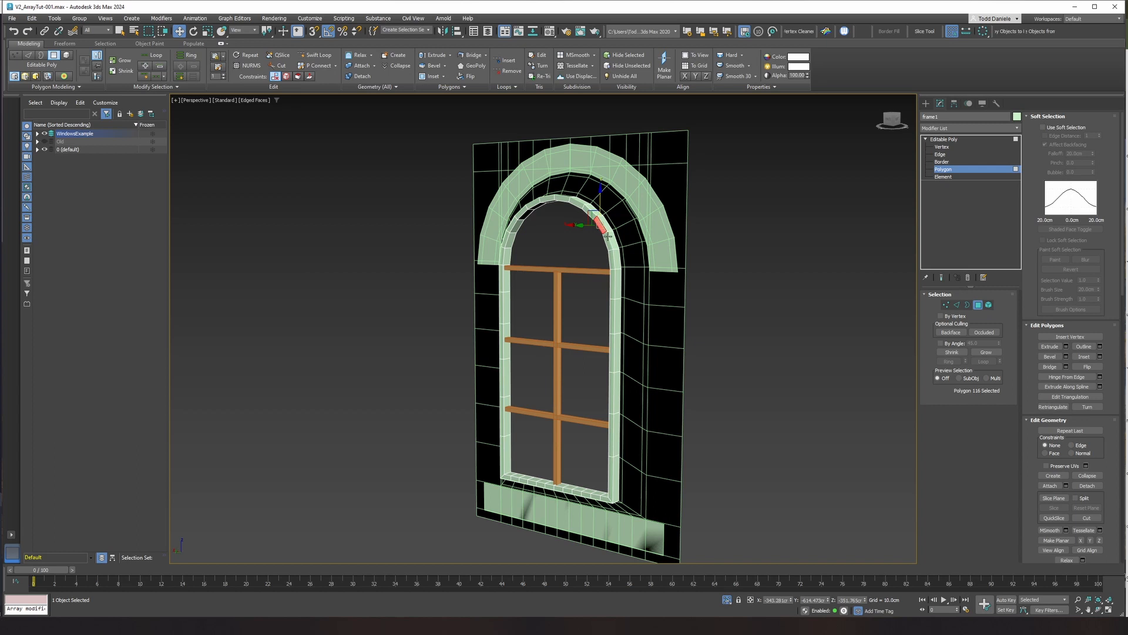
left_click(604, 234)
left_click(605, 239, "shift")
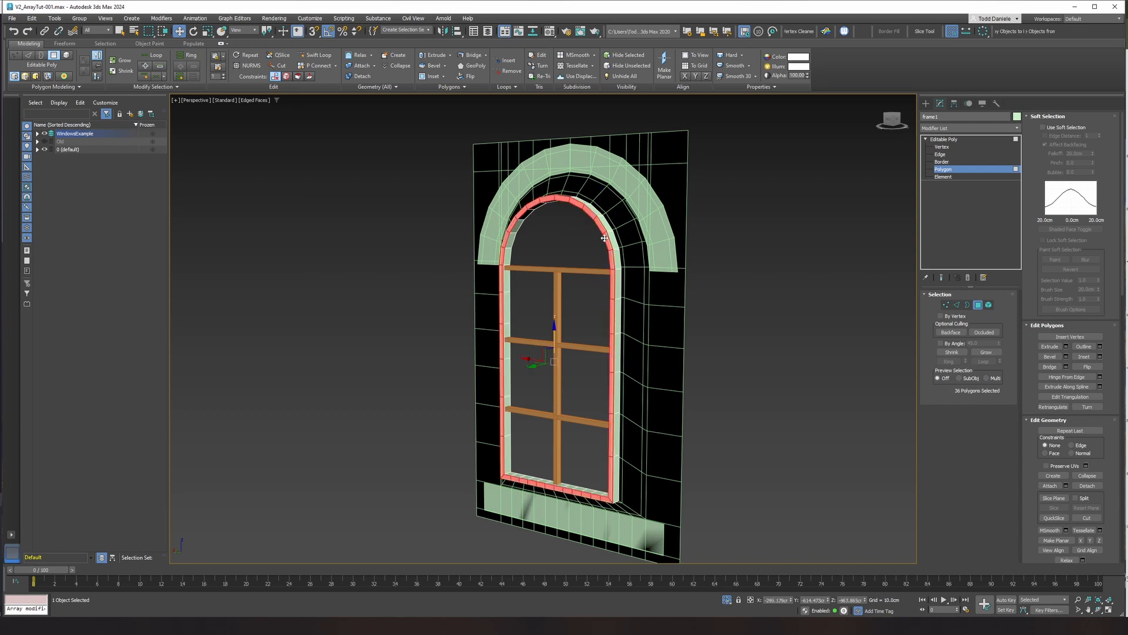
left_click(604, 238)
middle_click_drag(628, 252, 622, 251, "alt")
Cap the open inner border on the rear side of the frame with a single polygon.
left_click(940, 162)
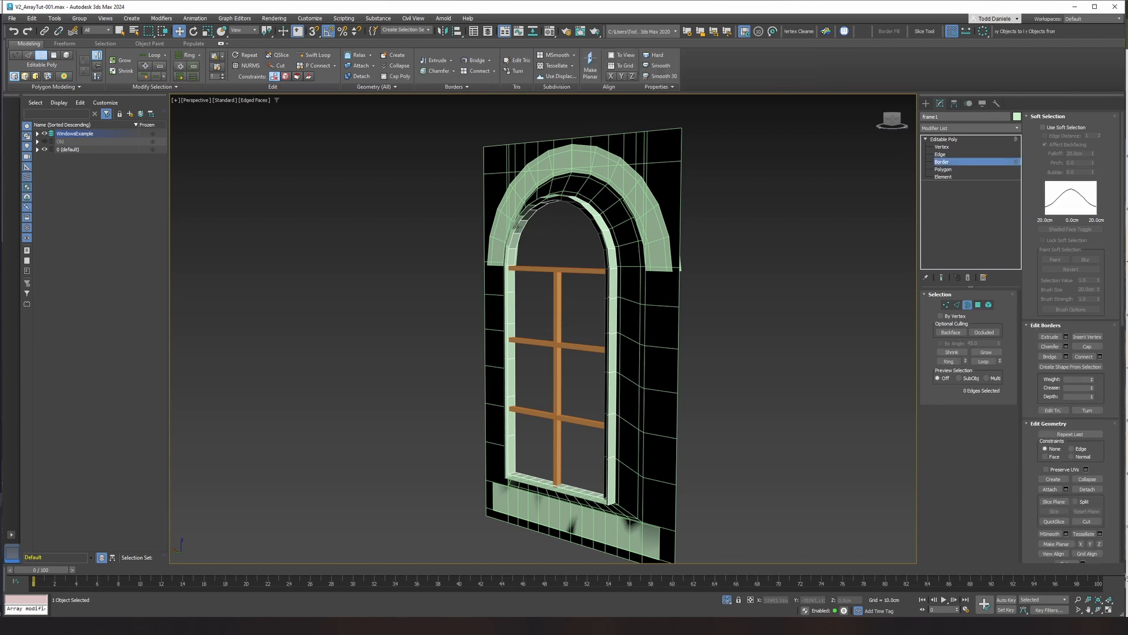
left_click(516, 227)
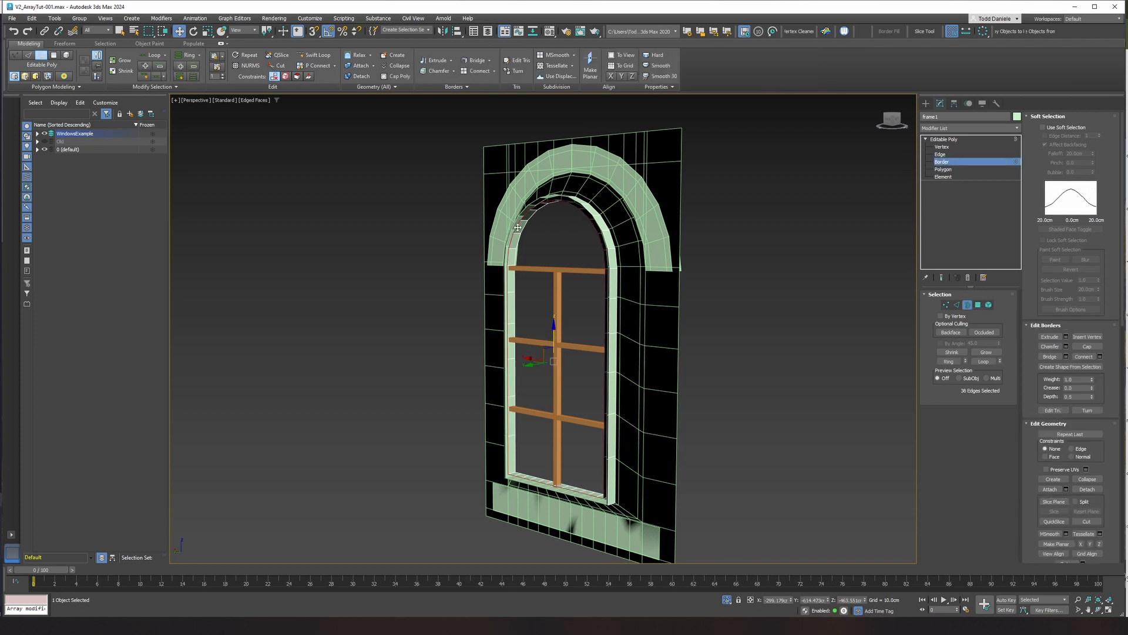
left_click(402, 77)
middle_click_drag(754, 262, 661, 308, "alt")
Detach the cap polygon filling the frame opening as a separate object named Window.
key("4")
left_click(586, 261)
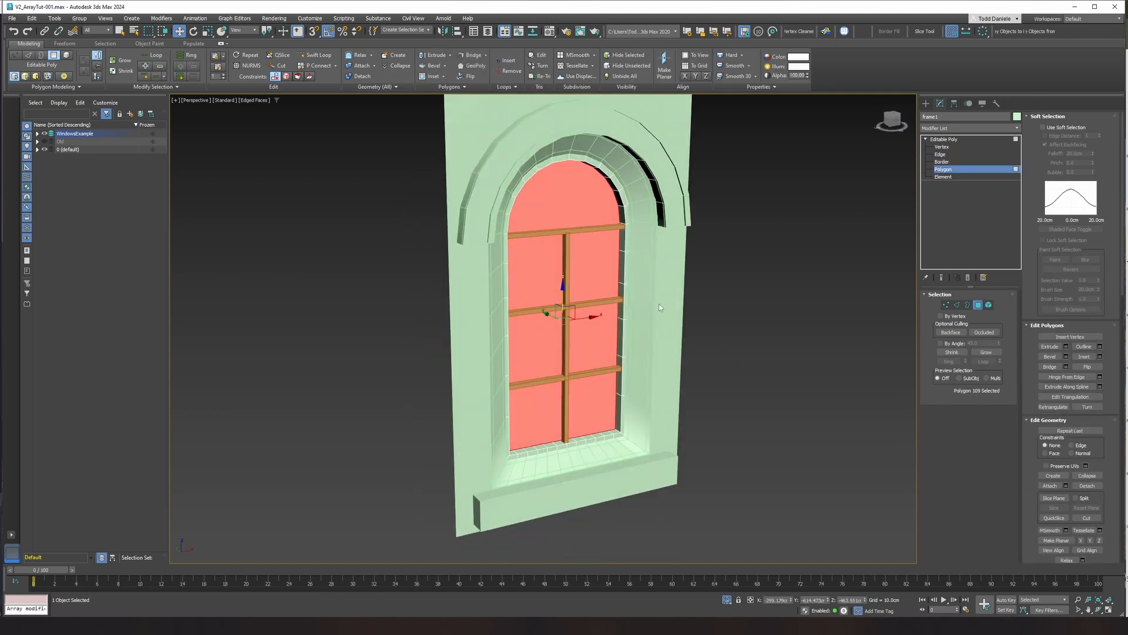
left_click(1086, 486)
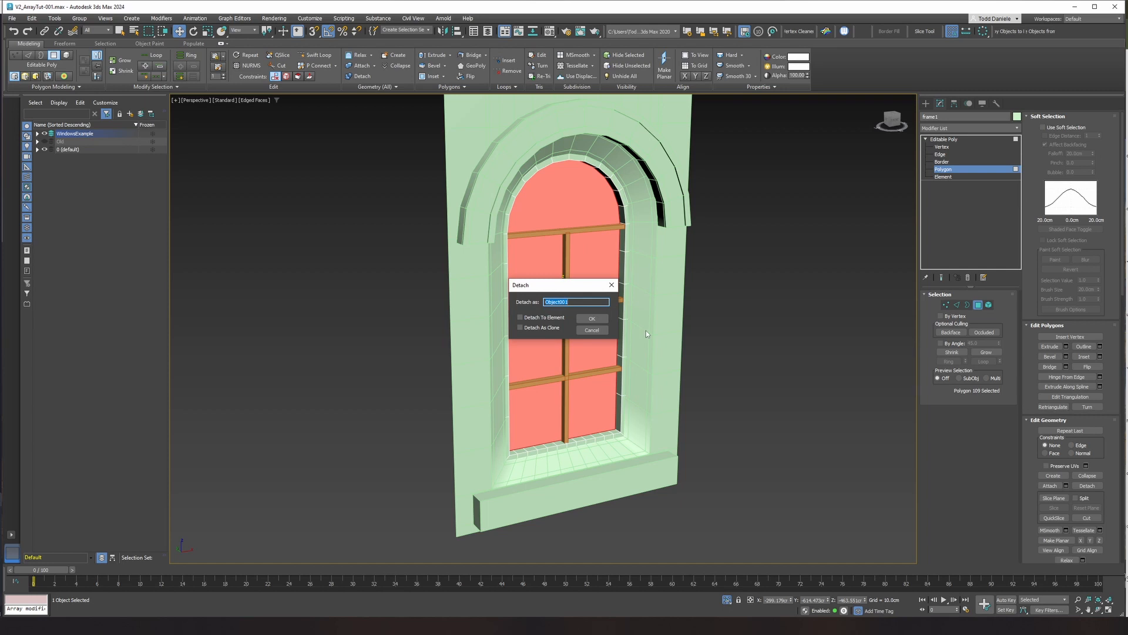
type("Window")
key("Return")
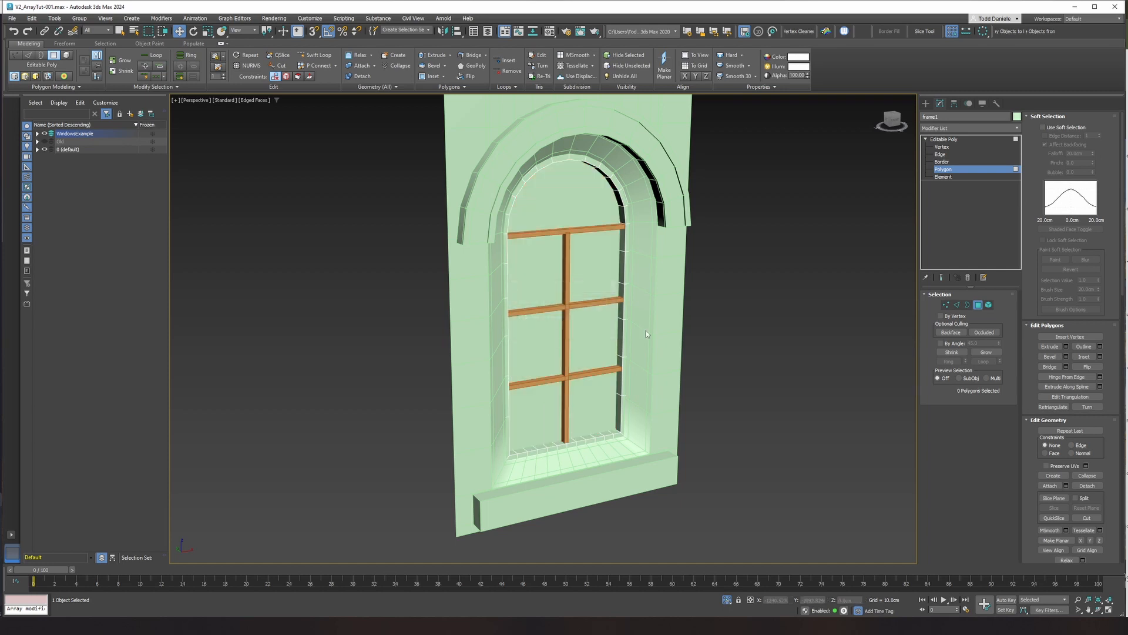
left_click(943, 139)
Select the detached Window pane with the help of wireframe display.
middle_click_drag(617, 356, 693, 350, "alt")
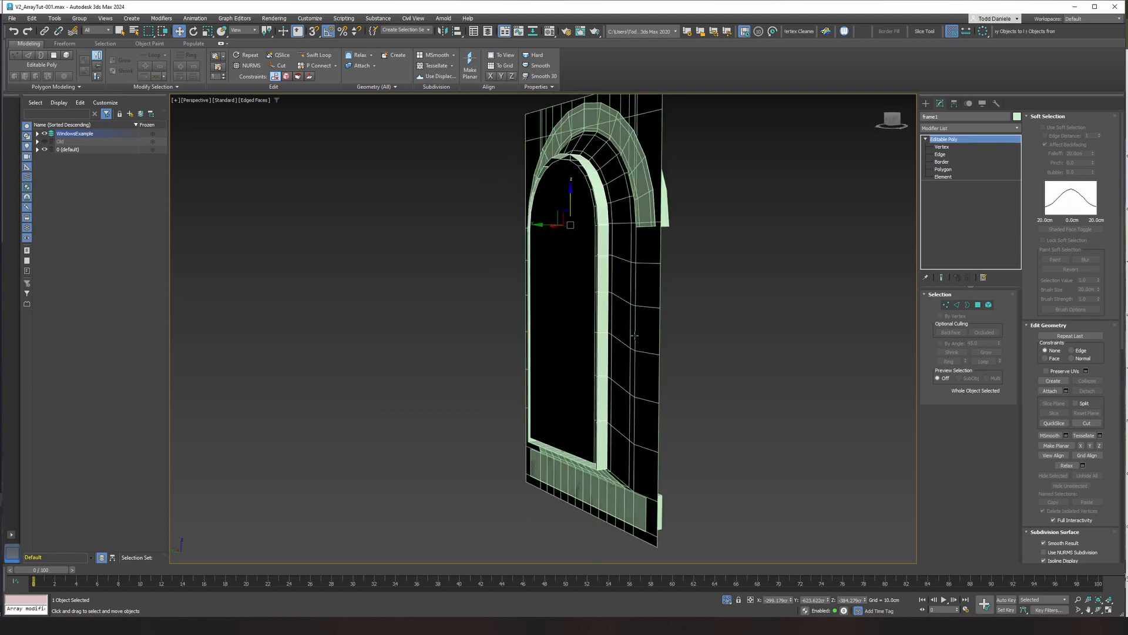
key("F3")
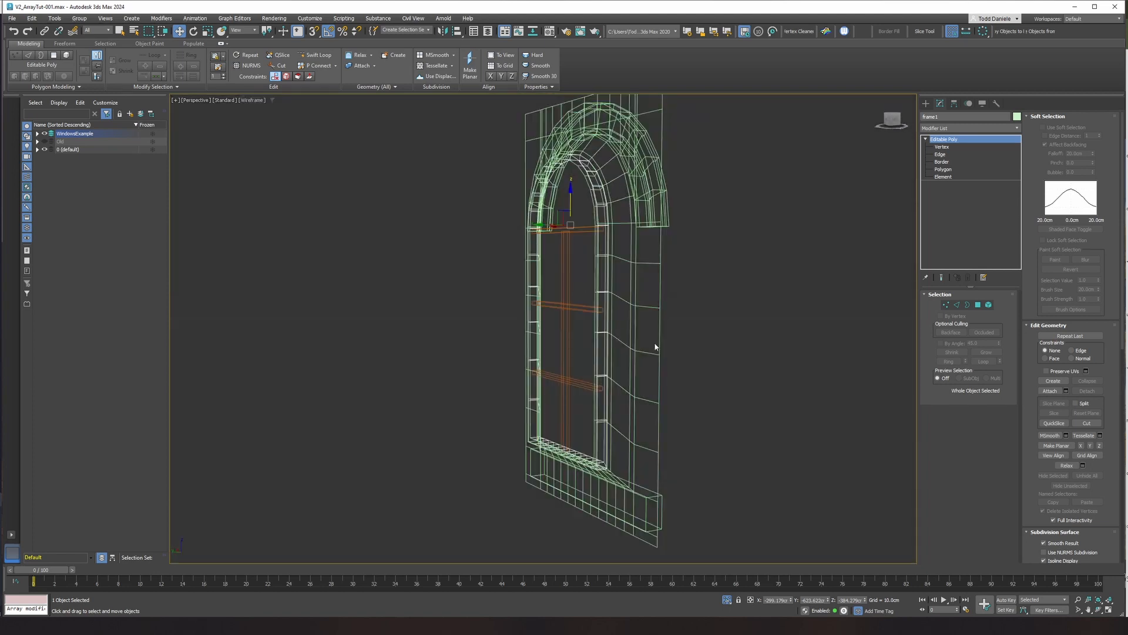
middle_click_drag(657, 341, 585, 334, "alt")
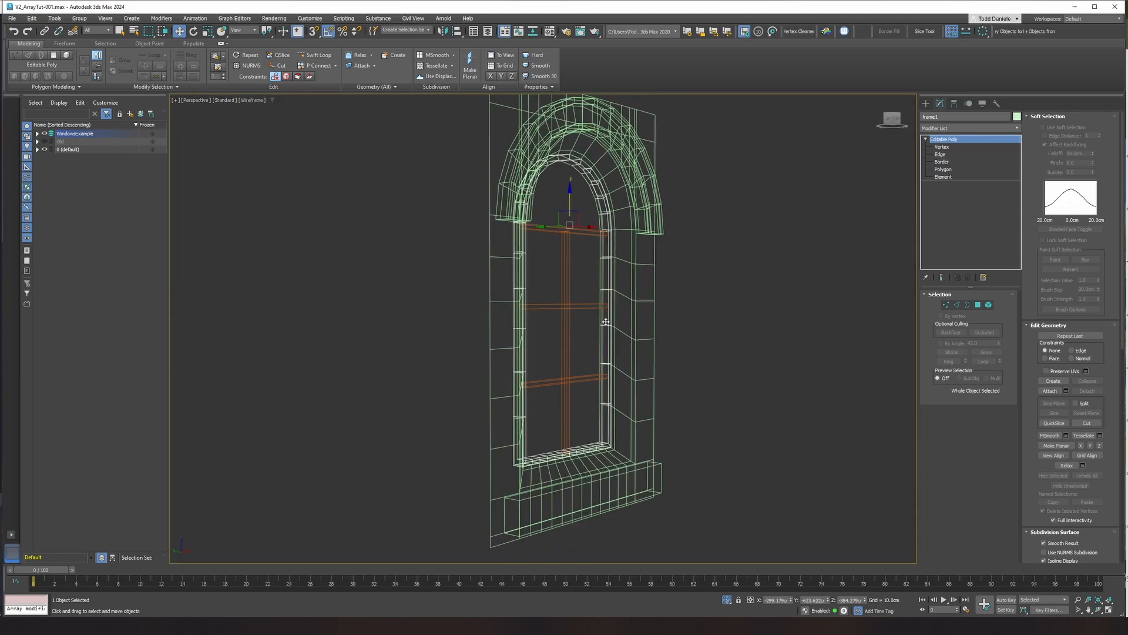
left_click(602, 325)
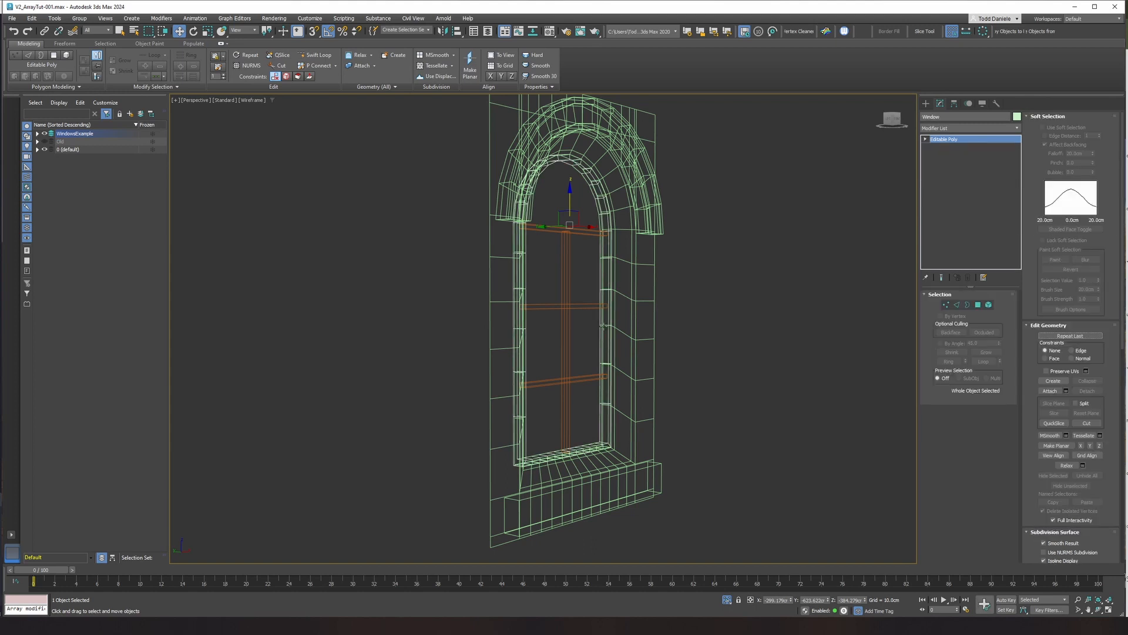
key("F3")
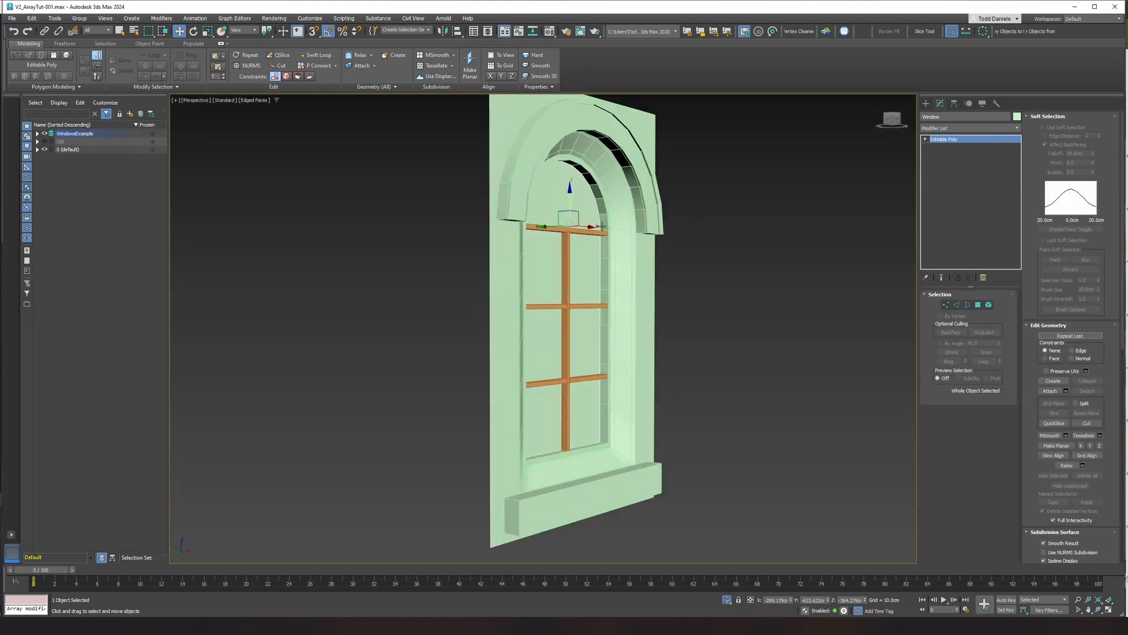
scroll(590, 236, "up", 4)
key("F3")
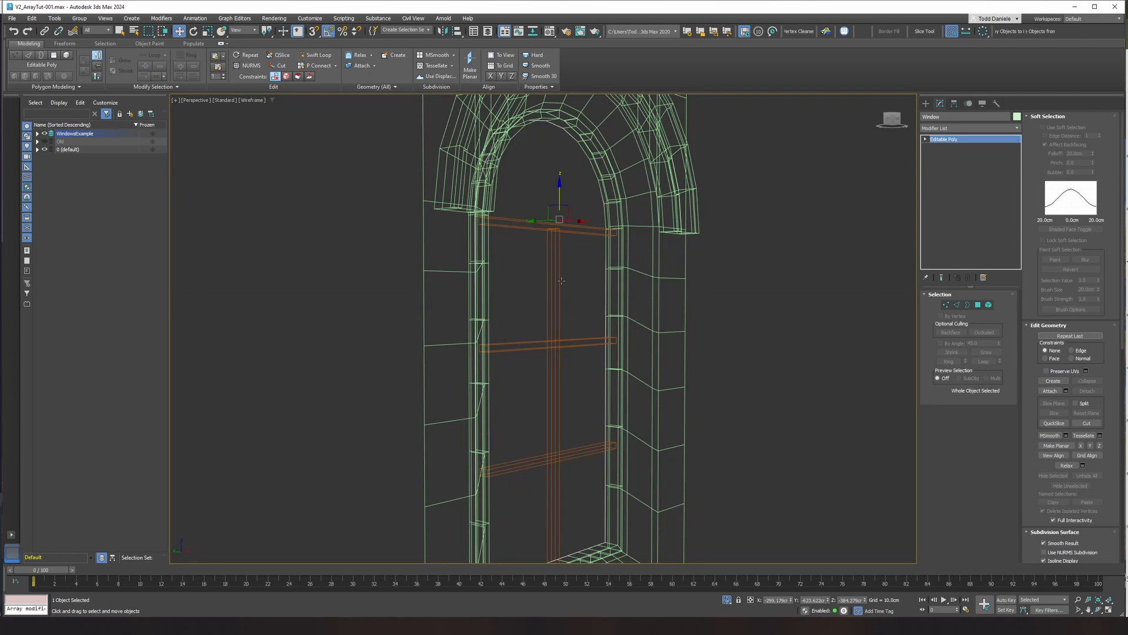
middle_click_drag(562, 280, 625, 287, "alt")
Add a Shell modifier to the Window pane with an Inner Amount of about 0.5 cm and an Outer Amount of 0.
left_click(960, 127)
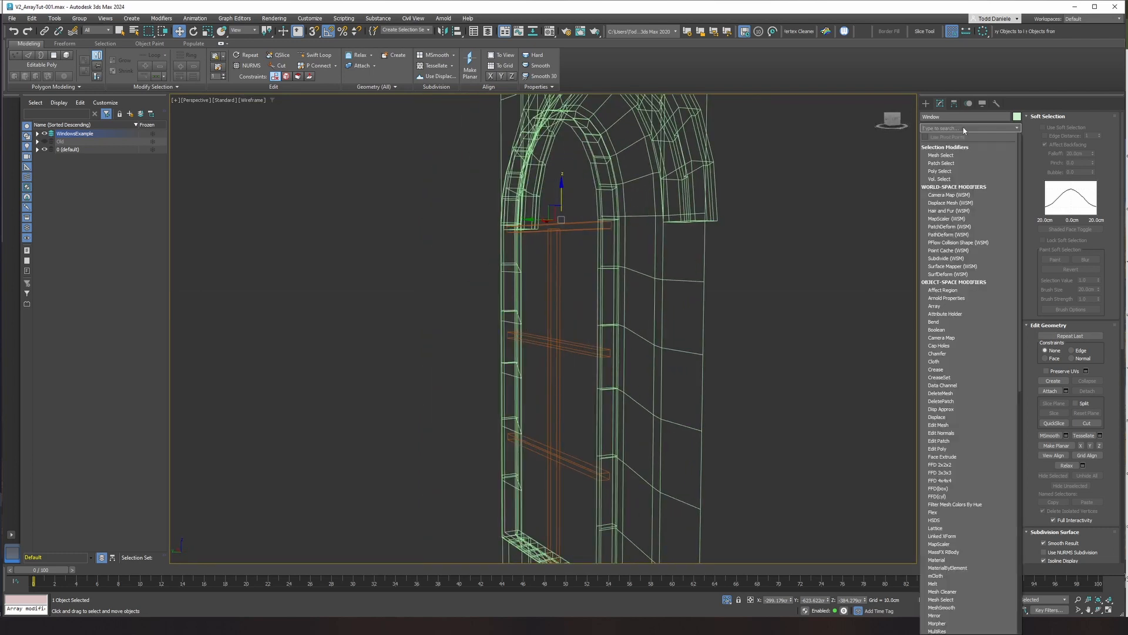
type("sh")
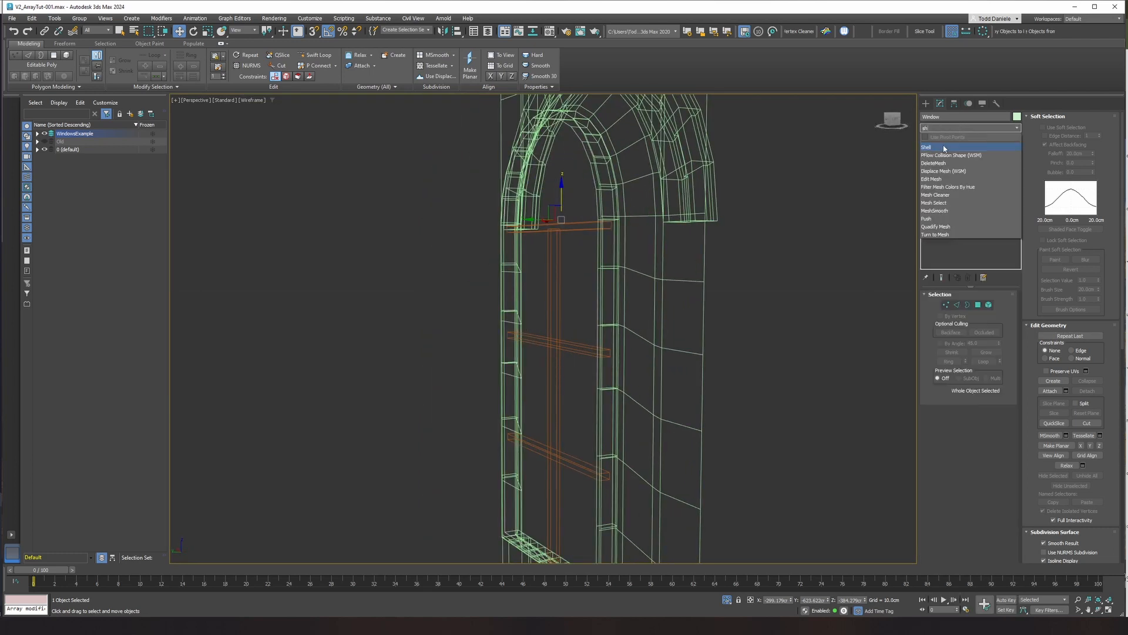
left_click(943, 148)
middle_click_drag(852, 313, 777, 322, "alt")
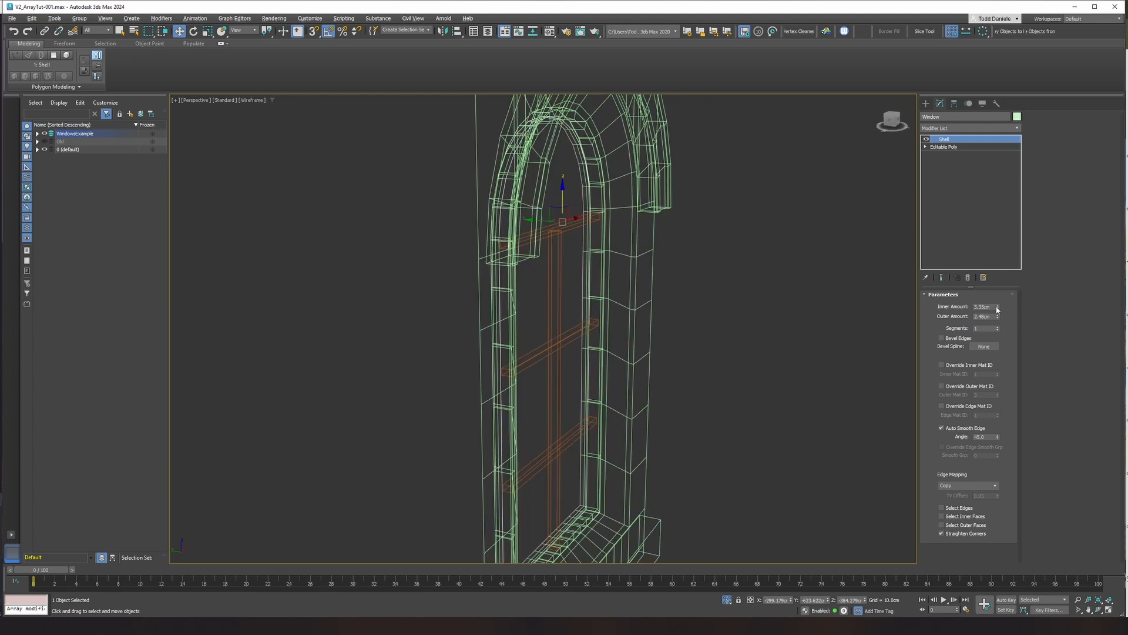
right_click(997, 306)
right_click(998, 317)
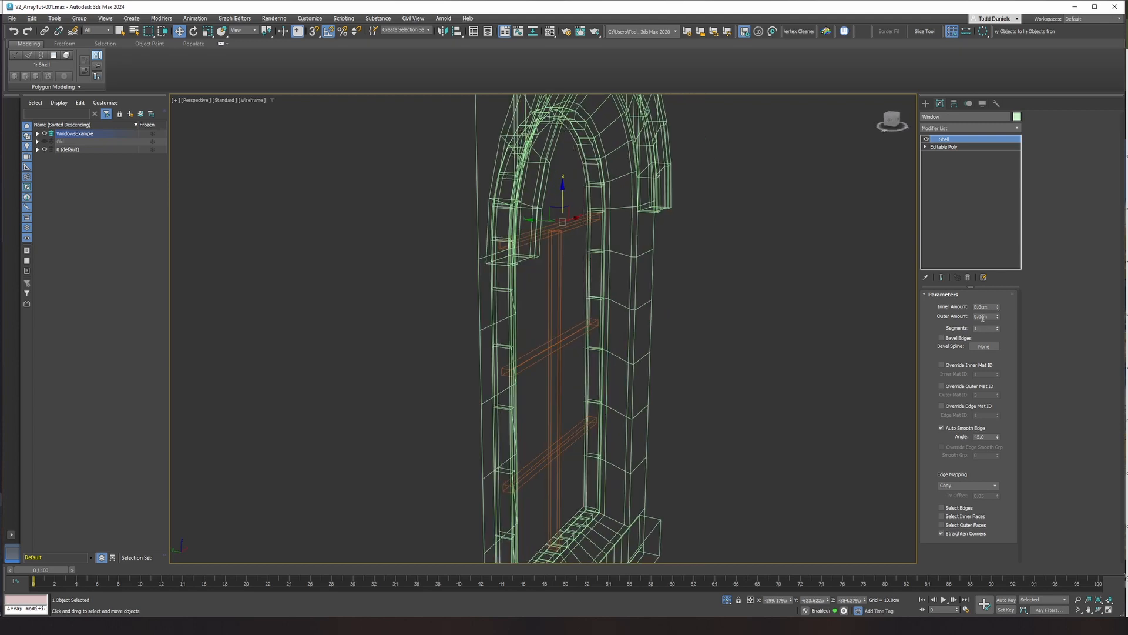
double_click(981, 308)
key("Return")
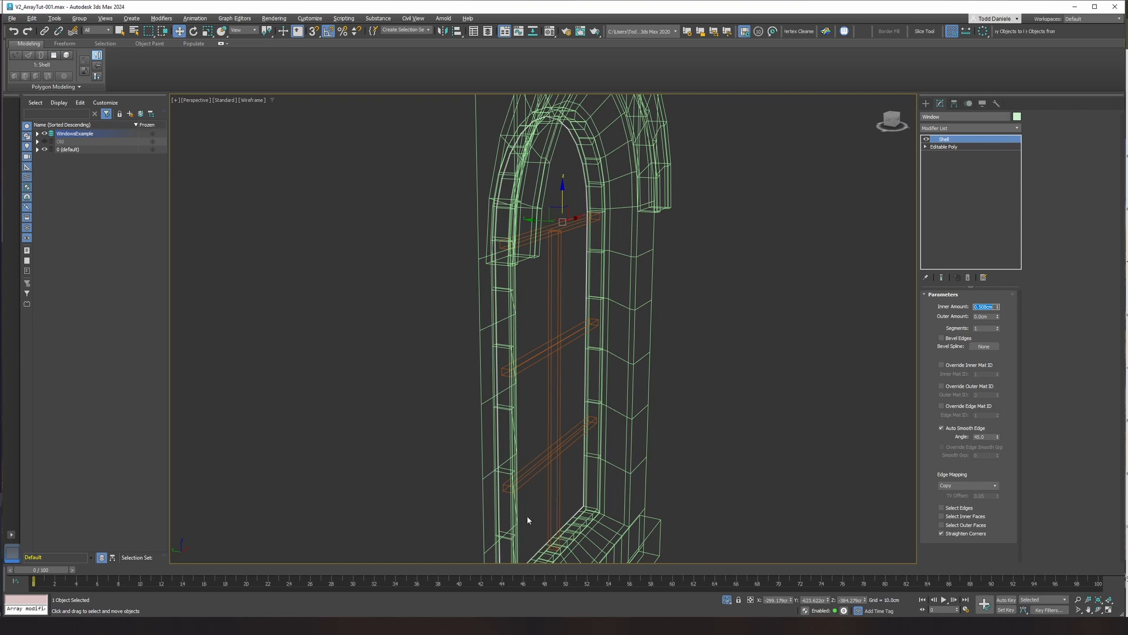
Collapse the Shell modifier into the Window pane and move the pane along Y into the depth of the bars.
right_click(954, 139)
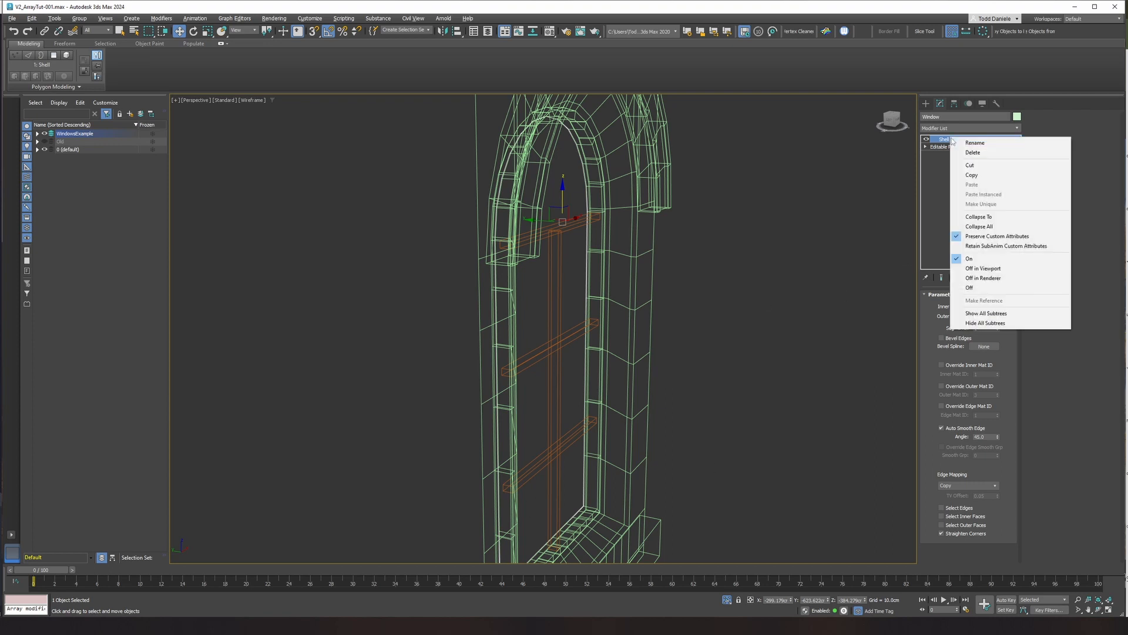
left_click(970, 217)
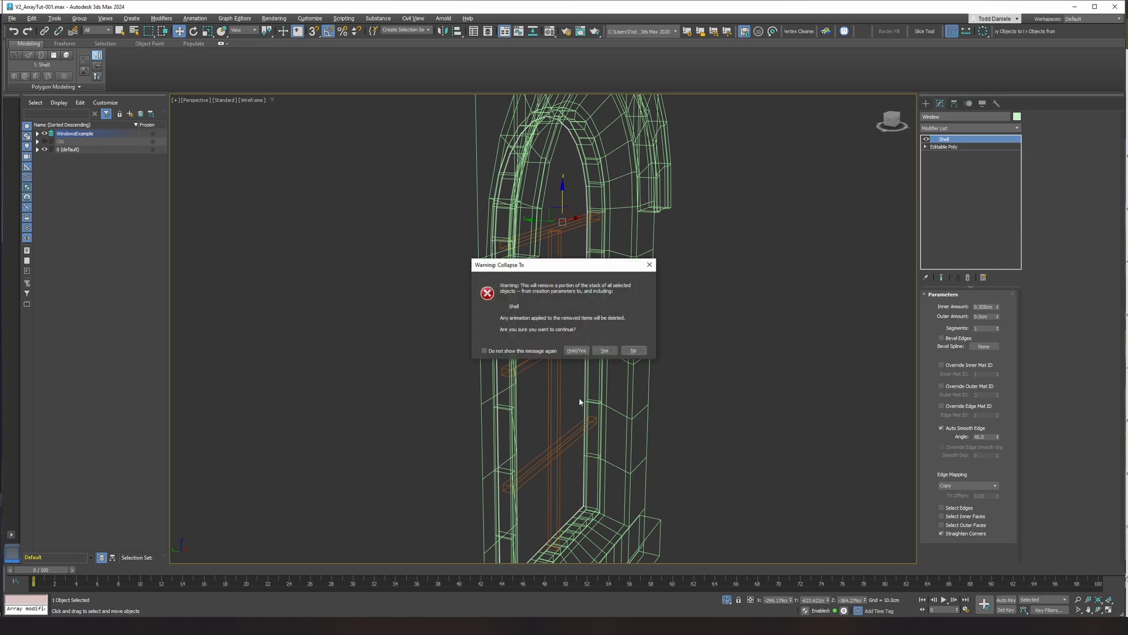
left_click(604, 350)
key("F3")
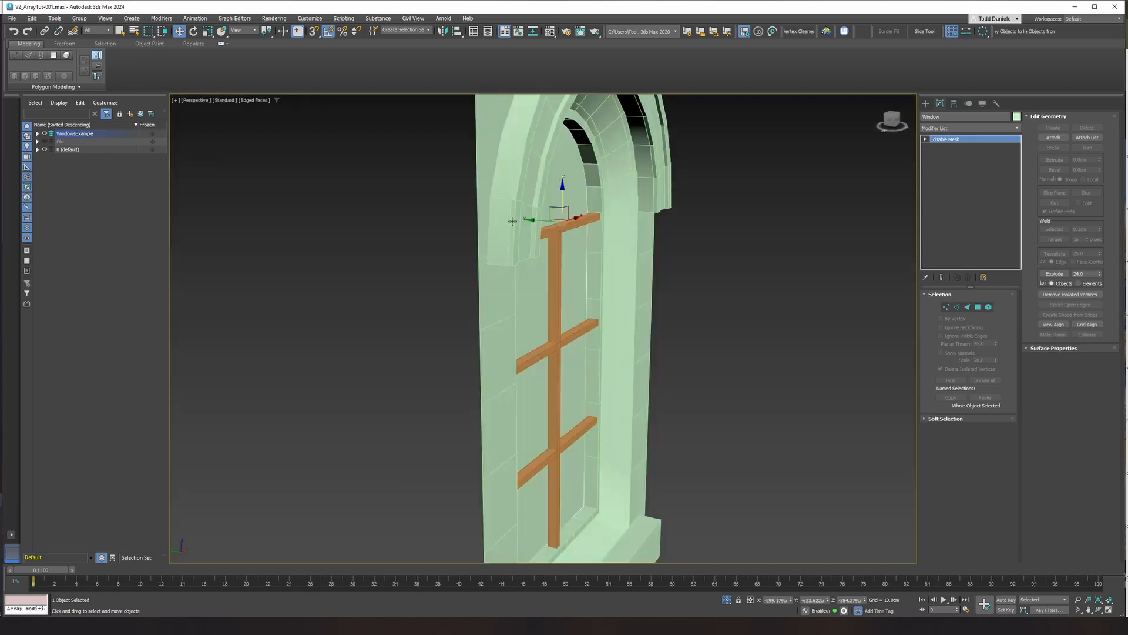
left_click_drag(536, 220, 546, 220)
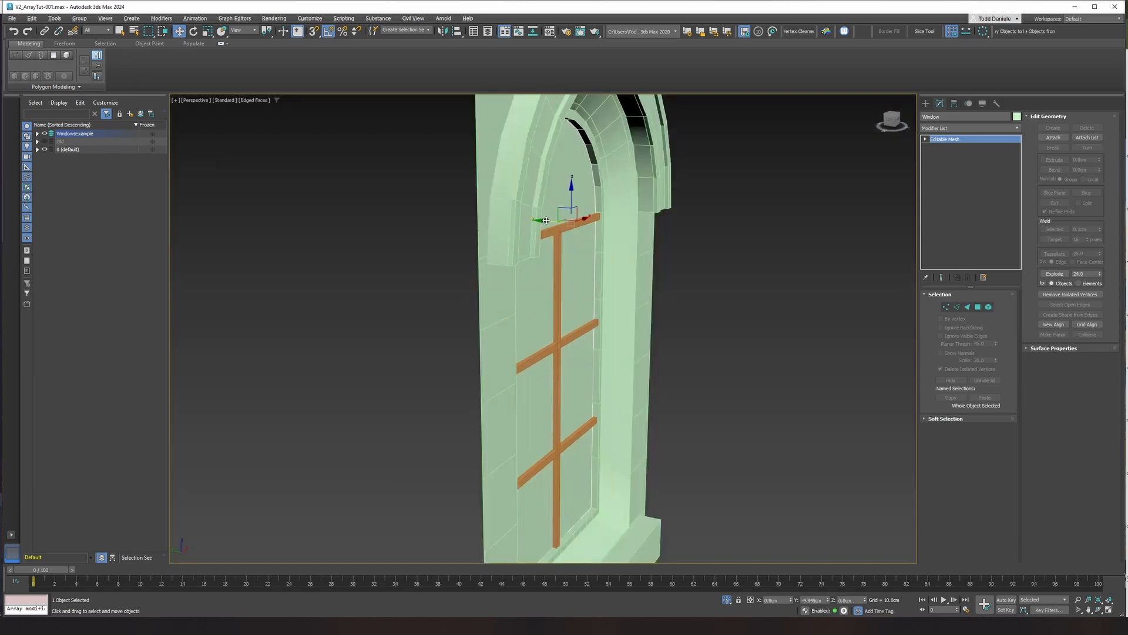
middle_click_drag(580, 305, 621, 332, "alt")
Add an Edit Poly modifier to the inner frame and rename the modifier combine.
left_click(634, 315)
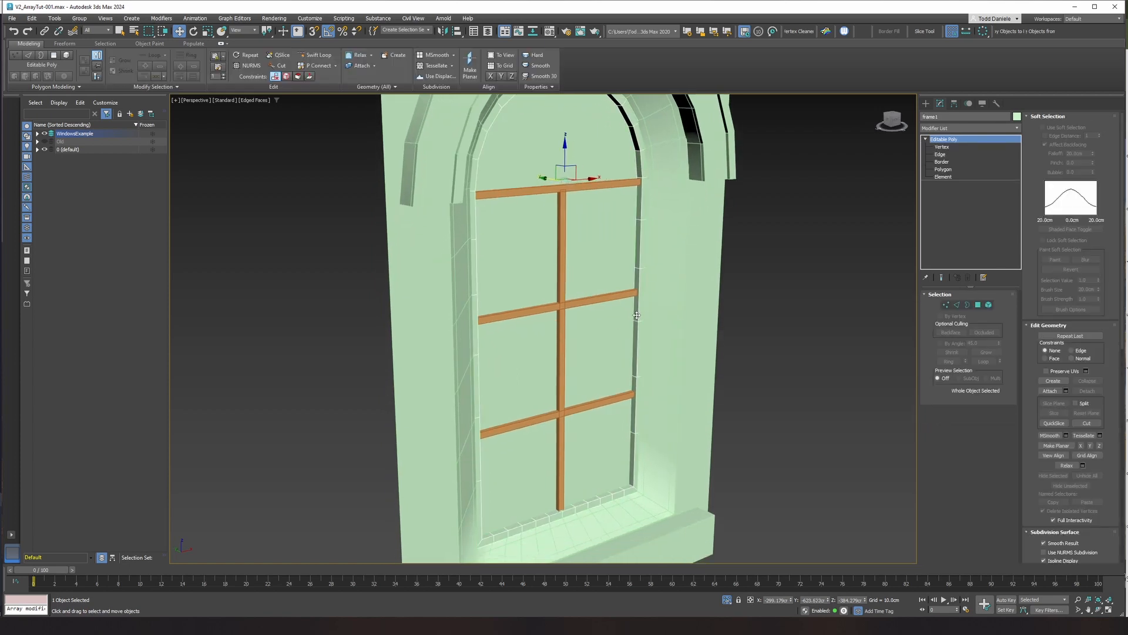
left_click(960, 128)
type("e")
left_click(933, 171)
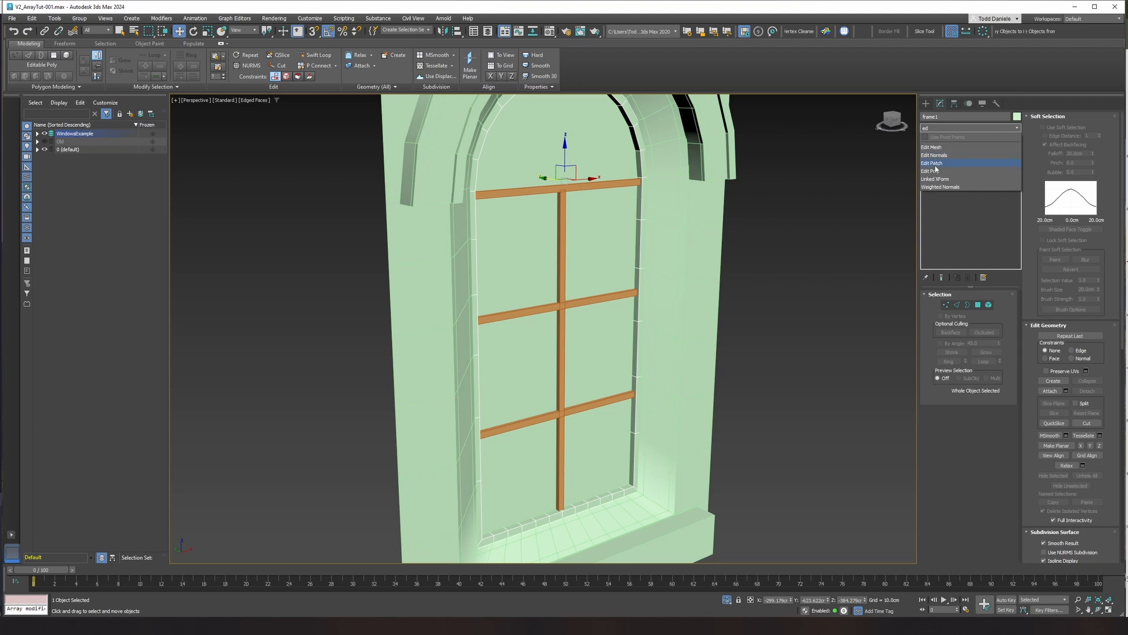
right_click(950, 138)
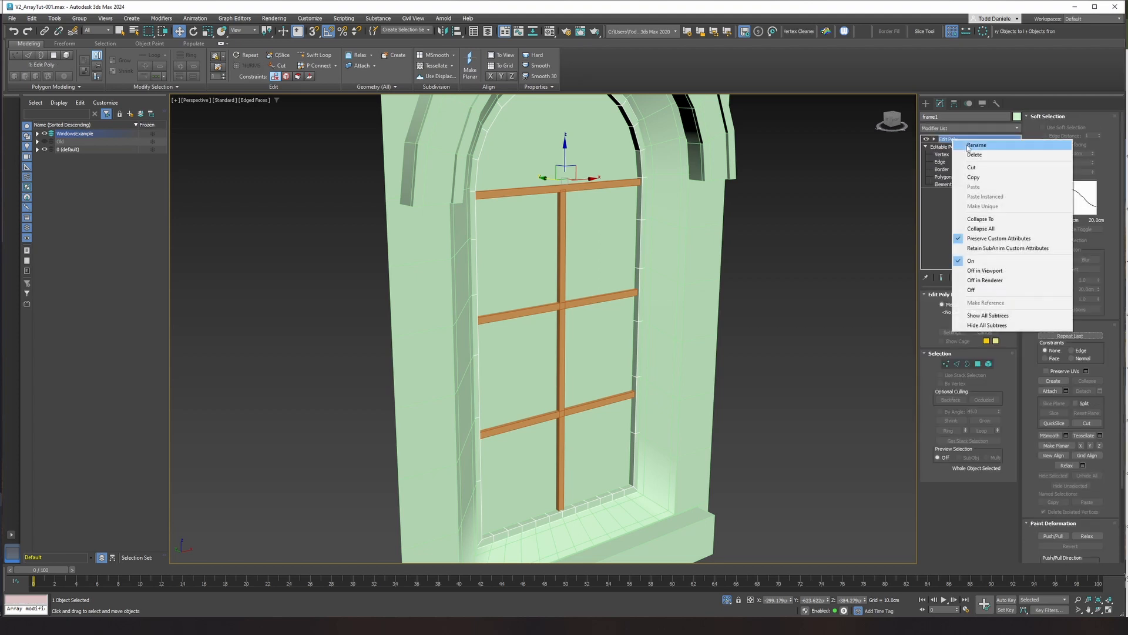
left_click(966, 146)
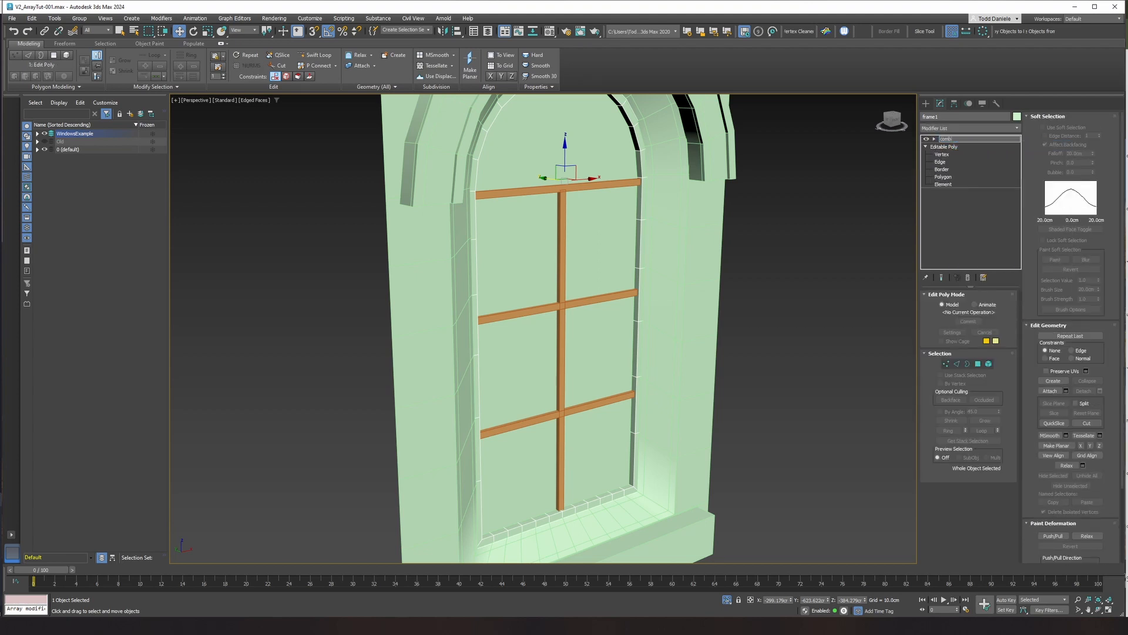
key("Return")
Attach the vertical bar and the three horizontal crossbars to the inner frame in the combine modifier.
left_click(935, 140)
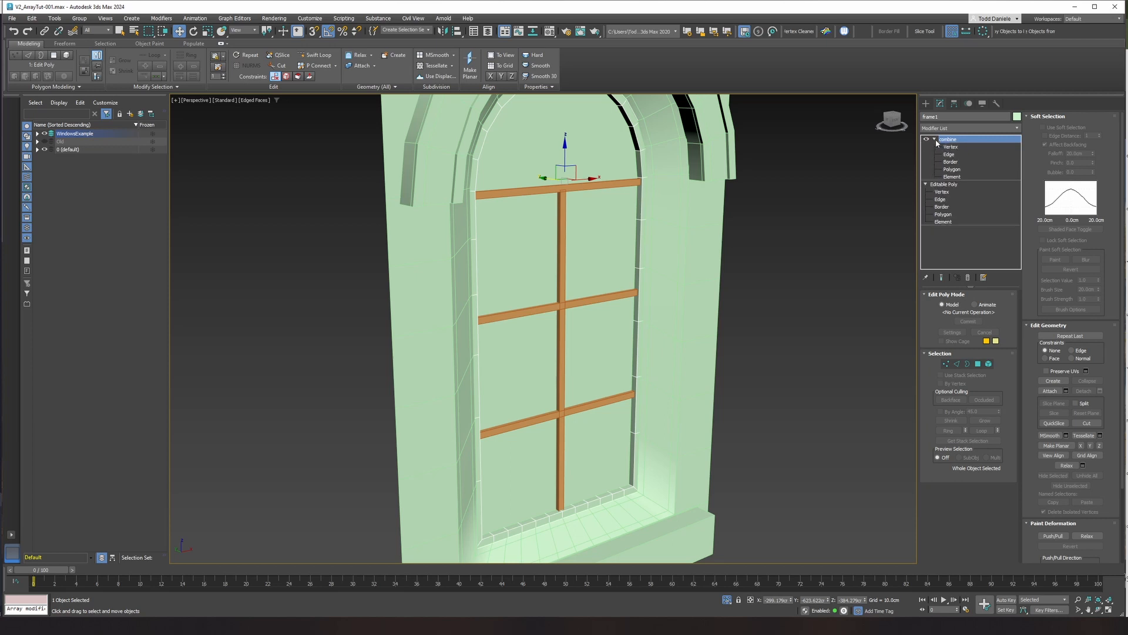
left_click(1049, 391)
left_click(592, 187)
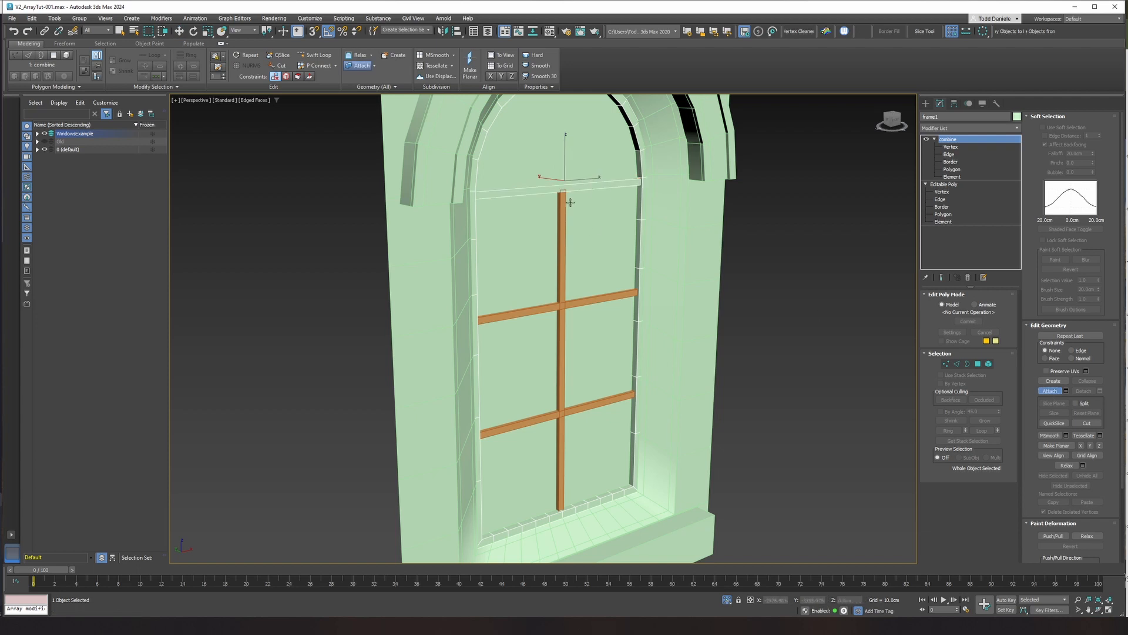
left_click(560, 214)
left_click(577, 304)
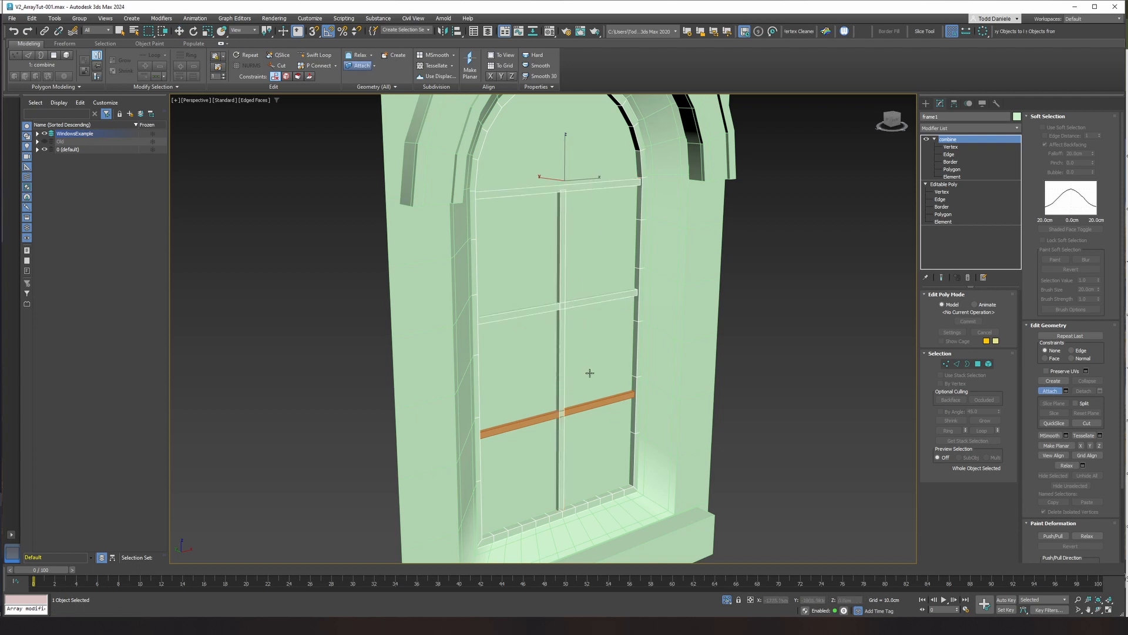
left_click(591, 403)
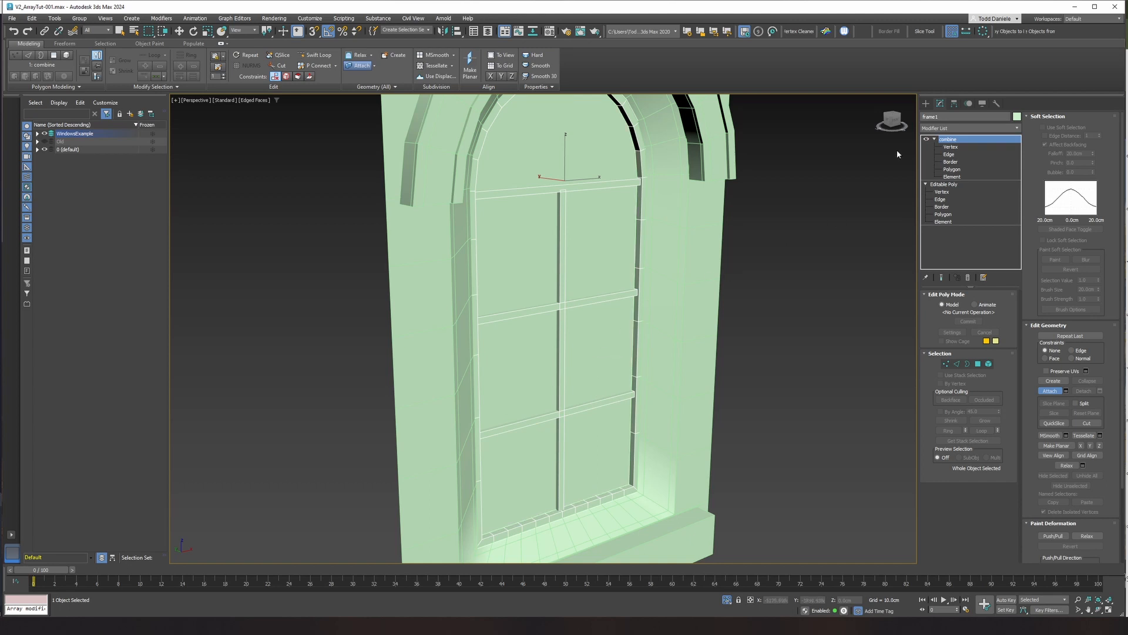
left_click(935, 138)
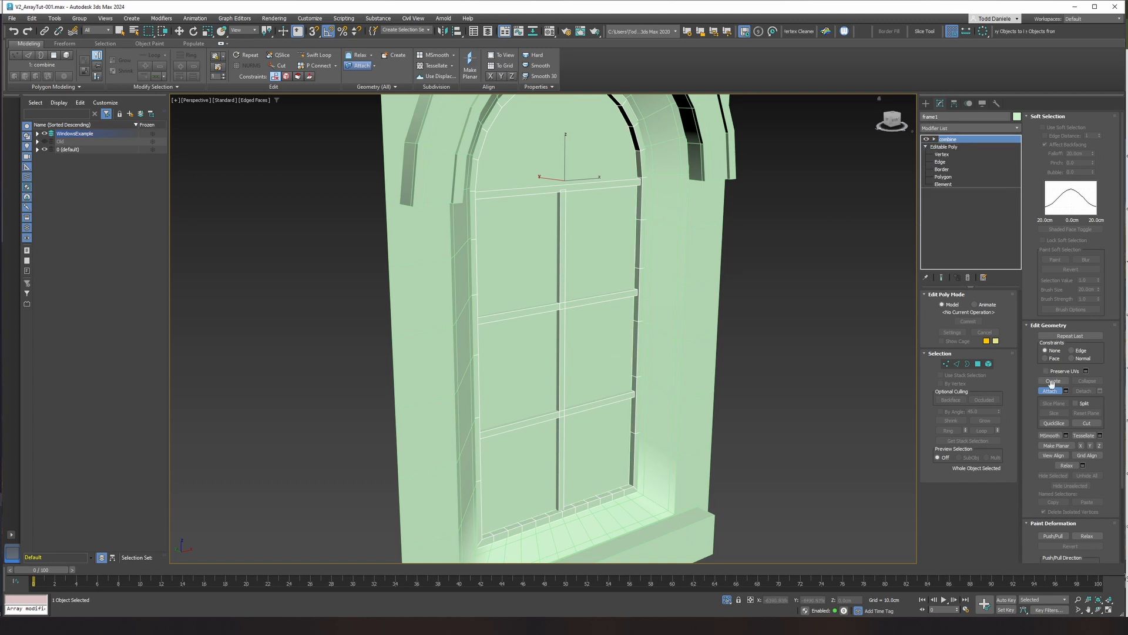
key("w")
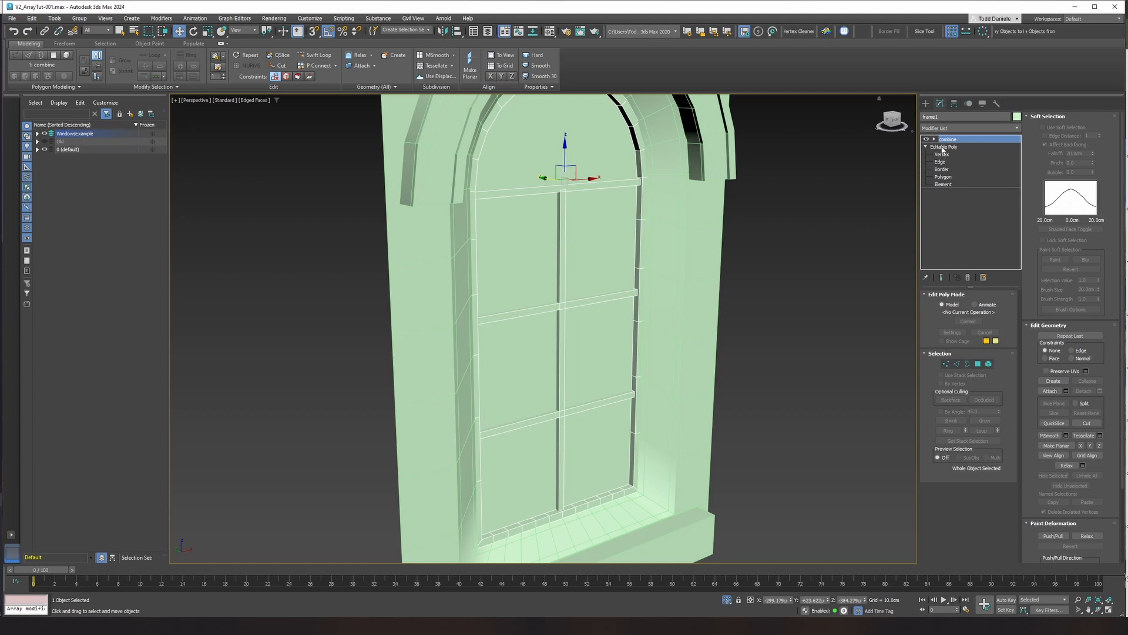
Collapse the combine modifier into the inner frame's Editable Poly and hide the edged faces.
middle_click_drag(798, 265, 808, 241, "alt")
right_click(964, 142)
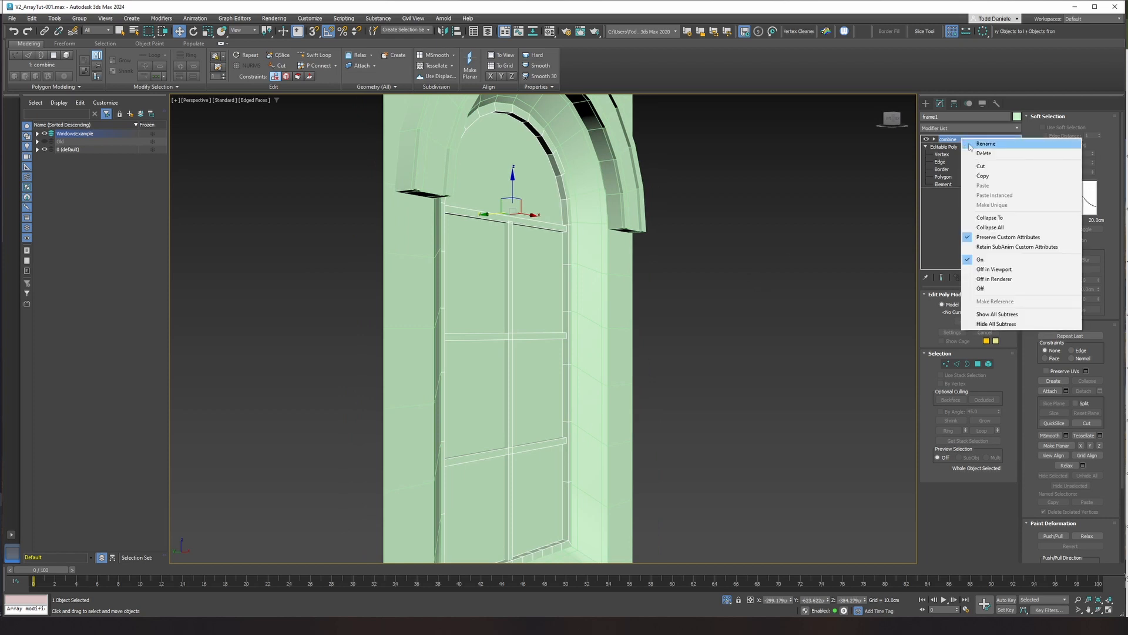
left_click(987, 218)
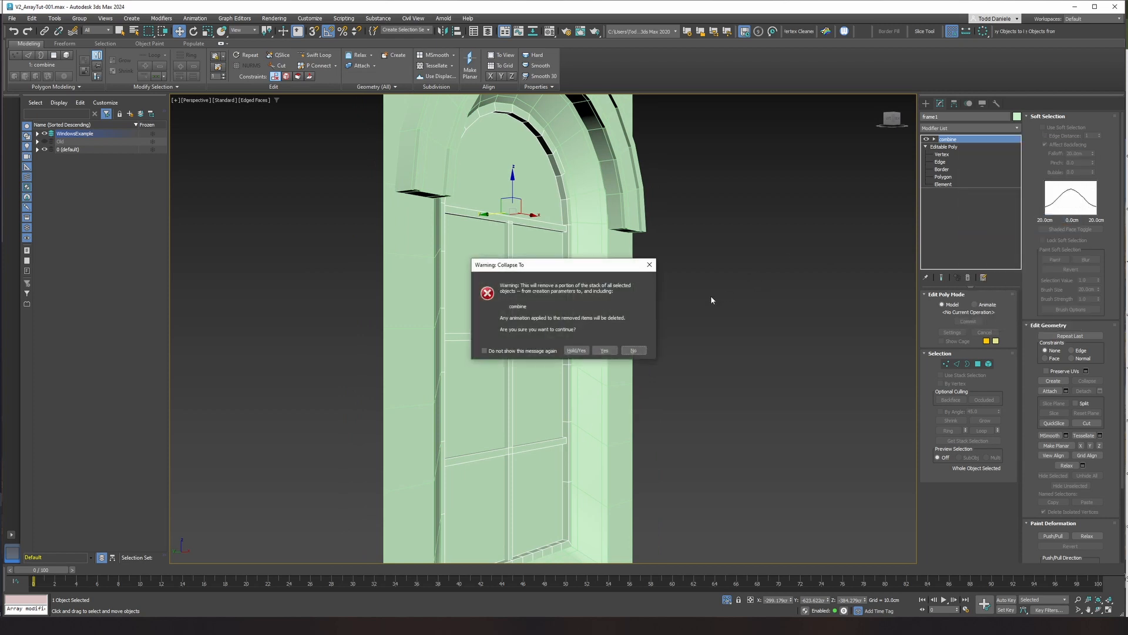
left_click(602, 349)
scroll(592, 303, "down", 5)
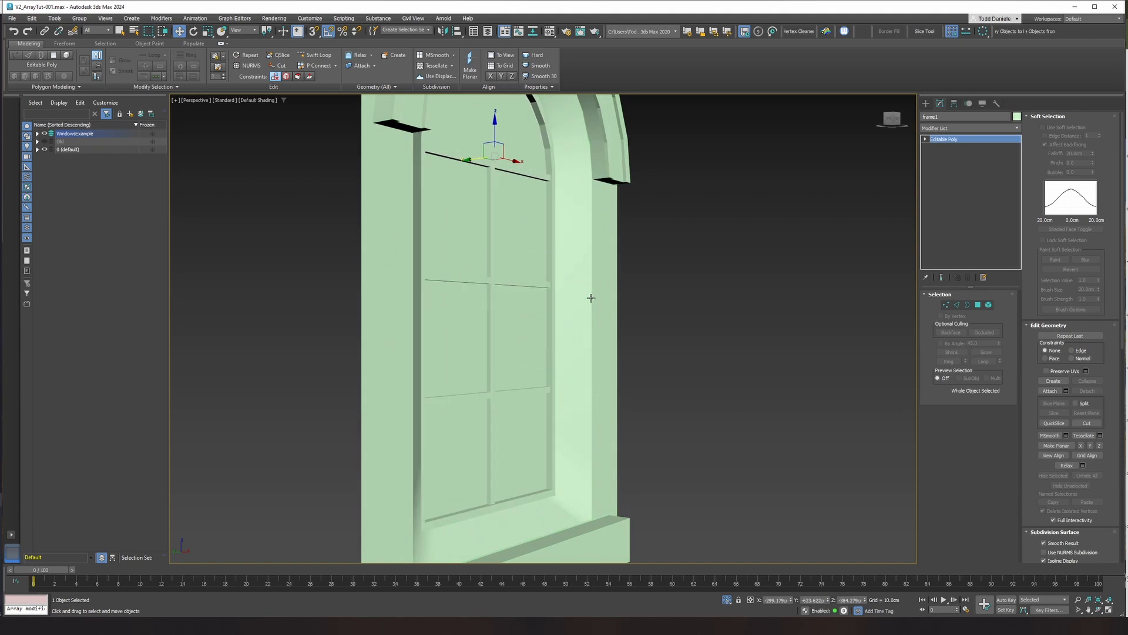
Attach the combined inner frame and bars to the arched window wall in its Frame modifier.
left_click(598, 290)
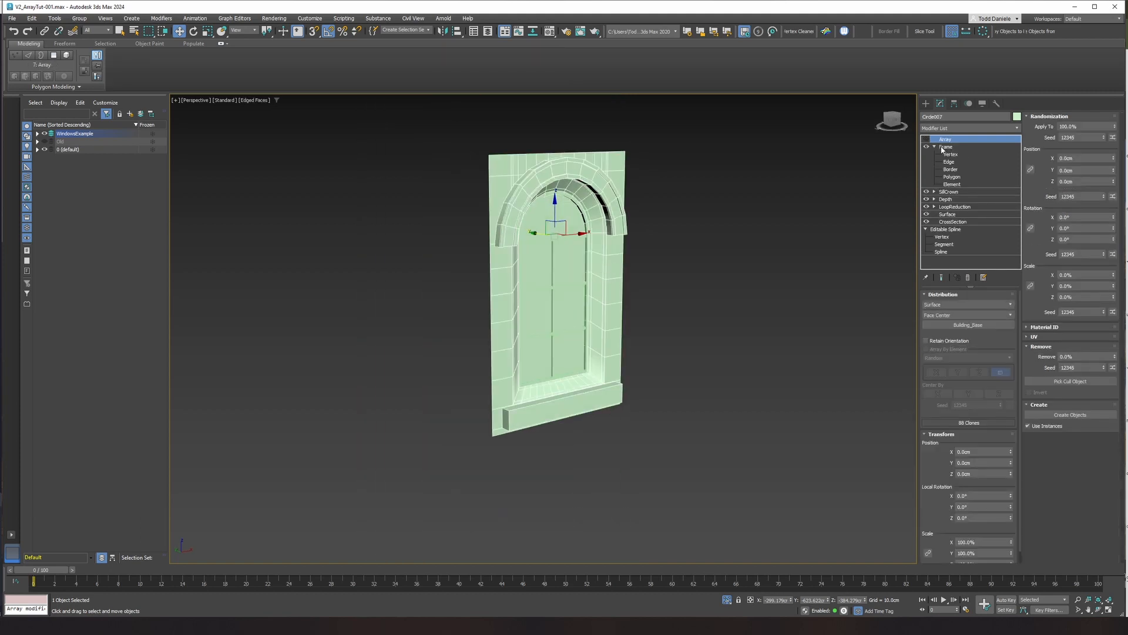
left_click(945, 146)
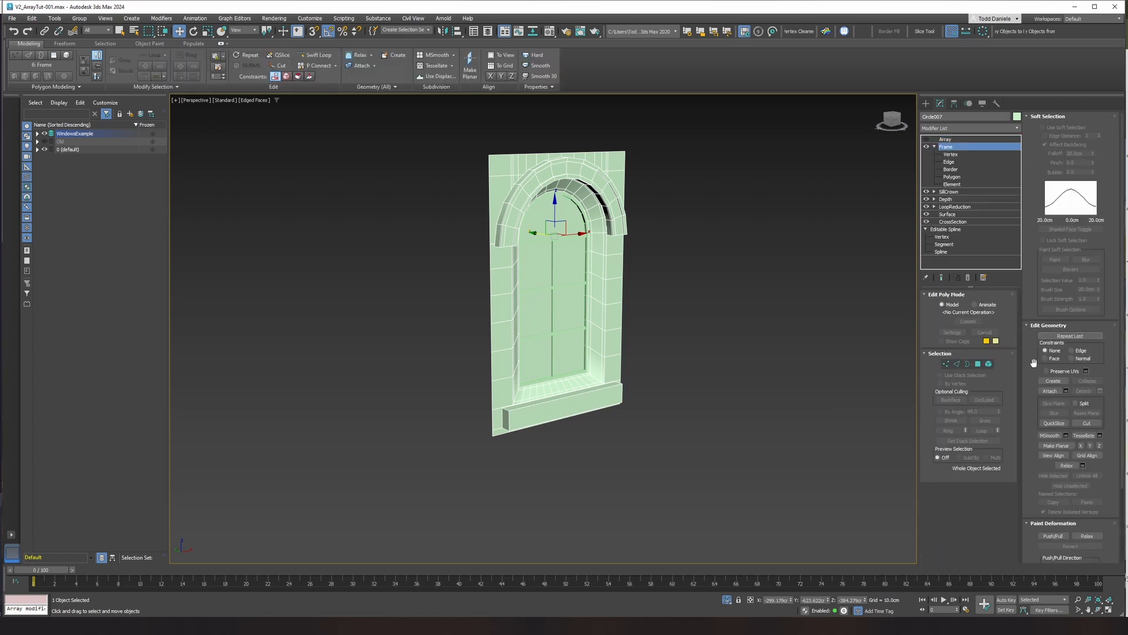
left_click(1050, 391)
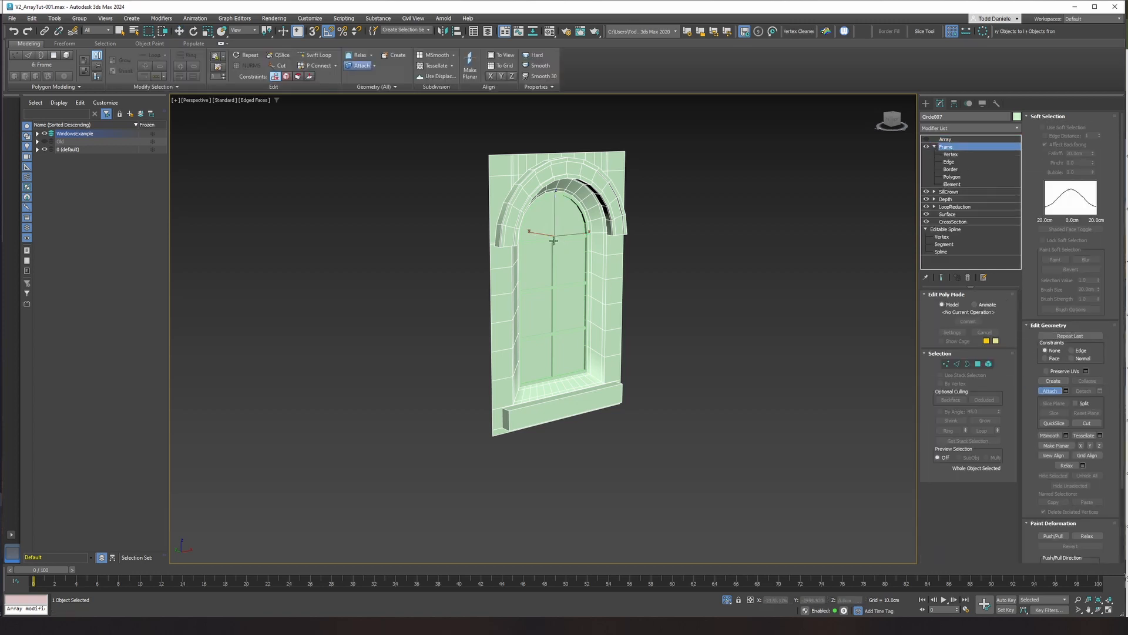
left_click(554, 241)
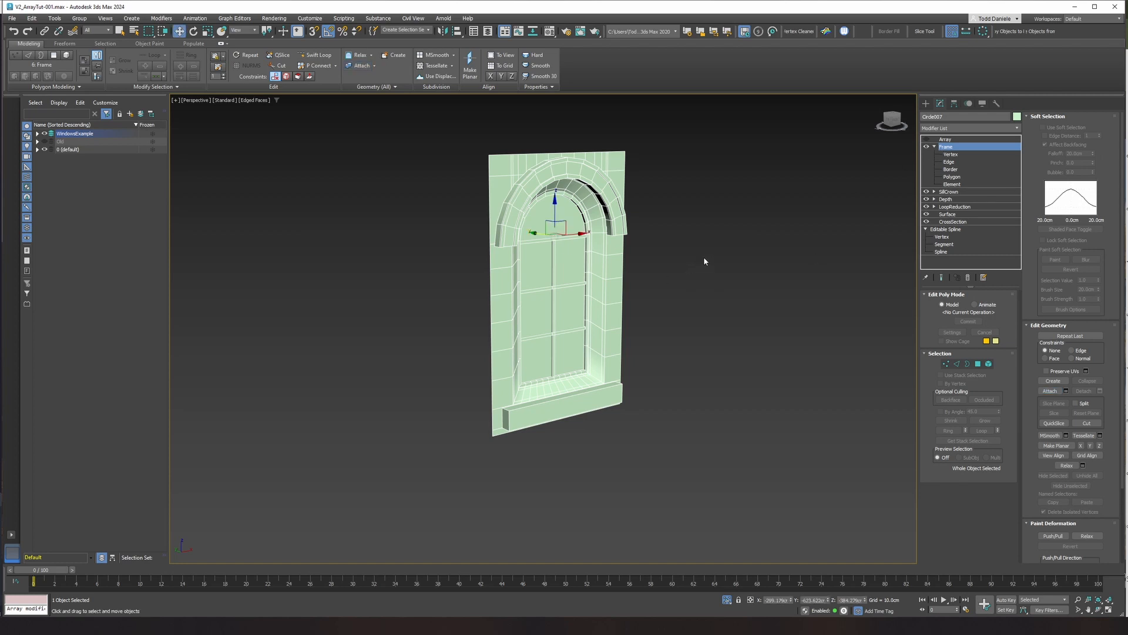
left_click(703, 256)
left_click(525, 230)
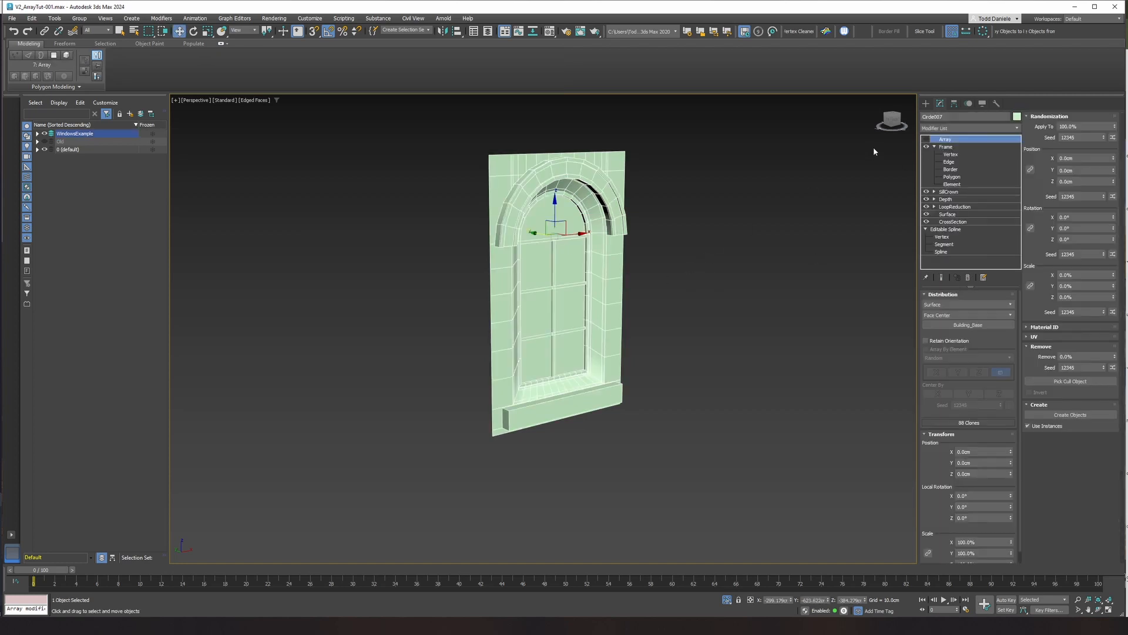
Turn the window wall's Array modifier back on and switch the viewport to Performance quality with edged faces hidden.
left_click(926, 140)
middle_click_drag(606, 255, 536, 340)
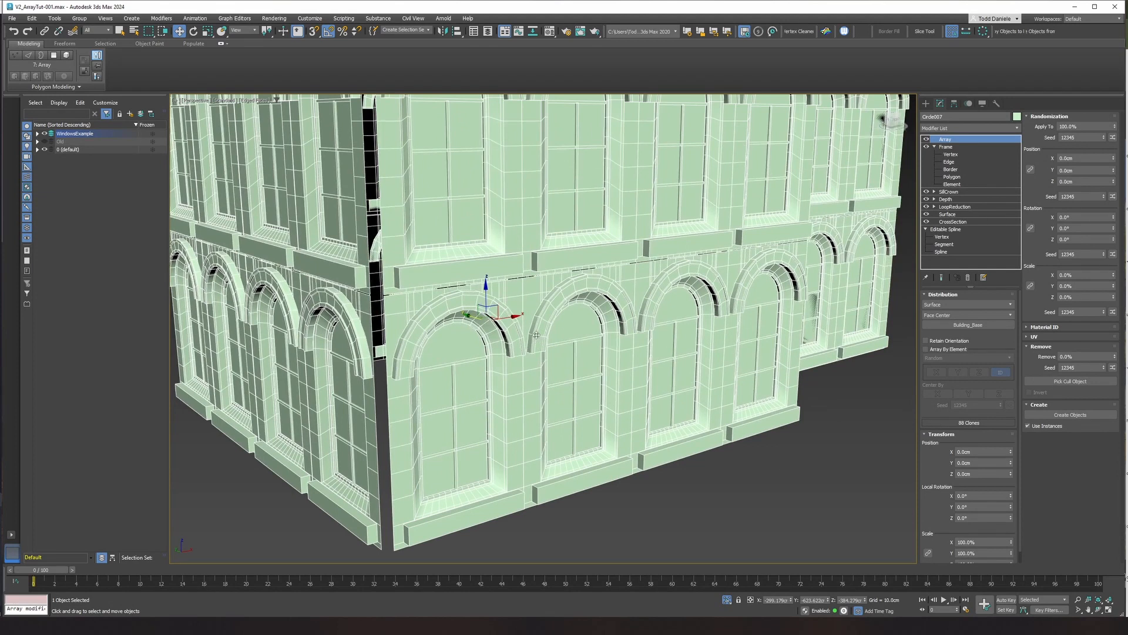
key("F4")
scroll(536, 335, "down", 5)
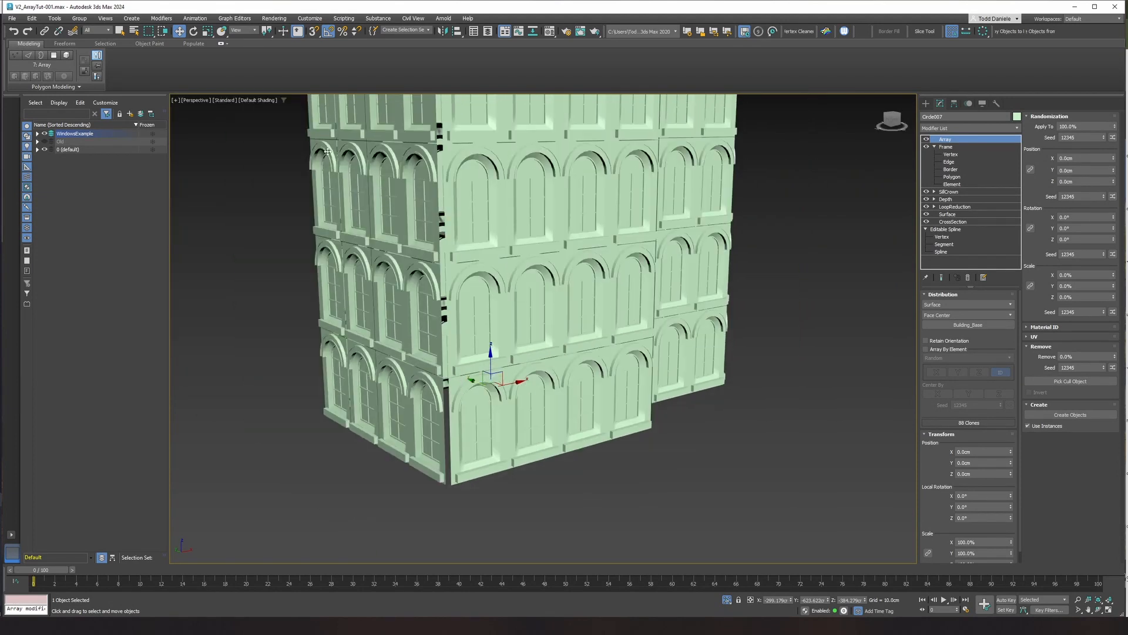
middle_click_drag(608, 358, 636, 393, "alt")
scroll(586, 464, "up", 4)
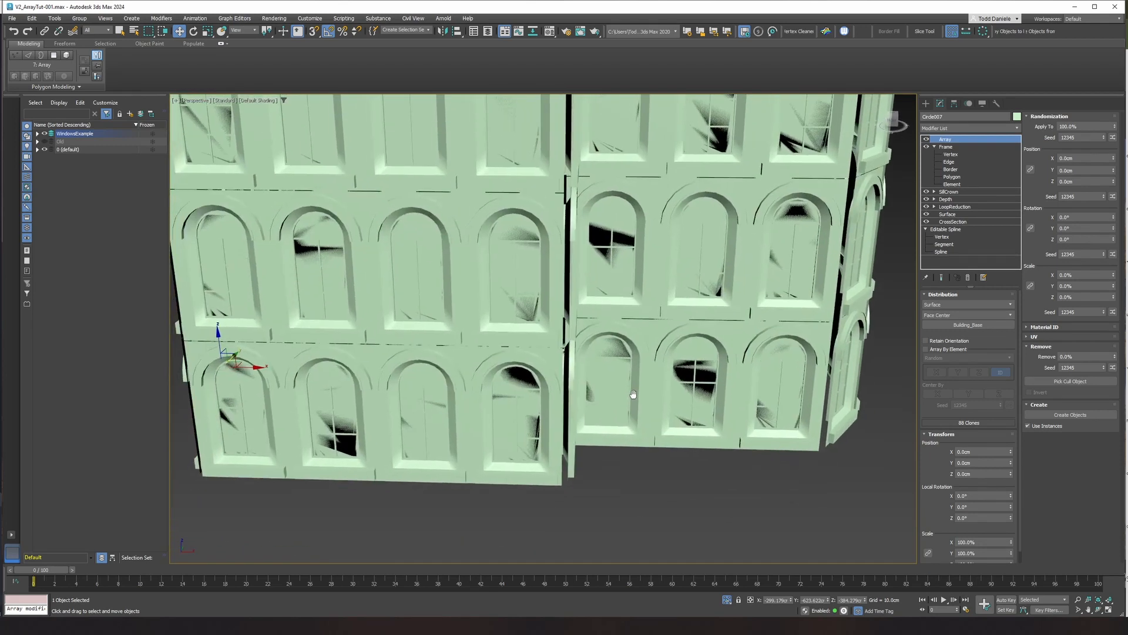
left_click(197, 100)
left_click(235, 150)
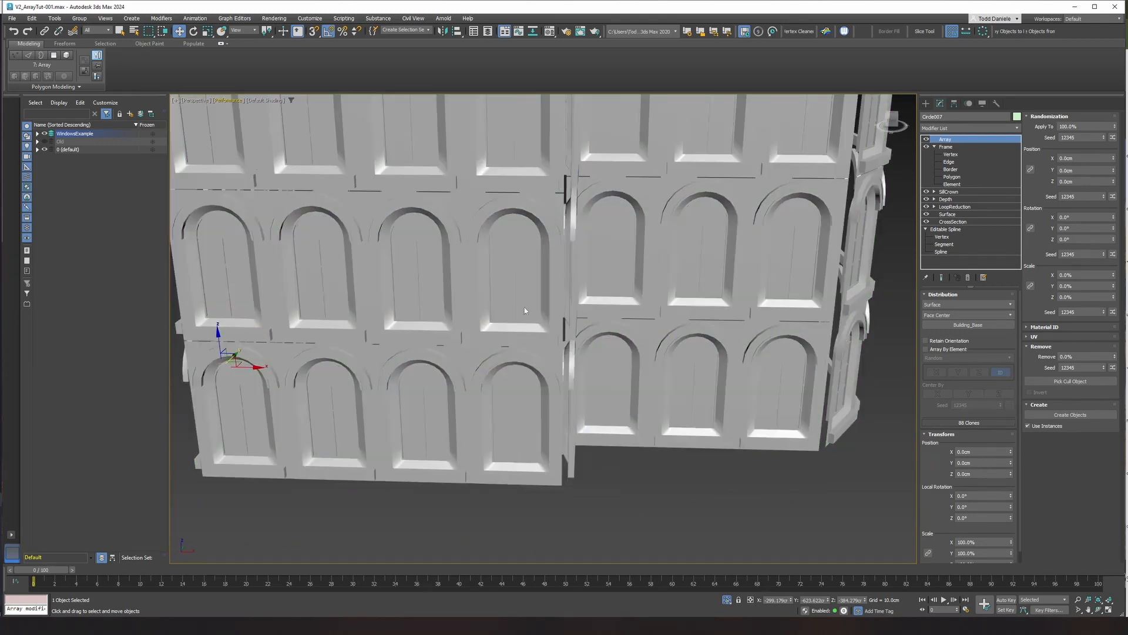
Examine the arrayed building's windows from the inside and outside, with and without edged faces.
middle_click_drag(525, 310, 609, 435, "alt")
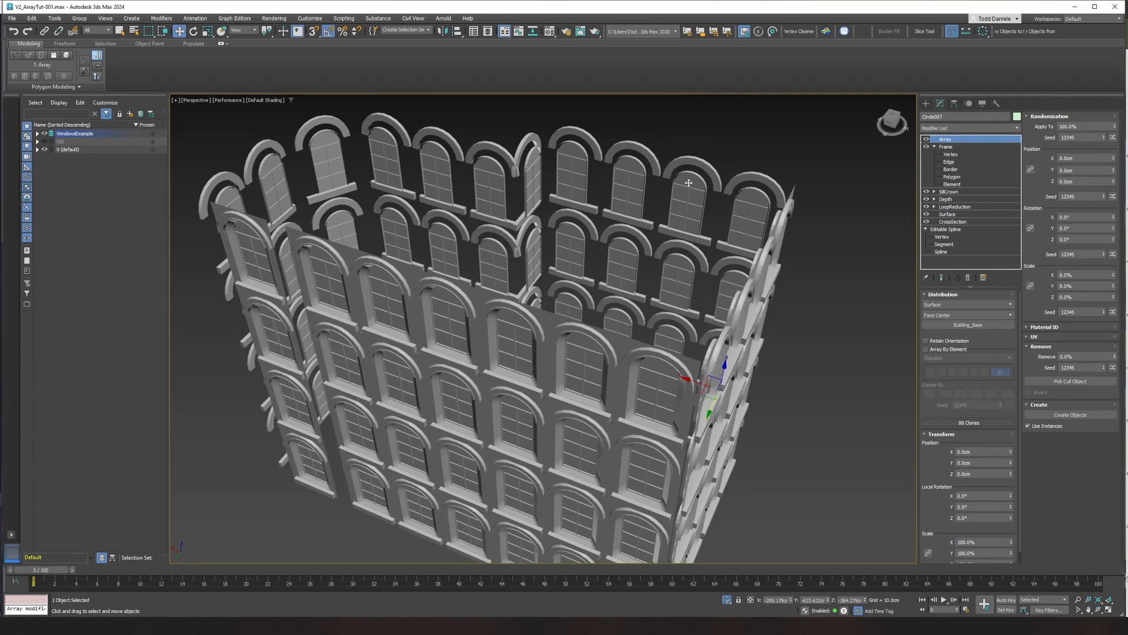
scroll(689, 182, "up", 5)
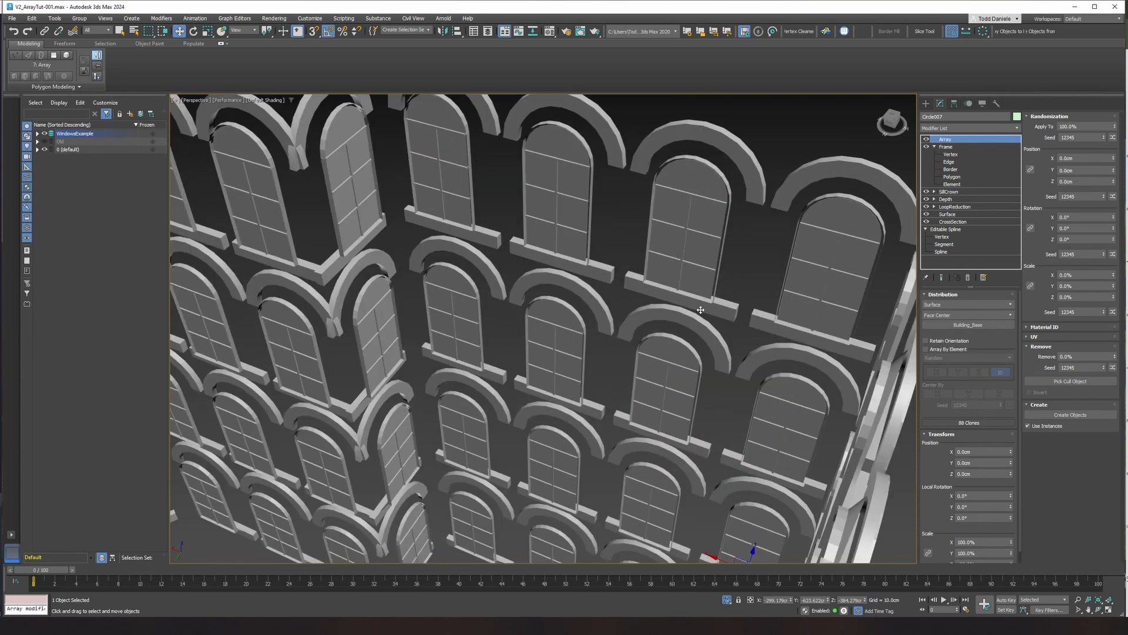
mouse_move(711, 332)
middle_mouse_down("alt")
mouse_move(653, 320)
mouse_move(696, 322)
middle_mouse_up("alt")
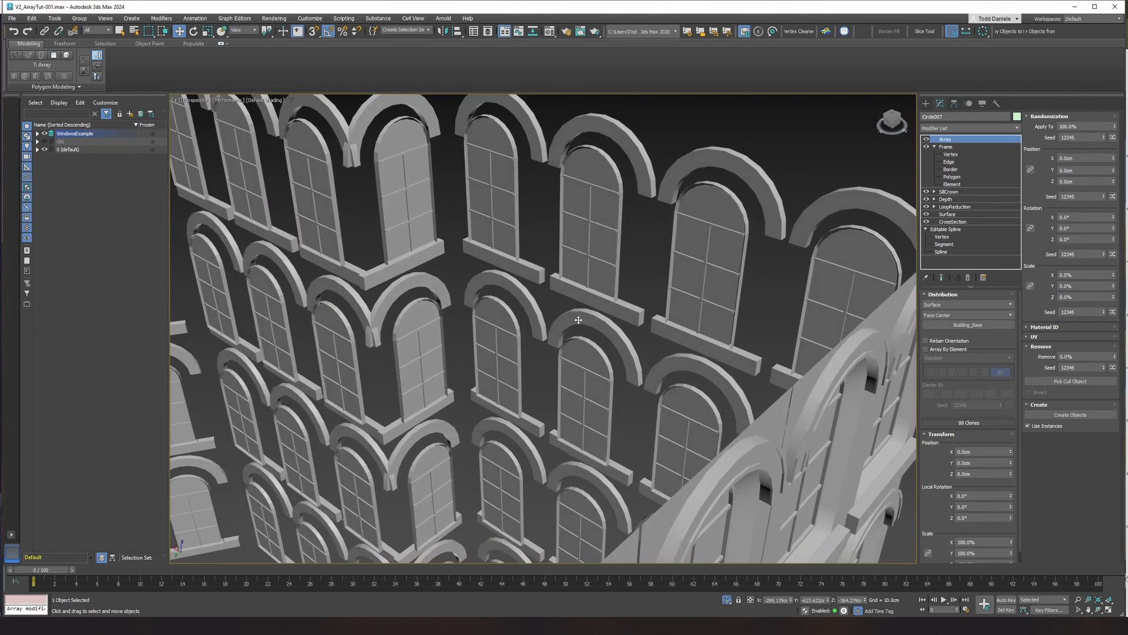
key("F4")
key("F4")
key("F4")
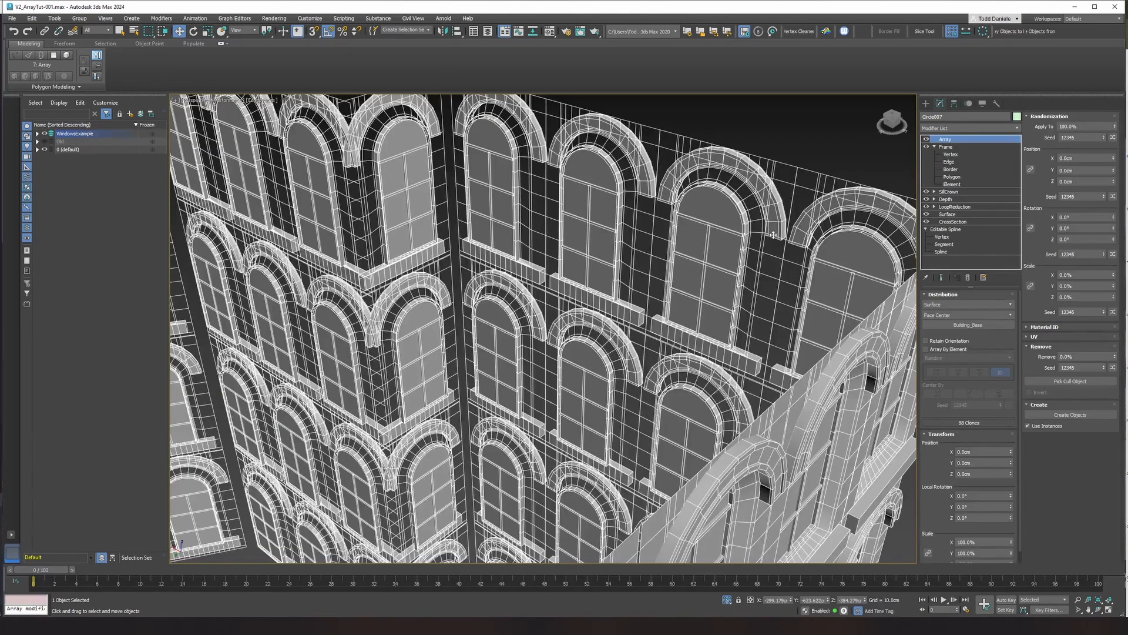
key("F4")
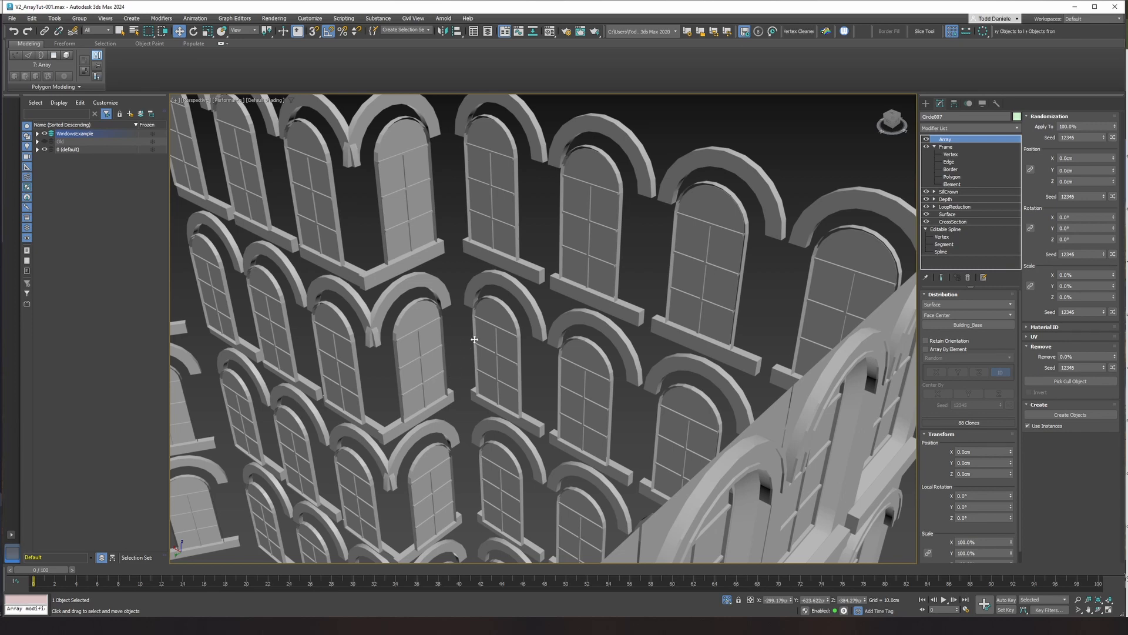
key("F4")
scroll(474, 339, "down", 10)
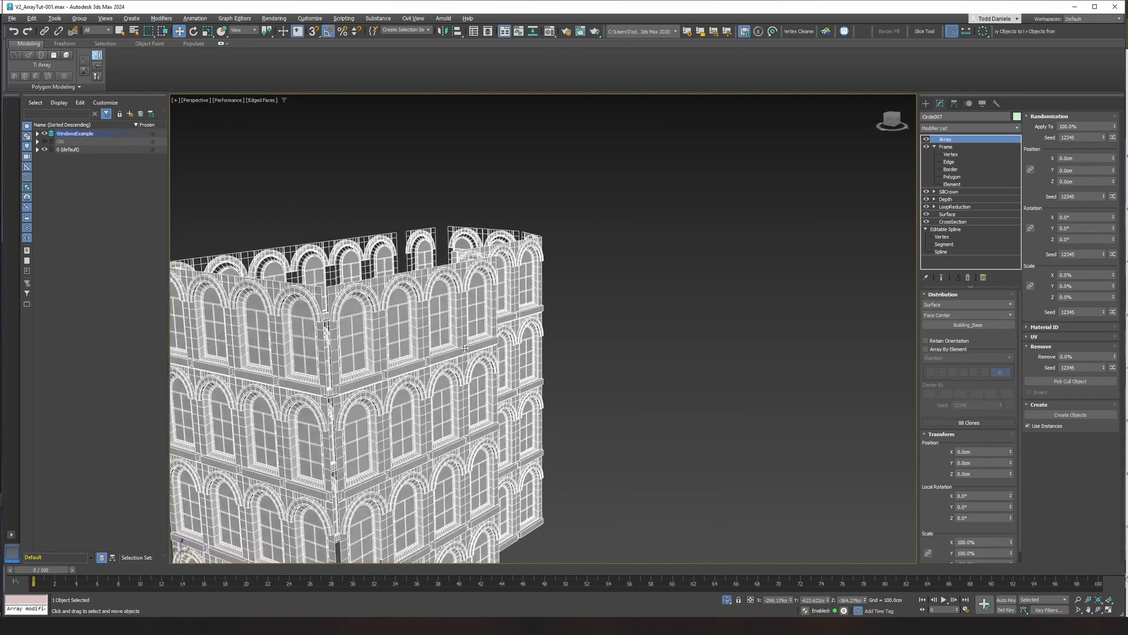
key("F4")
middle_click_drag(465, 387, 595, 344)
middle_click_drag(595, 344, 587, 285, "alt")
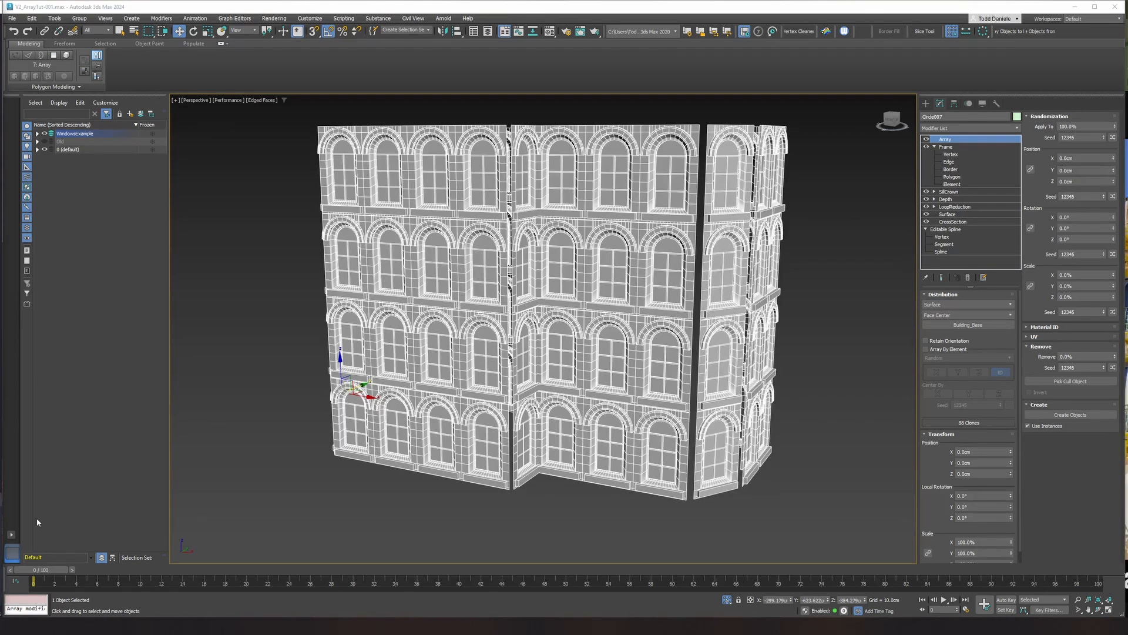
left_click_drag(1127, 61, 469, 61)
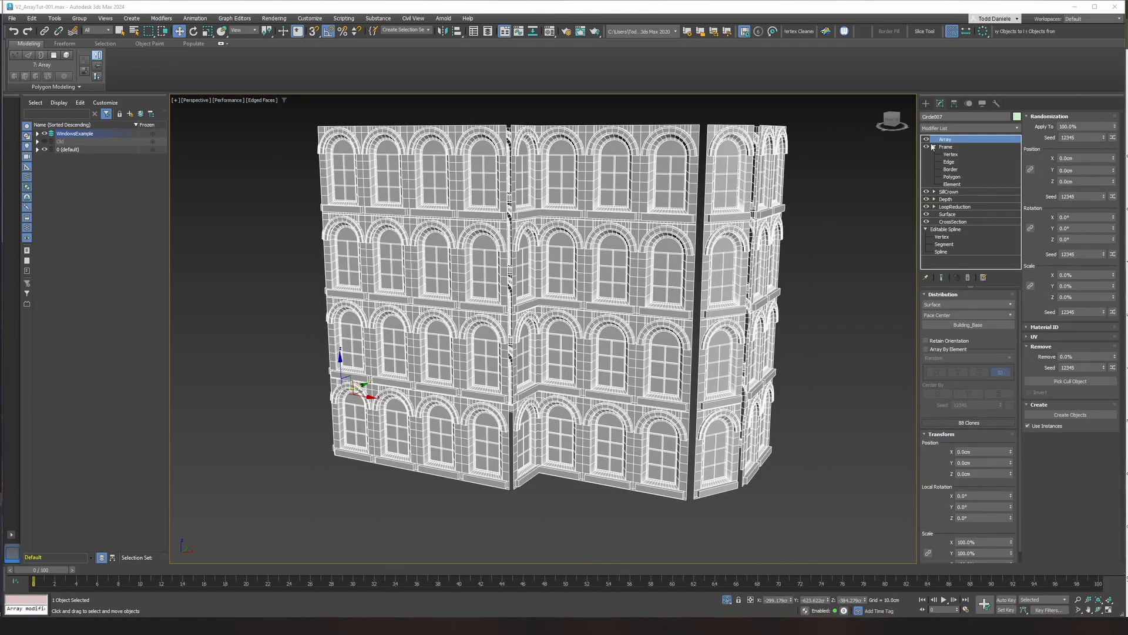
Turn off the Array modifier and frame the single arched window in the Front view.
left_click(926, 140)
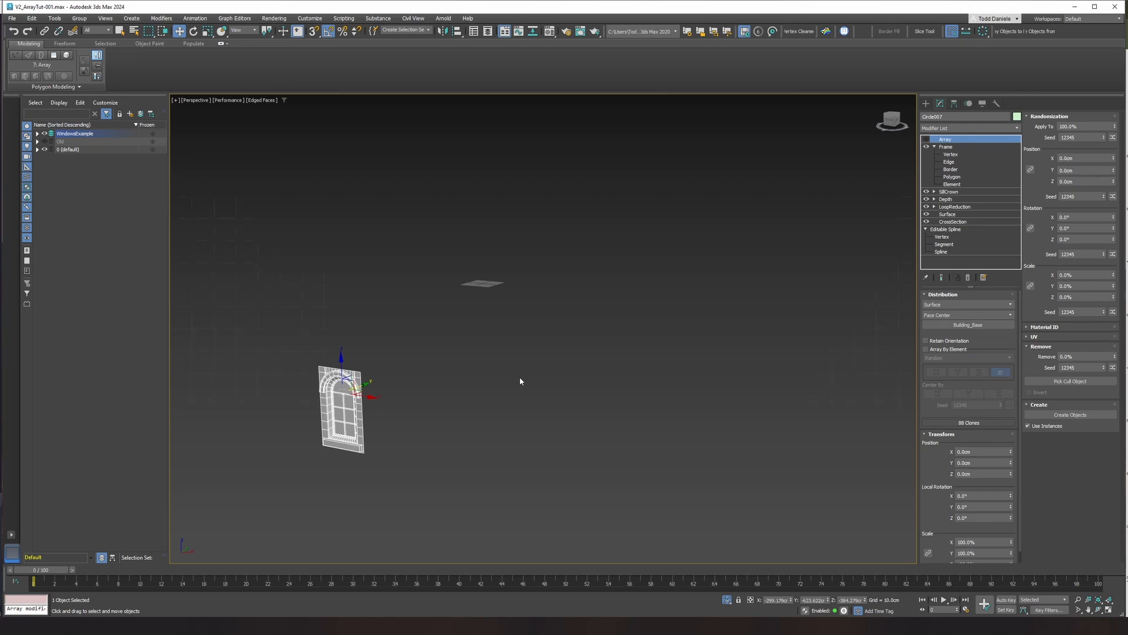
key("f")
key("z")
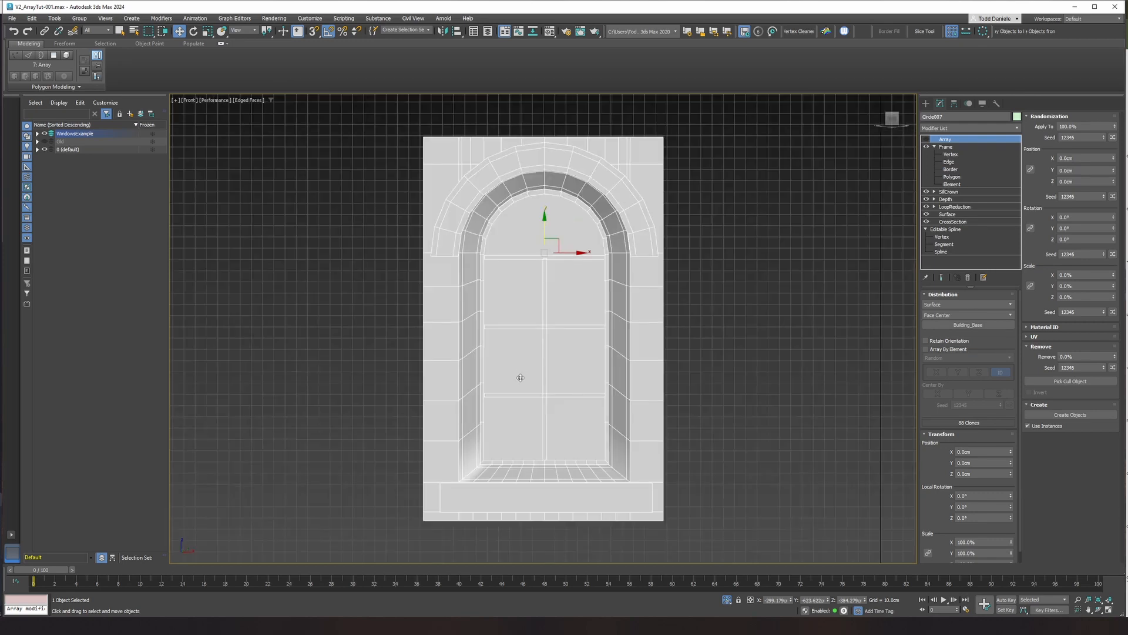
Draw a rectangle spline about 104 cm long and 211 cm wide across the window's lower part, with AutoGrid off and the view in wireframe.
left_click(930, 103)
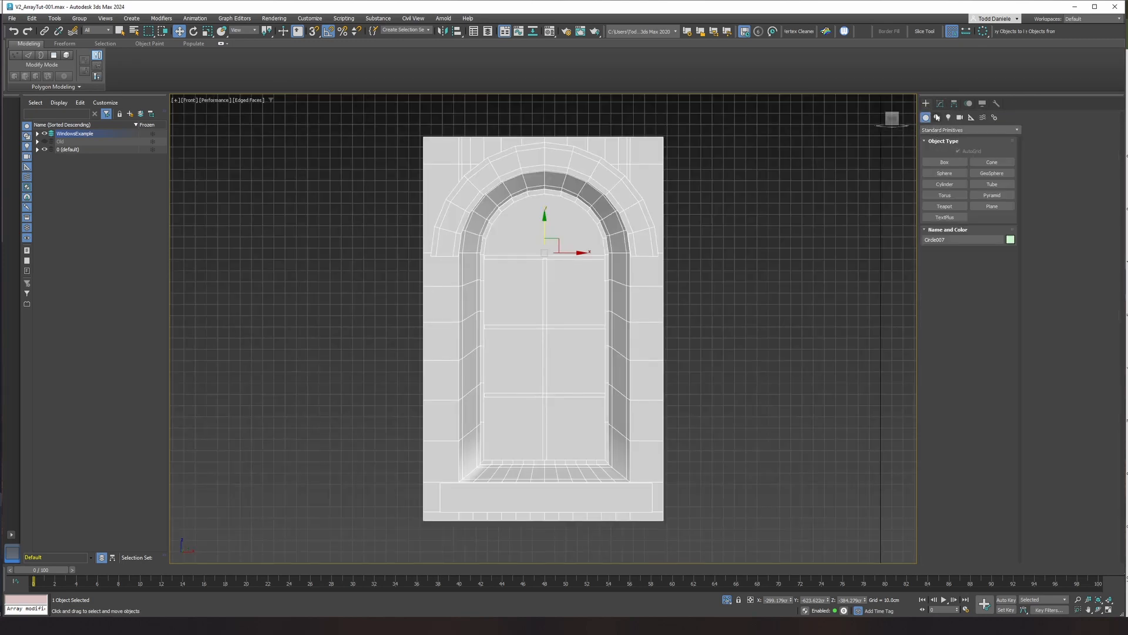
left_click(937, 117)
left_click(991, 174)
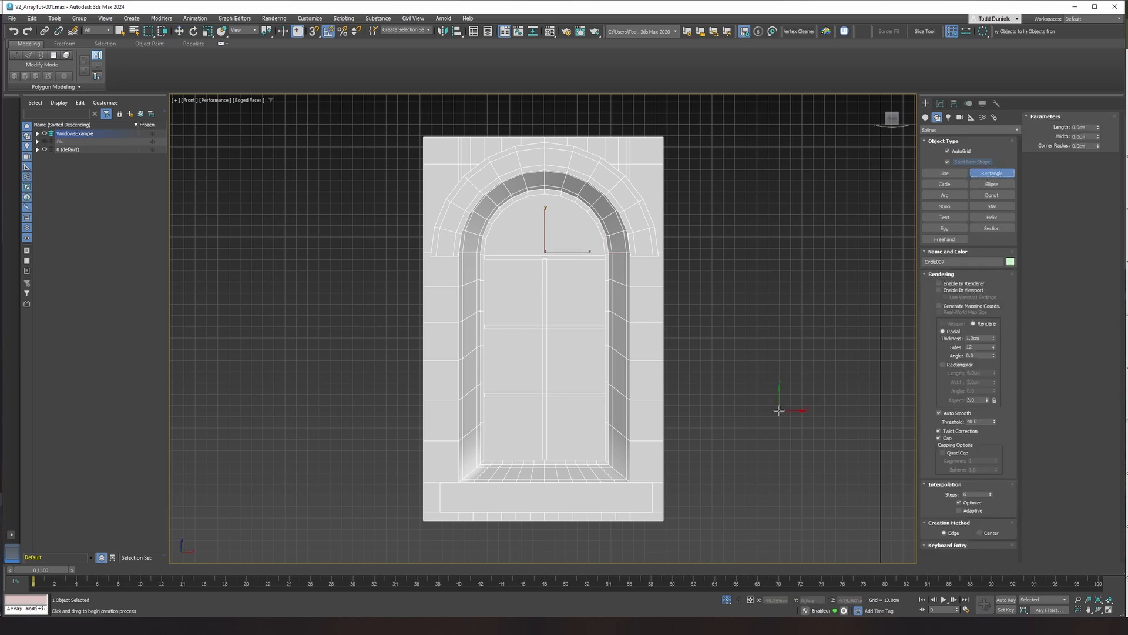
middle_click_drag(779, 410, 722, 352)
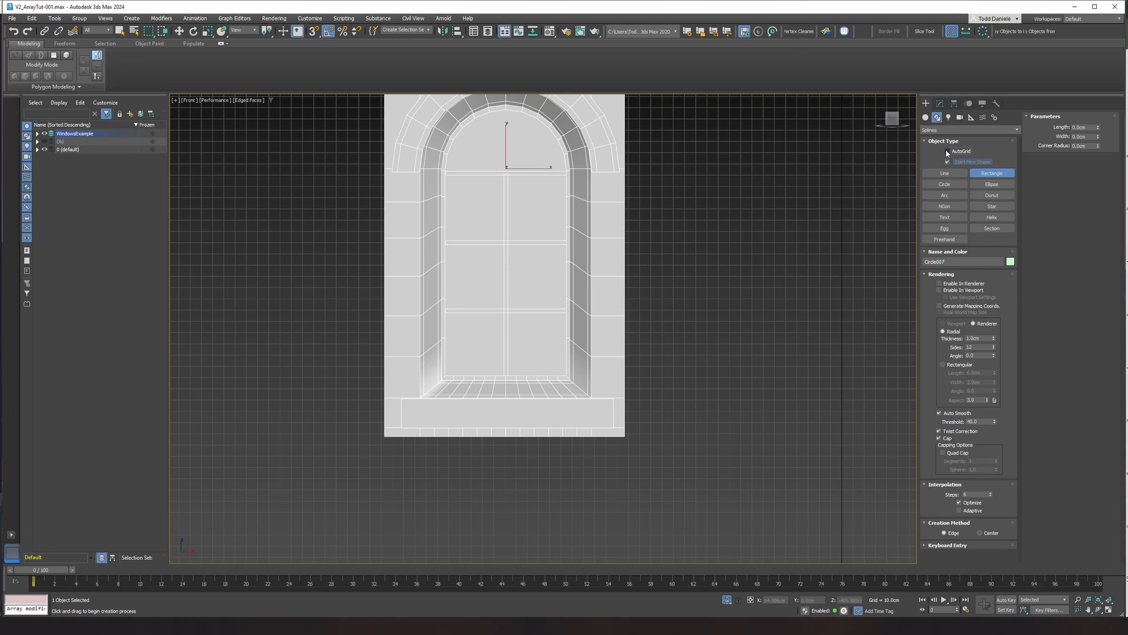
left_click_drag(622, 433, 385, 314)
key("F3")
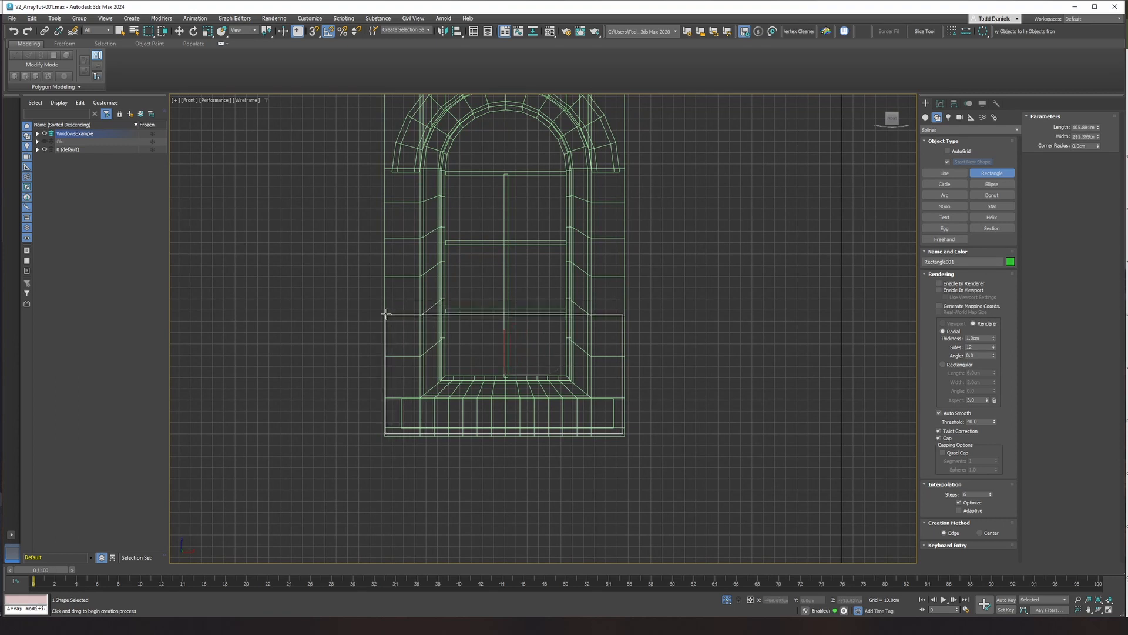
key("F3")
key("F3")
Draw a circle spline about 53 cm in radius at the rectangle's centre and move it to fit the rectangle's height.
left_click(941, 183)
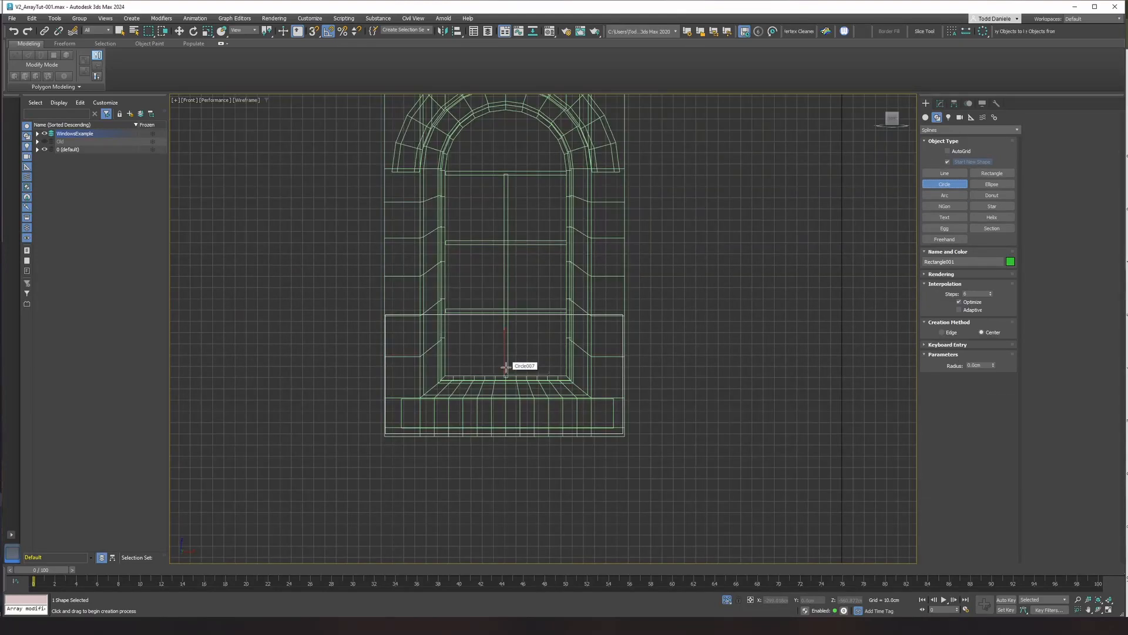
left_click_drag(506, 368, 563, 388)
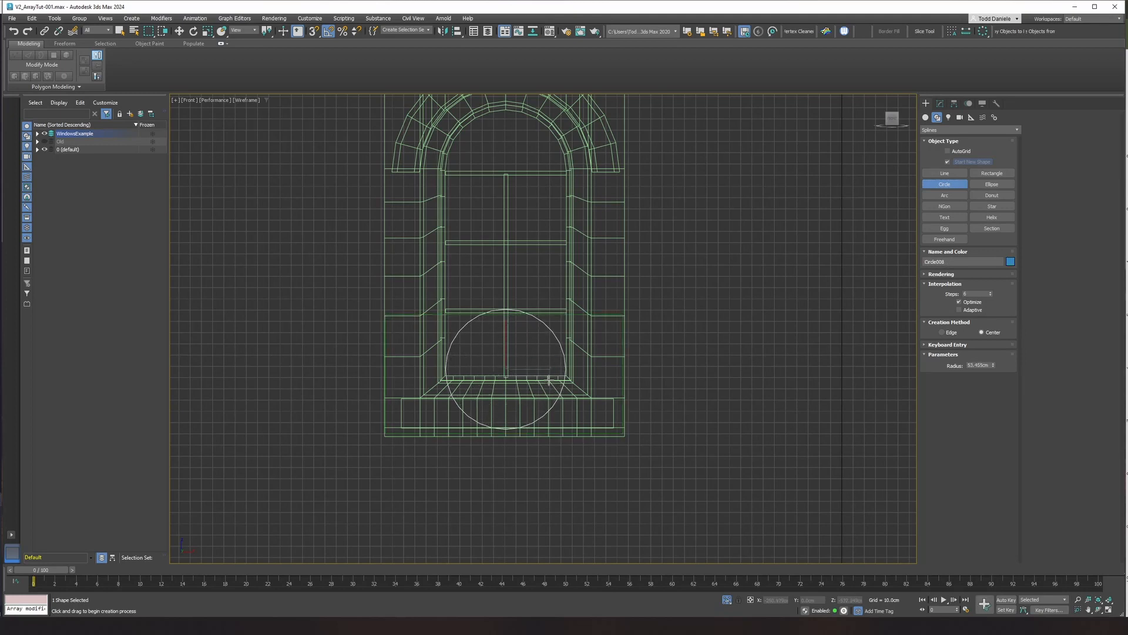
key("w")
left_click_drag(504, 335, 506, 340)
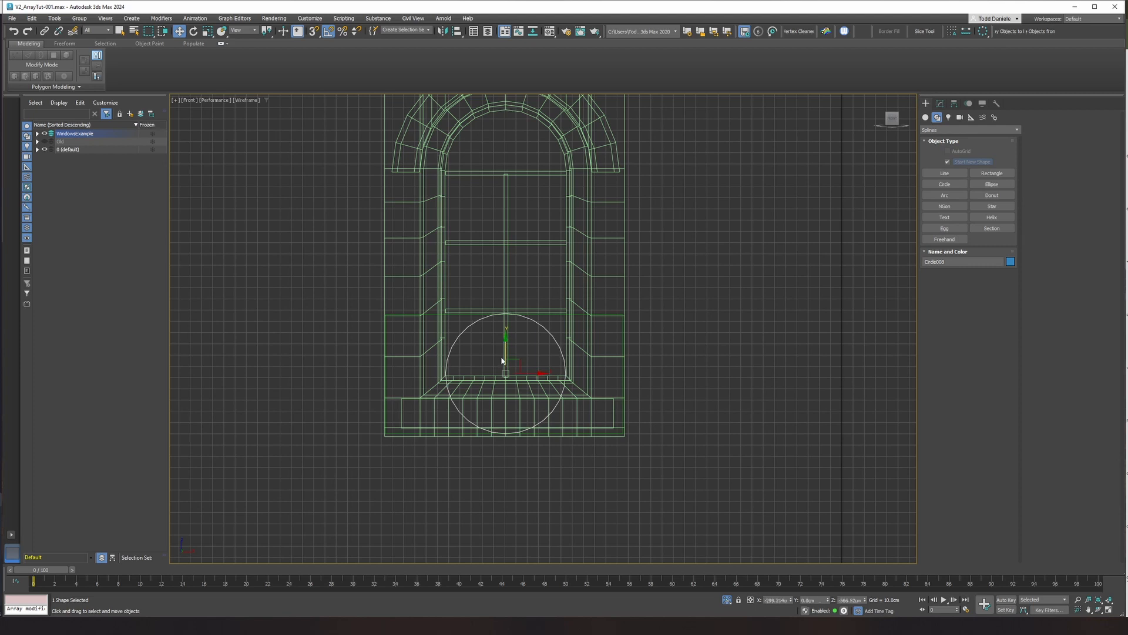
Hide the arched window so that only the rectangle and circle splines are displayed.
left_click(590, 276)
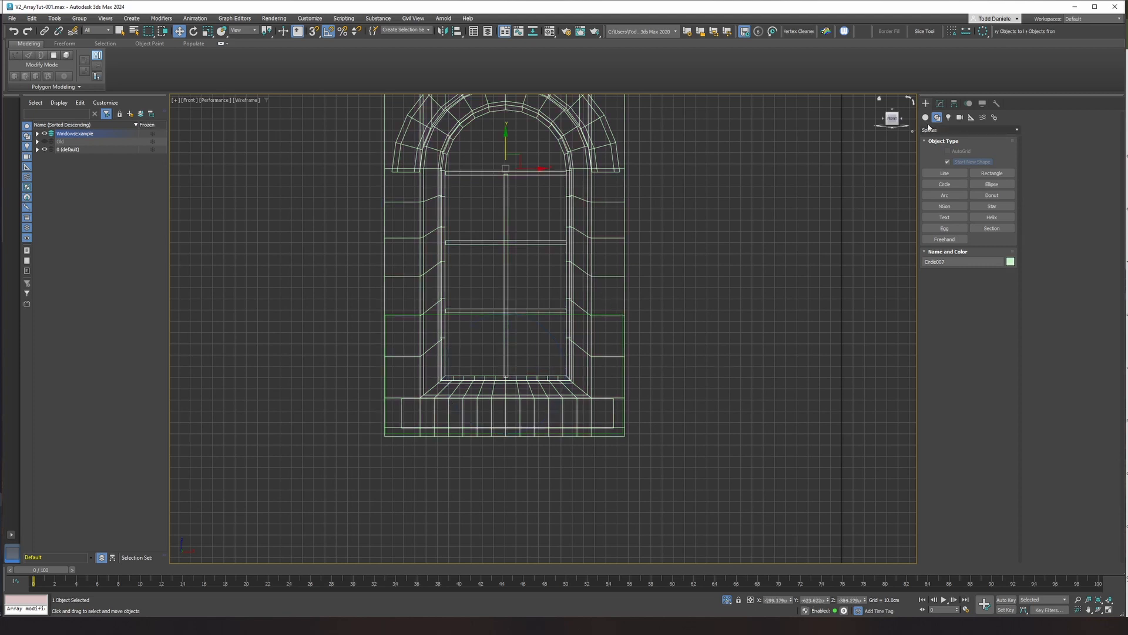
left_click(982, 102)
left_click(968, 333)
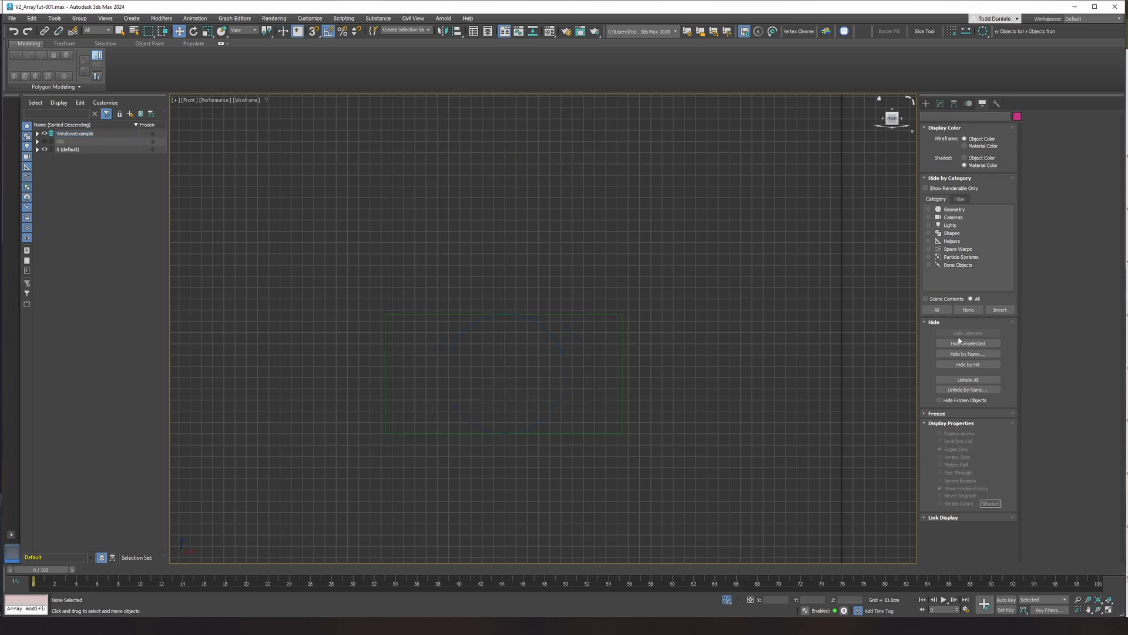
Clone the large circle as a copy at about half its size and place it near the rectangle's left end.
left_click(544, 329)
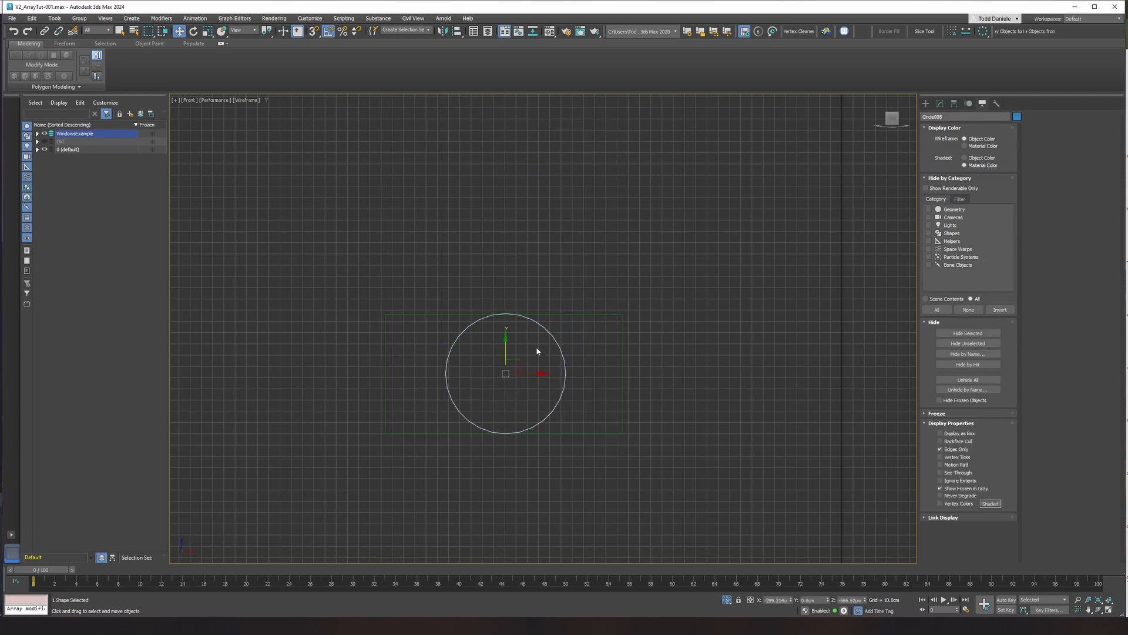
key("r")
mouse_move(513, 363)
left_mouse_down()
mouse_move(410, 382)
mouse_move(405, 414)
left_mouse_up()
key("w")
left_click(563, 352)
key("r")
key("w")
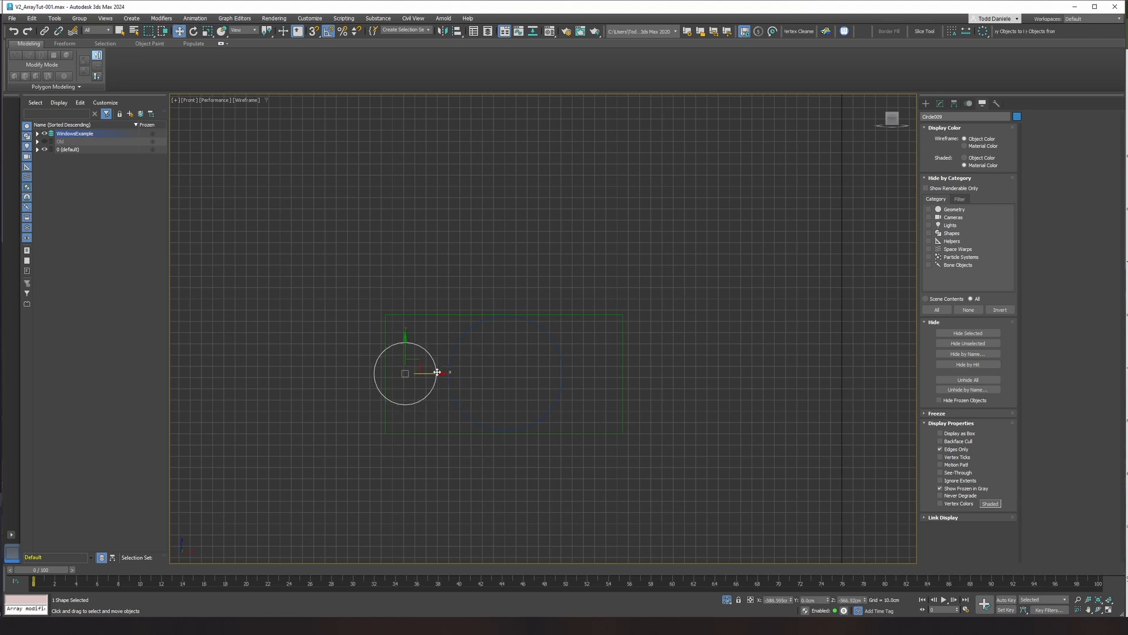
Fit the smaller circle between the rectangle's left edge and the large circle, and clone a copy to the matching right side.
left_click_drag(437, 372, 624, 382)
left_click(565, 352)
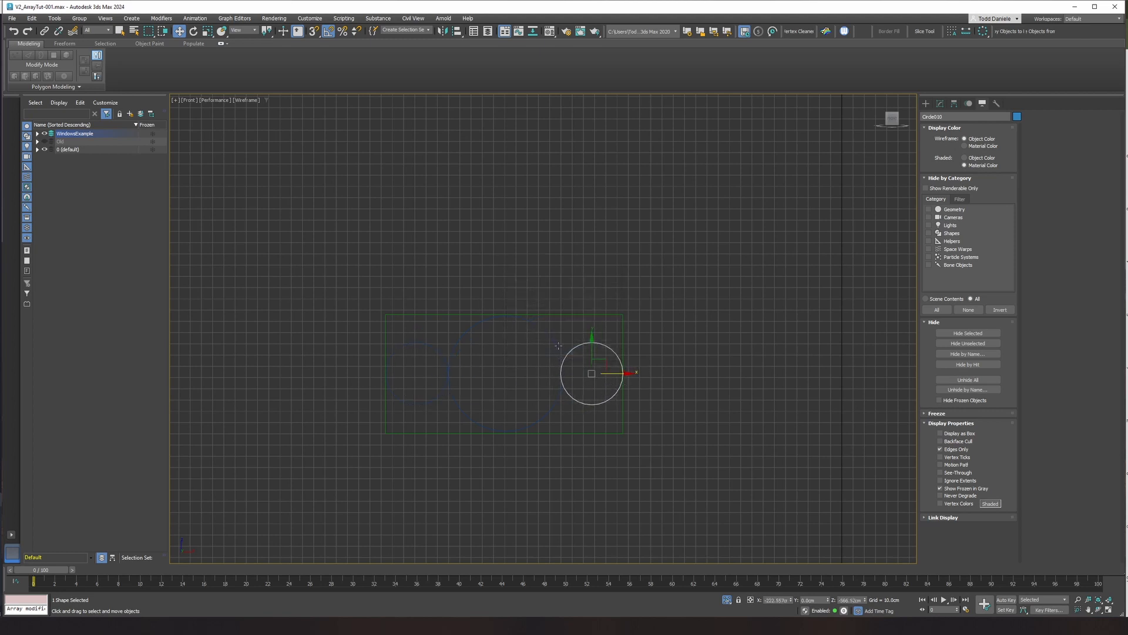
left_click(566, 354)
Clone the right circle upward as a copy, scale it down and place it in the upper gap between the large and right circles.
left_click_drag(542, 373, 594, 317)
left_click(579, 399)
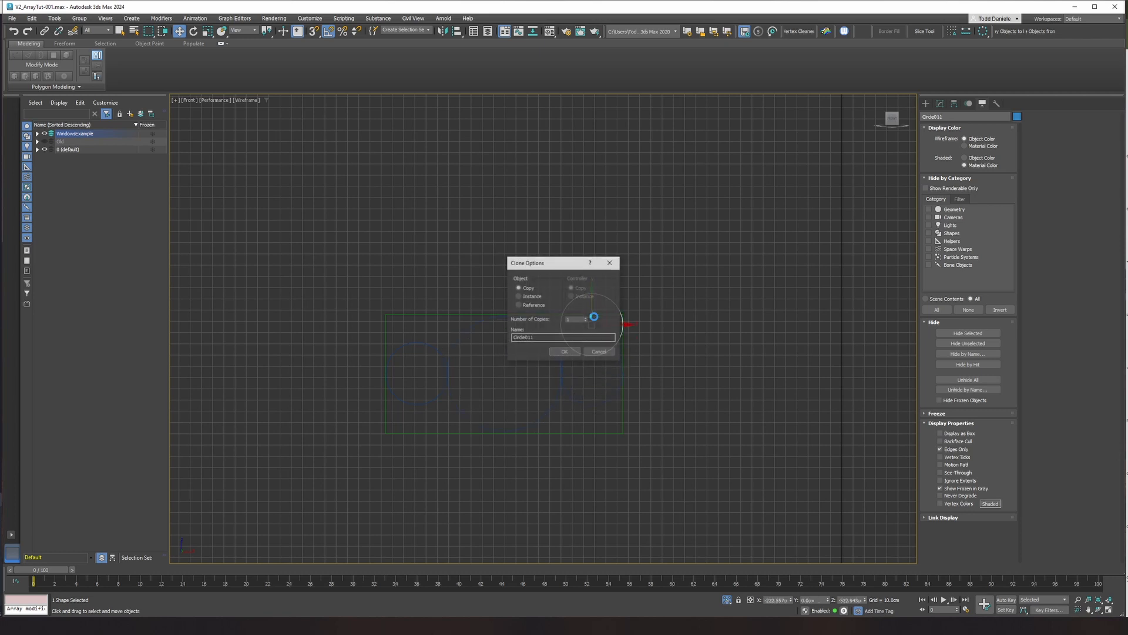
left_click(565, 352)
key("r")
mouse_move(596, 320)
left_mouse_down()
mouse_move(594, 355)
mouse_move(589, 325)
left_mouse_up()
key("w")
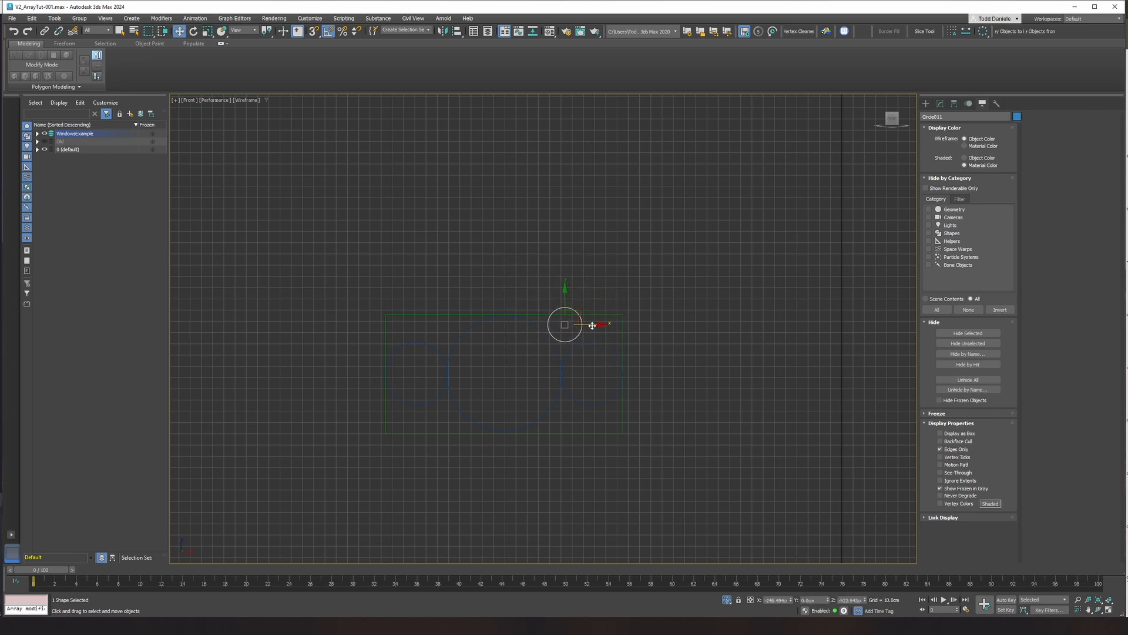
scroll(563, 299, "up", 5)
middle_click_drag(571, 307, 614, 214)
mouse_move(603, 229)
left_mouse_down()
mouse_move(604, 248)
mouse_move(643, 270)
left_mouse_up()
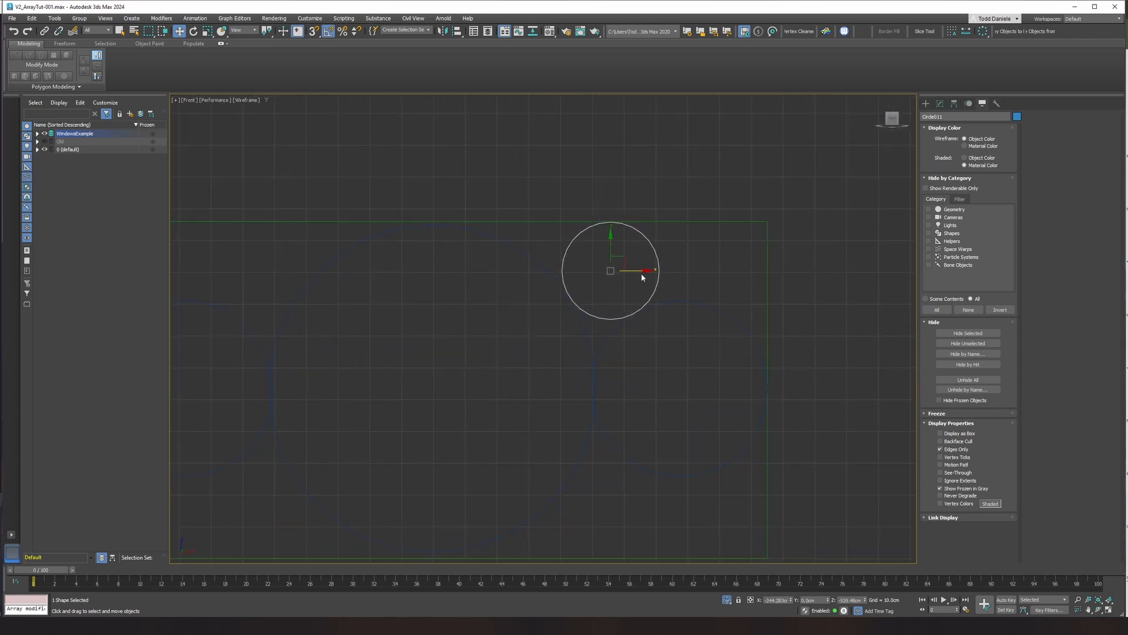
Clone the smallest circle as a copy along X to the matching upper gap on the large circle's left side.
scroll(641, 273, "down", 2)
middle_click_drag(641, 273, 658, 272)
left_click_drag(661, 269, 411, 269, "shift")
left_click(575, 353)
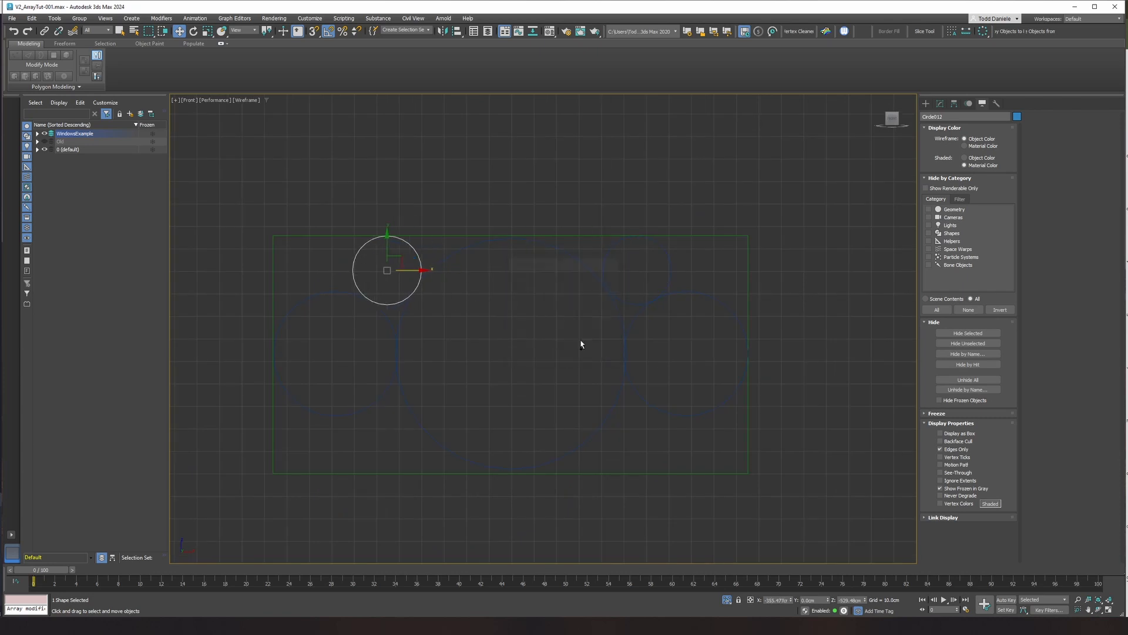
Clone both small upper circles together as copies into the lower gaps beside the large circle.
left_click(633, 305, "ctrl")
left_click_drag(517, 249, 519, 416)
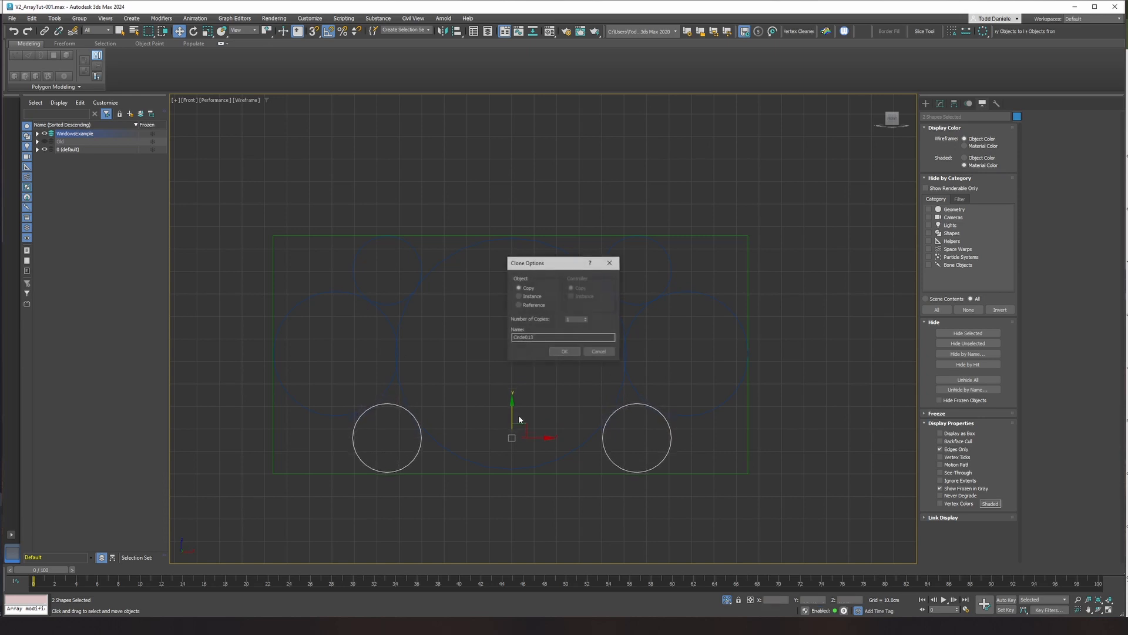
left_click(564, 352)
Convert the rectangle around the circles to an Editable Spline.
key("p")
key("z")
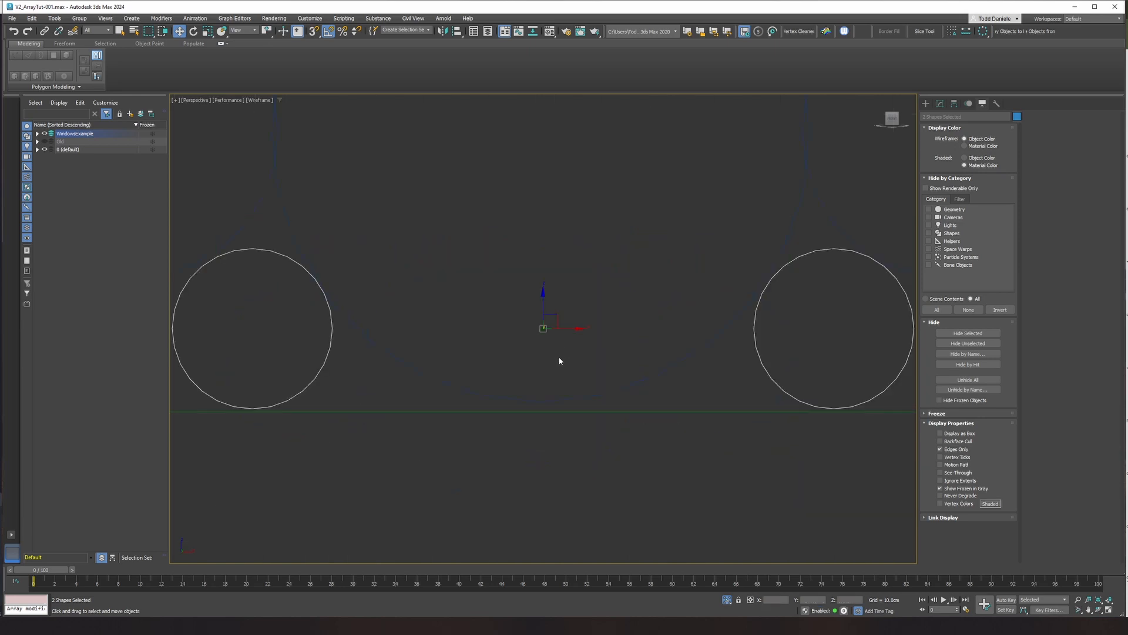
scroll(542, 362, "down", 5)
middle_click_drag(542, 362, 547, 373, "alt")
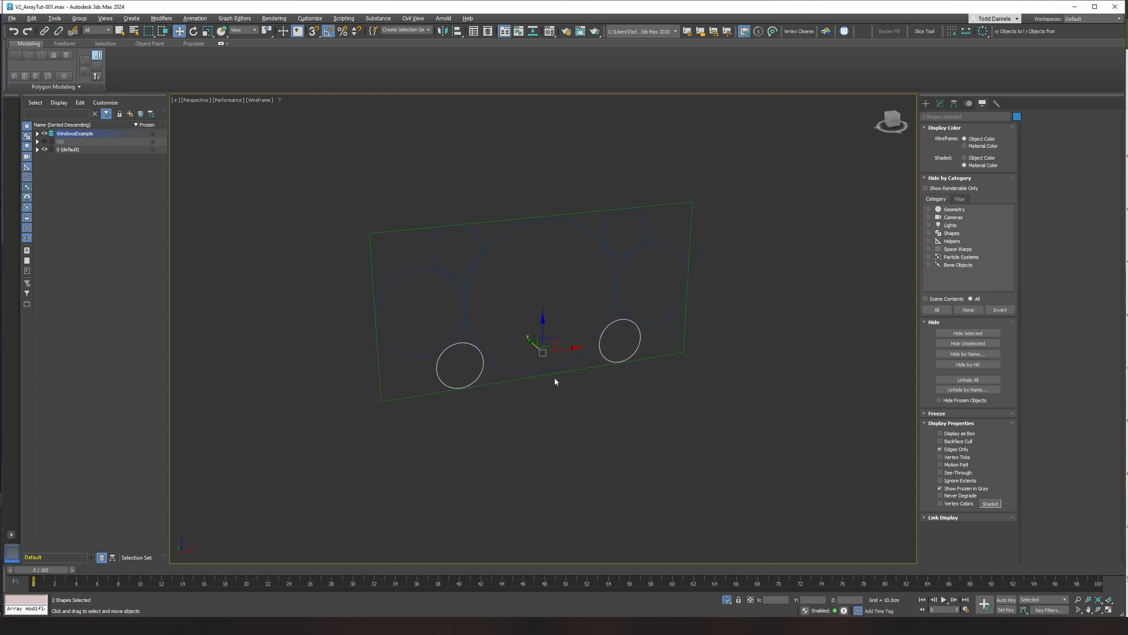
left_click(650, 204)
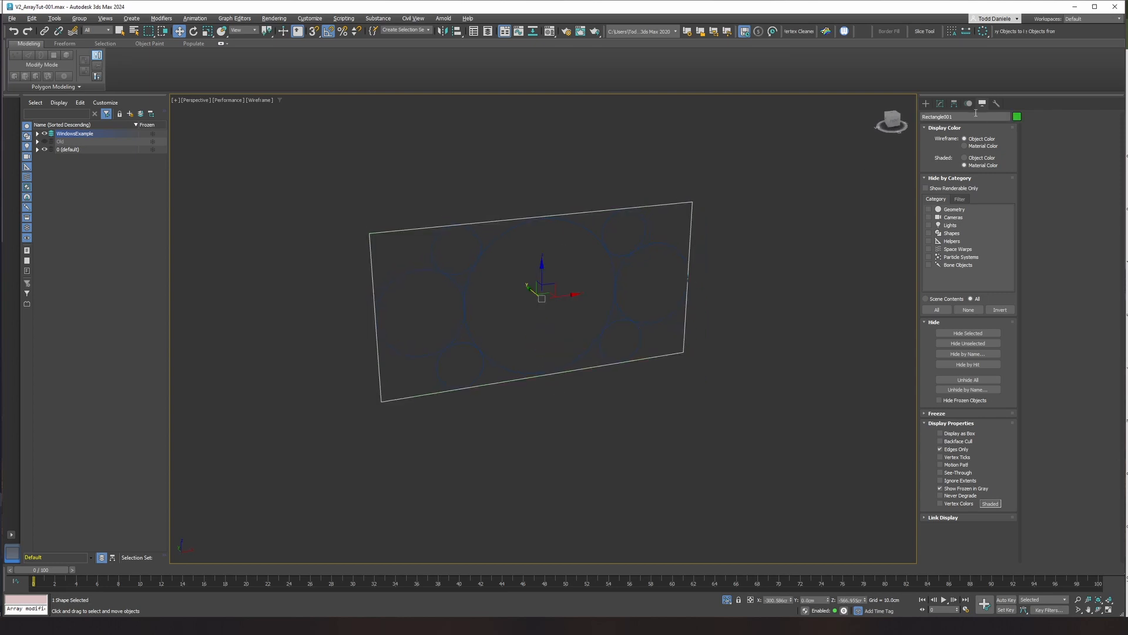
left_click(939, 103)
right_click(961, 141)
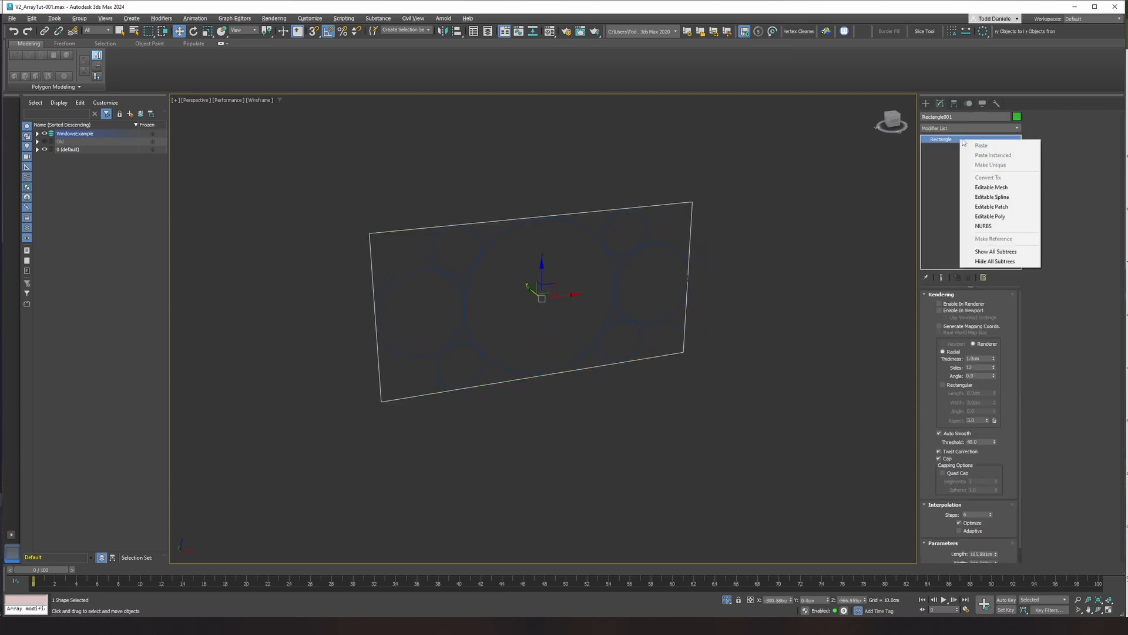
left_click(991, 198)
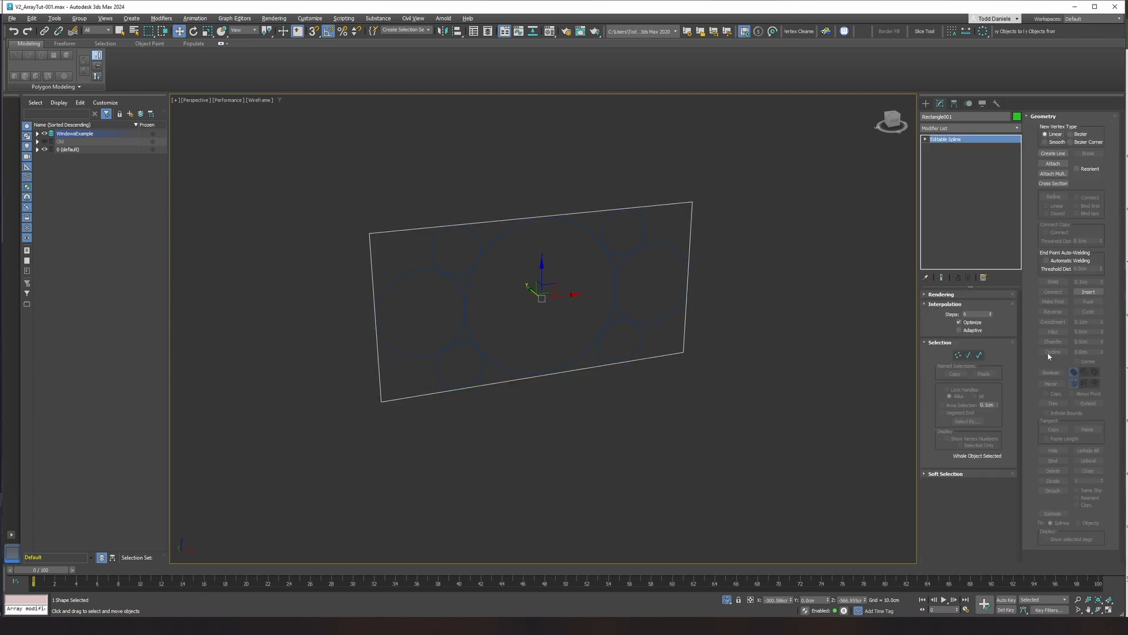
Attach the large circle, both side circles and all four small circles to the rectangle spline.
left_click(1053, 164)
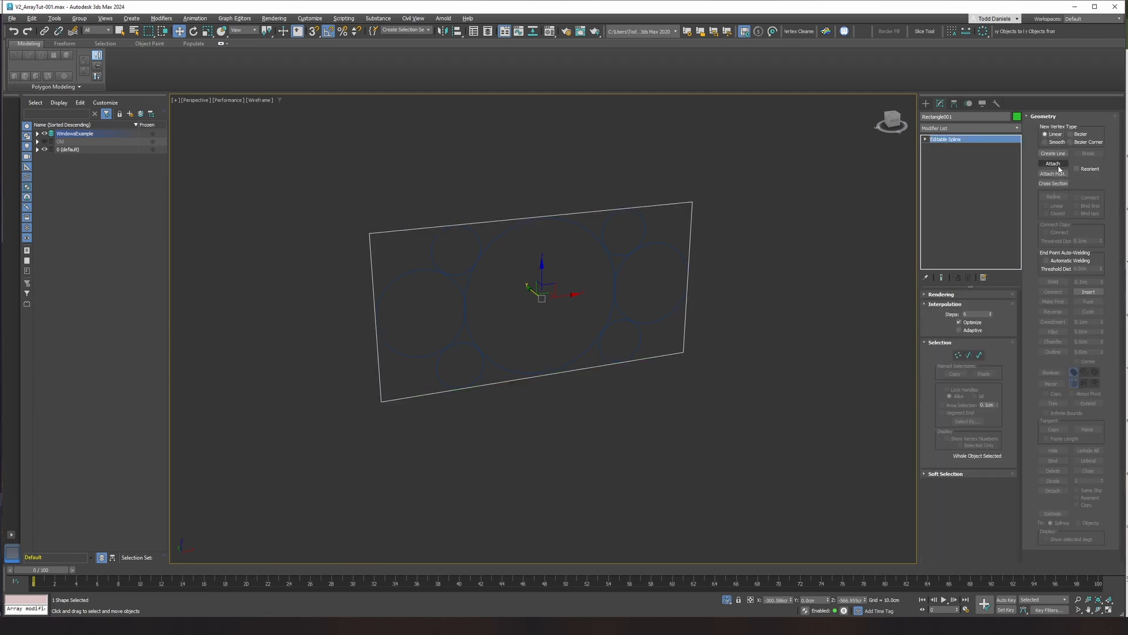
left_click(644, 233)
left_click(656, 244)
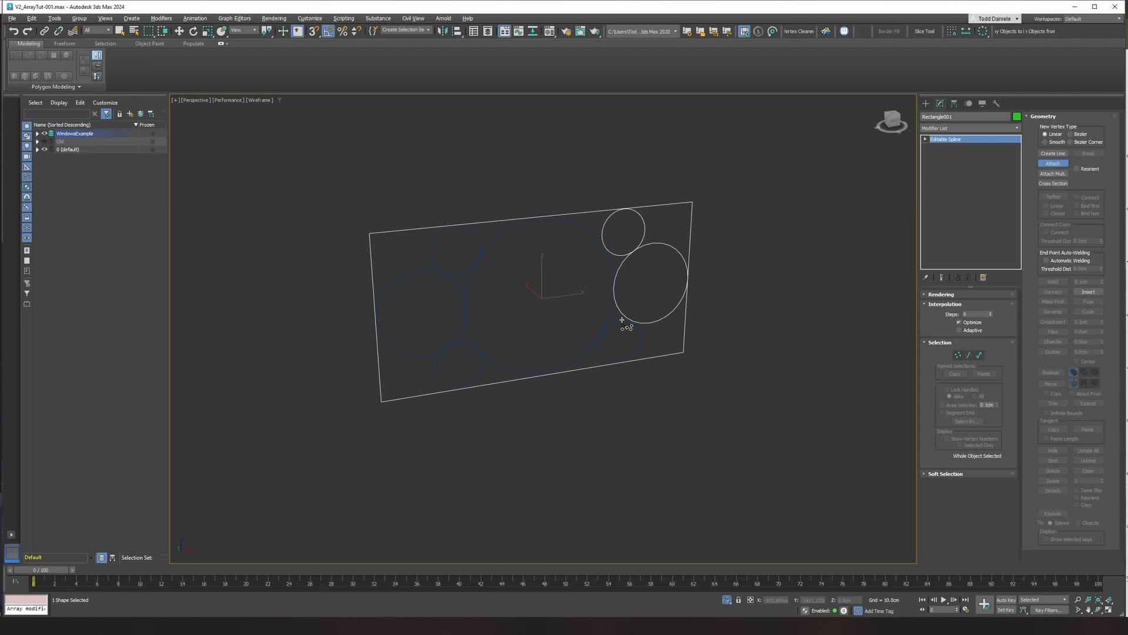
left_click(622, 320)
left_click(613, 323)
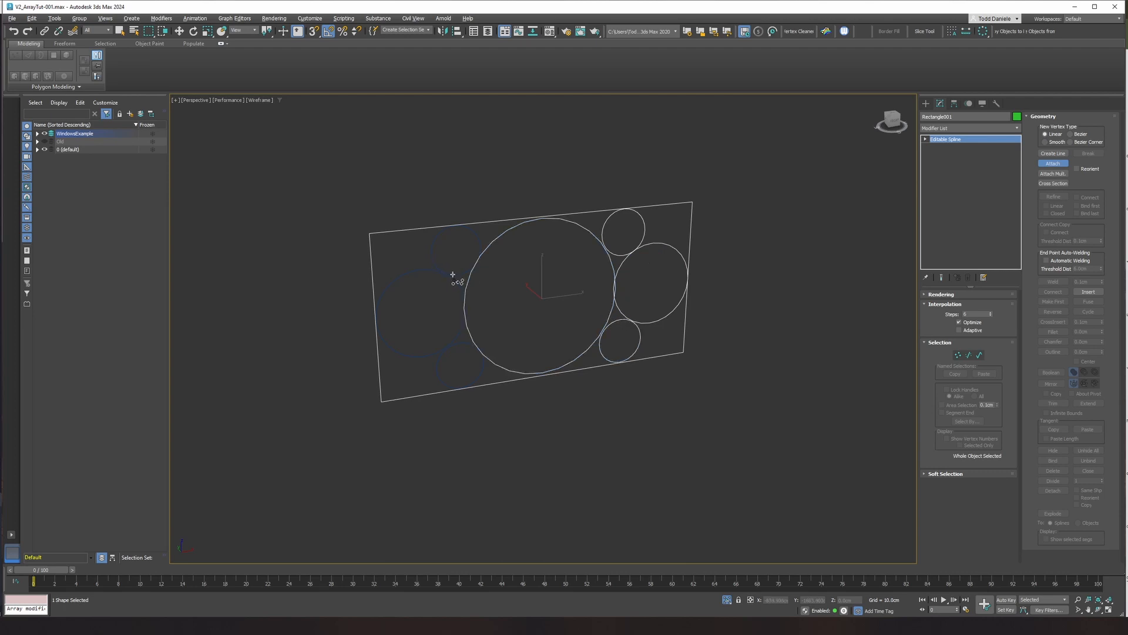
left_click(456, 275)
left_click(465, 308)
left_click(469, 346)
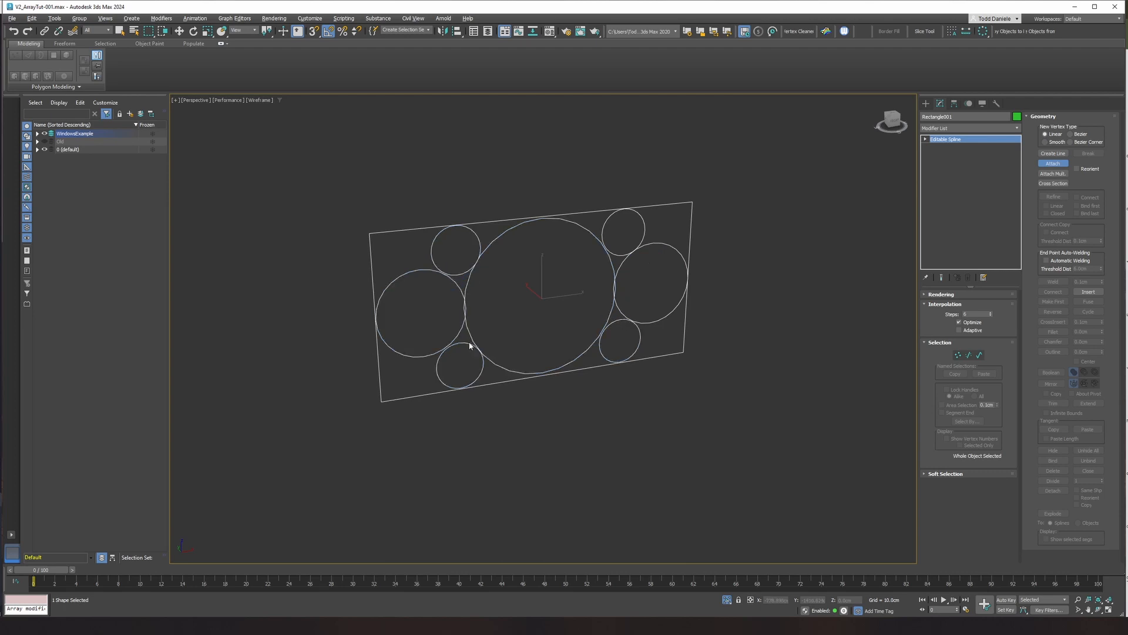
left_click(1053, 163)
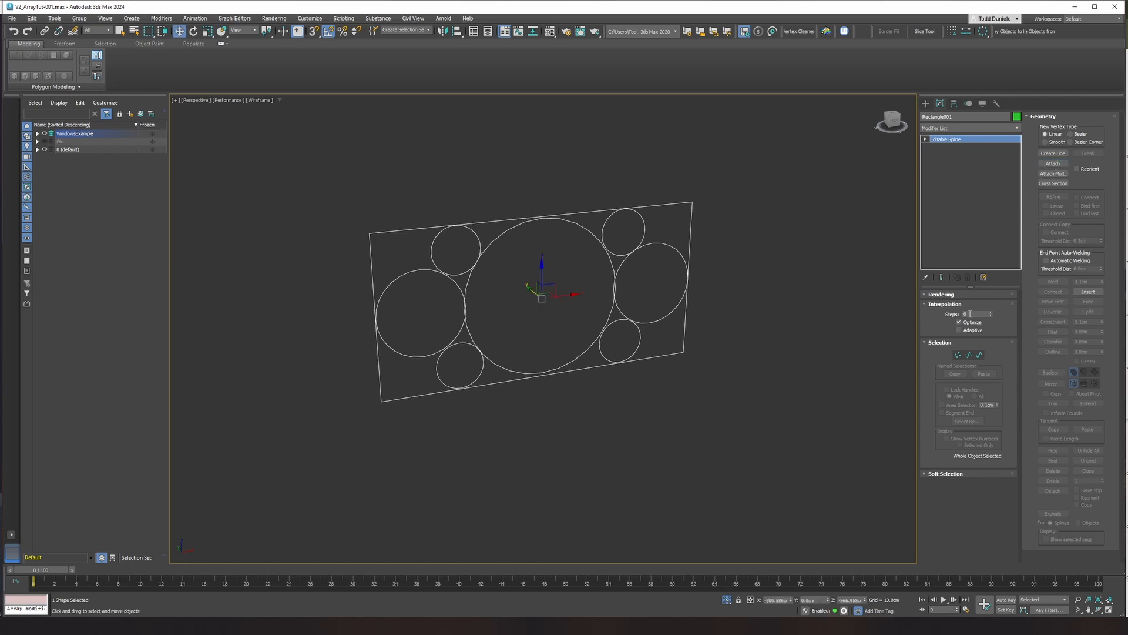
Enable the spline in renderer and viewport as a radial tube with a thickness of 2.52 cm, viewed shaded.
left_click(942, 294)
left_click(968, 311)
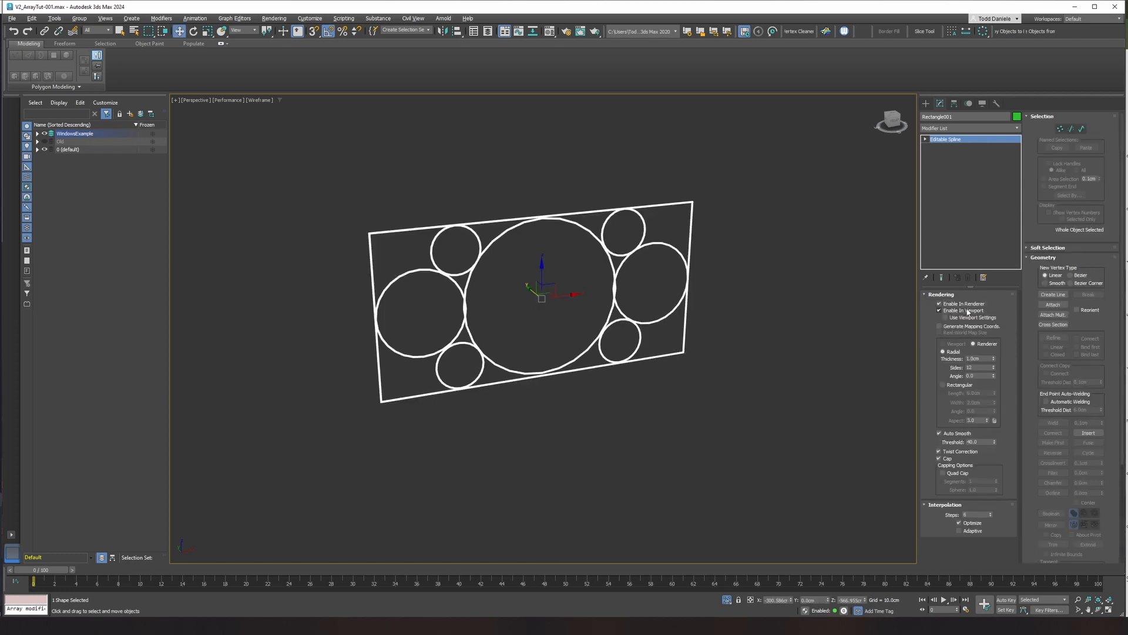
key("F3")
key("F3")
key("F3")
middle_click_drag(693, 327, 700, 328)
key("F4")
scroll(524, 308, "up", 3)
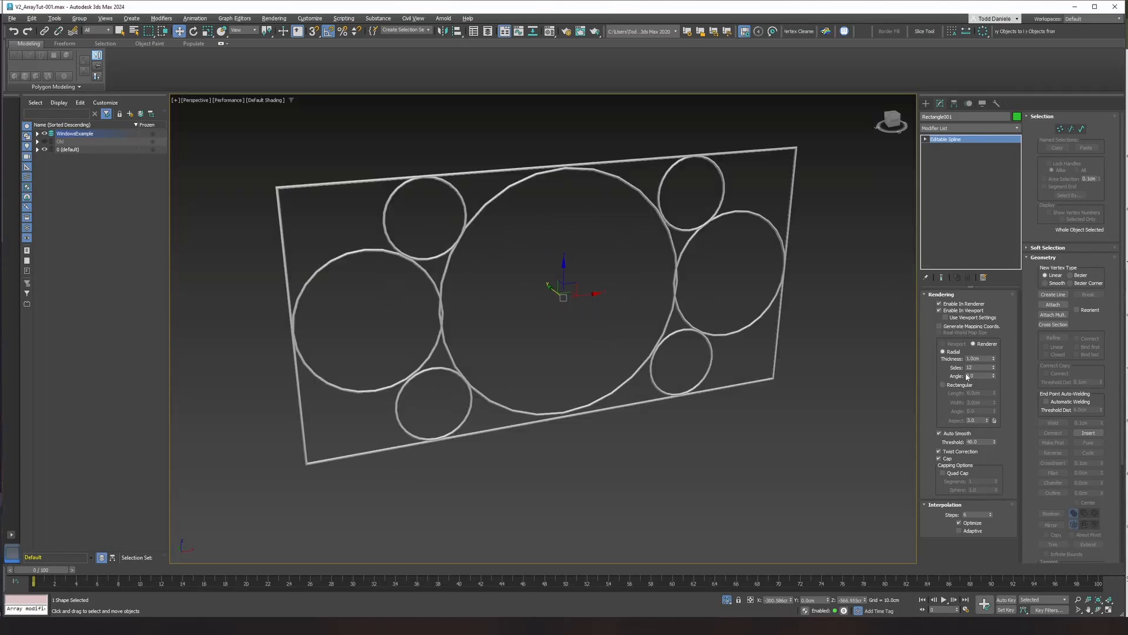
left_click_drag(994, 359, 986, 290)
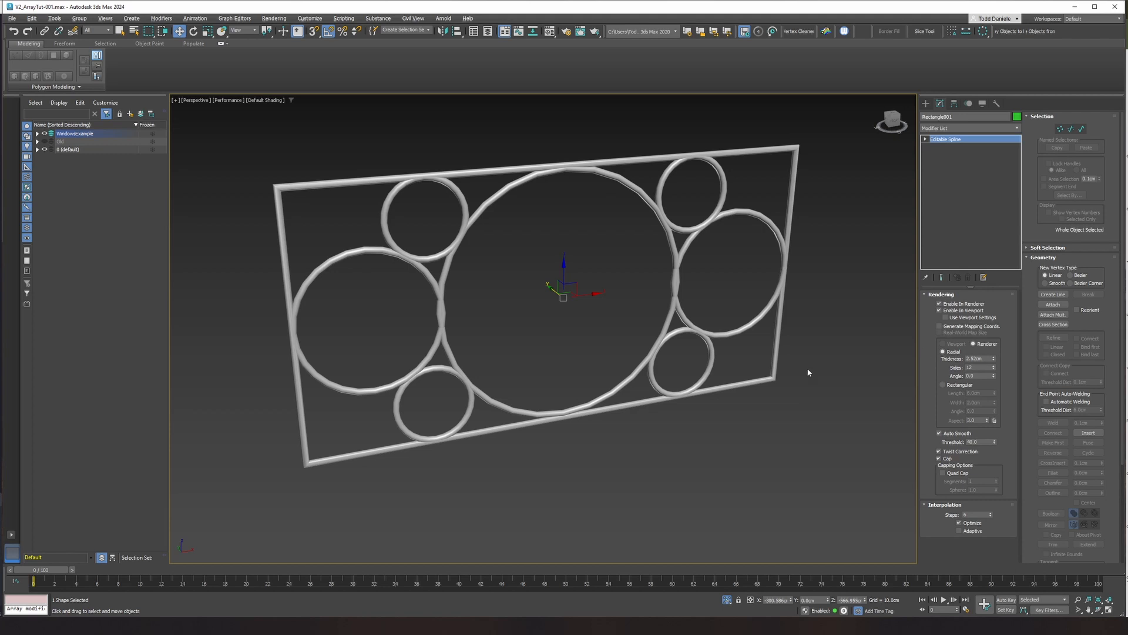
Try raising the spline's interpolation steps to 8.
left_click(992, 513)
left_click(992, 512)
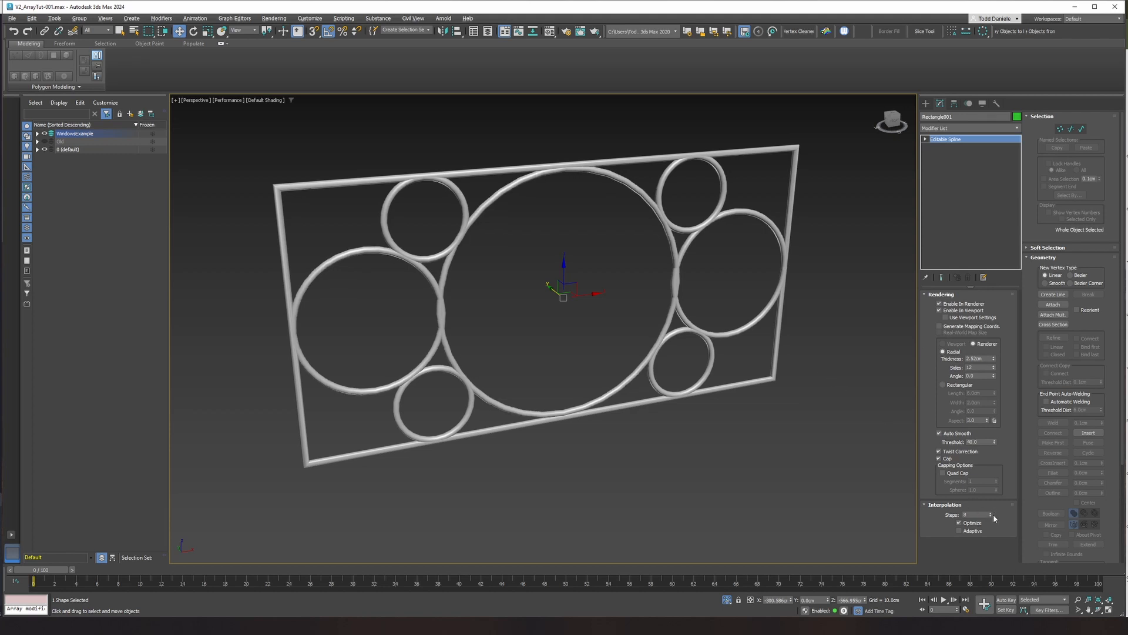
left_click(992, 516)
left_click(991, 516)
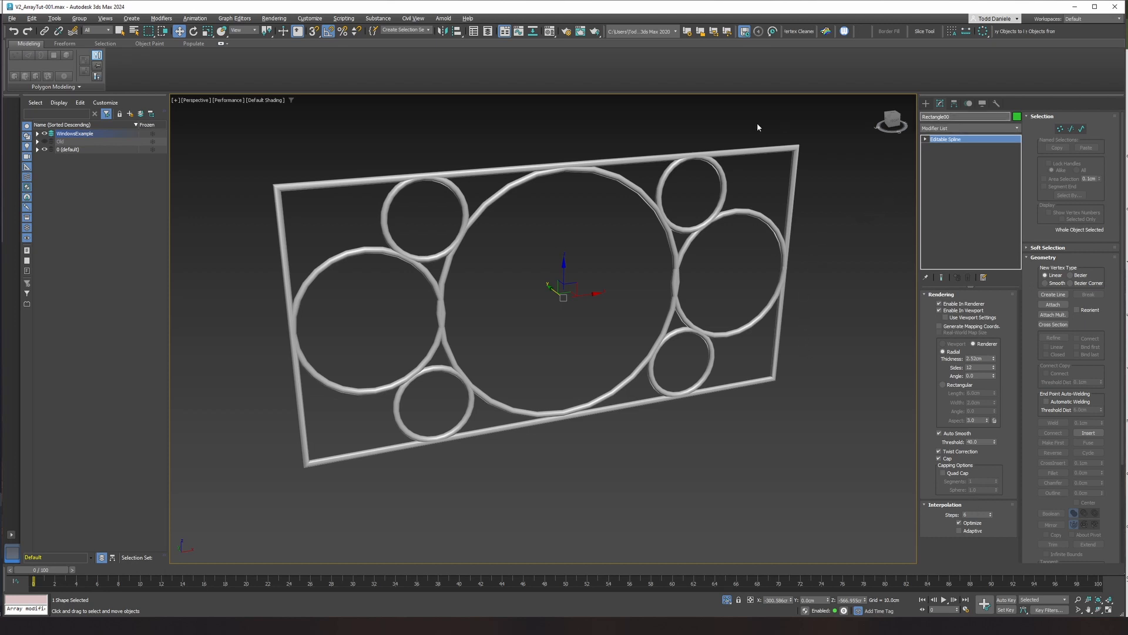
Rename the combined rectangle-and-circles object as railing.
key("BackSpace")
key("BackSpace")
key("BackSpace")
key("BackSpace")
key("BackSpace")
key("BackSpace")
key("BackSpace")
key("BackSpace")
key("BackSpace")
key("BackSpace")
key("BackSpace")
key("Return")
Convert the railing to an Editable Poly and expand the 0 (default) and WindowsExample layers.
right_click(943, 140)
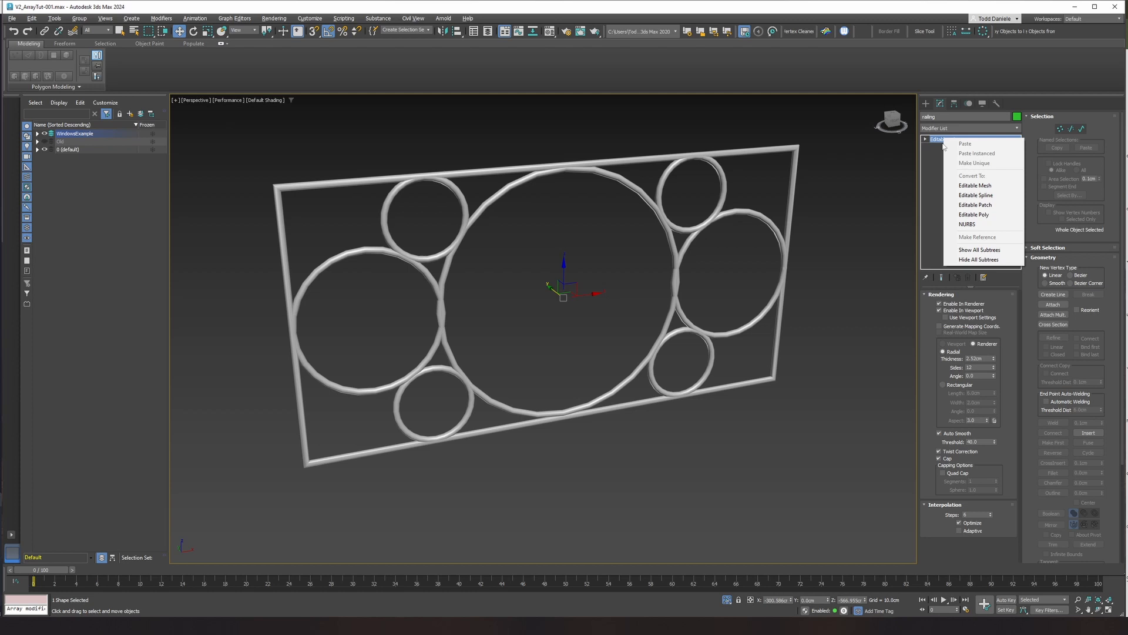
left_click(974, 215)
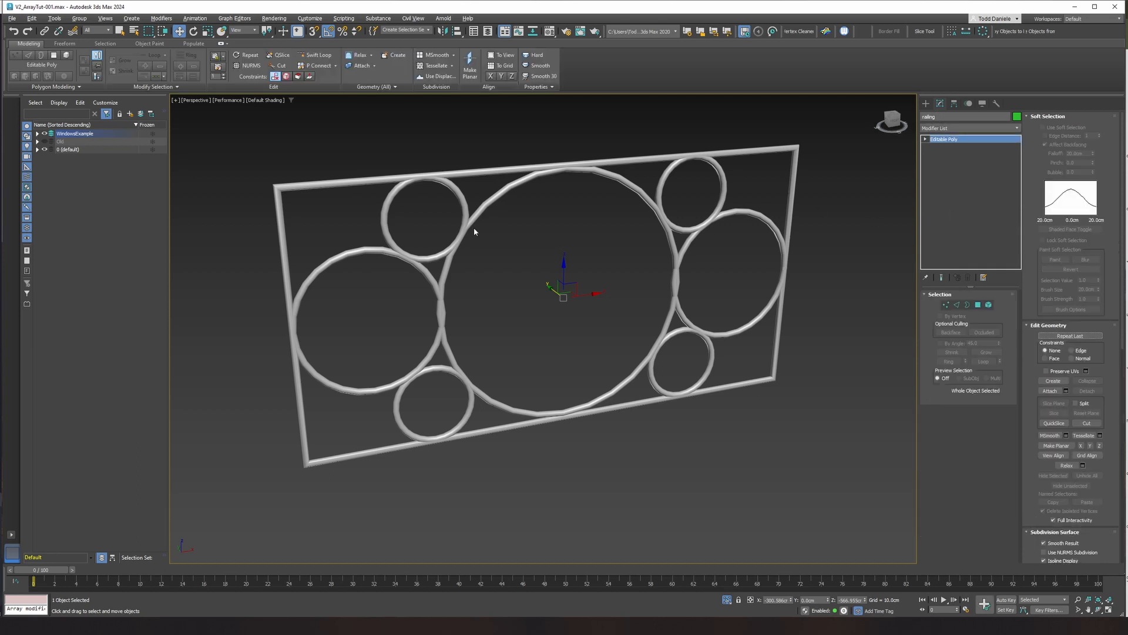
left_click(37, 149)
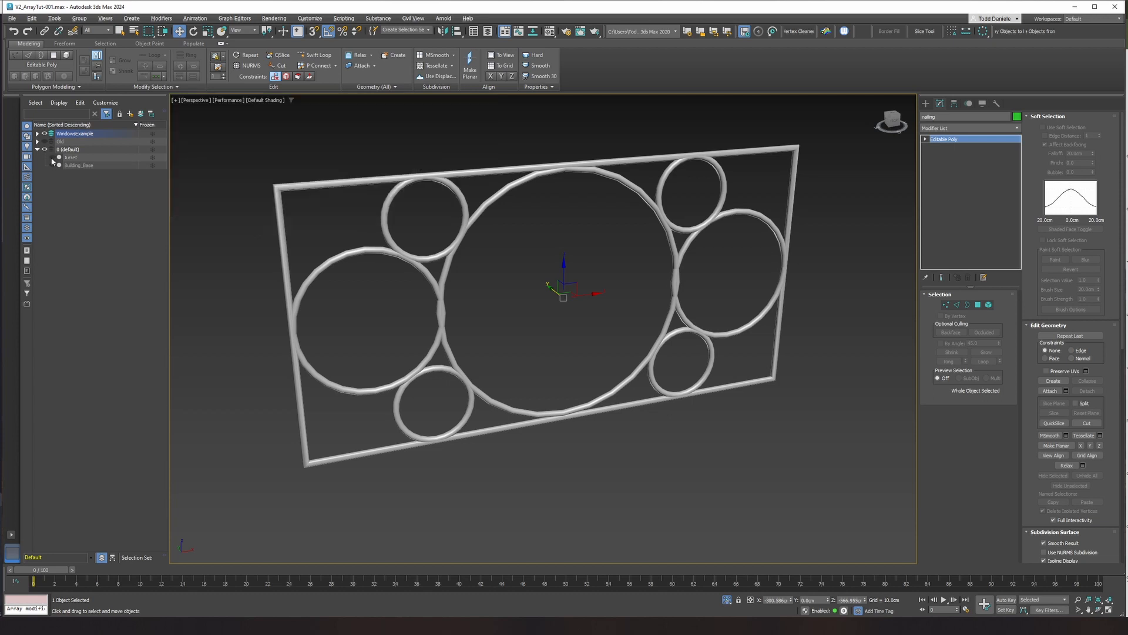
left_click(38, 134)
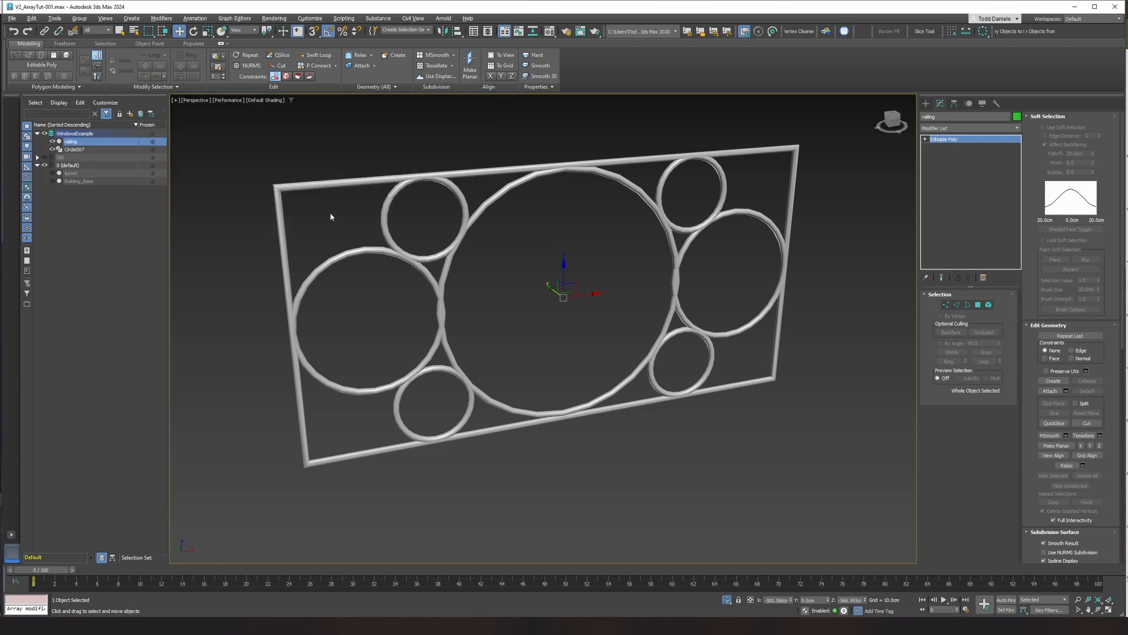
Move the railing to the bottom of the arched window, just in front of its sill.
scroll(418, 290, "down", 6)
middle_click_drag(418, 289, 487, 309, "alt")
left_click_drag(440, 303, 641, 415)
scroll(647, 382, "up", 5)
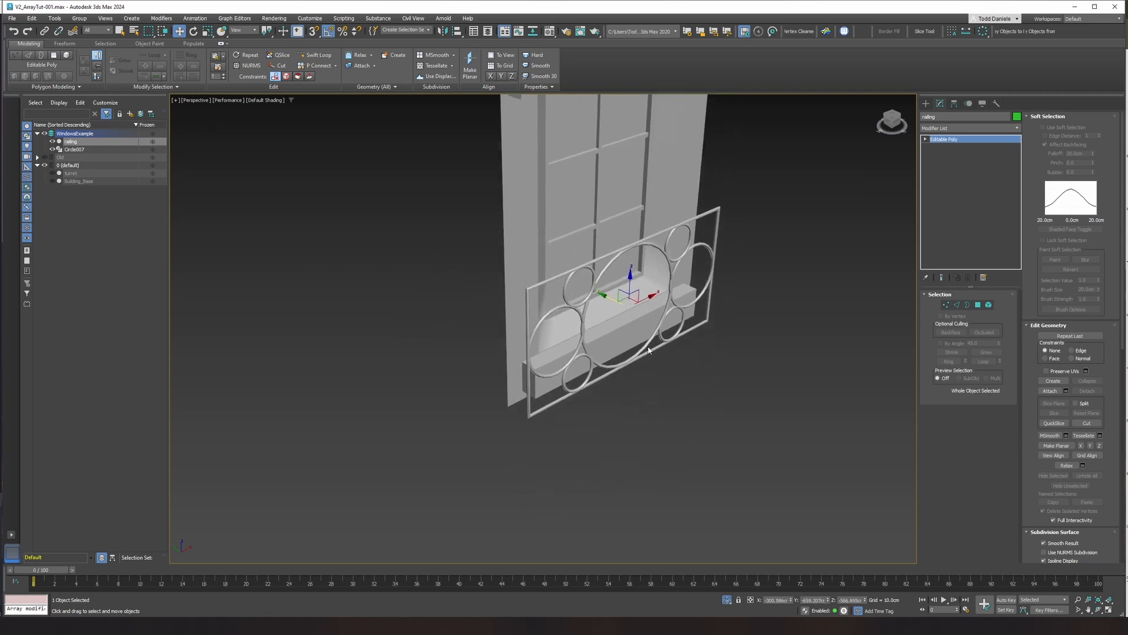
middle_click_drag(557, 343, 649, 322, "alt")
left_click_drag(605, 306, 602, 305)
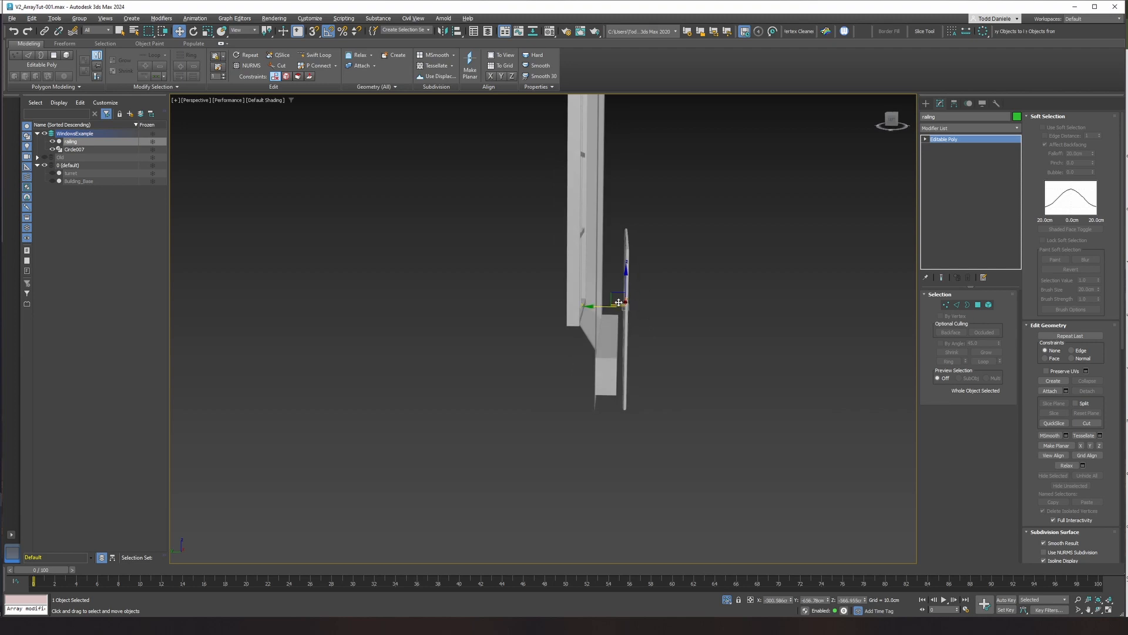
middle_click_drag(614, 303, 655, 260, "alt")
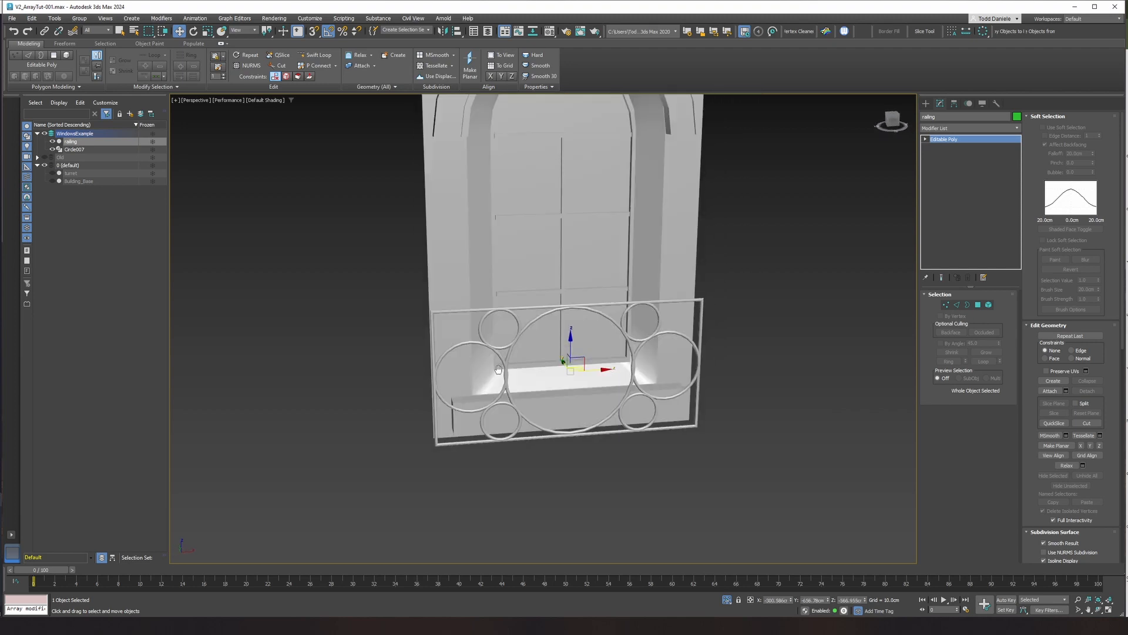
Add an Edit Poly modifier above Frame in the window's modifier stack and rename it railing.
left_click(656, 260)
left_click(947, 147)
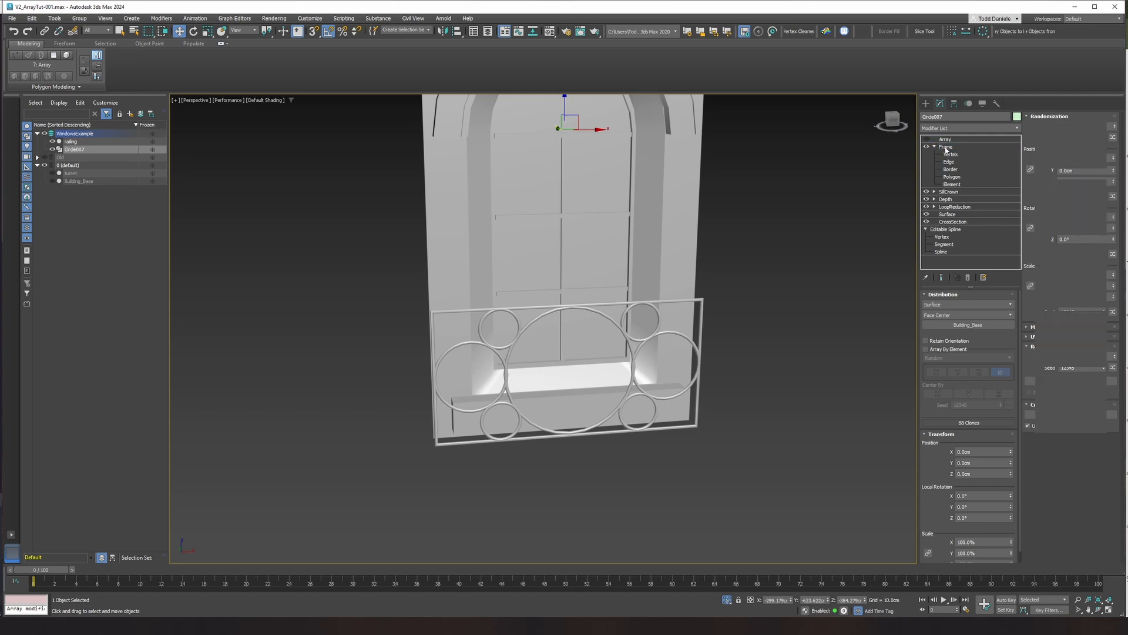
left_click(950, 129)
type("edi")
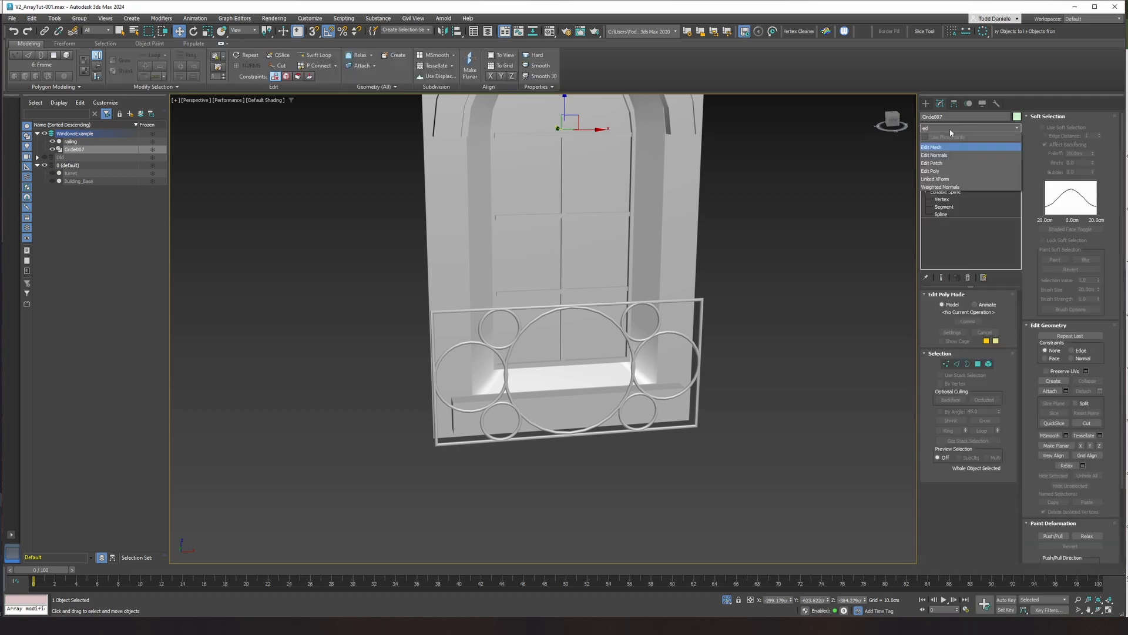
left_click(943, 171)
right_click(948, 147)
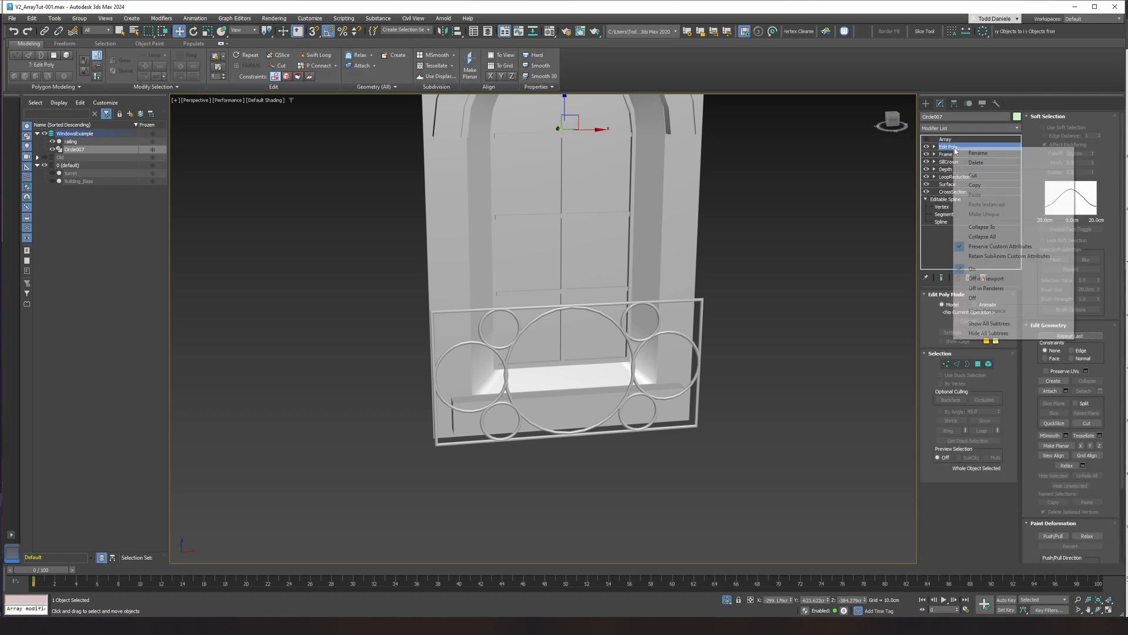
left_click(976, 156)
type("railing")
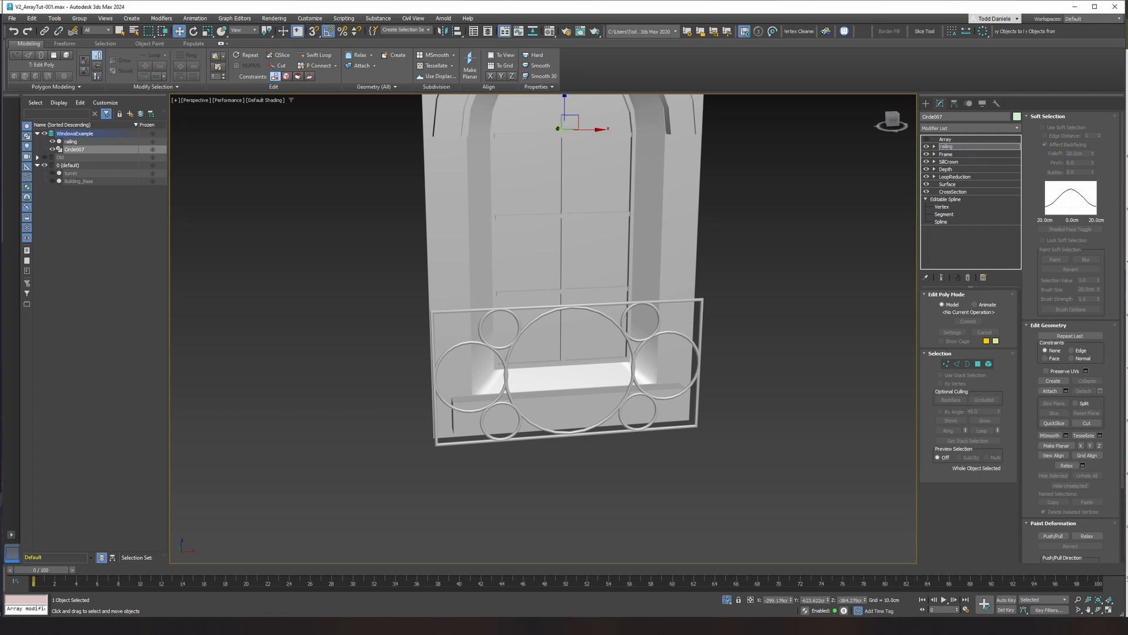
key("Return")
Attach the railing object to the window within the railing modifier and enter its Element level.
middle_click_drag(592, 364, 582, 399)
key("F4")
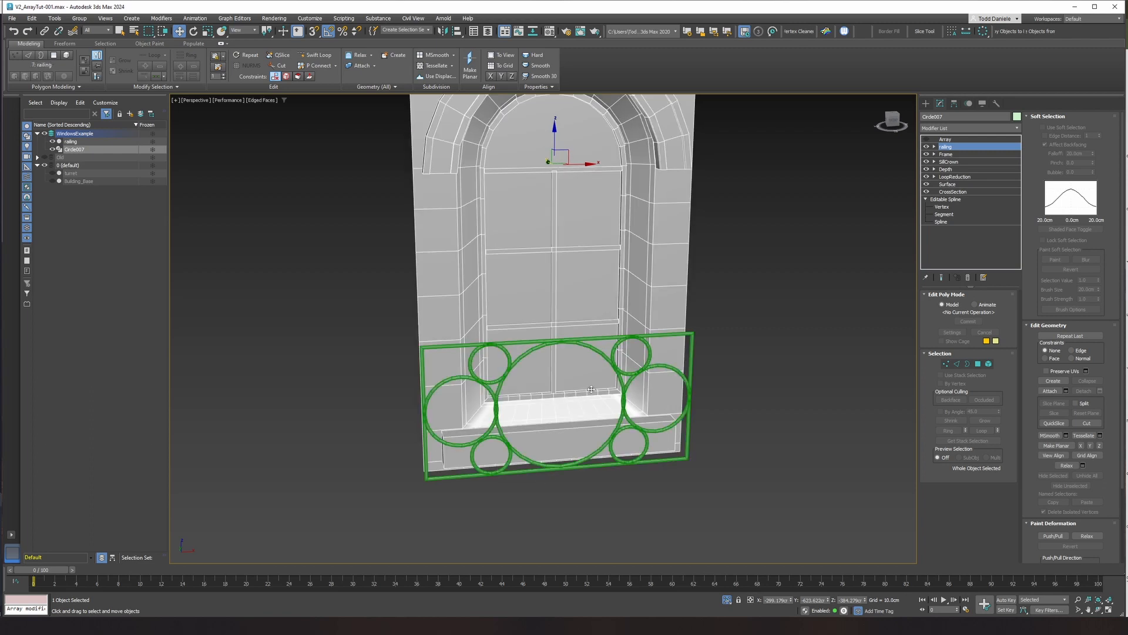
key("F4")
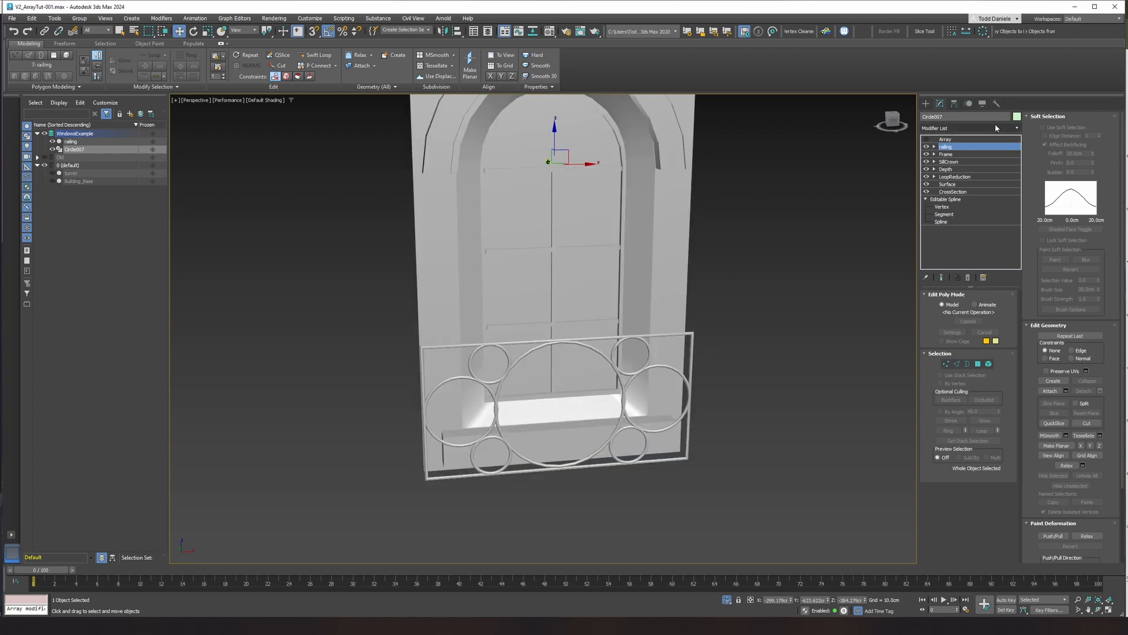
key("F4")
left_click(934, 147)
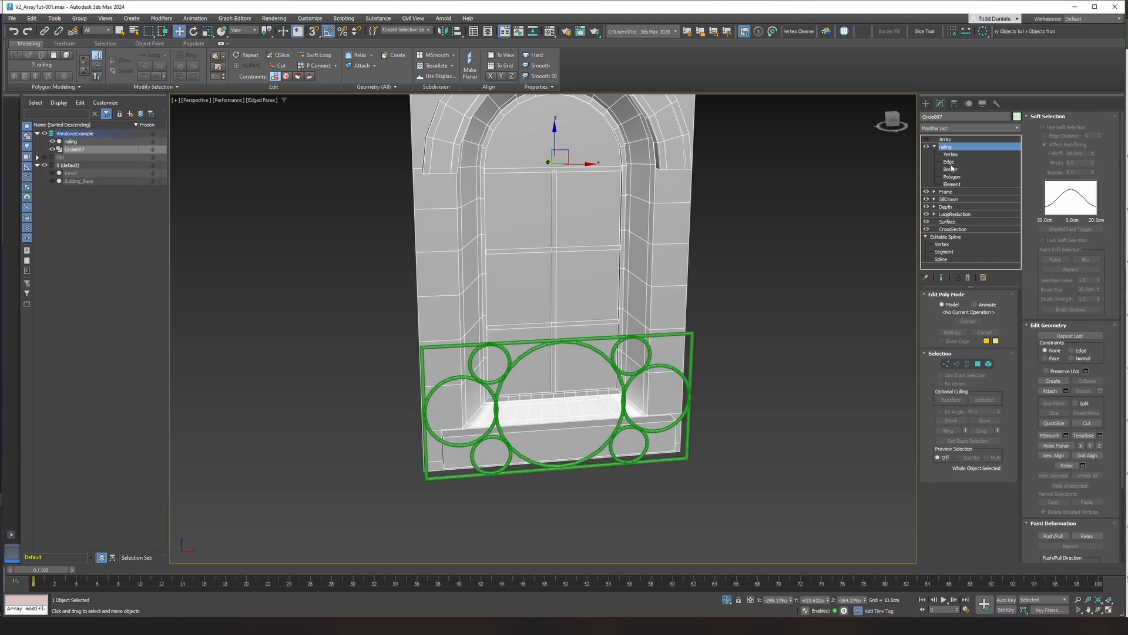
left_click(1050, 391)
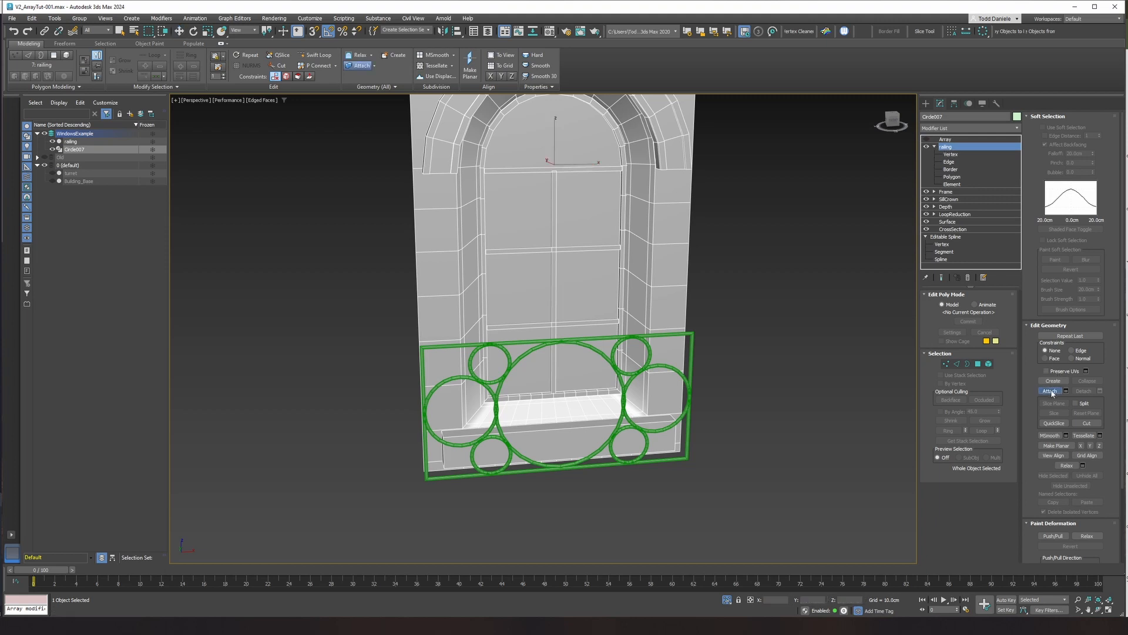
left_click(689, 339)
key("5")
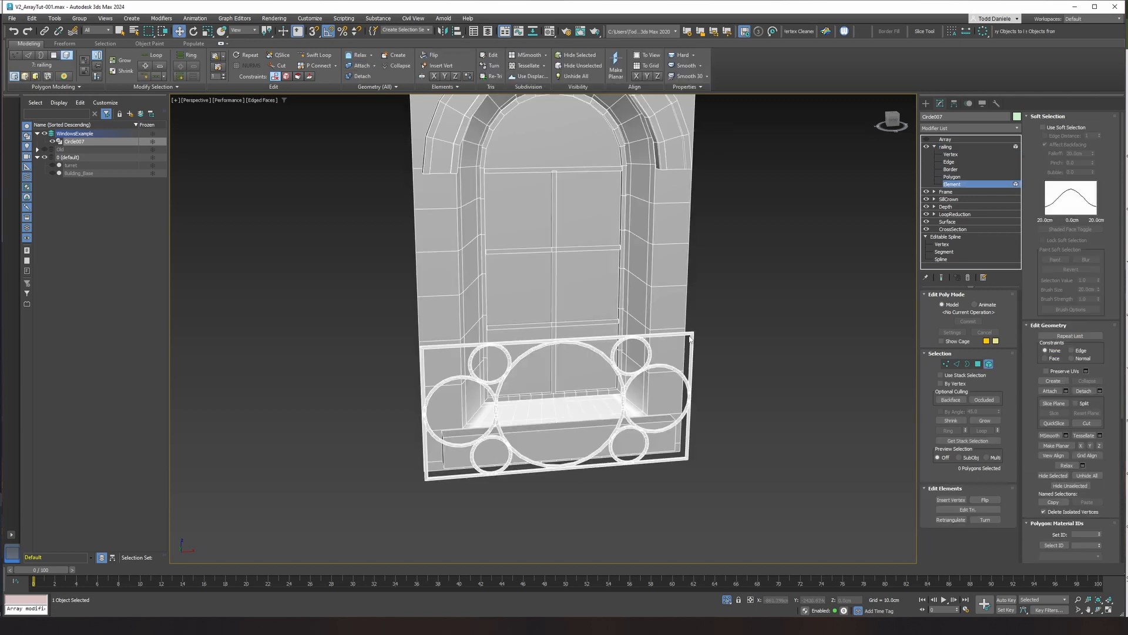
key("F4")
mouse_move(789, 334)
middle_mouse_down("alt")
mouse_move(735, 330)
mouse_move(823, 335)
mouse_move(804, 342)
middle_mouse_up("alt")
key("F4")
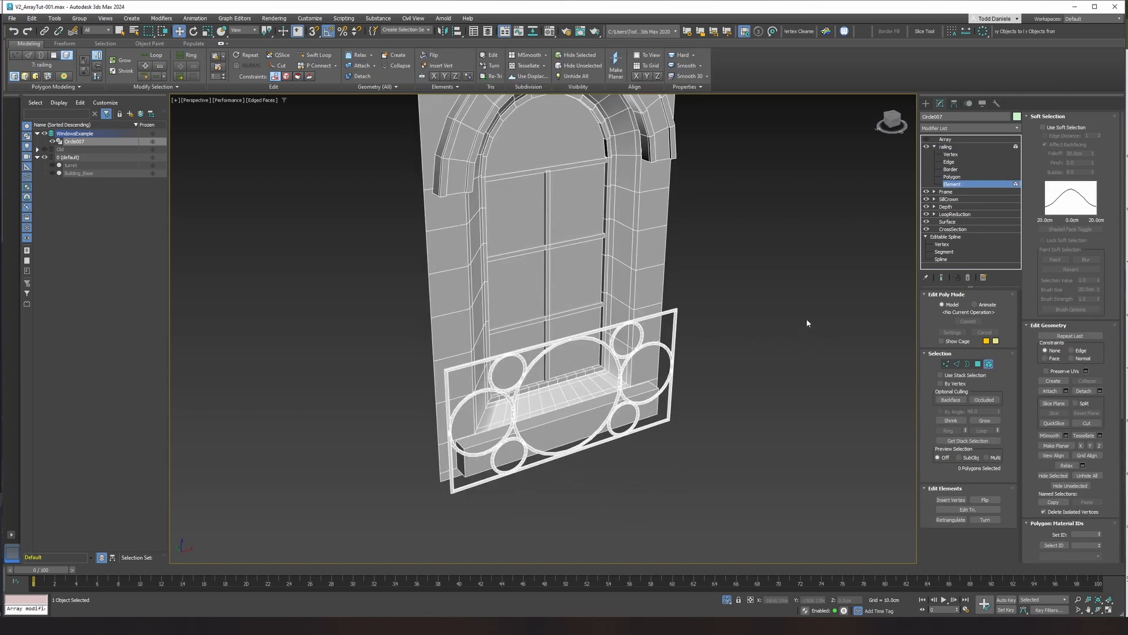
Leave element editing and turn the window's Array modifier back on to view the railings across the building.
left_click(946, 147)
left_click(944, 140)
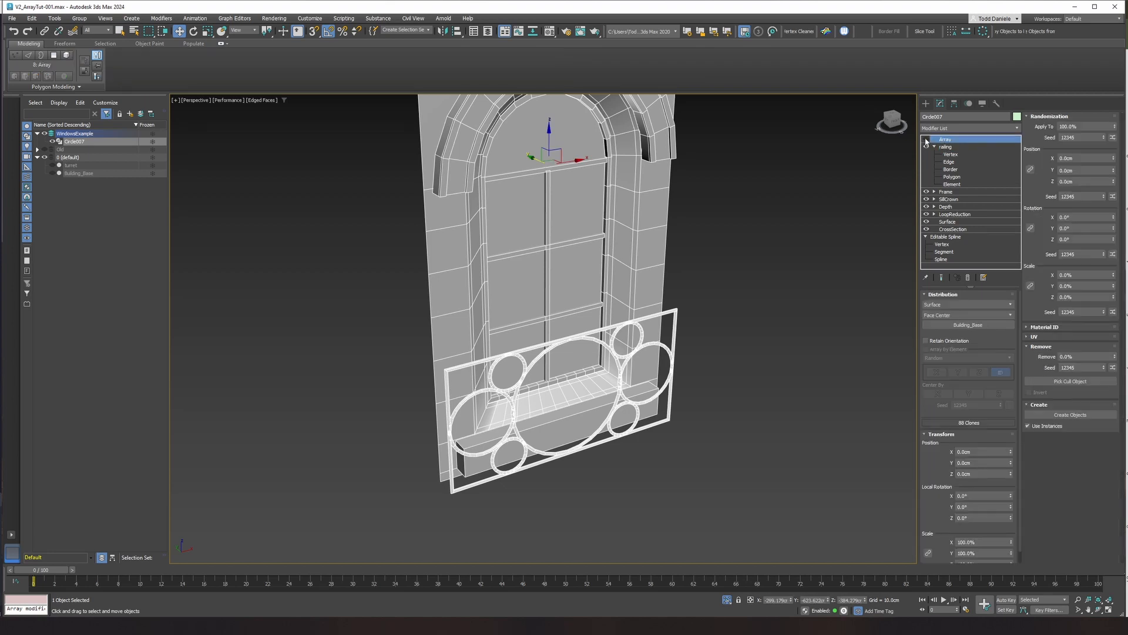
left_click(927, 139)
middle_click_drag(704, 261, 704, 268)
scroll(676, 294, "down", 6)
key("F4")
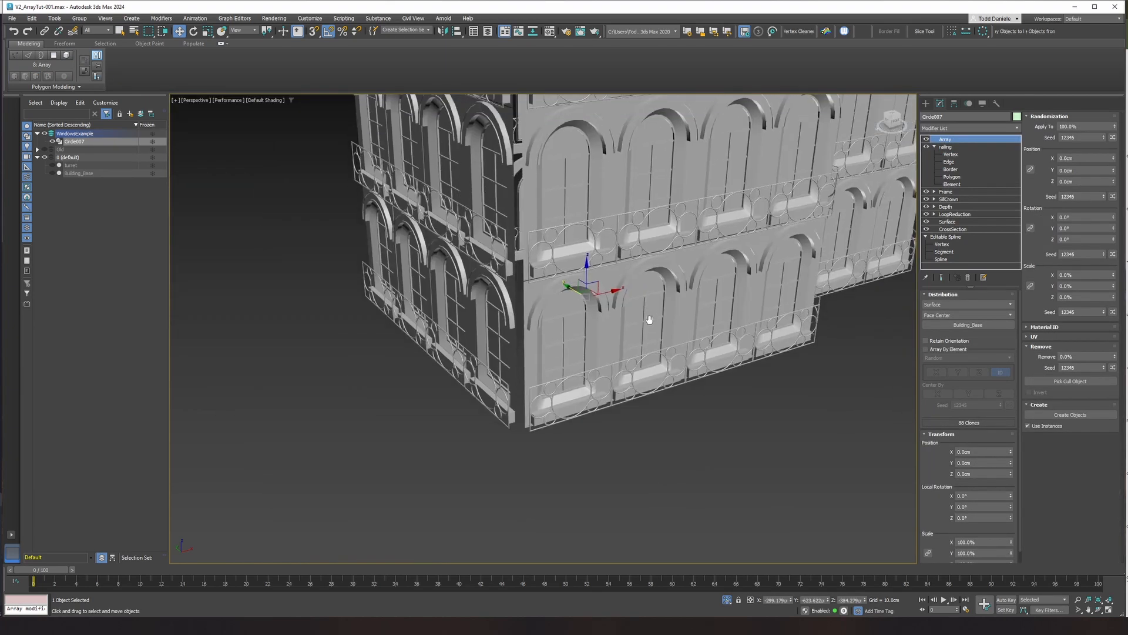
Examine the arrayed windows and railings across the whole building, both with and without edged faces.
scroll(591, 397, "up", 4)
middle_click_drag(591, 397, 568, 431, "alt")
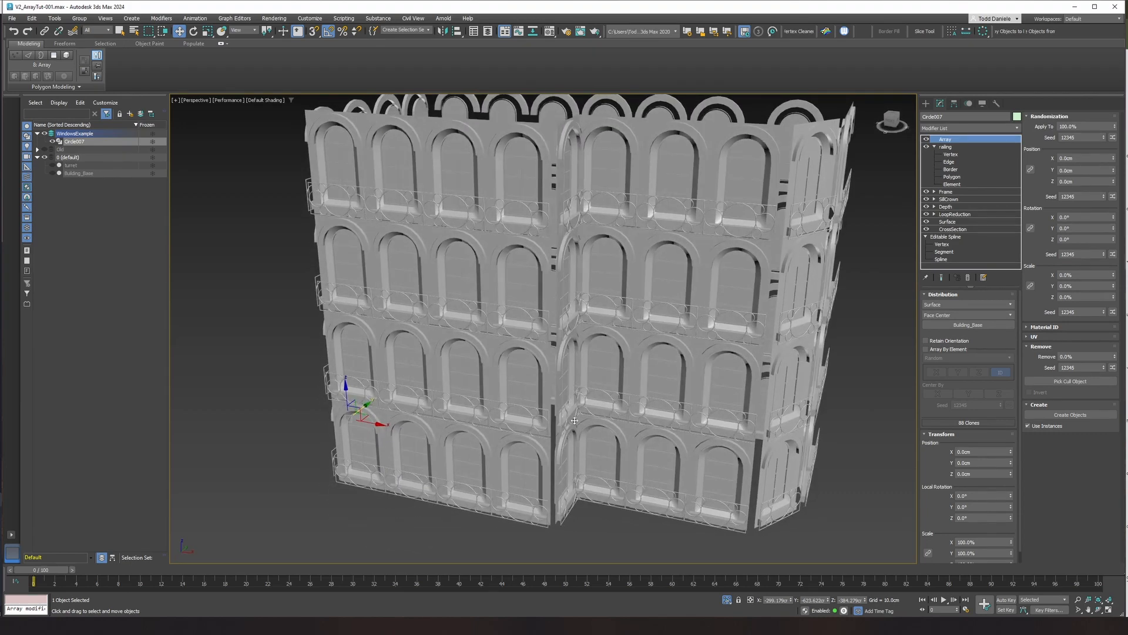
key("F4")
key("F4")
key("F4")
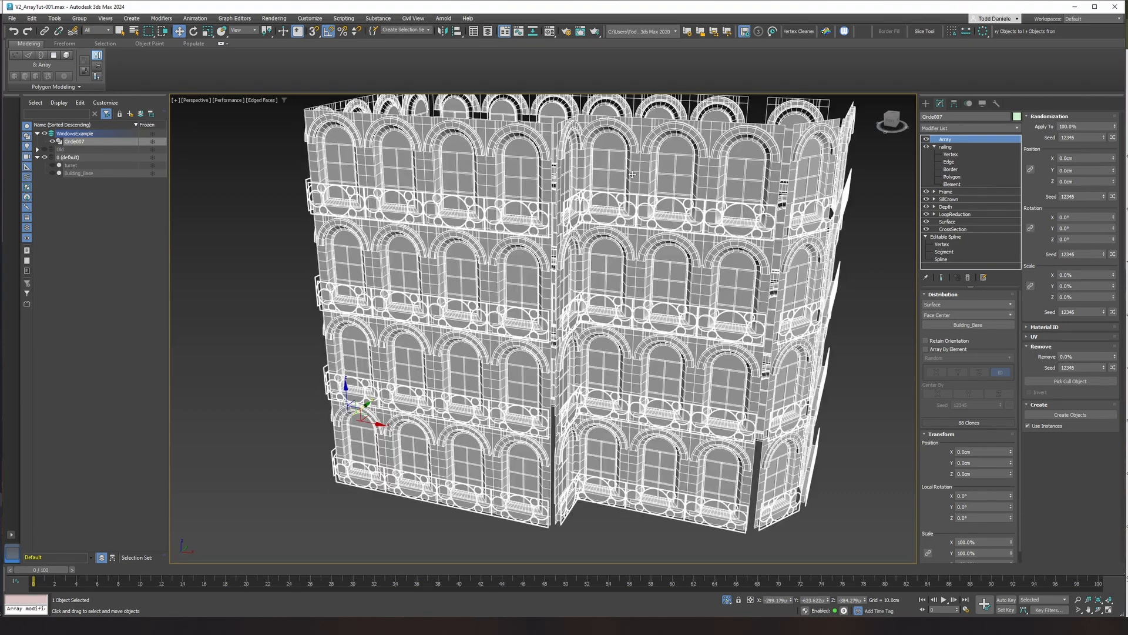
middle_click_drag(628, 181, 637, 235)
key("F4")
scroll(529, 203, "up", 4)
key("F4")
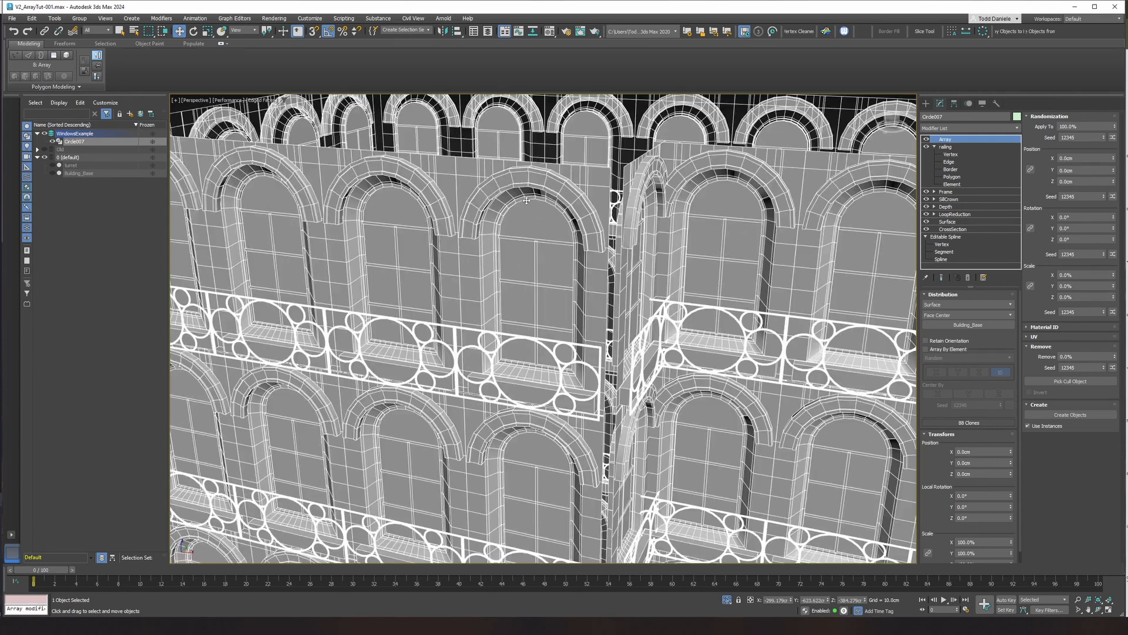
scroll(472, 195, "up", 3)
scroll(472, 196, "up", 3)
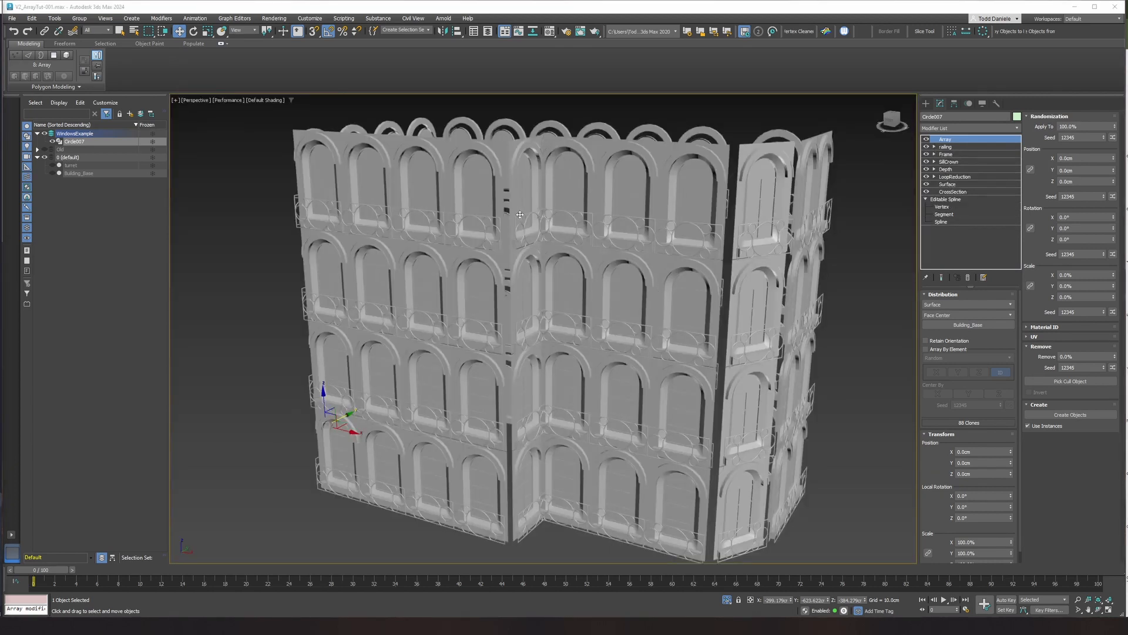
scroll(538, 222, "up", 4)
scroll(545, 224, "down", 5)
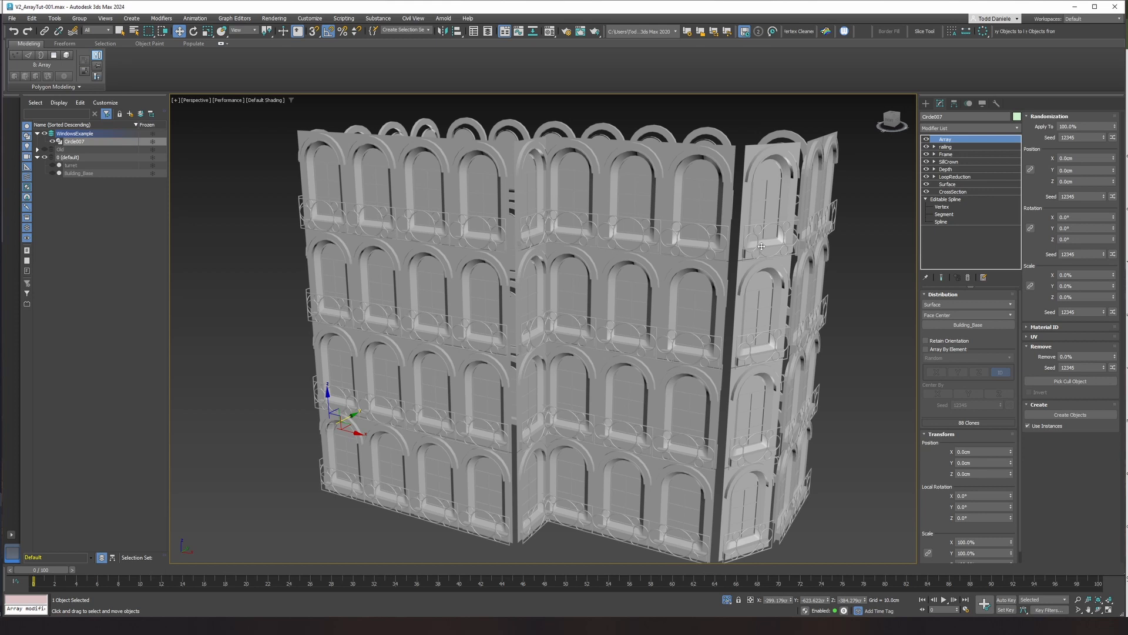
Inspect the arches, railings and window overlaps at the top-floor corners up close with edged faces displayed.
key("F4")
middle_click_drag(601, 223, 642, 247)
scroll(556, 198, "up", 5)
middle_click_drag(555, 196, 647, 252)
scroll(647, 252, "up", 4)
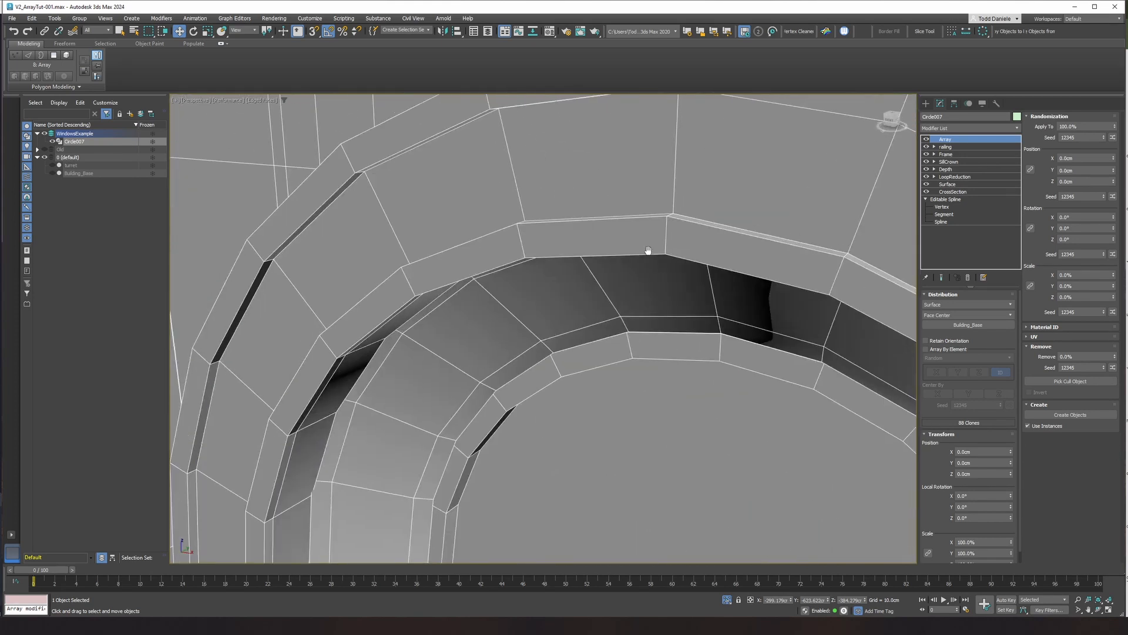
scroll(647, 253, "down", 7)
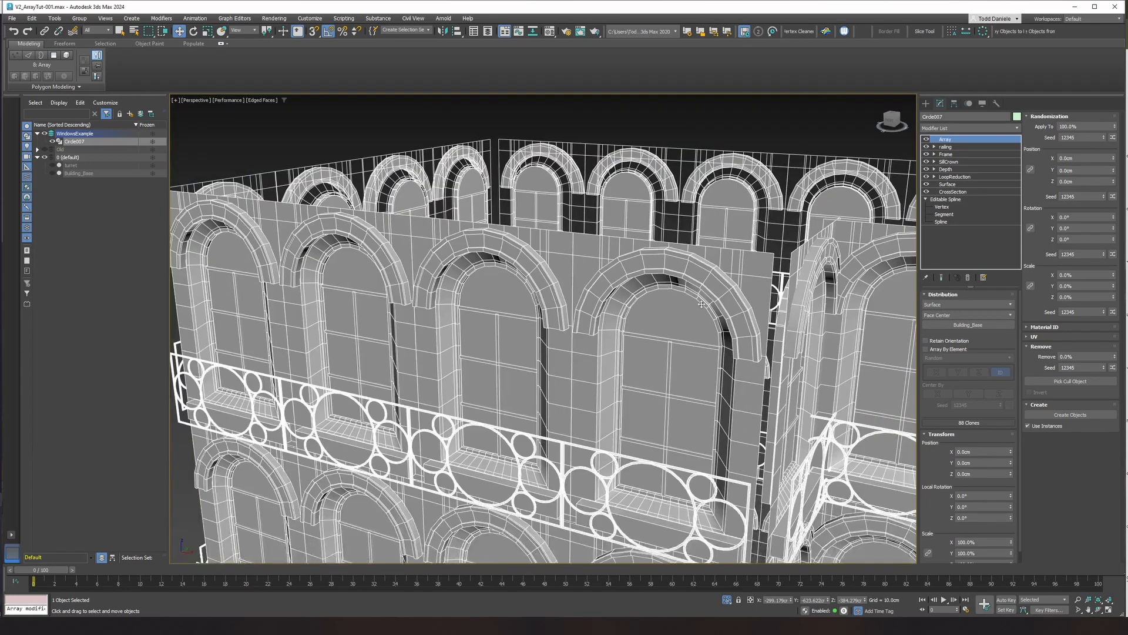
middle_click_drag(701, 304, 593, 236)
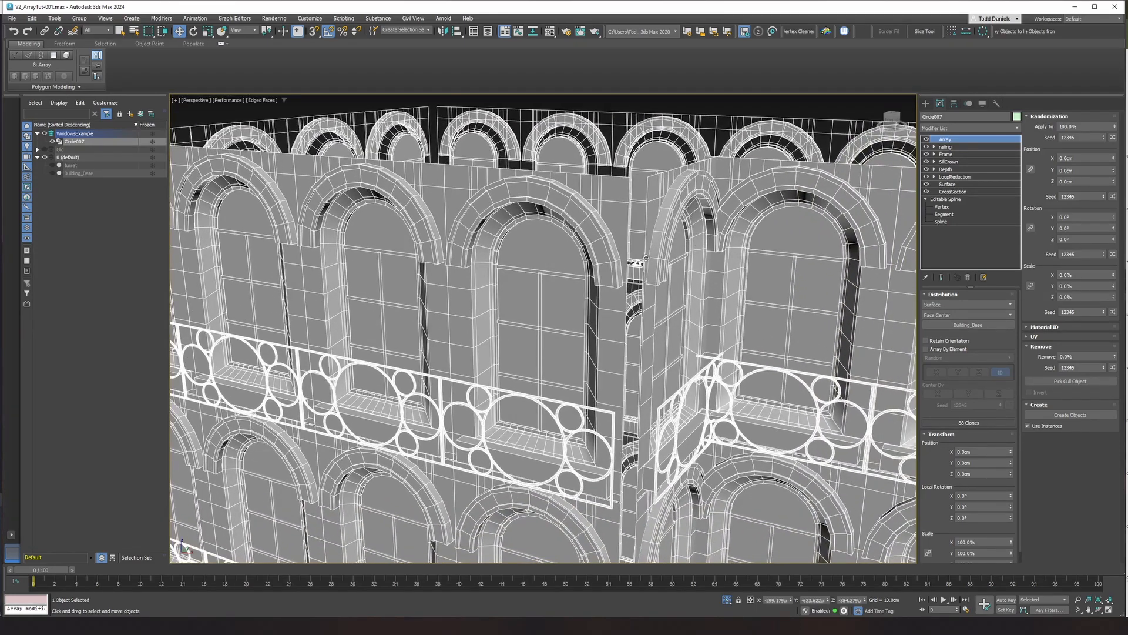
key("F4")
key("F4")
scroll(628, 349, "down", 3)
middle_click_drag(628, 349, 599, 354, "alt")
middle_click_drag(632, 293, 599, 284)
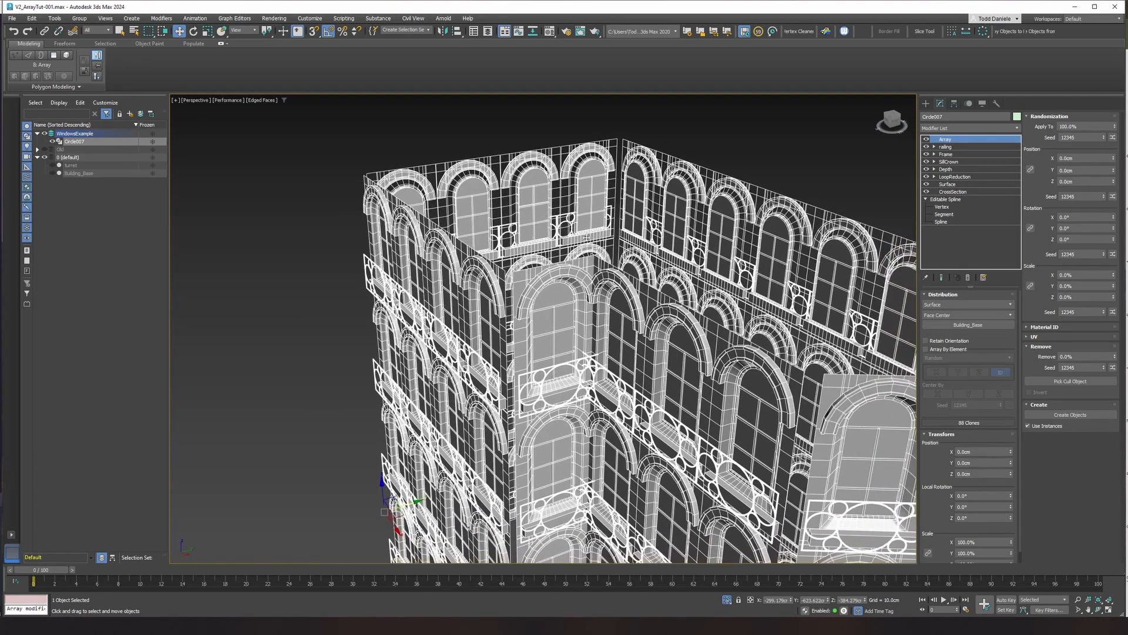
scroll(609, 245, "up", 4)
scroll(489, 312, "down", 8)
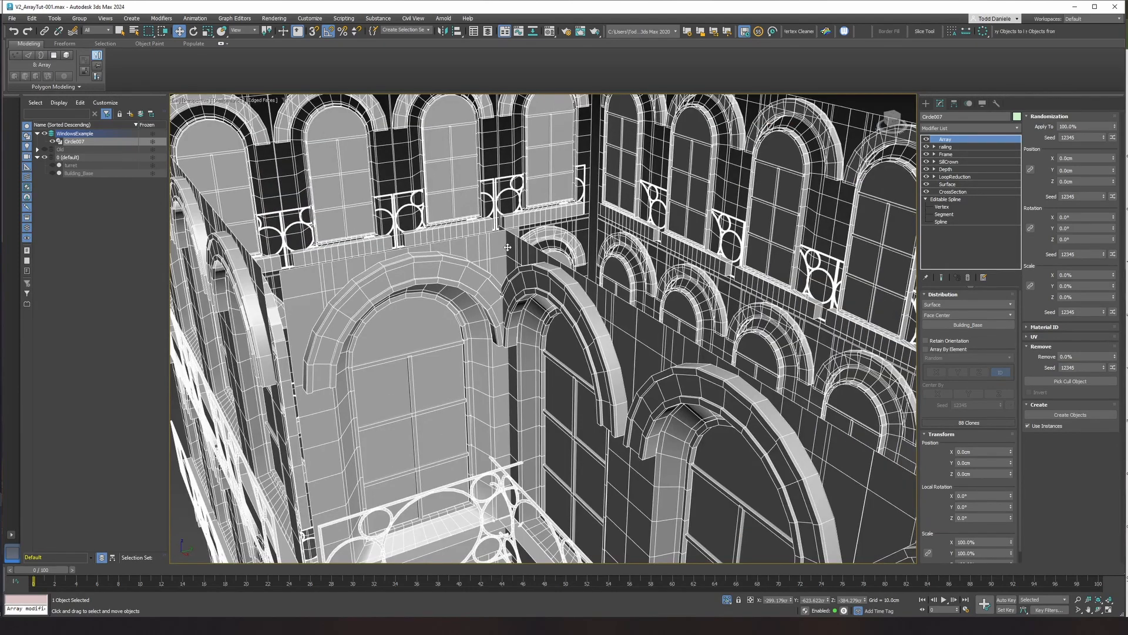
scroll(508, 247, "down", 10)
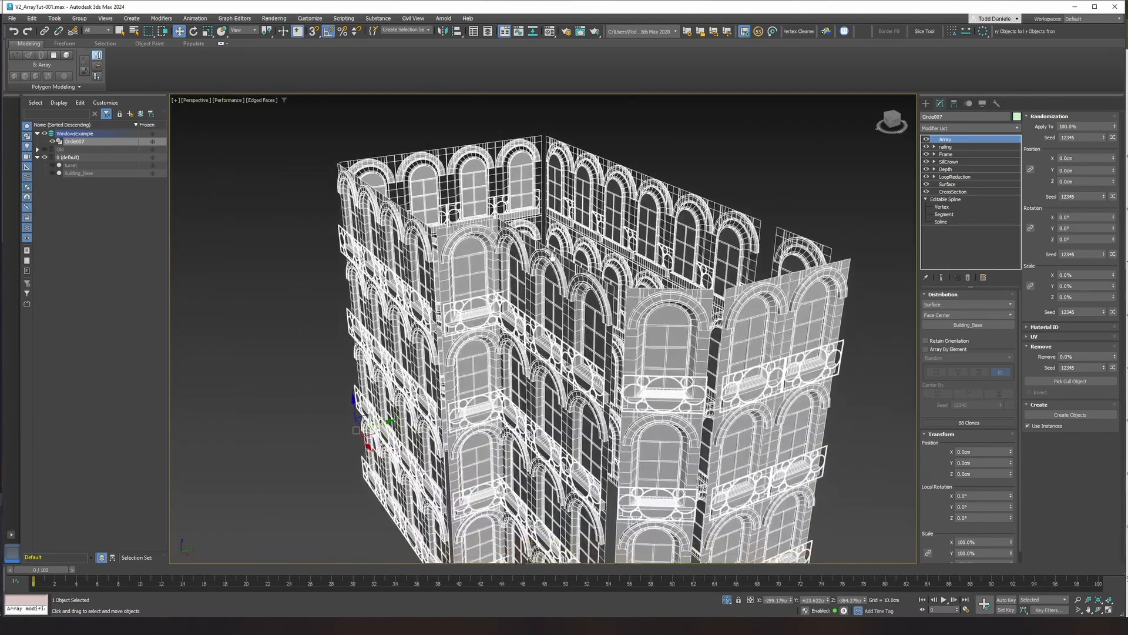
middle_click_drag(553, 257, 522, 215)
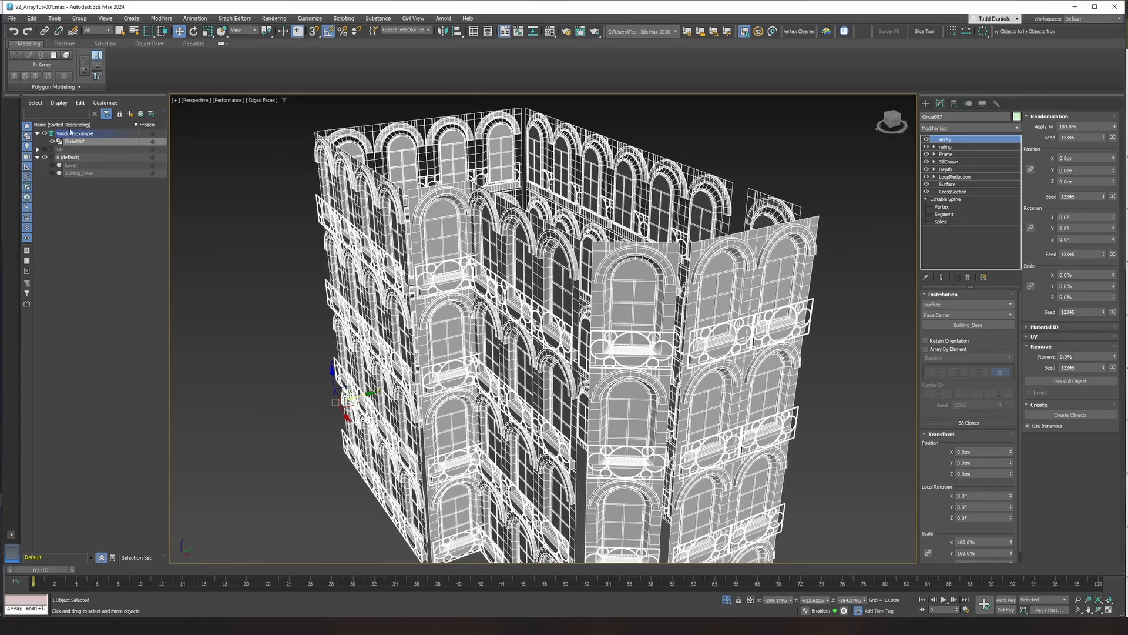
Unhide the Building_Base object, select it and enter the Polygon level of its Editable Poly.
left_click(52, 173)
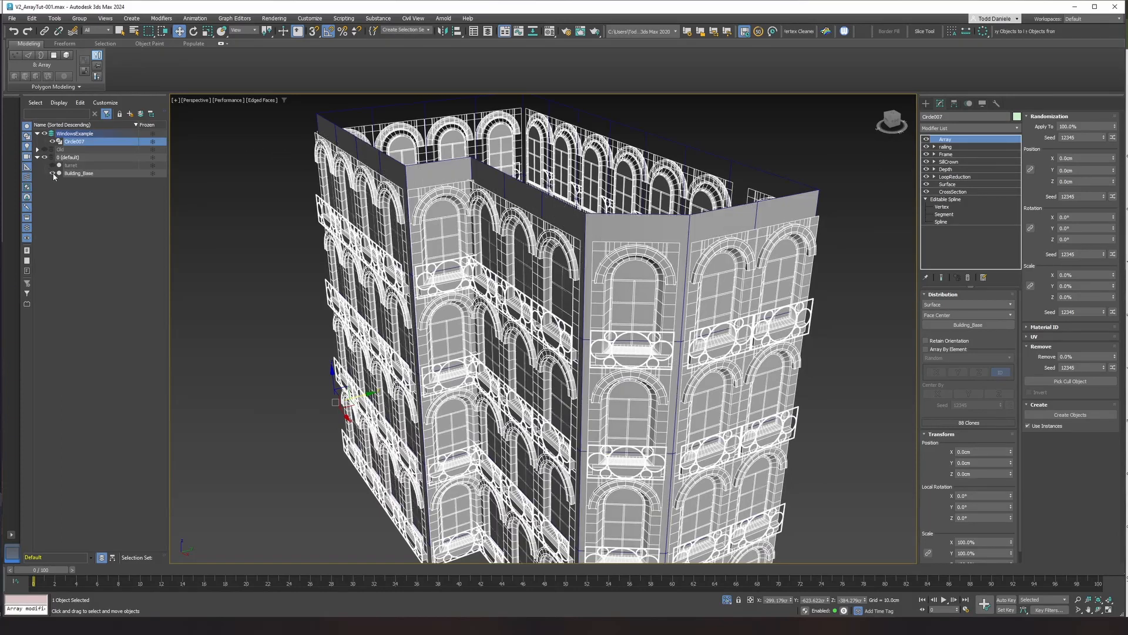
right_click(658, 238)
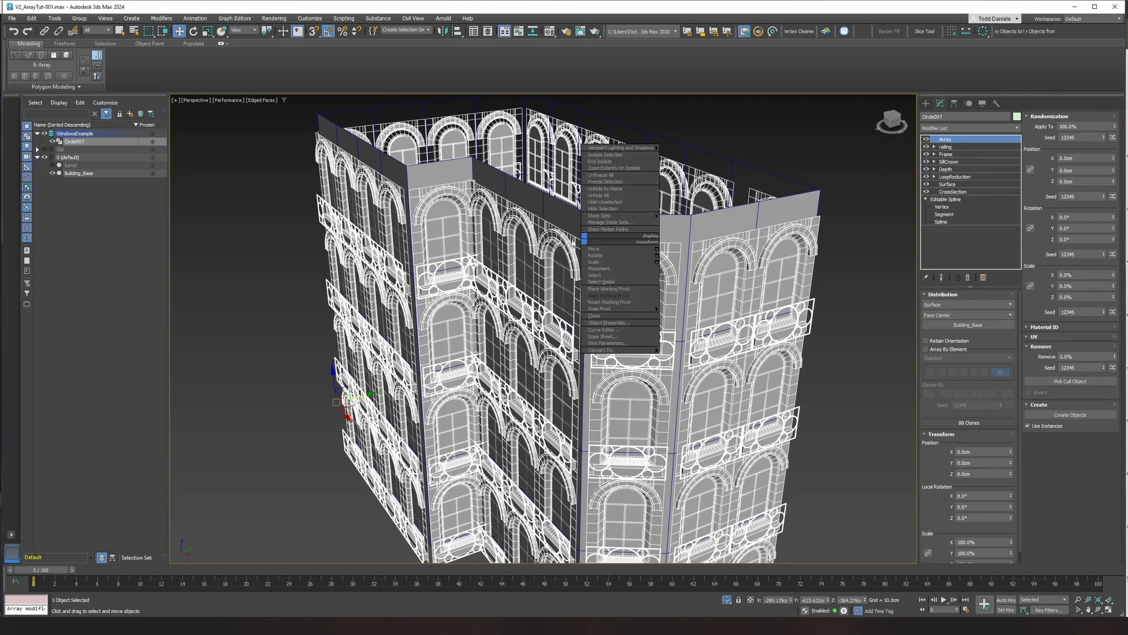
left_click(783, 138)
left_click(741, 213)
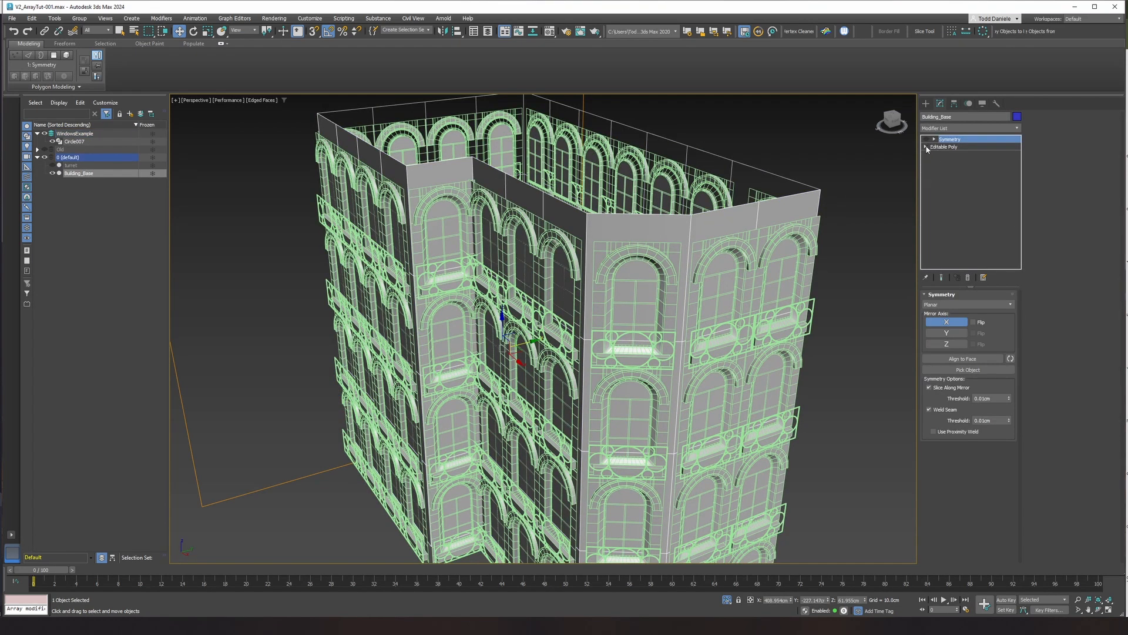
left_click(926, 147)
left_click(940, 176)
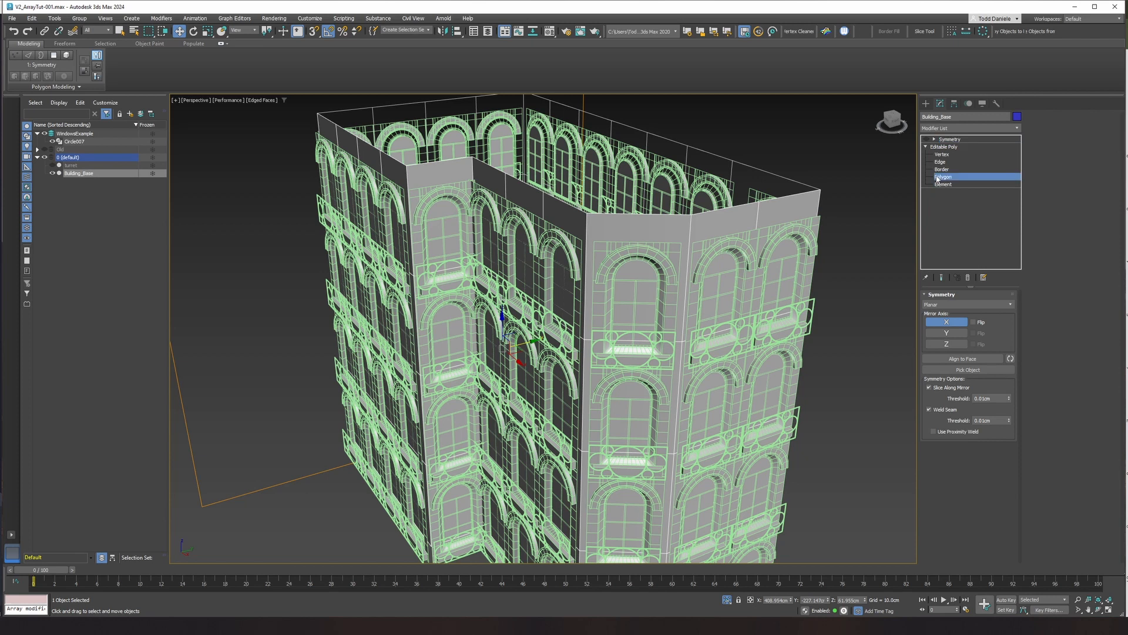
Select the 12 polygons of the recessed wall on all four floors and move them about 19 cm along Y, deeper into the building.
left_click(646, 255)
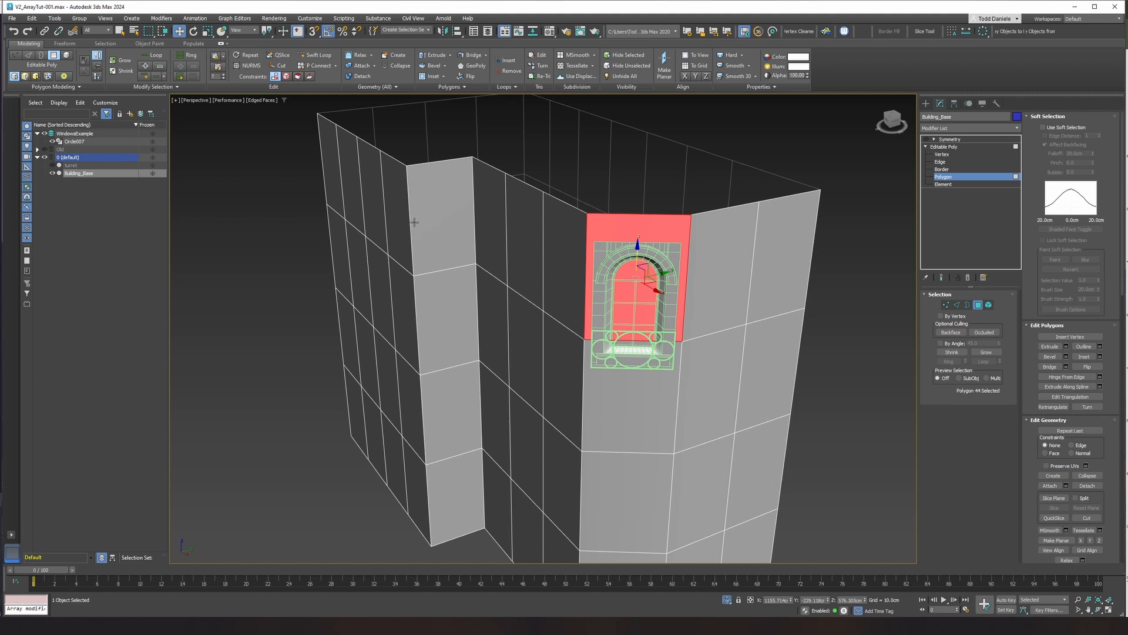
left_click(560, 276)
left_click(525, 256, "ctrl")
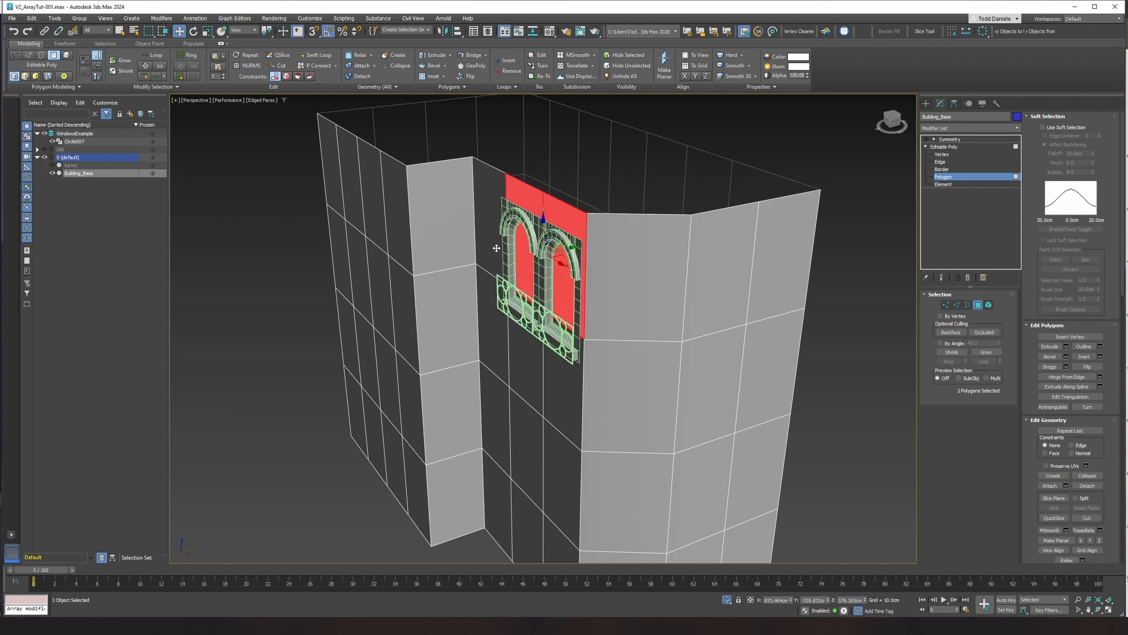
left_click(489, 235, "ctrl")
left_click(491, 353, "ctrl")
left_click(522, 373, "ctrl")
left_click(554, 390, "ctrl")
left_click(552, 461, "ctrl")
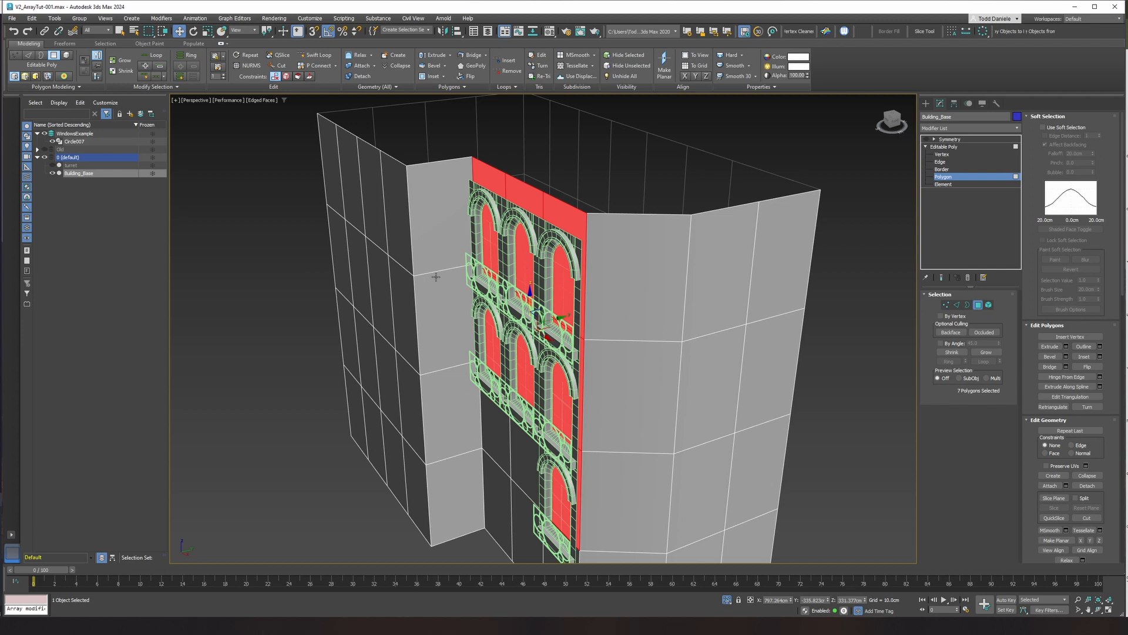
left_click(506, 453, "ctrl")
left_click(527, 460, "ctrl")
left_click(499, 493, "ctrl")
left_click(521, 532, "ctrl")
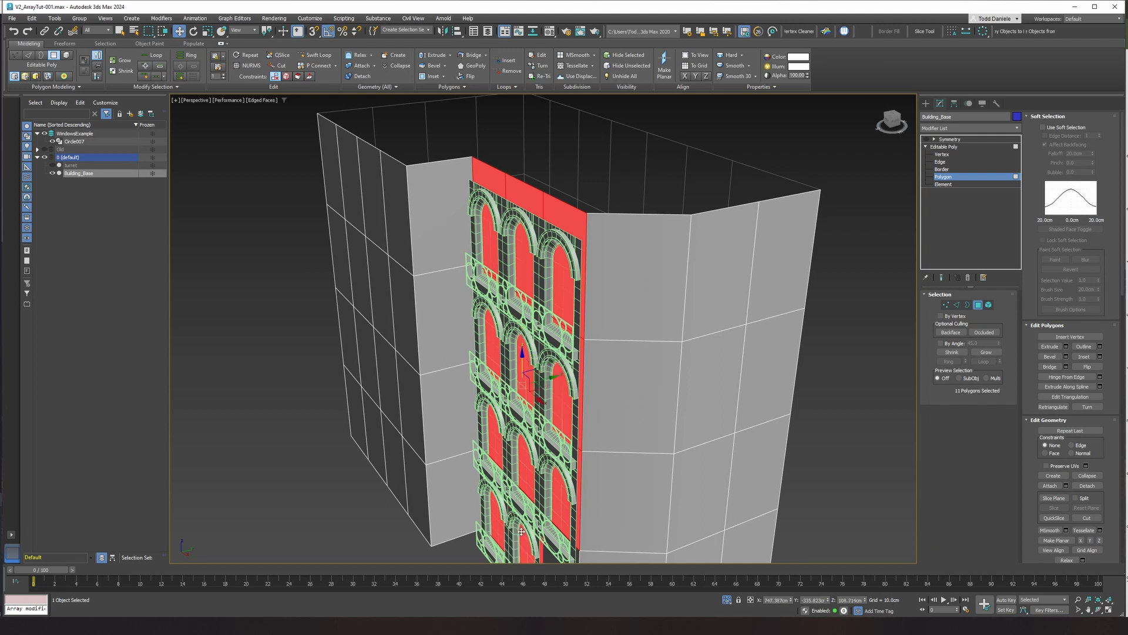
left_click(548, 558, "ctrl")
middle_click_drag(558, 392, 555, 302)
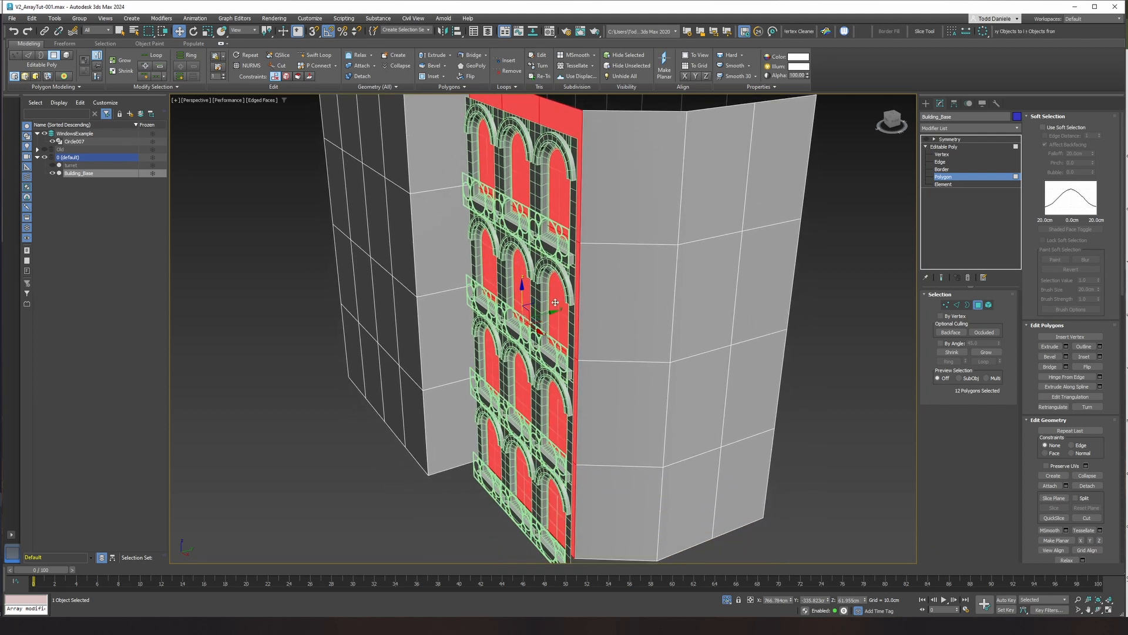
left_click_drag(548, 315, 555, 315)
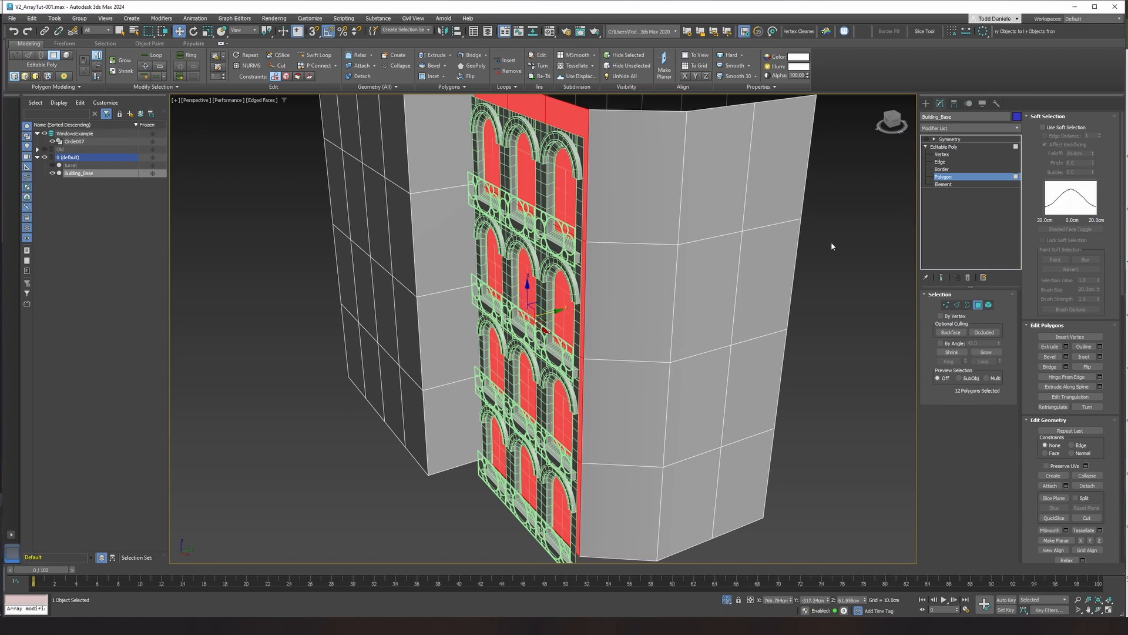
Check how the arches meet at the inner corner beside the moved wall, with the full window array shown.
left_click_drag(853, 287, 848, 280)
middle_click_drag(849, 279, 705, 344, "alt")
scroll(505, 204, "up", 4)
scroll(359, 246, "down", 1)
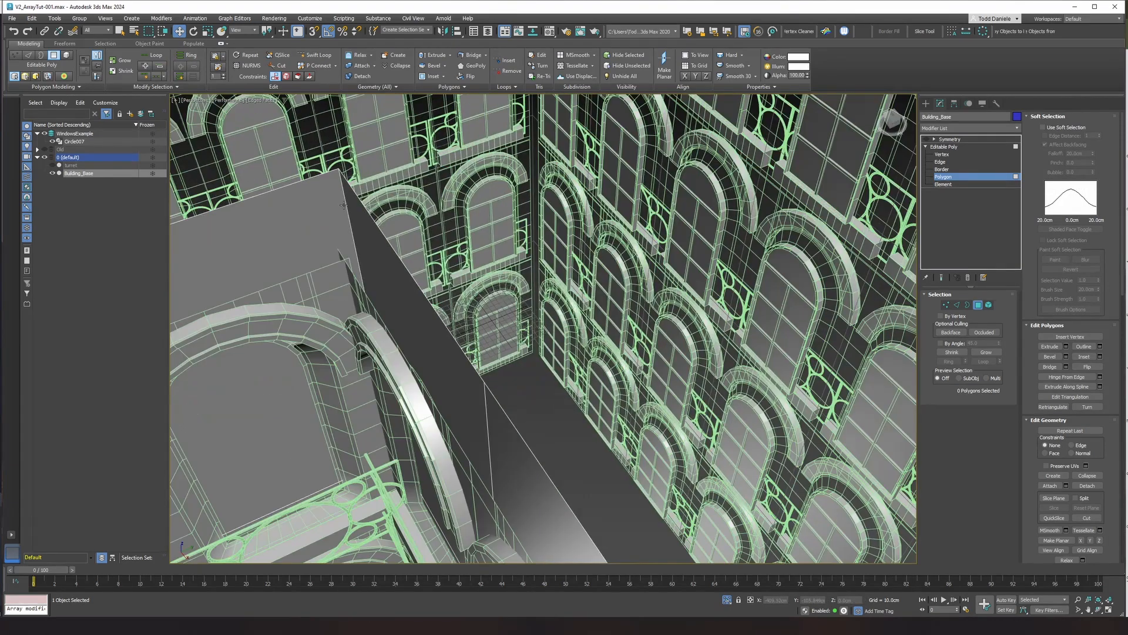
middle_click_drag(360, 255, 489, 195)
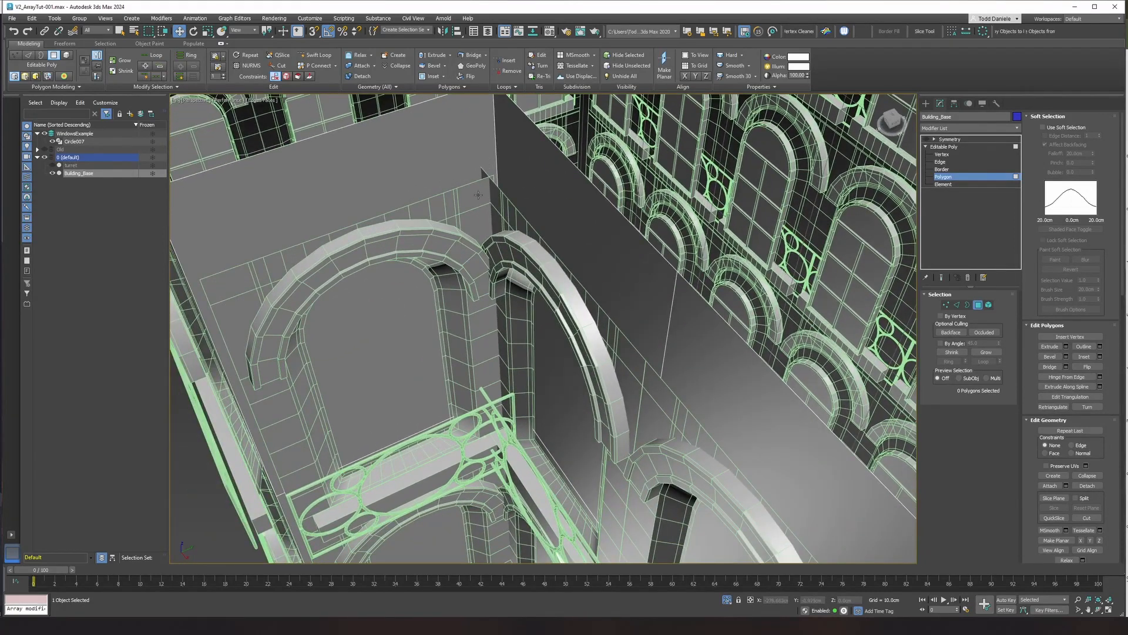
scroll(477, 195, "down", 2)
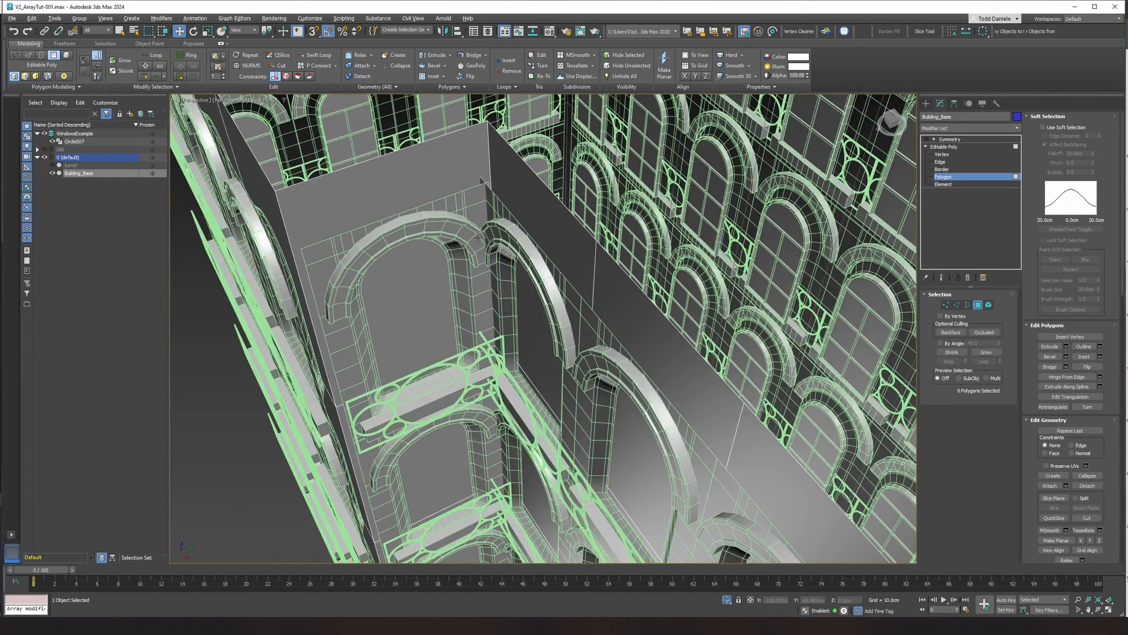
scroll(478, 237, "up", 1)
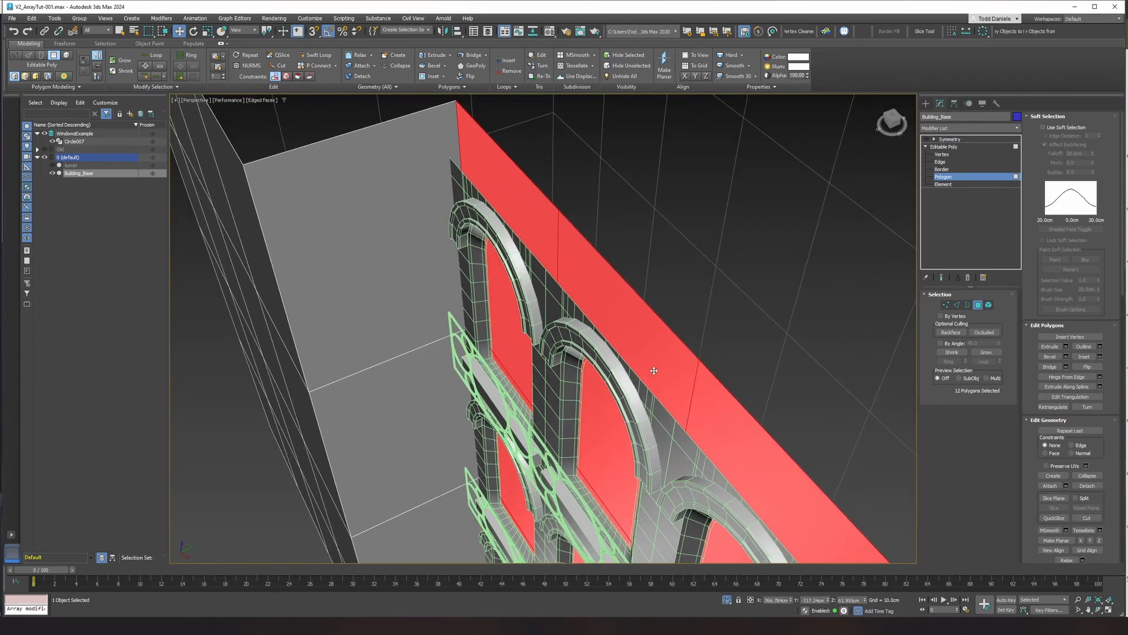
scroll(600, 279, "up", 3)
scroll(600, 279, "down", 6)
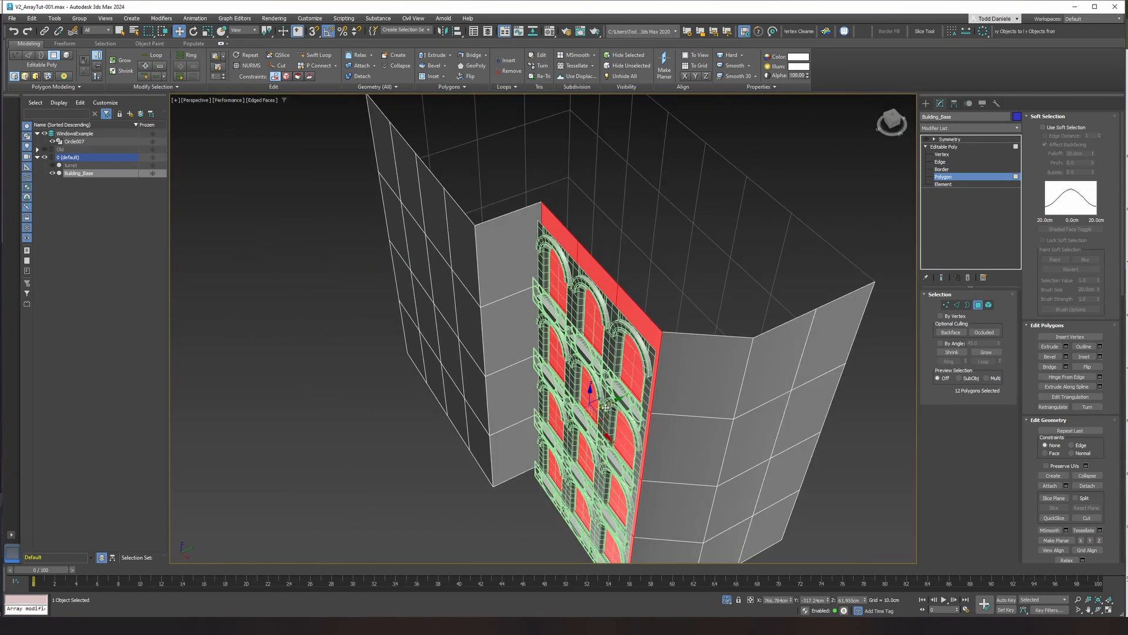
Move the recessed wall polygons slightly further along Y, then clear the polygon selection and leave Building_Base's Polygon level.
left_click_drag(608, 404, 707, 330)
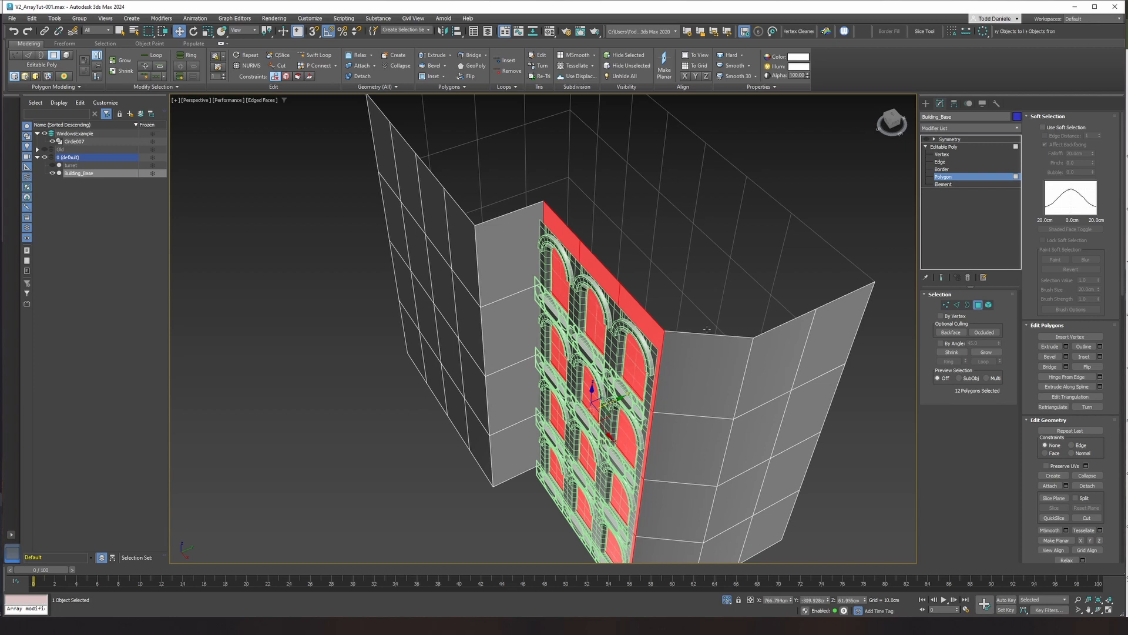
left_click(947, 147)
left_click(910, 170)
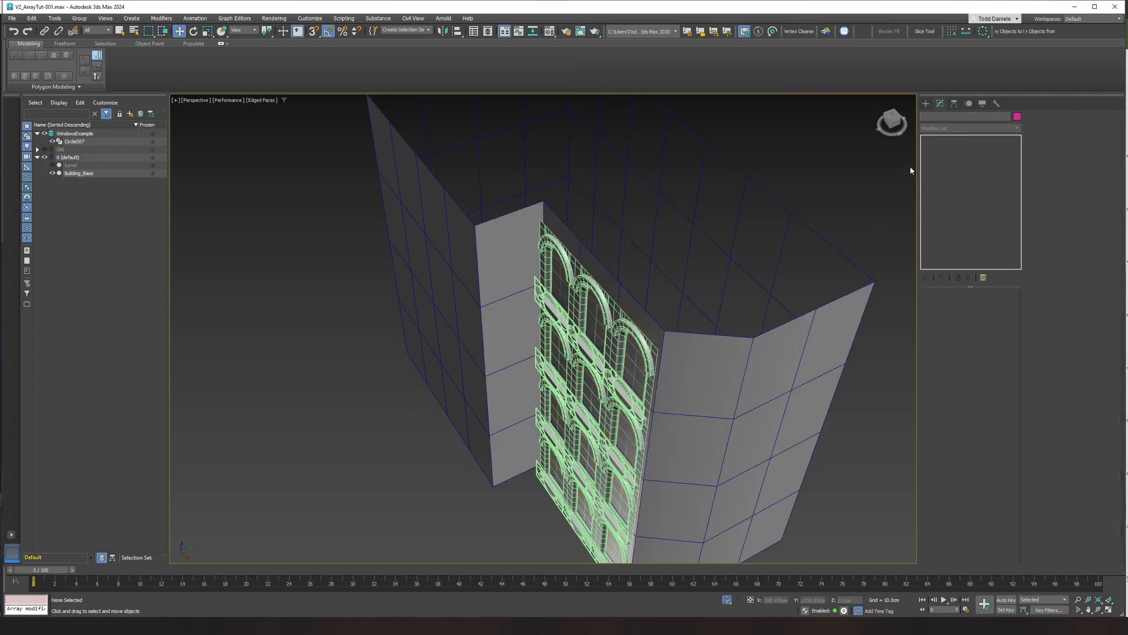
left_click(783, 350)
left_click(943, 176)
key("ctrl+d")
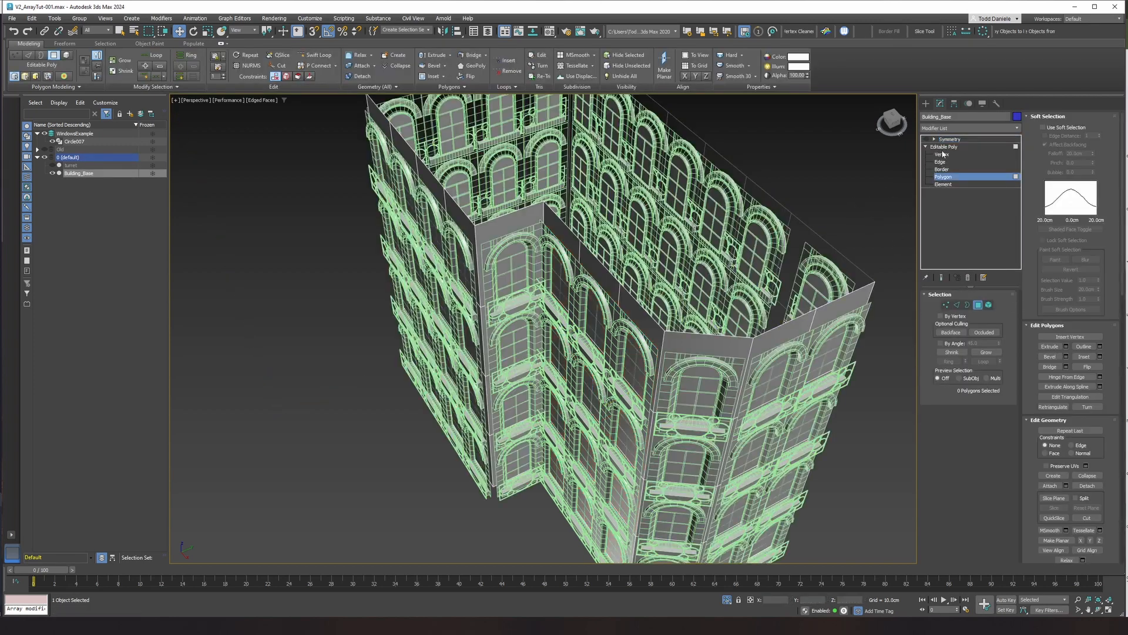
left_click(944, 147)
Examine the fit of the arches and railings at the adjusted inner corner and along the neighbouring walls.
scroll(533, 232, "up", 5)
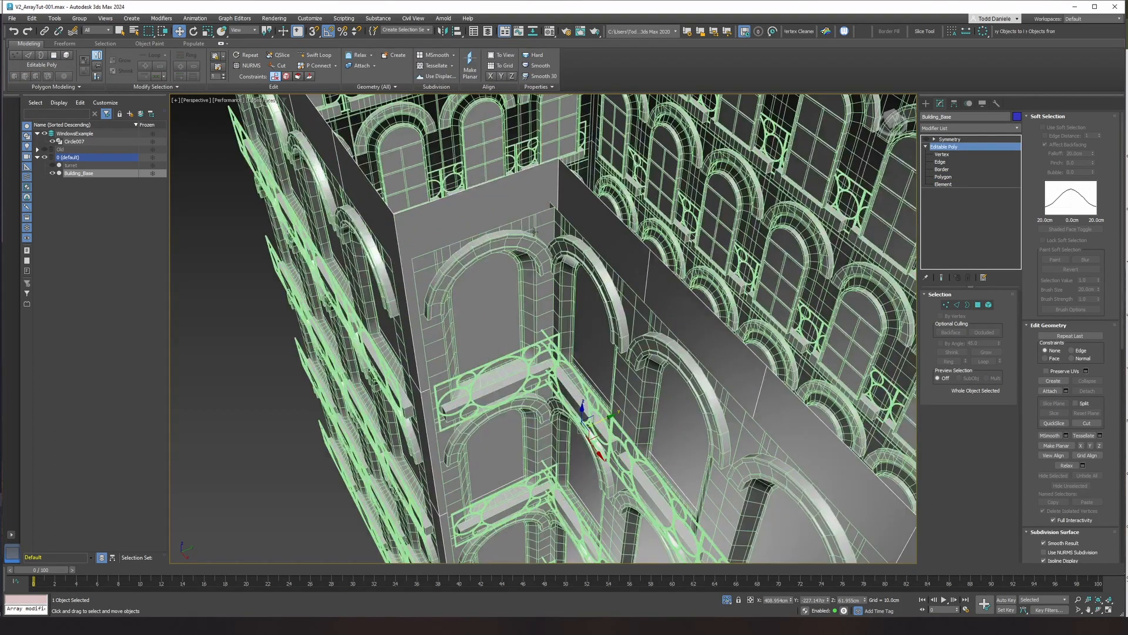
key("F4")
mouse_move(535, 233)
middle_mouse_down("alt")
mouse_move(609, 263)
mouse_move(631, 253)
mouse_move(538, 302)
middle_mouse_up("alt")
scroll(538, 302, "down", 1)
key("F4")
middle_click_drag(587, 252, 524, 247)
scroll(517, 245, "down", 2)
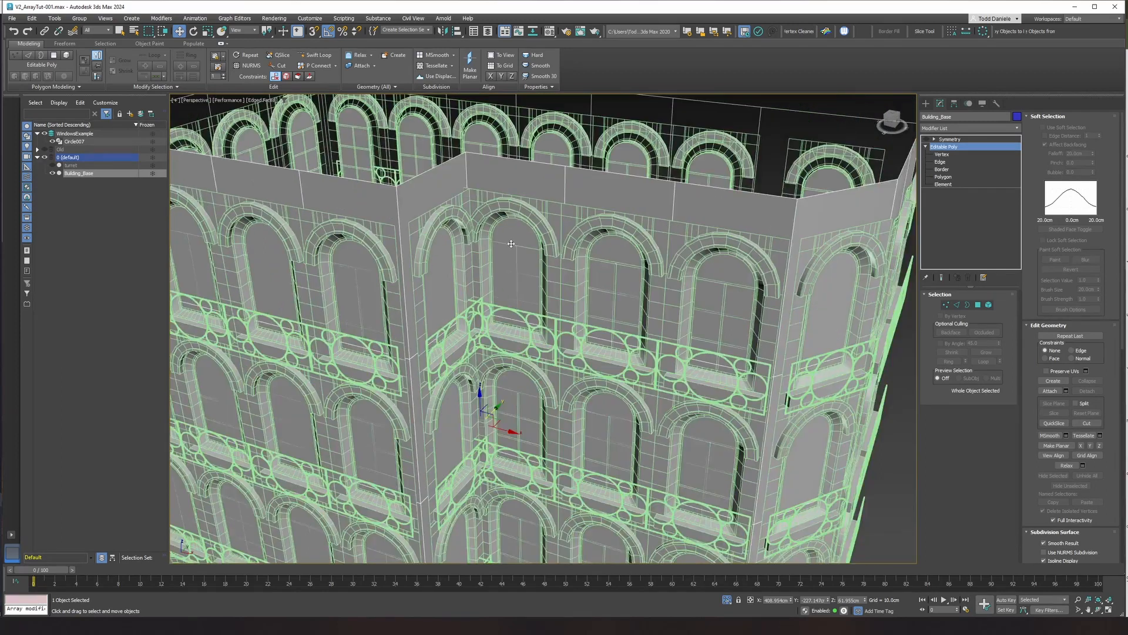
middle_click_drag(627, 223, 582, 219)
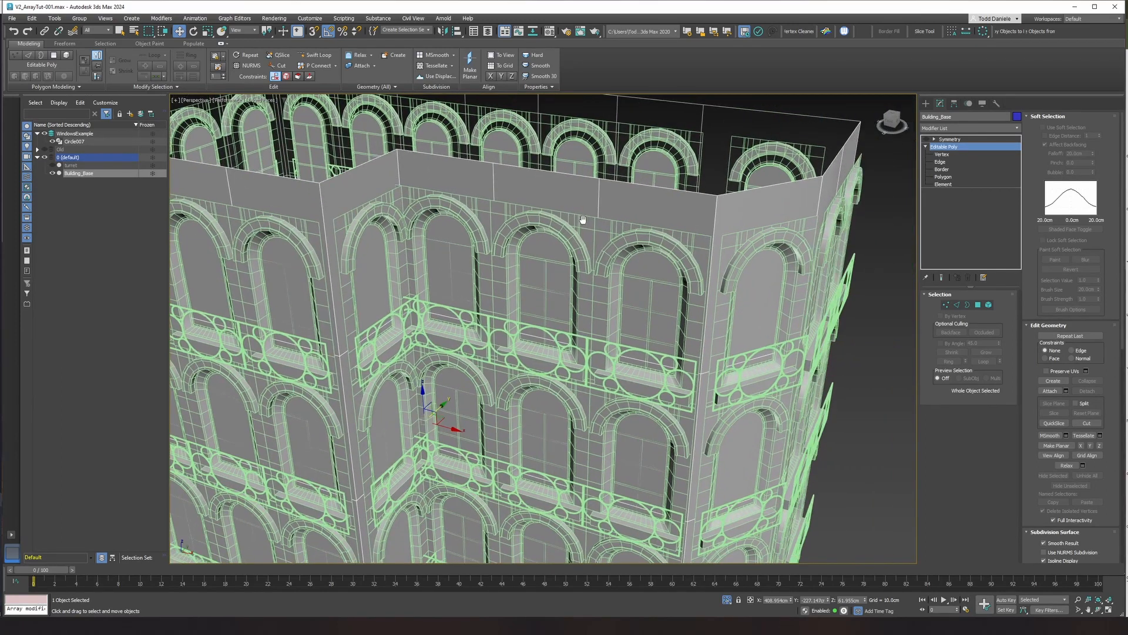
scroll(586, 216, "down", 2)
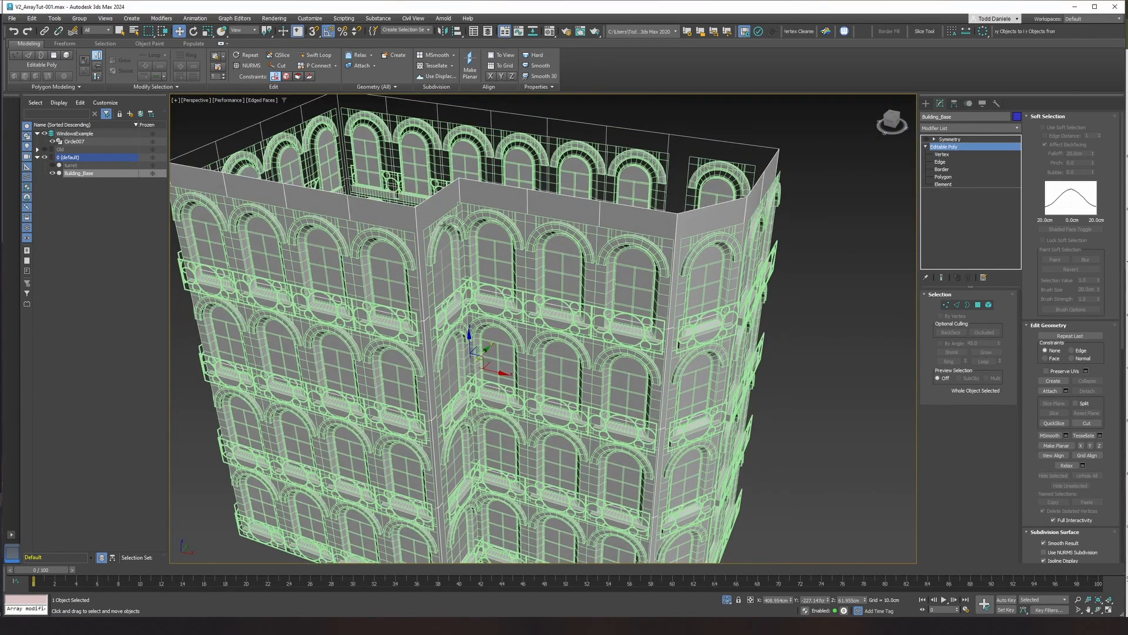
scroll(452, 223, "up", 2)
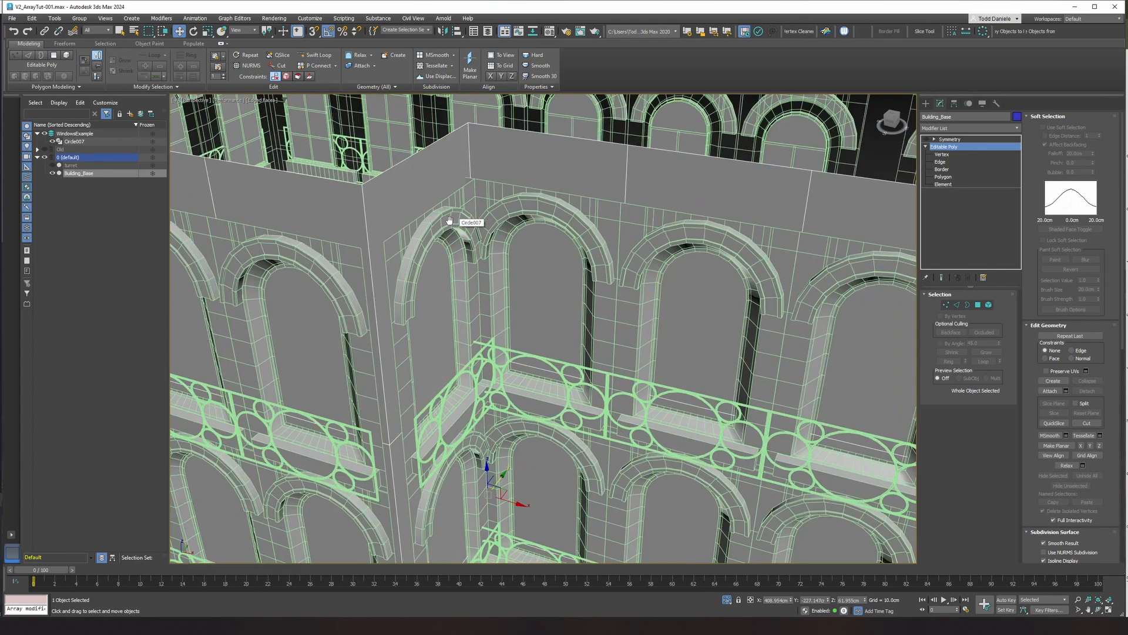
Review the four-floor facade with its arched windows and railings, both with and without edged faces.
middle_click_drag(452, 222, 525, 219)
scroll(525, 219, "down", 2)
mouse_move(710, 229)
middle_mouse_down("alt")
mouse_move(549, 243)
mouse_move(678, 235)
mouse_move(738, 191)
mouse_move(728, 194)
middle_mouse_up("alt")
key("F4")
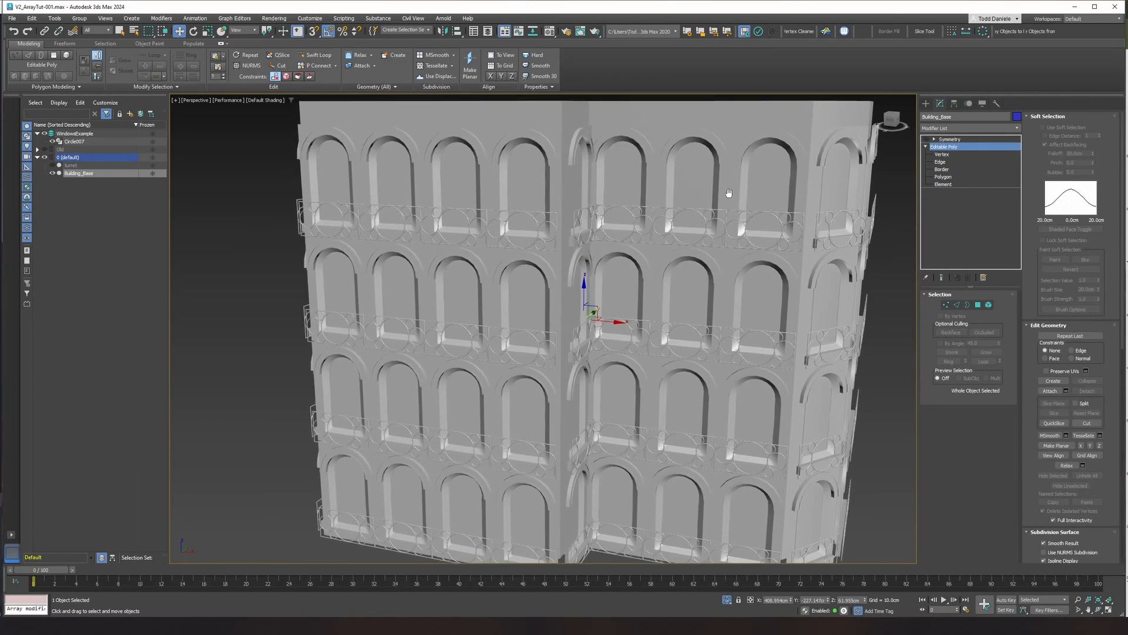
key("F4")
middle_click_drag(730, 132, 710, 163)
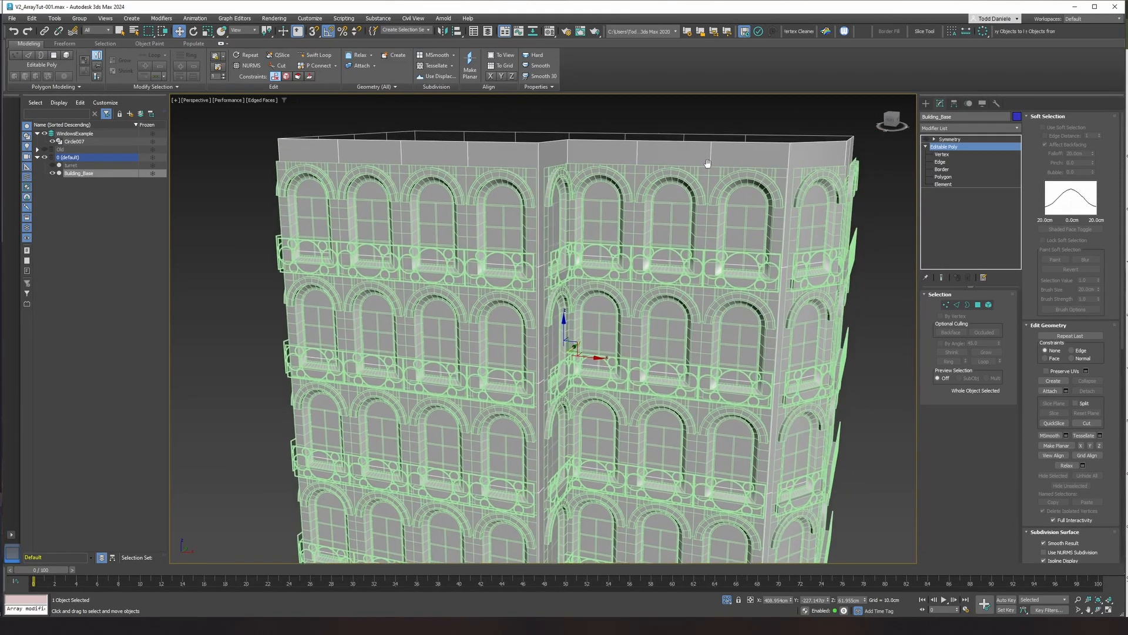
Try extending Building_Base's open top border upward along Z by one floor, then undo it and leave Border level.
left_click(938, 169)
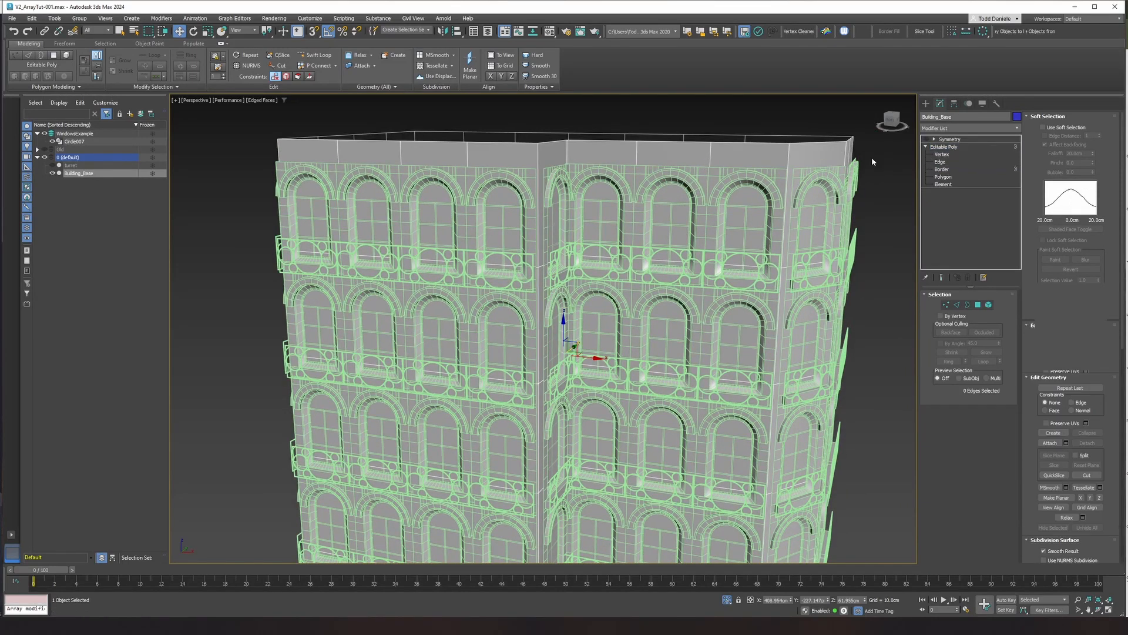
scroll(773, 143, "down", 5)
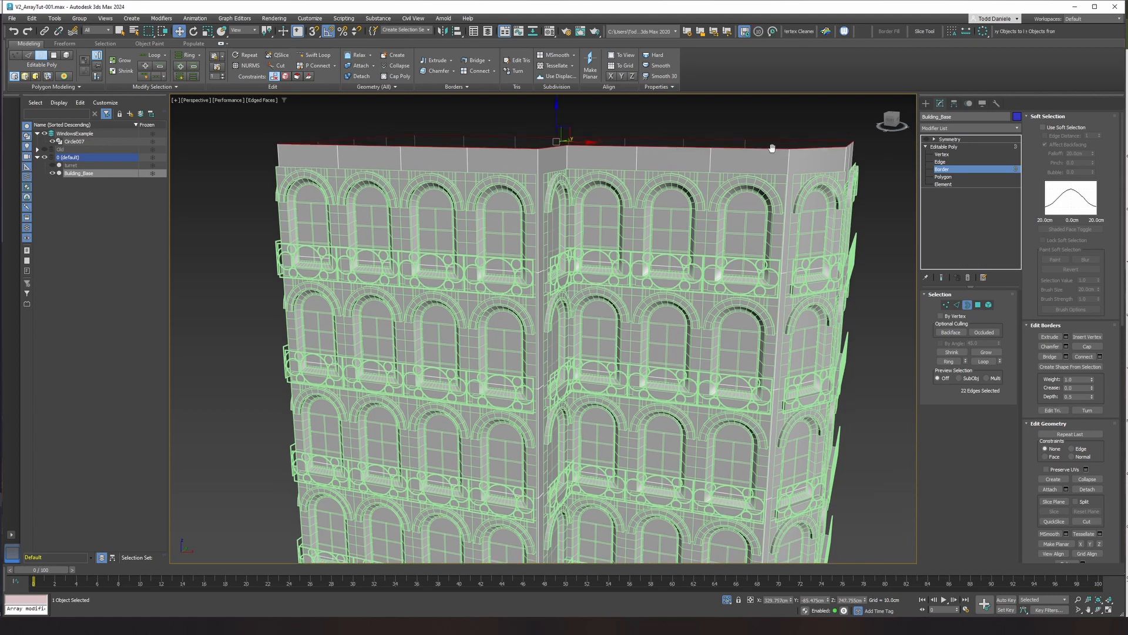
middle_click_drag(765, 166, 728, 201)
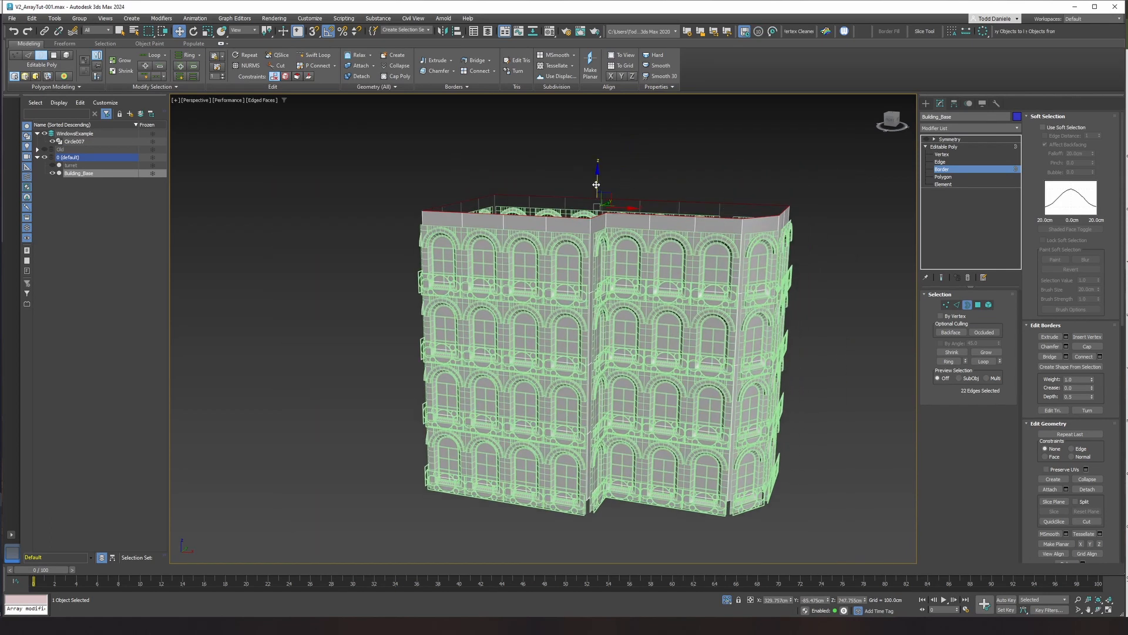
left_click_drag(596, 184, 604, 113)
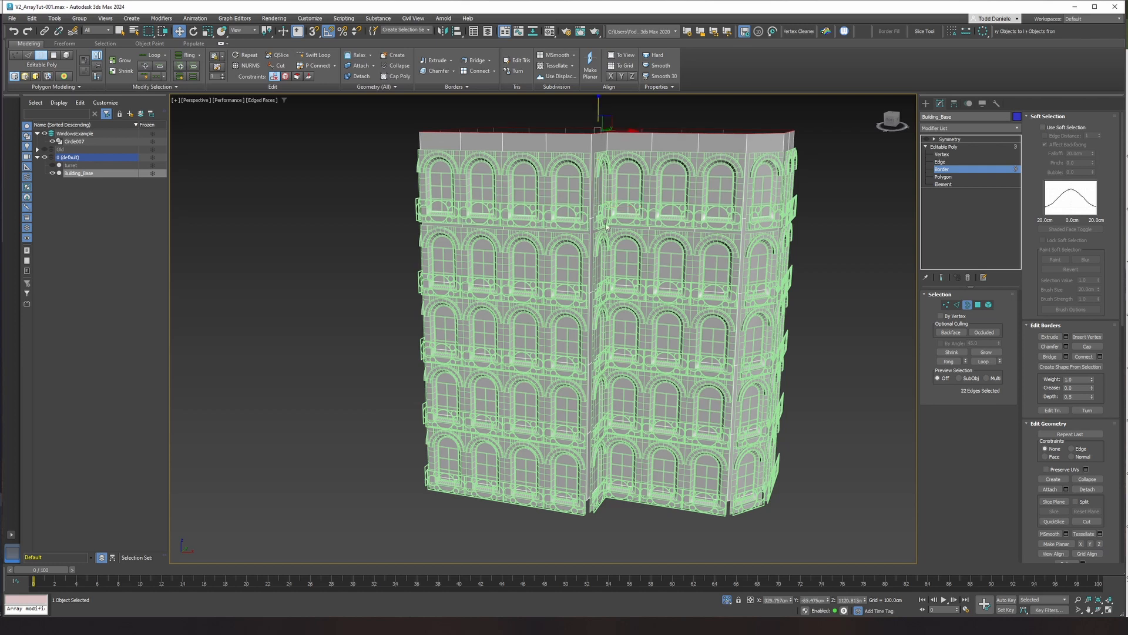
key("F4")
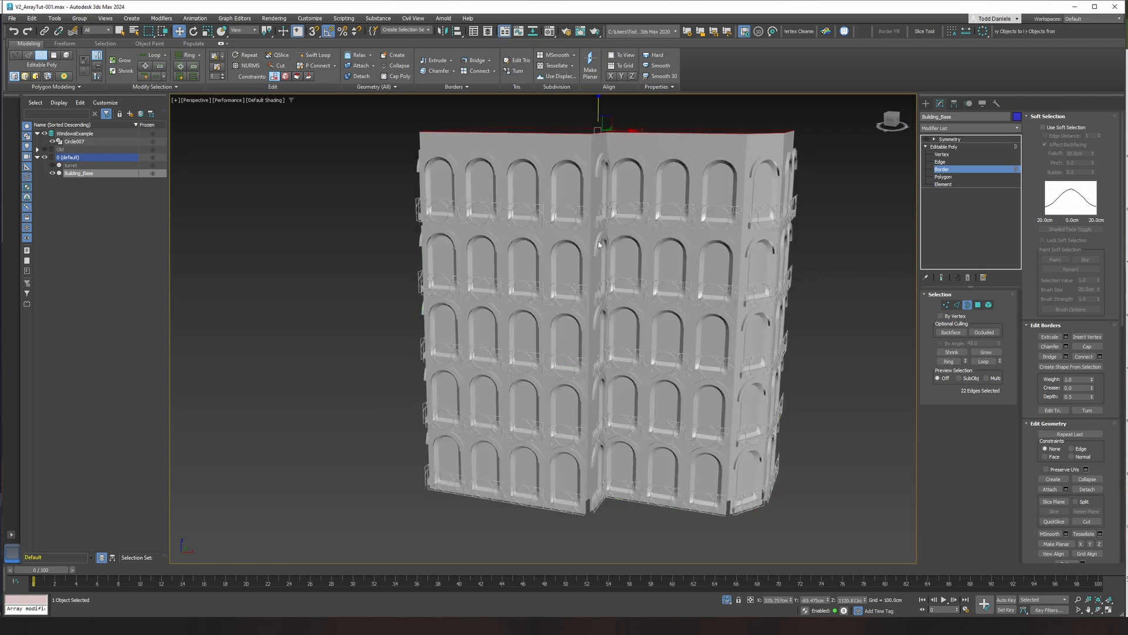
key("F4")
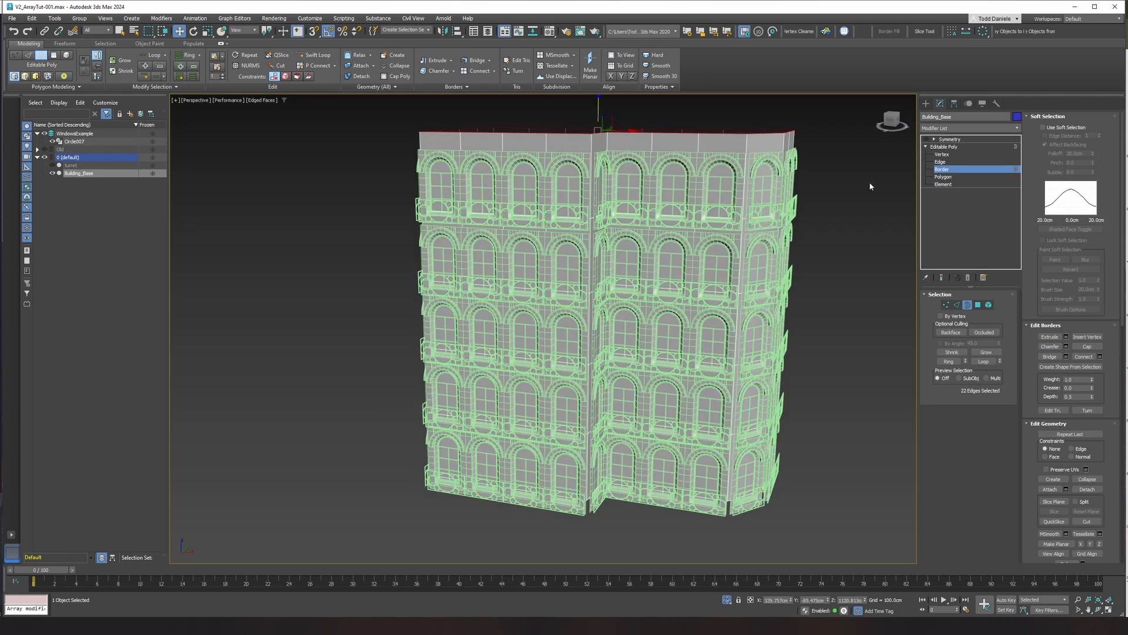
key("ctrl+z")
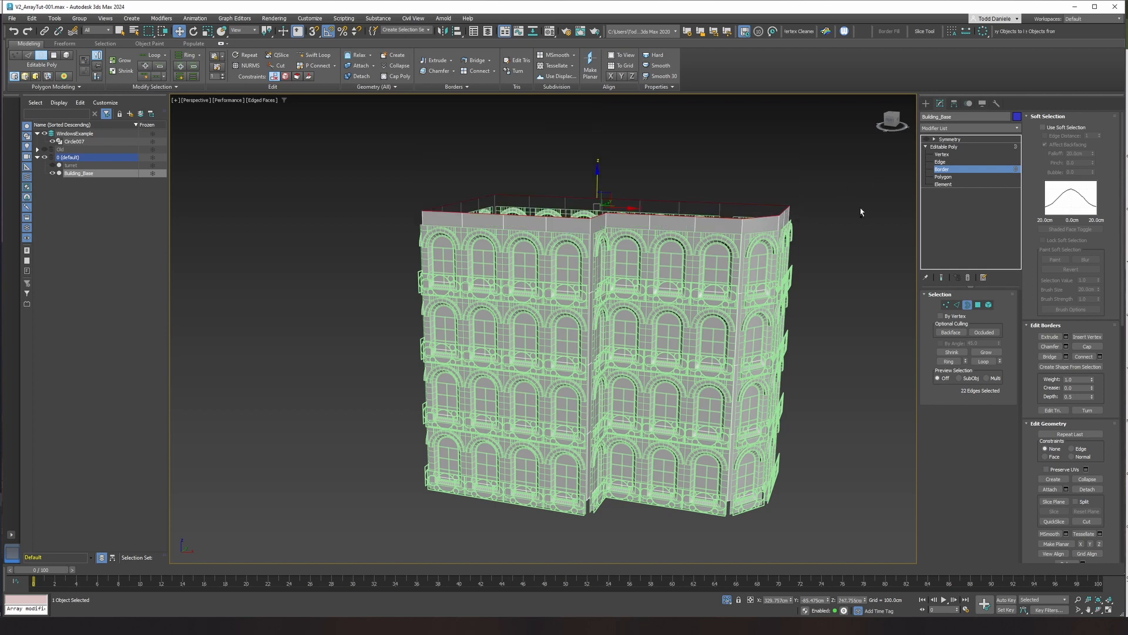
left_click(951, 147)
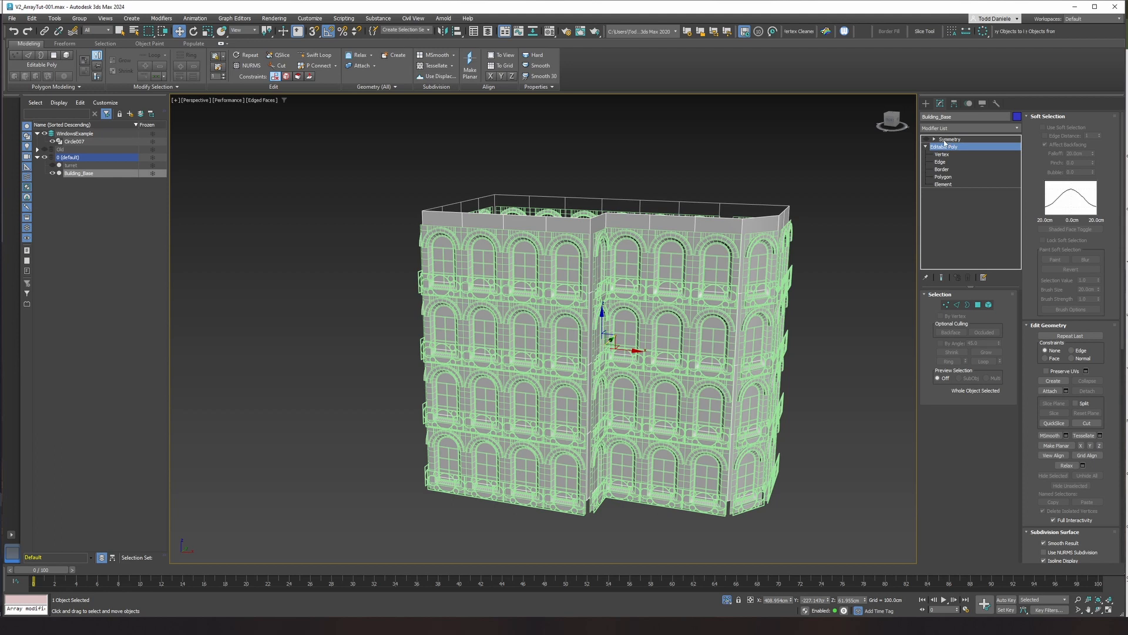
Preview Building_Base and its windows mirrored across X with the Symmetry modifier, then turn the modifier off.
left_click(946, 140)
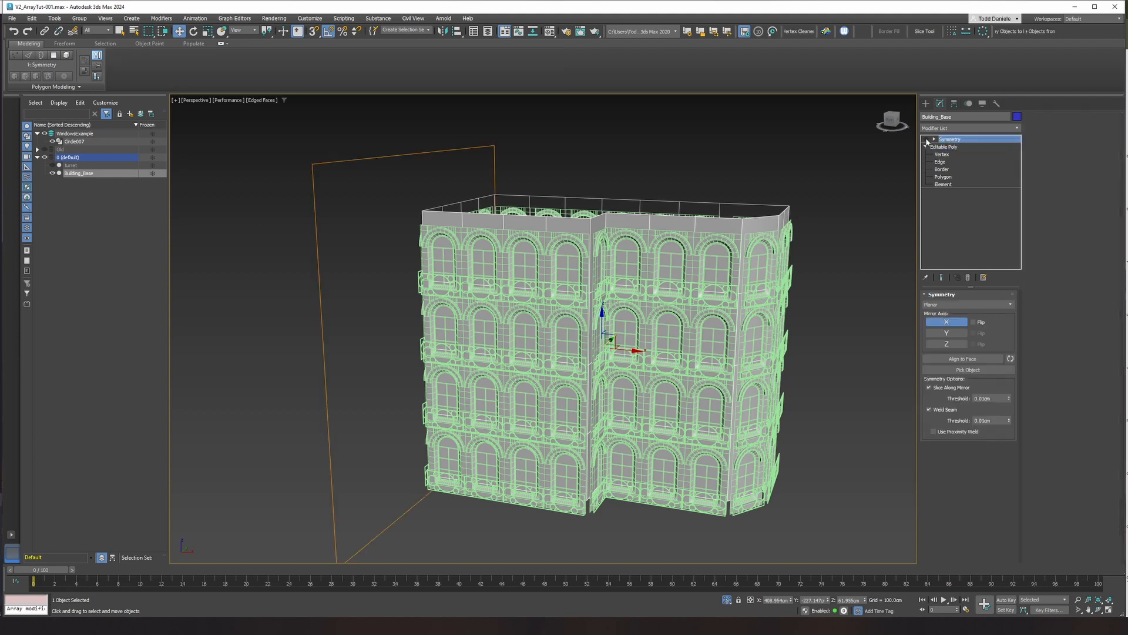
mouse_move(652, 204)
middle_mouse_down("alt")
mouse_move(618, 208)
mouse_move(624, 221)
mouse_move(656, 218)
middle_mouse_up("alt")
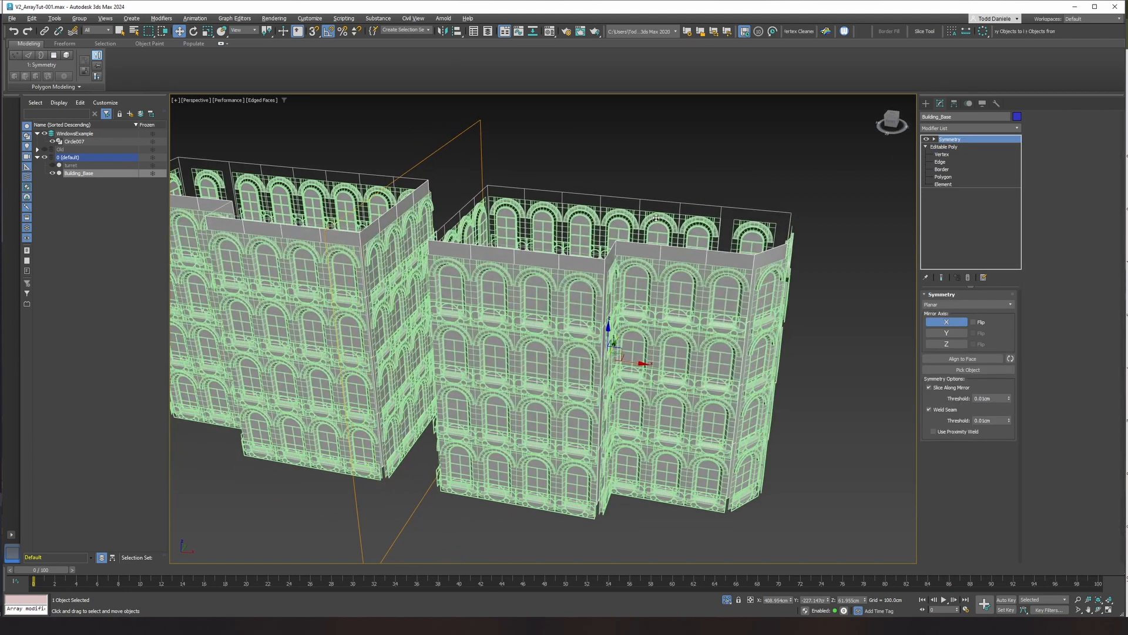
left_click(927, 140)
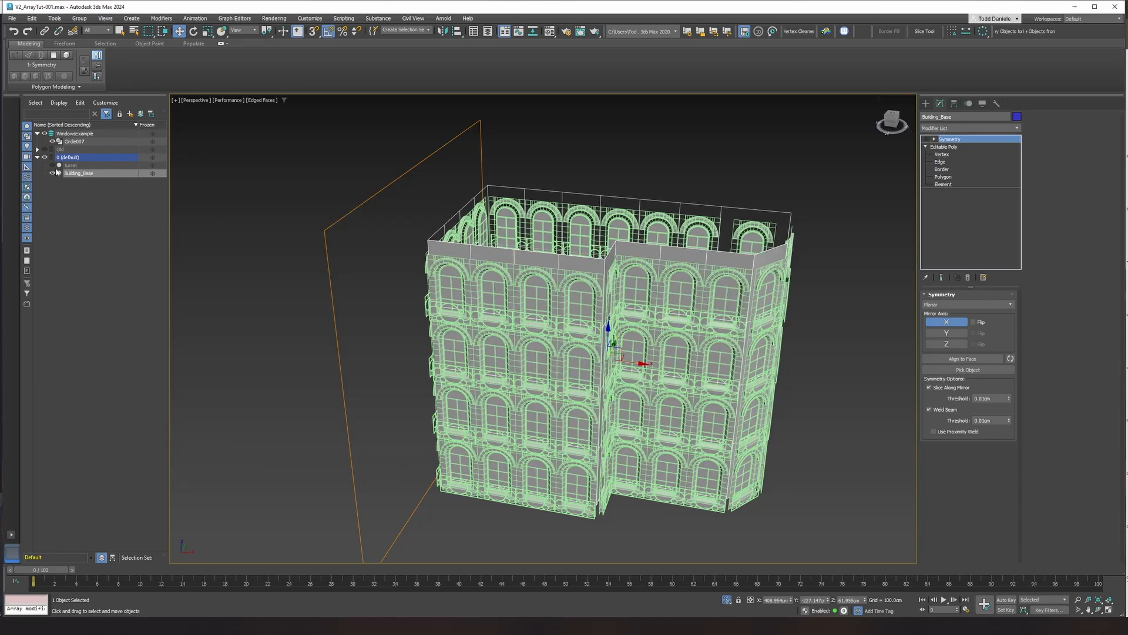
Unhide the turret object and select it beside the building's side wall.
left_click(53, 165)
middle_click_drag(545, 266, 478, 240, "alt")
left_click(479, 305)
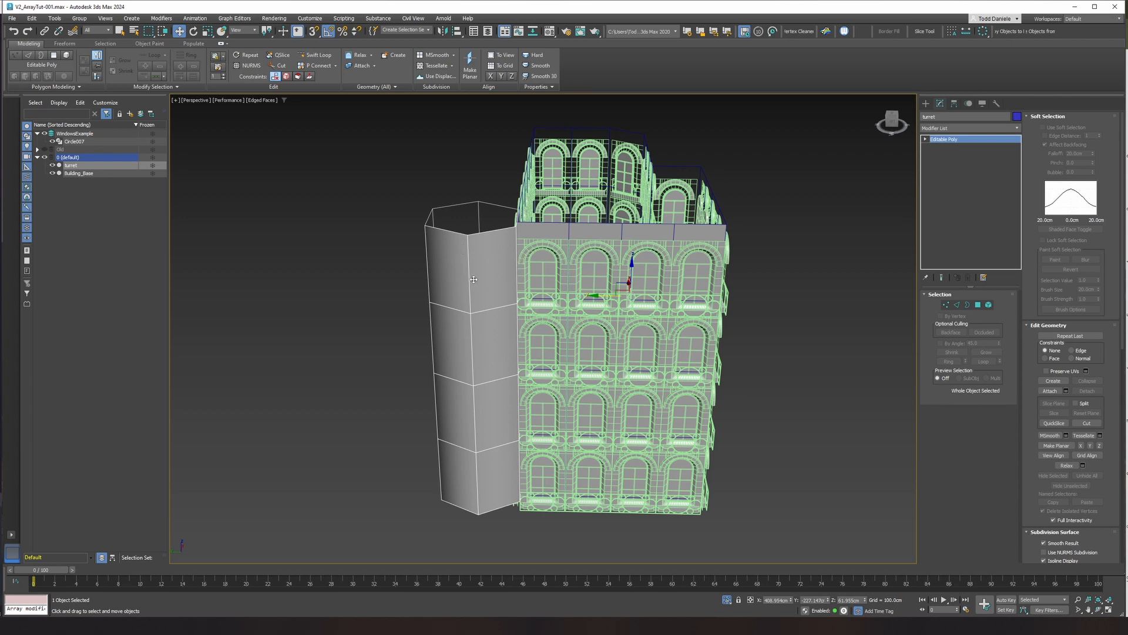
middle_click_drag(486, 302, 462, 308, "alt")
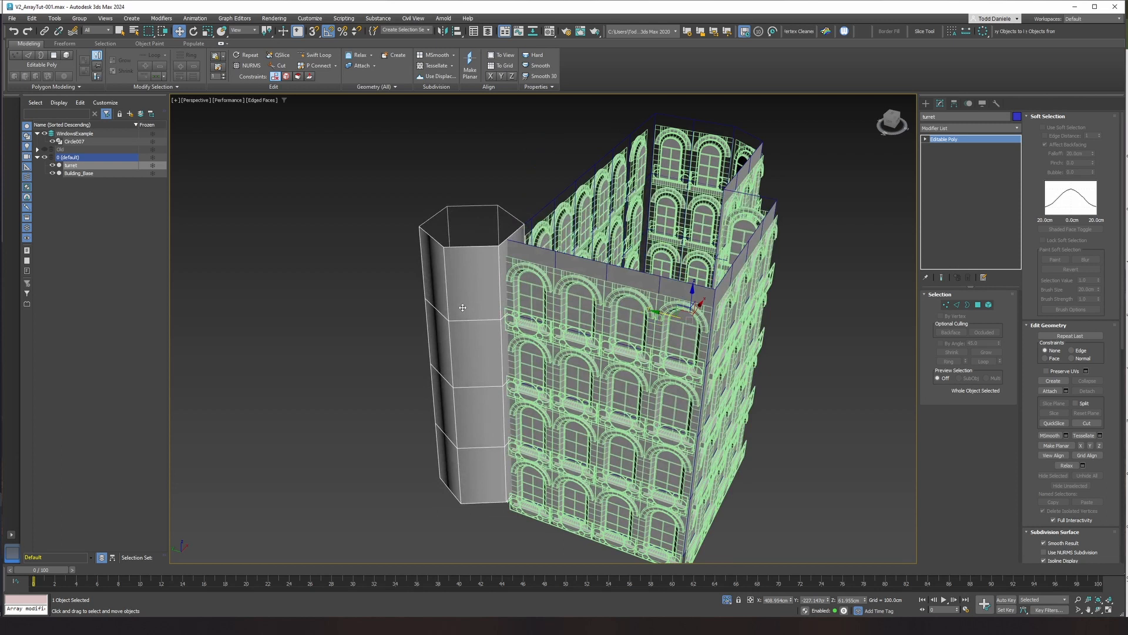
Add an Edit Poly modifier to Building_Base between its Editable Poly base and the Symmetry modifier.
left_click(567, 261)
left_click(946, 146)
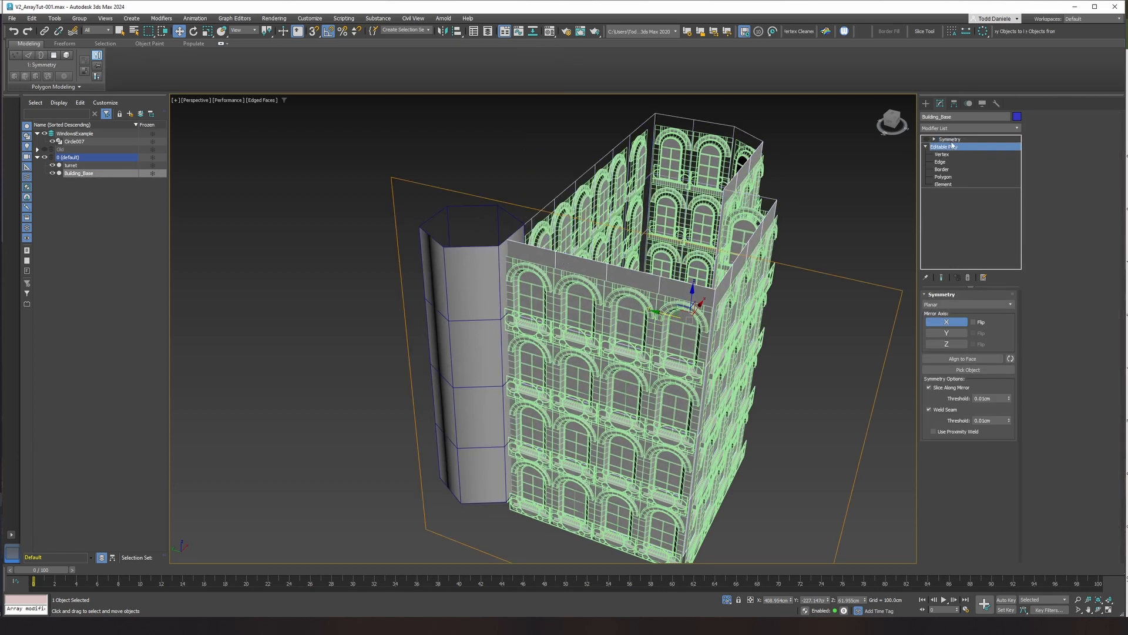
left_click(959, 128)
type("ed")
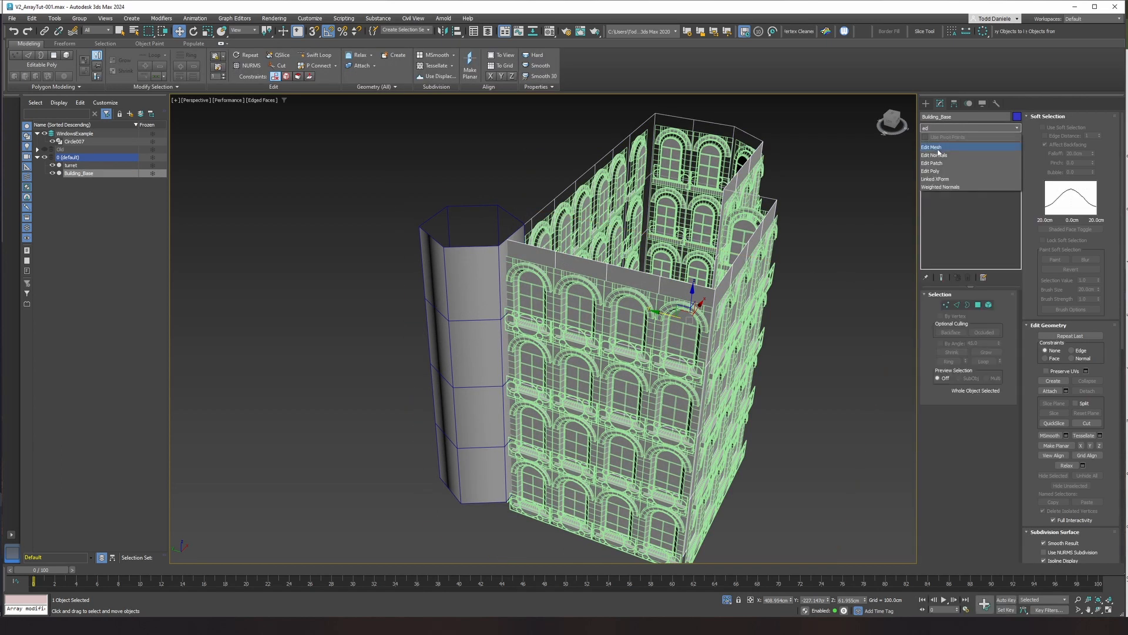
left_click(935, 171)
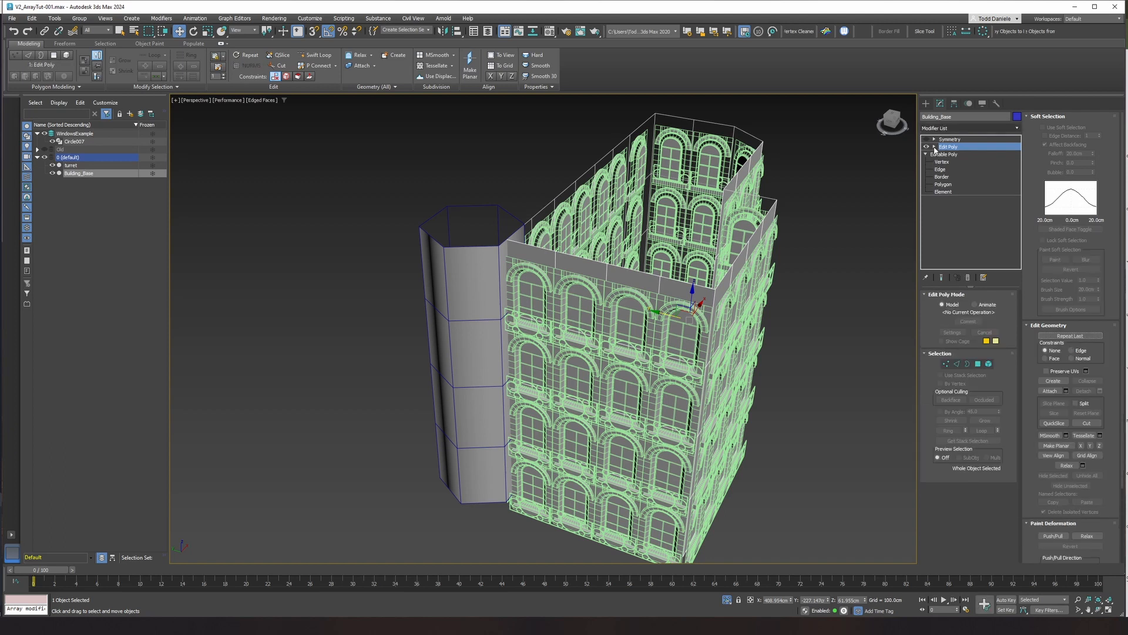
Attach the turret to Building_Base in the Edit Poly modifier, then switch to its Polygon level with nothing selected.
left_click(1050, 391)
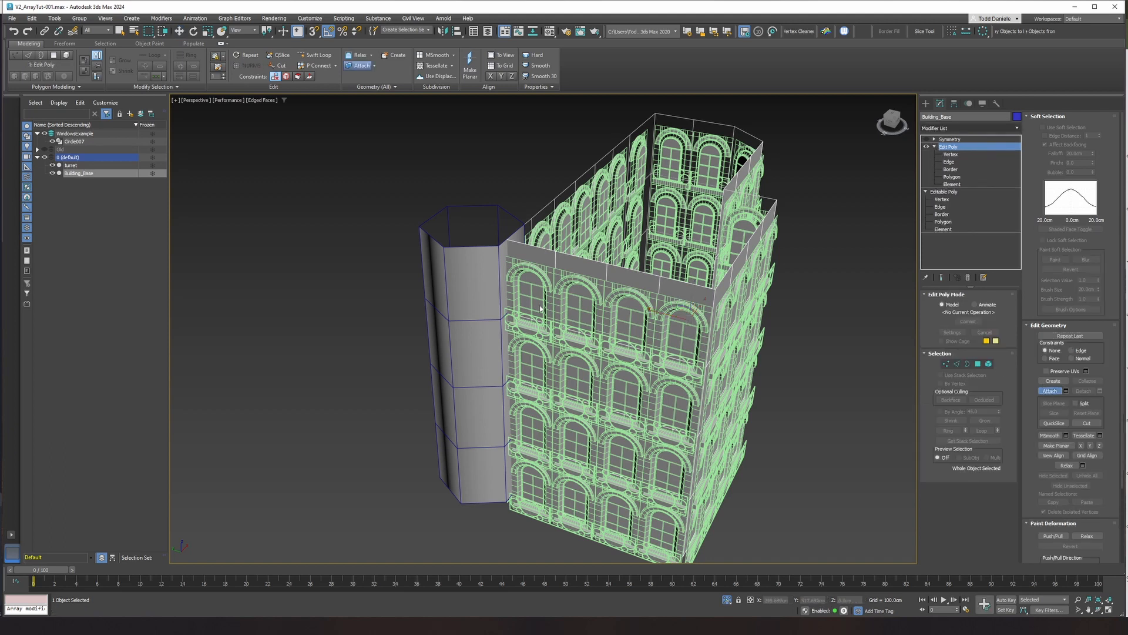
left_click(475, 290)
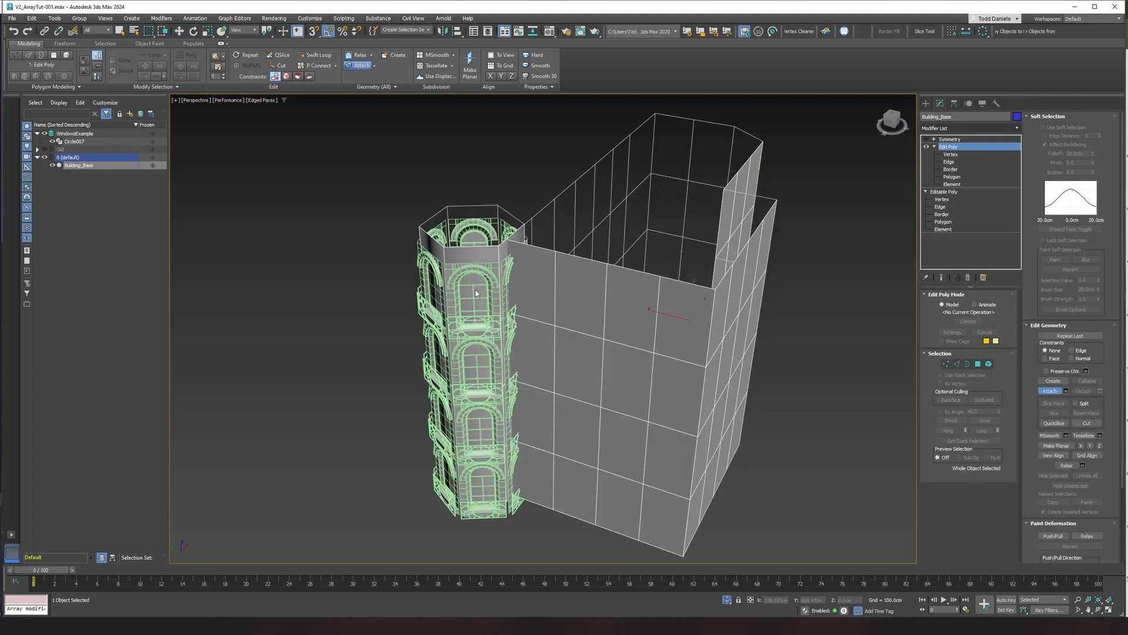
left_click(952, 176)
left_click(857, 258)
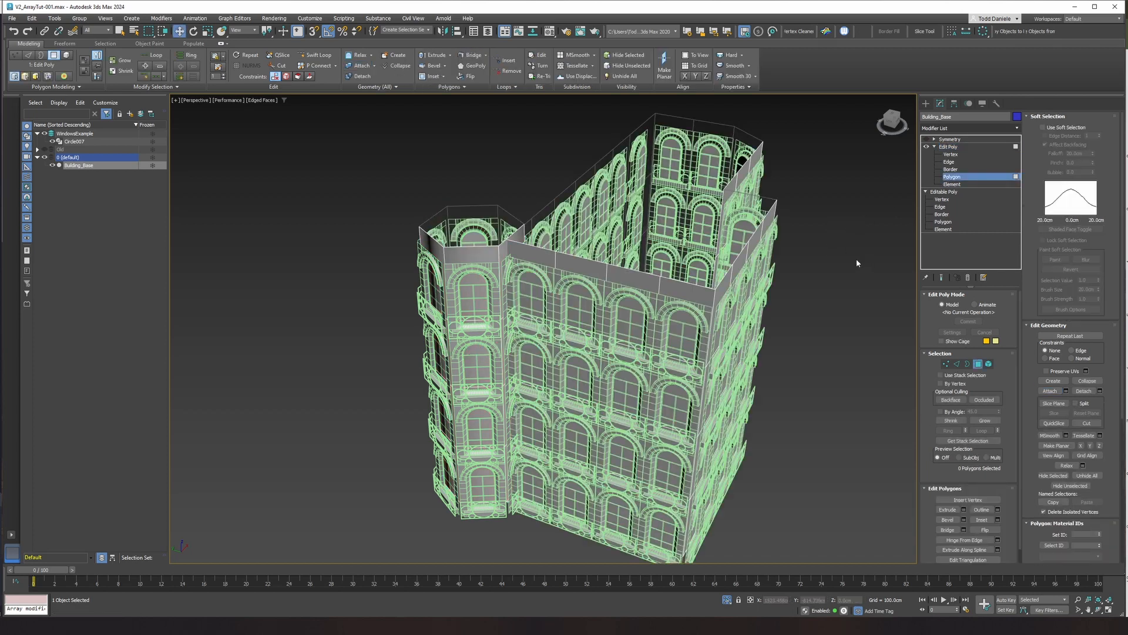
Hide the edged faces and turn on Building_Base's Symmetry modifier to mirror the building and turret across X.
key("F4")
mouse_move(840, 260)
middle_mouse_down("alt")
mouse_move(821, 234)
mouse_move(876, 221)
mouse_move(869, 244)
mouse_move(814, 252)
middle_mouse_up("alt")
scroll(814, 252, "down", 3)
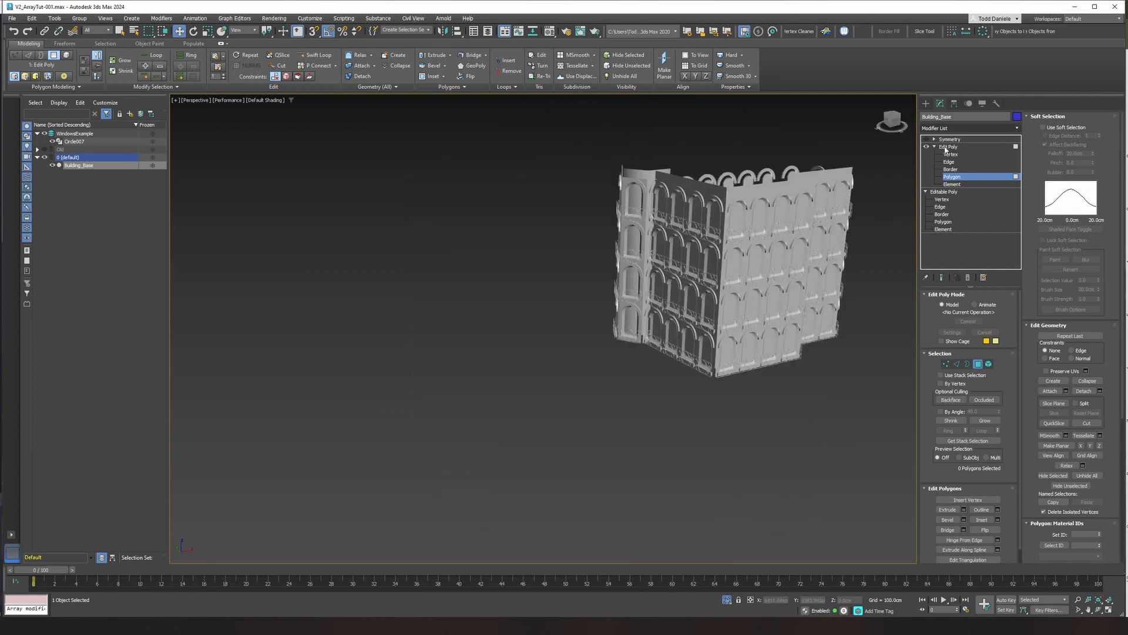
left_click(927, 140)
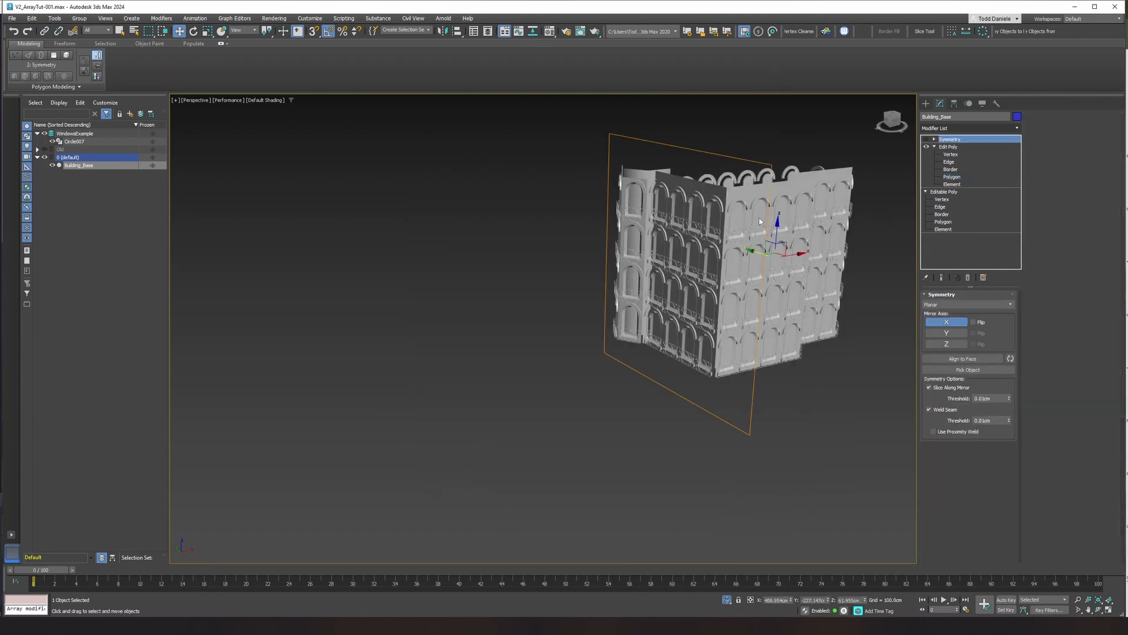
middle_click_drag(760, 221, 724, 219, "alt")
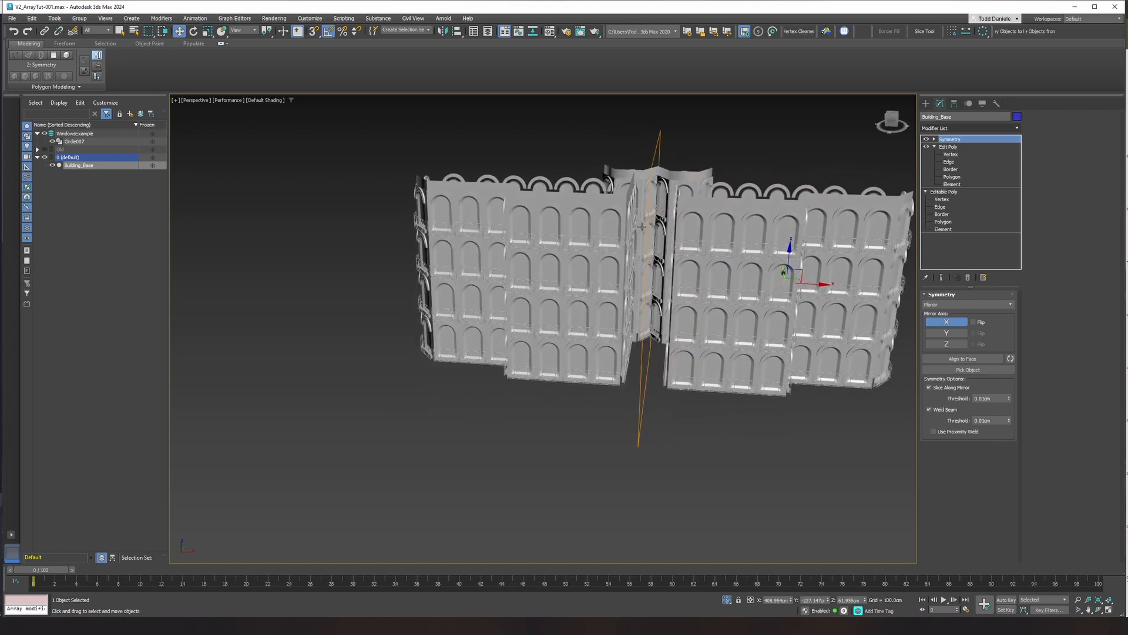
Examine the mirrored building, especially the windows on the turret and the gap between the two wings.
scroll(642, 227, "up", 8)
middle_click_drag(641, 227, 615, 215, "alt")
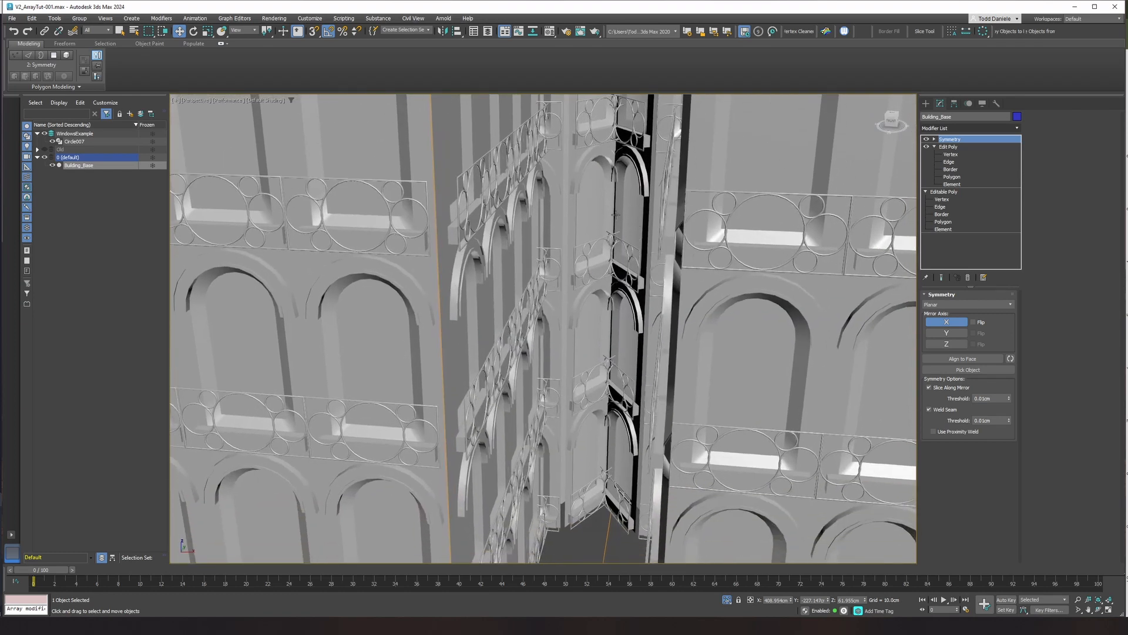
scroll(609, 354, "down", 3)
middle_click_drag(605, 427, 557, 339)
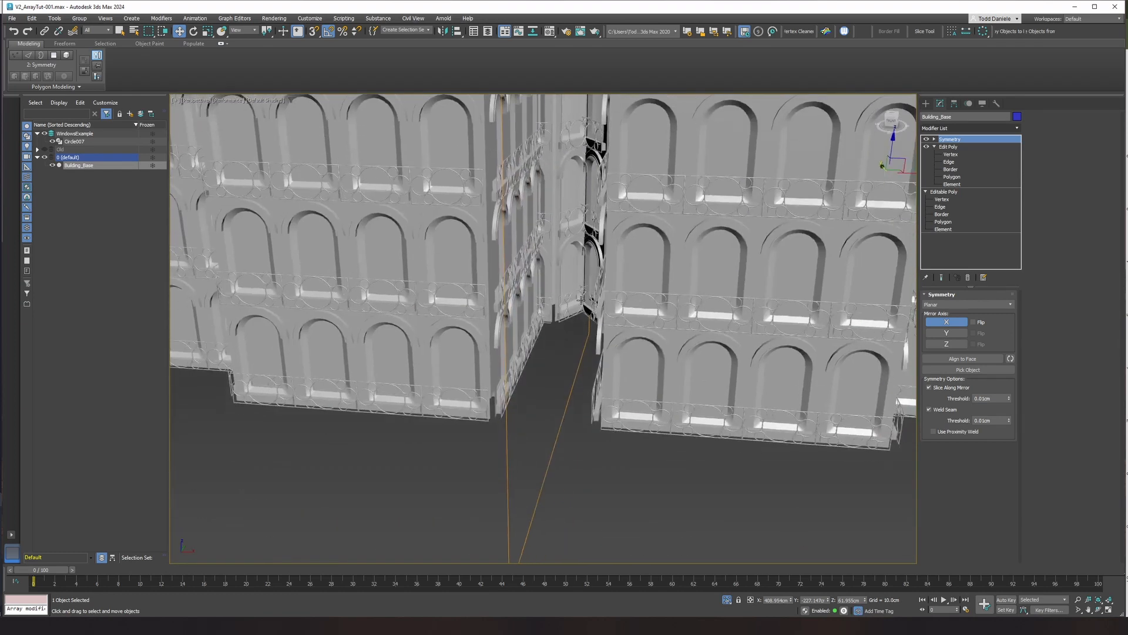
scroll(557, 339, "down", 3)
middle_click_drag(580, 376, 603, 377, "alt")
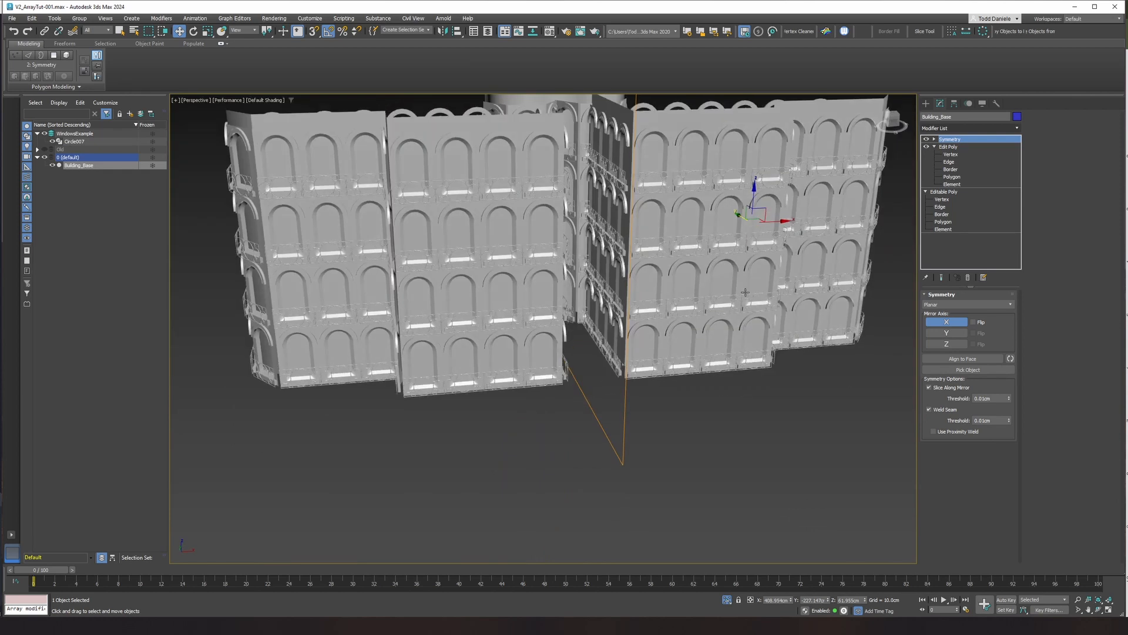
middle_click_drag(742, 294, 813, 240, "alt")
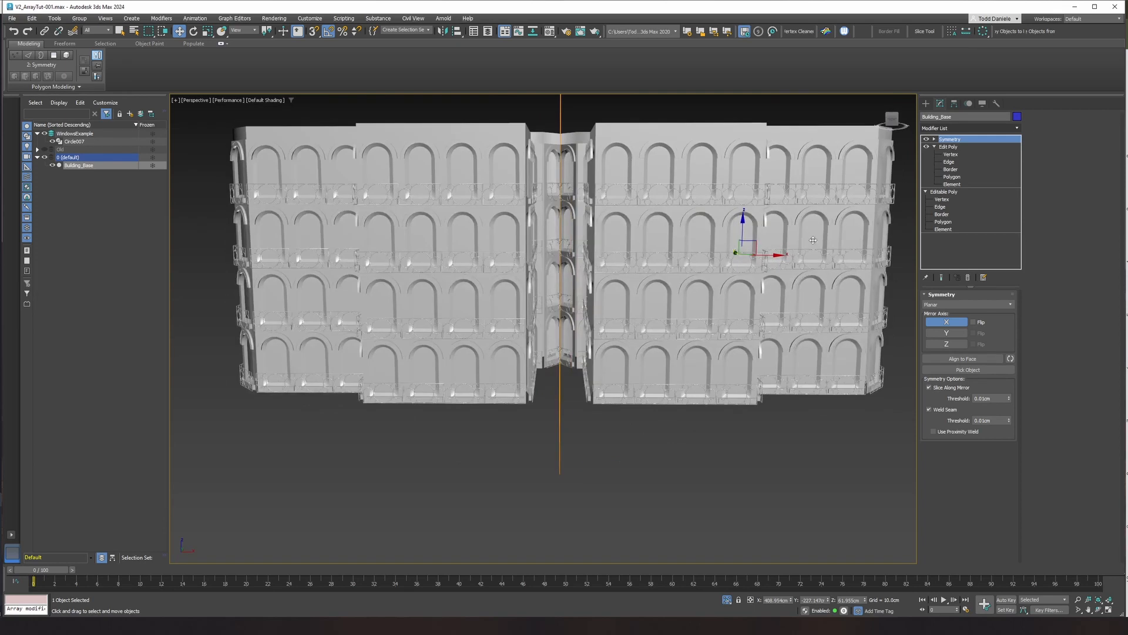
Turn off Building_Base's Symmetry modifier and collapse the Edit Poly sublevels.
left_click(926, 140)
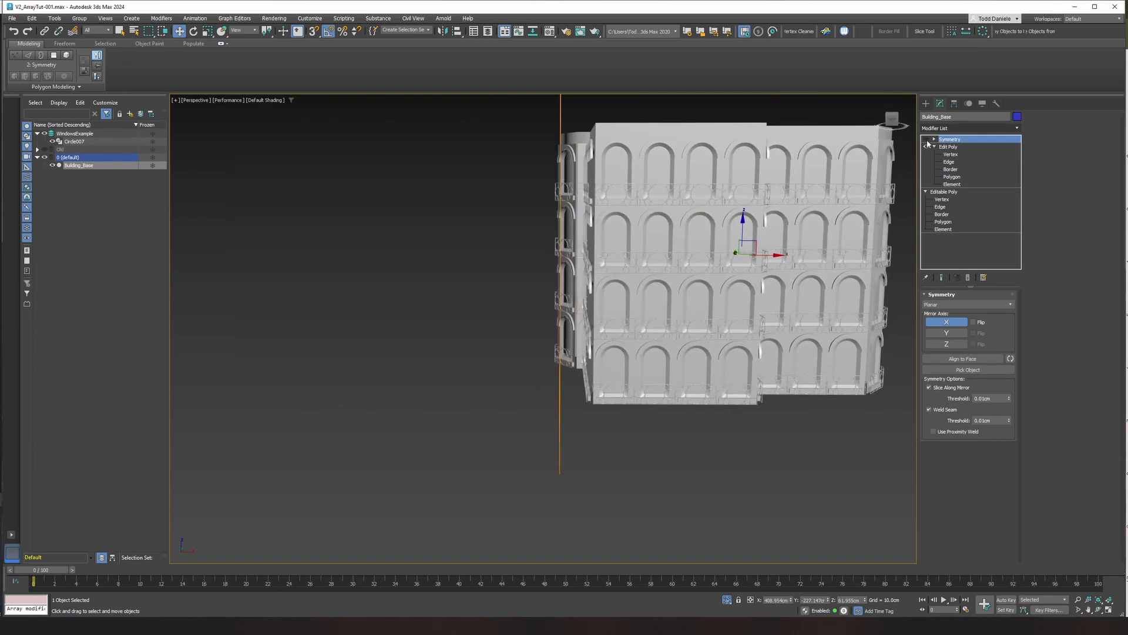
left_click(934, 147)
middle_click_drag(680, 227, 622, 246, "alt")
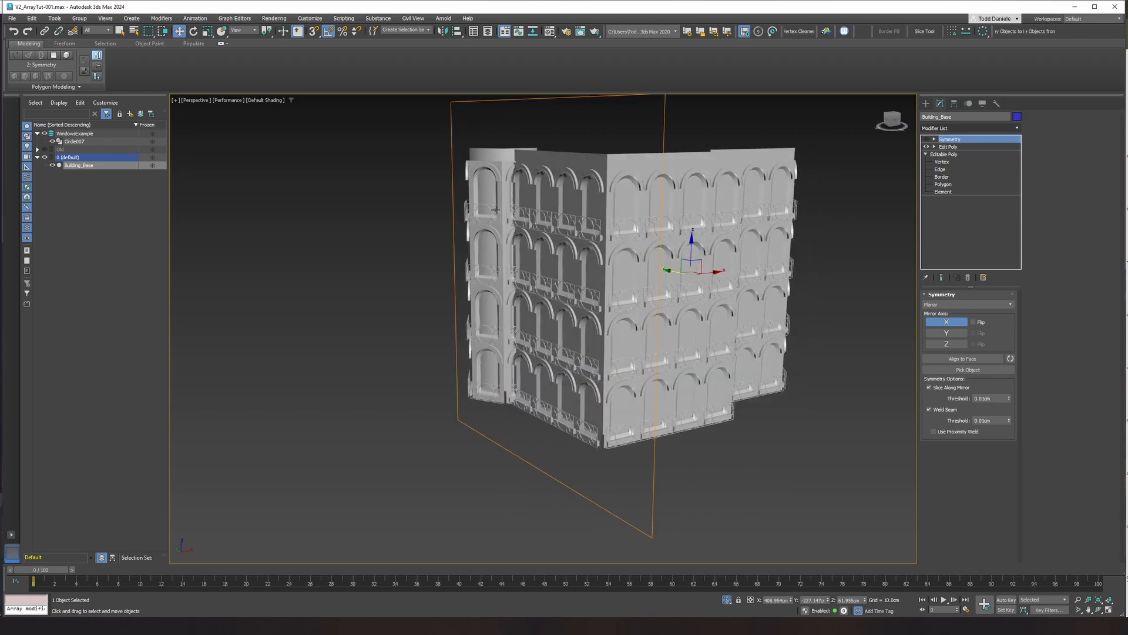
Turn off the Array modifier on the arched window Circle007, then expand and show the Old layer with the earlier window types.
left_click(610, 390)
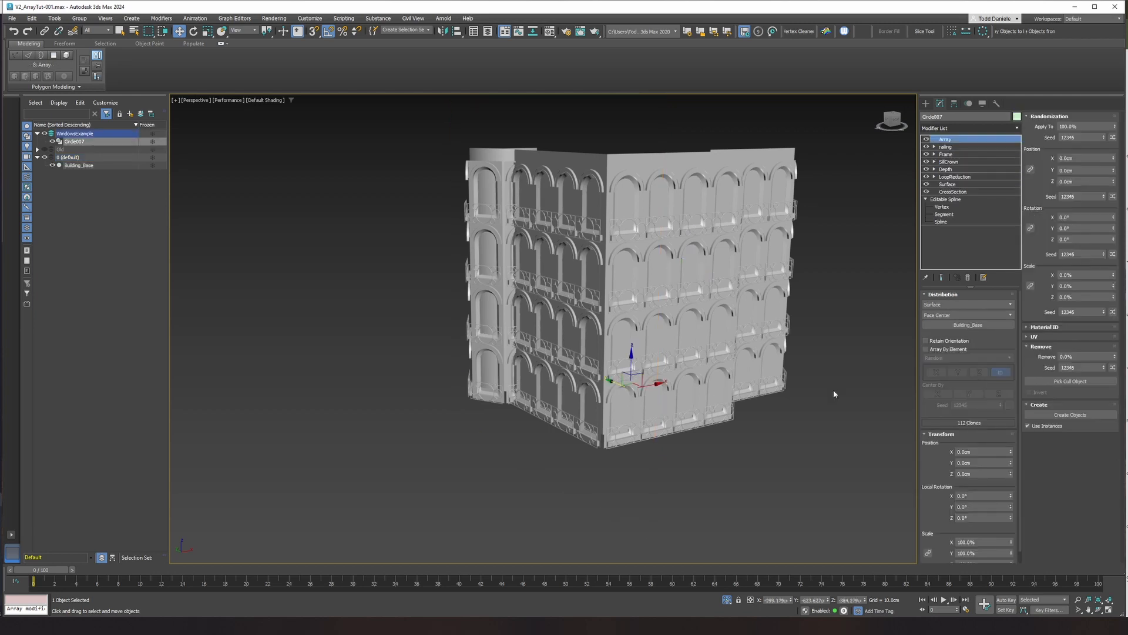
left_click(927, 139)
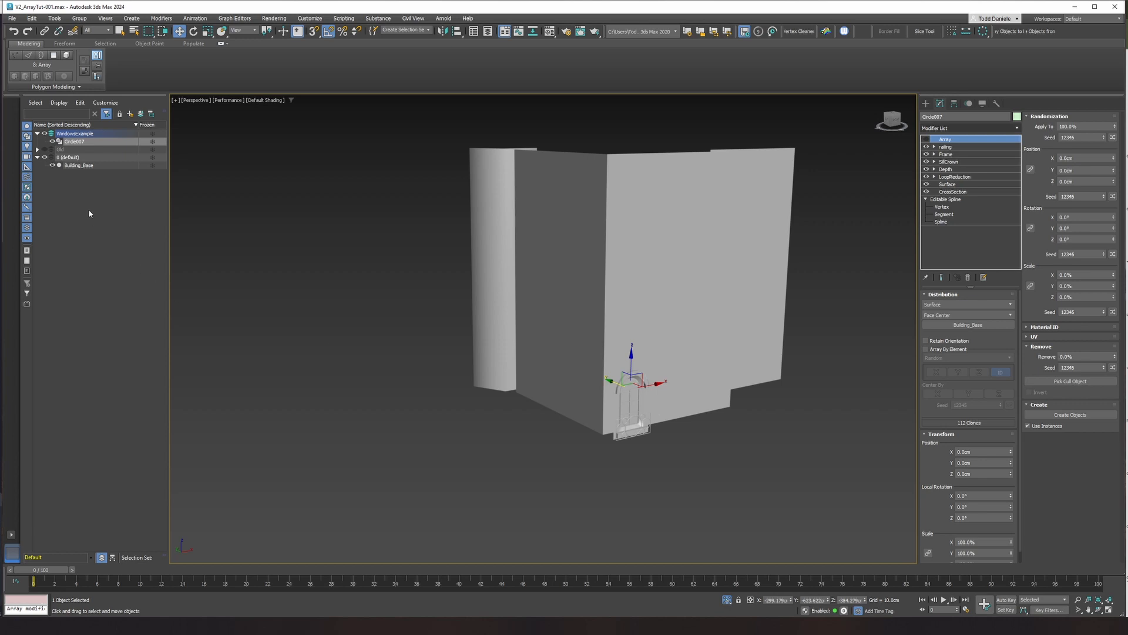
left_click(37, 150)
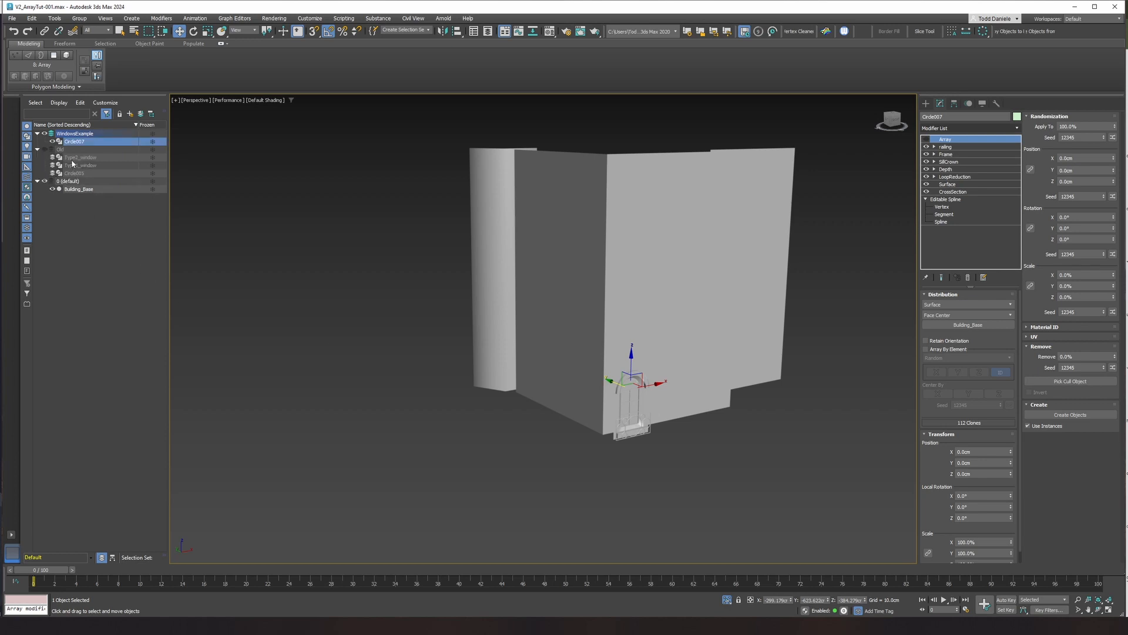
left_click(46, 149)
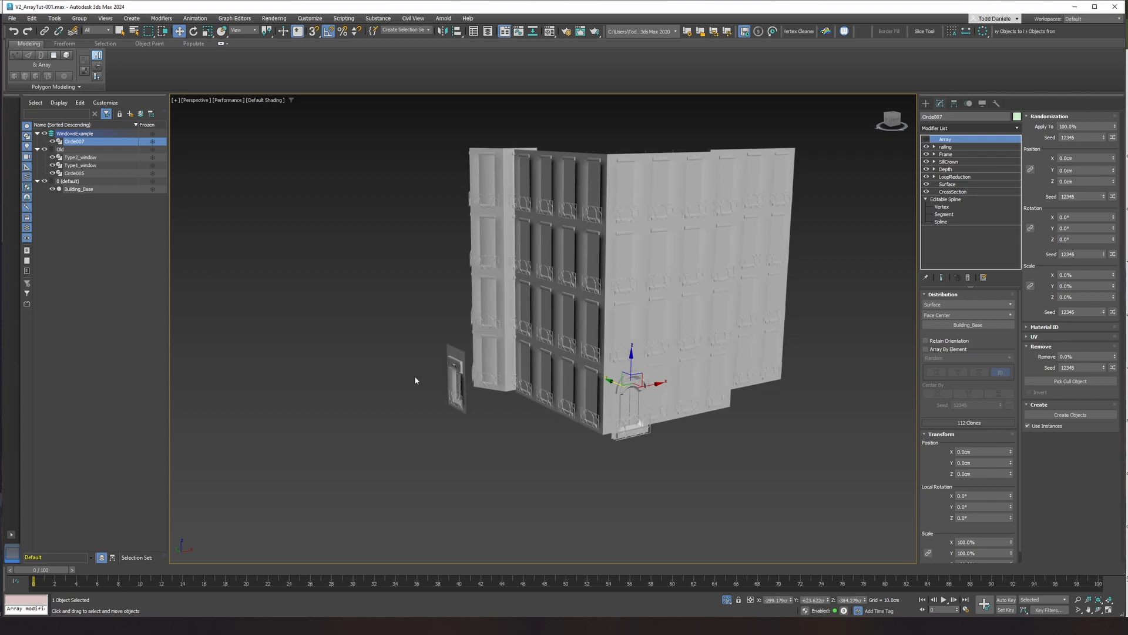
middle_click_drag(564, 395, 534, 415, "alt")
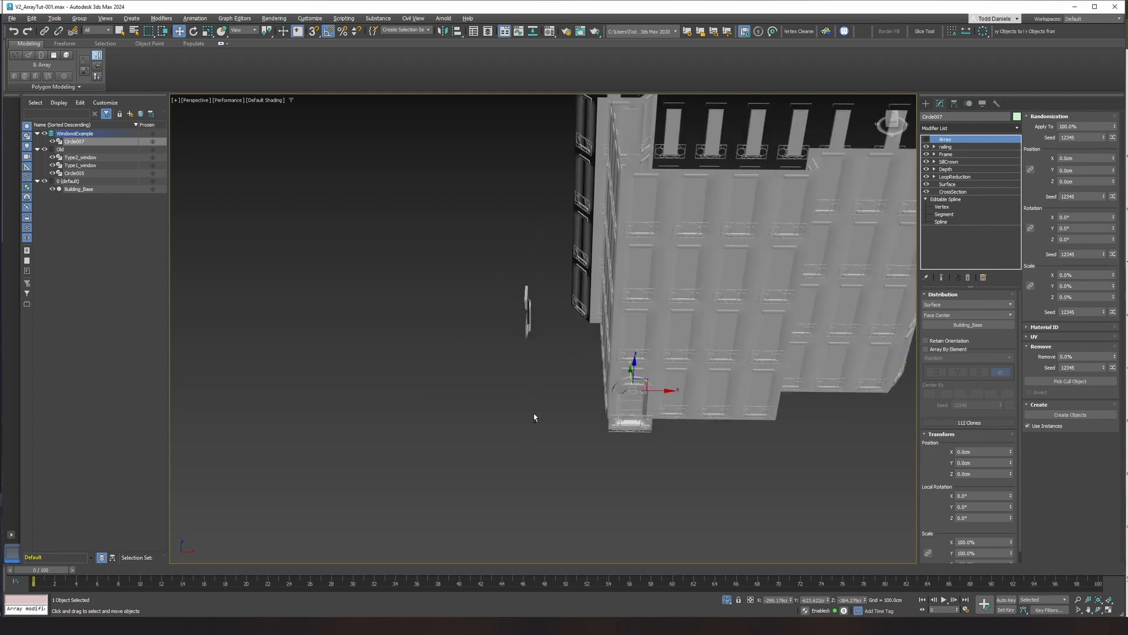
Show the edged faces and delete the old Circle005 window object beside the building.
left_click(668, 224)
key("F4")
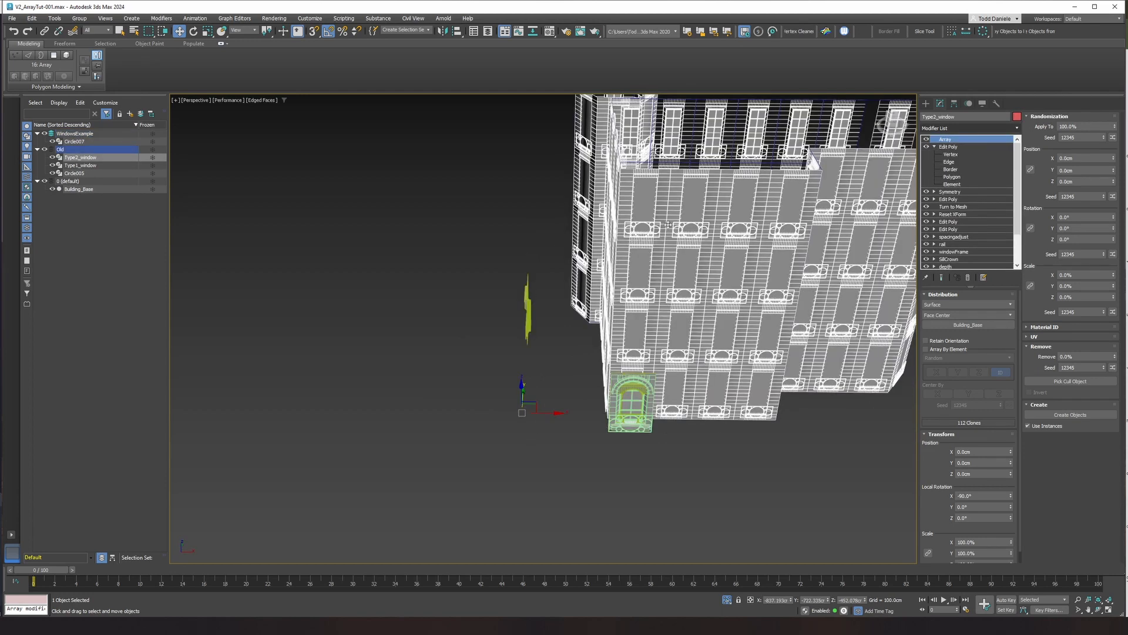
left_click(528, 323)
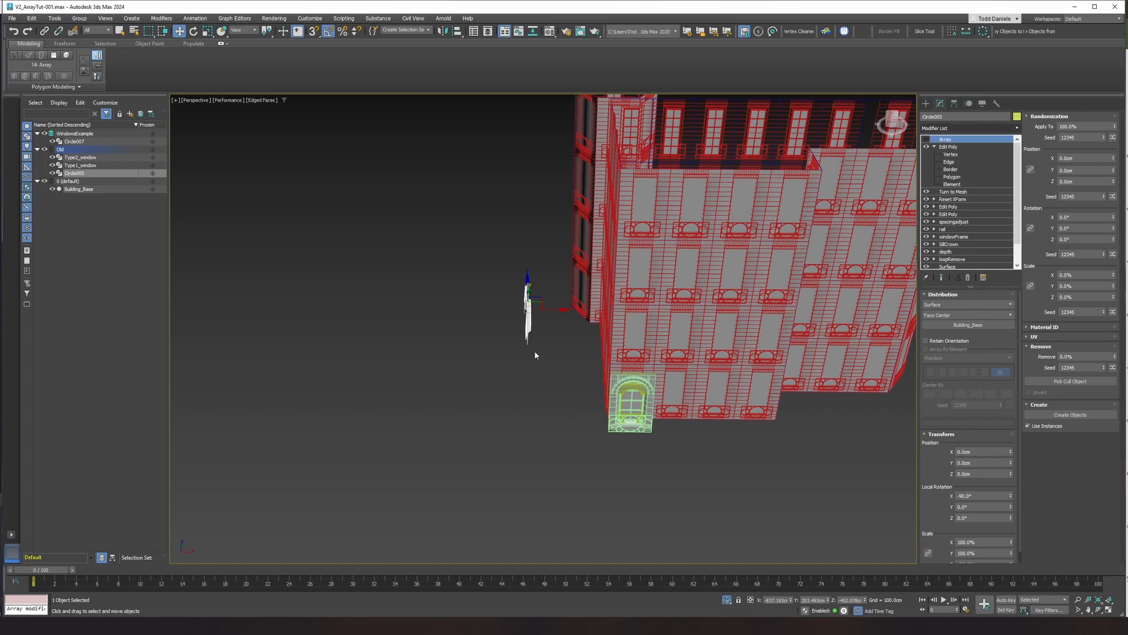
key("Delete")
Turn off the Array modifier on Type2_window so only the single source window remains beside the building.
middle_click_drag(535, 353, 580, 305, "alt")
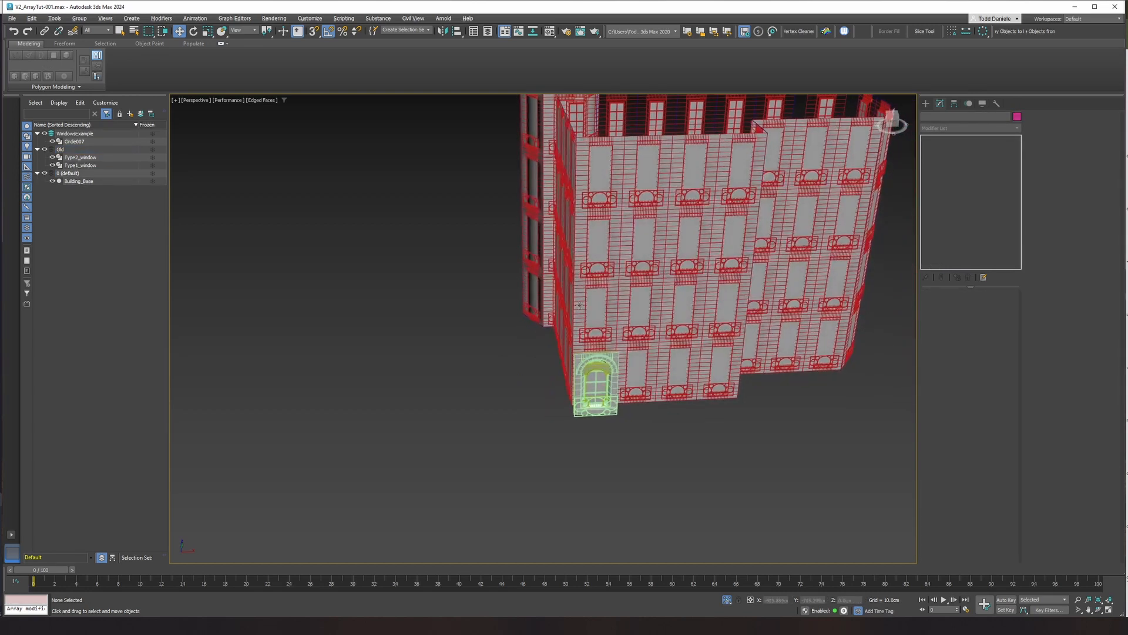
left_click(761, 167)
left_click(666, 340)
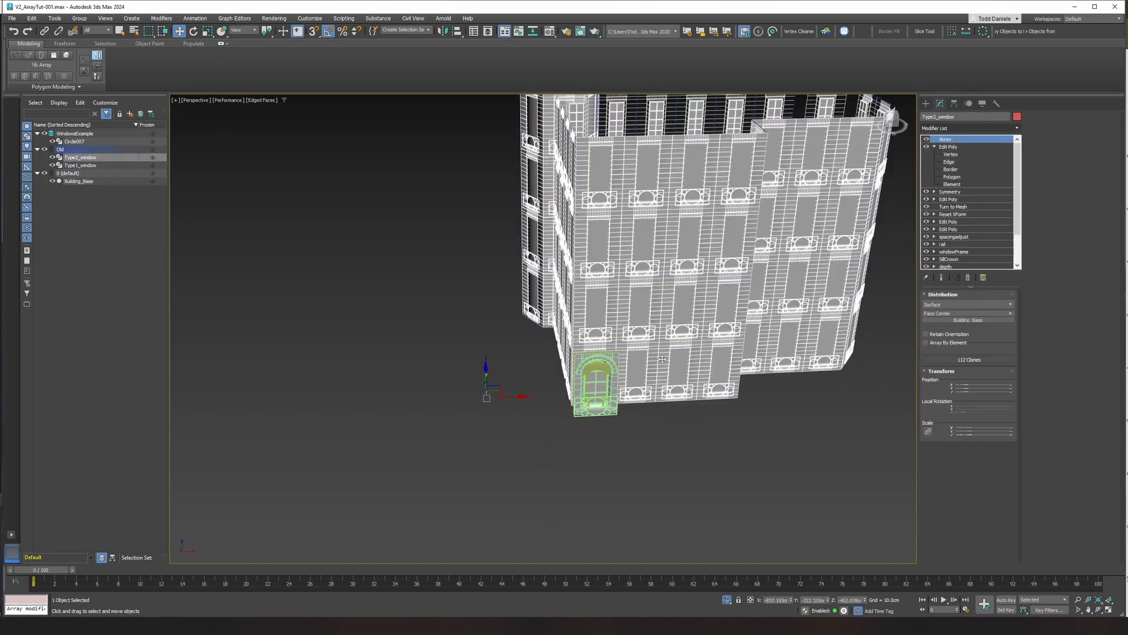
left_click(927, 139)
scroll(588, 392, "up", 5)
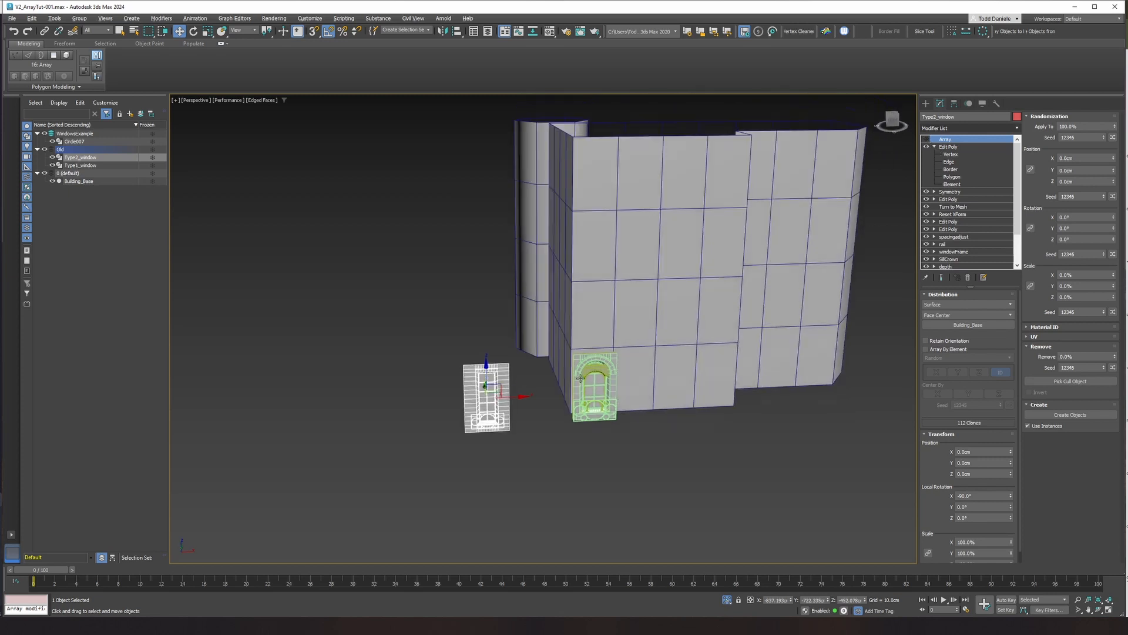
Delete the Type1_window object that overlaps the arched window Circle007.
scroll(588, 392, "up", 3)
left_click(603, 343)
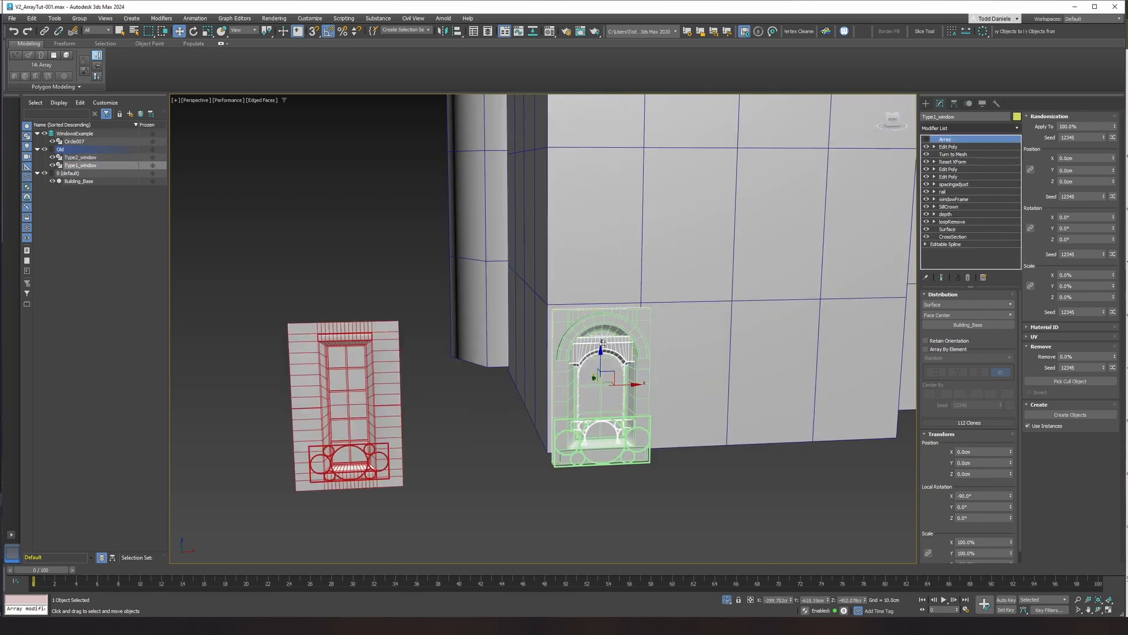
key("Delete")
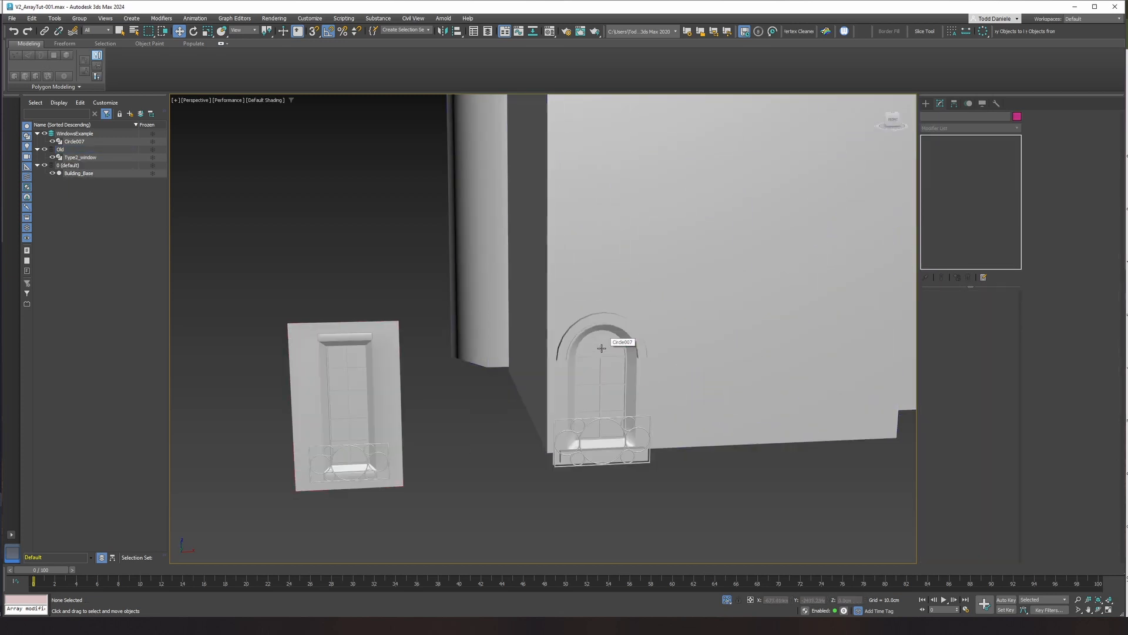
middle_click_drag(580, 381, 609, 365)
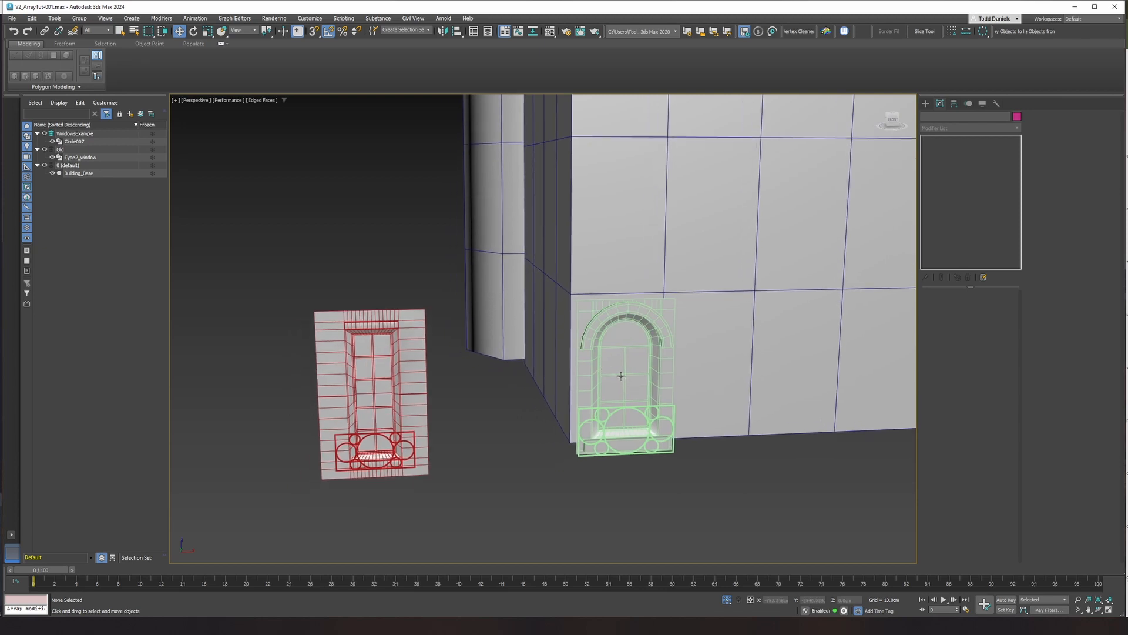
Preview the arched window Circle007 across the building by turning its Array modifier on and off again.
left_click(636, 388)
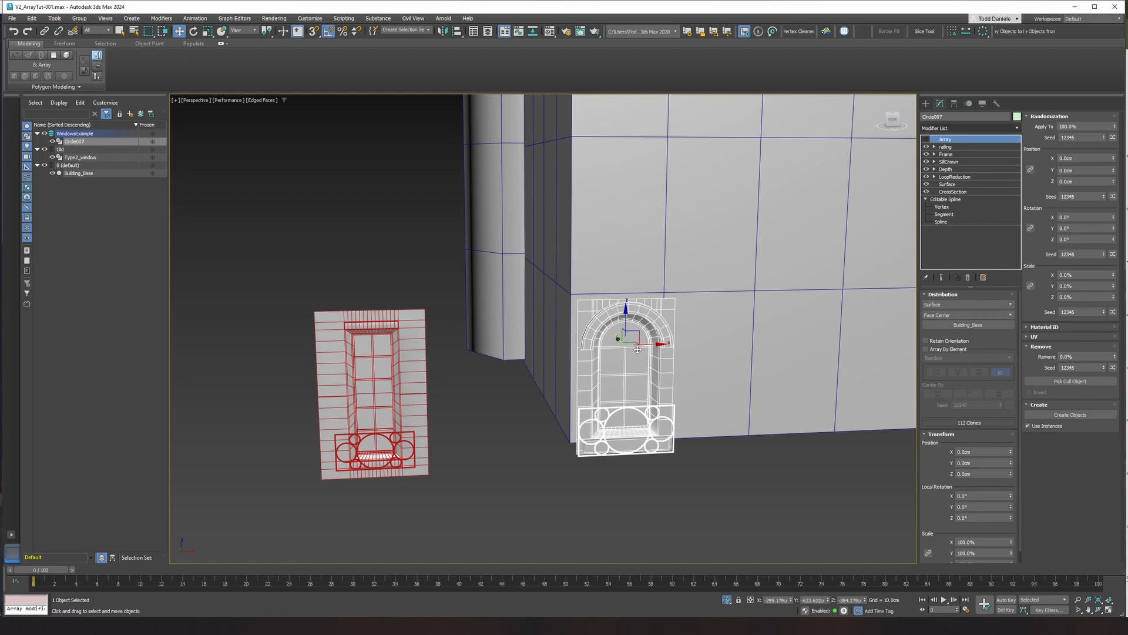
middle_click_drag(629, 346, 624, 358)
middle_click_drag(535, 372, 560, 359)
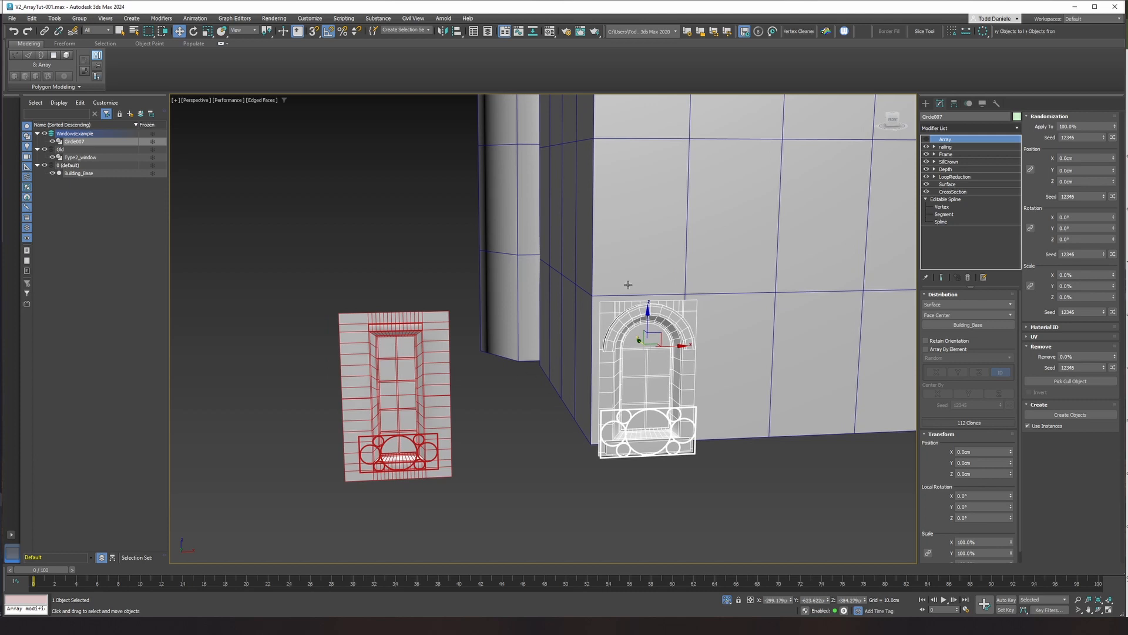
middle_click_drag(649, 283, 608, 335)
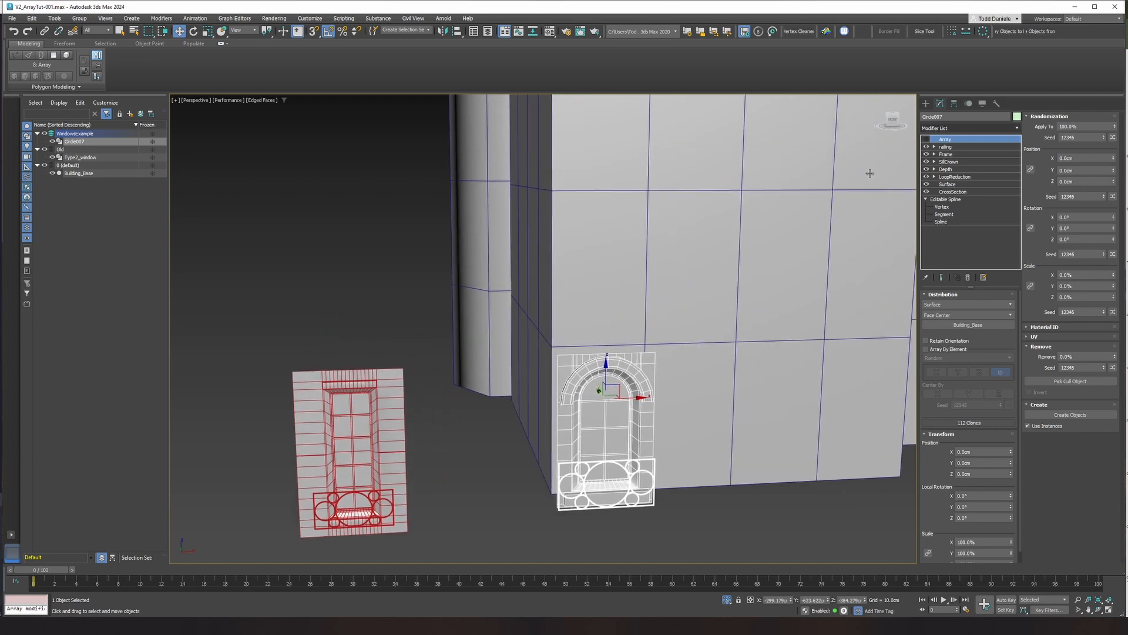
left_click(926, 139)
middle_click_drag(718, 257, 685, 267)
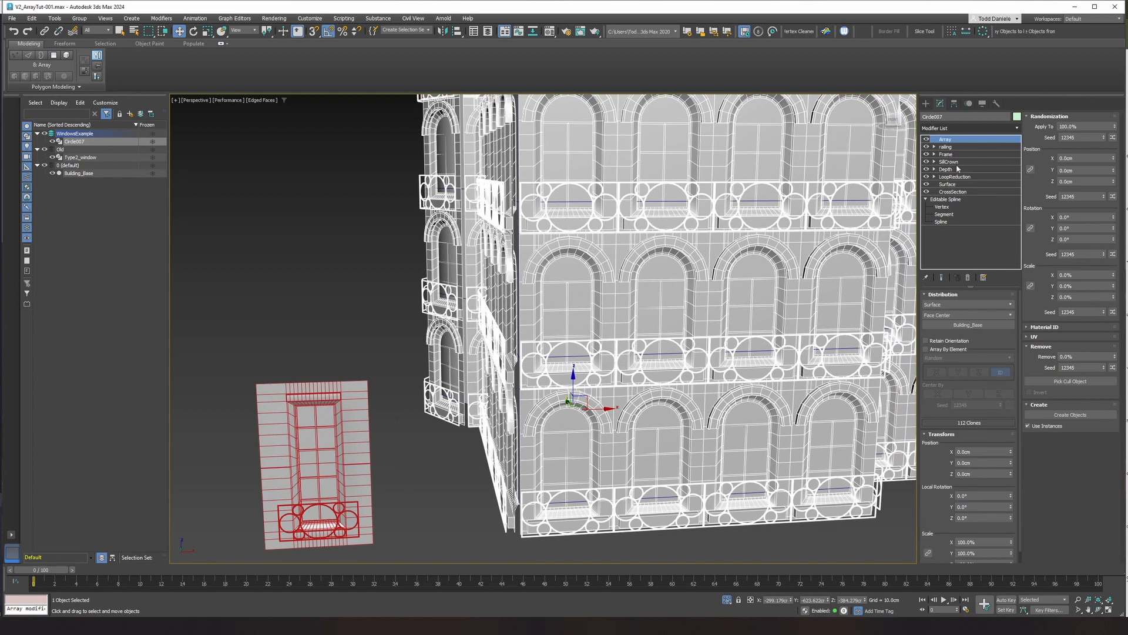
left_click(926, 139)
Turn on Type2_window's Array modifier to cover the building with rectangular windows, and hide the edged faces.
left_click(325, 452)
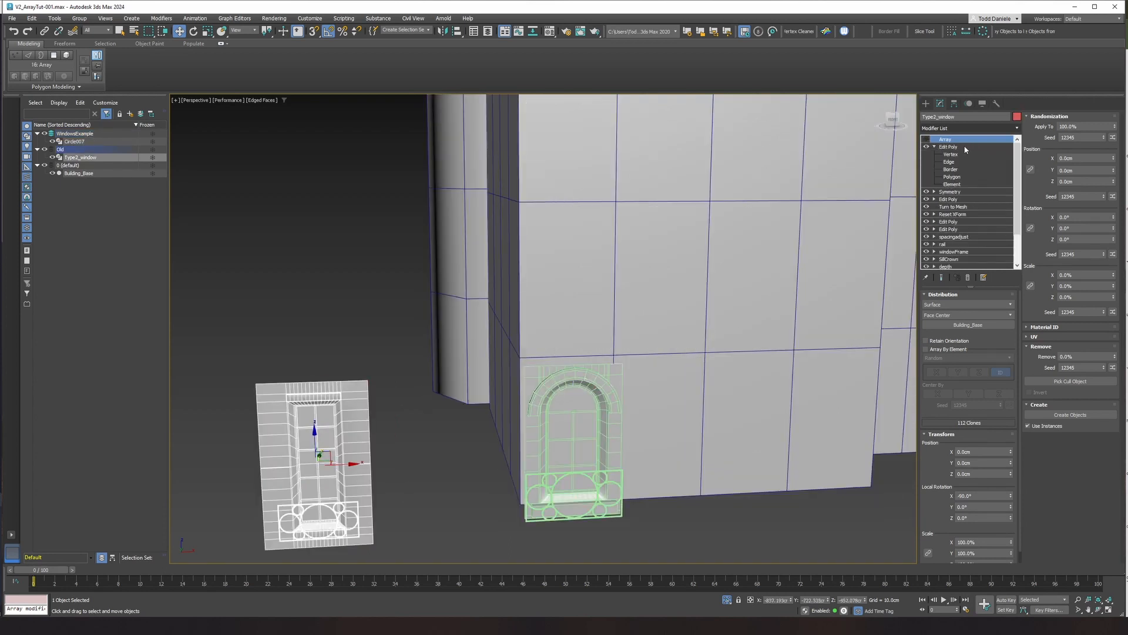
left_click(926, 139)
scroll(696, 314, "up", 2)
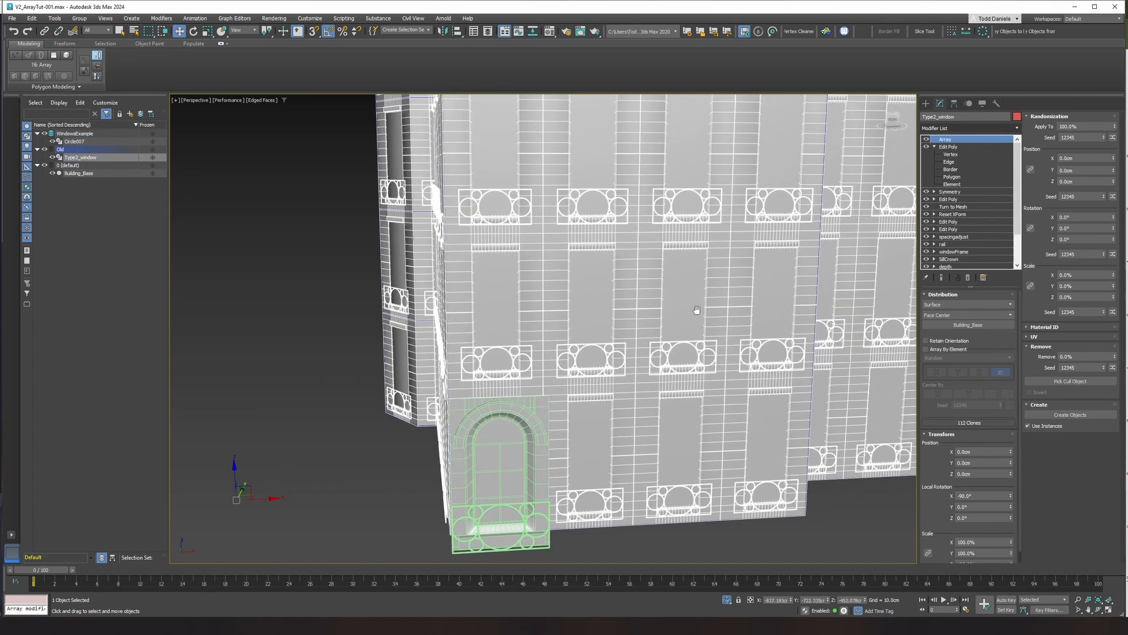
key("F4")
scroll(696, 312, "down", 5)
middle_click_drag(696, 313, 643, 194, "alt")
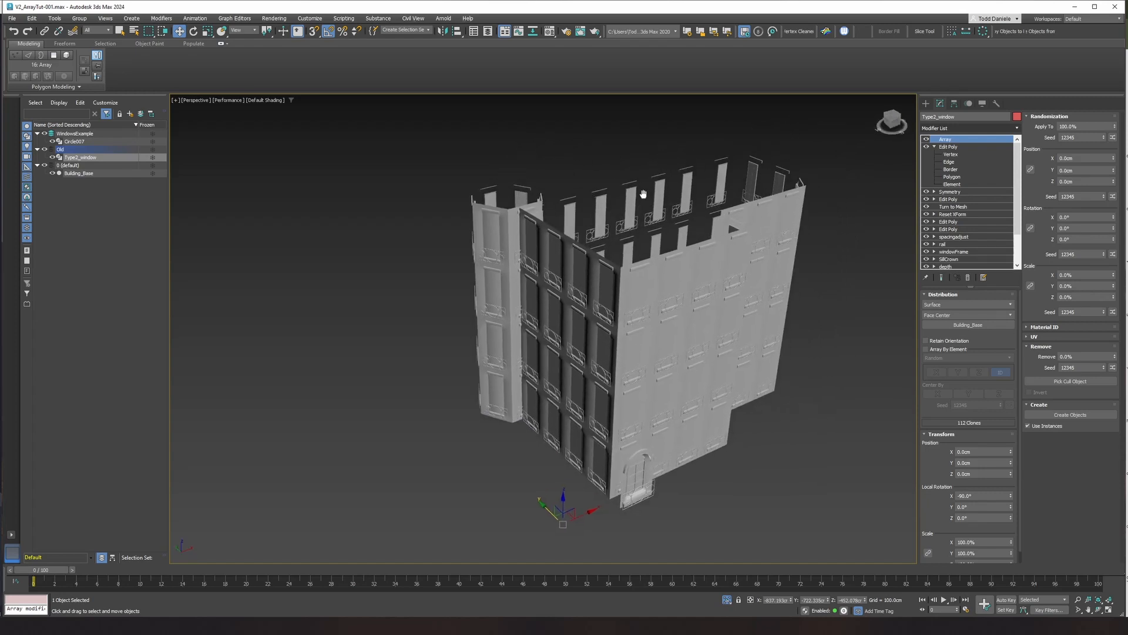
Hide Building_Base and examine the arrayed rectangular windows from all sides of the building.
left_click(53, 173)
middle_click_drag(613, 331, 822, 305, "alt")
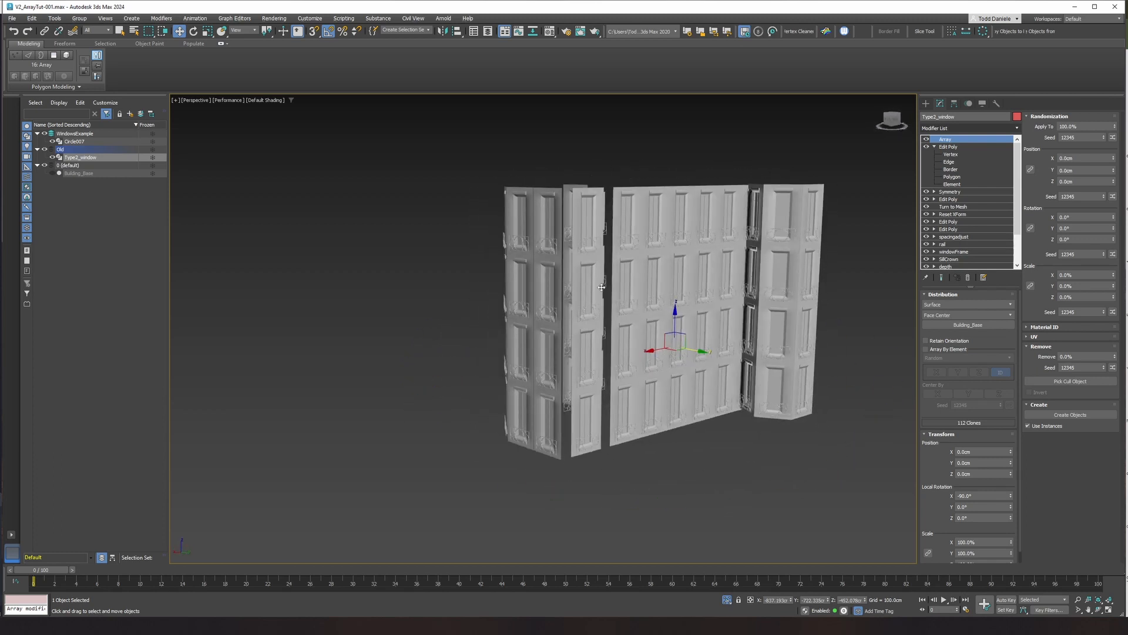
middle_click_drag(602, 287, 719, 292, "alt")
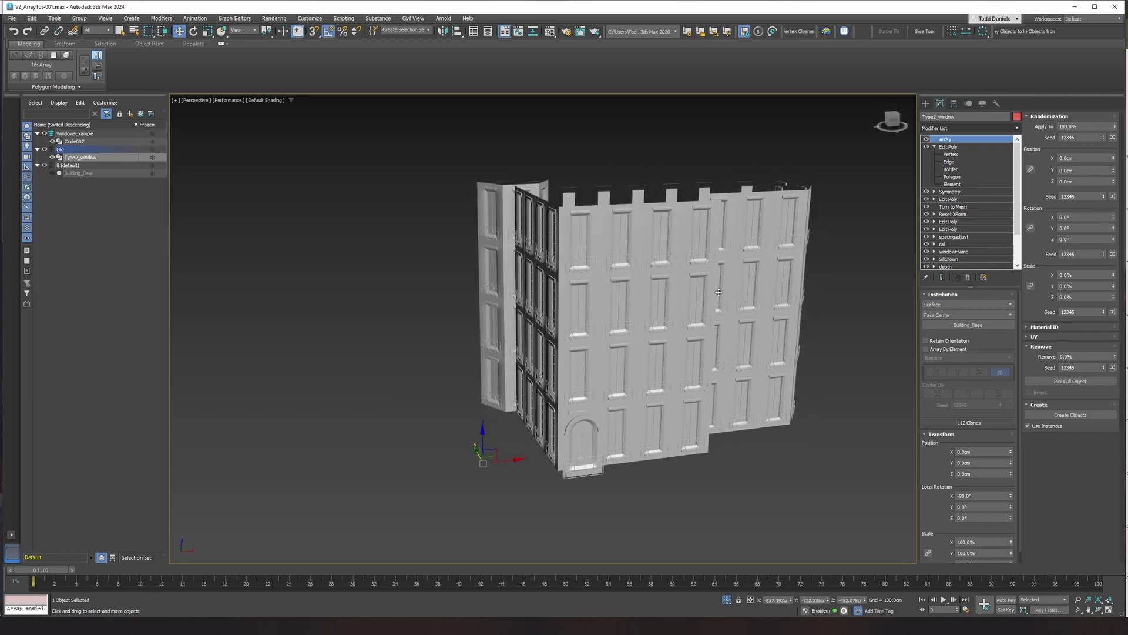
middle_click_drag(680, 376, 602, 347, "alt")
middle_click_drag(593, 514, 577, 483, "alt")
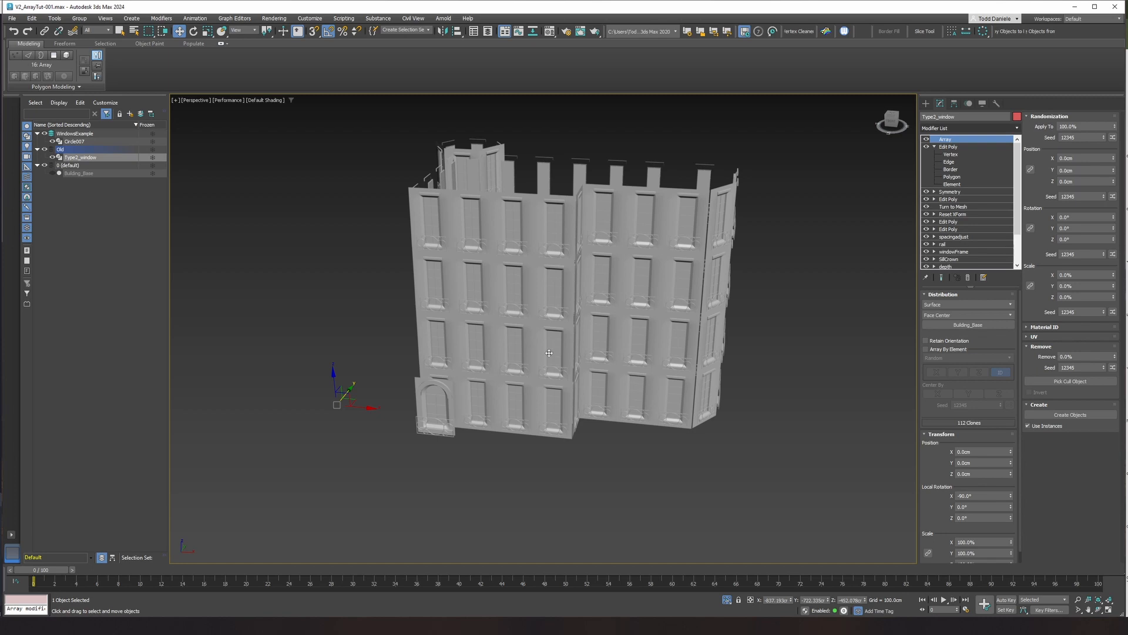
mouse_move(535, 376)
middle_mouse_down("alt")
mouse_move(608, 353)
mouse_move(520, 367)
middle_mouse_up("alt")
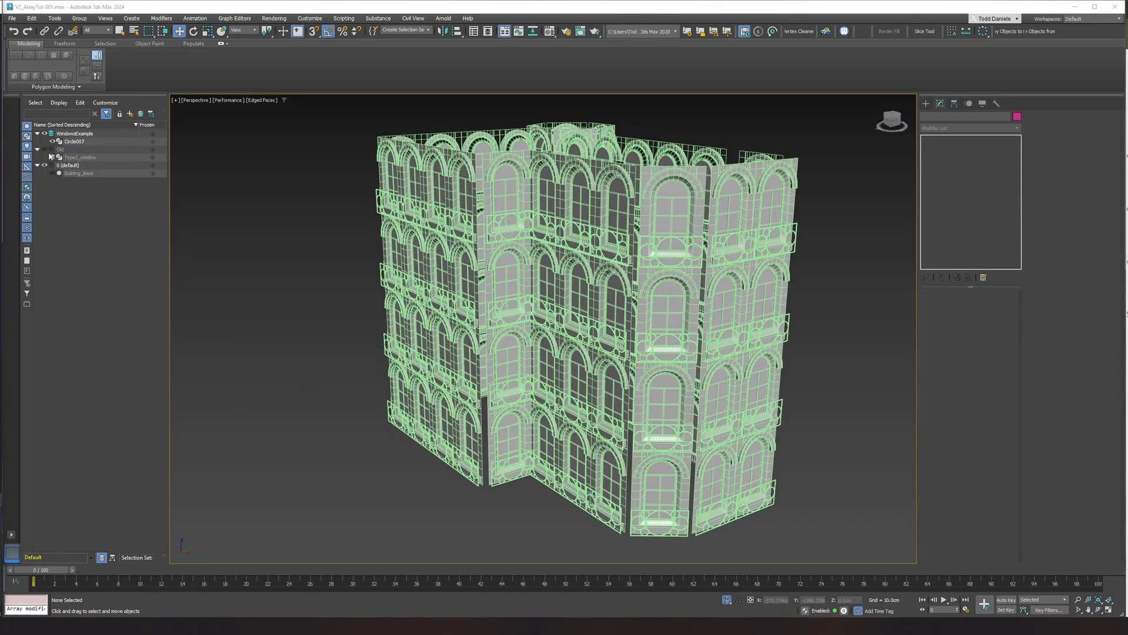
Show Building_Base again beneath the arched windows and select it.
left_click(68, 173)
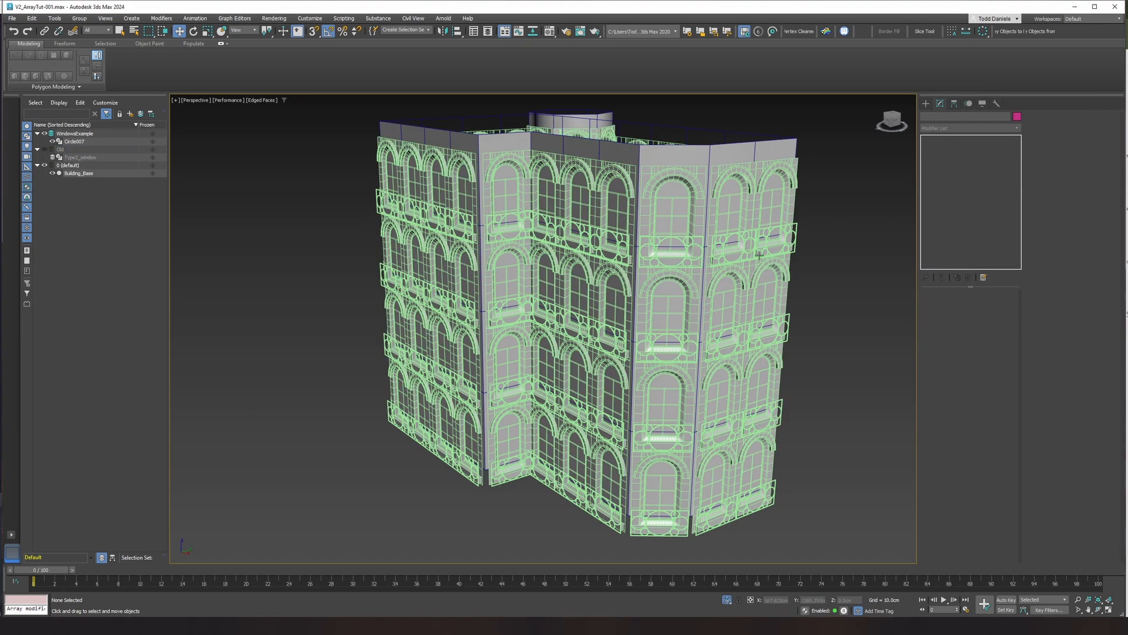
scroll(726, 174, "up", 8)
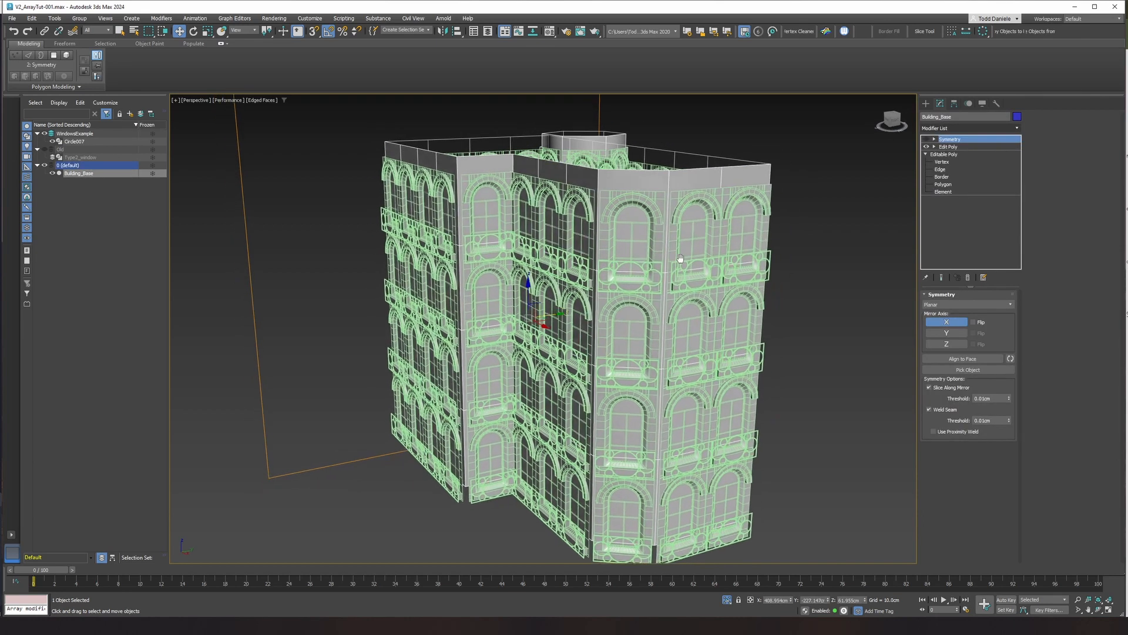
scroll(670, 192, "down", 4)
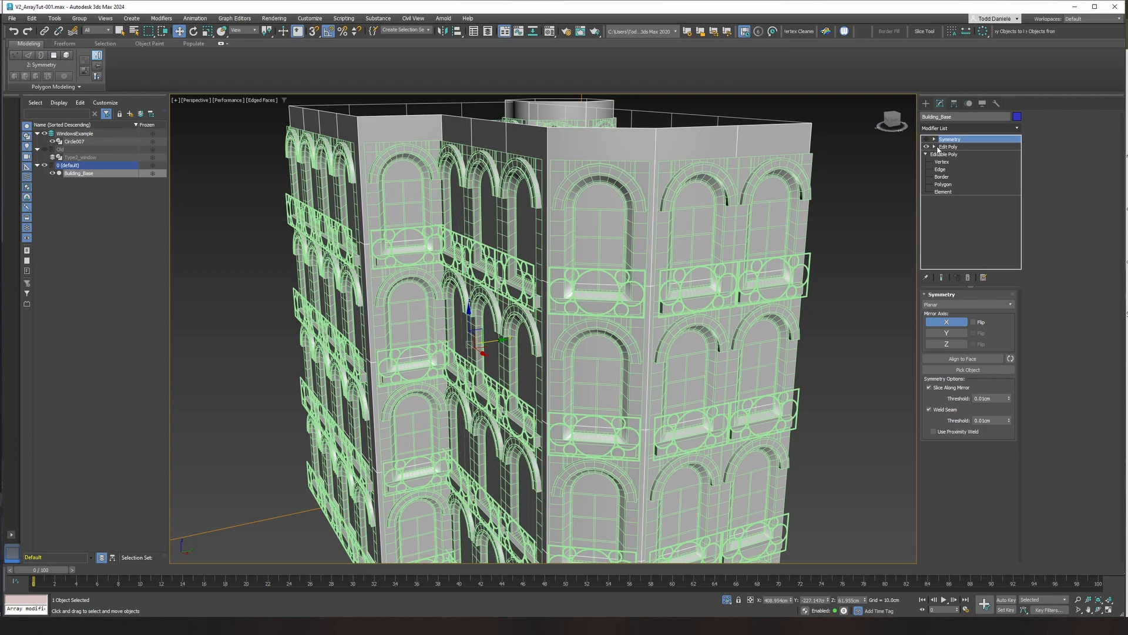
Add a second Edit Poly modifier to Building_Base below Symmetry and enter its Edge level.
left_click(964, 146)
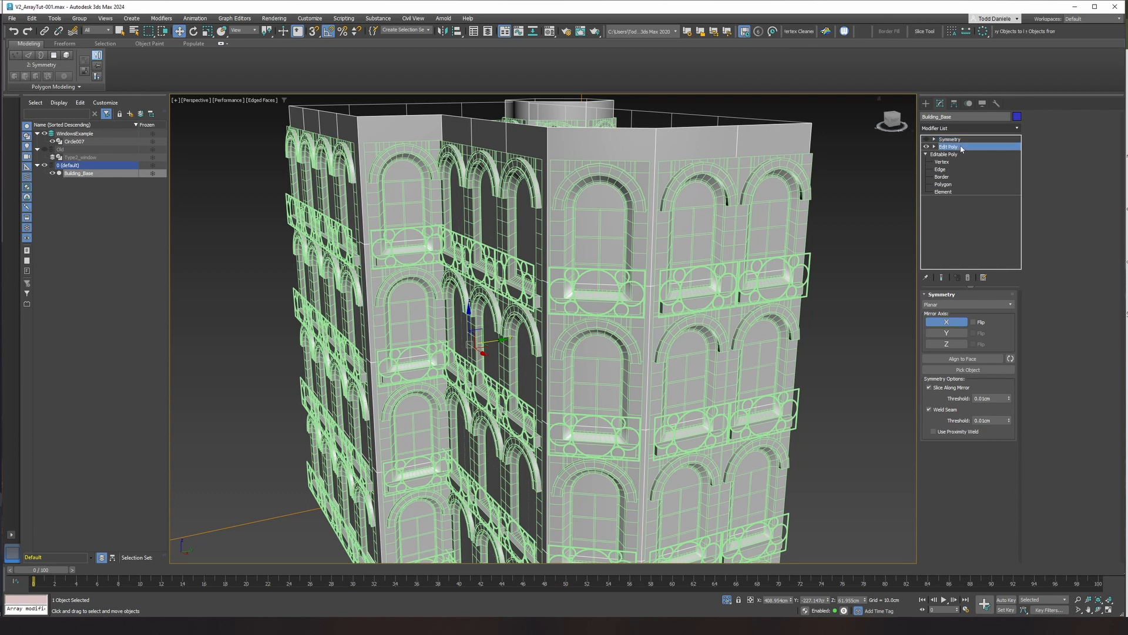
left_click(971, 128)
type("ed")
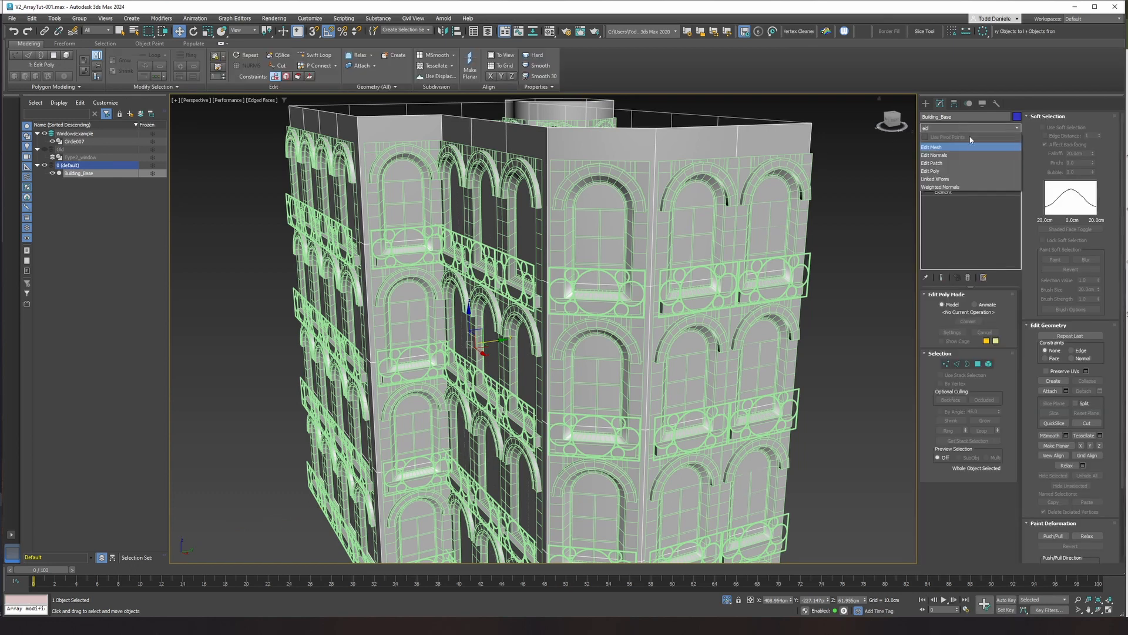
left_click(935, 171)
left_click(934, 147)
left_click(949, 162)
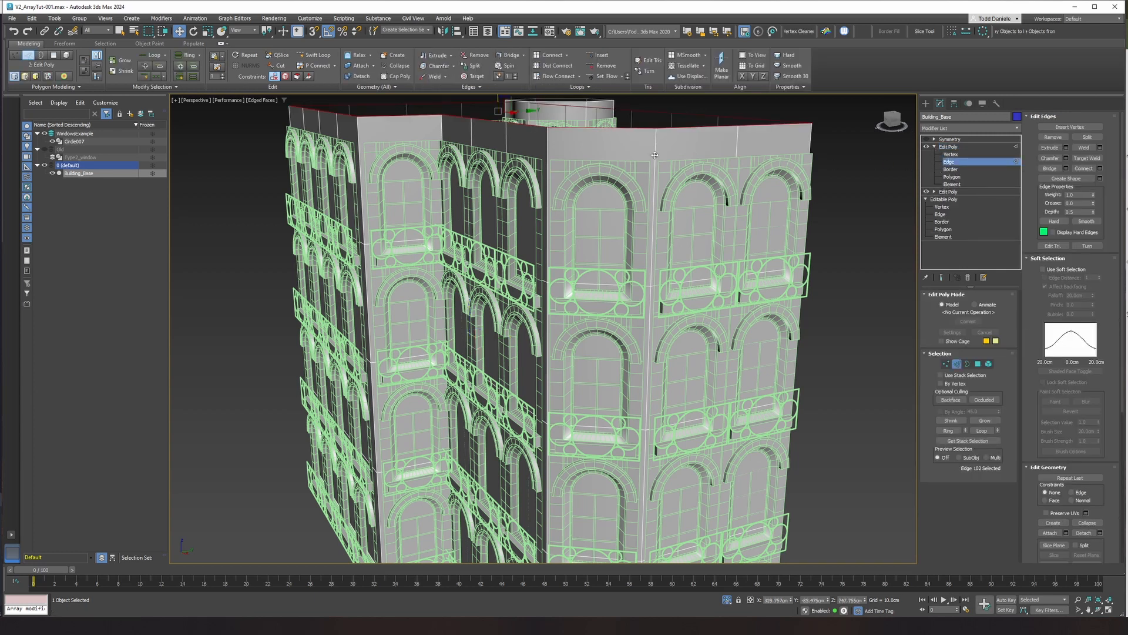
Select the vertical edge loop at the building's front corner and move it slightly along Y toward the single-window column.
double_click(655, 154)
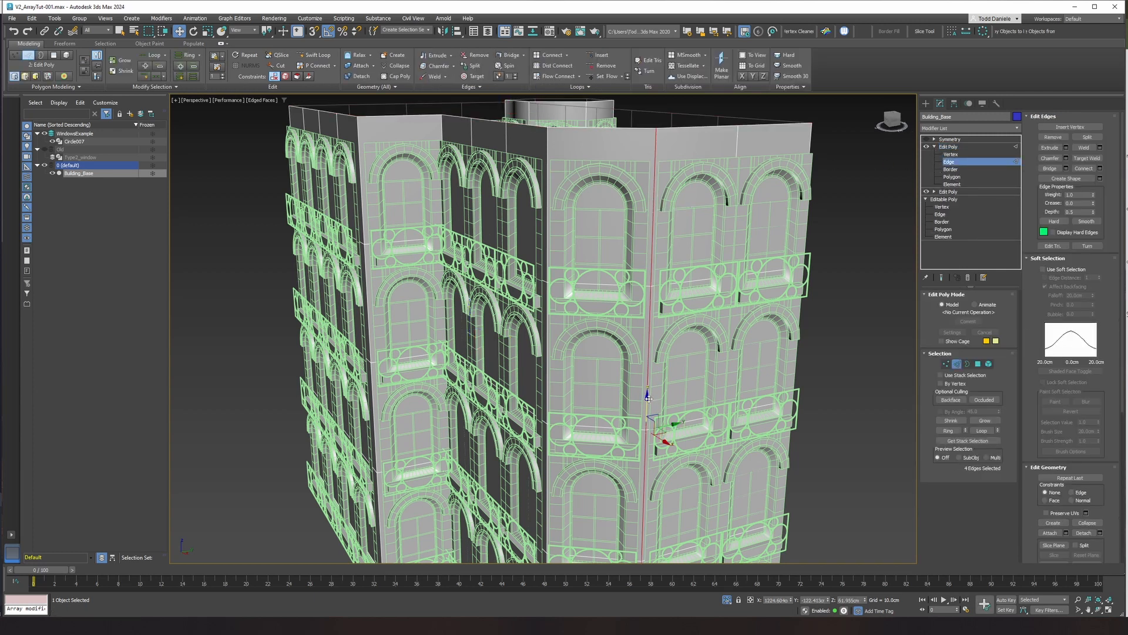
key("F4")
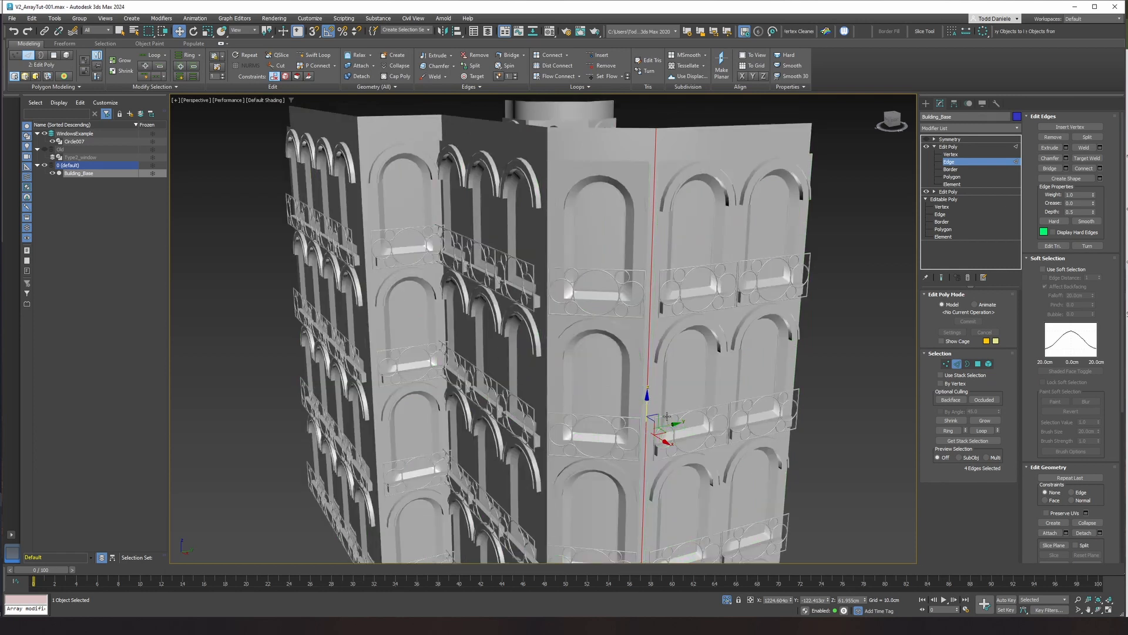
key("F4")
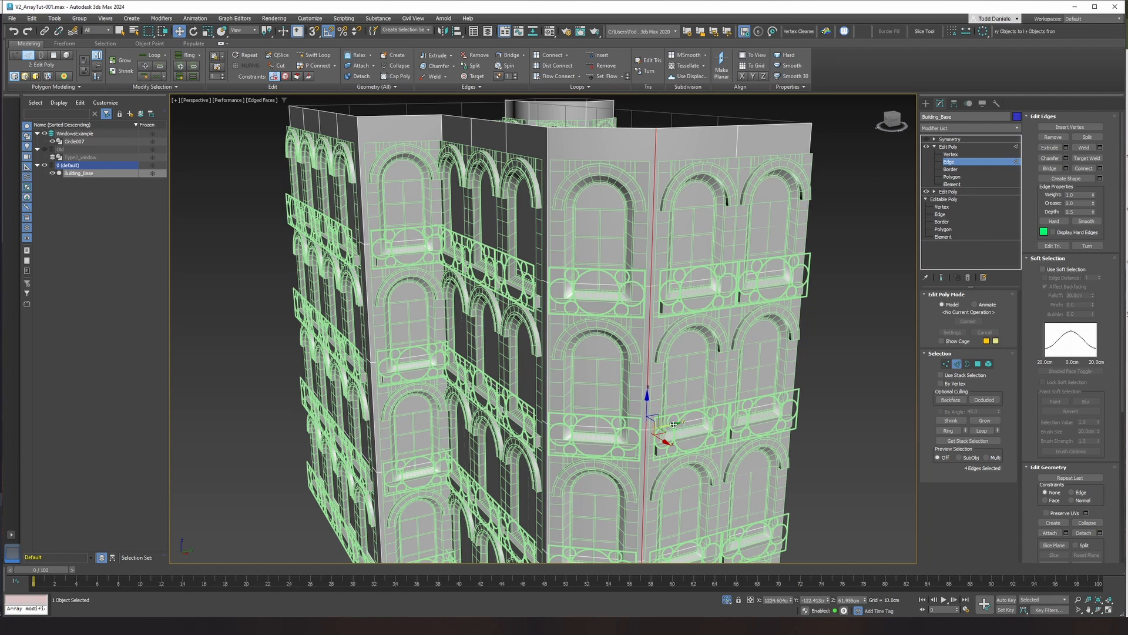
left_click_drag(673, 424, 664, 424)
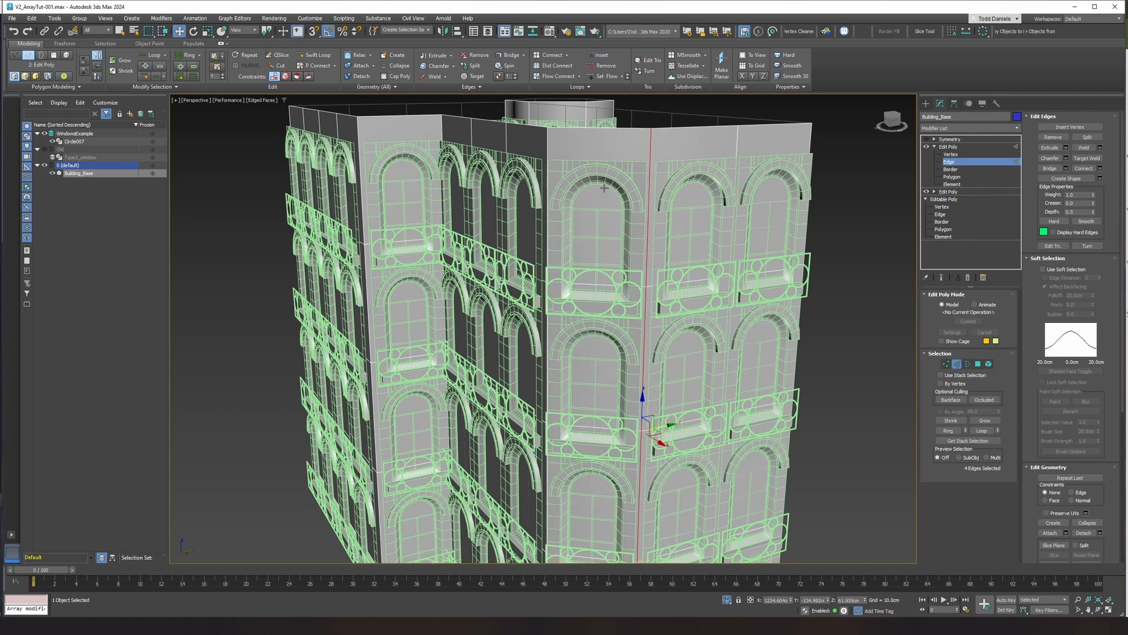
Select the vertical edge loop between the two window columns on the side wall and move it slightly along Y toward the corner.
left_click(738, 143)
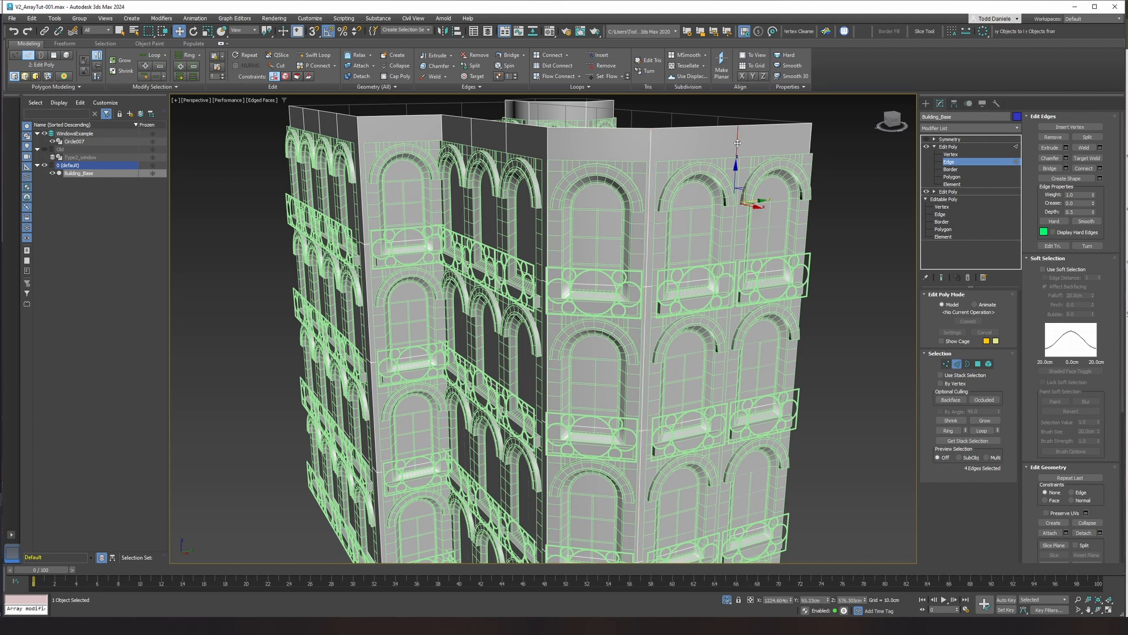
double_click(737, 143)
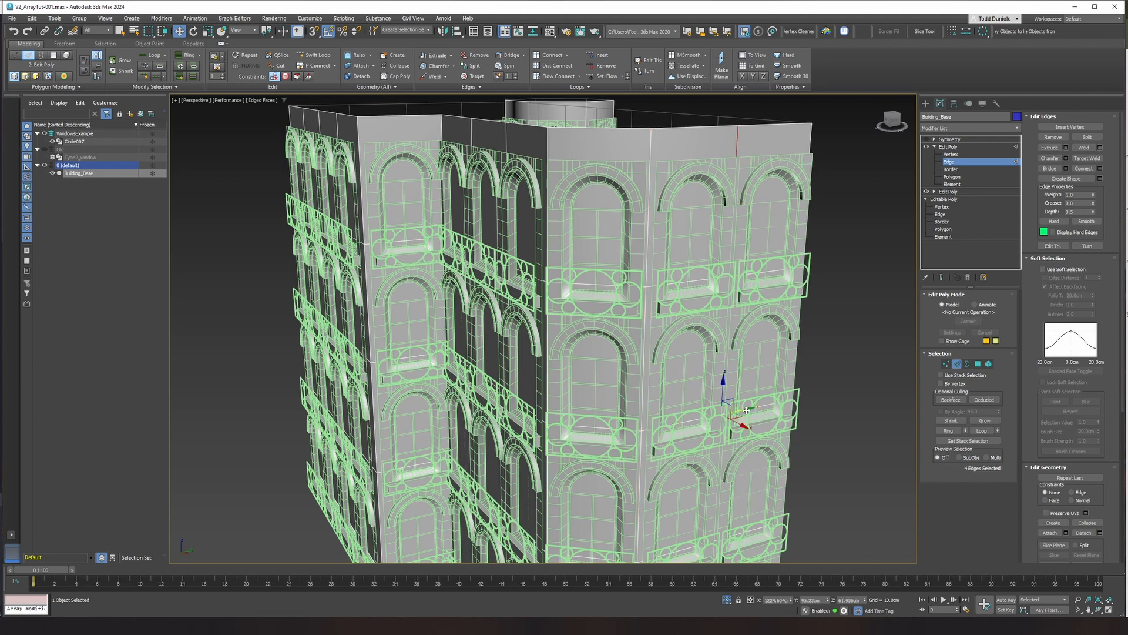
left_click_drag(745, 409, 733, 410)
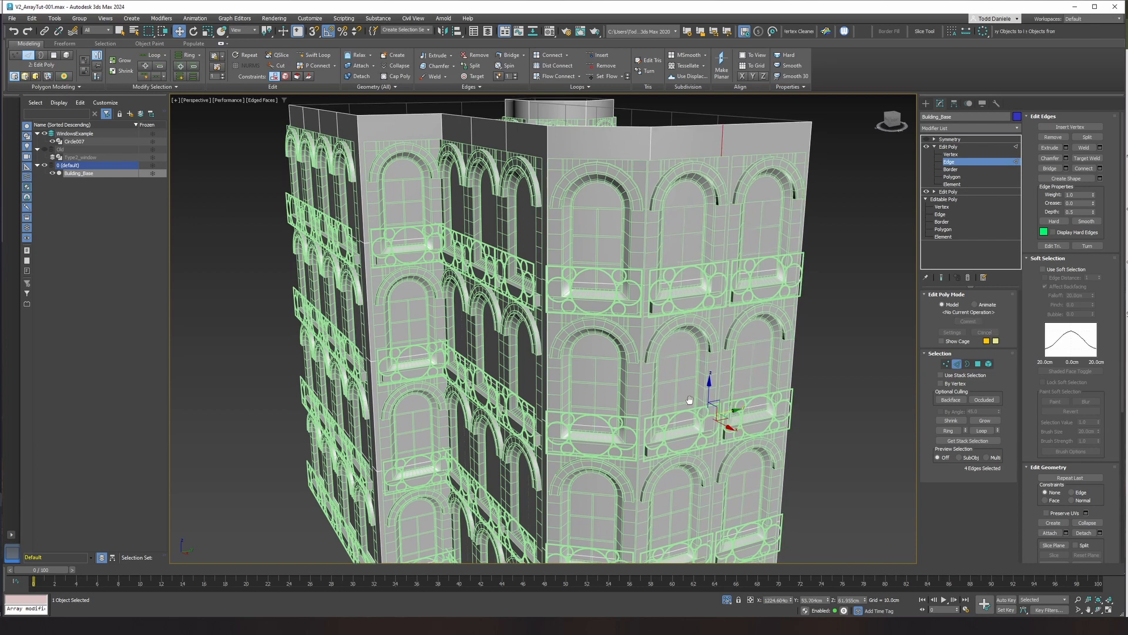
Examine how the arched windows fit the adjusted wall faces, with and without edged faces.
middle_click_drag(690, 402, 697, 367)
key("F4")
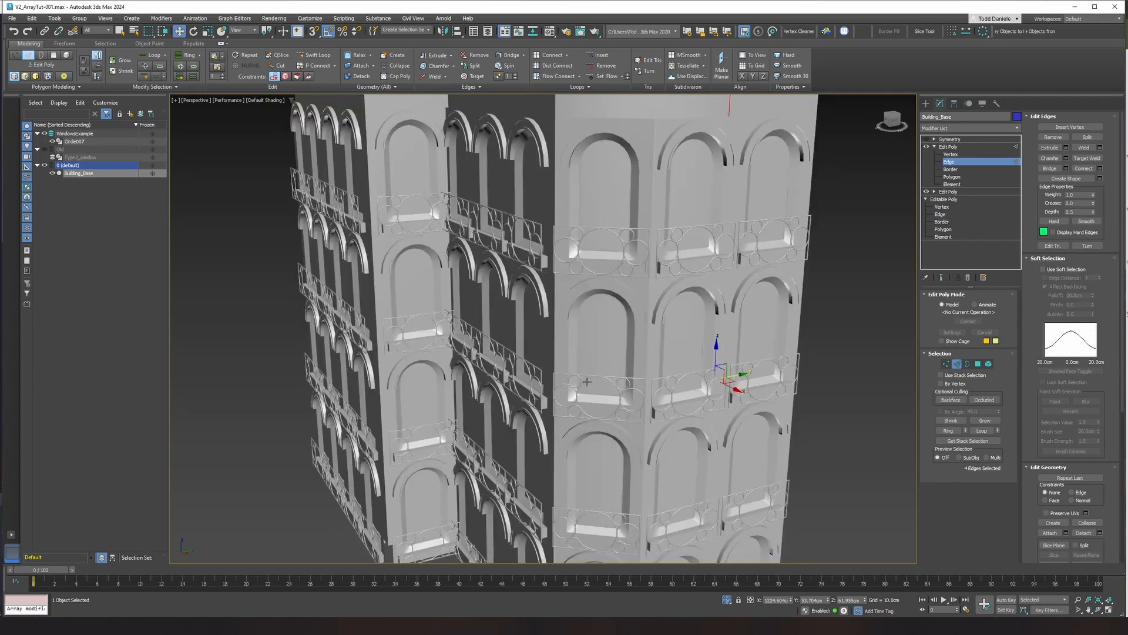
scroll(582, 377, "down", 2)
middle_click_drag(583, 378, 610, 362, "alt")
mouse_move(610, 362)
middle_mouse_down()
mouse_move(646, 319)
mouse_move(605, 358)
mouse_move(608, 347)
middle_mouse_up()
key("F4")
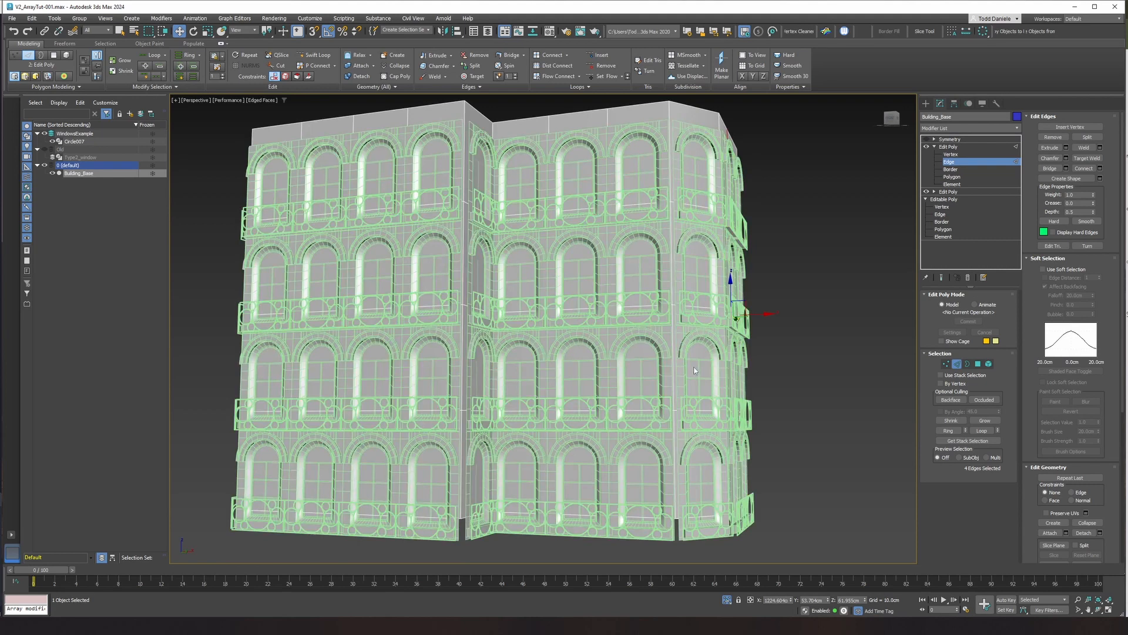
key("F4")
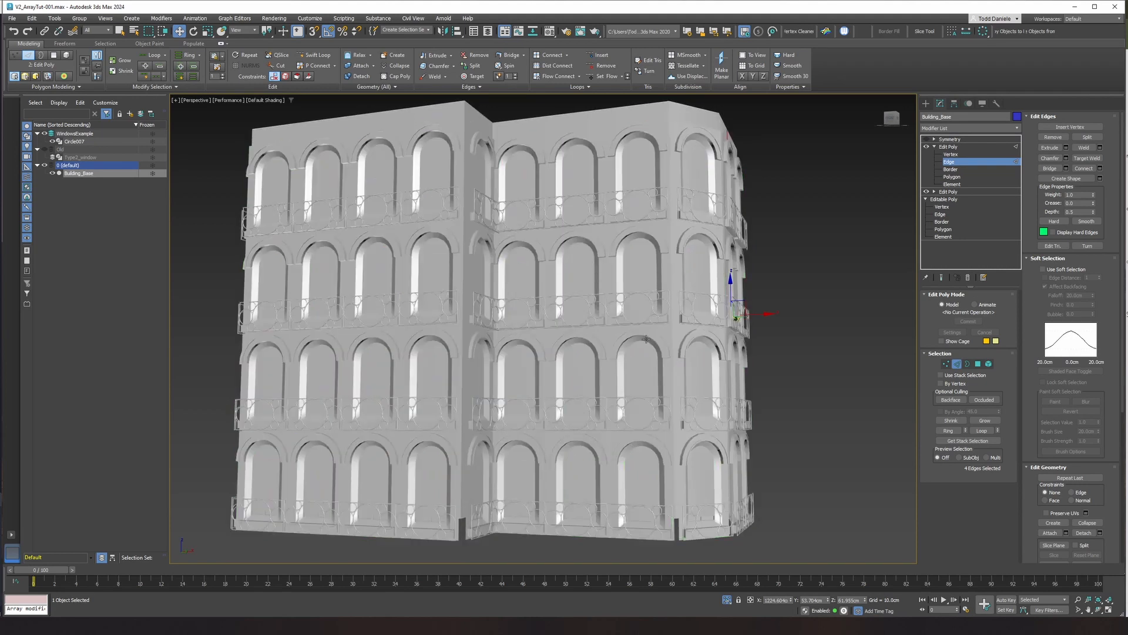
Leave edge editing by returning to the Symmetry modifier in Building_Base's stack, and show both mirrored halves of the building.
scroll(529, 363, "up", 3)
mouse_move(539, 371)
middle_mouse_down("alt")
mouse_move(588, 372)
mouse_move(514, 376)
mouse_move(534, 359)
middle_mouse_up("alt")
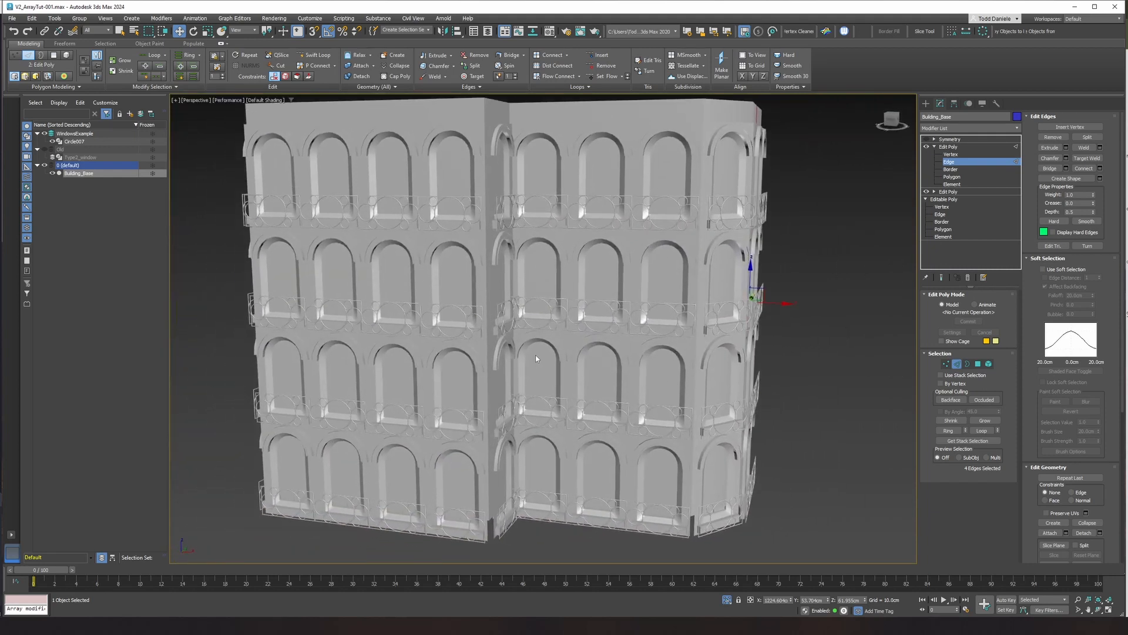
scroll(764, 408, "down", 5)
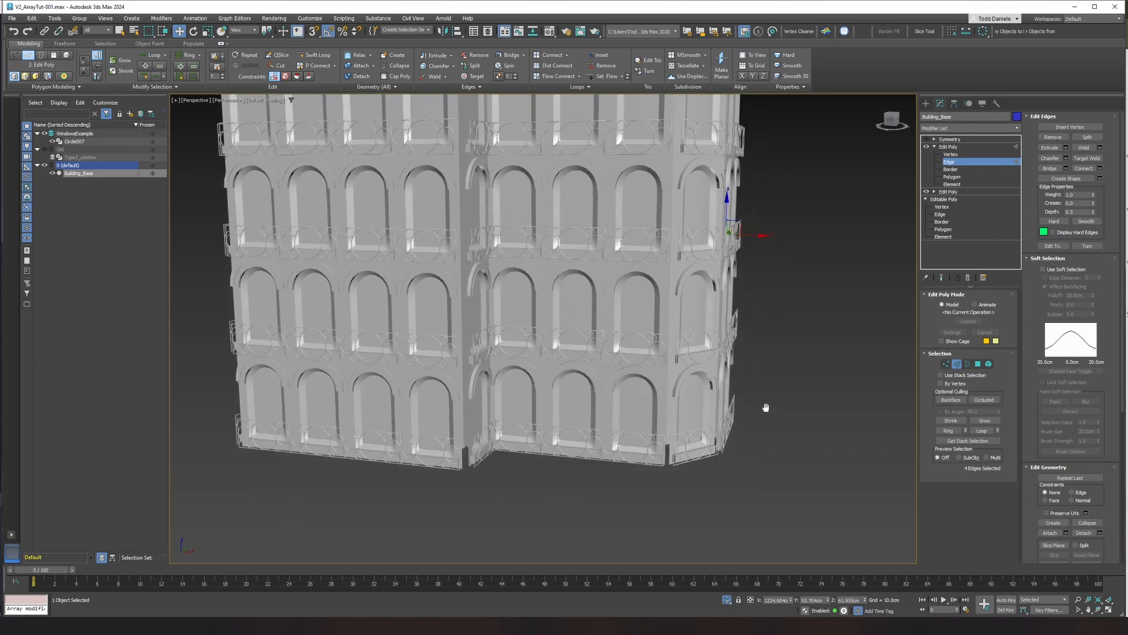
middle_click_drag(637, 339, 671, 342, "alt")
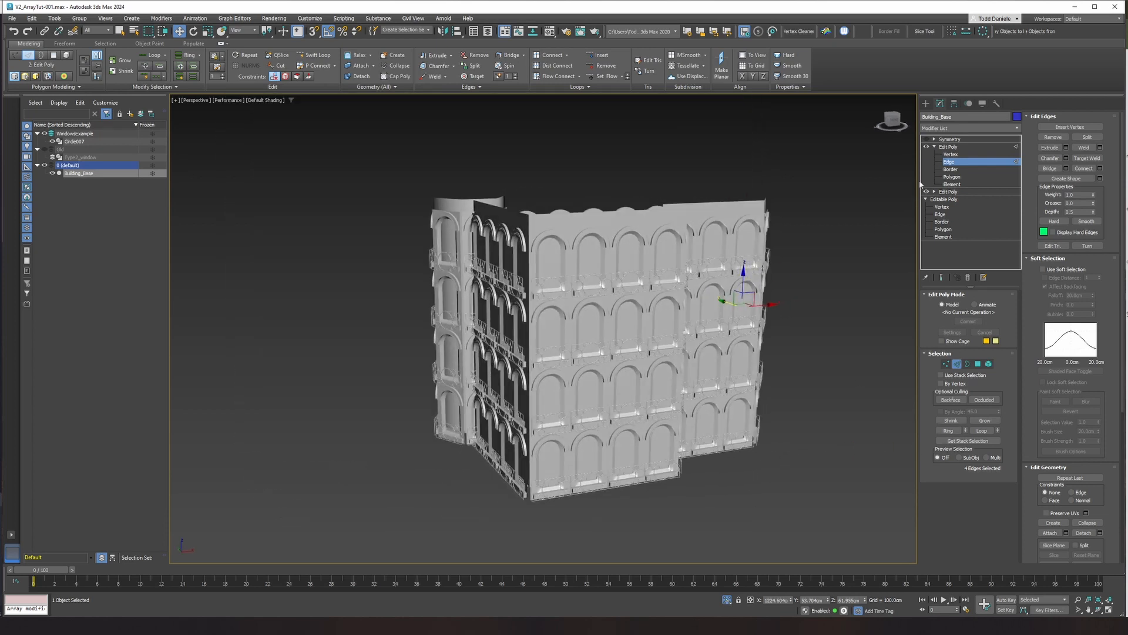
left_click(947, 140)
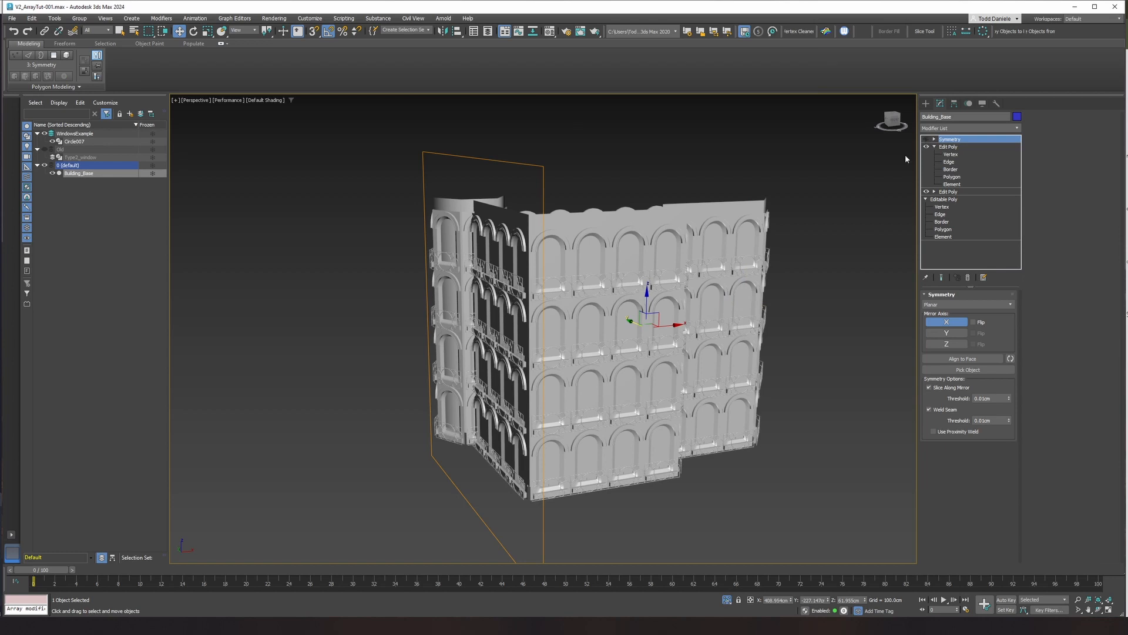
middle_click_drag(757, 321, 778, 250, "alt")
middle_click_drag(588, 388, 583, 400, "alt")
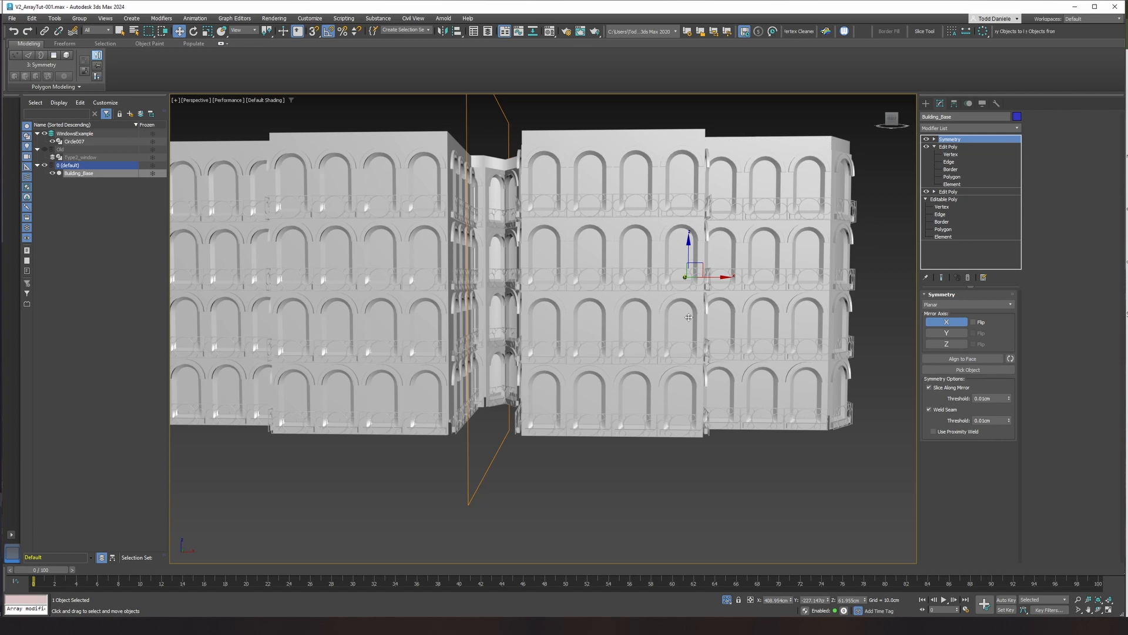
middle_click_drag(667, 332, 684, 347)
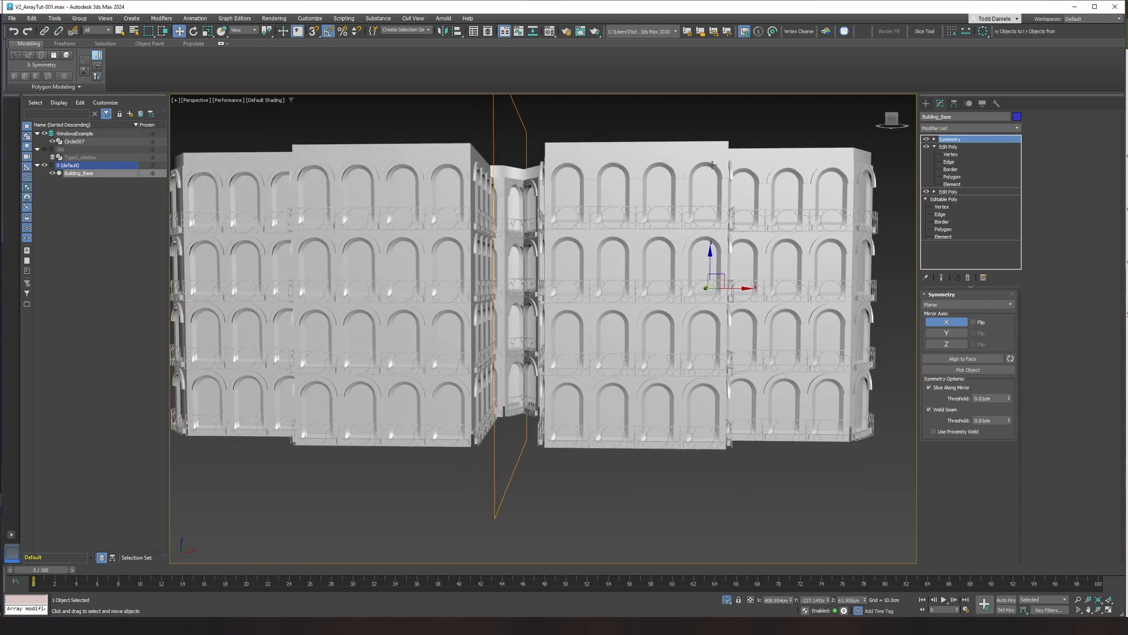
Examine the arrayed windows and railings up close in wireframe and with edged faces, then restore plain shading.
scroll(714, 164, "up", 3)
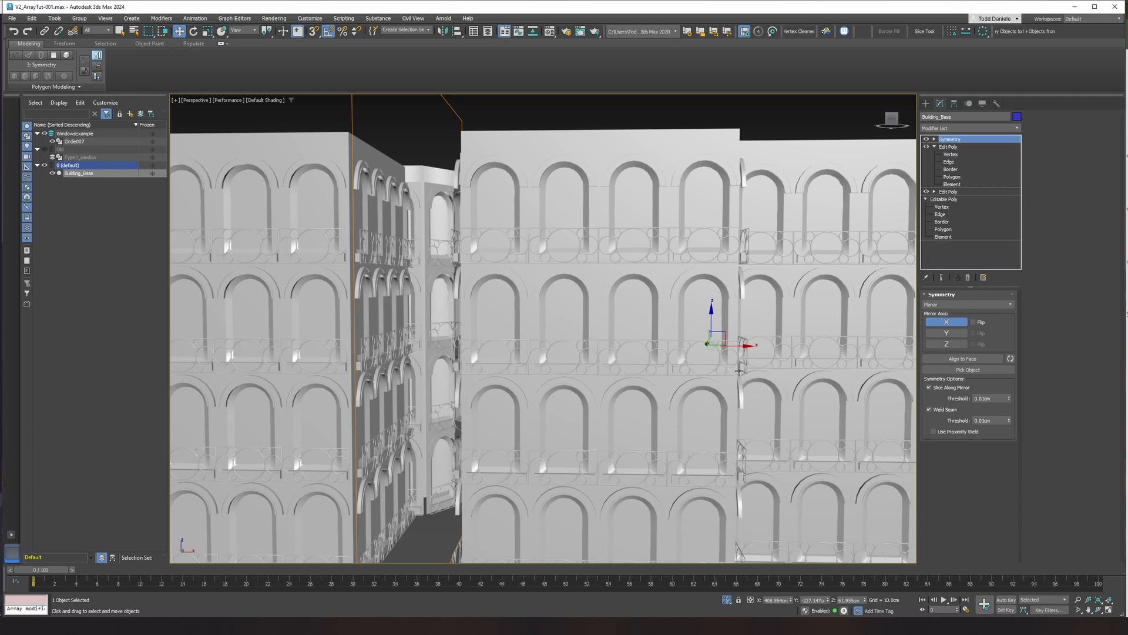
key("F3")
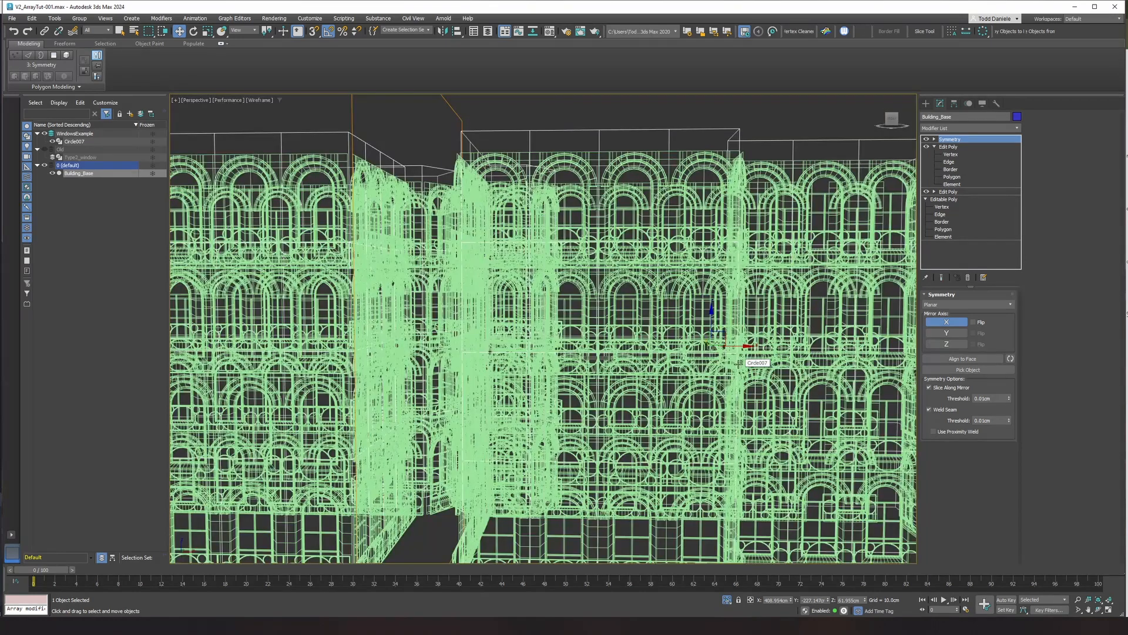
key("F3")
key("F4")
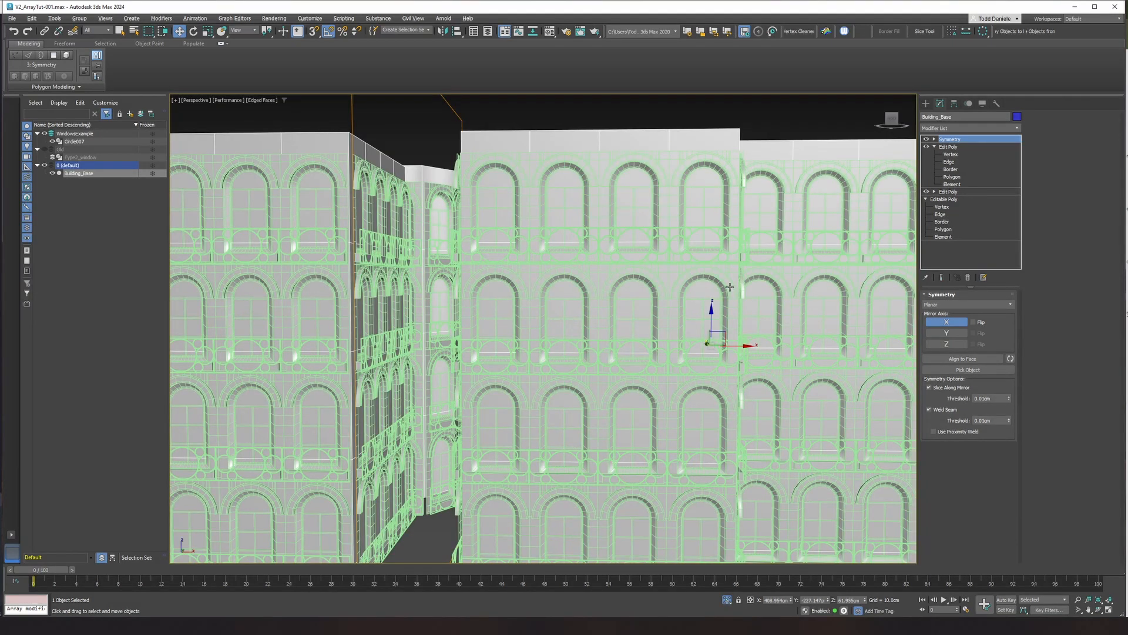
middle_click_drag(729, 287, 717, 292, "alt")
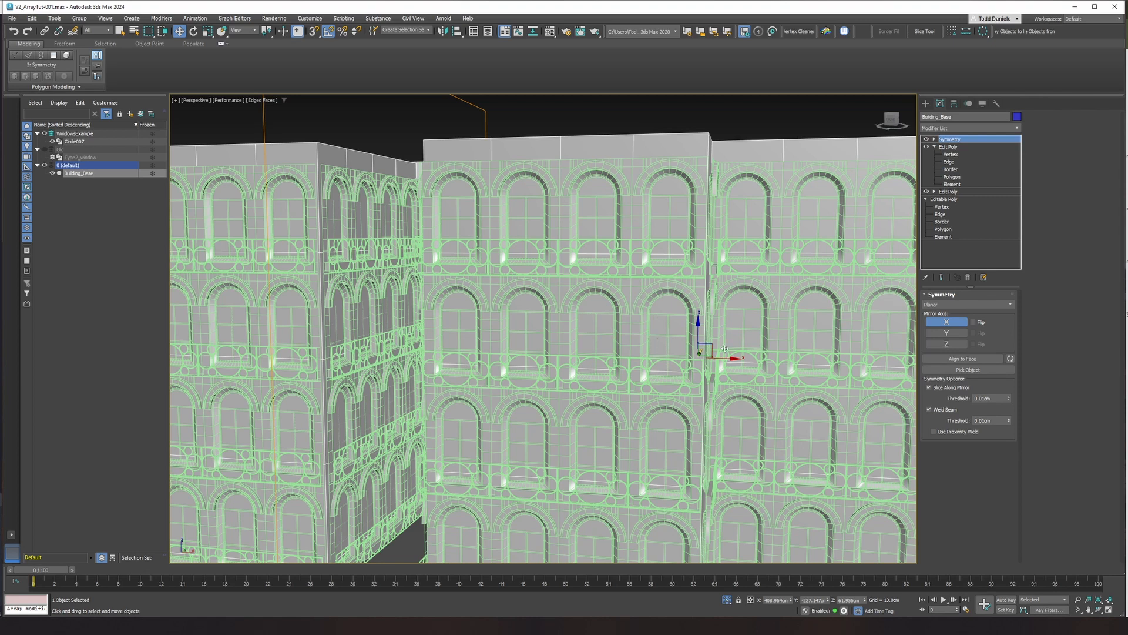
key("F4")
middle_click_drag(766, 345, 636, 318)
scroll(636, 318, "down", 5)
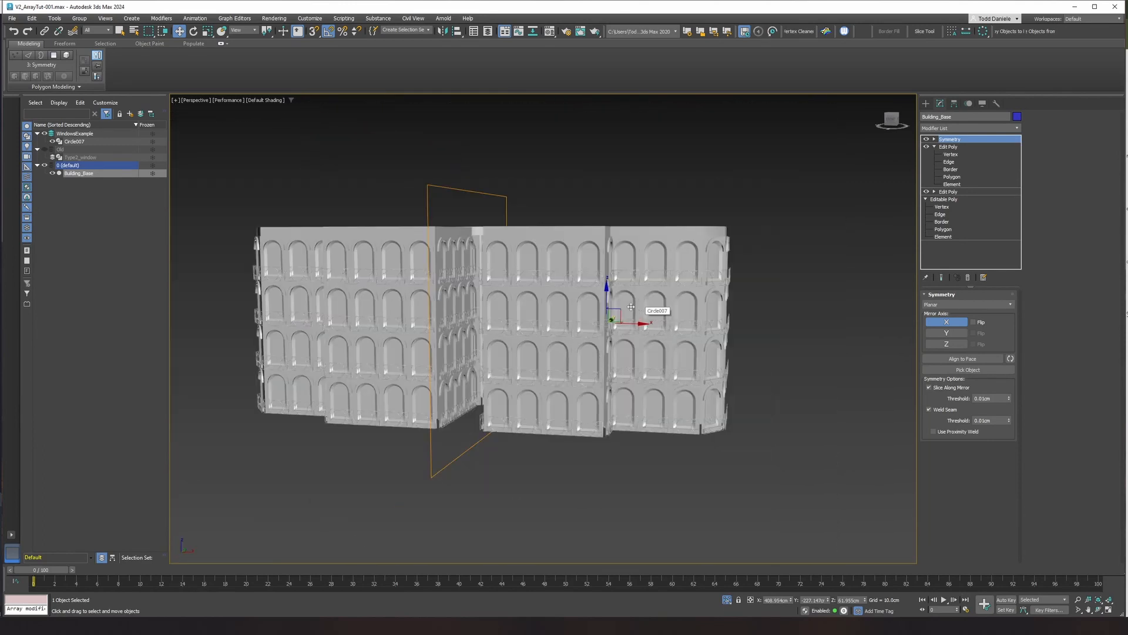
Inspect the window and railing array across the whole mirrored building from several angles and distances.
middle_click_drag(559, 289, 600, 308, "alt")
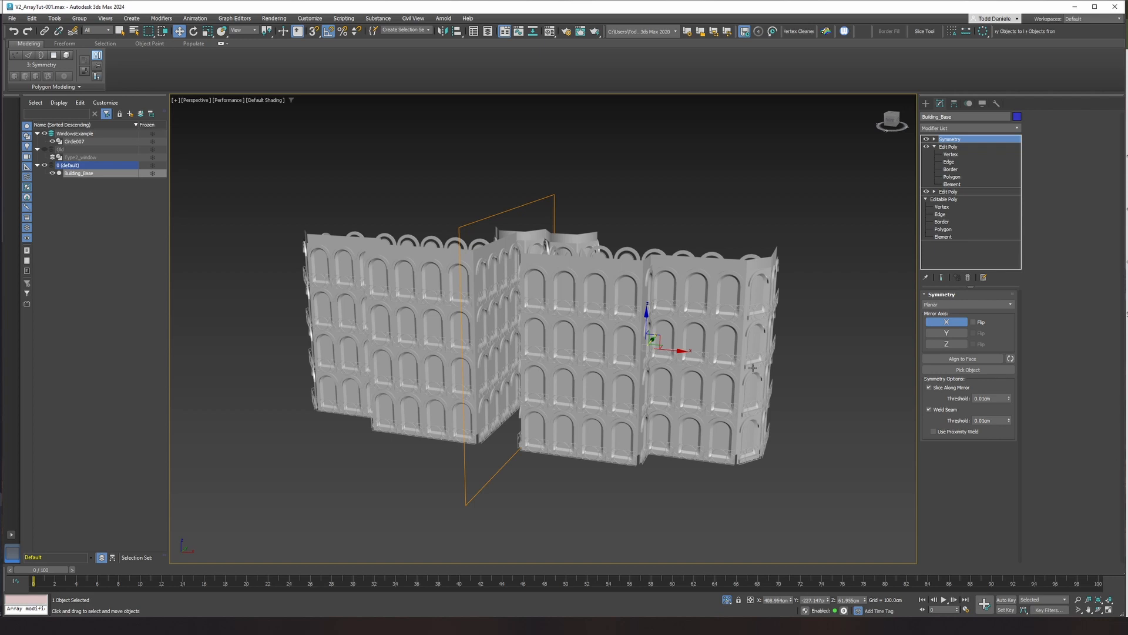
middle_click_drag(753, 367, 729, 360)
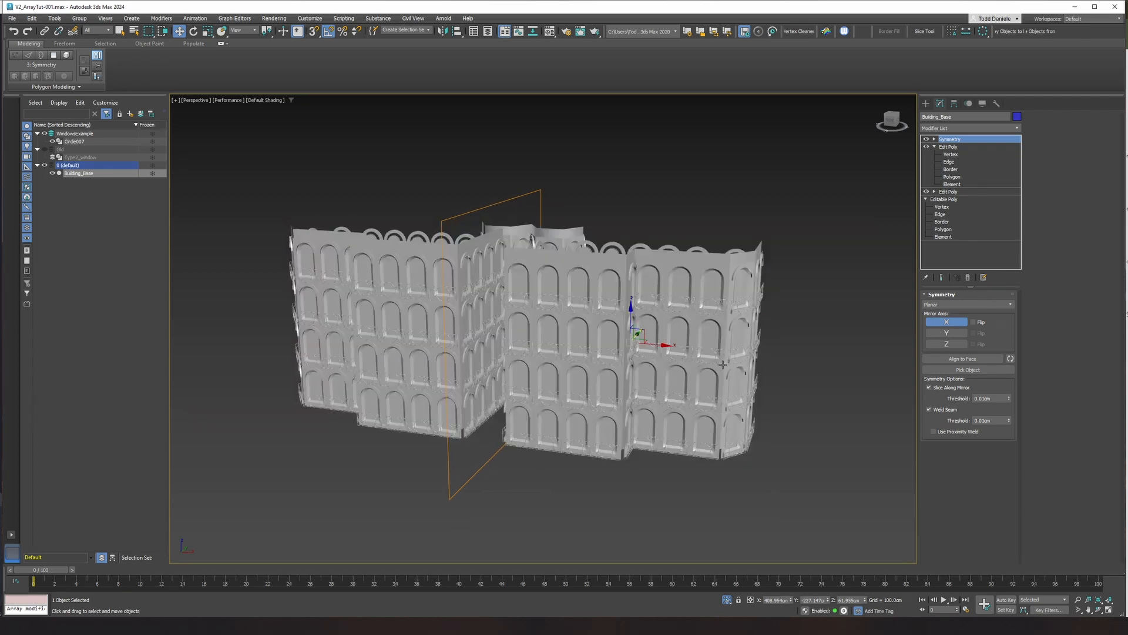
scroll(618, 323, "up", 4)
scroll(618, 323, "down", 2)
scroll(605, 329, "up", 1)
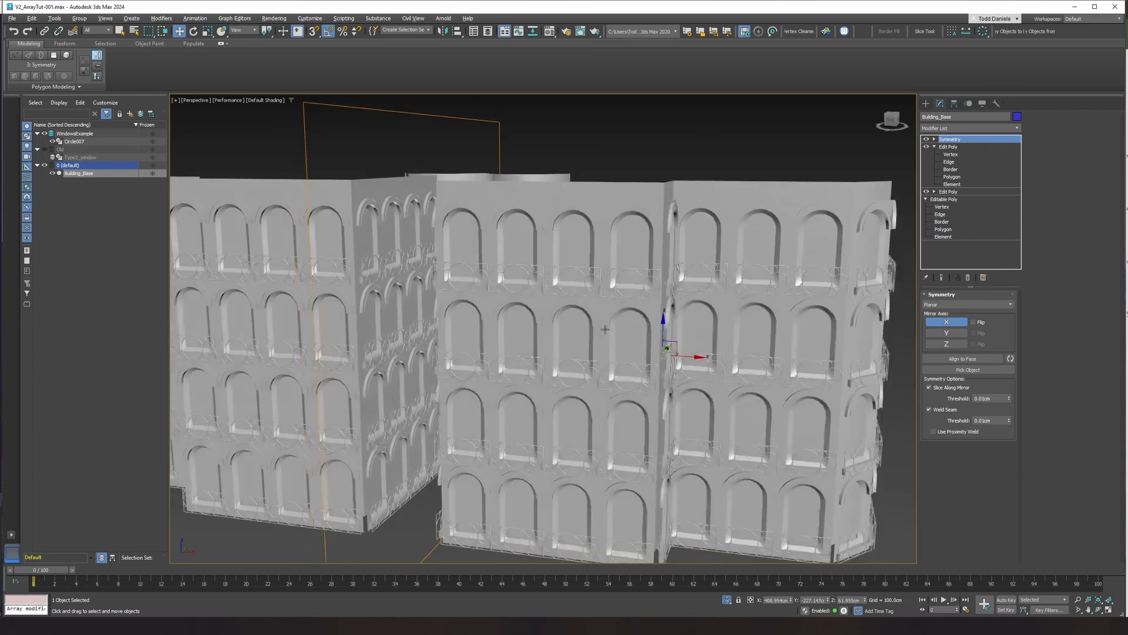
middle_click_drag(605, 329, 633, 335, "alt")
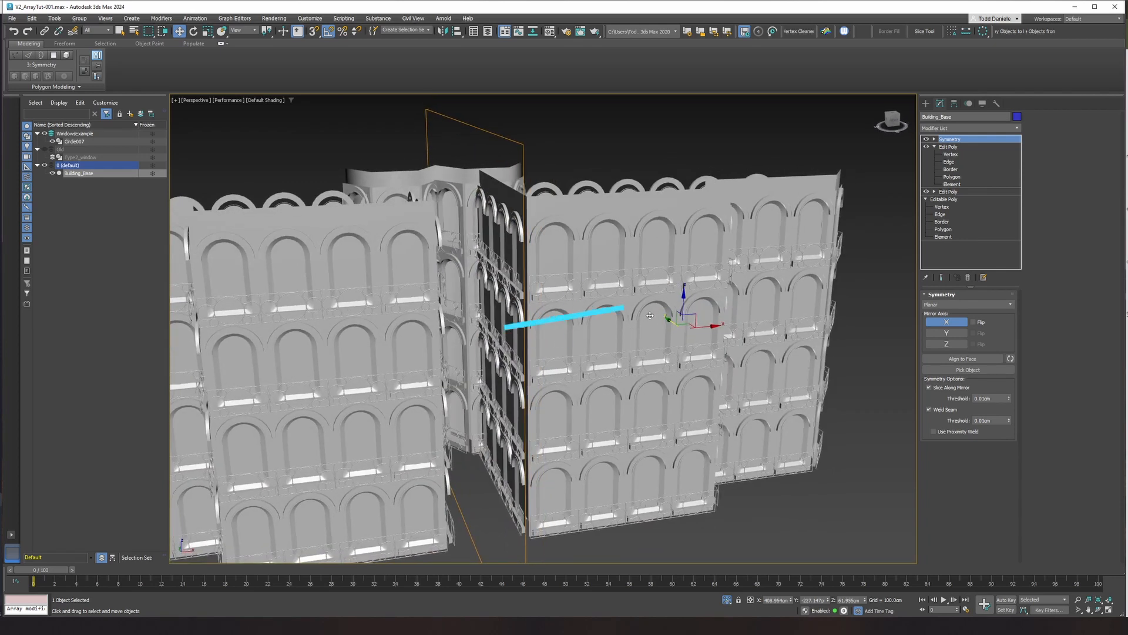
mouse_move(540, 274)
middle_mouse_down()
mouse_move(599, 264)
mouse_move(534, 277)
middle_mouse_up()
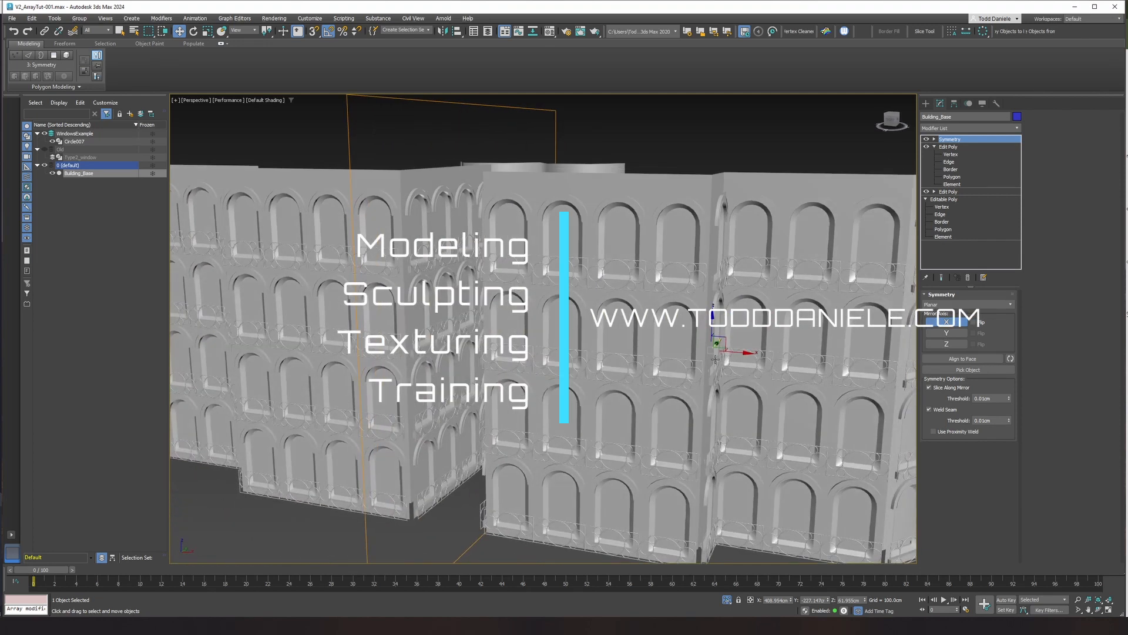
middle_click_drag(665, 305, 667, 287)
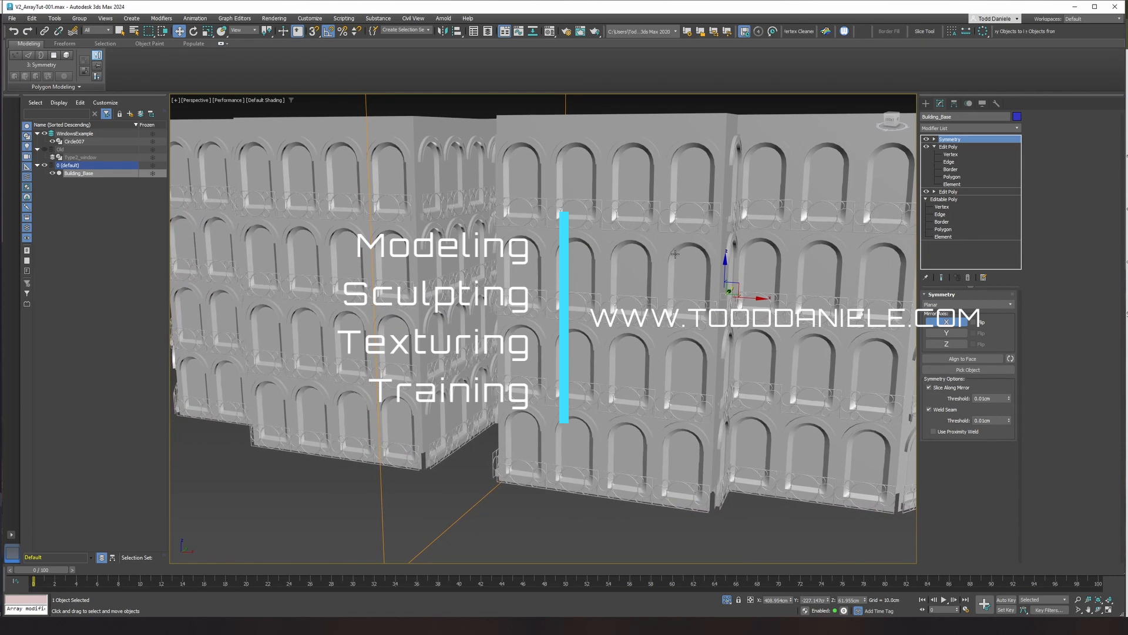
scroll(676, 254, "down", 5)
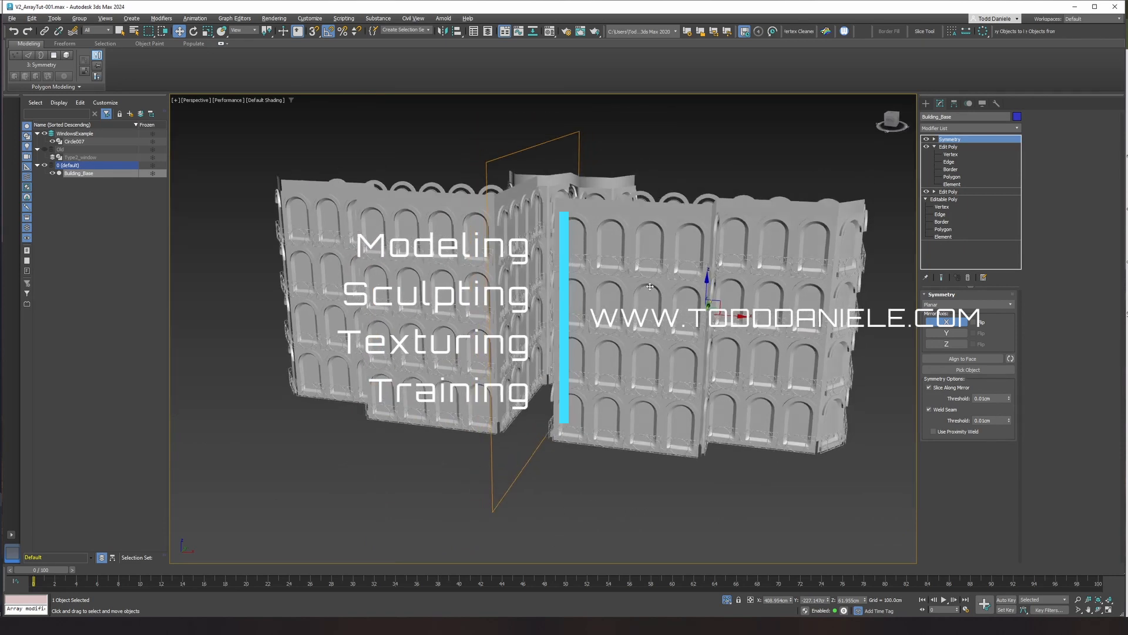
middle_click_drag(650, 286, 654, 288, "alt")
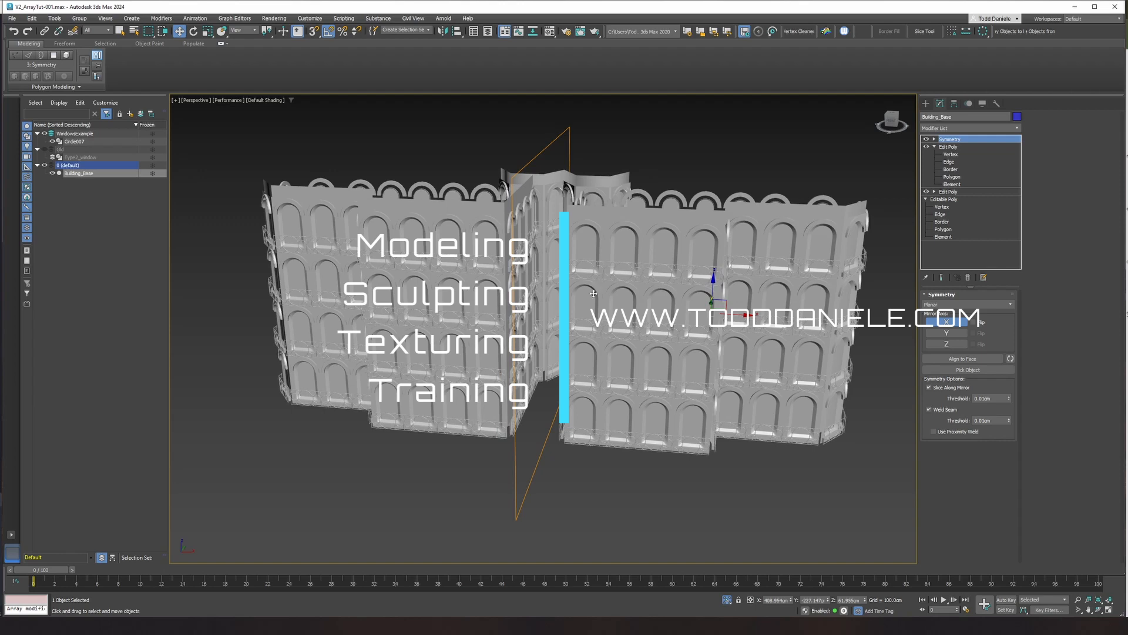